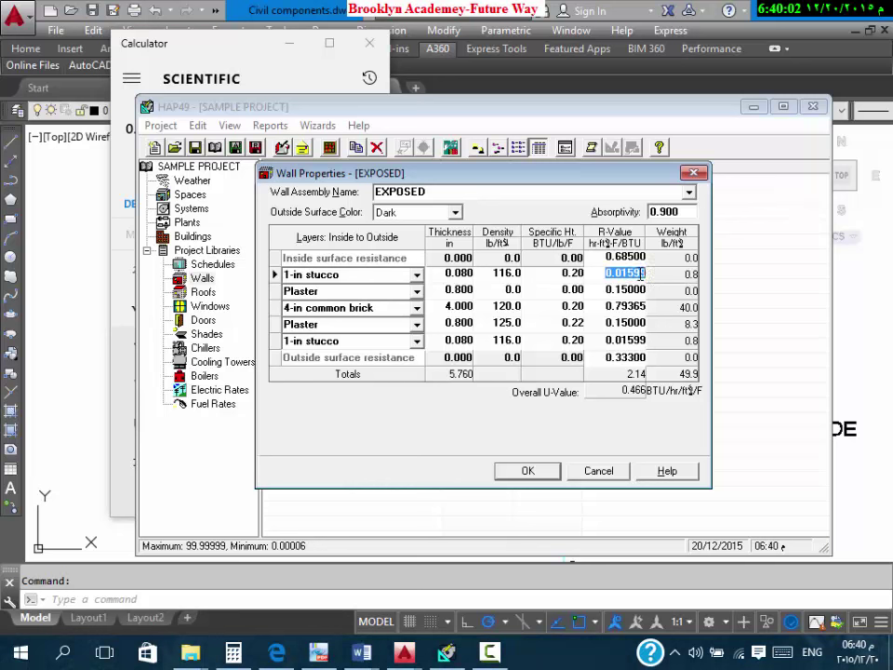
Step: Check the thickness of the inner Plaster layer in the EXPOSED wall assembly
left_click(338, 294)
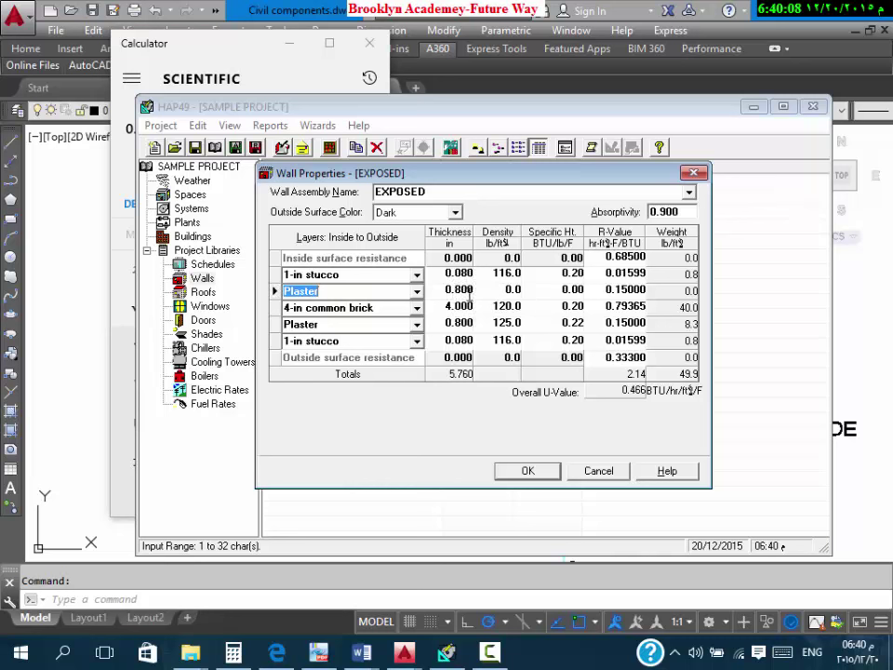
left_click(458, 291)
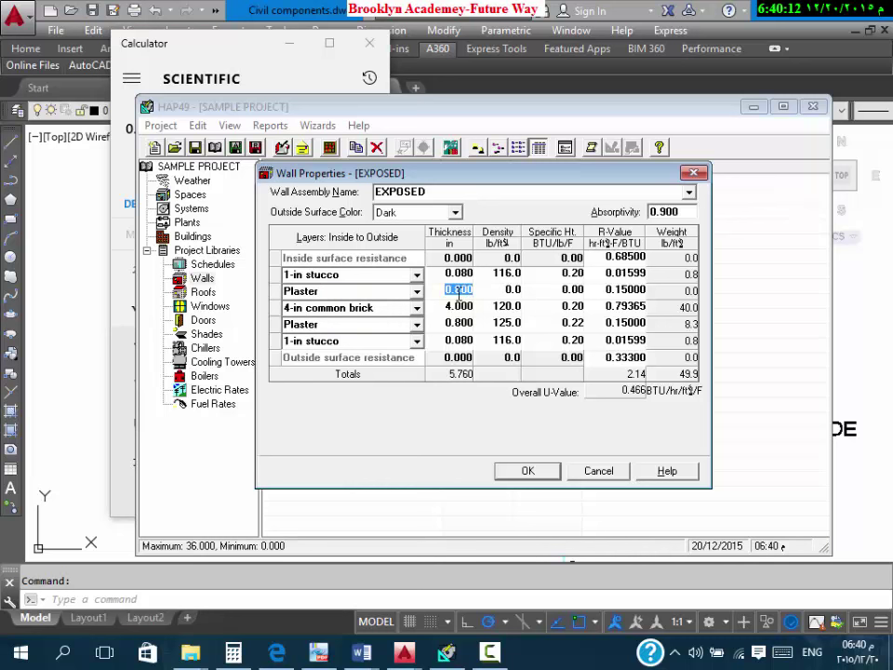
left_click(460, 291)
Step: Open the image "heat transfer coefficient for differrent materials 1" and examine the thermal conductivity listed for plaster
left_click(190, 653)
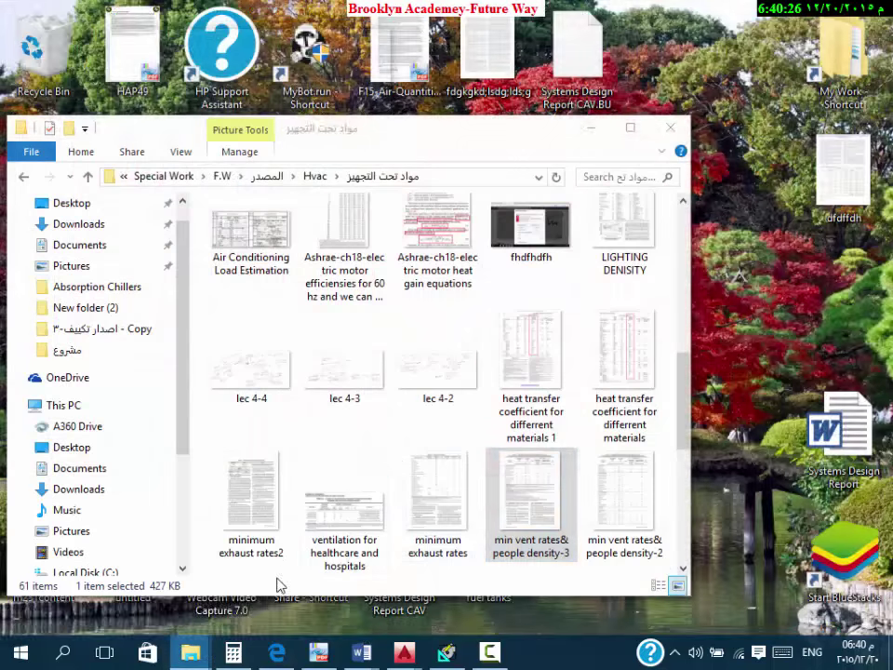
left_click(279, 582)
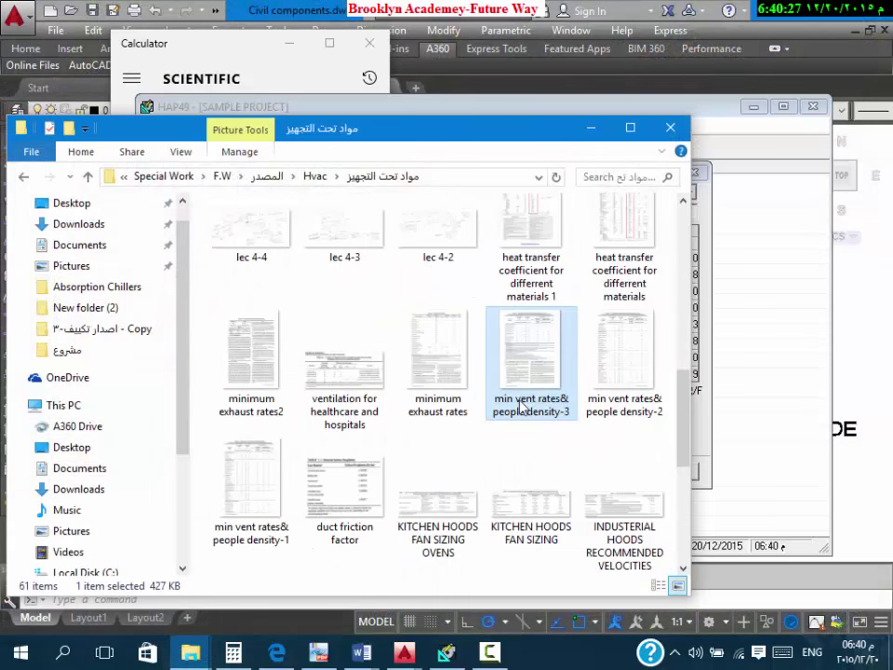
scroll(549, 373, "up", 1)
left_click(549, 294)
double_click(542, 310)
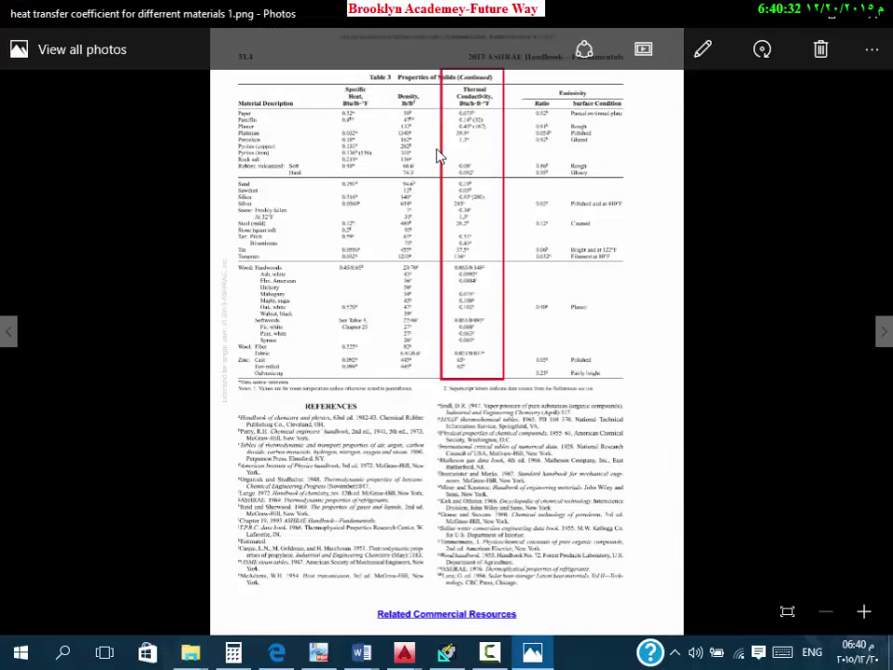
scroll(439, 154, "up", 2)
left_click_drag(435, 242, 455, 471)
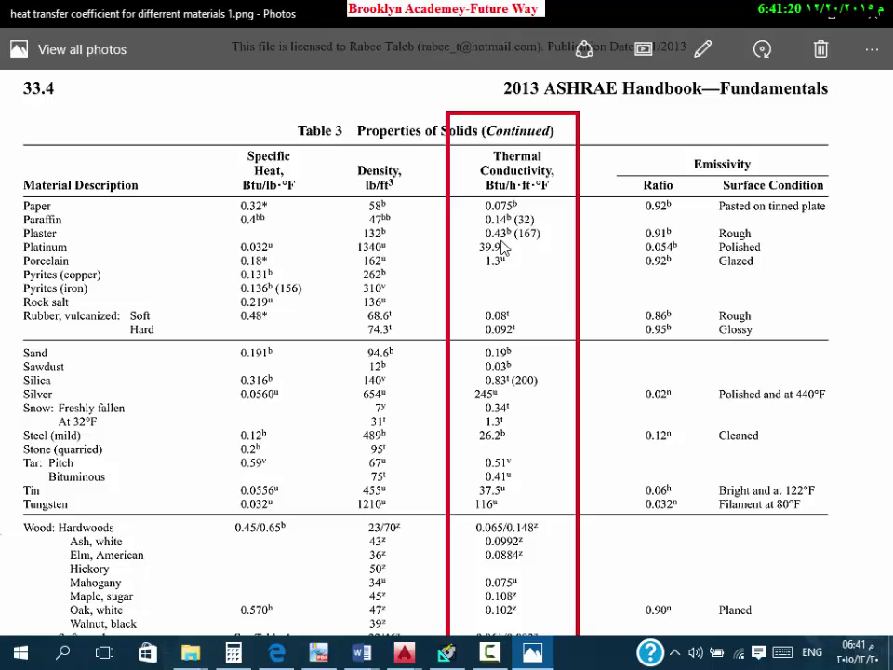
Step: Try calculating the plaster's R-value by multiplying the calculator's result by 10 and dividing by 0.43, and compare it with the inner Plaster layer's R-Value
left_click(230, 658)
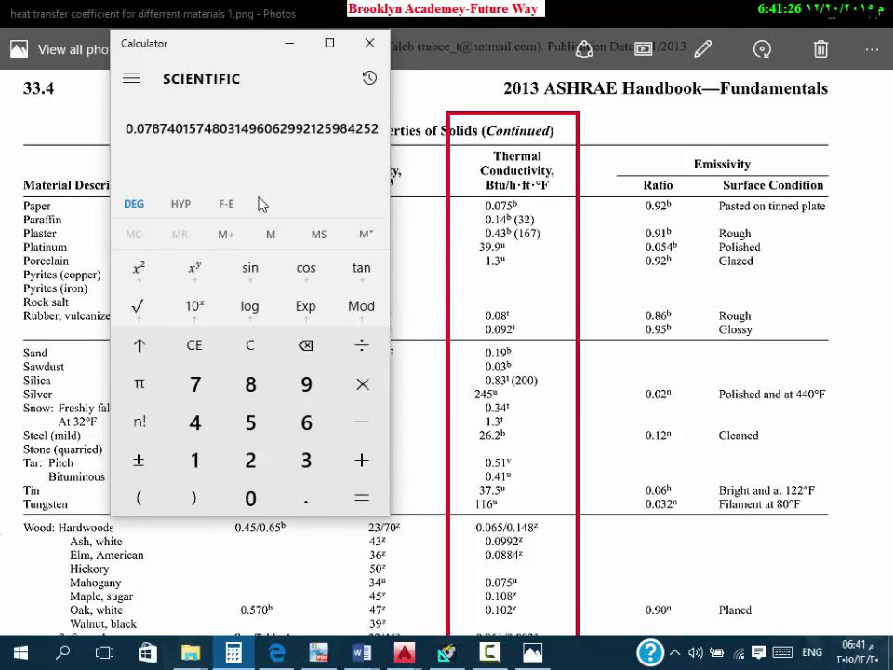
key("asterisk")
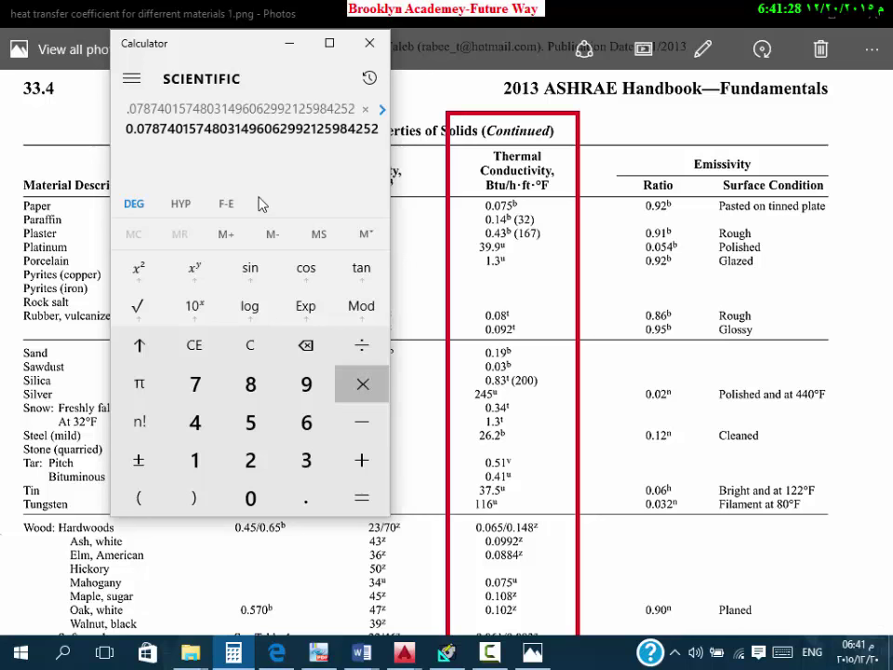
type("10")
key("Return")
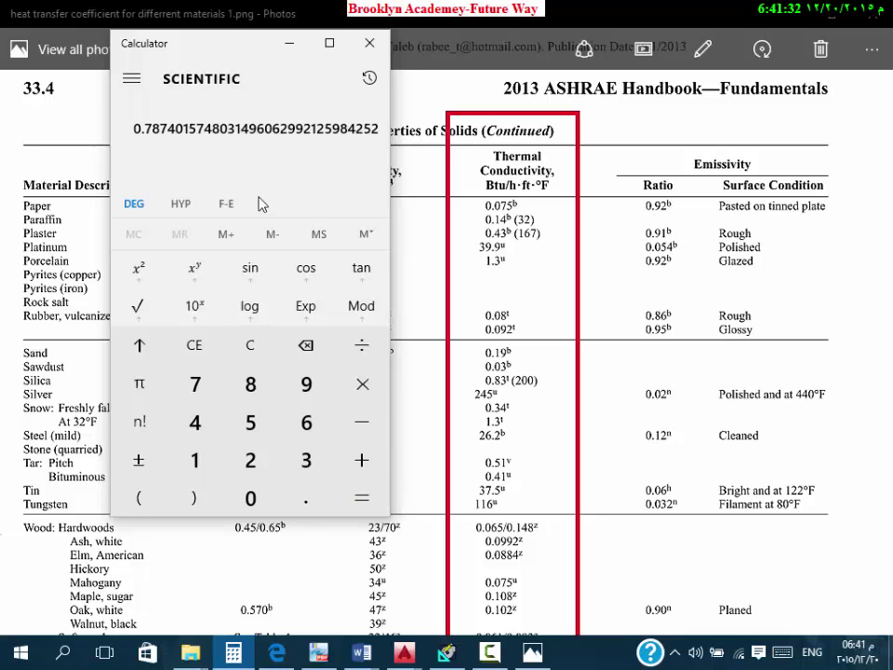
key("slash")
type("0.43")
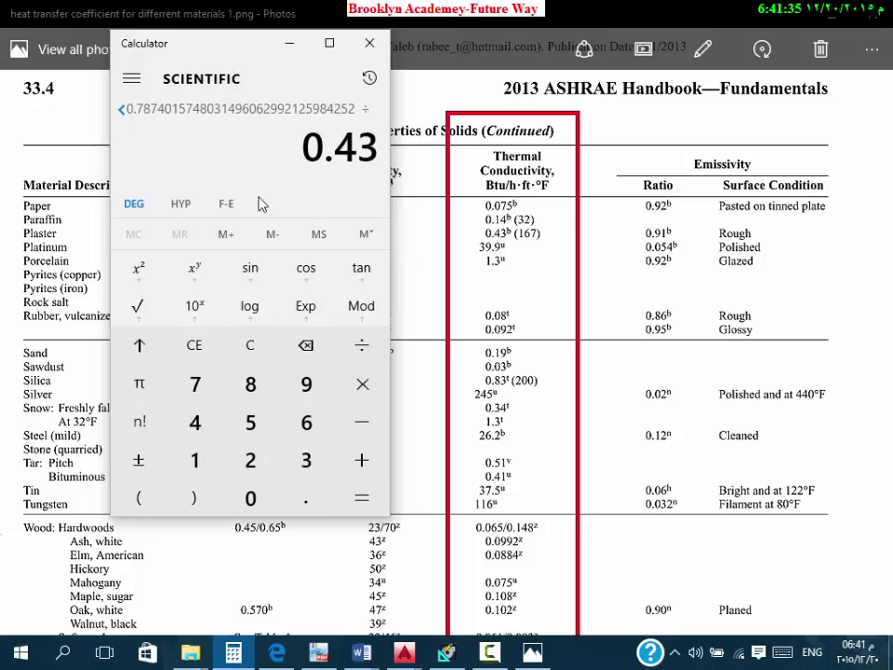
key("Return")
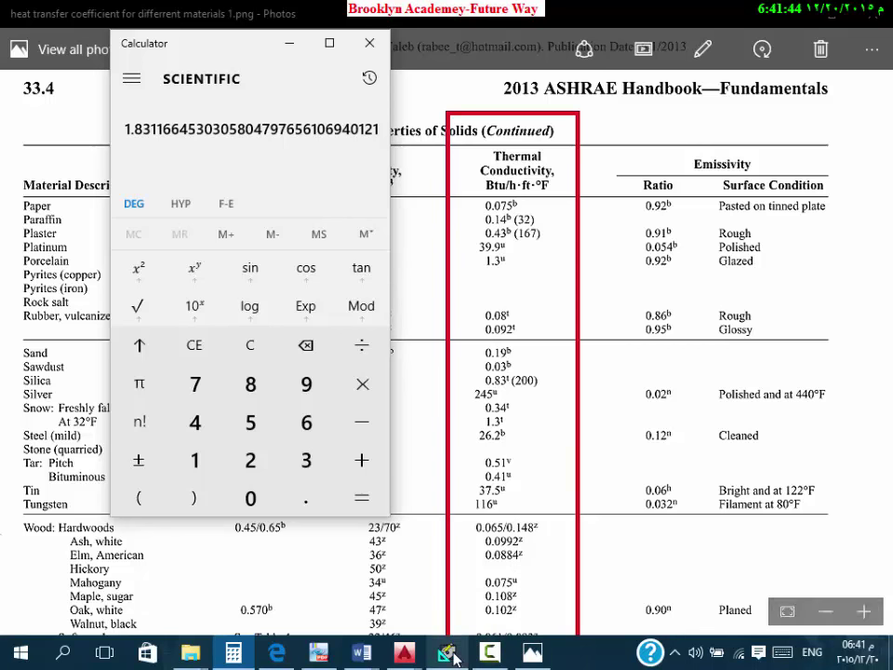
left_click(500, 656)
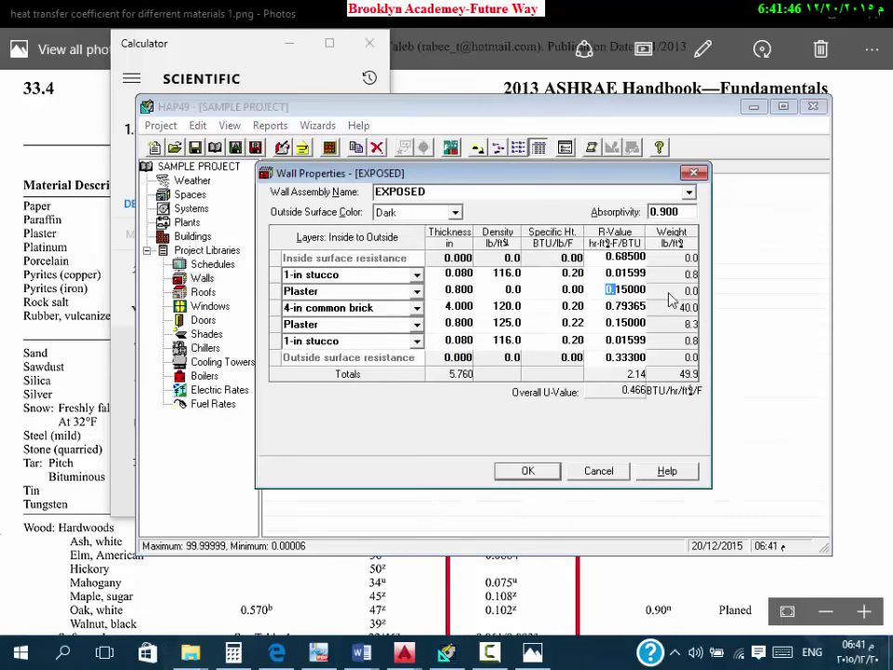
left_click(633, 289)
double_click(634, 290)
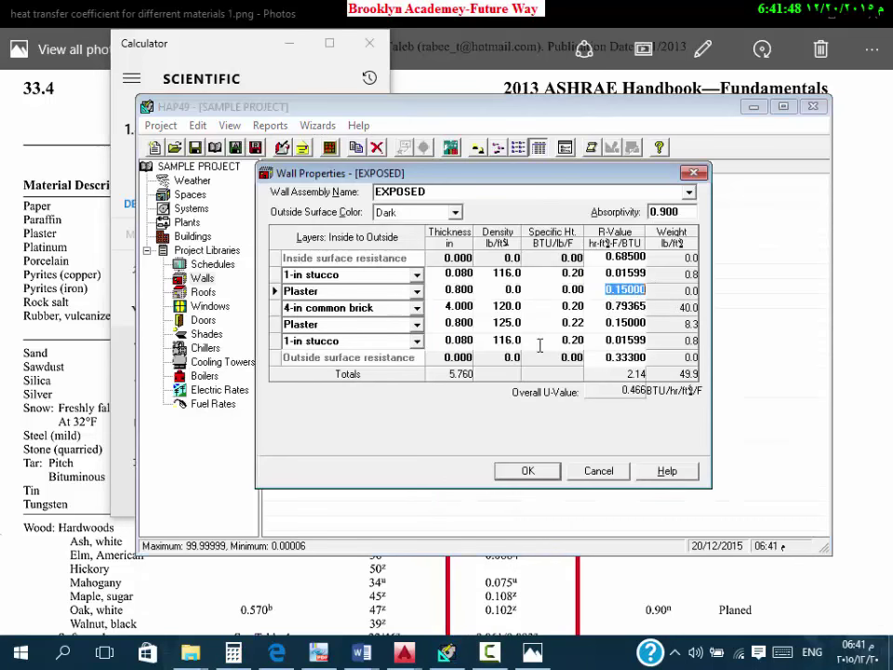
Step: Convert the 2 cm plaster thickness to inches in Calculator by dividing 2 by 2.54
left_click(296, 89)
type("2")
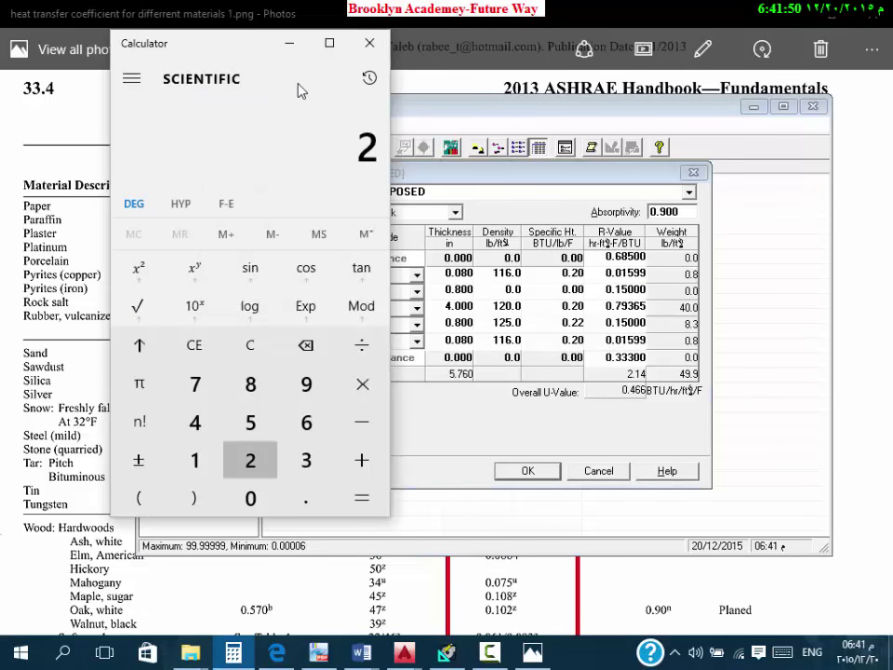
type("/2.54")
key("Return")
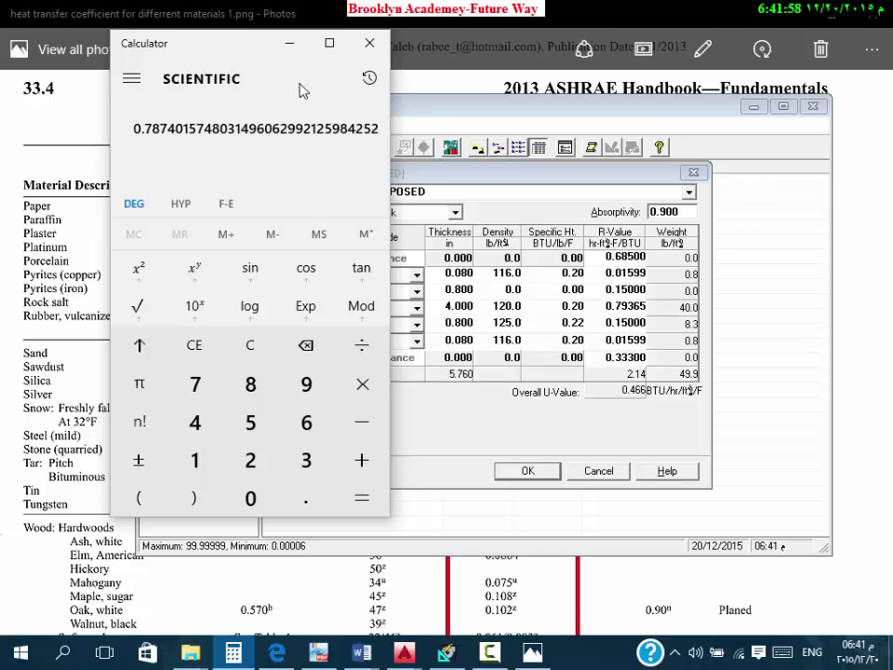
Step: Check the table's conductivity units and calculate the plaster's R-value by dividing the thickness in inches by 12 and by 0.43
key("alt+Tab")
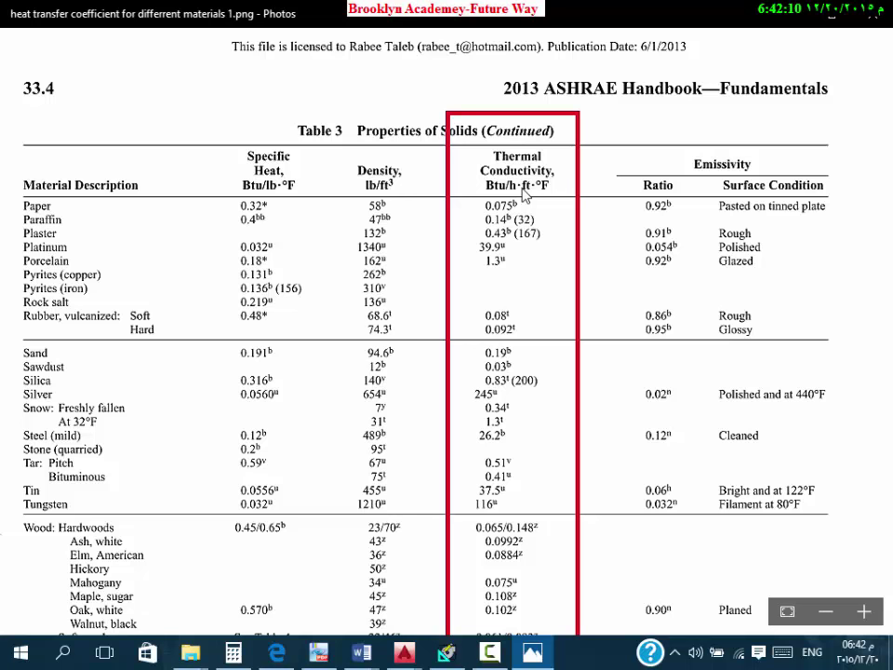
left_click(229, 655)
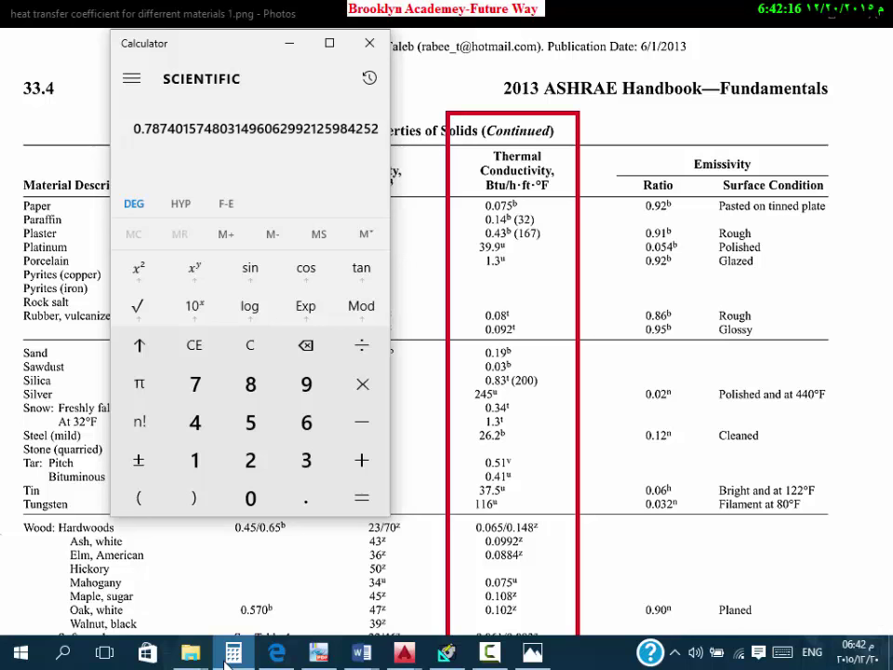
key("slash")
type("12")
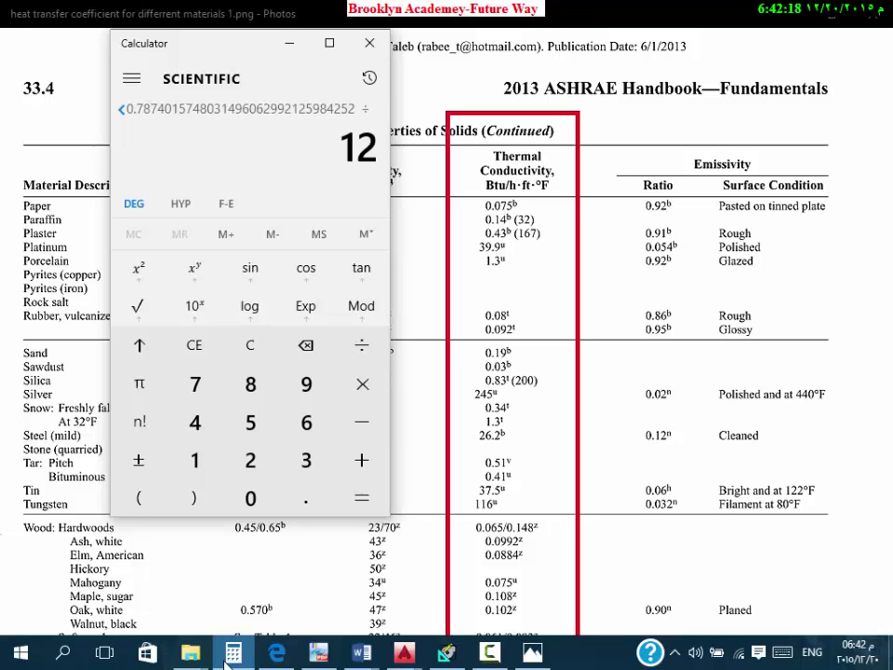
key("Return")
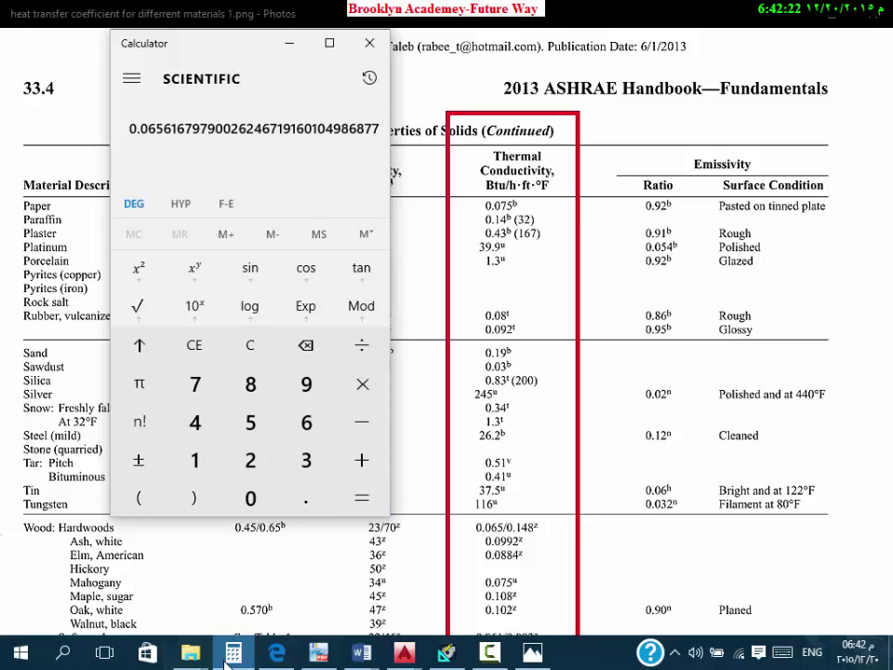
key("slash")
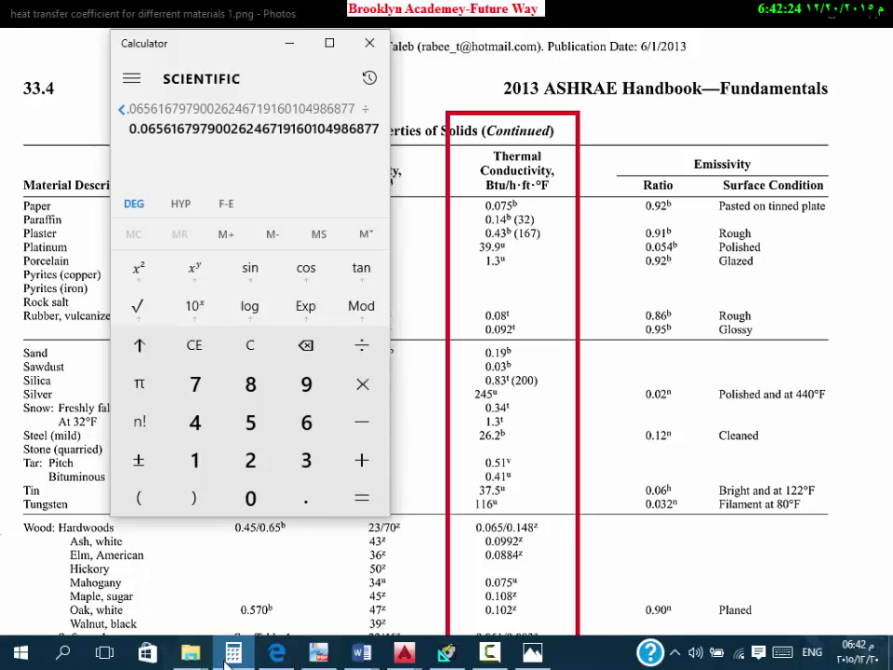
type(".43")
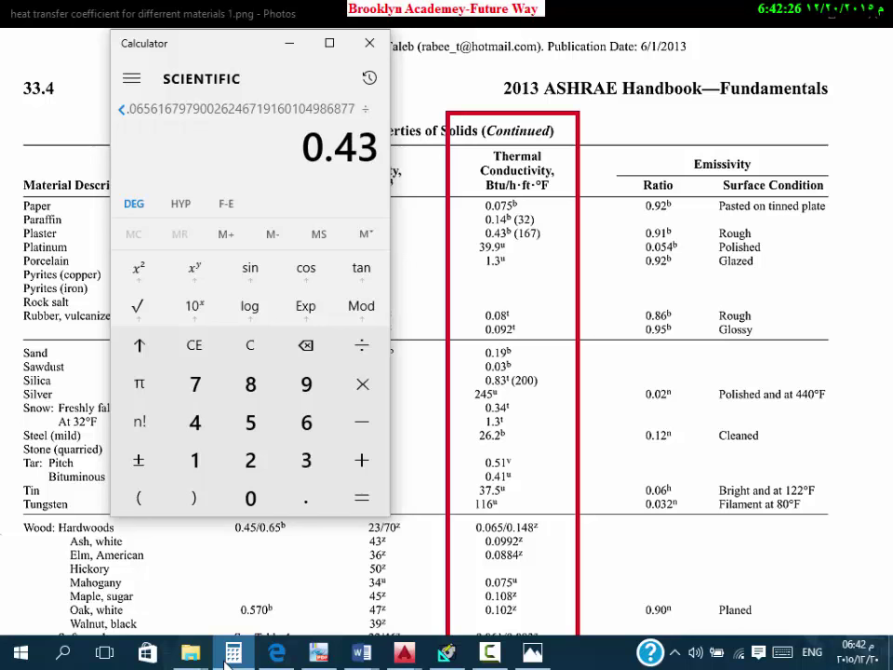
key("Return")
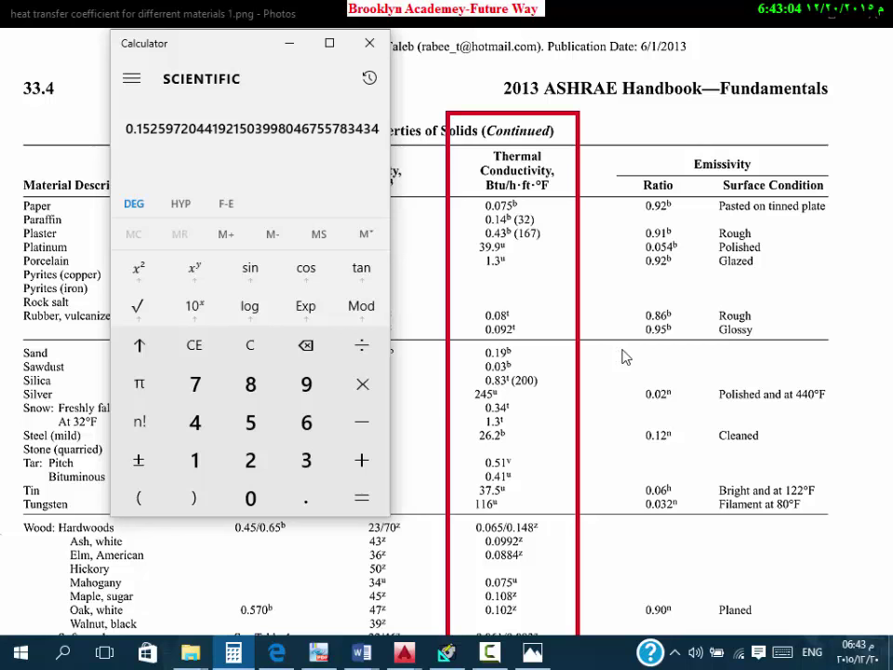
Step: Put away the enlarged materials table image and return to the EXPOSED wall properties in HAP
left_click(721, 351)
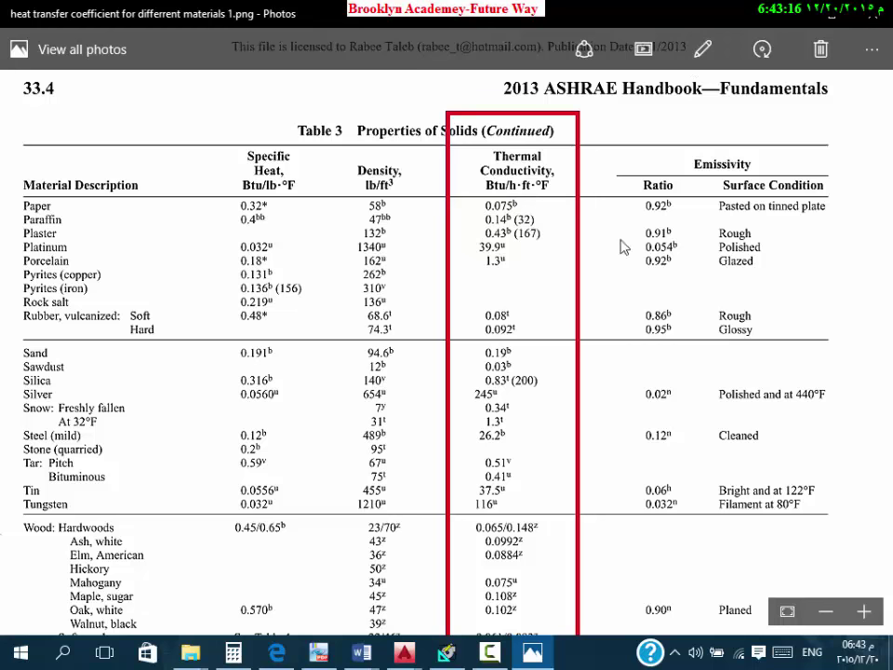
scroll(694, 262, "down", 3)
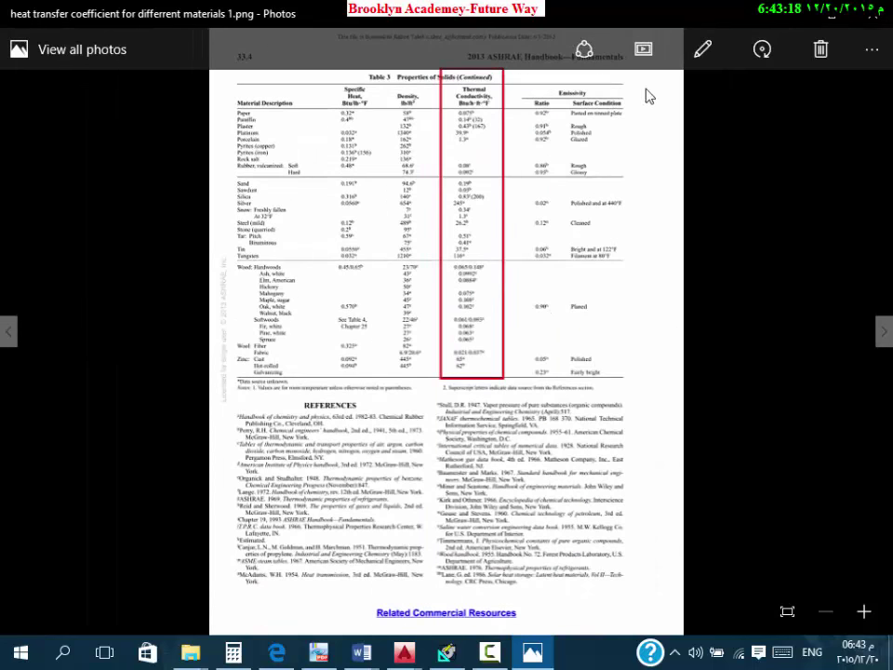
left_click(795, 18)
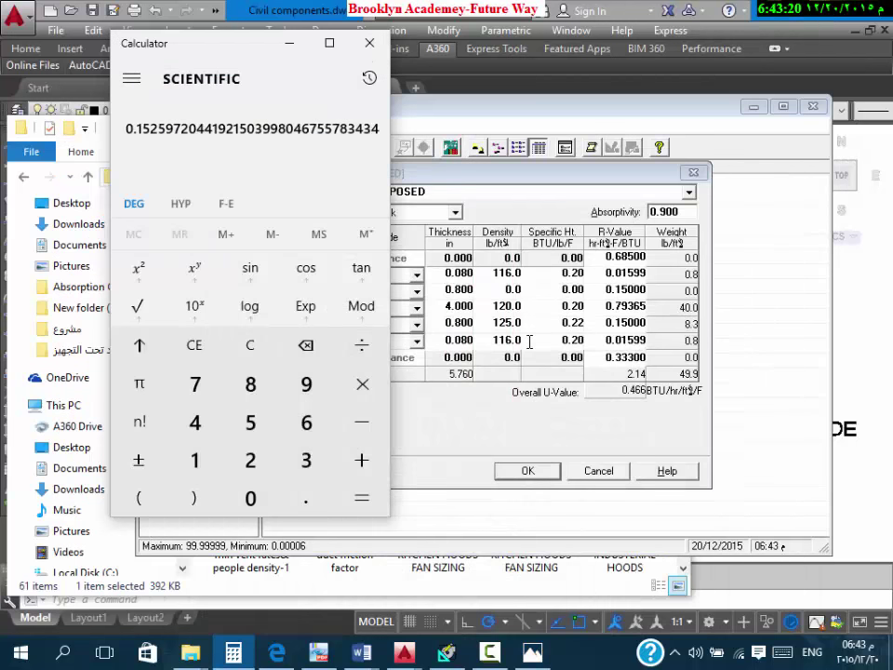
left_click(566, 311)
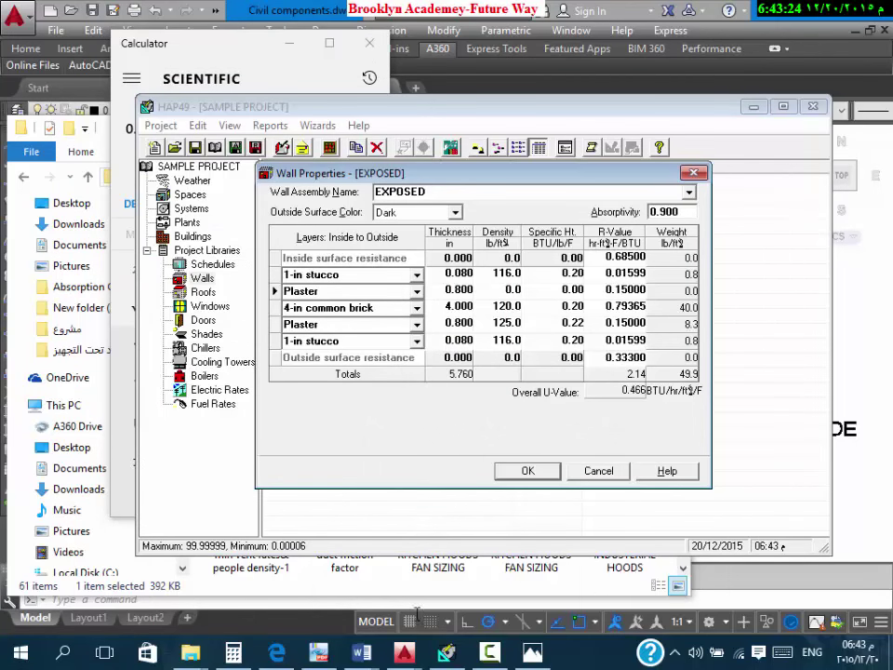
Step: Check the brick layer in the AutoCAD wall section drawing and return to the wall properties in HAP
mouse_move(404, 651)
left_click(398, 577)
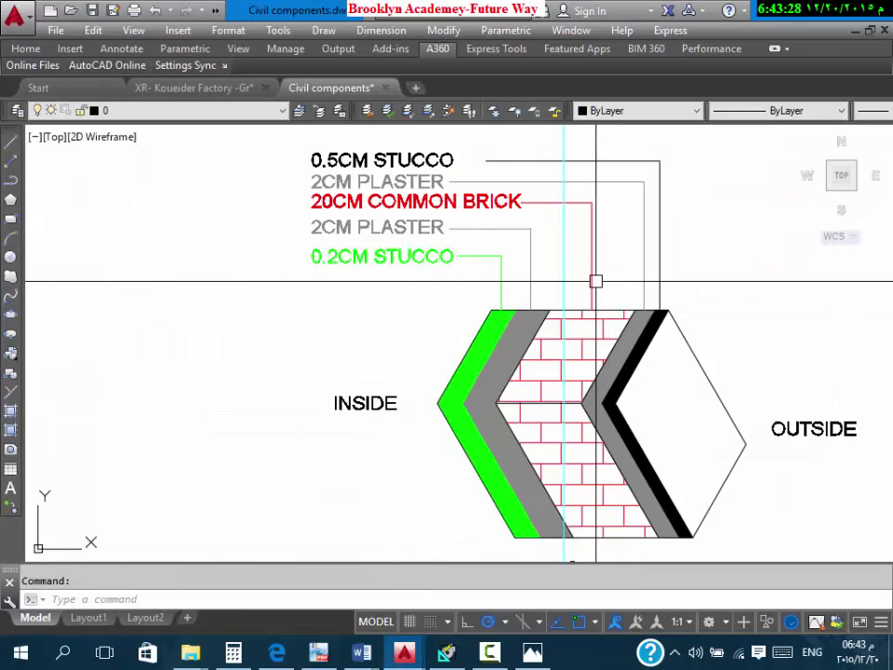
mouse_move(596, 281)
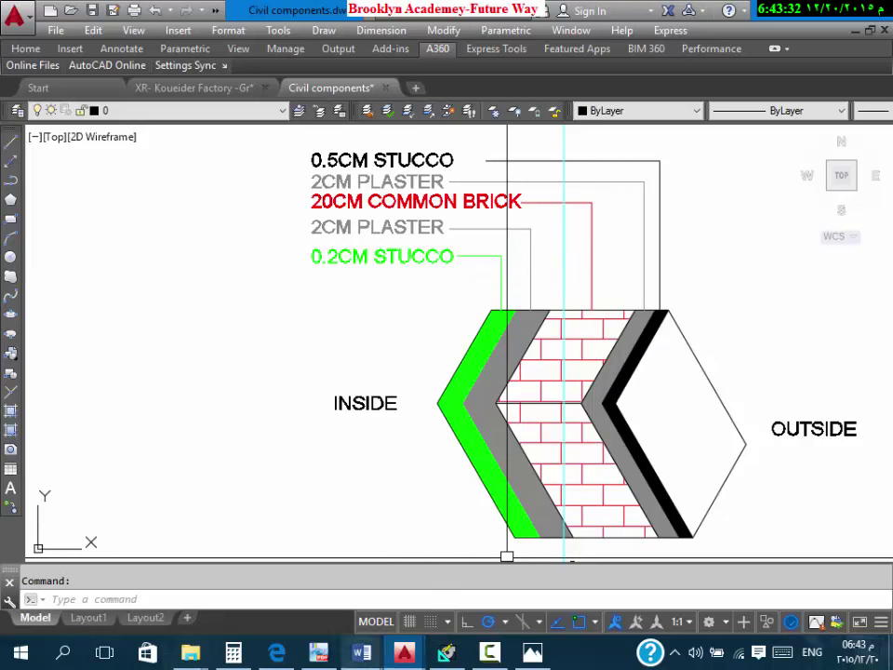
left_click(447, 653)
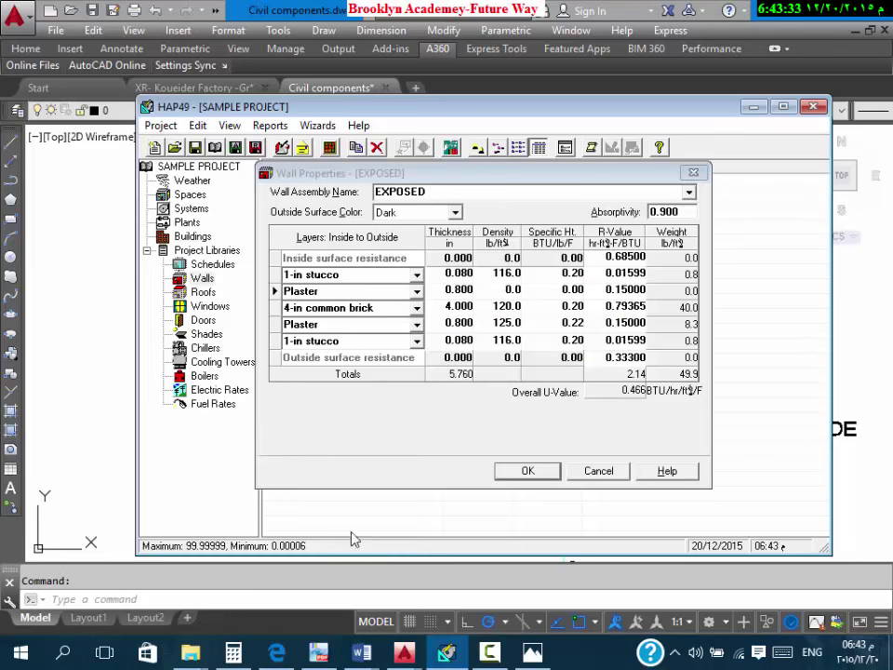
Step: Review the material selections for the 4-in common brick, outer Plaster and outer 1-in stucco layers, keeping them as chosen
left_click(417, 308)
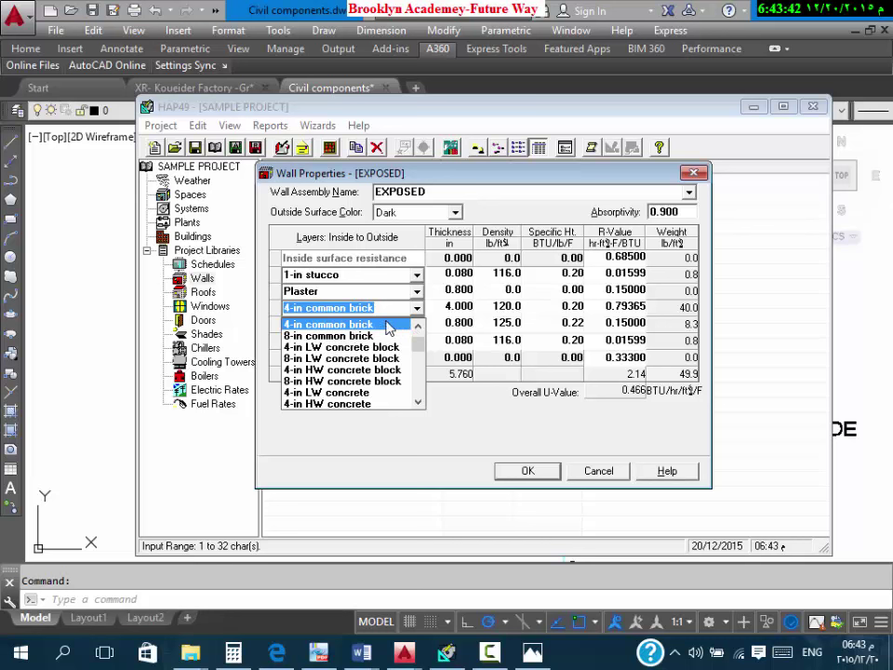
left_click(389, 325)
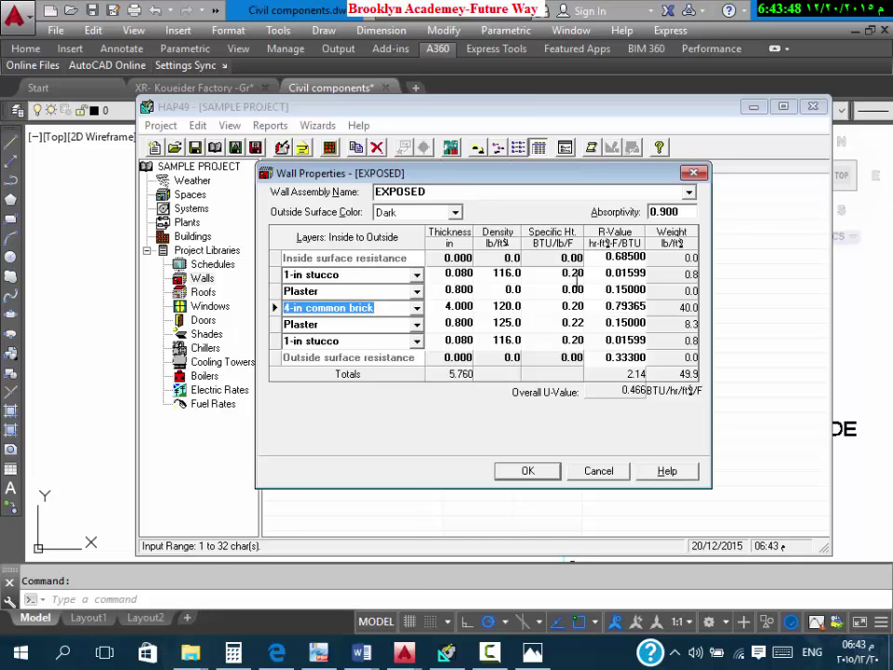
left_click(416, 325)
left_click(417, 327)
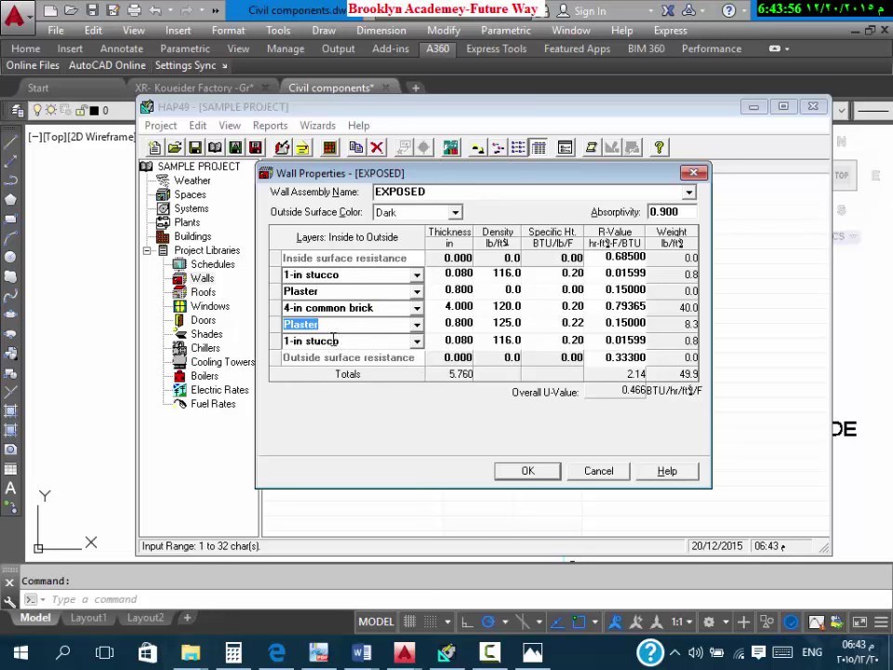
left_click(416, 343)
left_click(417, 343)
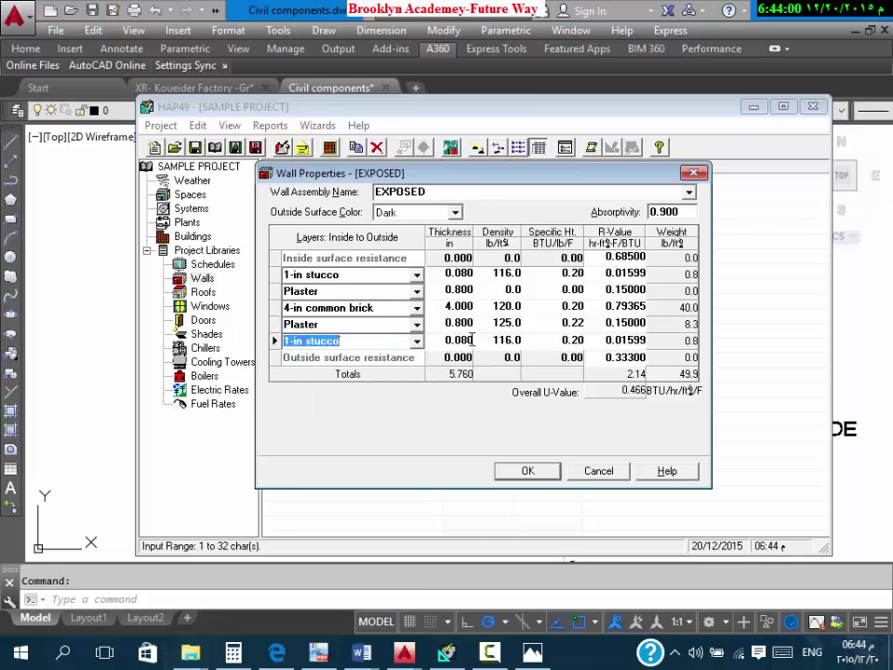
left_click(417, 340)
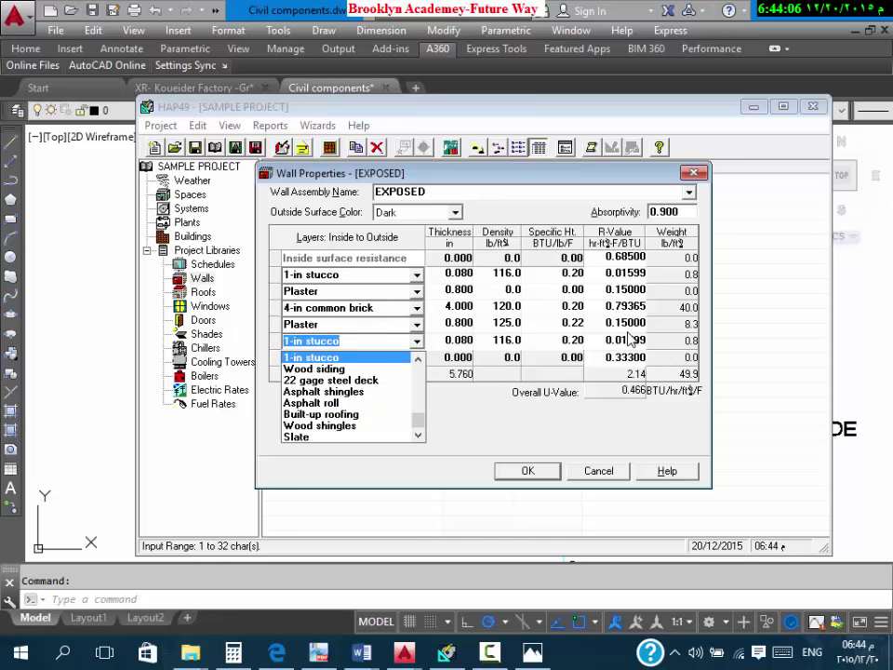
left_click(606, 402)
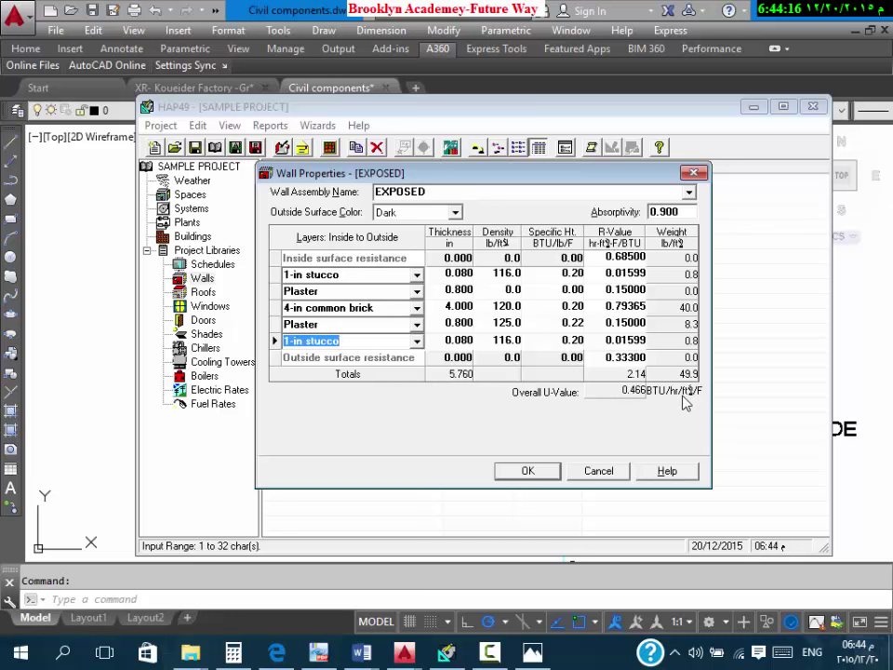
Step: Close the EXPOSED wall properties without saving and view the PARTITION wall assembly's properties
left_click(597, 471)
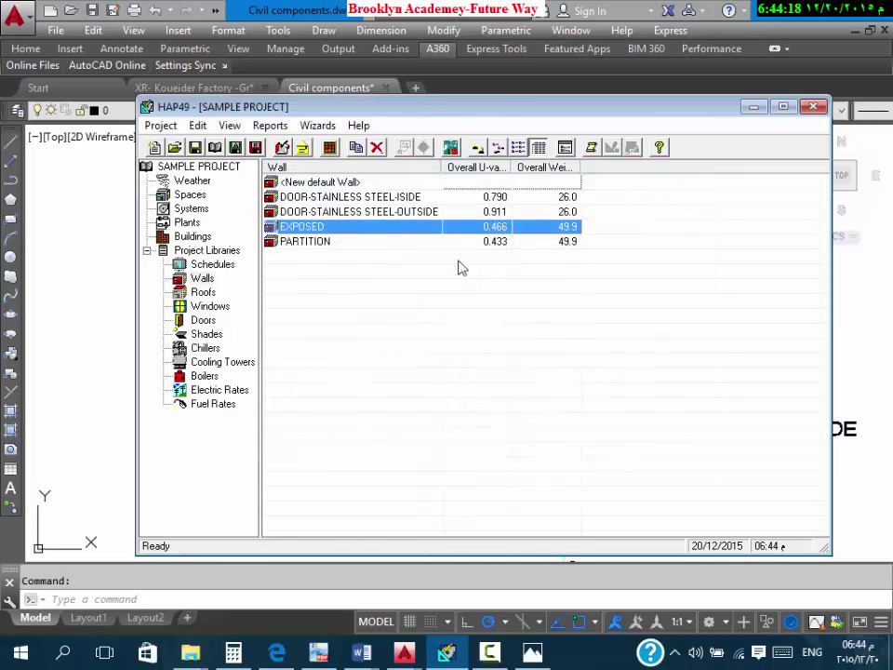
left_click(439, 244)
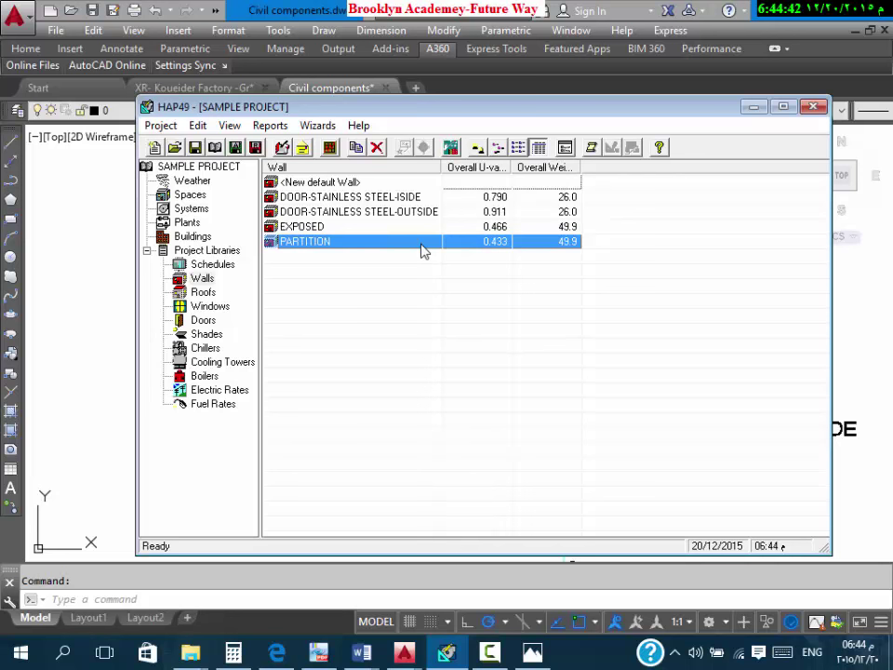
double_click(420, 251)
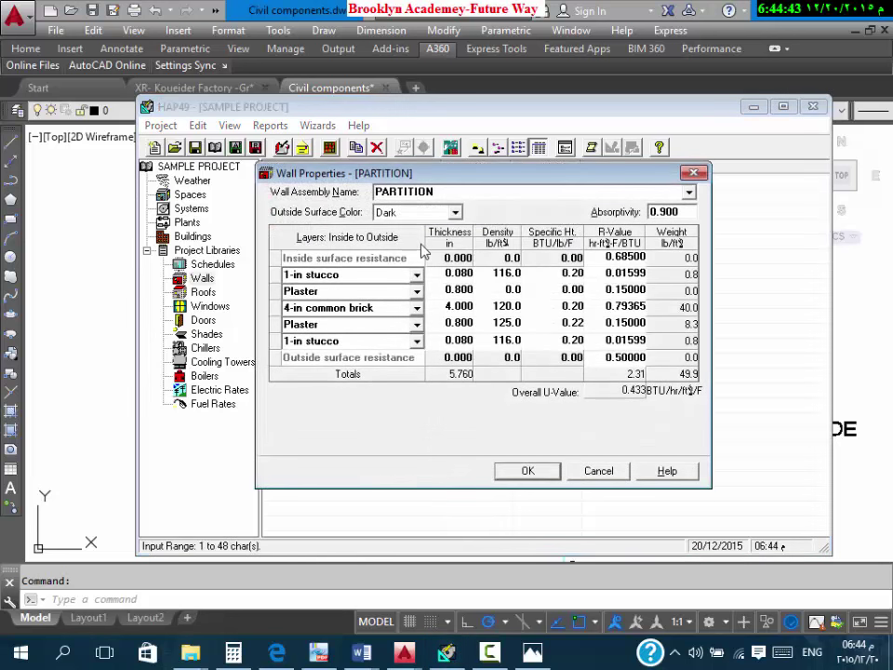
left_click(693, 180)
Step: Check the actions available for the EXPOSED wall and view the layers of the new default wall assembly without saving it
left_click(344, 230)
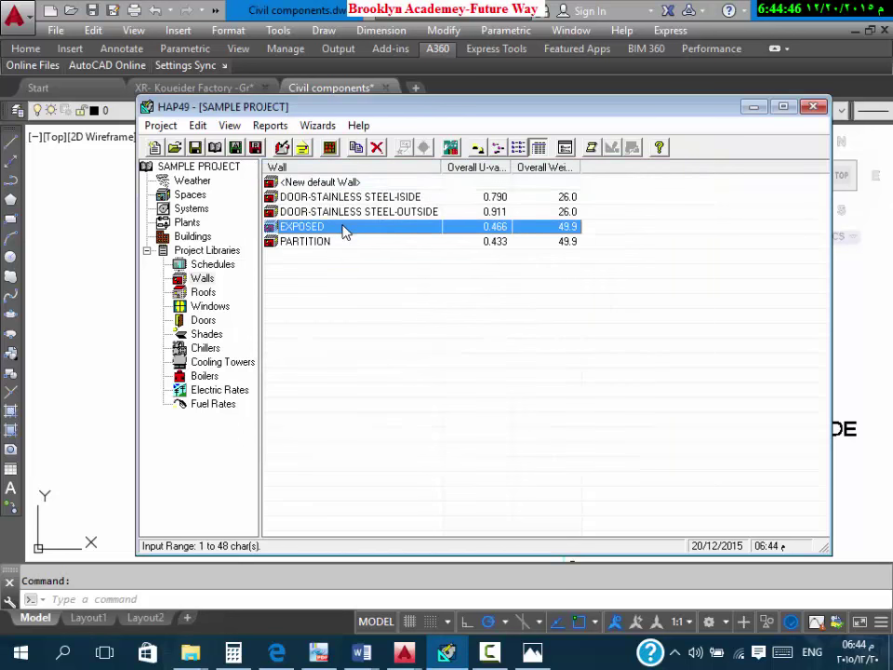
right_click(343, 226)
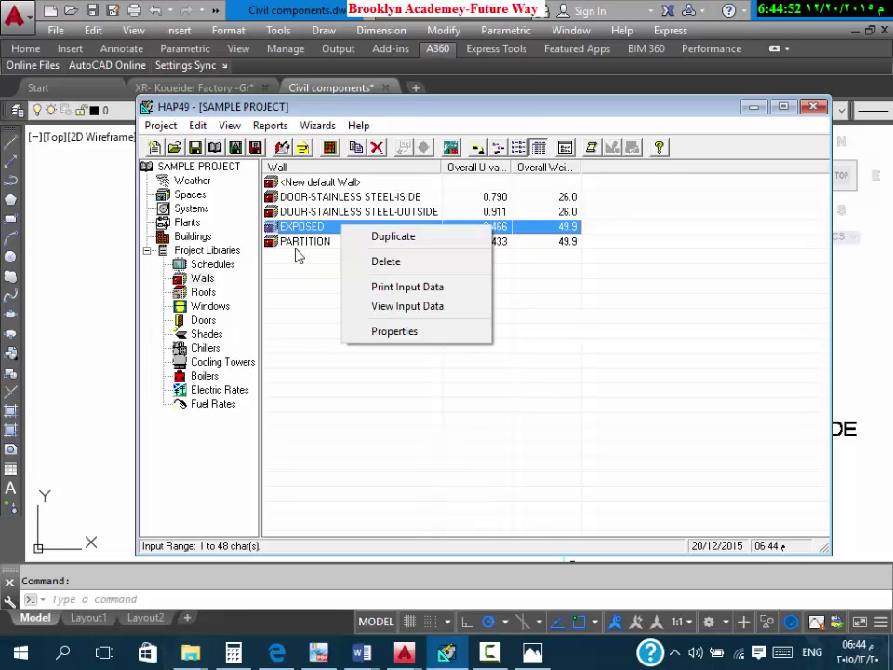
left_click(294, 260)
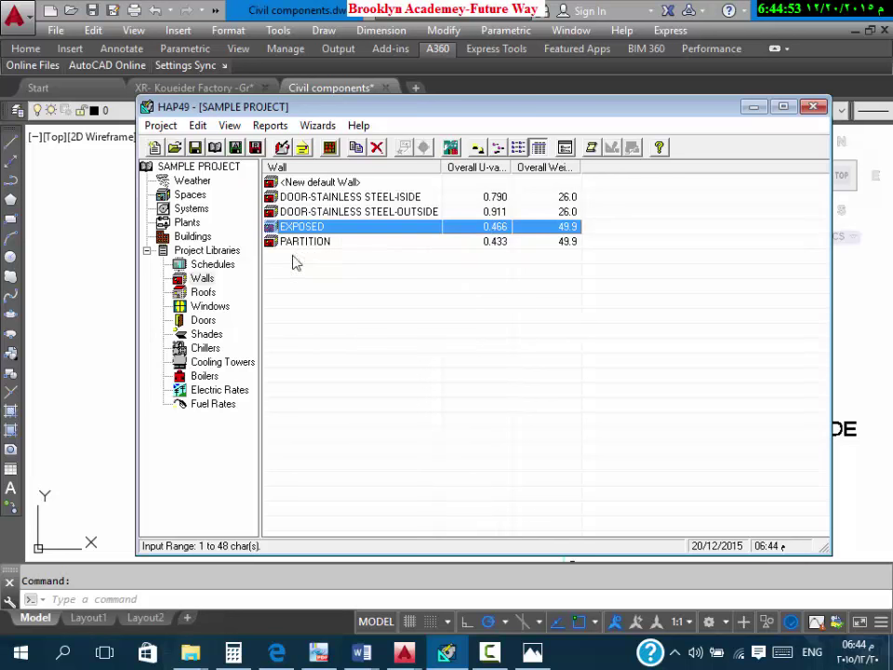
double_click(314, 184)
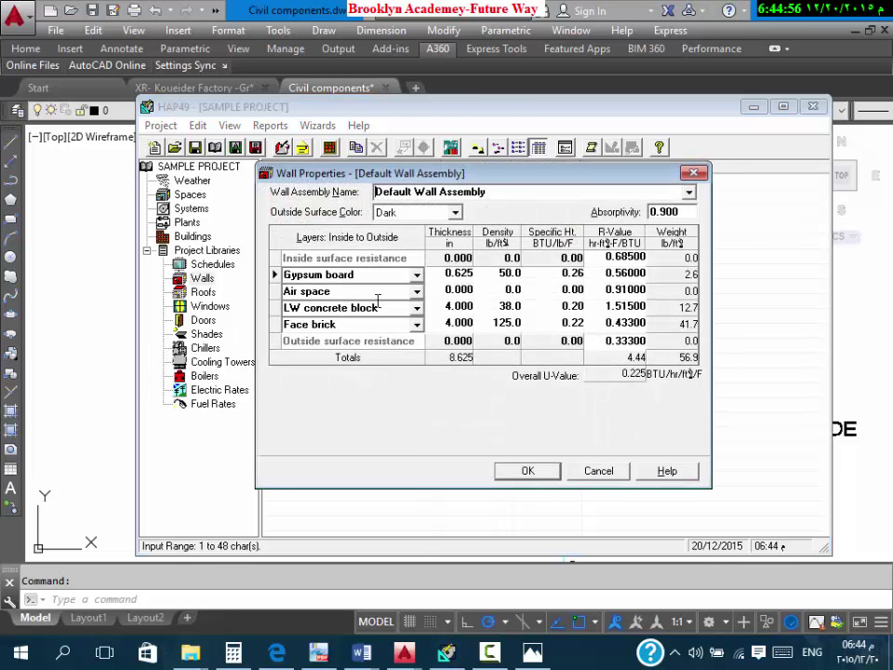
left_click(352, 348)
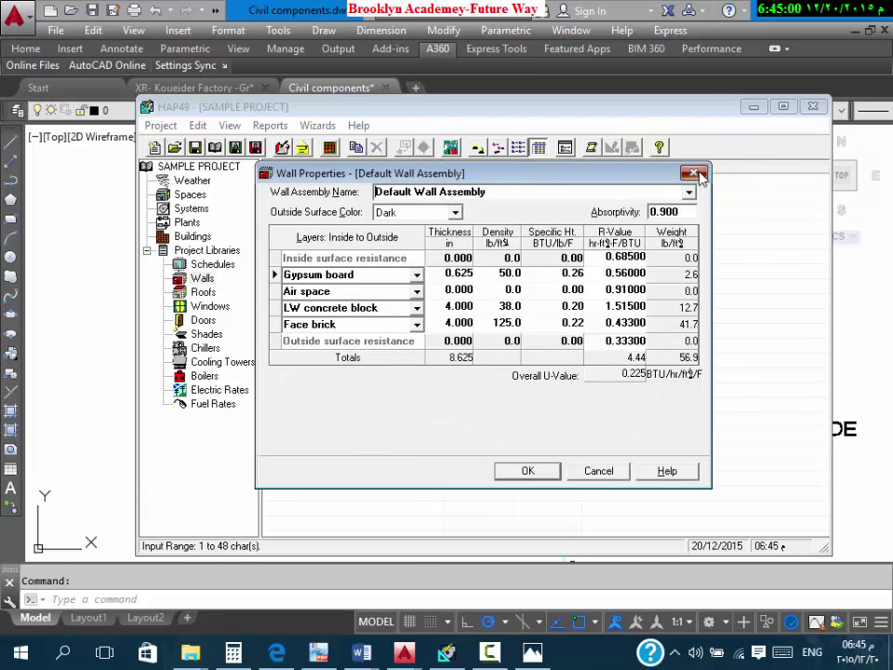
left_click(693, 174)
Step: Review each layer of the PARTITION wall and its outside surface resistance, leaving the assembly without saving changes
double_click(343, 297)
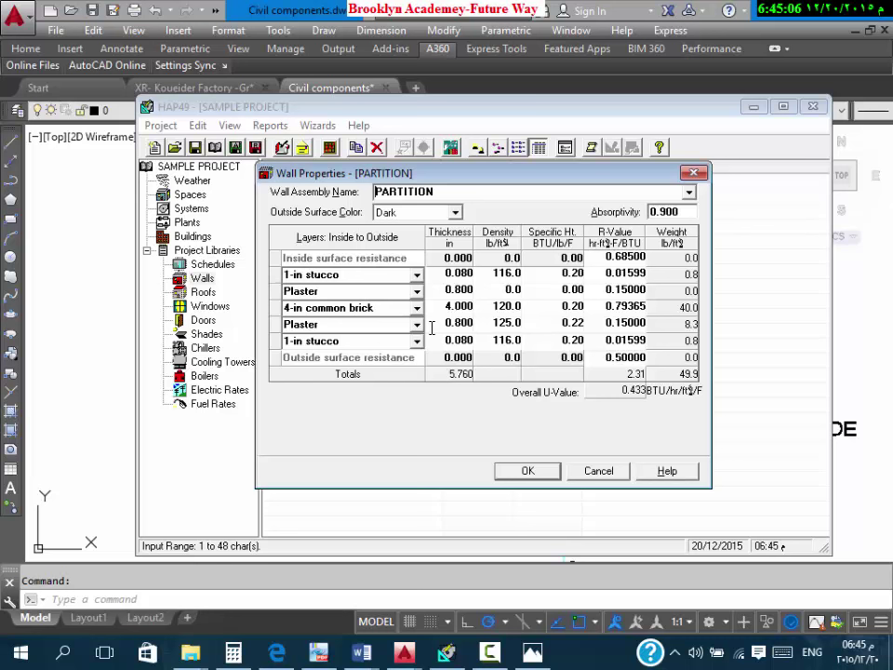
left_click(365, 277)
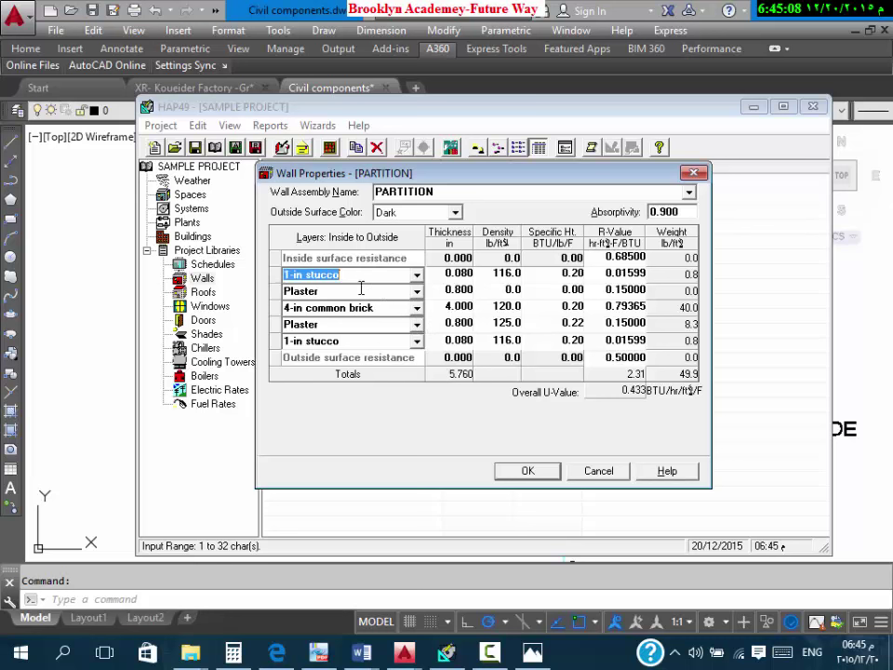
left_click(357, 291)
left_click(352, 311)
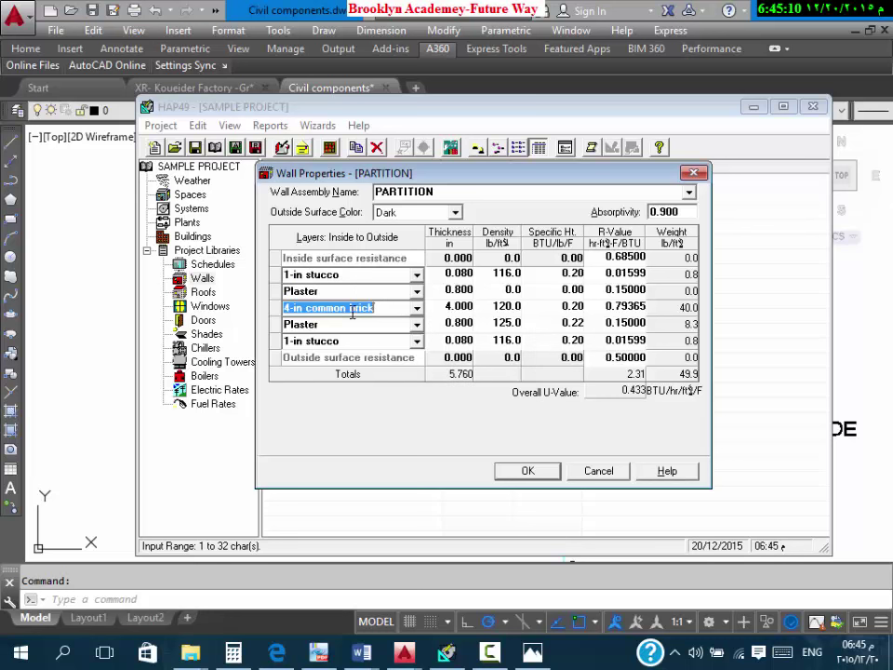
left_click(335, 325)
left_click(372, 341)
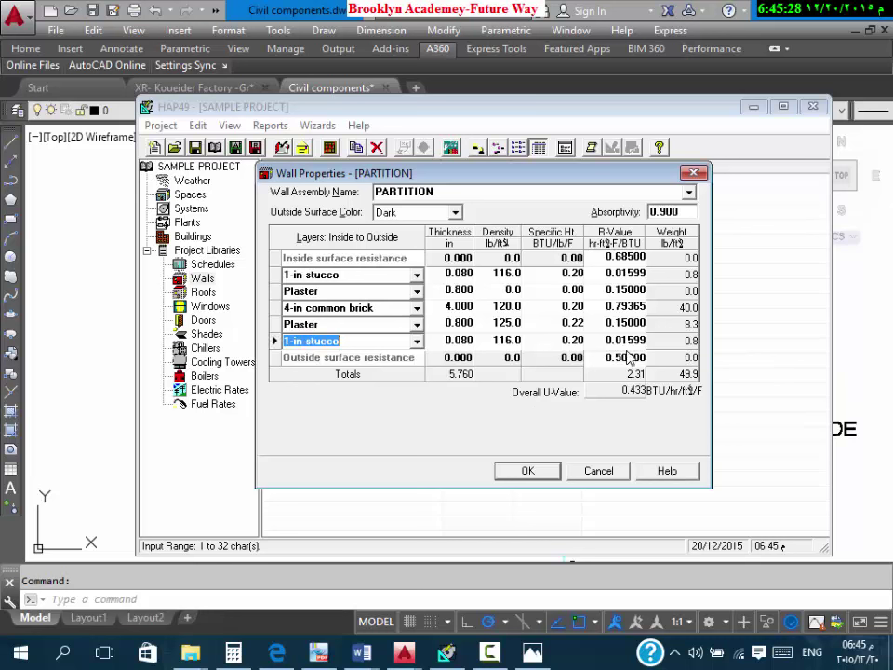
key("Tab")
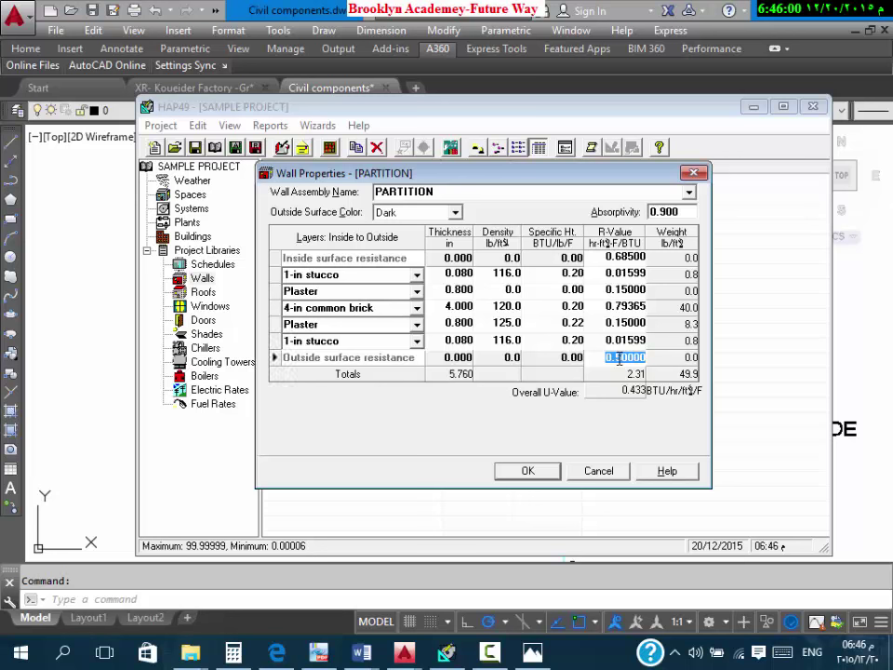
left_click(609, 472)
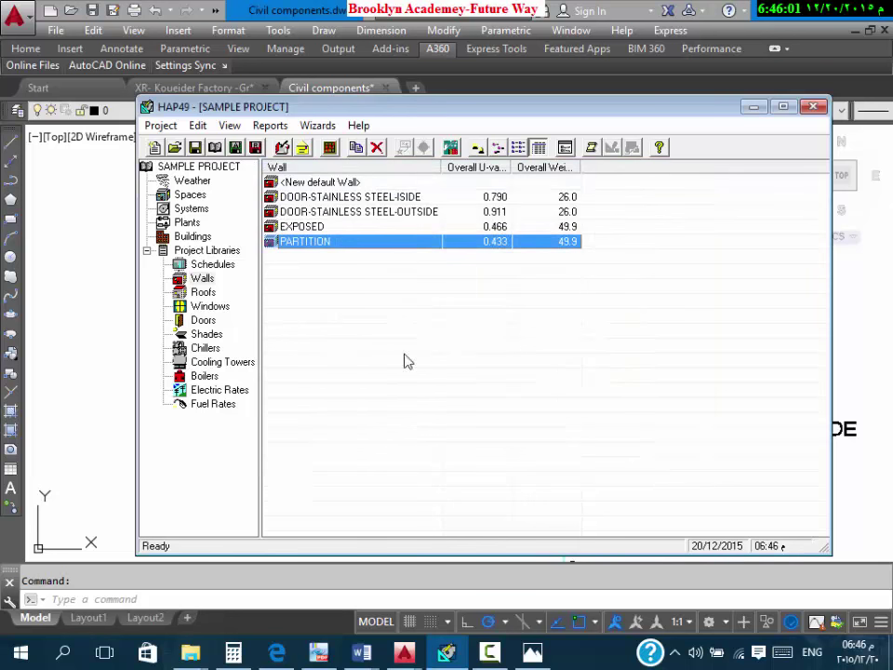
Step: Compare the outside surface resistance and overall U-value of the EXPOSED and PARTITION wall assemblies
double_click(350, 226)
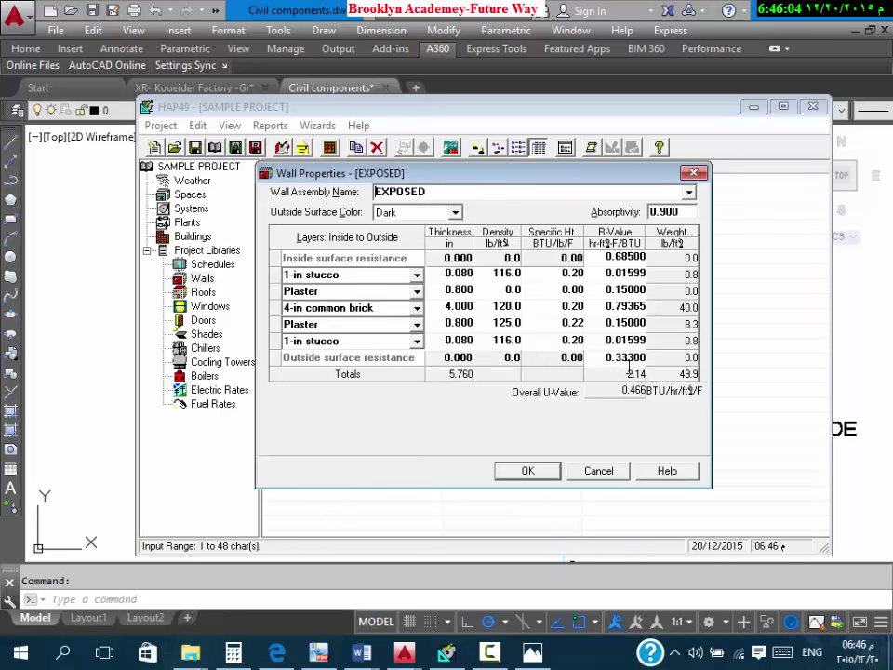
left_click(692, 177)
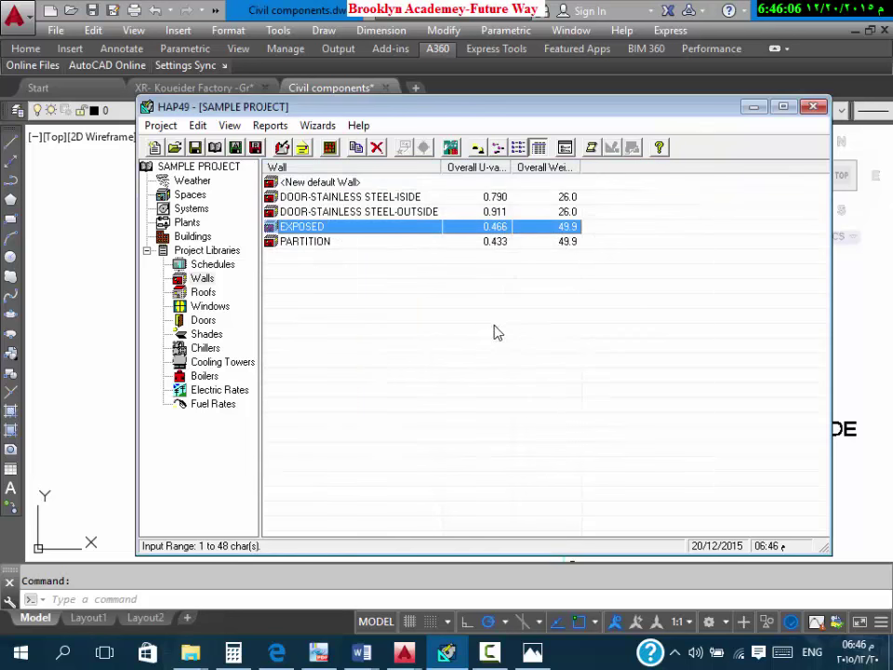
double_click(456, 297)
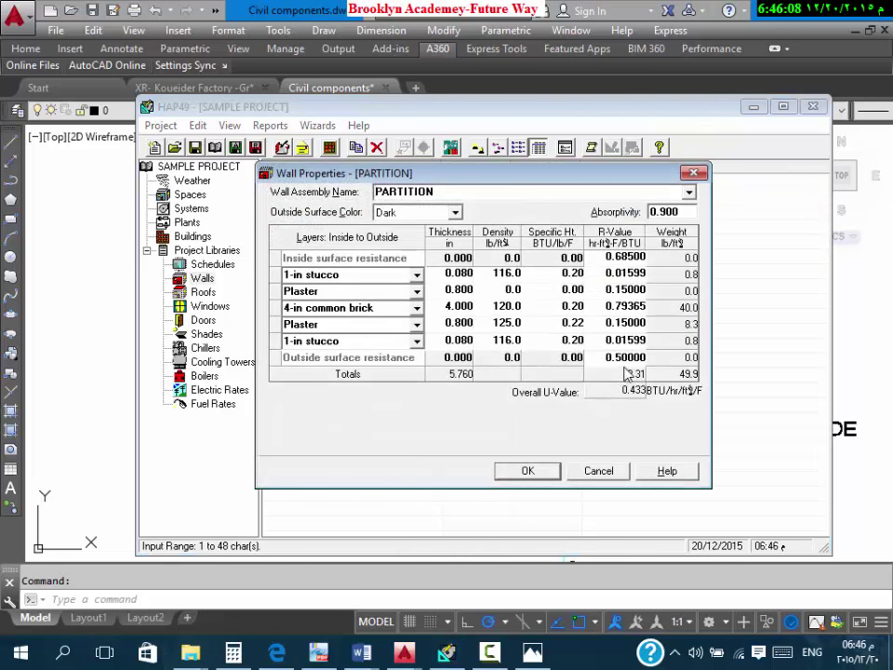
left_click(470, 277)
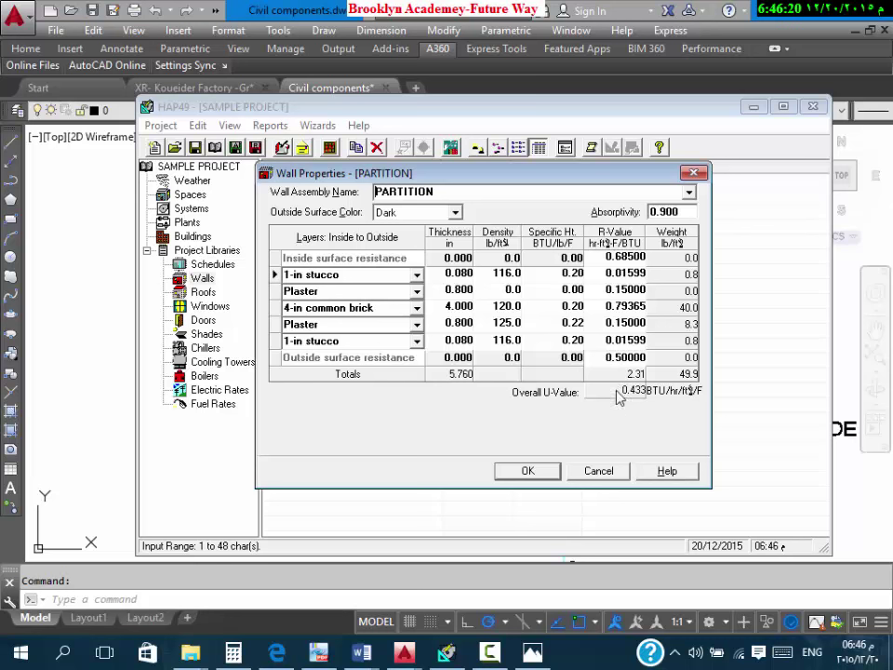
left_click(600, 472)
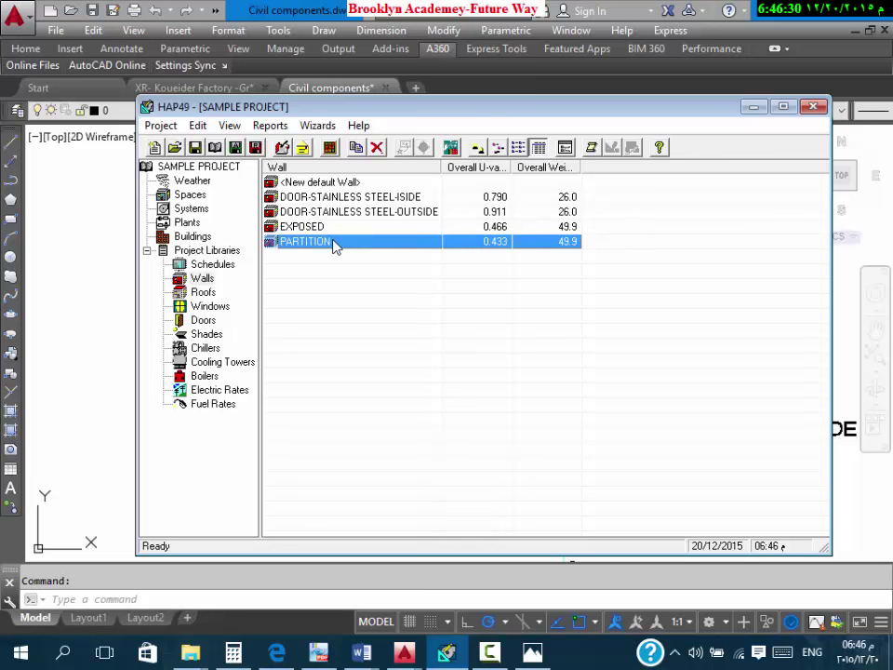
Step: Open the CEILING& FLOOR PARTITION roof assembly and examine its 8-in HW concrete and Sand layers
left_click(203, 292)
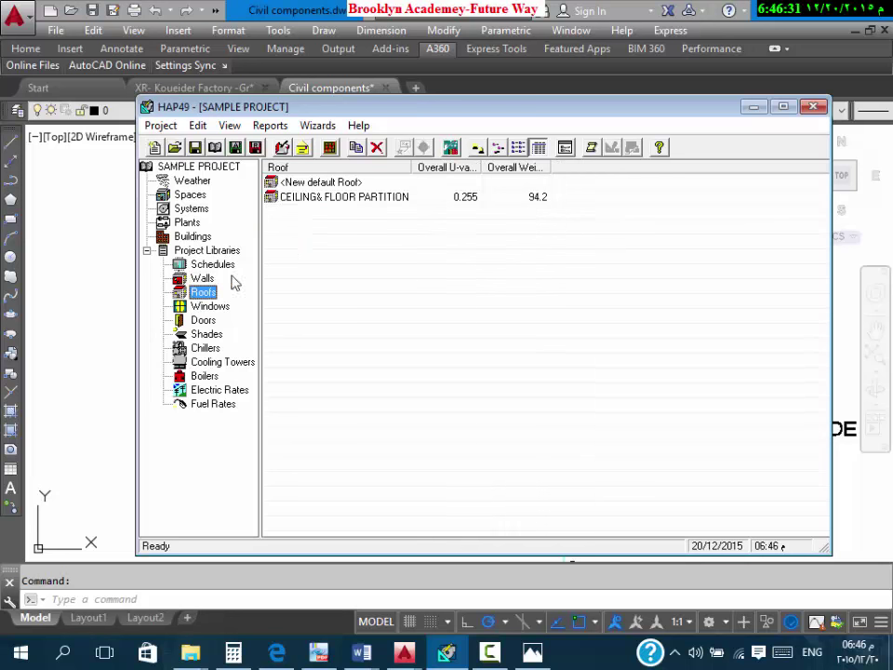
left_click(323, 197)
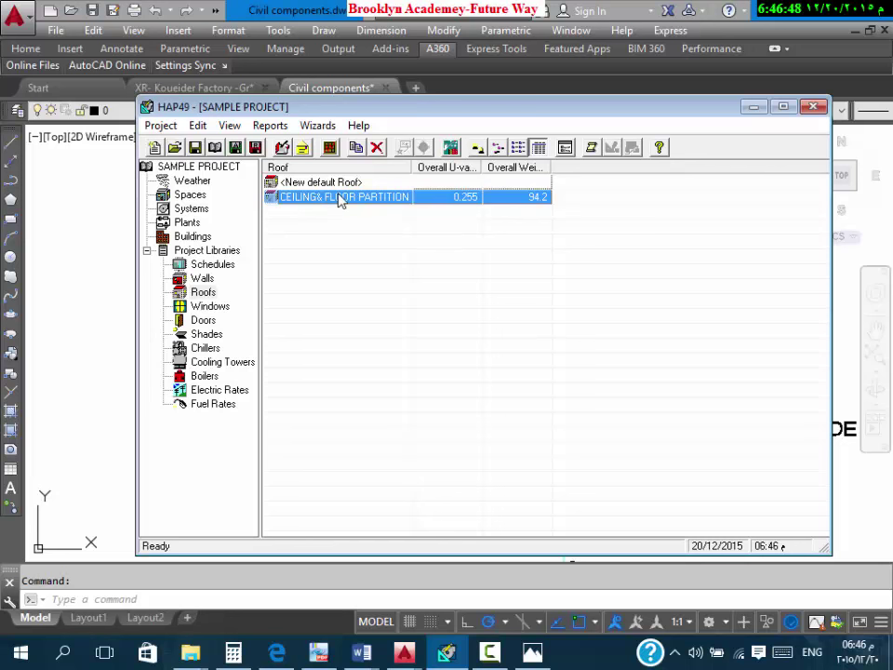
double_click(341, 201)
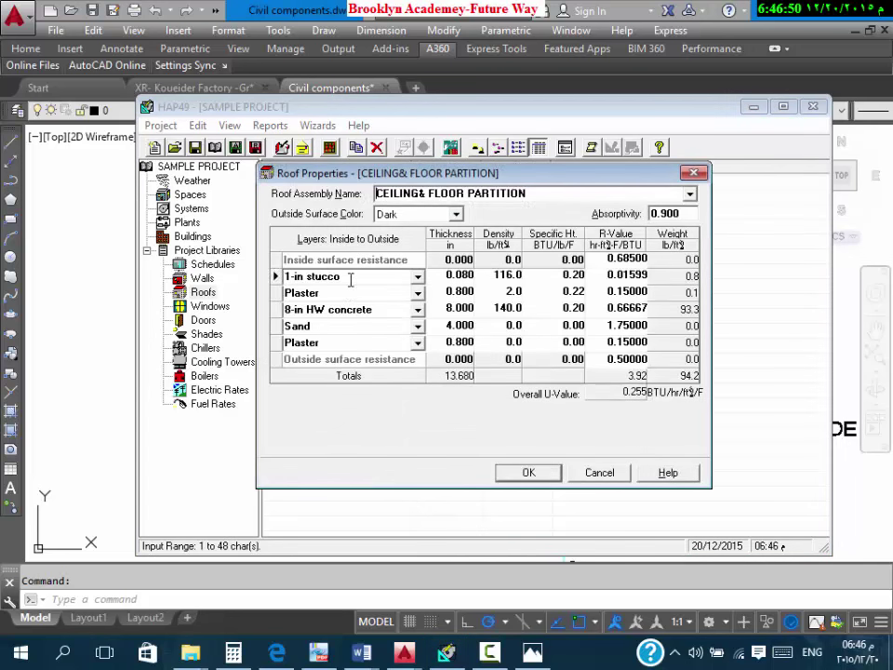
left_click(350, 309)
left_click(351, 325)
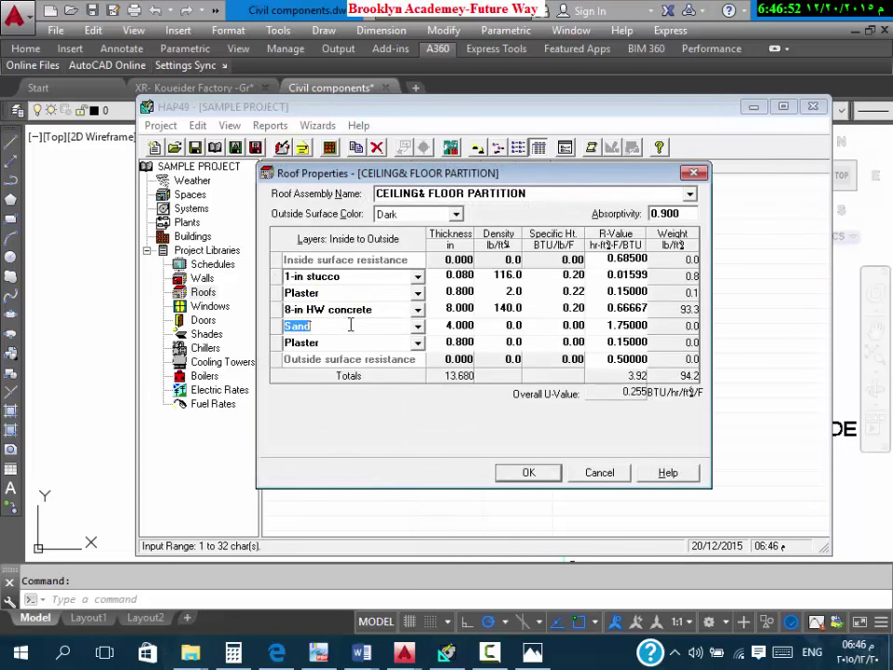
mouse_move(403, 651)
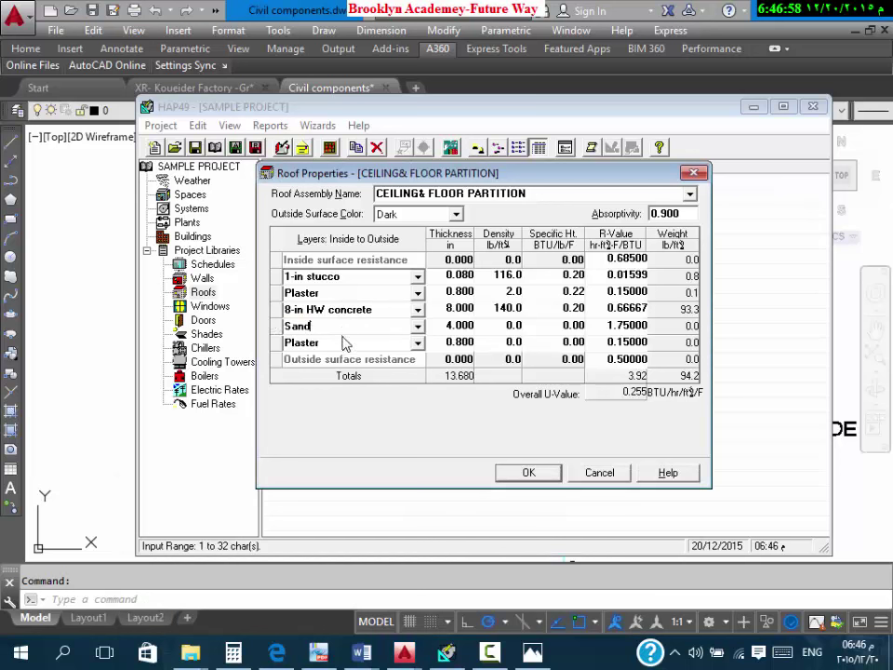
Step: Check the R-values of the roof's Sand layer and outside surface resistance, and close its properties without saving
left_click(339, 327)
left_click_drag(607, 324, 649, 322)
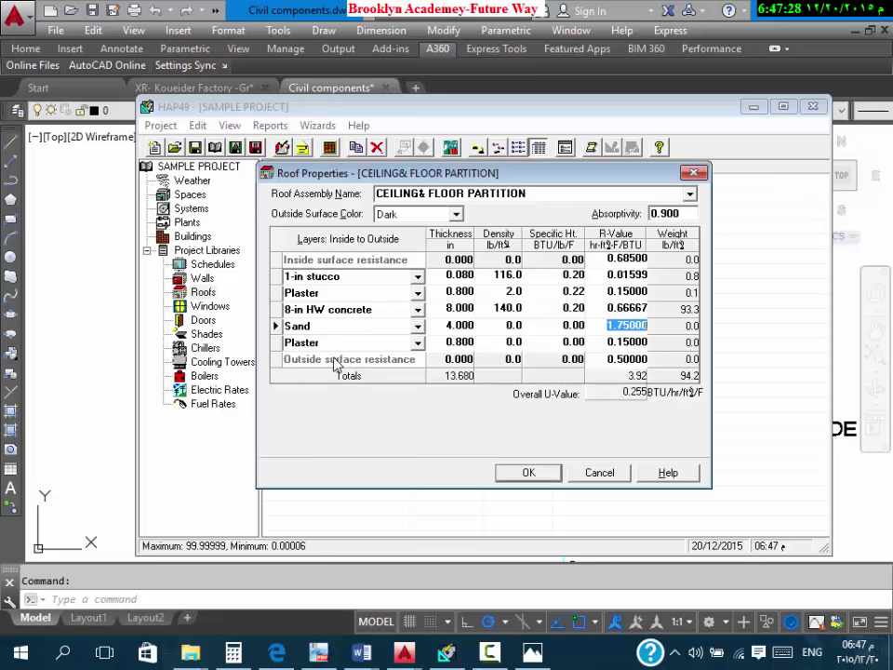
left_click(607, 358)
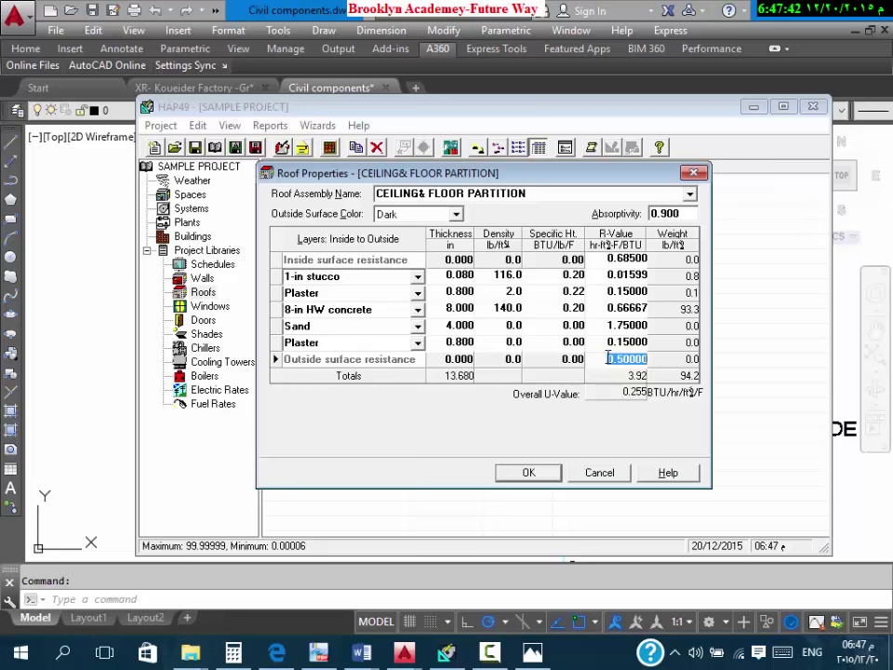
left_click(618, 473)
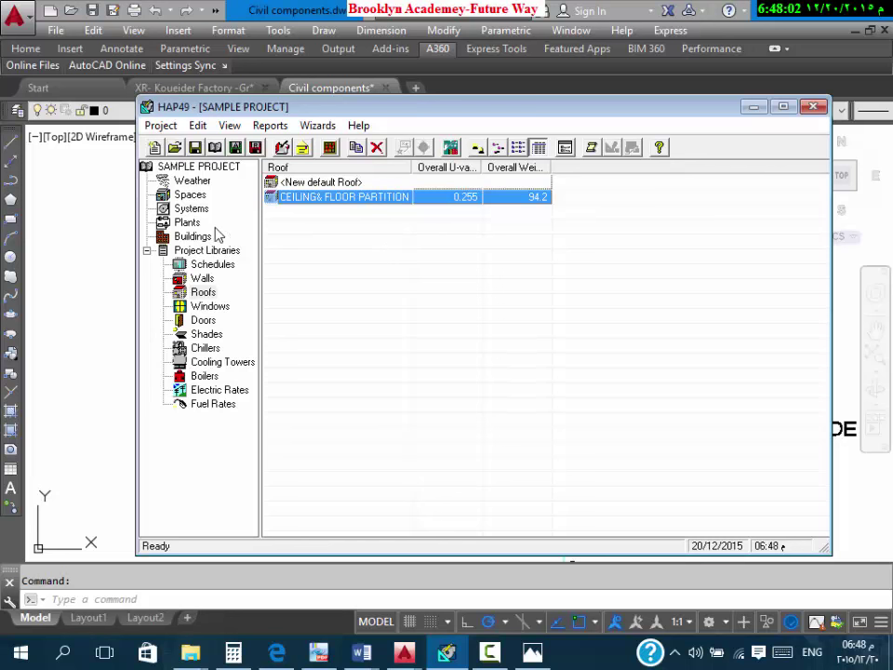
Step: Open the existing Window assembly and review its height, width and frame type options, keeping Aluminum without thermal breaks
left_click(212, 307)
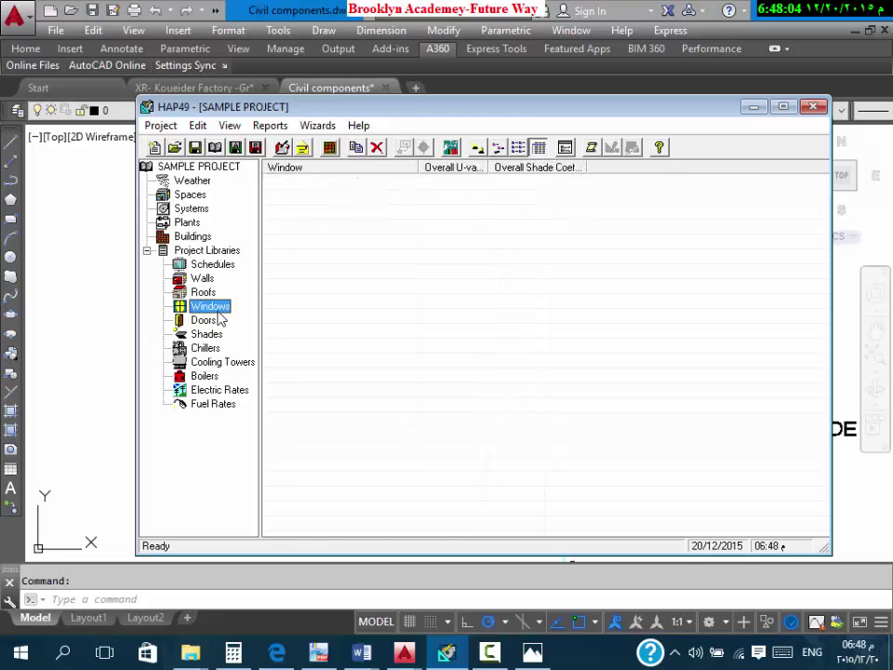
double_click(382, 198)
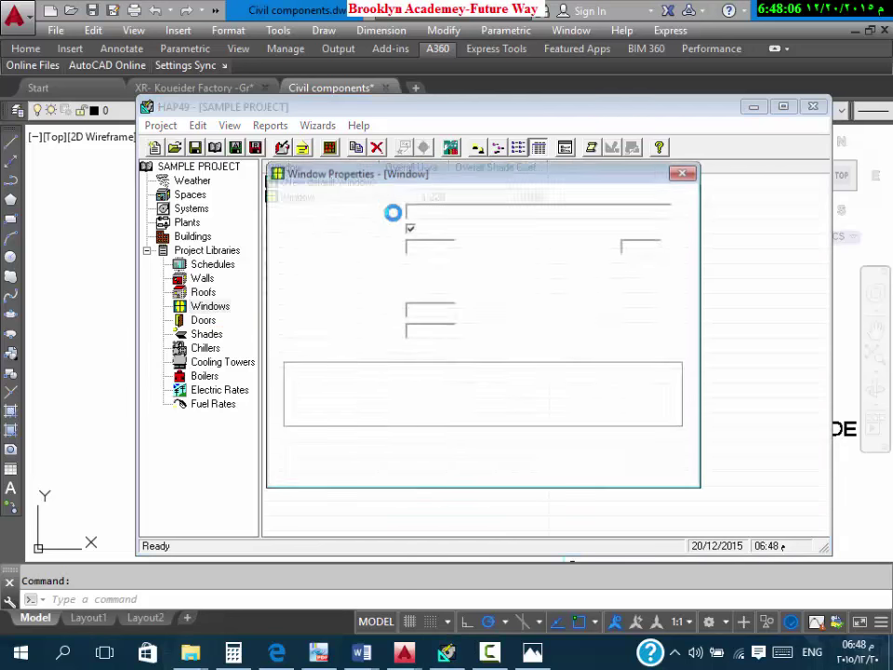
left_click(450, 248)
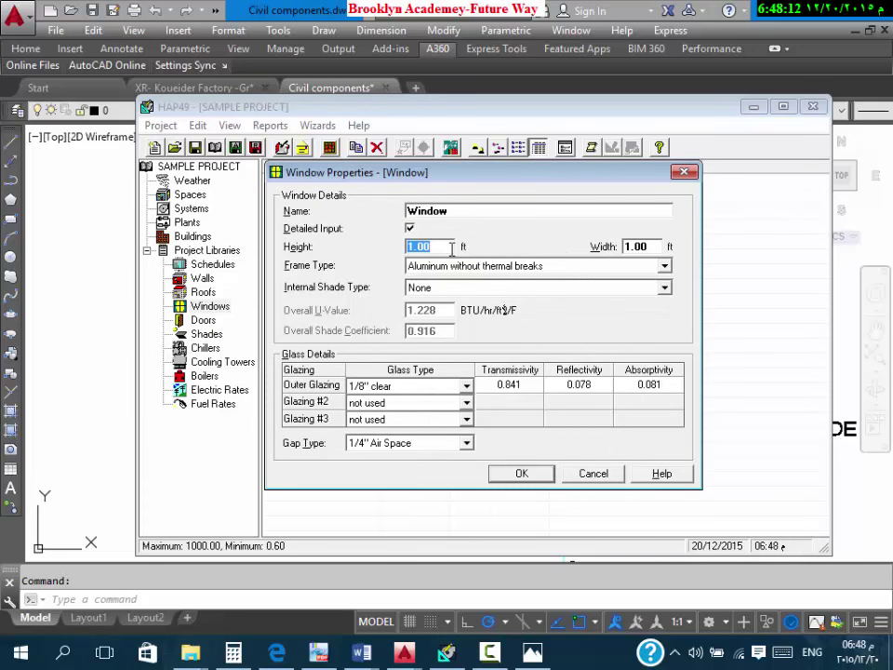
double_click(651, 246)
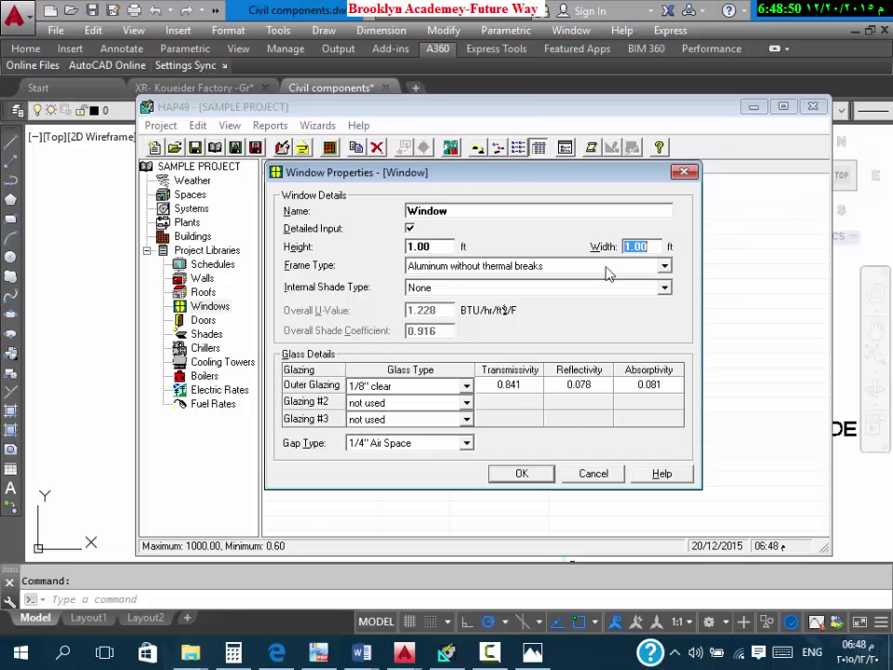
left_click(443, 247)
key("Tab")
left_click(431, 250)
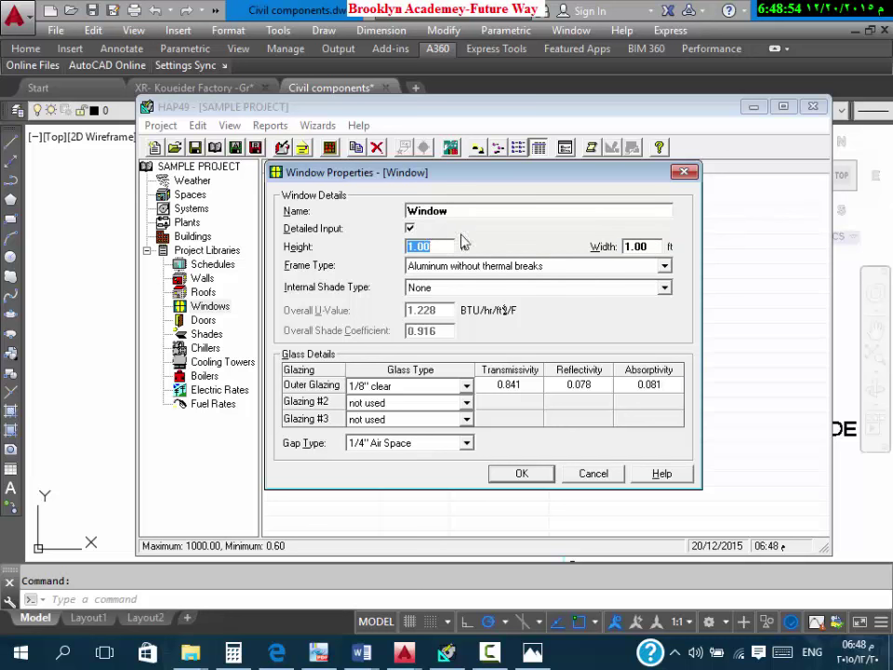
key("End")
left_click(652, 246)
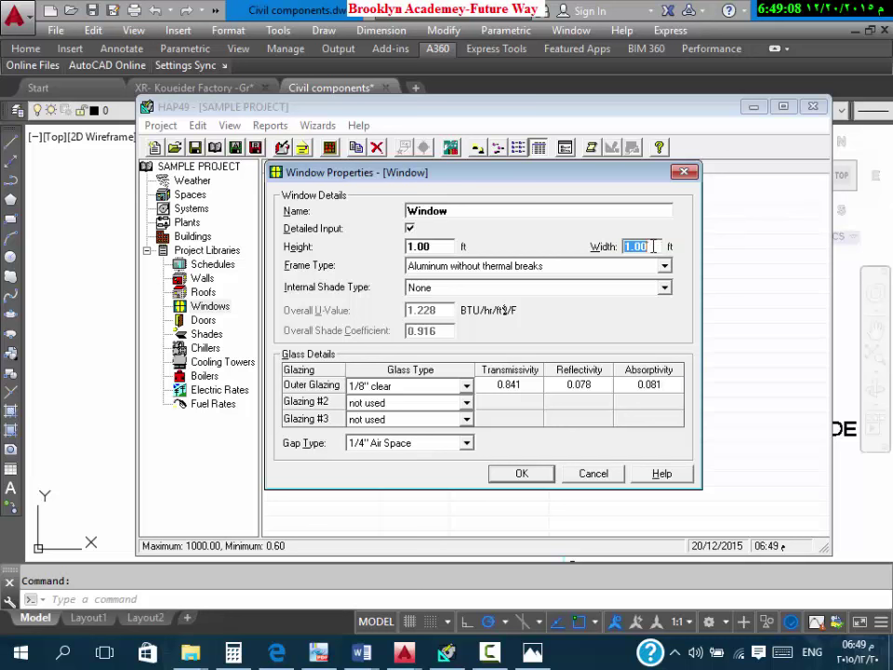
left_click(597, 268)
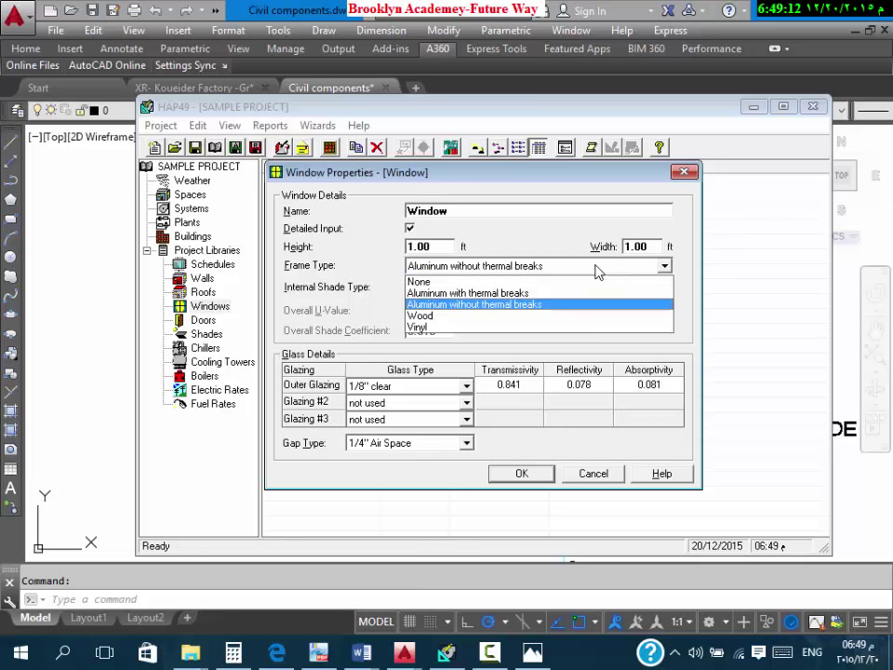
left_click(382, 296)
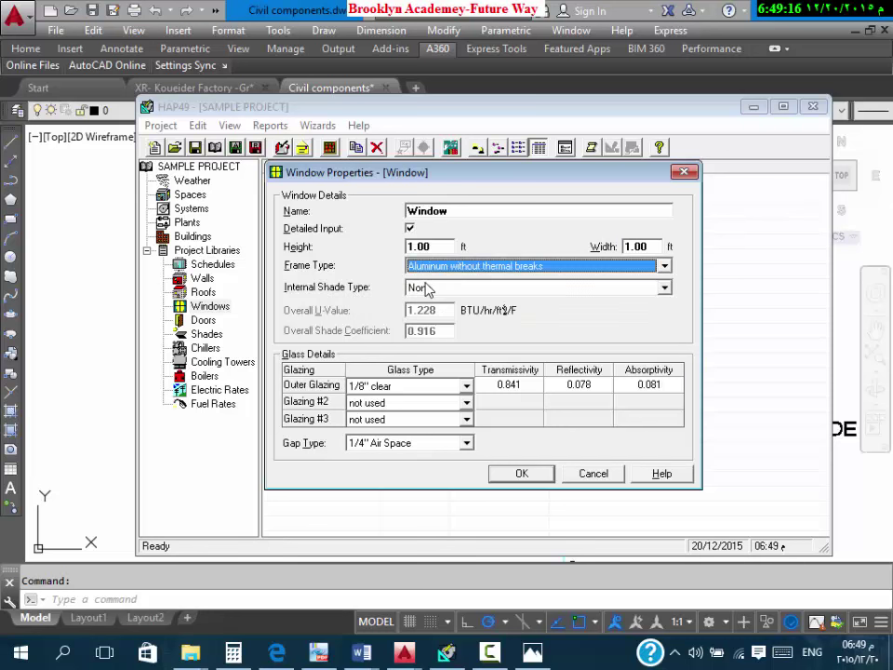
Step: Keep the window's Aluminum without thermal breaks frame and 1/8" clear outer glazing, and save the window properties
left_click(526, 268)
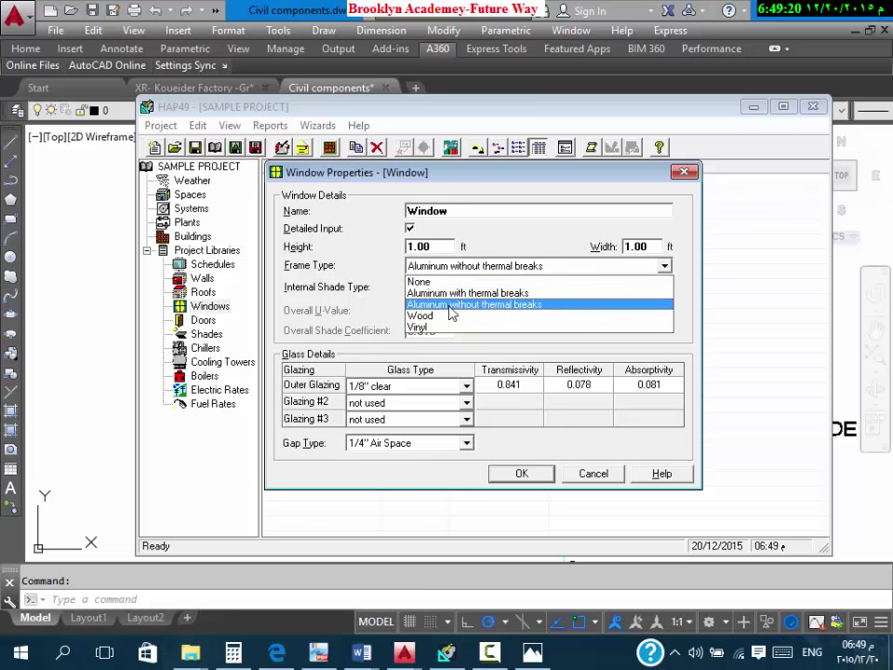
left_click(448, 305)
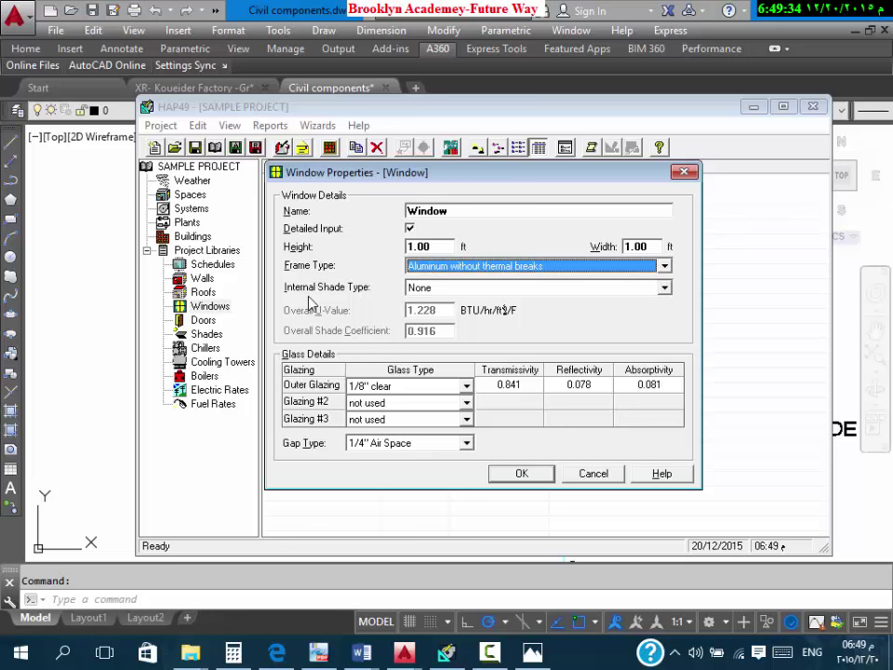
left_click(410, 386)
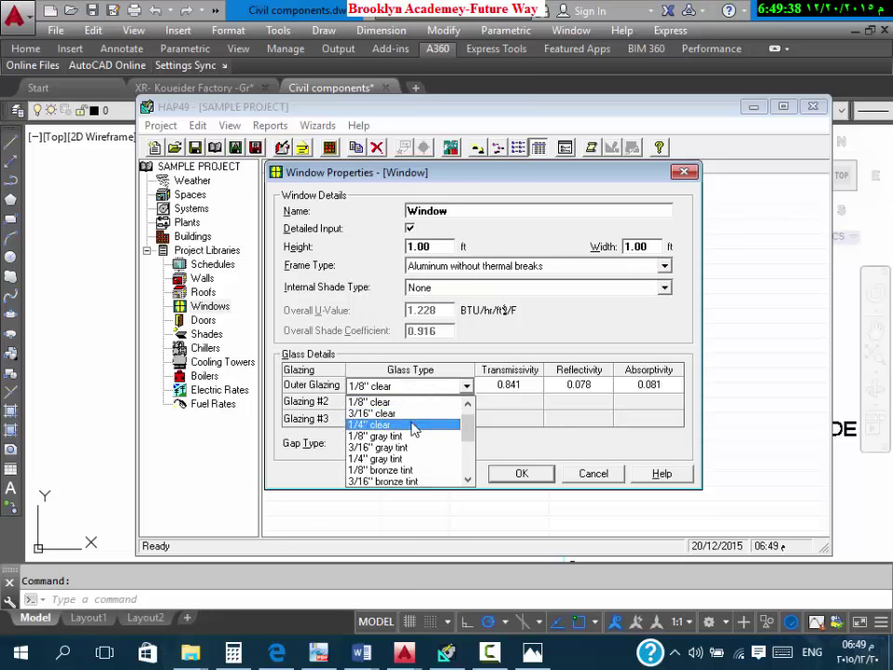
left_click(409, 401)
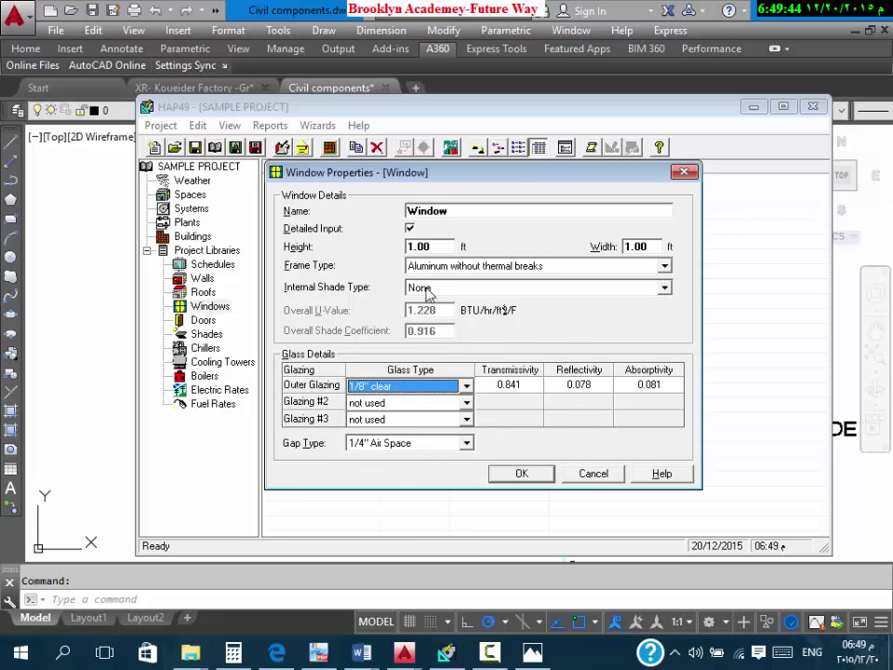
left_click(543, 478)
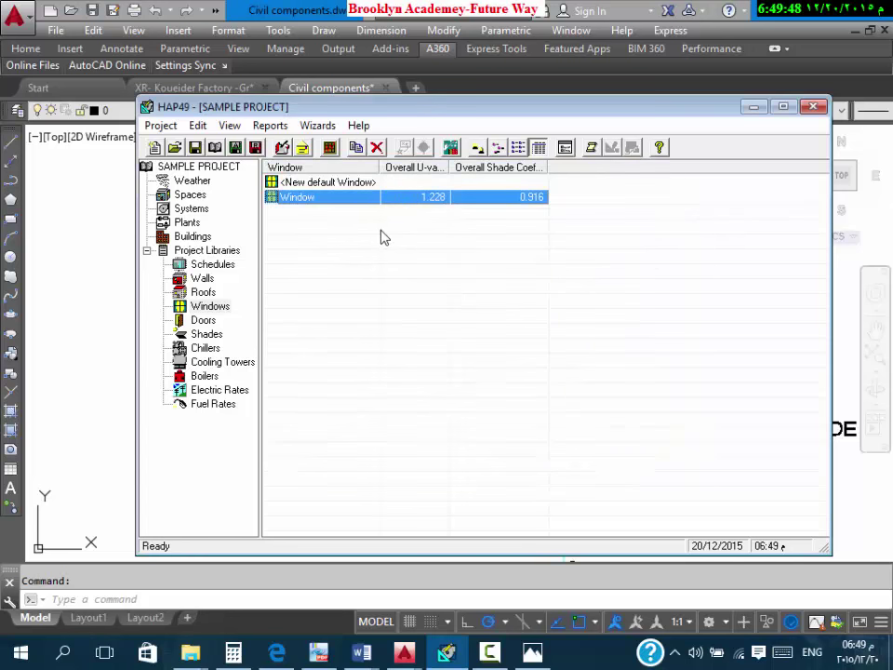
Step: Open the INSIDE door from the door library, review its area, U-value and glass details, and close it without saving
left_click(204, 320)
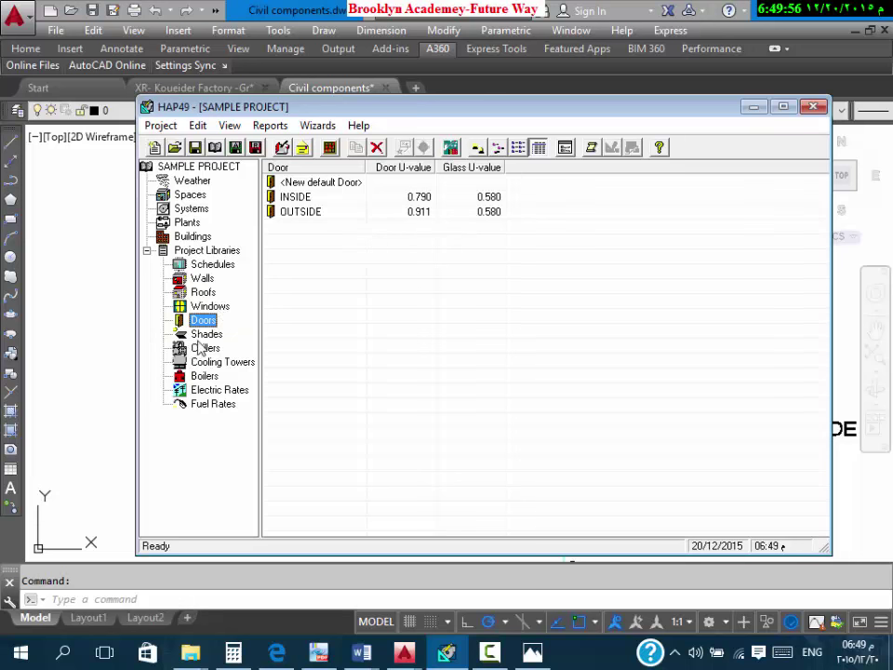
left_click(330, 199)
double_click(330, 201)
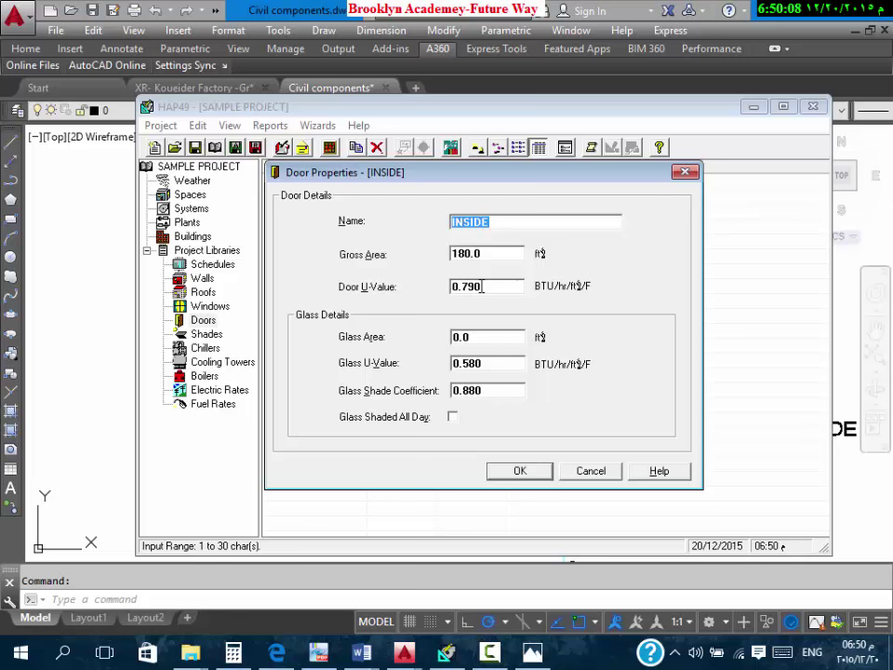
left_click(686, 173)
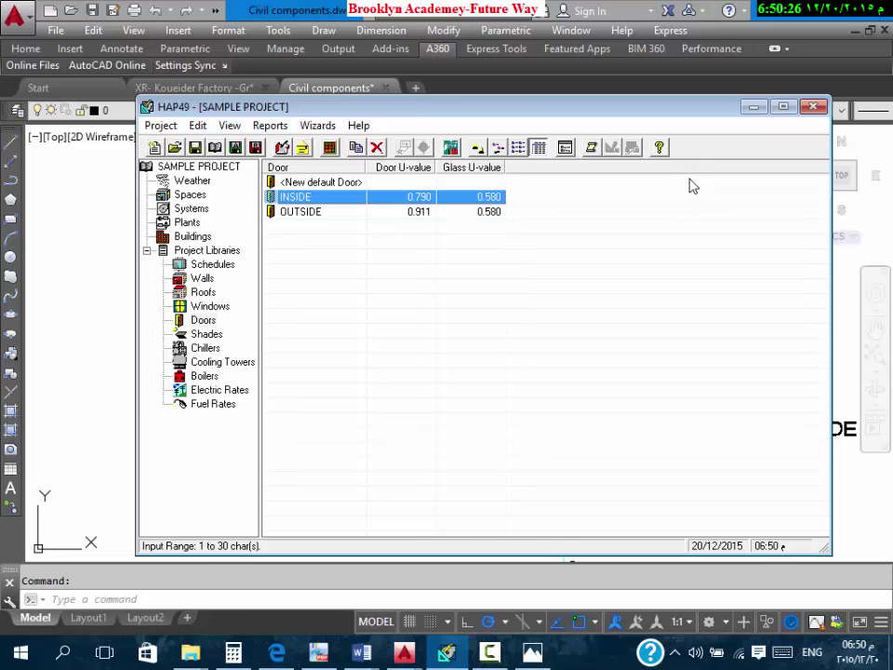
Step: Open the DOOR-STAINLESS STEEL-ISIDE wall assembly and examine the name and thickness of its DOOR layer
left_click(202, 278)
double_click(378, 198)
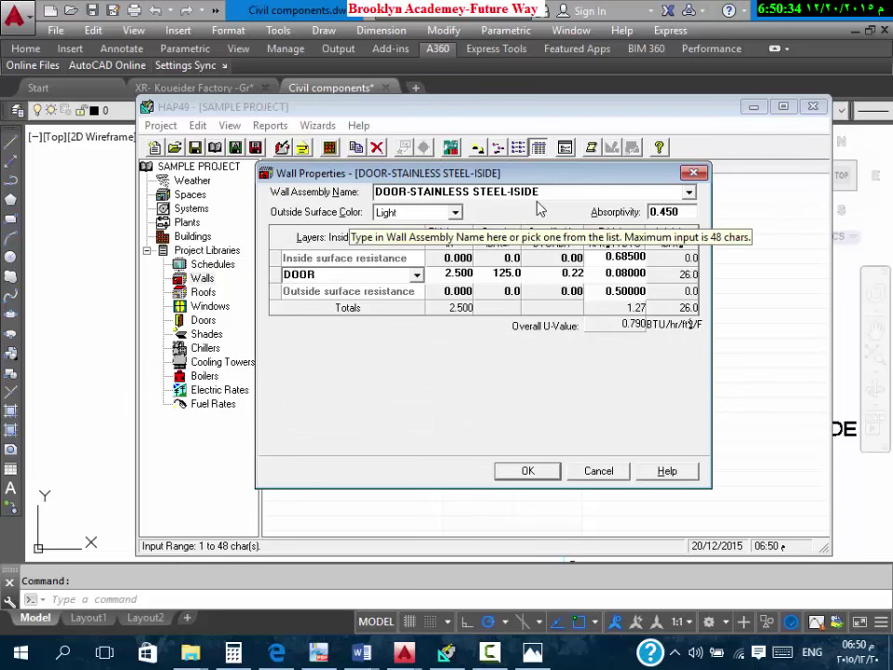
left_click(358, 275)
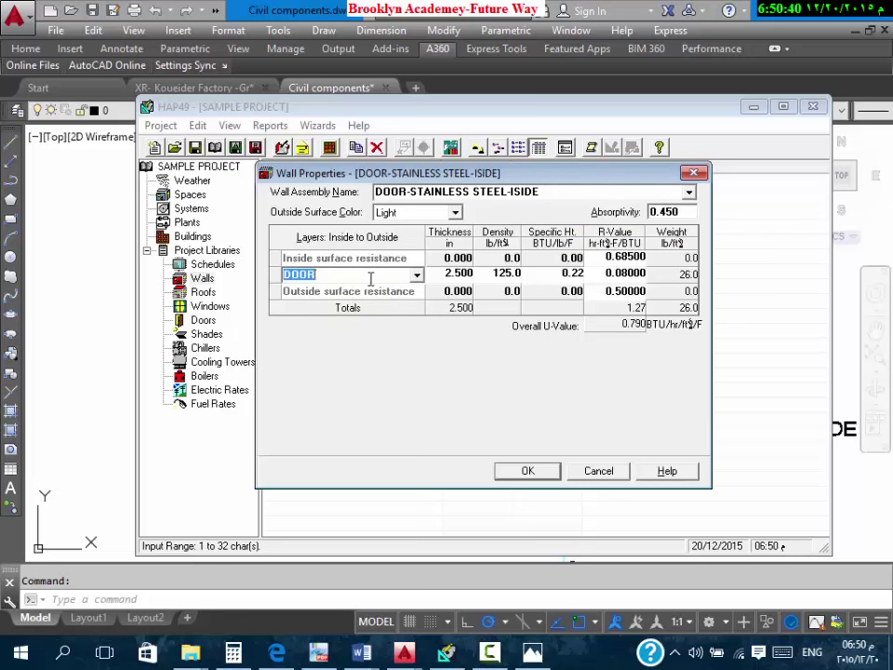
left_click(454, 275)
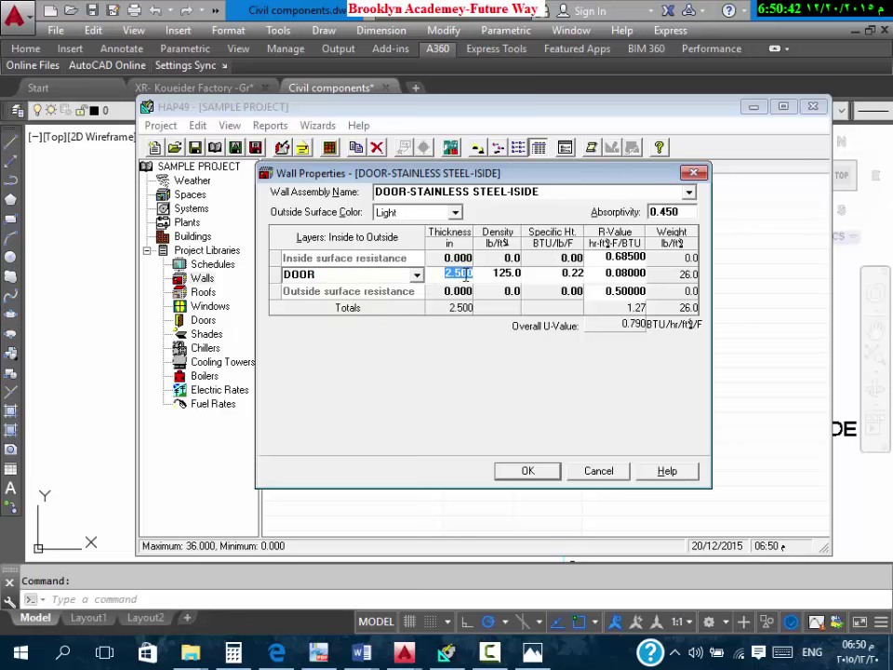
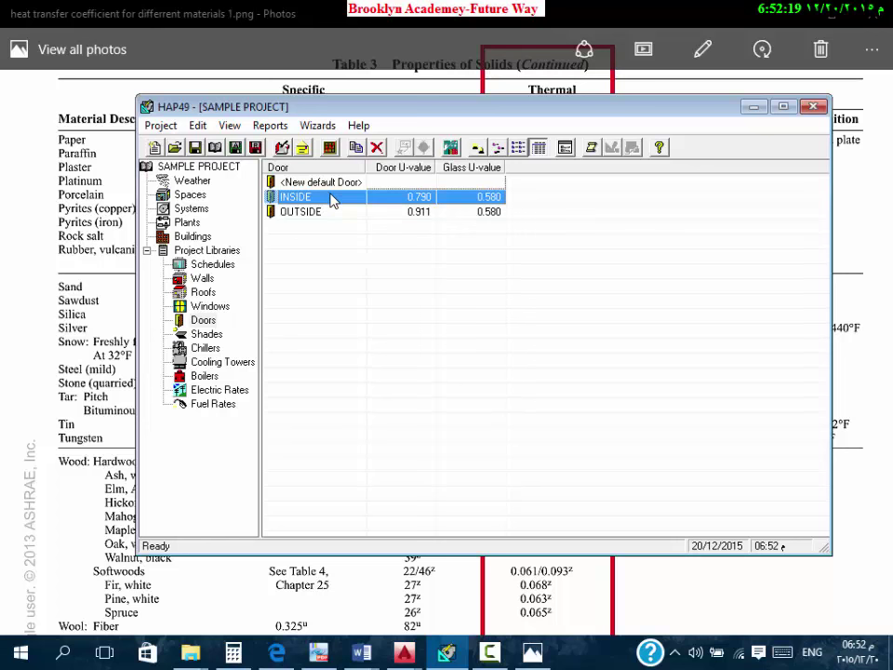
Step: Reopen the INSIDE door's properties and check its gross area against the door partition area in the Word load calculation table
double_click(333, 201)
double_click(501, 252)
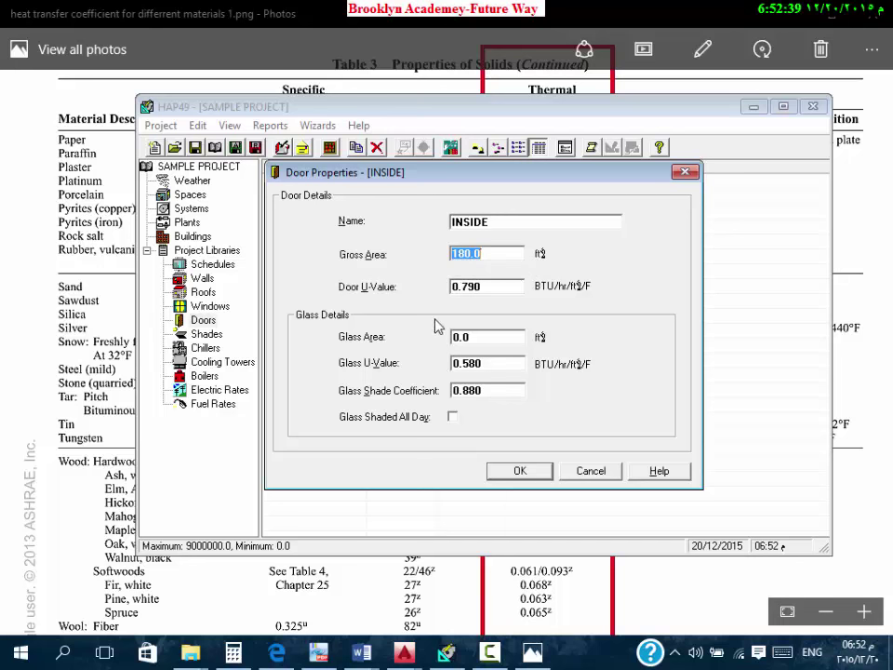
left_click(362, 655)
left_click(516, 612)
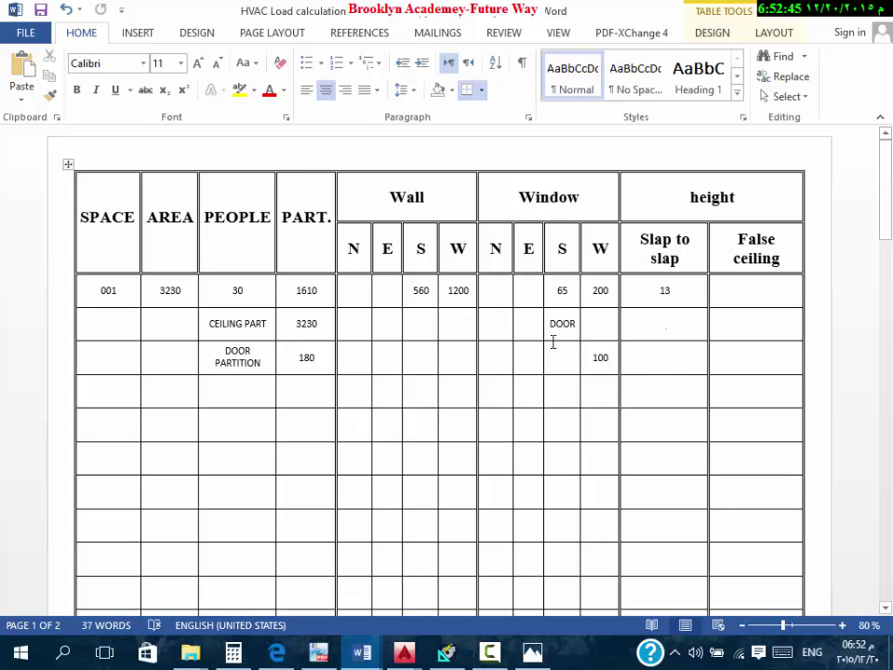
double_click(305, 359)
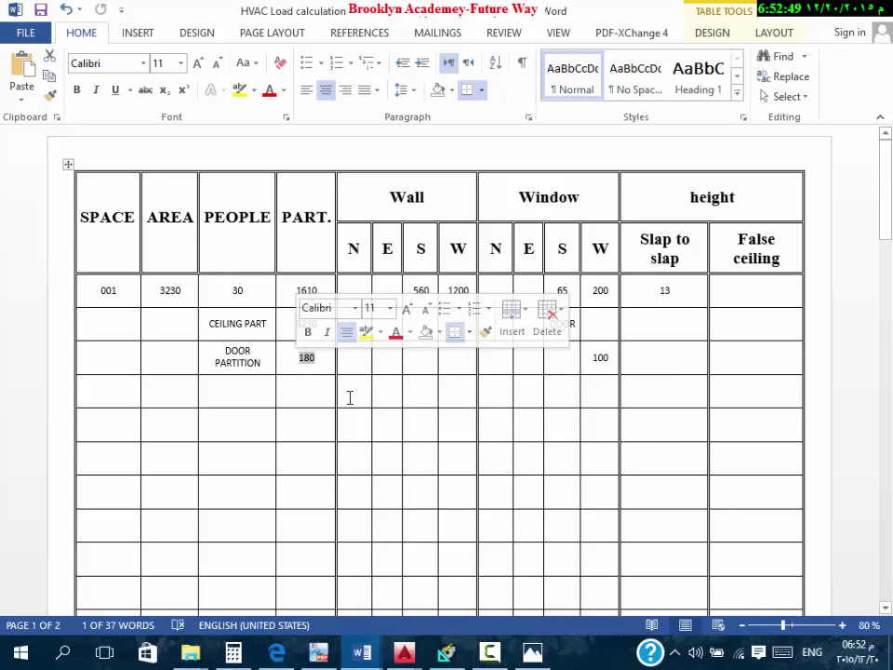
Step: Switch back to HAP, check the INSIDE door's gross area and U-value, and accept its properties
left_click(449, 652)
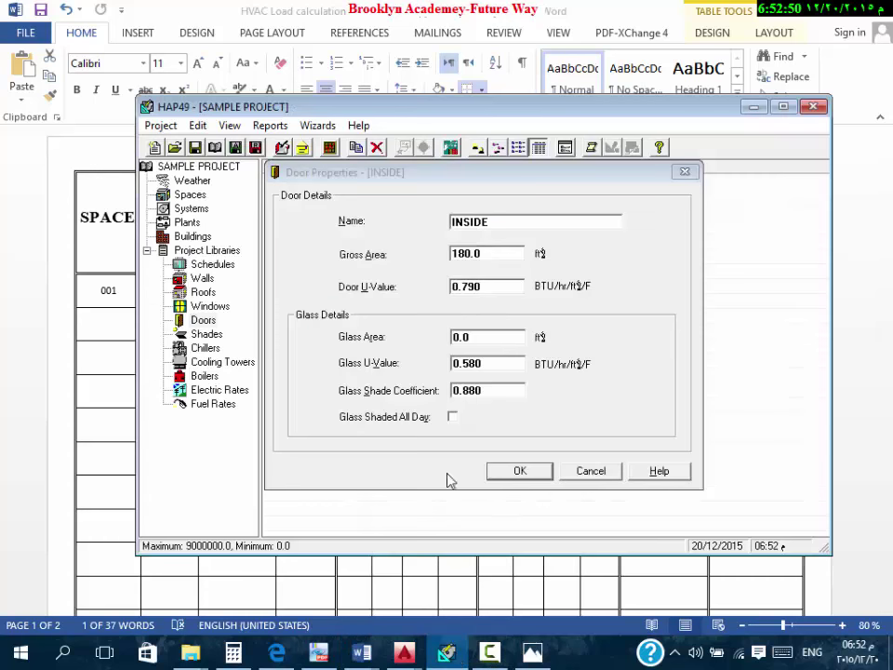
left_click(514, 253)
double_click(487, 286)
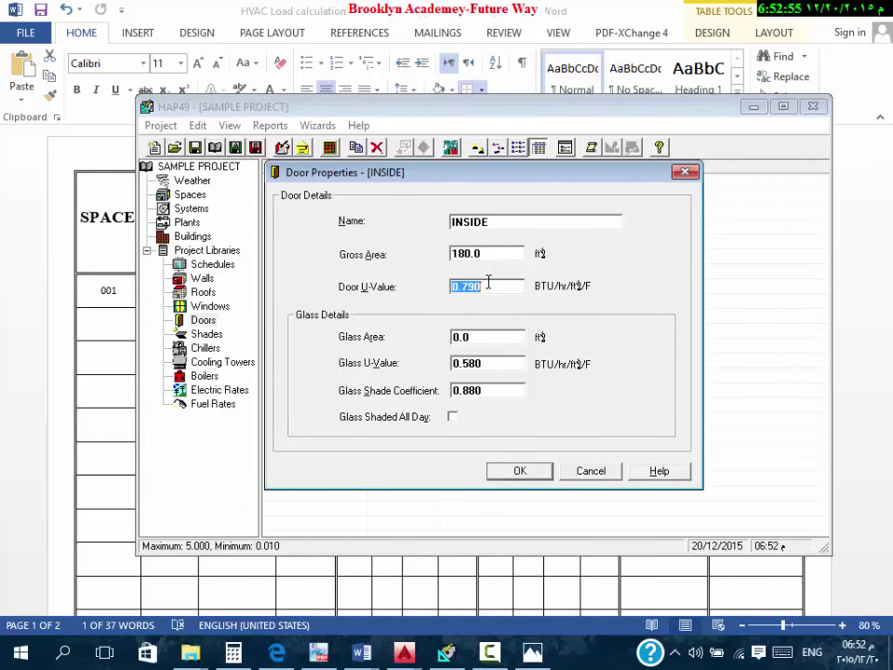
key("Return")
Step: Open the OUTSIDE door's properties and examine its U-value and gross area
double_click(343, 215)
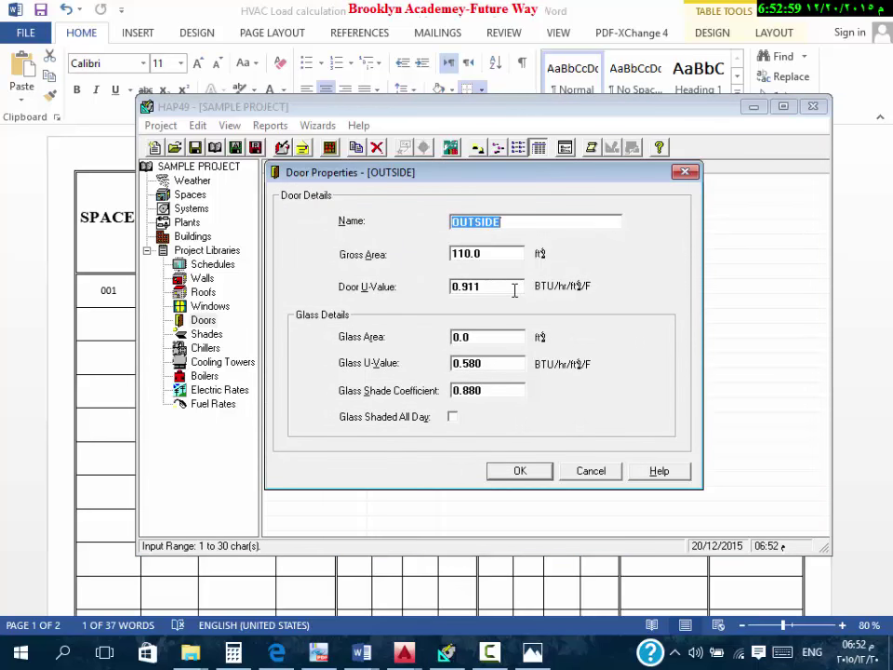
key("Tab")
key("Tab")
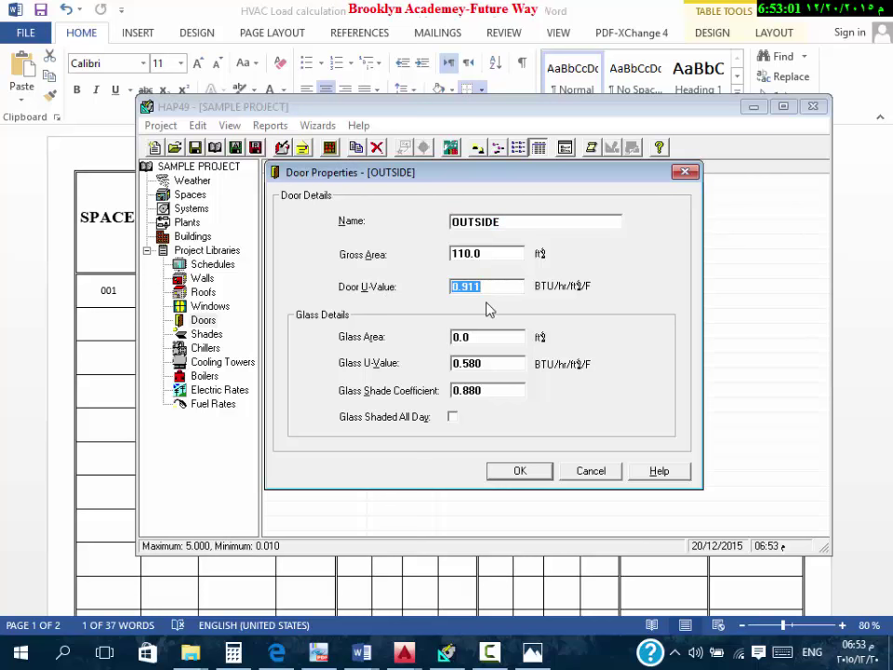
left_click(454, 253)
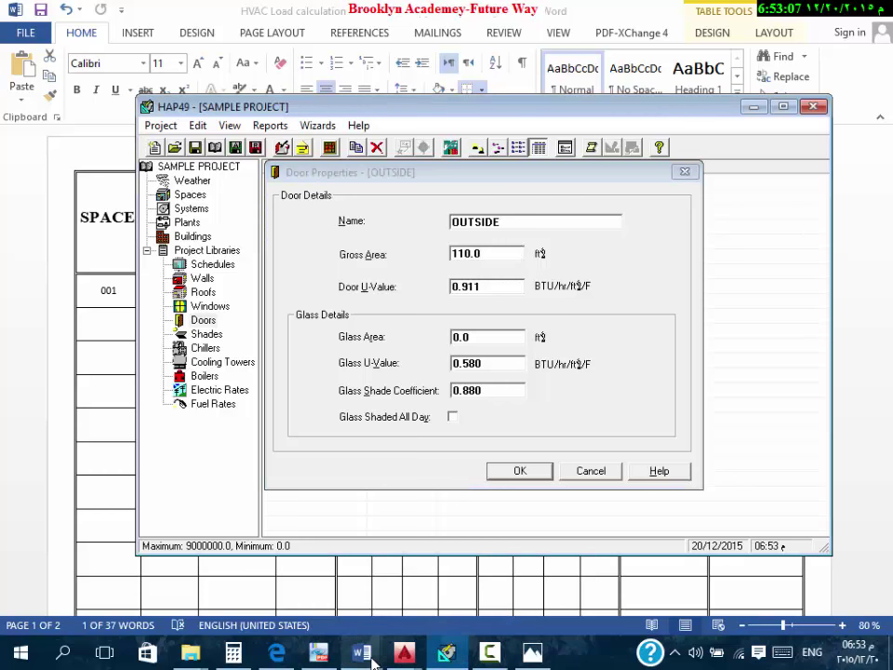
Step: Check the OUTSIDE door's area against the Word load calculation table, and return to HAP to close its properties without saving
left_click(362, 653)
left_click(402, 590)
left_click(327, 358)
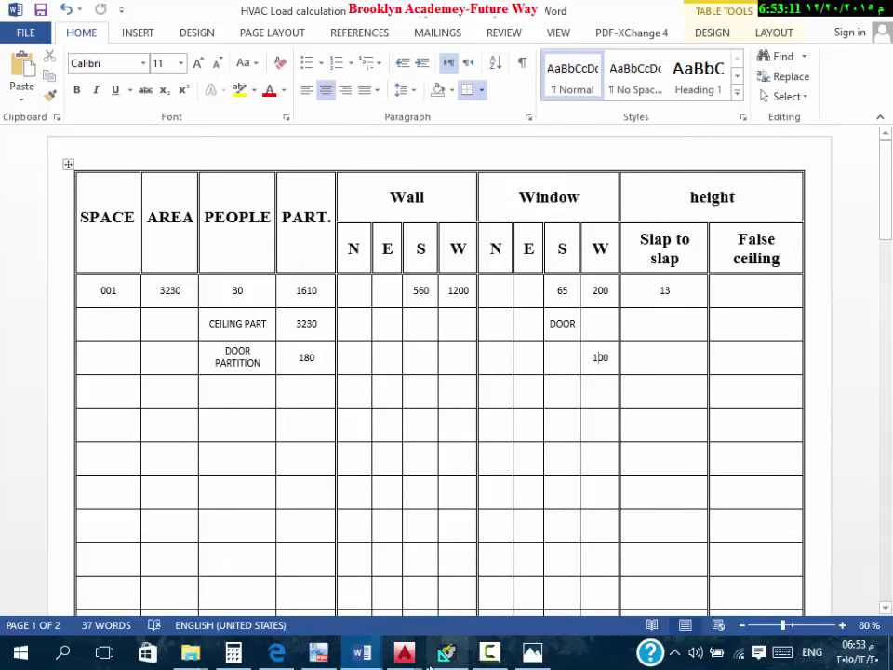
left_click(451, 655)
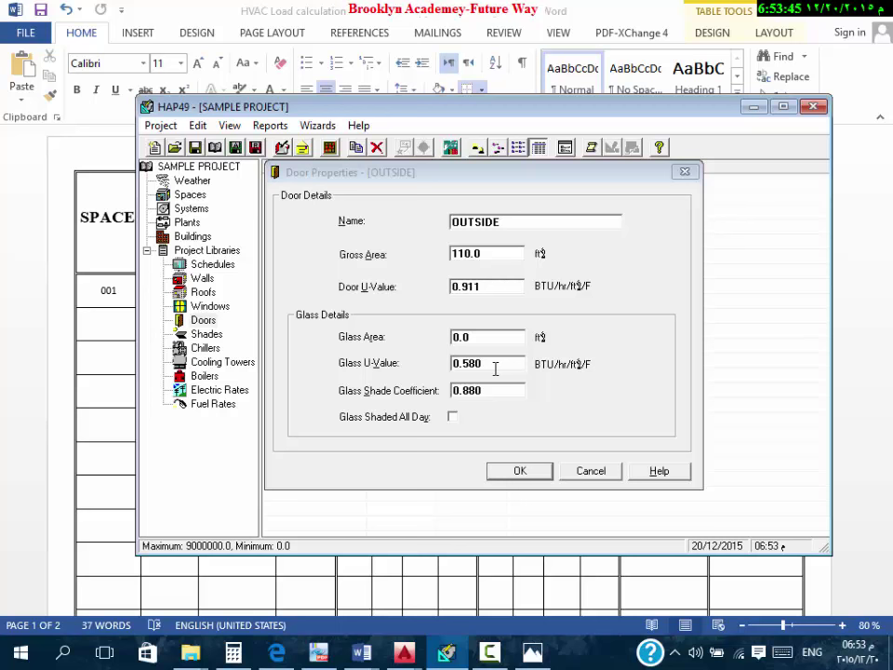
left_click(590, 471)
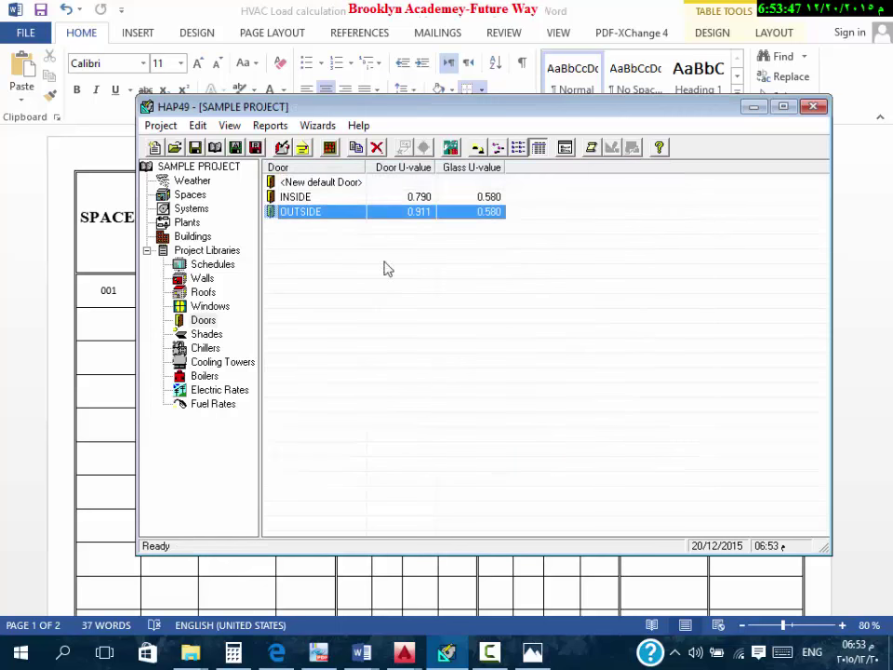
Step: Open a new default schedule from the schedule library, examine the hourly Profile One of its Fractional type, and close it without saving
left_click(221, 264)
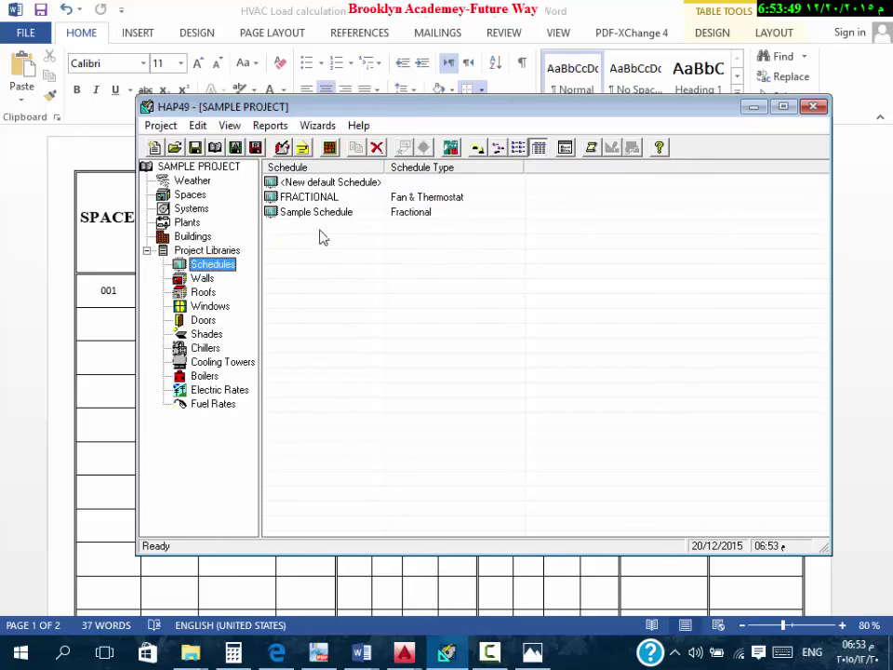
left_click(332, 199)
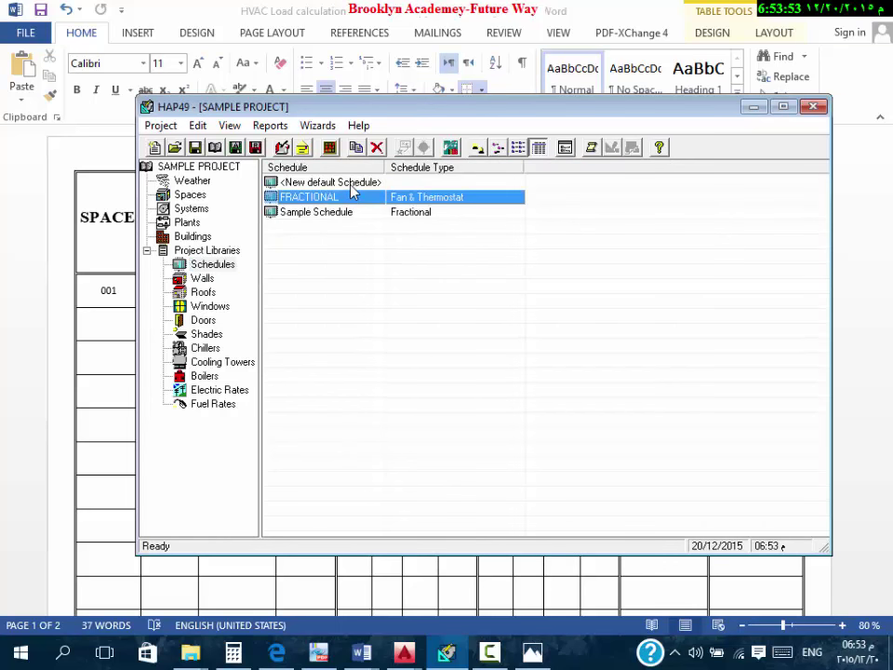
left_click(363, 215)
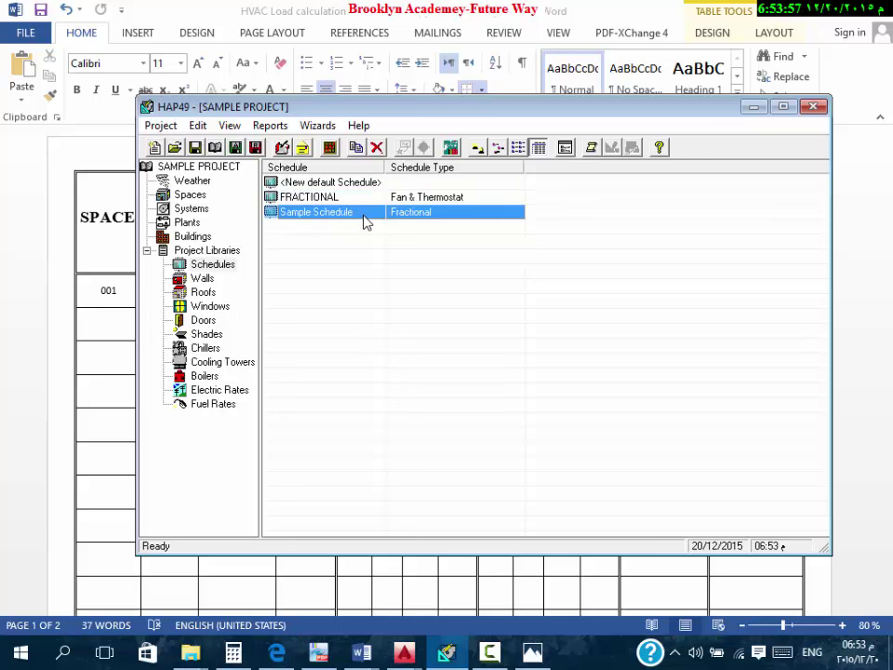
double_click(366, 184)
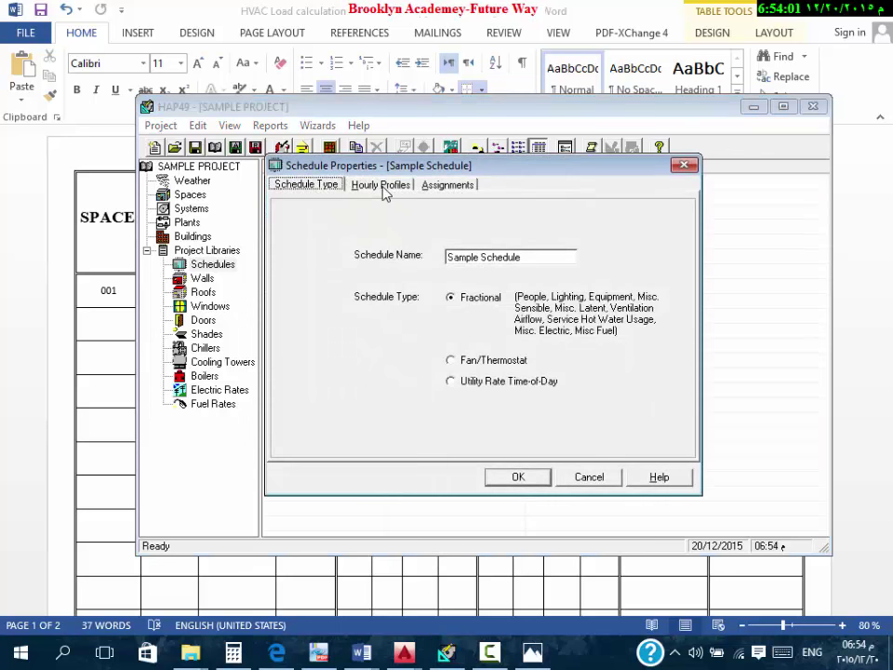
left_click(381, 184)
left_click(579, 228)
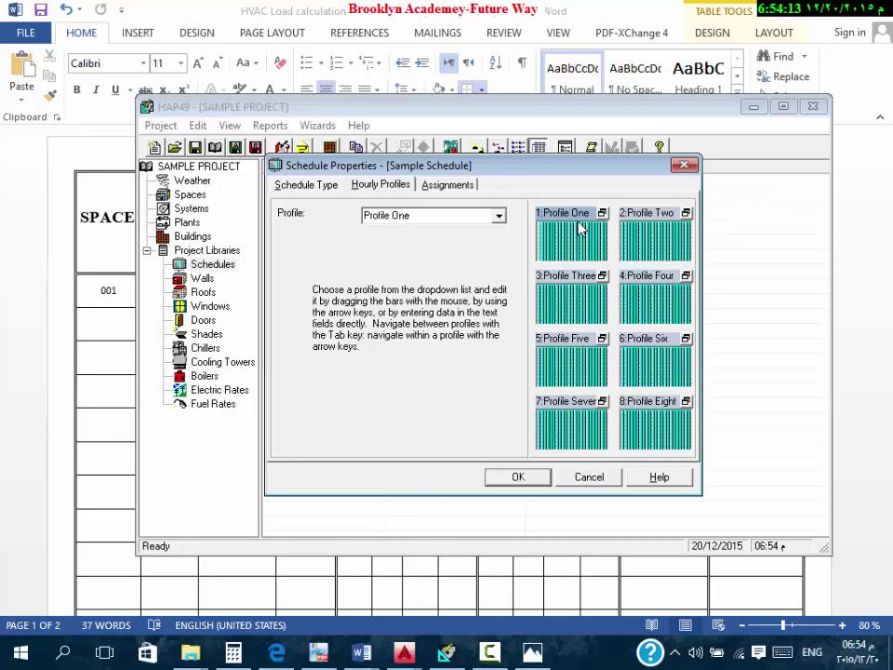
double_click(577, 233)
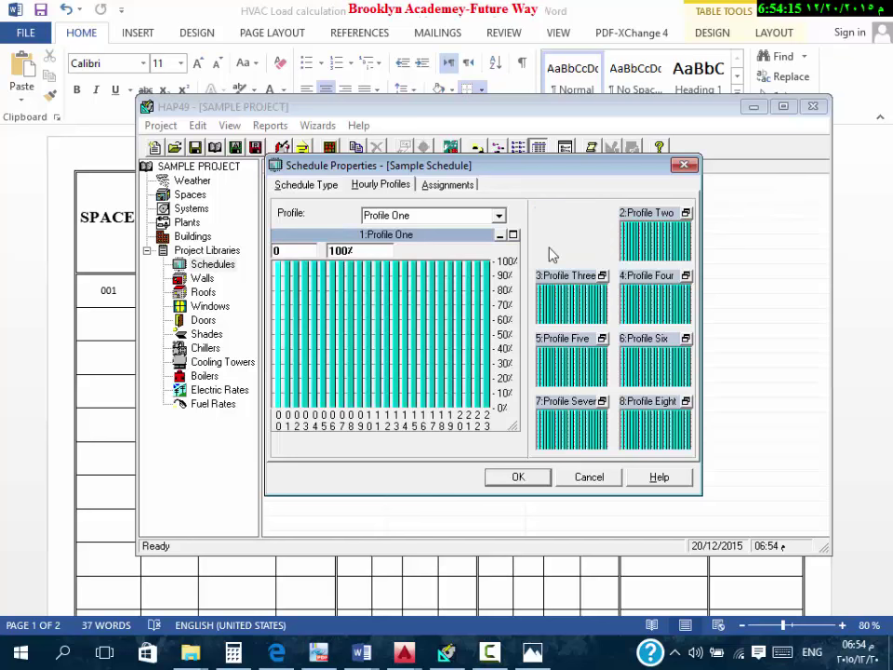
left_click(685, 165)
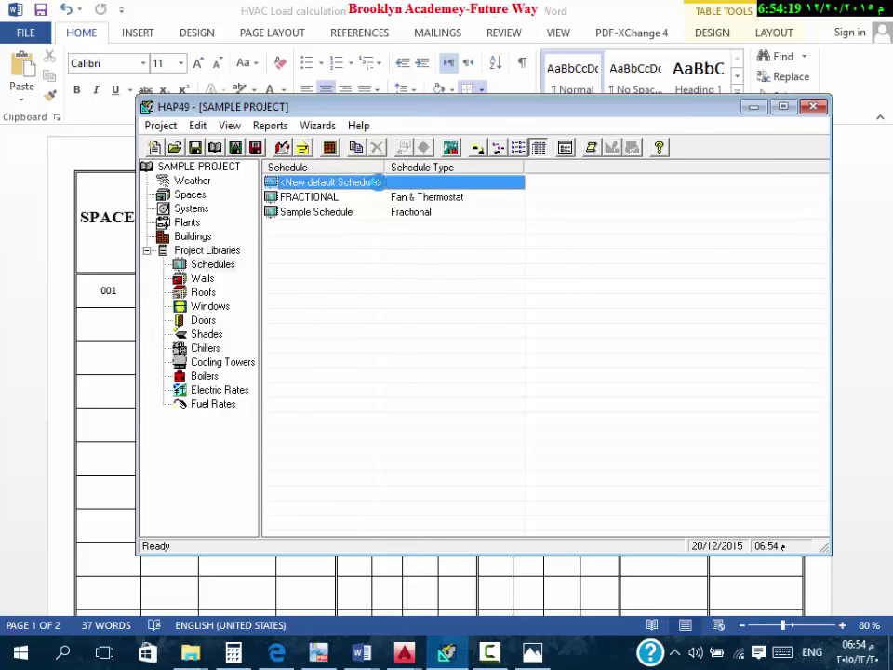
Step: Try the Fan/Thermostat type in a new default schedule, view its hourly Profile One, and cancel the schedule
double_click(361, 212)
left_click(465, 360)
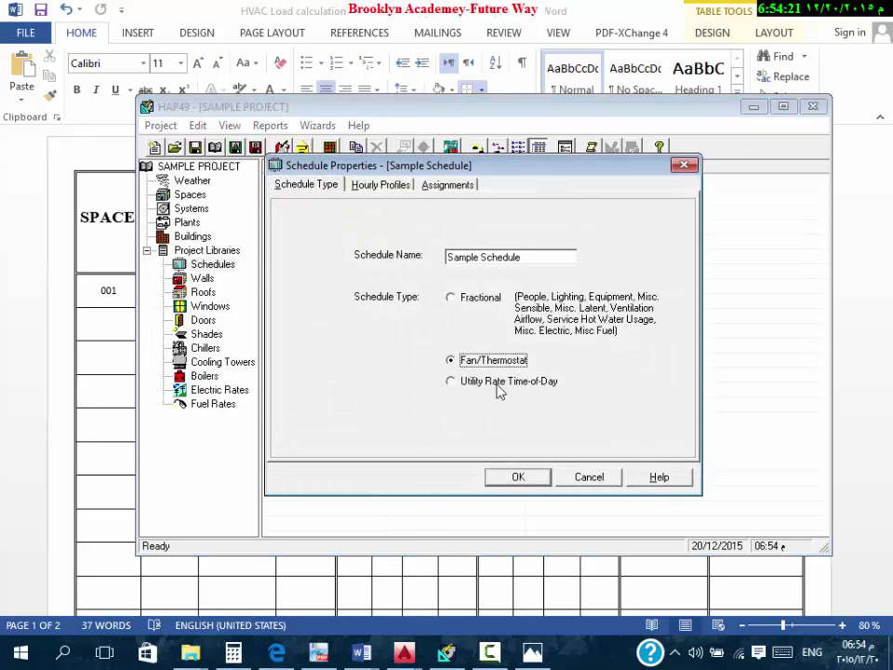
left_click(362, 185)
double_click(583, 250)
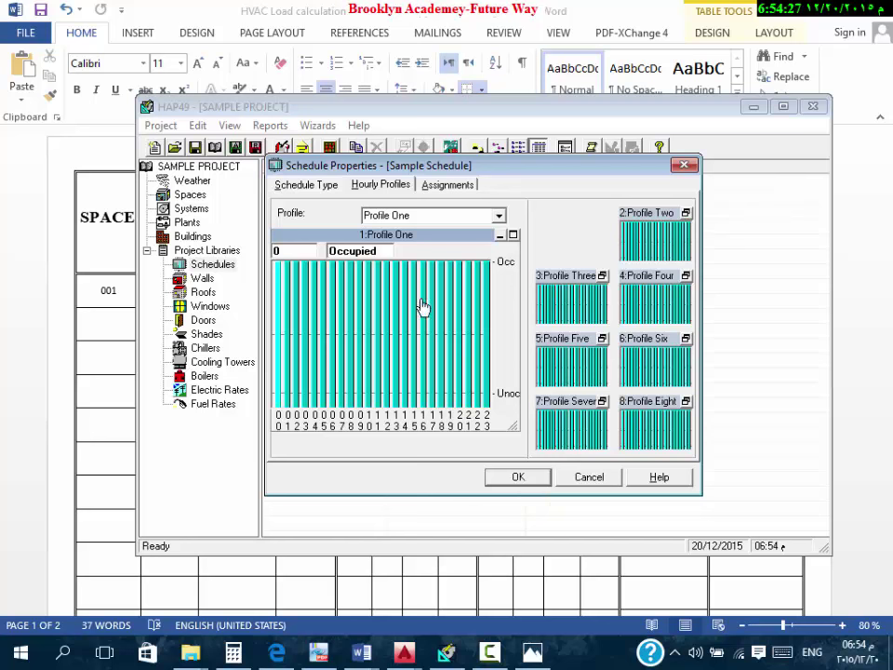
left_click(316, 184)
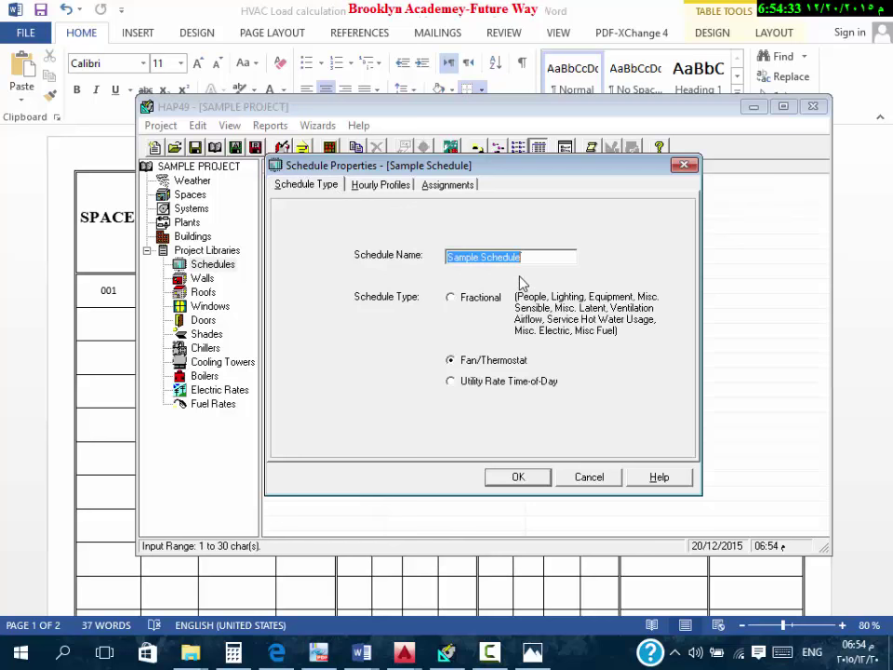
left_click(590, 477)
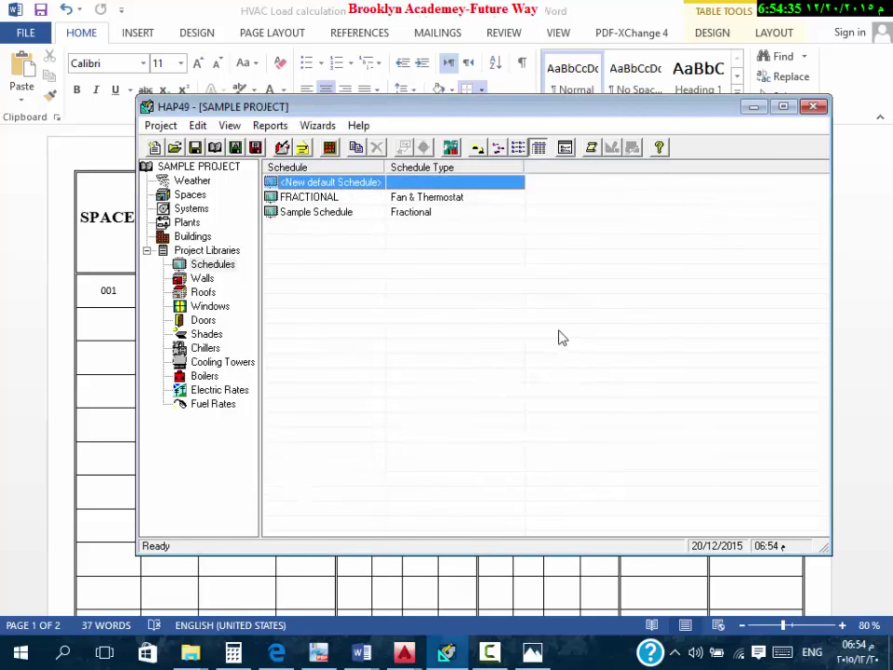
Step: Open the properties of space 001 from the project's spaces and move the dialog to the middle of the window
left_click(204, 197)
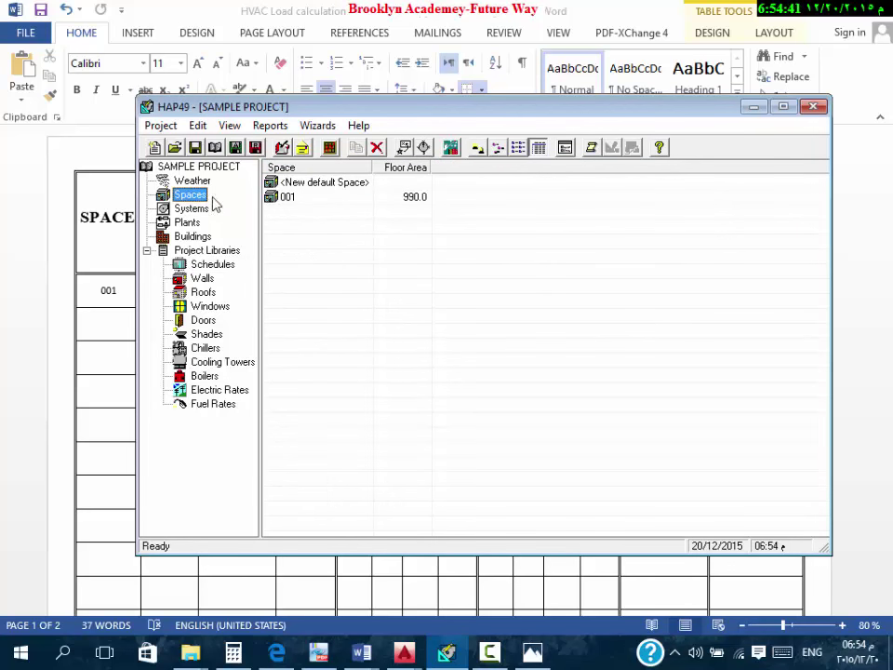
left_click(340, 183)
double_click(337, 185)
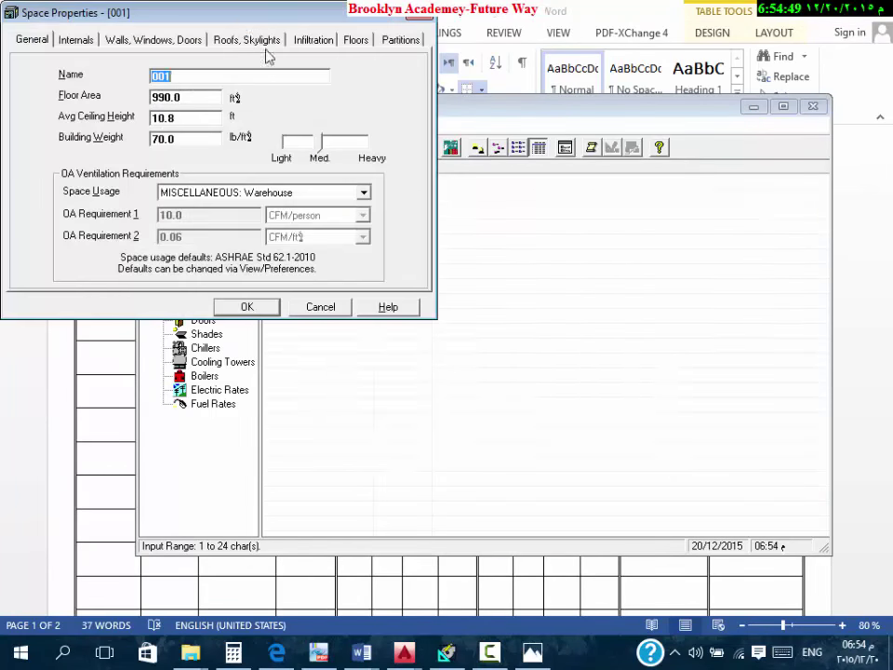
left_click_drag(239, 18, 514, 212)
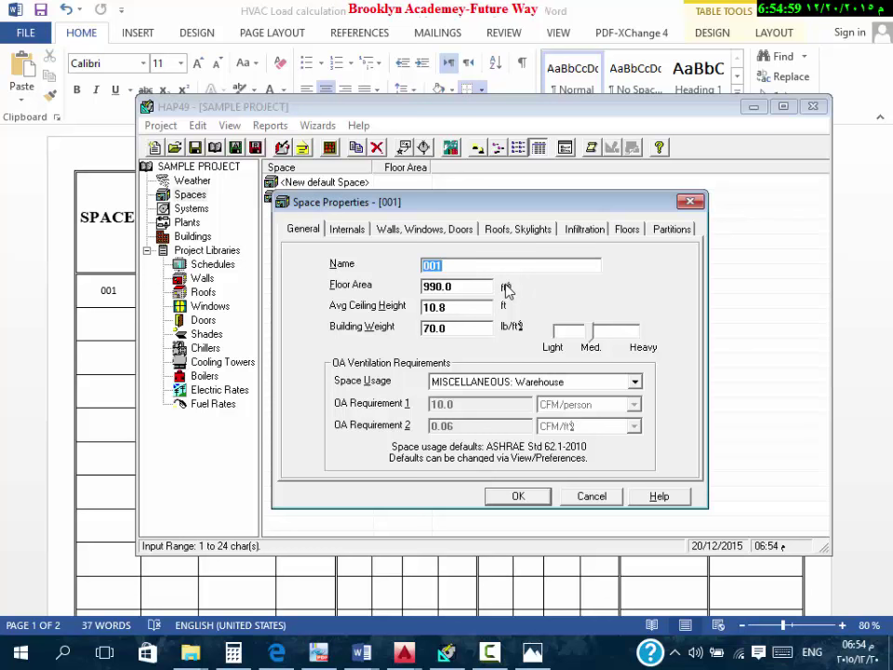
left_click(469, 265)
Step: Check the Word load calculation table, and set space 001's floor area to 3230 ft² and average ceiling height to 13 ft
left_click(457, 288)
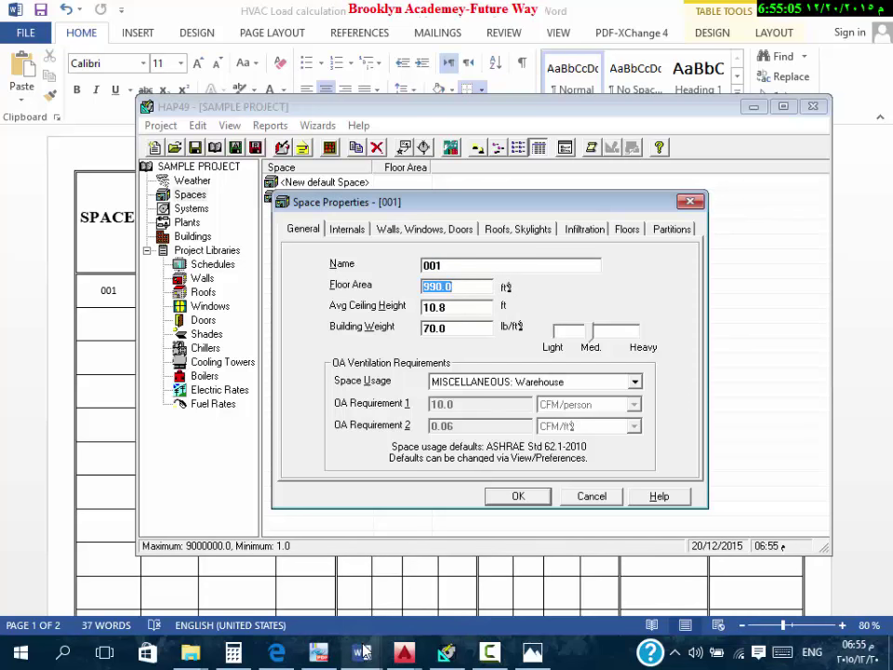
mouse_move(362, 651)
left_click(480, 585)
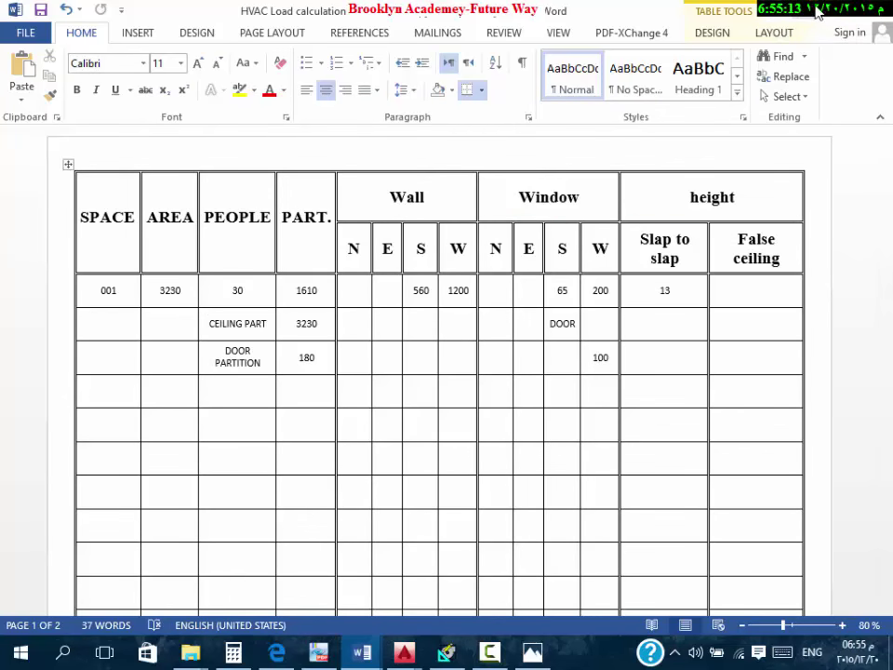
key("alt+Tab")
type("3230")
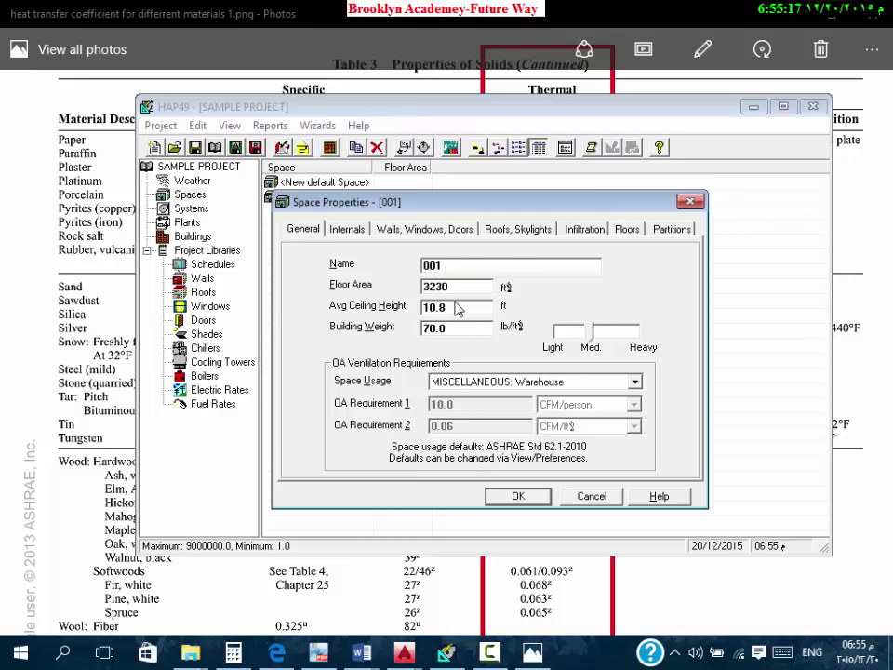
left_click(454, 307)
type("13")
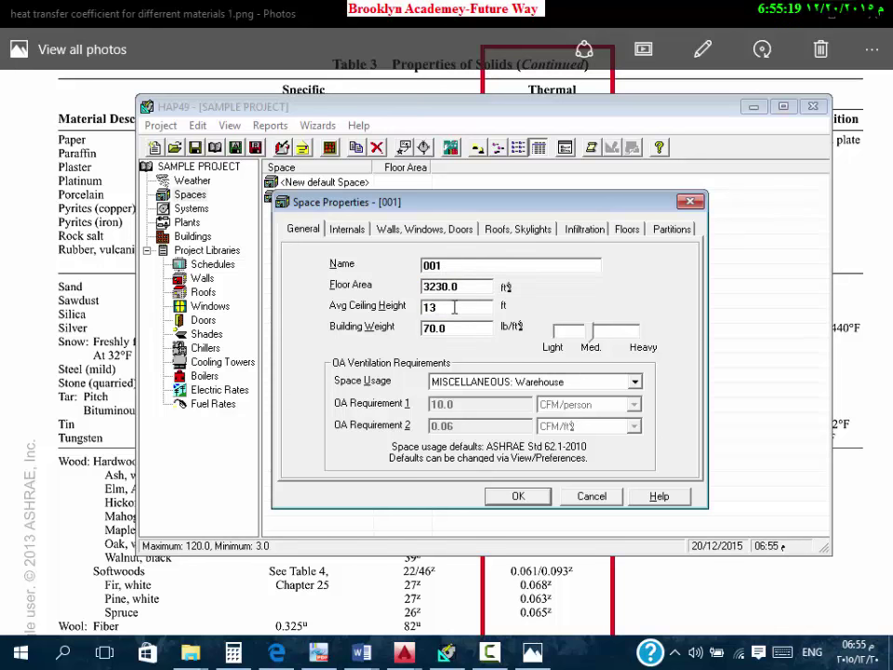
Step: Check the building weight and select MISCELLANEOUS: Warehouse as the space usage for the OA ventilation requirements
left_click(452, 327)
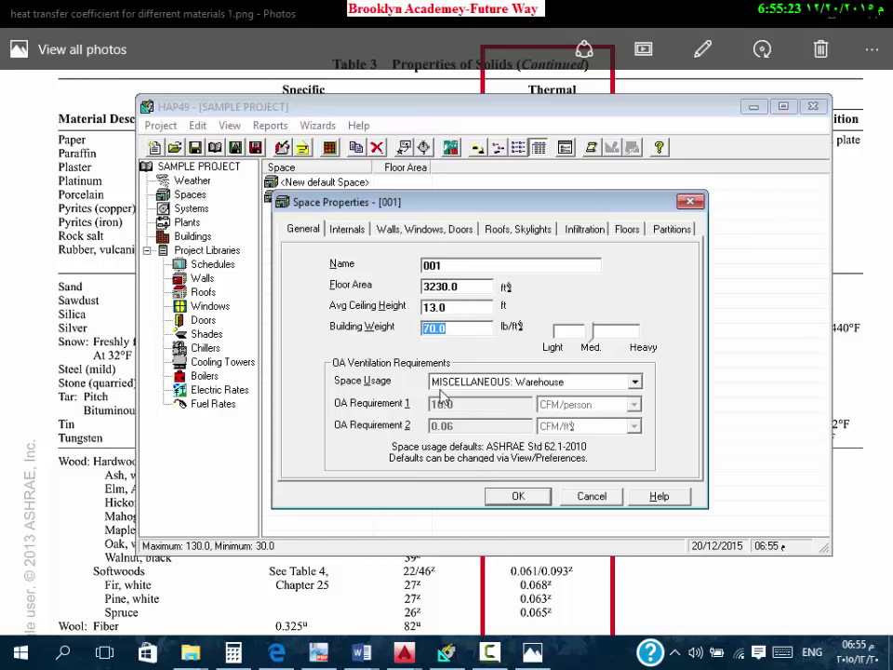
left_click(625, 382)
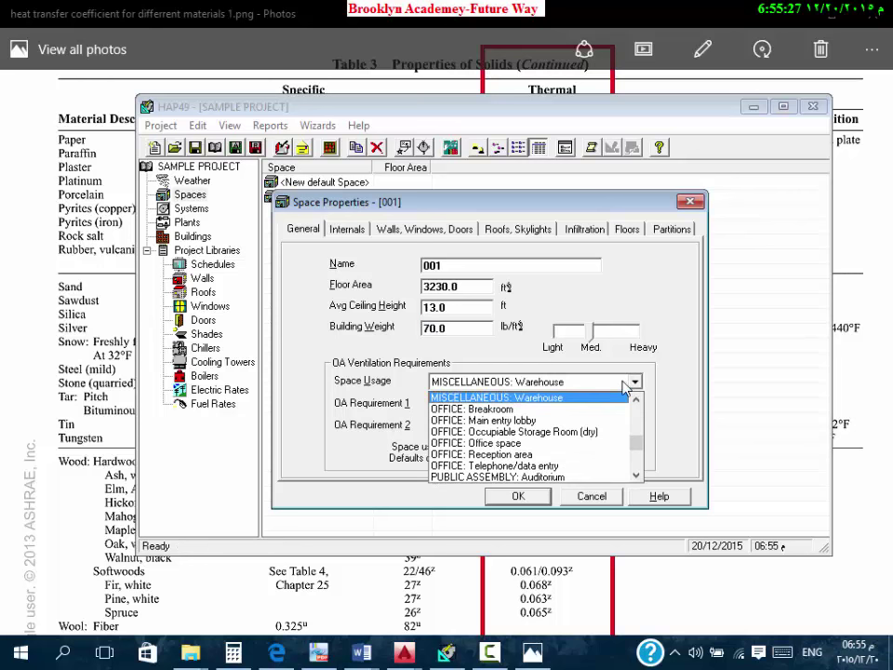
left_click(576, 398)
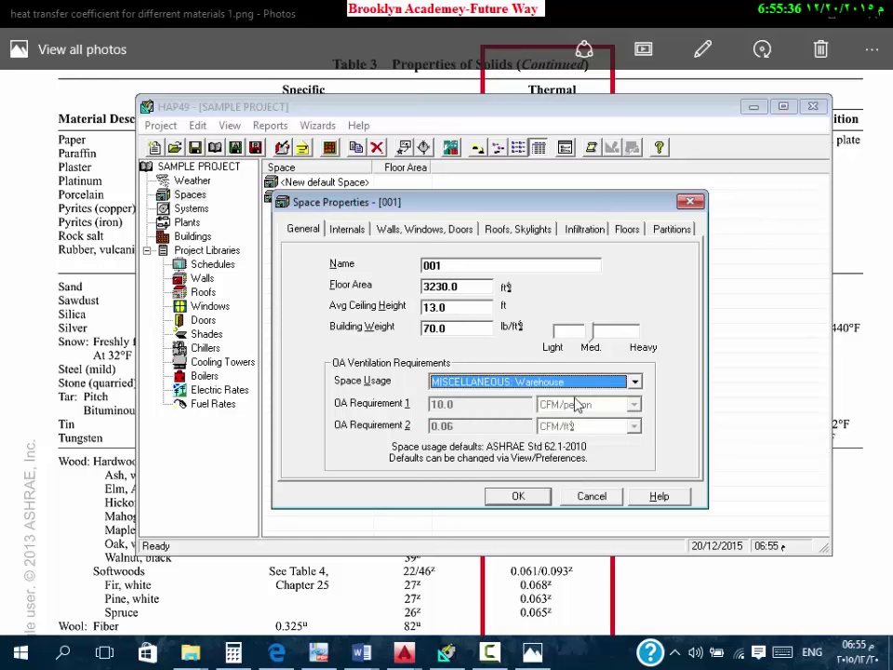
Step: Try adding a hyphen after the space name, and restore the name to 001
left_click(458, 264)
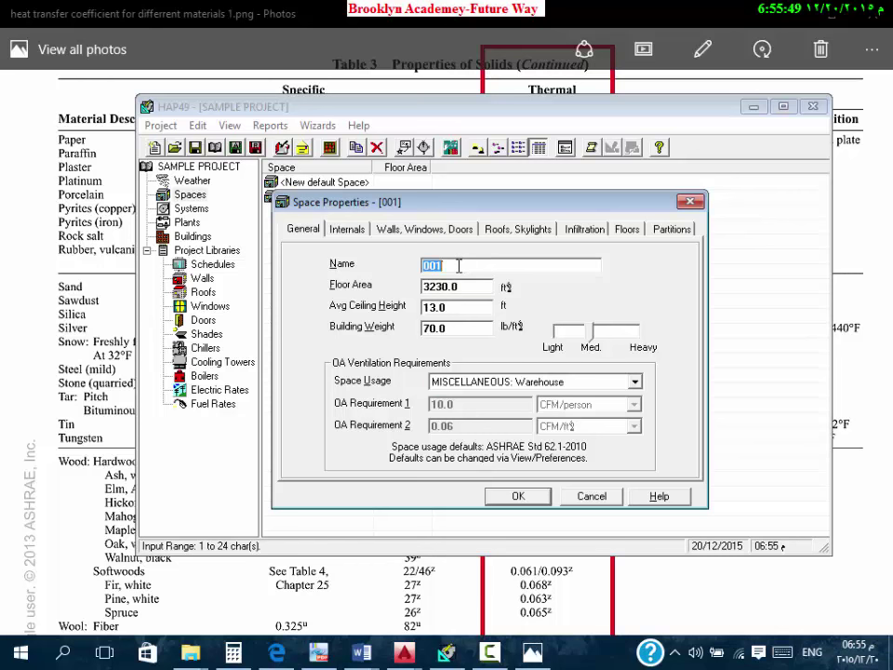
left_click(446, 267)
type("-")
double_click(445, 265)
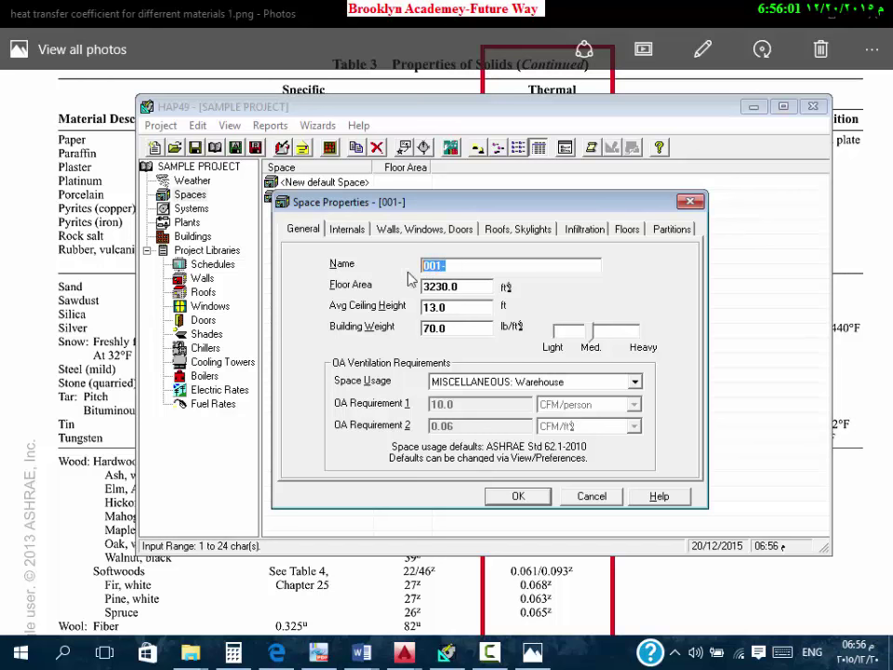
left_click(463, 263)
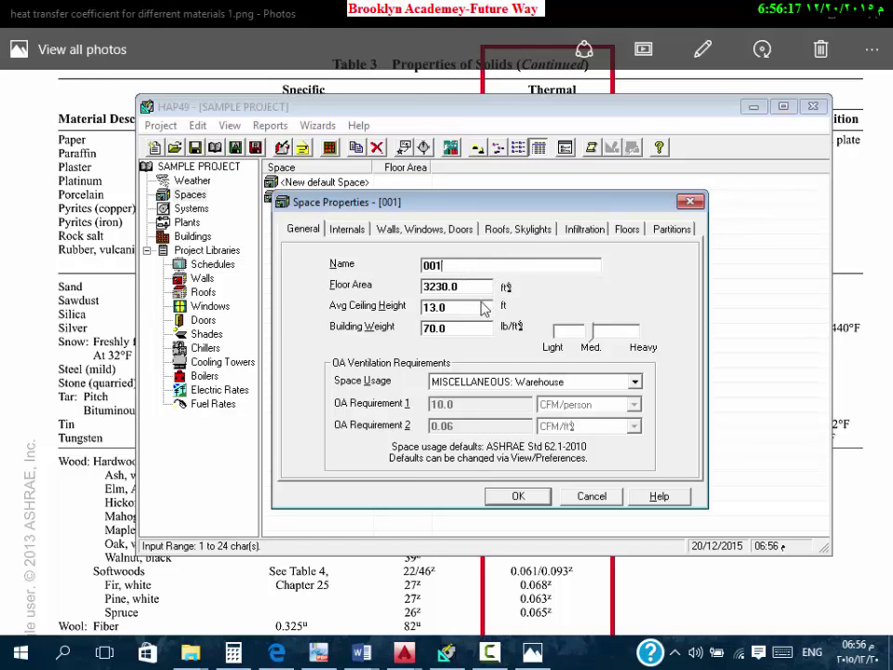
Step: Browse the available space usage categories for outdoor air ventilation and close the list without changing the selection
left_click(545, 382)
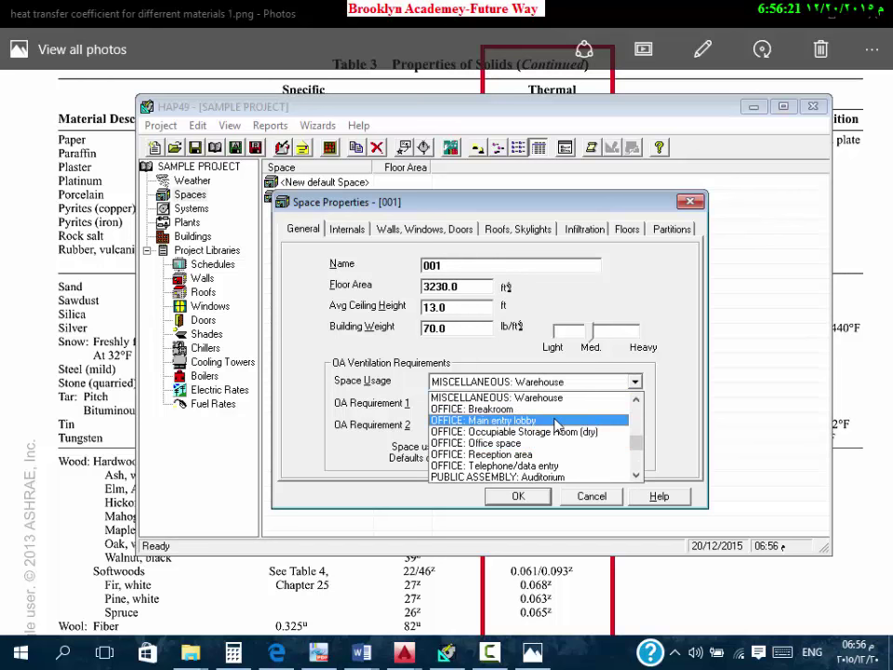
scroll(557, 423, "up", 12)
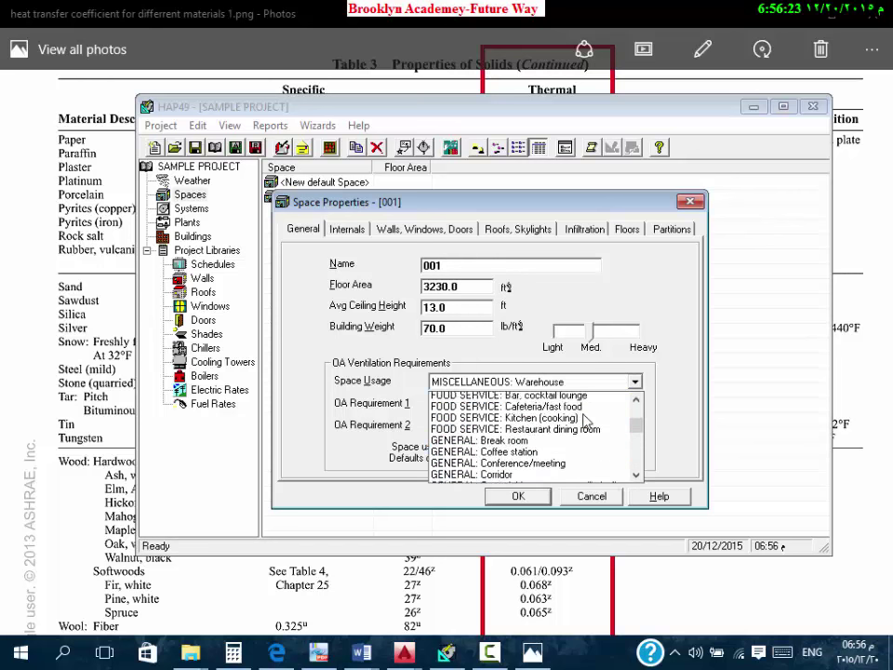
scroll(595, 428, "up", 5)
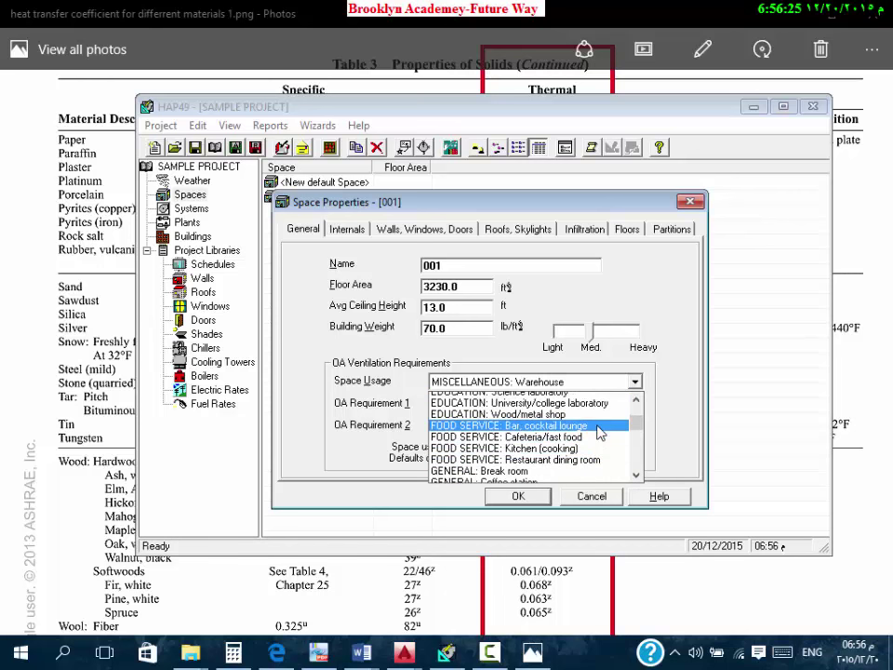
scroll(600, 433, "up", 4)
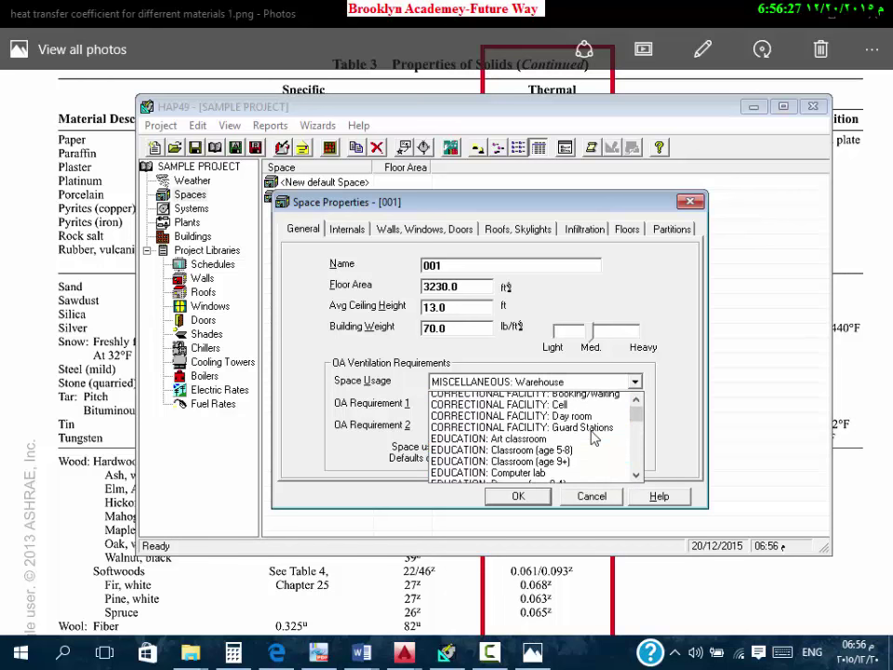
scroll(596, 437, "down", 3)
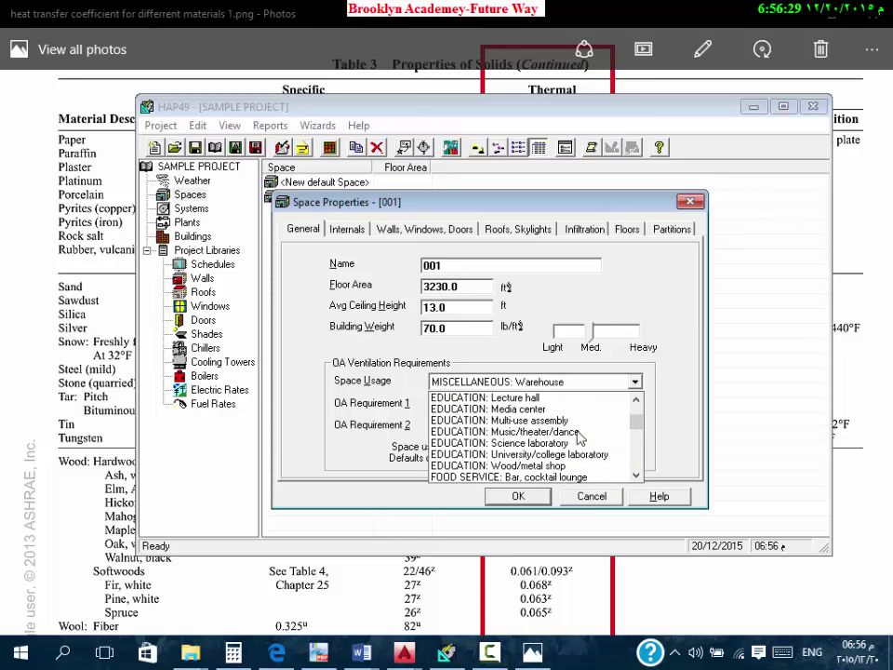
scroll(582, 435, "down", 4)
scroll(579, 434, "down", 8)
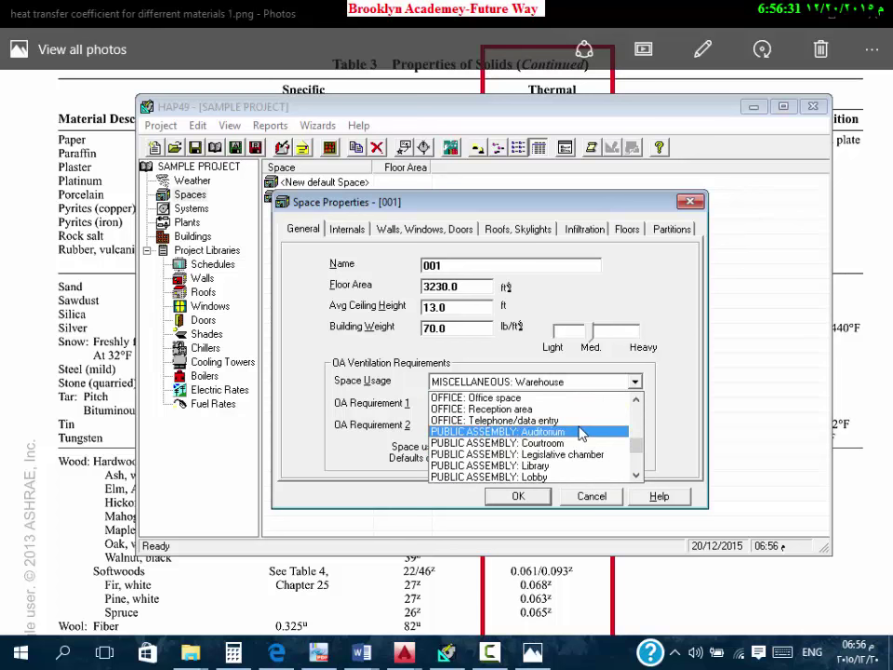
scroll(588, 430, "down", 4)
left_click(496, 383)
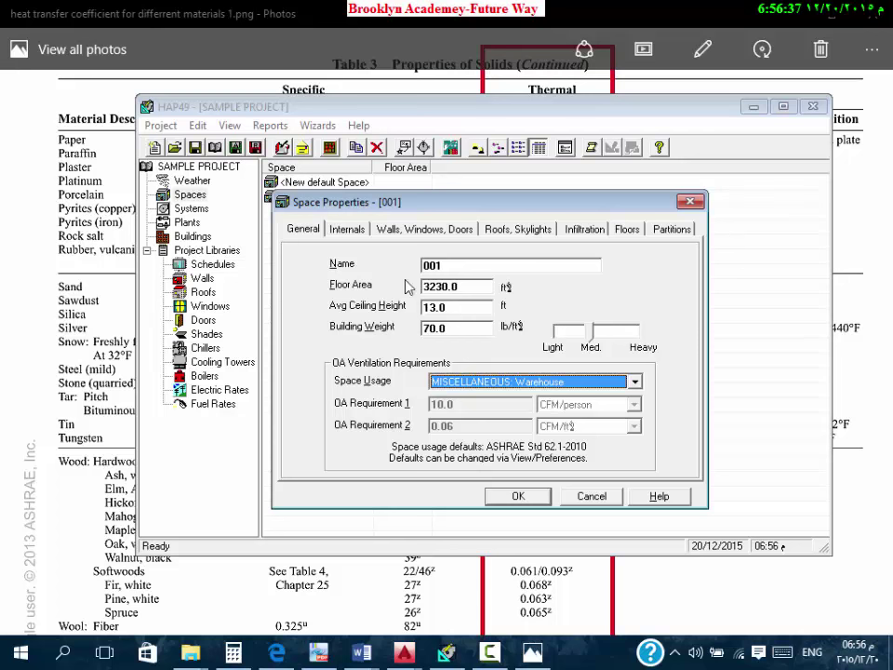
Step: Examine the overhead lighting in the space's internal loads, keeping the Free hanging fixture type and the W/ft² wattage unit
left_click(347, 229)
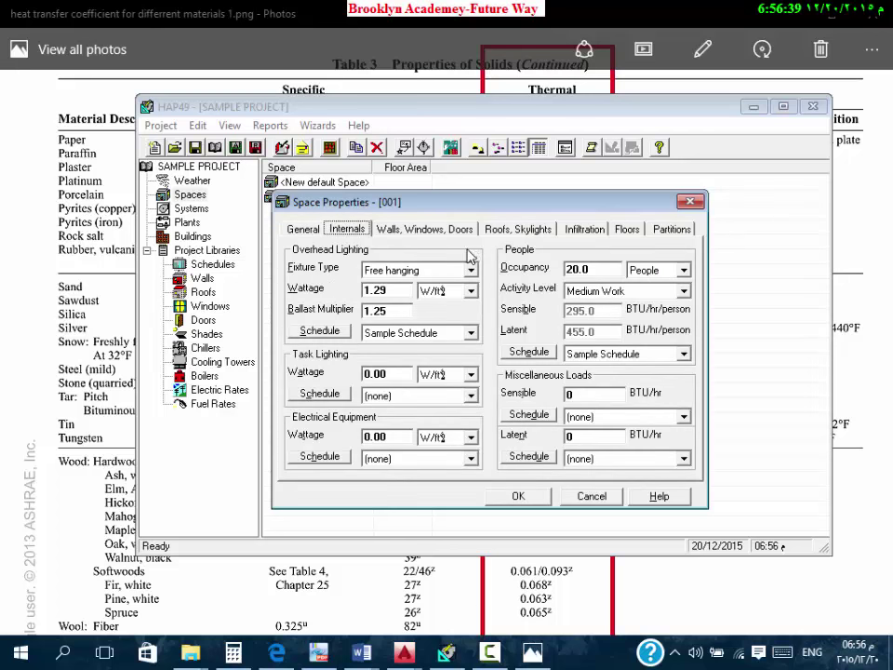
left_click(424, 272)
left_click(409, 308)
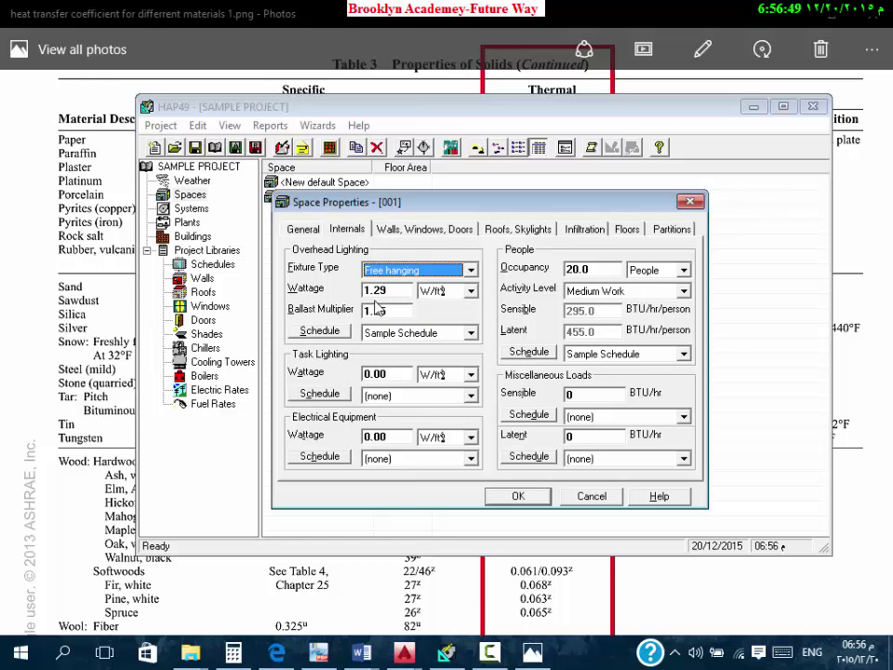
double_click(402, 291)
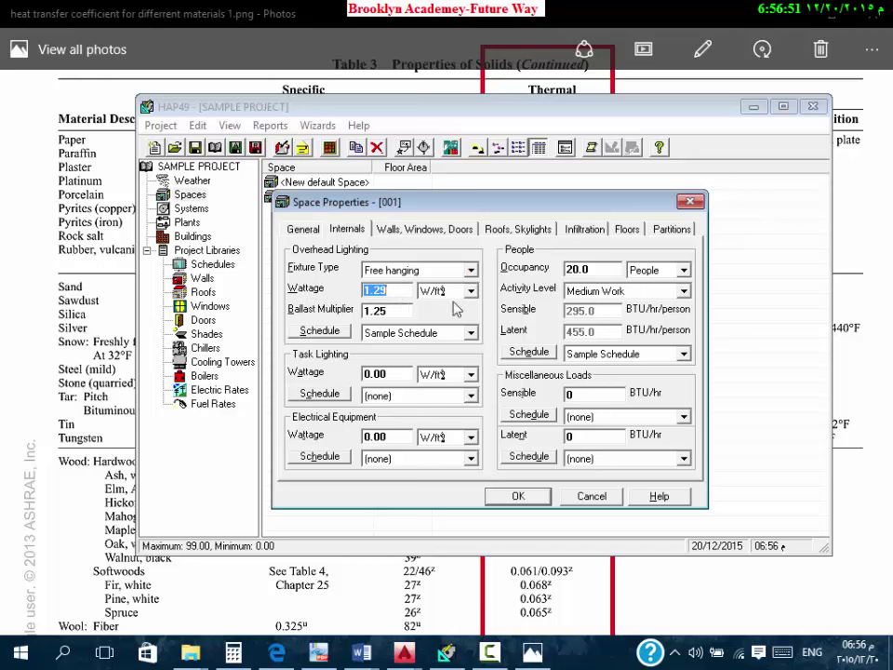
left_click(472, 291)
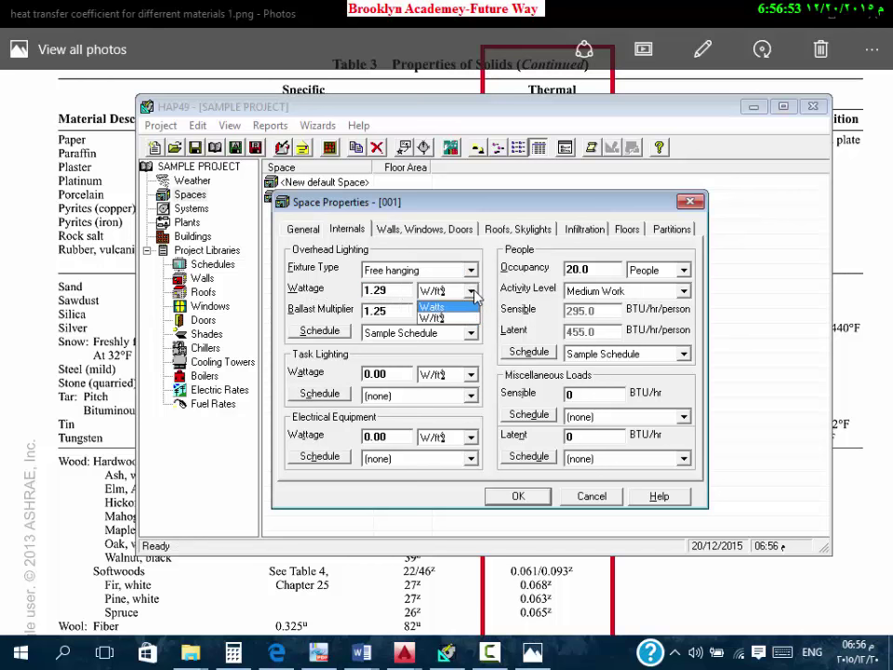
left_click(475, 293)
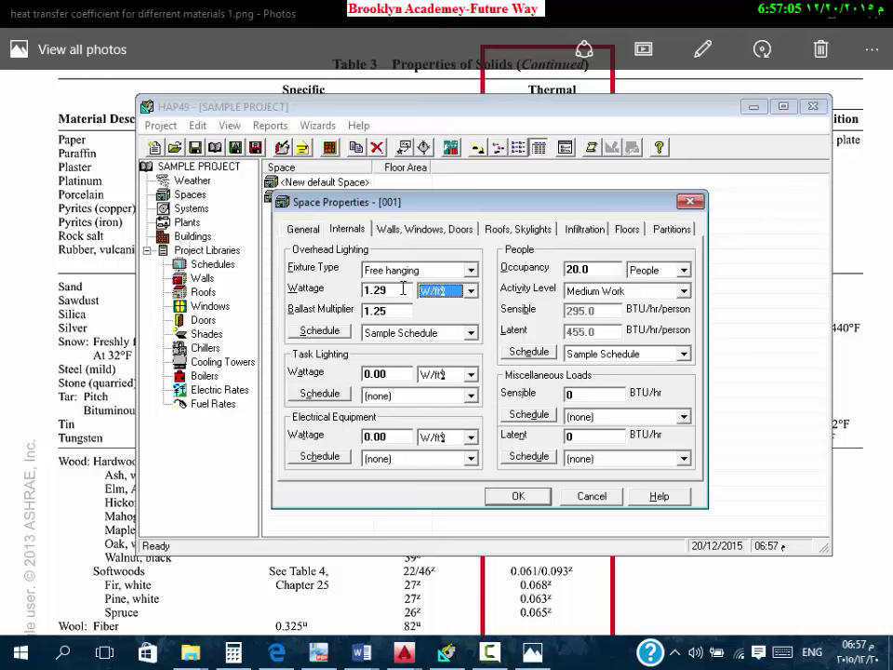
left_click(404, 290)
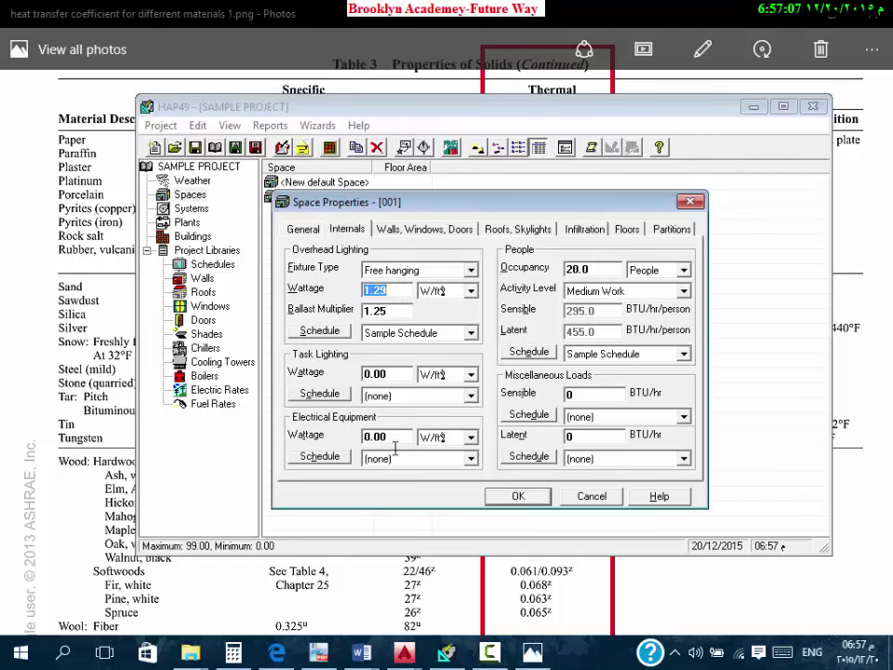
Step: Close the heat transfer coefficient image and open the LIGHTING DENISITY image from the HVAC reference folder
left_click(533, 652)
scroll(818, 304, "down", 3, "ctrl")
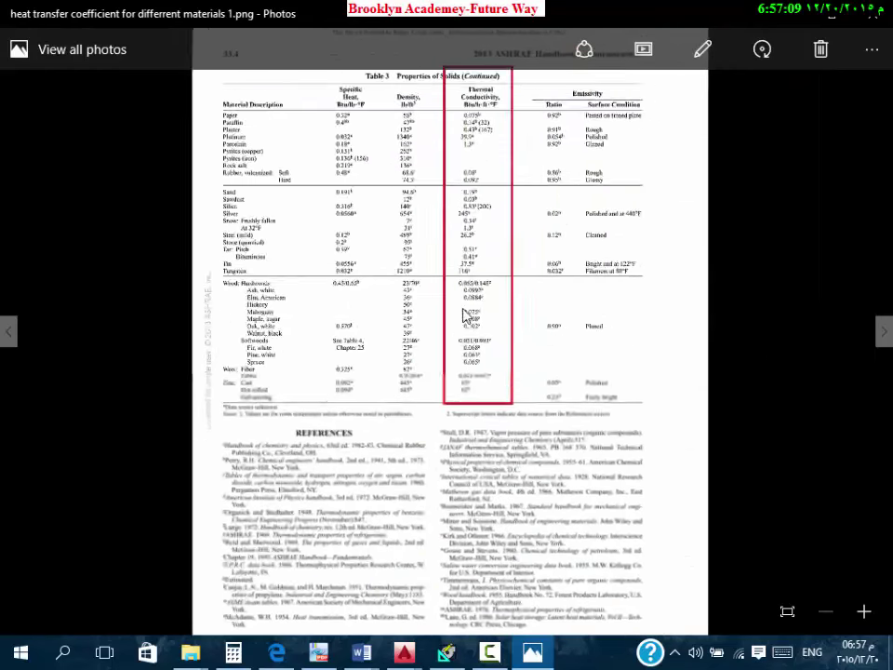
left_click(873, 13)
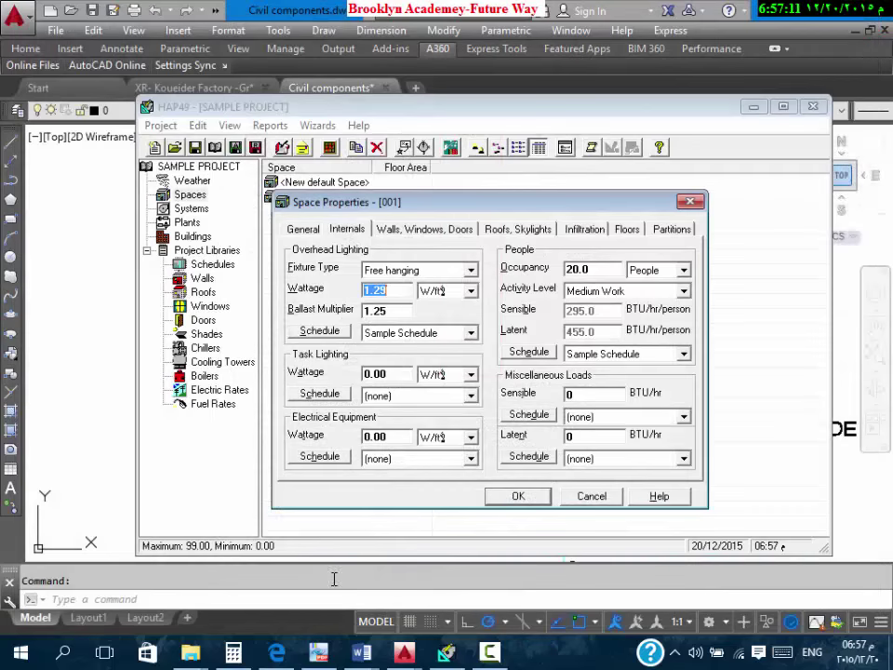
mouse_move(189, 653)
left_click(297, 559)
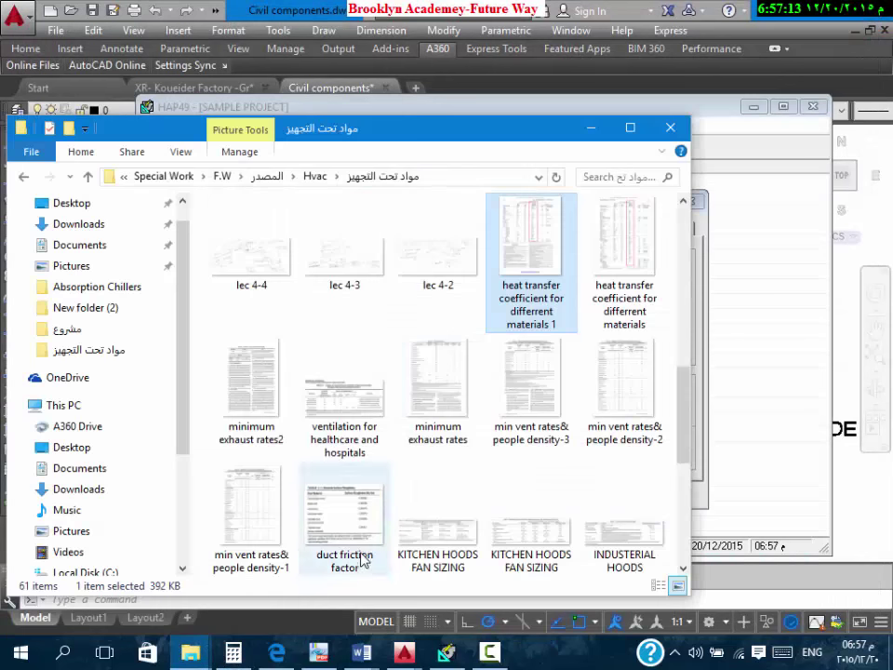
left_click(616, 307)
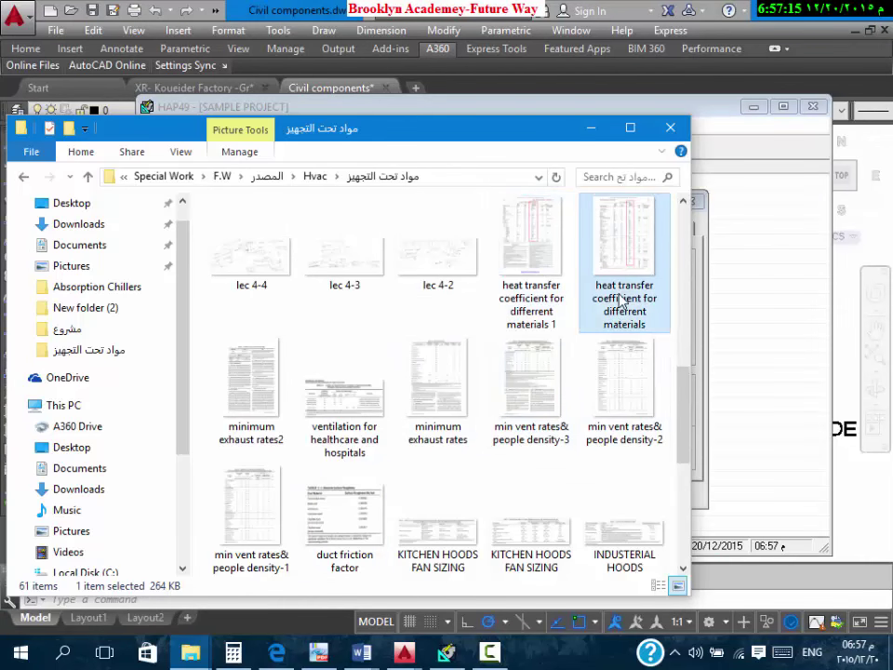
scroll(615, 310, "up", 2)
double_click(625, 309)
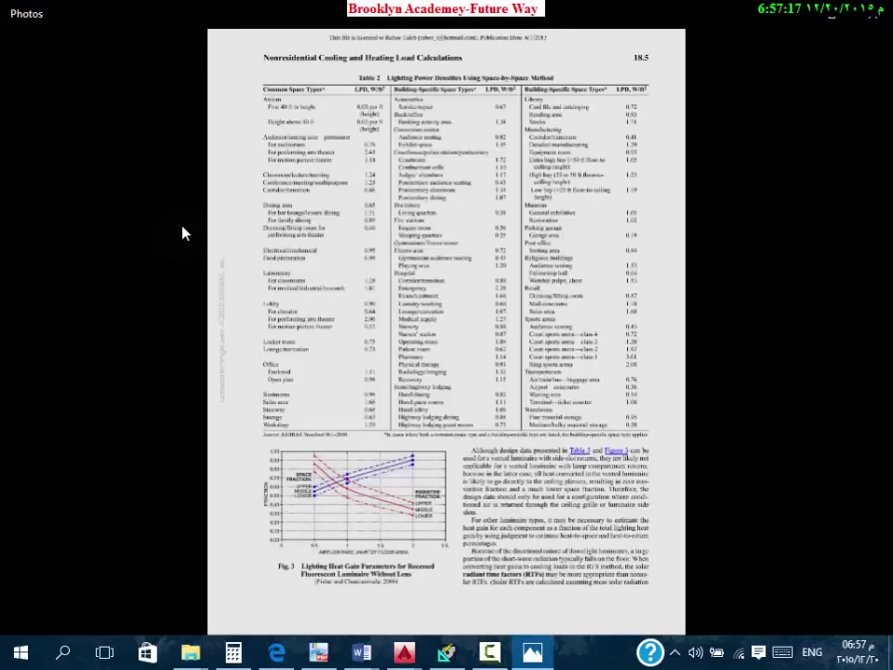
Step: Examine Table 2 of lighting power densities, focusing on the W/ft² values for the building-specific space types such as Manufacturing
scroll(378, 159, "up", 3)
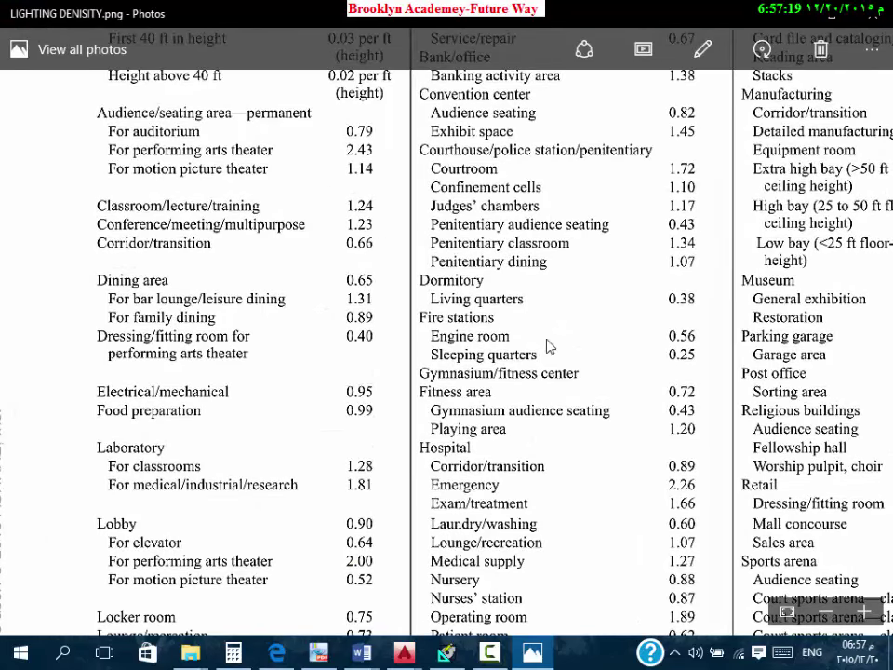
scroll(557, 349, "down", 1)
scroll(556, 349, "up", 3)
scroll(622, 351, "right", 2)
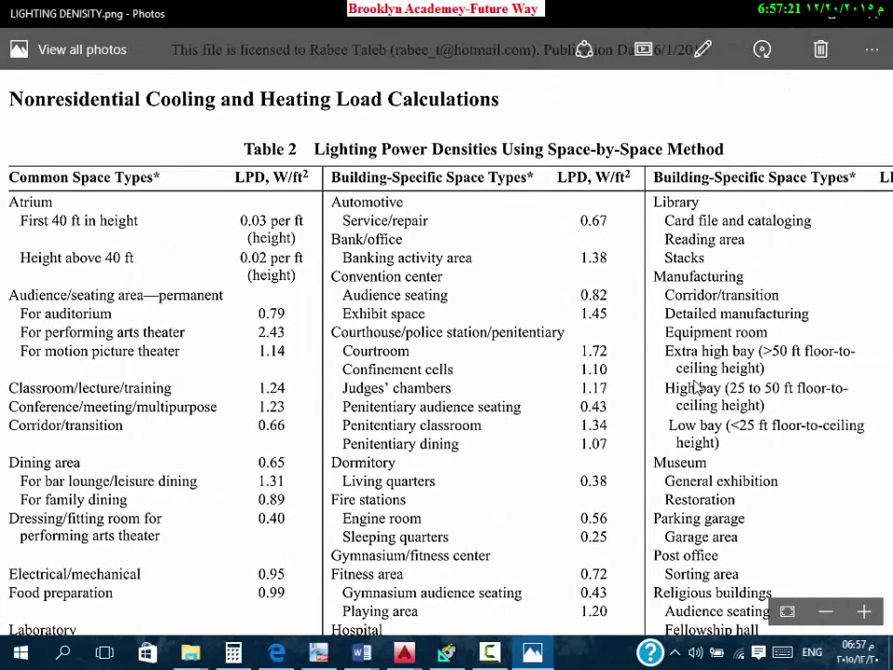
scroll(503, 321, "right", 2)
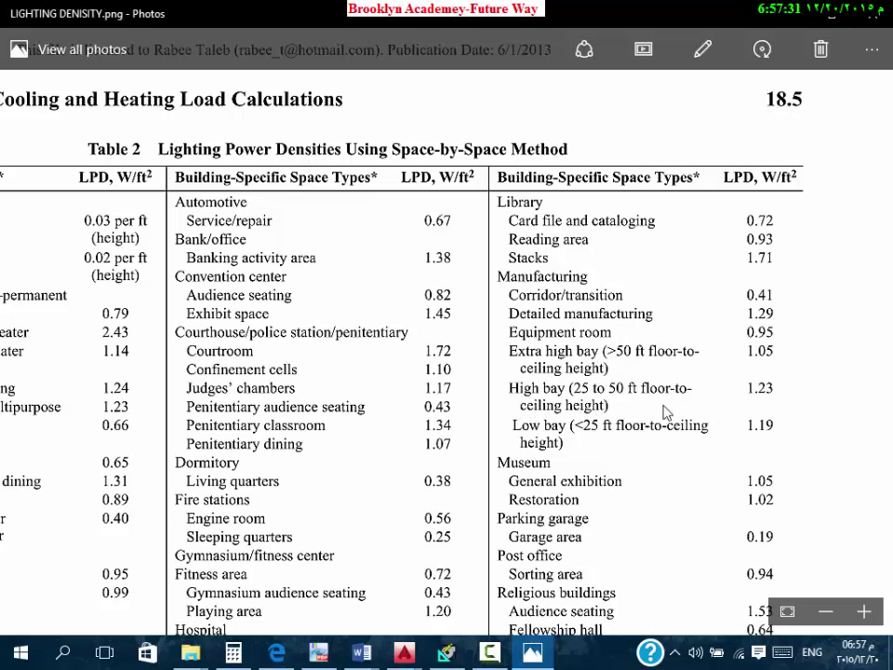
scroll(542, 307, "down", 1)
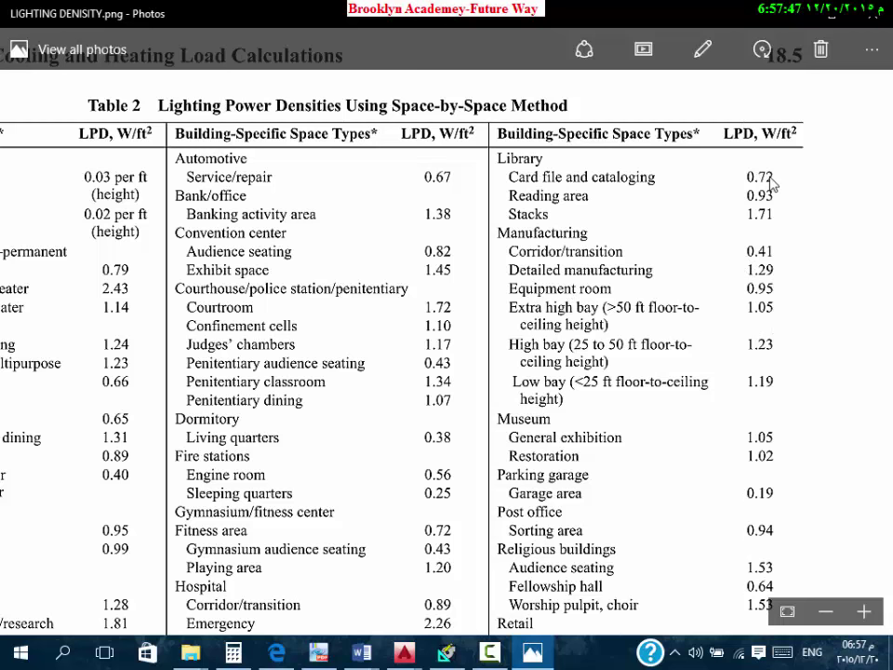
Step: Switch back to HAP and assign Sample Schedule to space 001's overhead lighting, keeping the ballast multiplier of 1.25
scroll(620, 273, "down", 5)
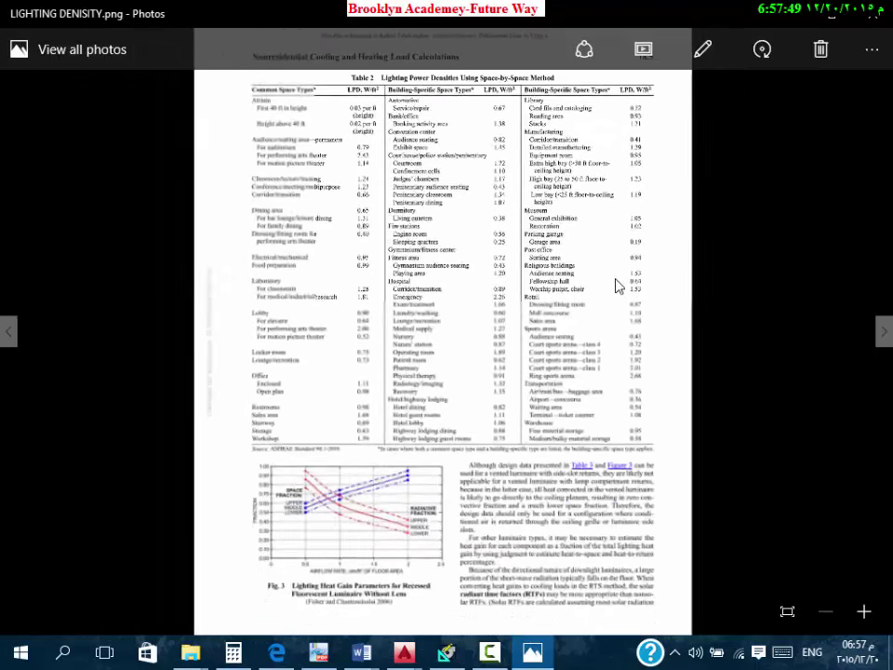
left_click(449, 653)
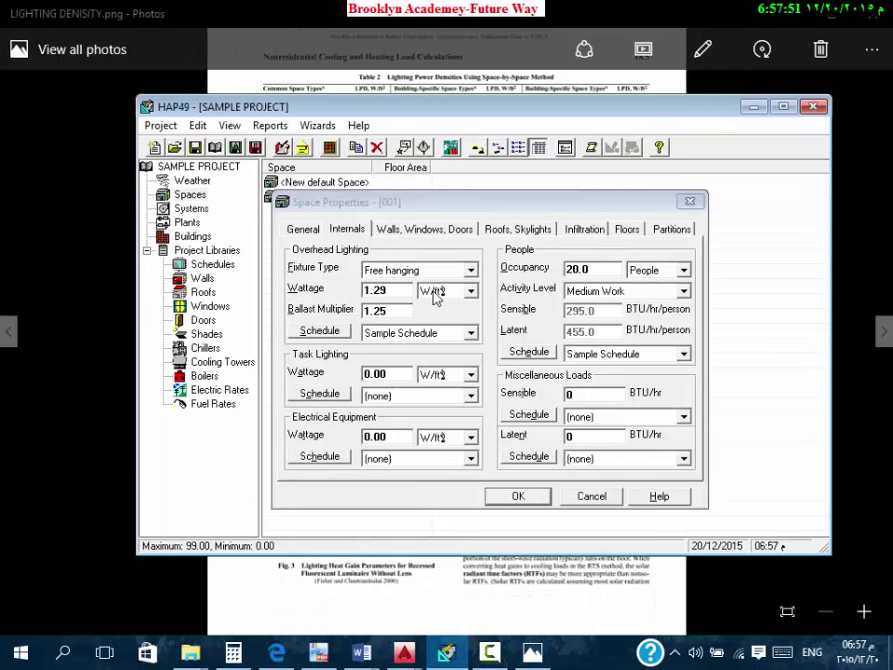
double_click(401, 313)
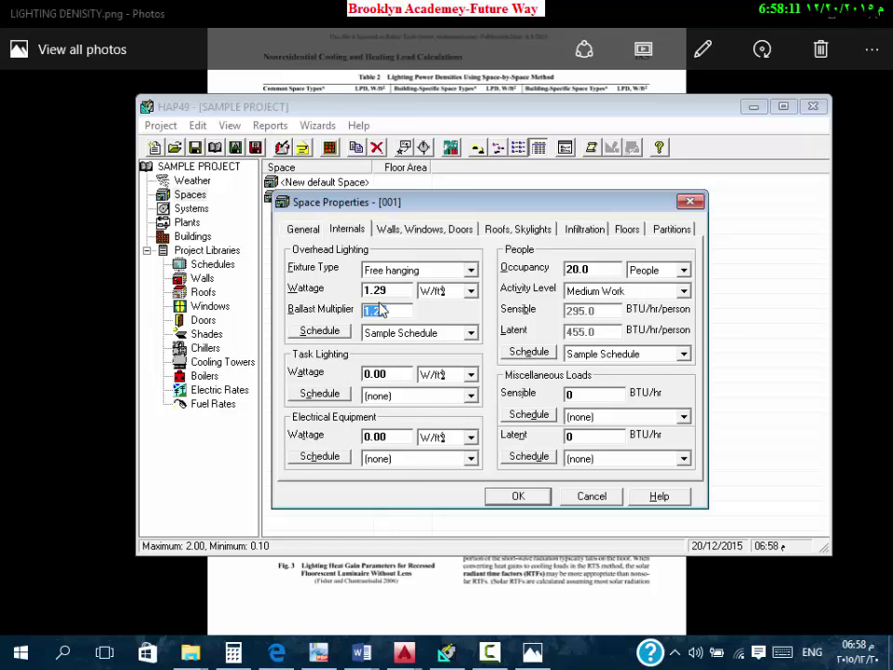
left_click(457, 335)
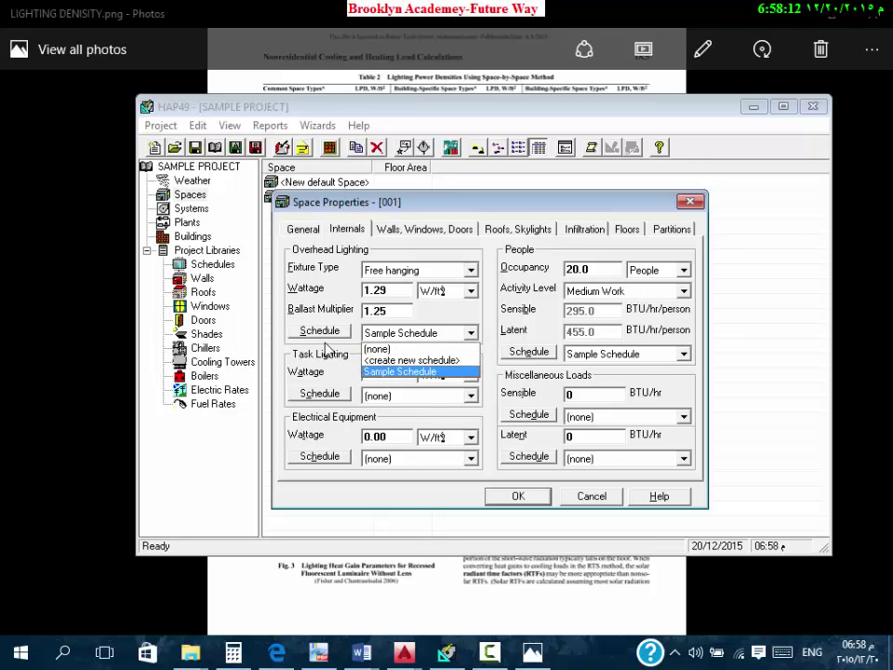
left_click(394, 372)
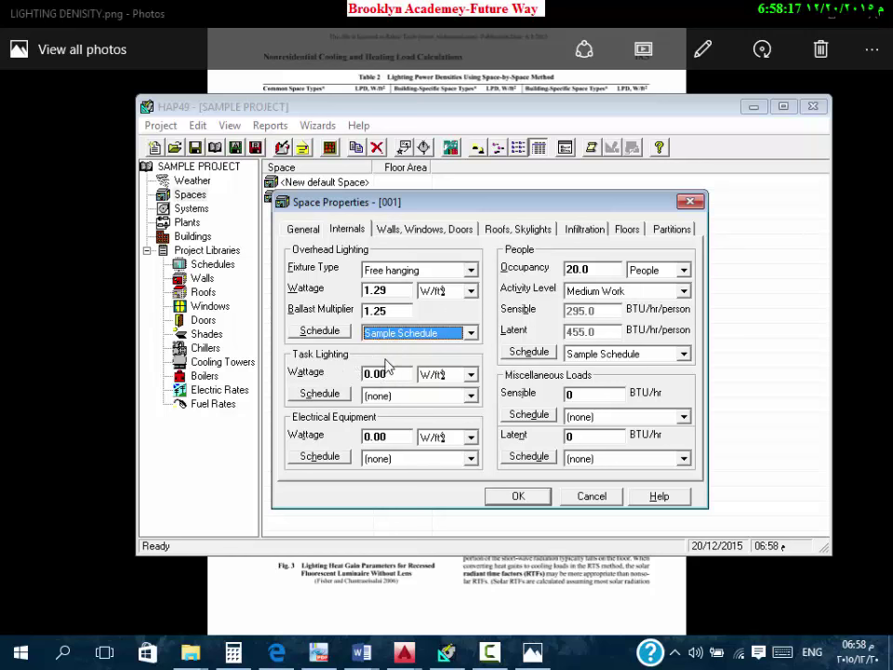
Step: Review the task lighting and electrical equipment wattage entries without changing them
left_click(409, 375)
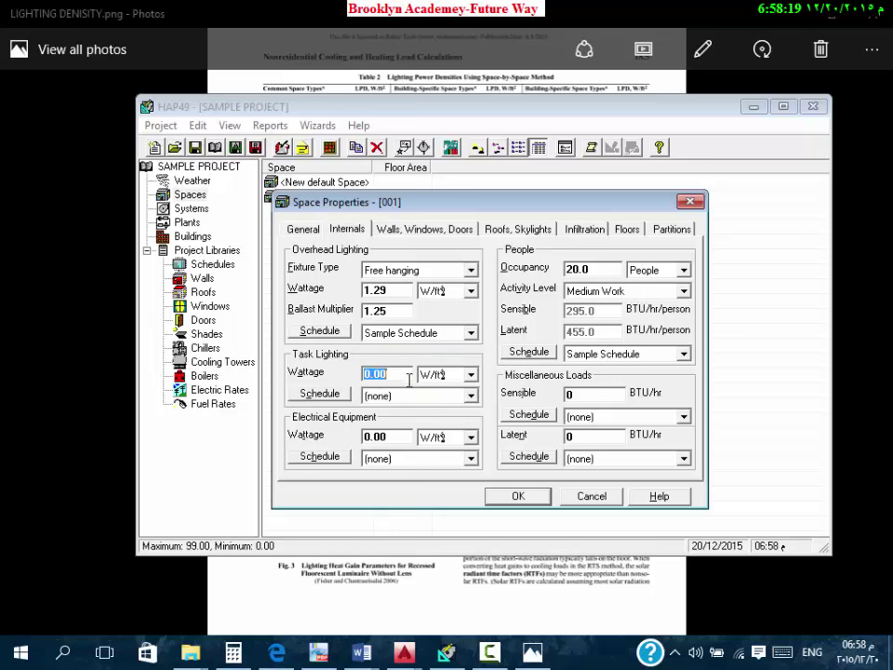
left_click(411, 438)
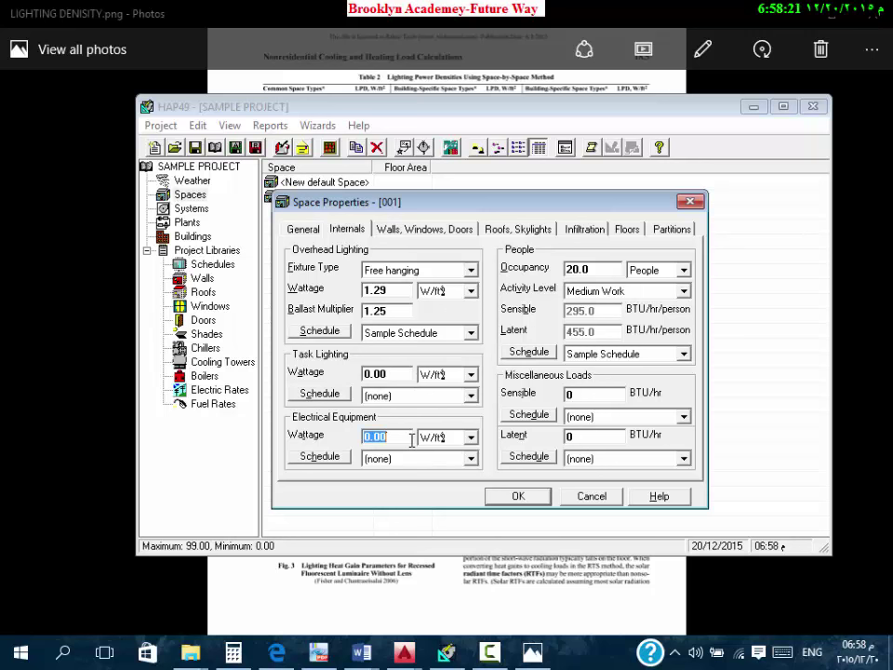
left_click(397, 373)
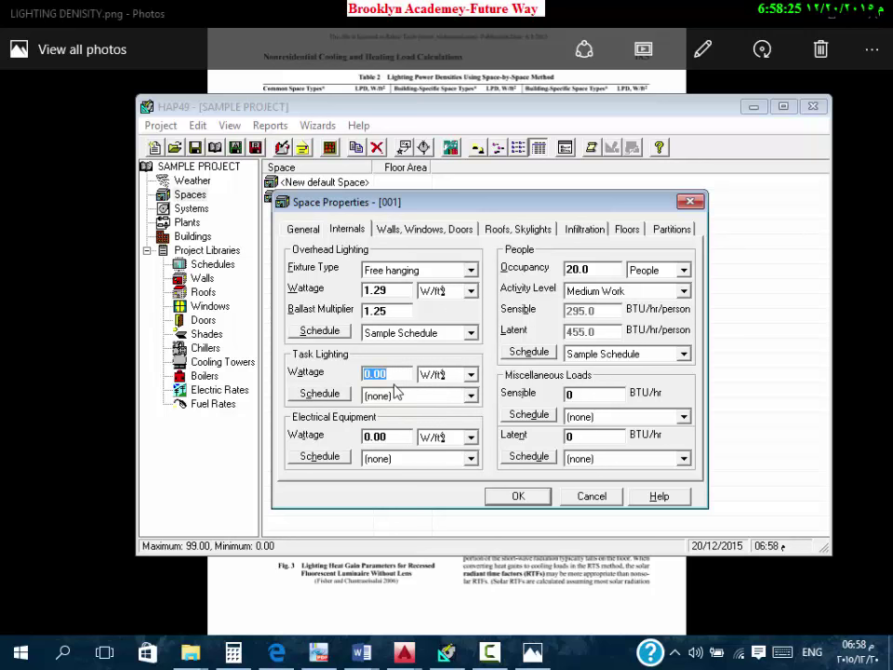
left_click(397, 436)
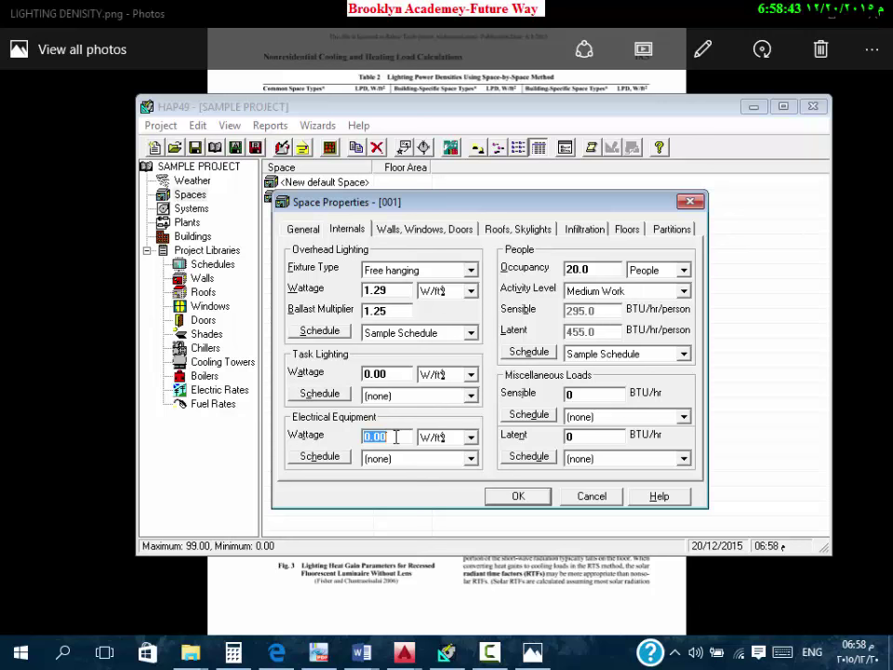
Step: Check the people count for space 001 in the Word load calculation table and set the occupancy in HAP to 30 people
left_click(593, 267)
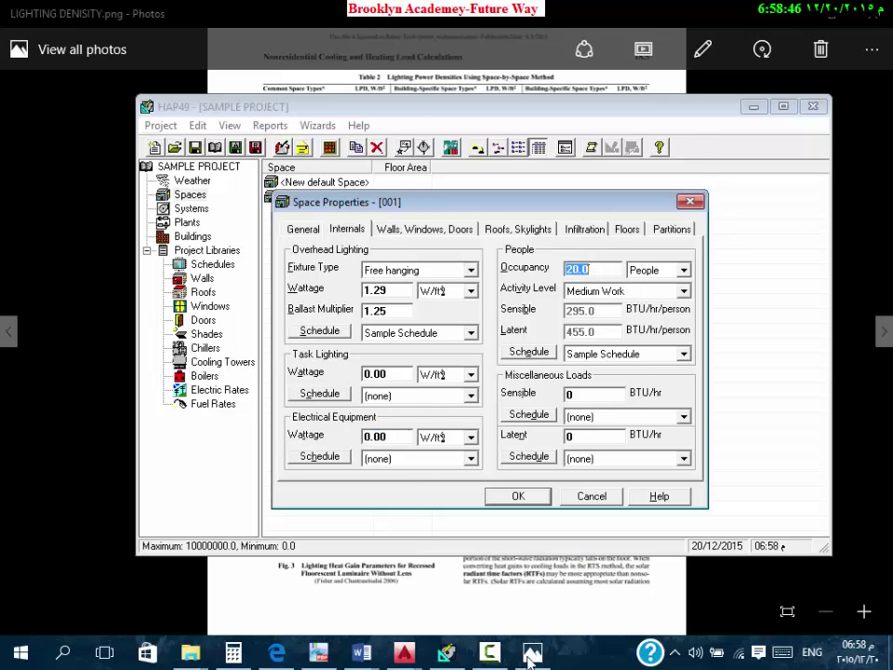
left_click(362, 652)
mouse_move(494, 551)
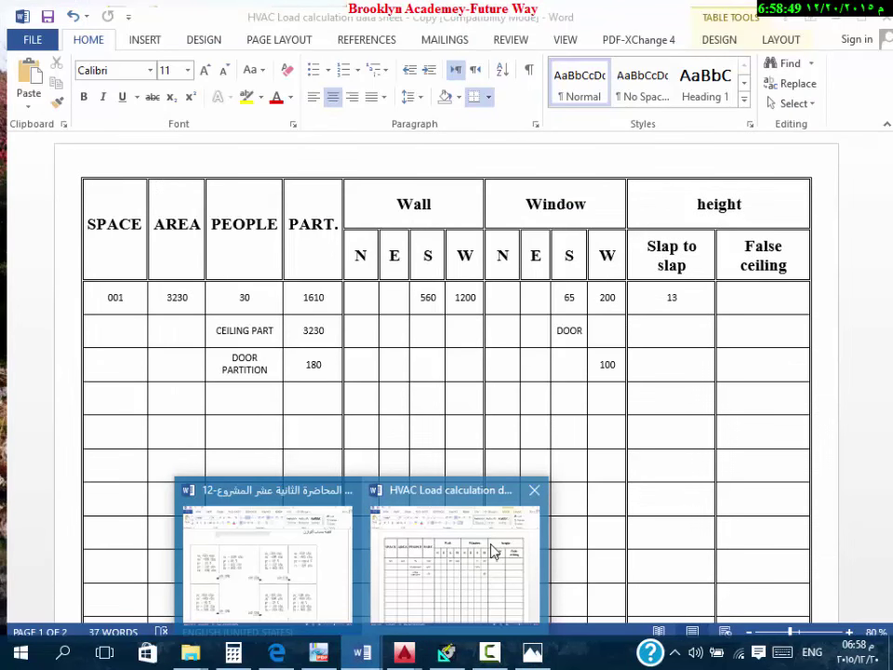
left_click(494, 551)
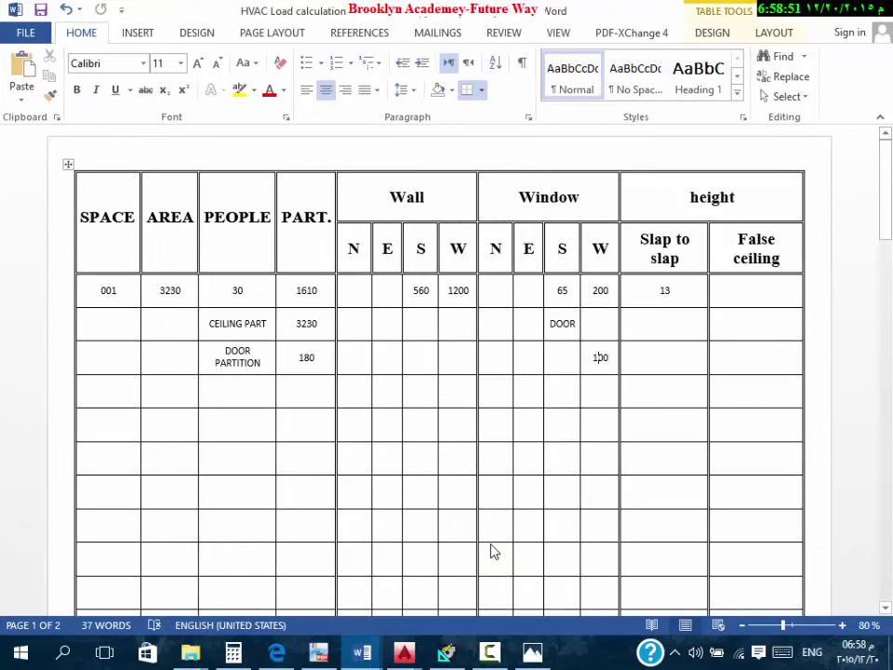
left_click(253, 292)
left_click(448, 653)
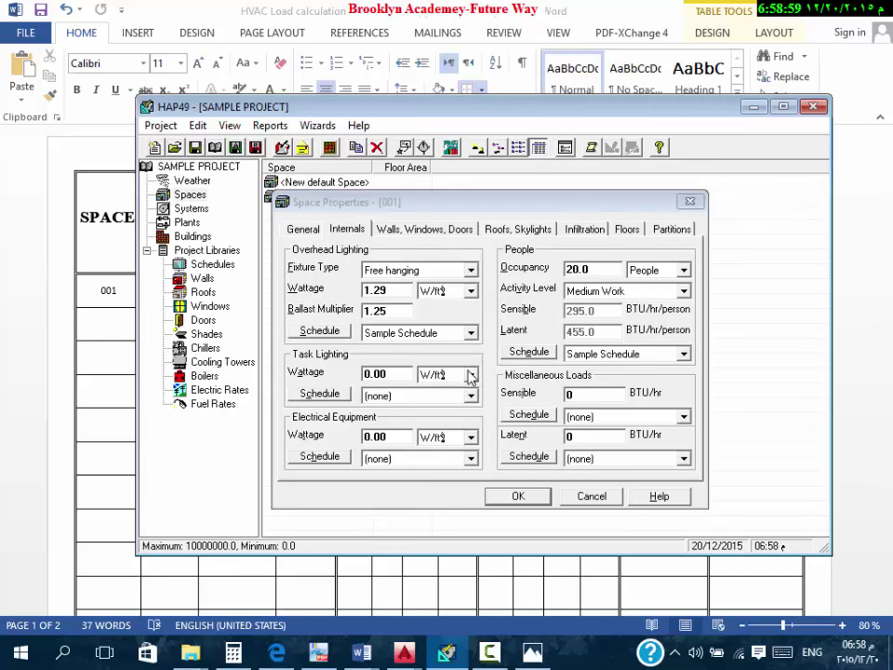
double_click(596, 268)
type("30")
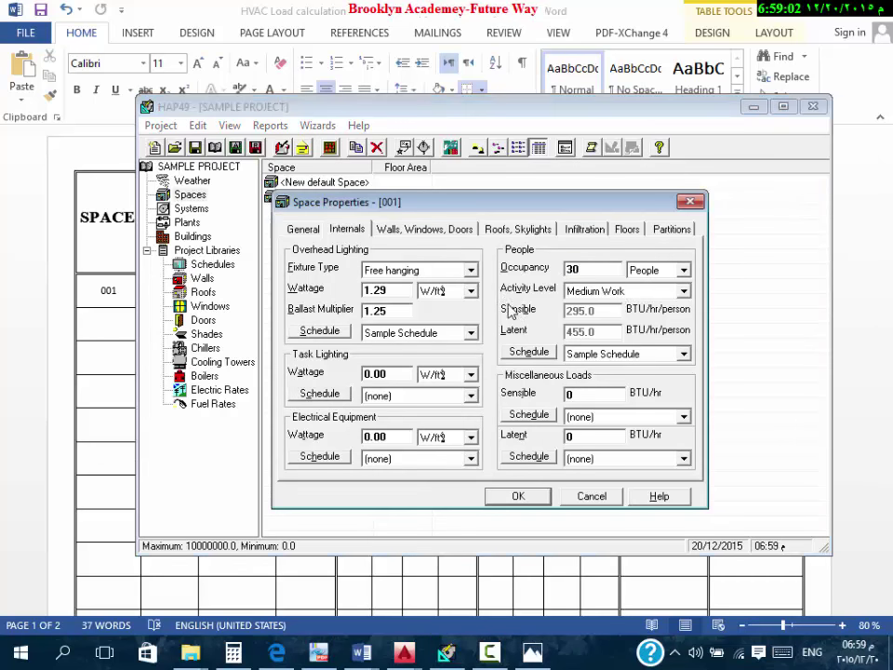
Step: Select Medium Work as the people activity level with Sample Schedule, and leave the miscellaneous sensible and latent loads at 0
left_click(640, 291)
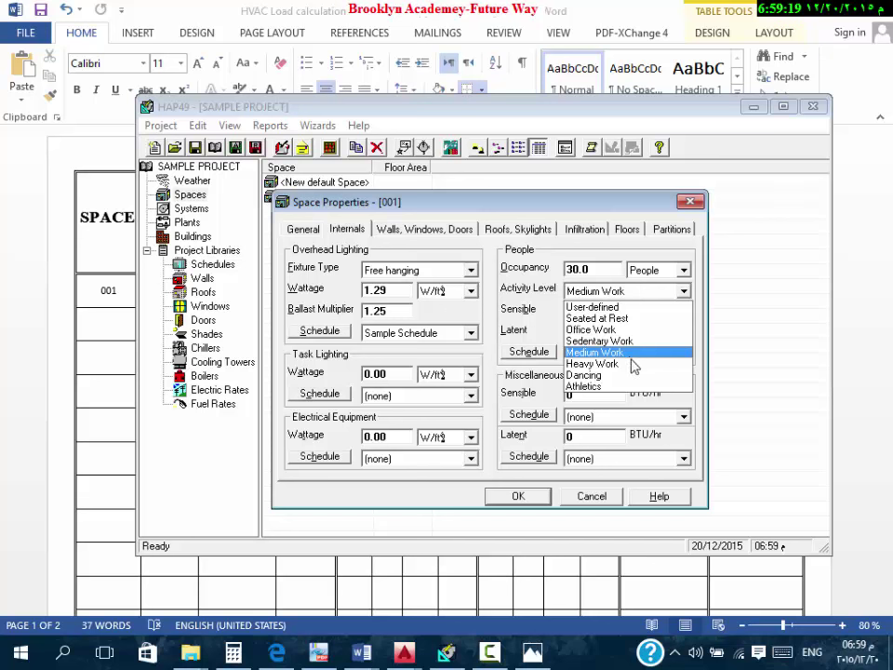
left_click(630, 353)
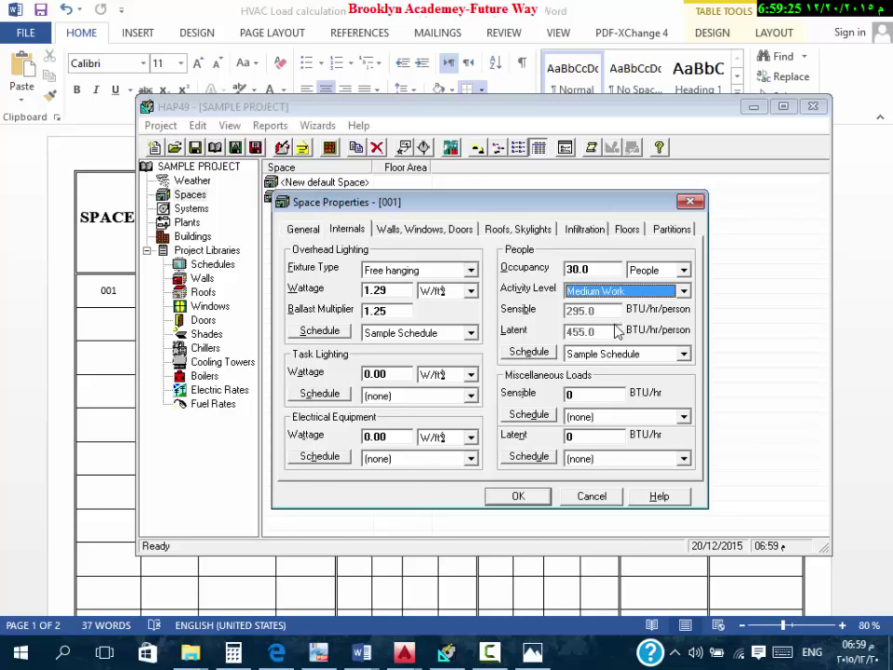
left_click(615, 357)
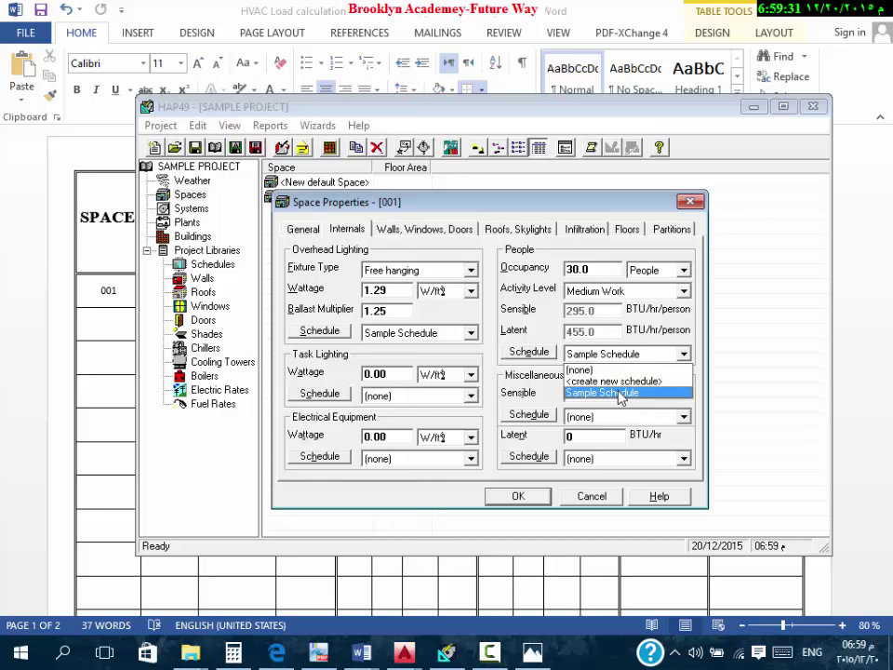
left_click(620, 394)
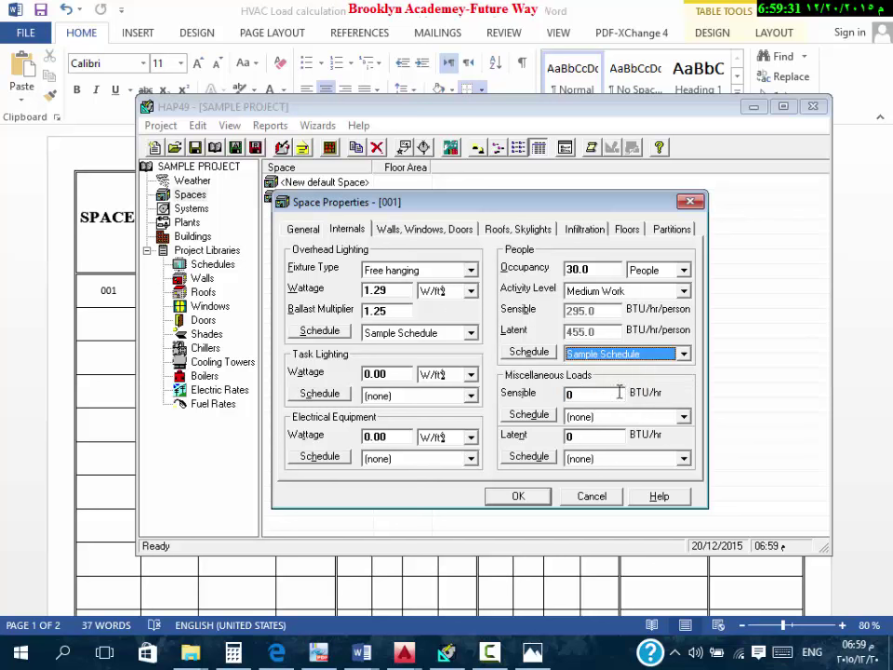
left_click(594, 395)
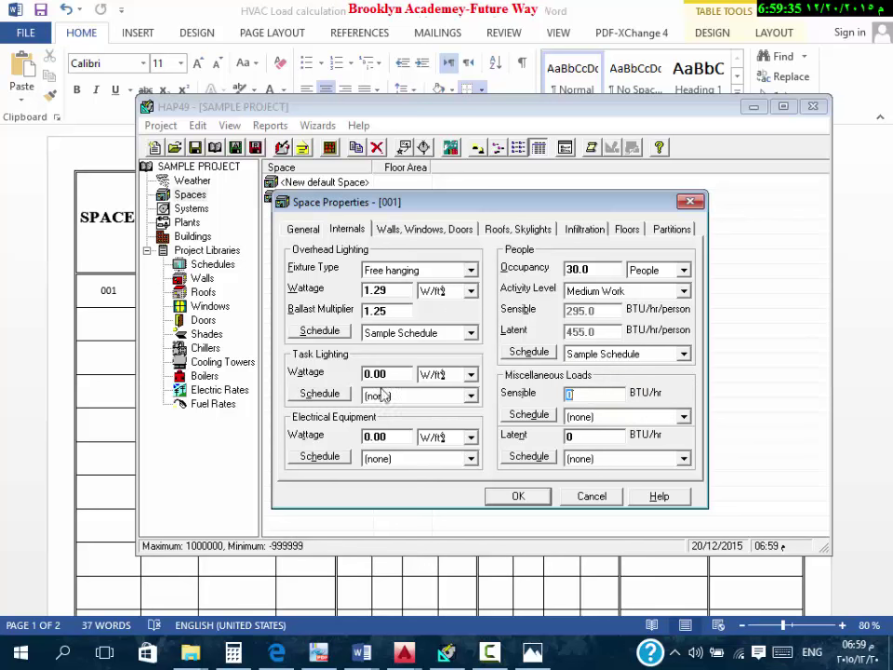
left_click(599, 435)
Step: Keep the first wall exposure as S and set its gross area to 560 ft² from the Word load calculation table
left_click(413, 230)
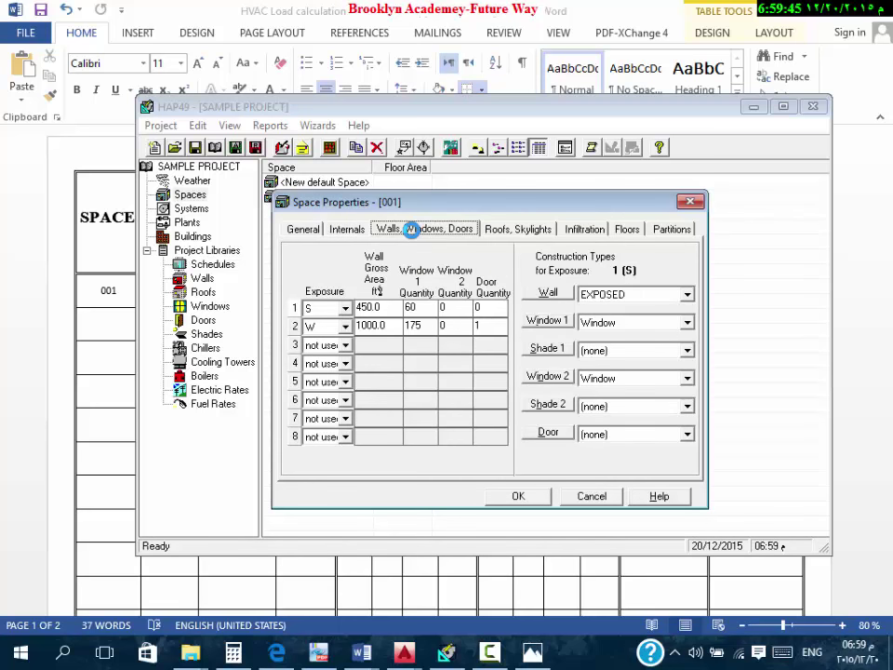
left_click(344, 310)
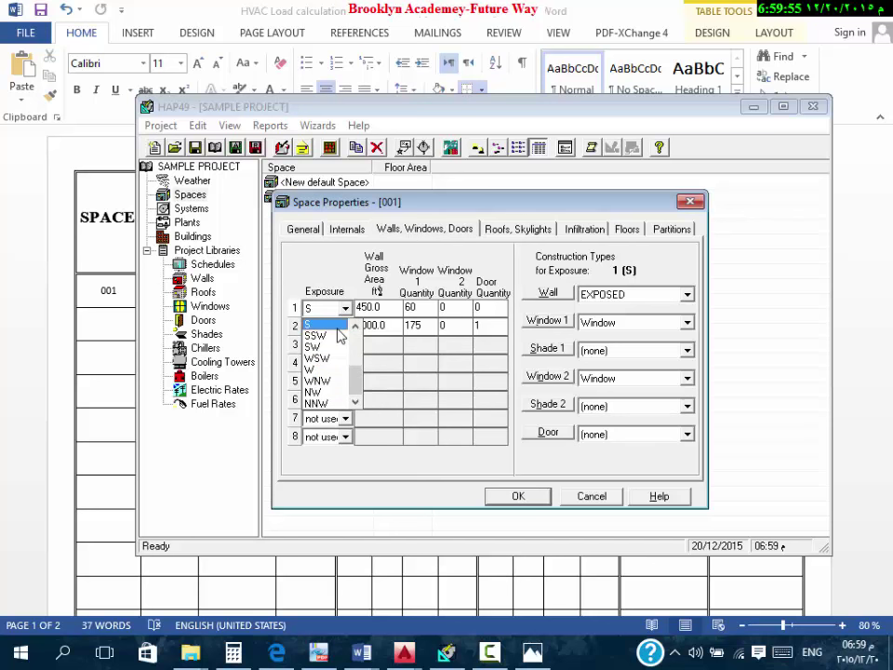
left_click(337, 326)
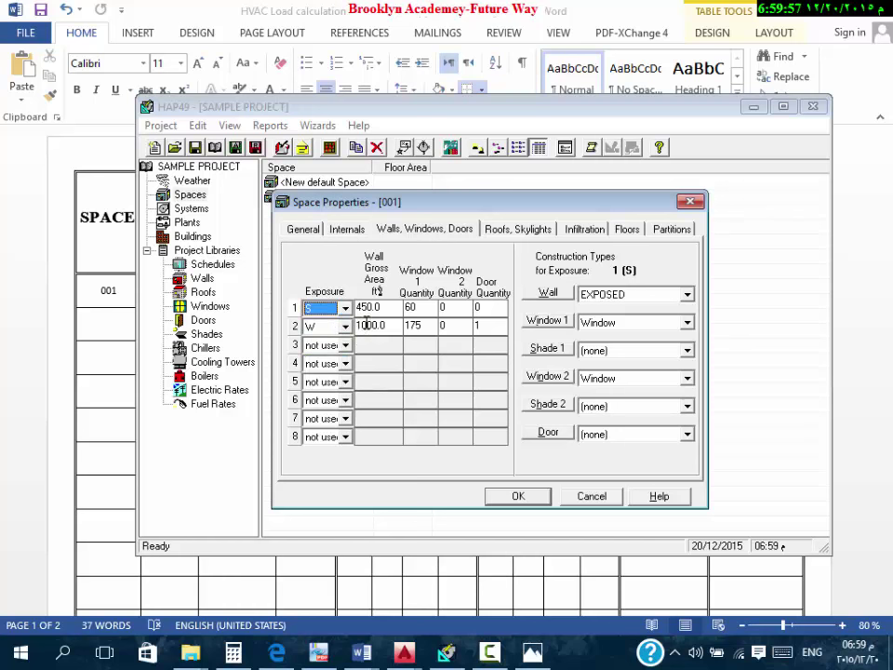
key("Tab")
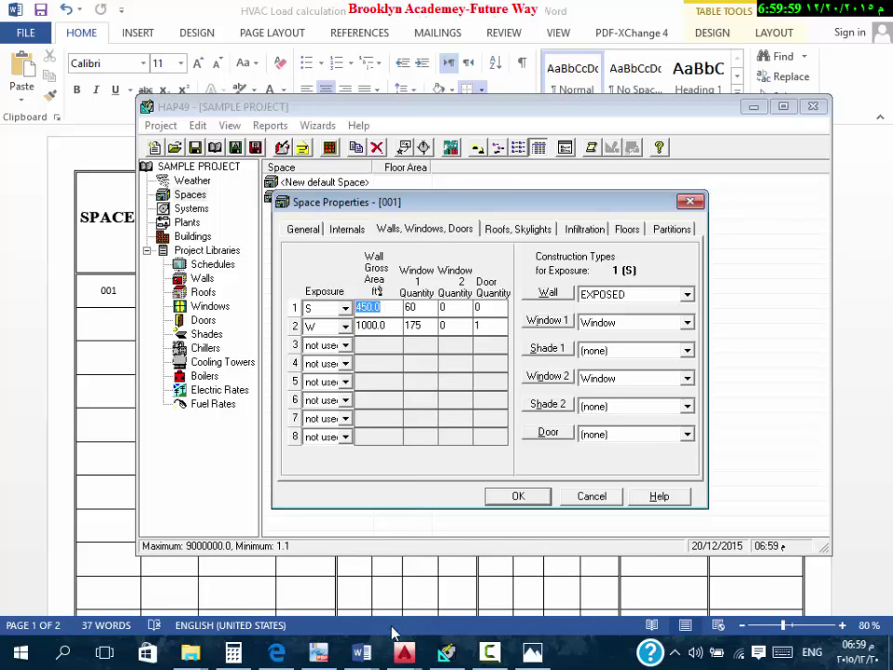
mouse_move(366, 654)
left_click(457, 555)
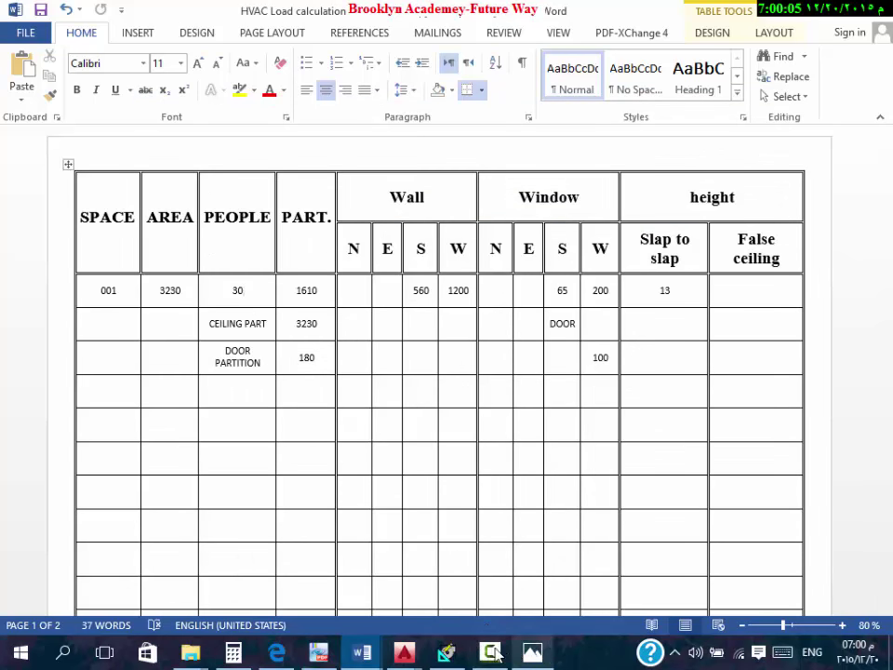
left_click(447, 652)
type("56")
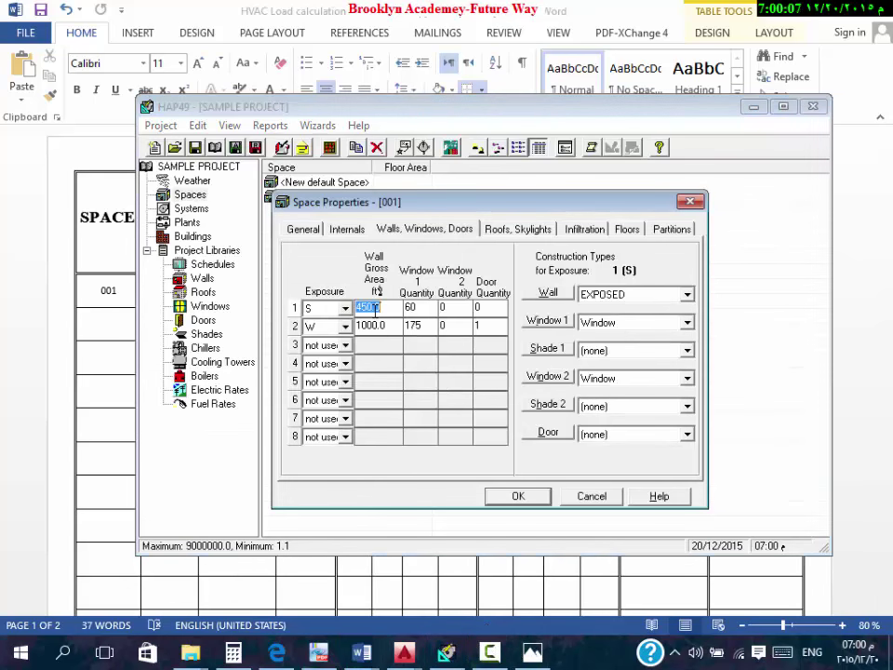
type("0")
key("Tab")
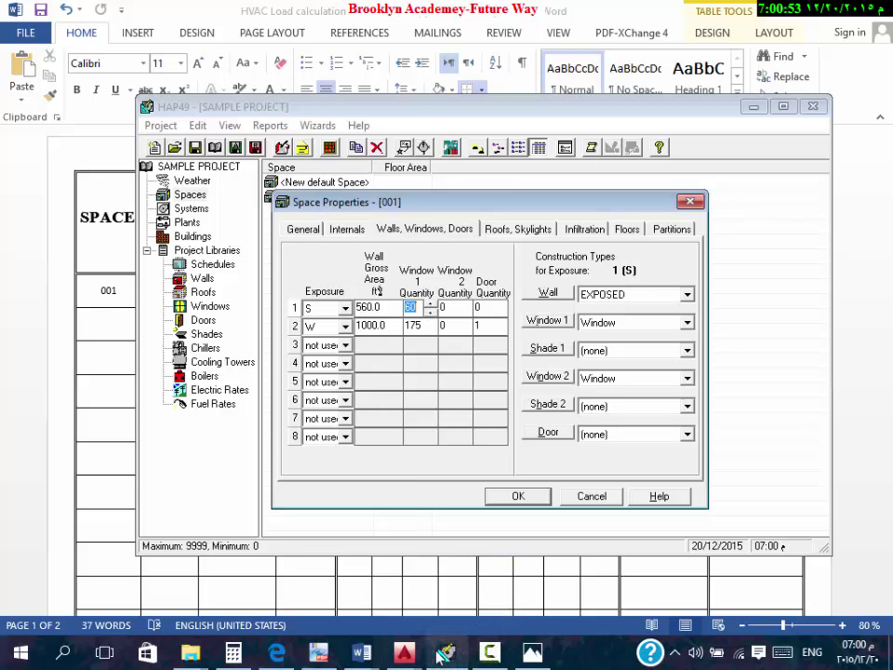
Step: Consult the Word load calculation table and set the S exposure's Window 1 quantity in HAP to 1200
mouse_move(377, 656)
left_click(422, 548)
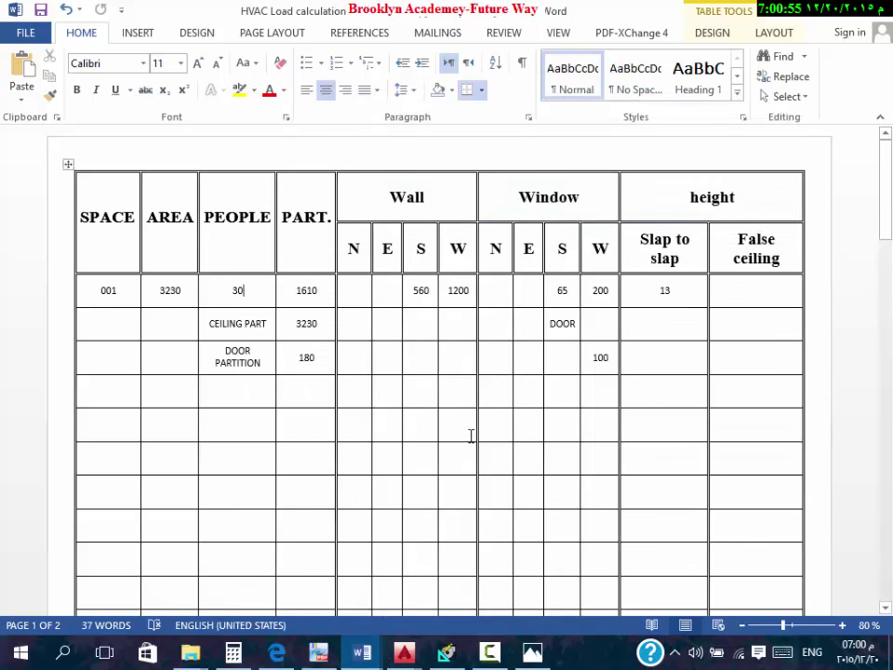
key("alt+Tab")
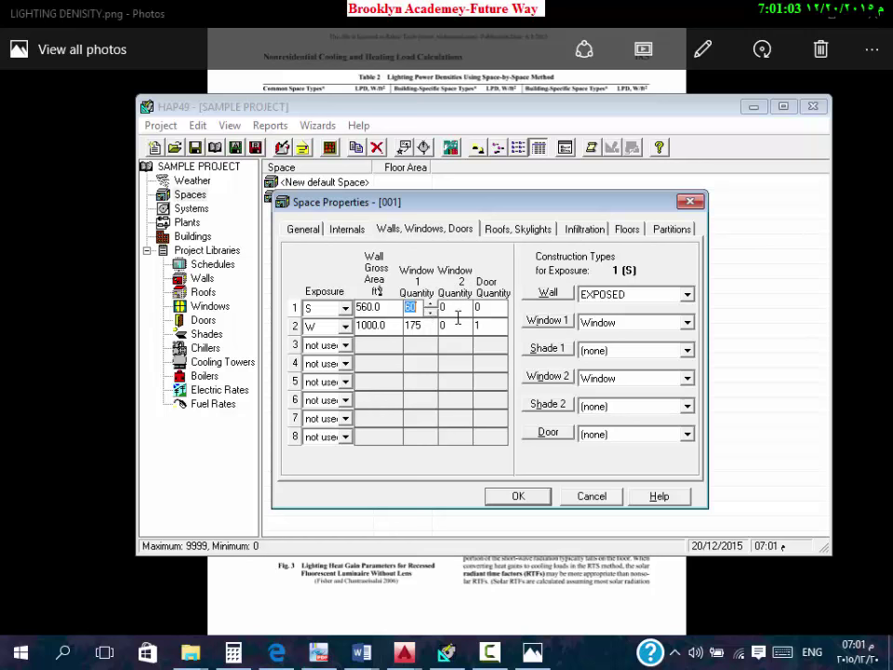
type("200")
left_click(419, 327)
left_click(456, 308)
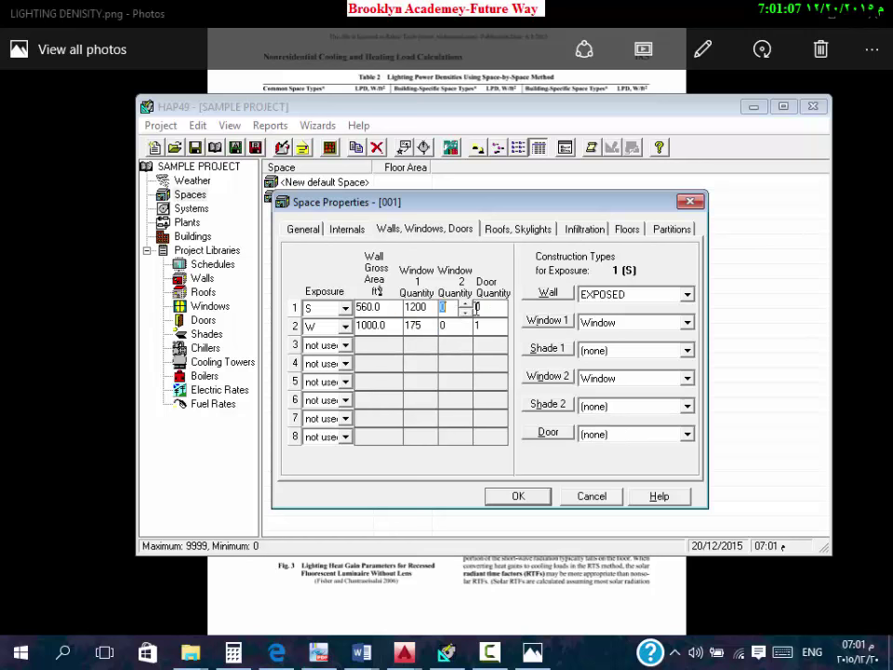
left_click(480, 308)
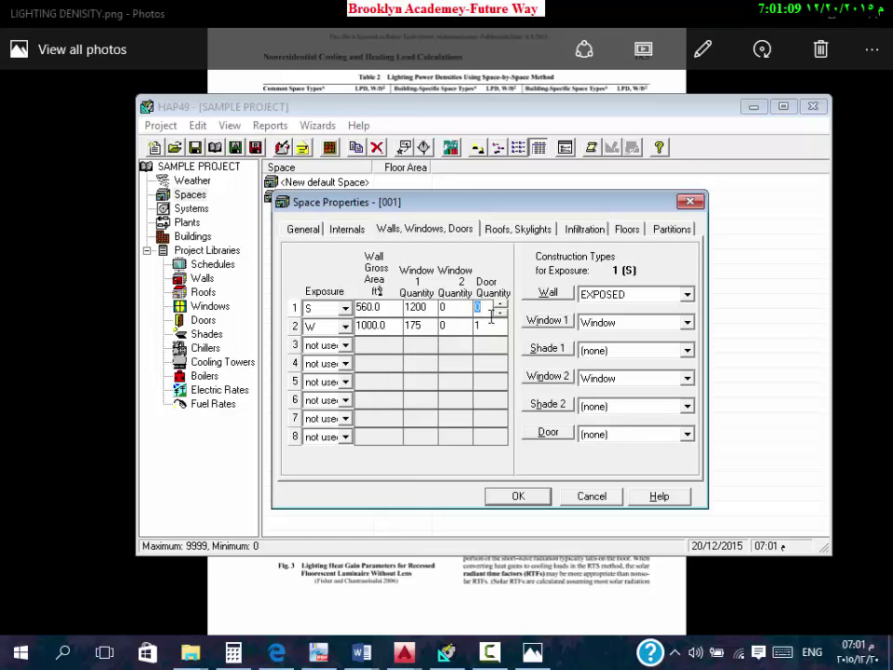
Step: Correct the S exposure's Window 1 quantity to 65
left_click(424, 308)
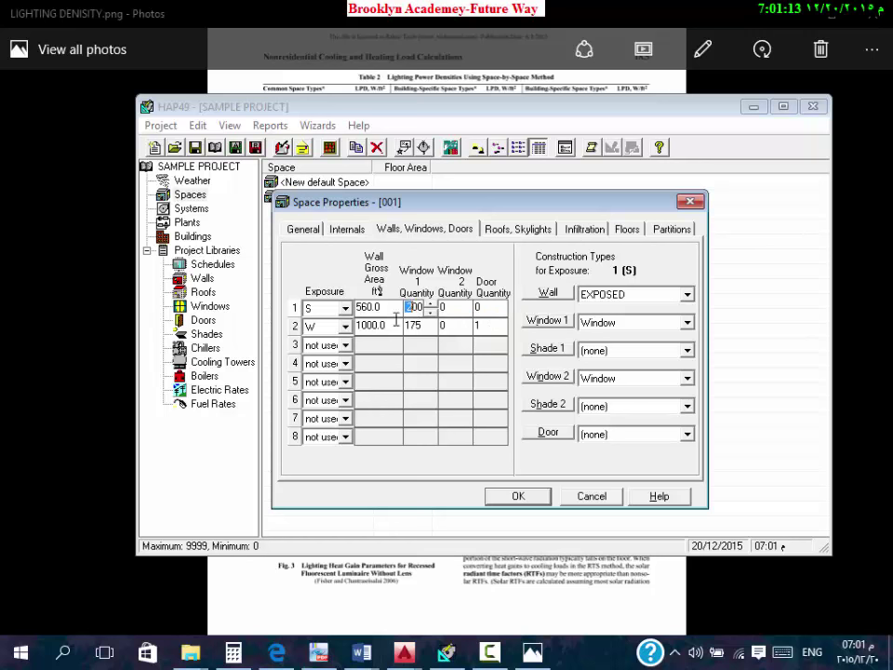
left_click(363, 328)
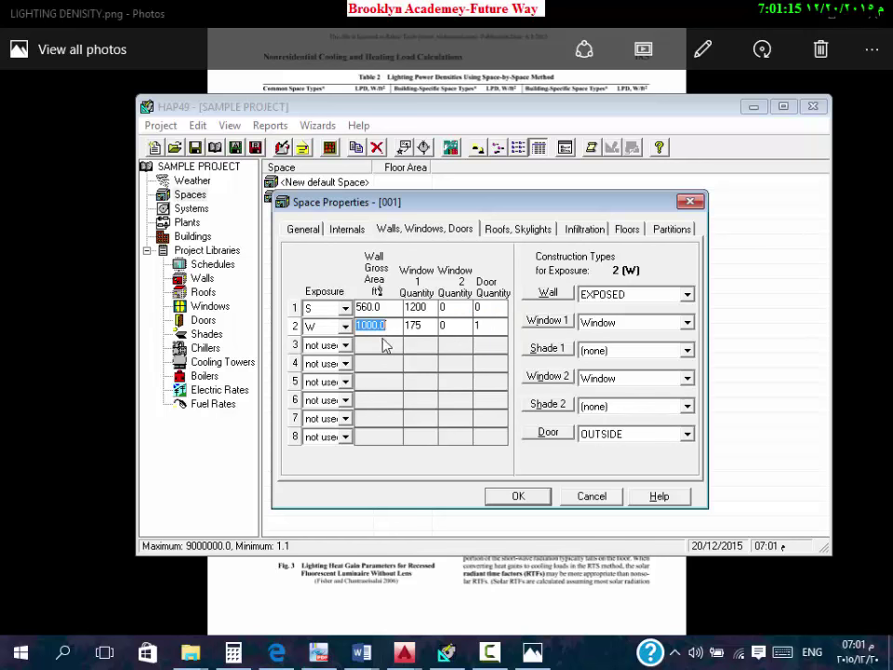
left_click(416, 308)
left_click(430, 312)
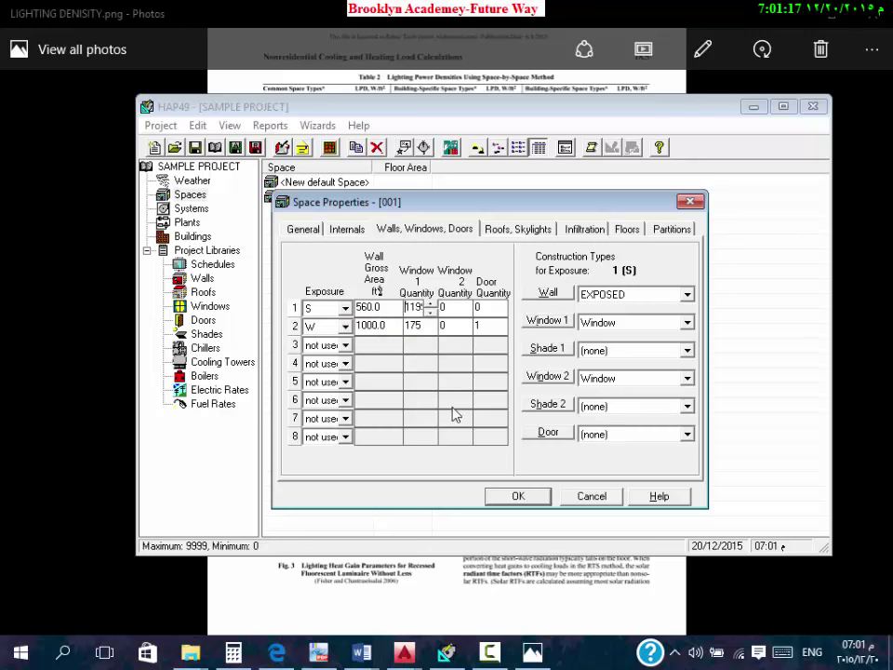
left_click(430, 312)
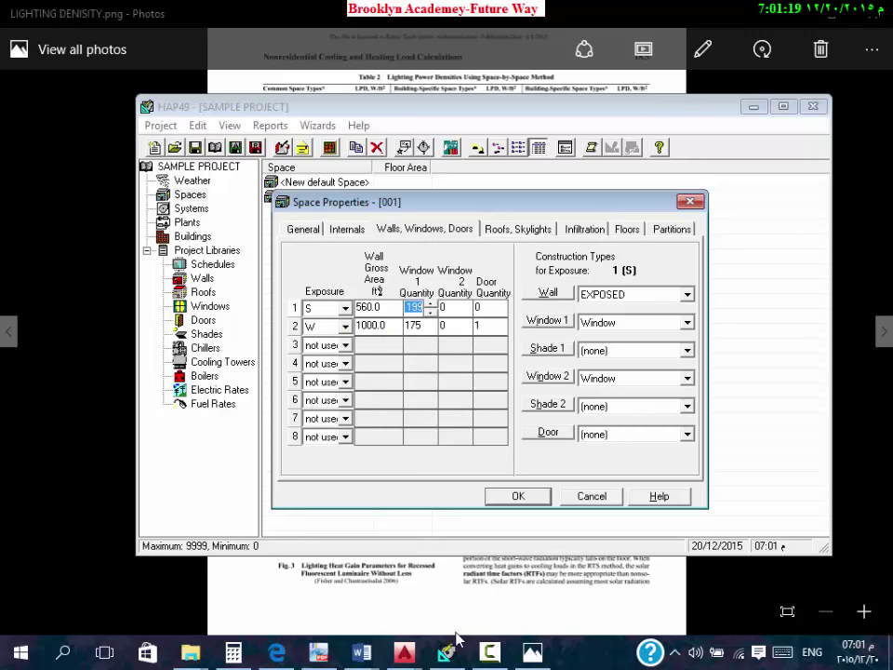
mouse_move(366, 657)
left_click(452, 568)
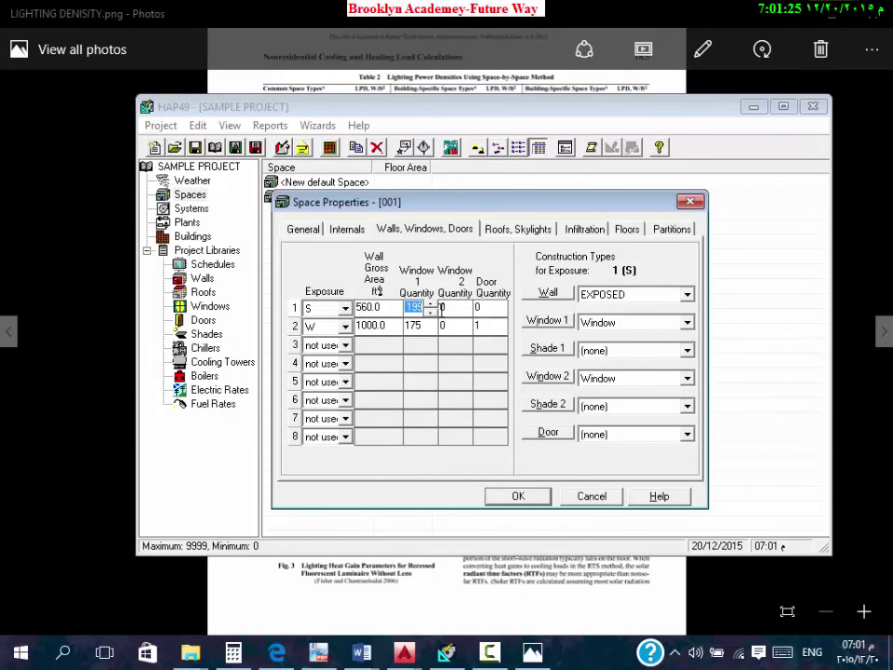
type("5")
left_click(422, 325)
Step: Keep the second wall exposure as W and set its gross area to 1200 ft²
left_click(364, 324)
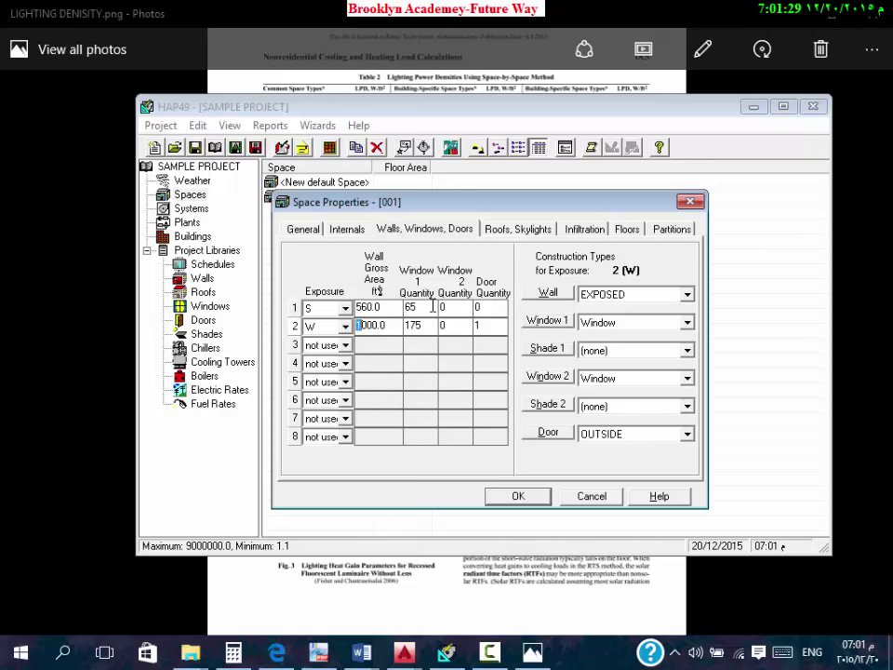
left_click(343, 327)
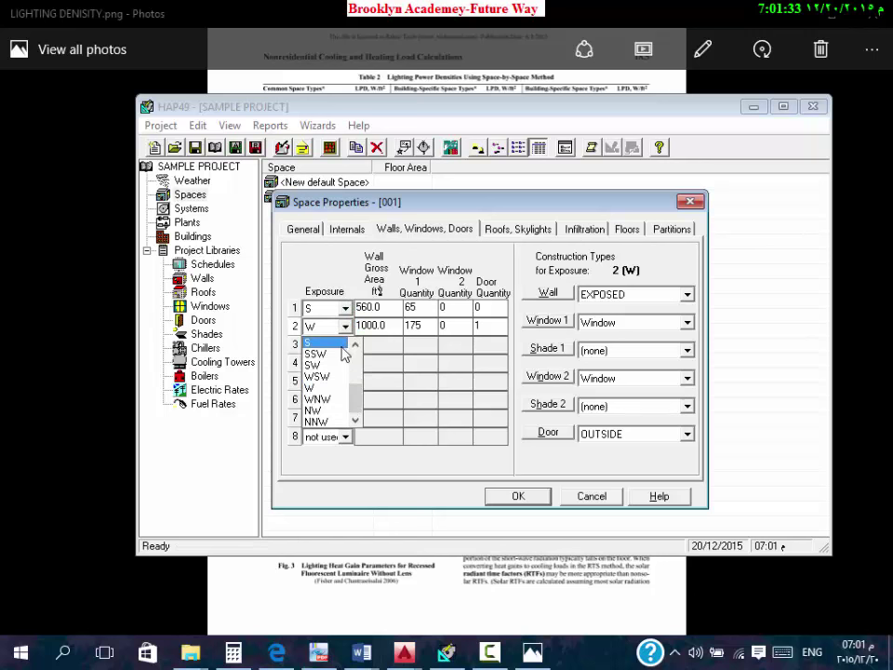
left_click(409, 356)
left_click(386, 324)
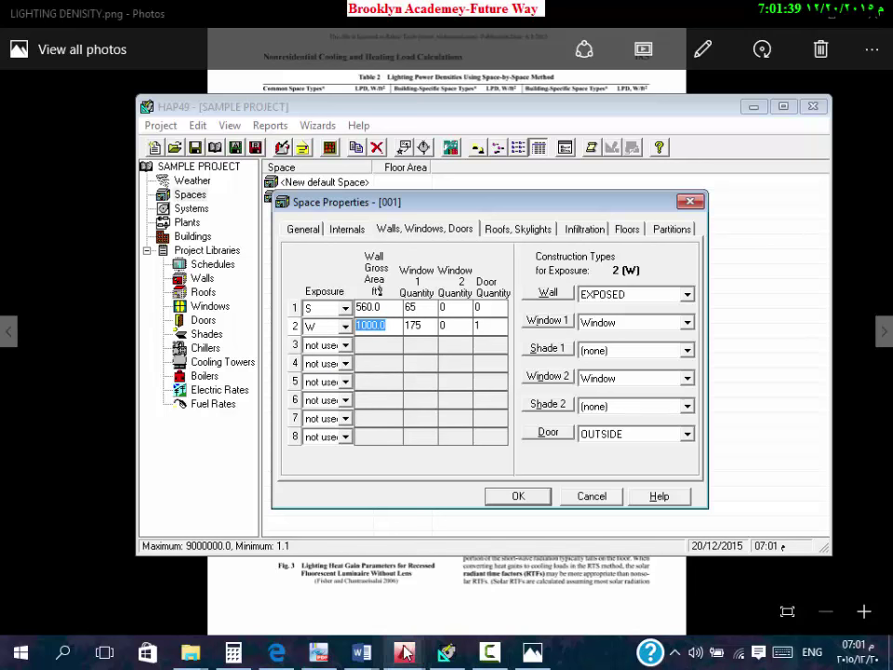
type("1200")
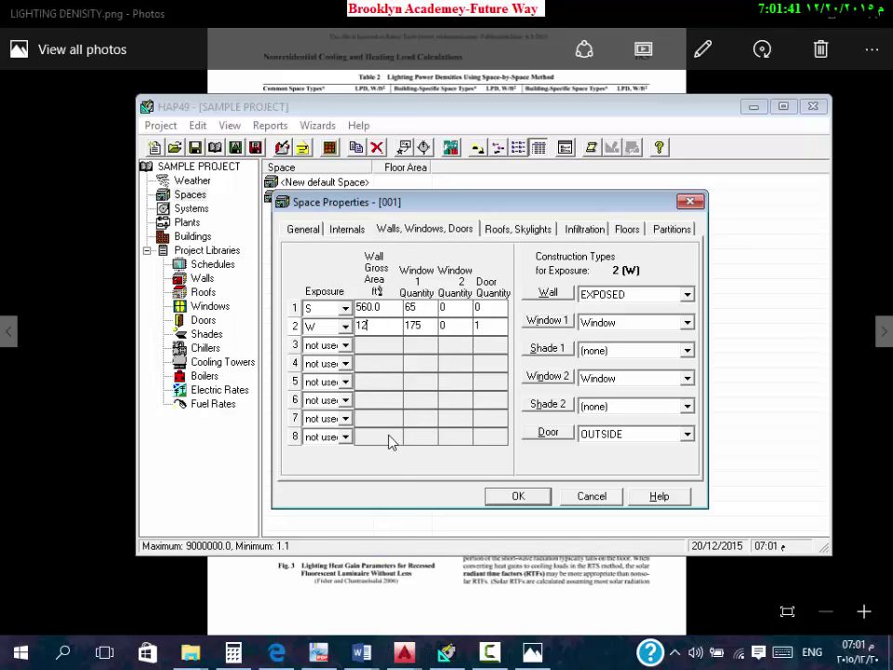
Step: Check the W window value in the Word load calculation table and set the W exposure's Window 1 quantity in HAP to 200
left_click(414, 325)
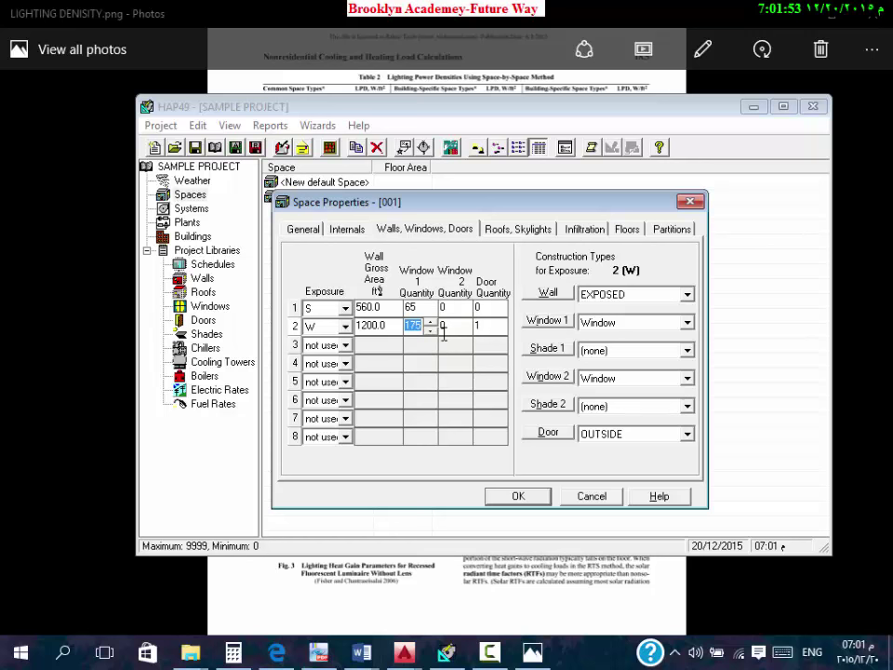
left_click(343, 345)
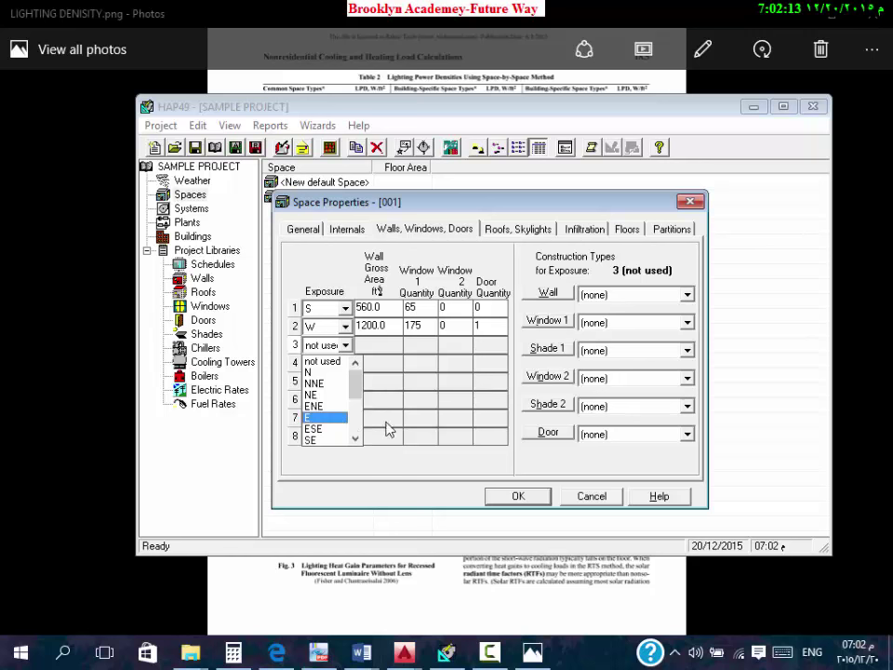
left_click(404, 328)
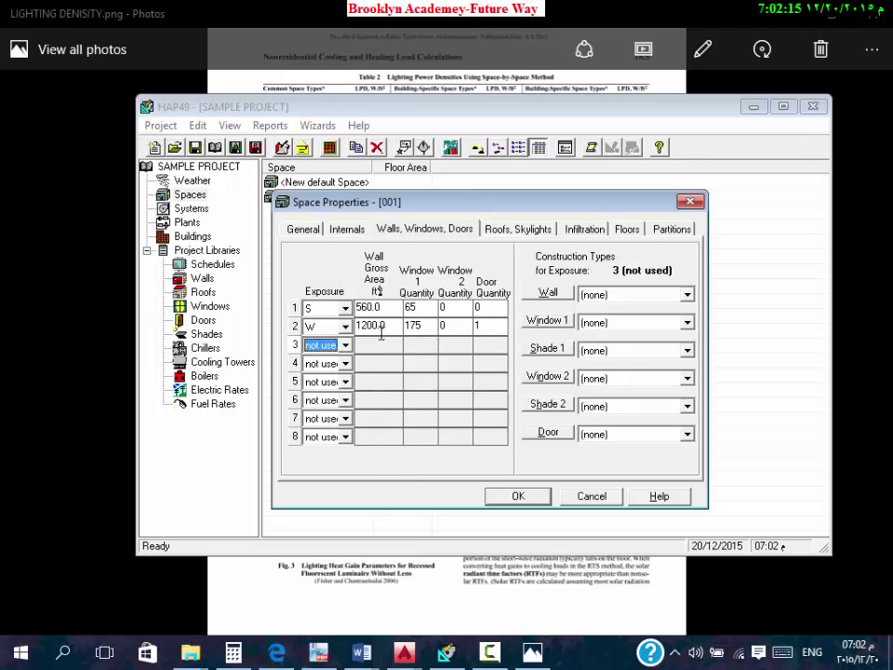
left_click(409, 326)
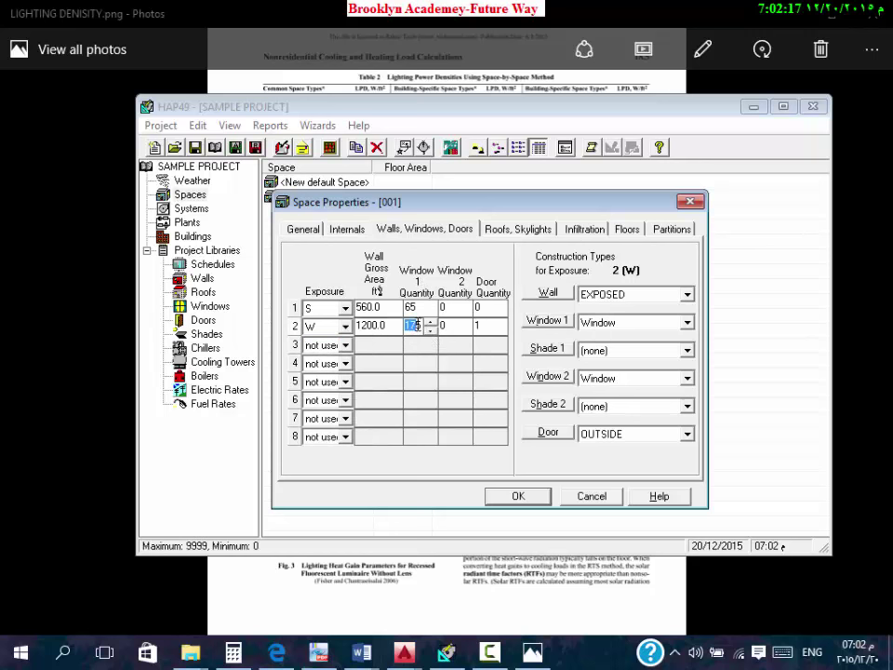
left_click(447, 654)
mouse_move(371, 654)
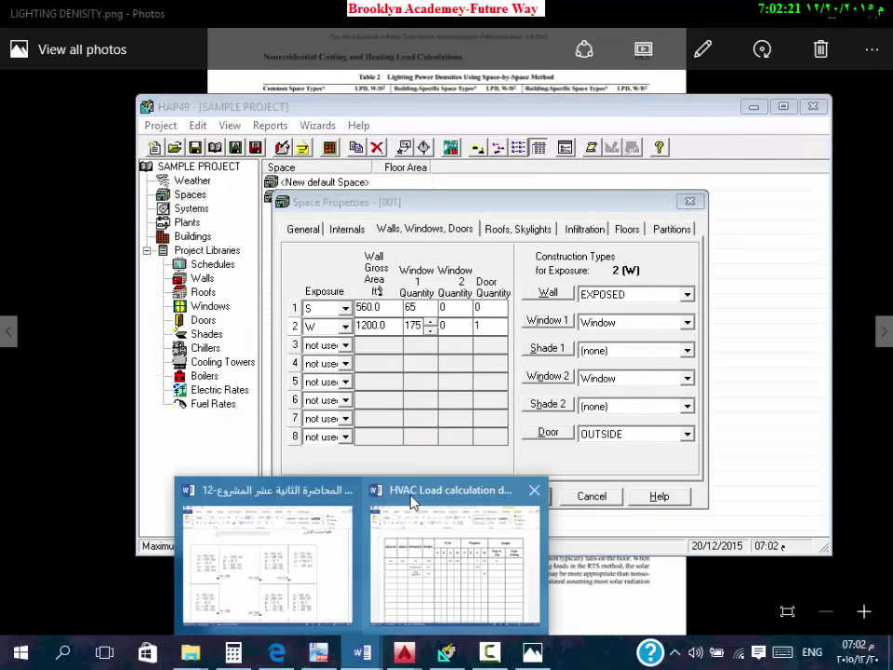
left_click(410, 498)
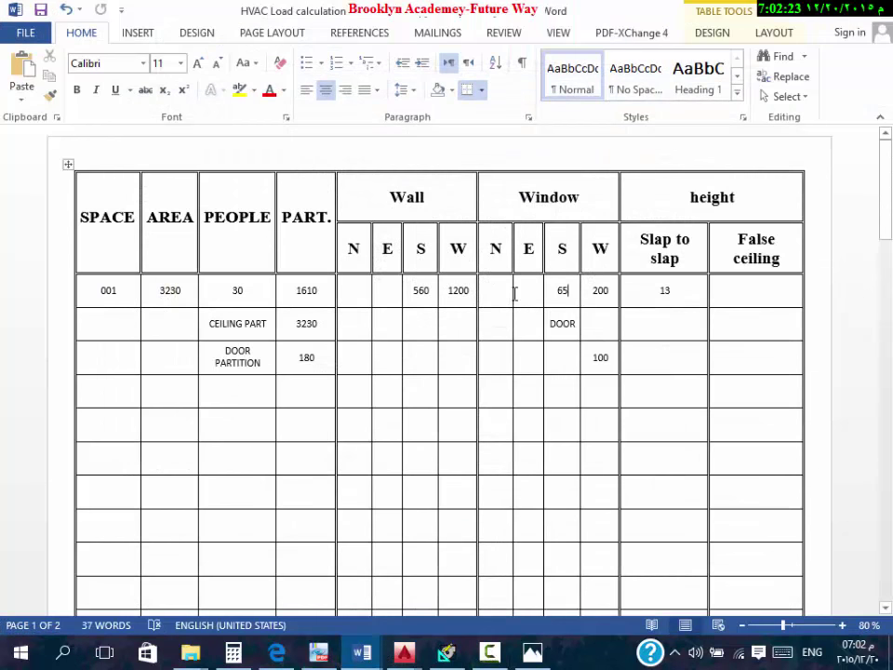
left_click(597, 290)
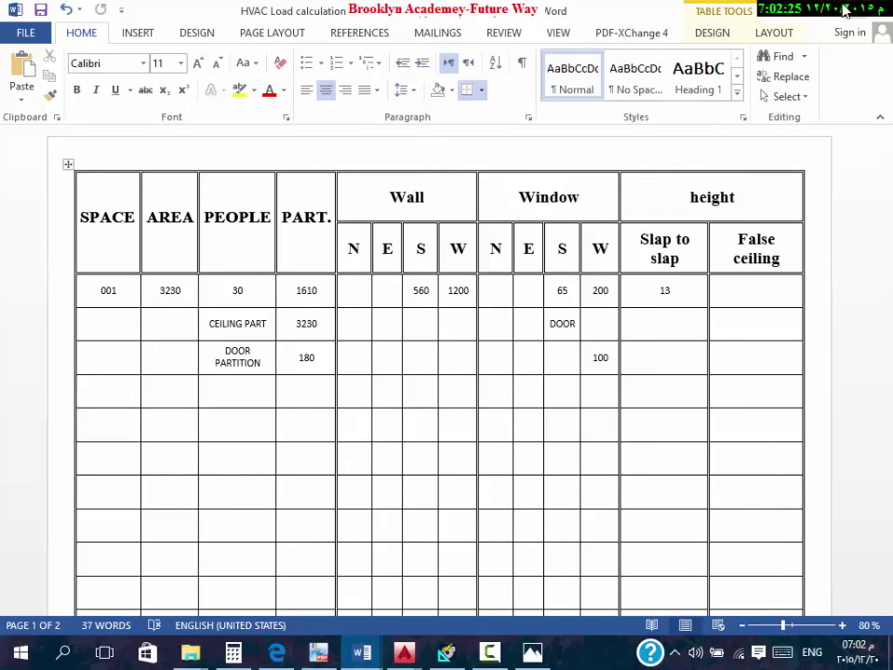
key("alt+Tab")
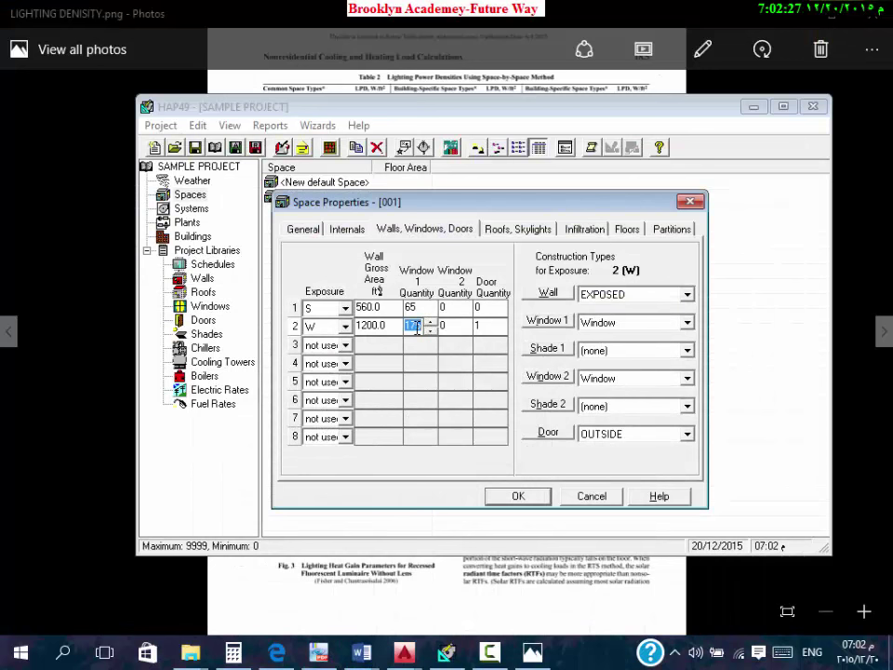
type("200")
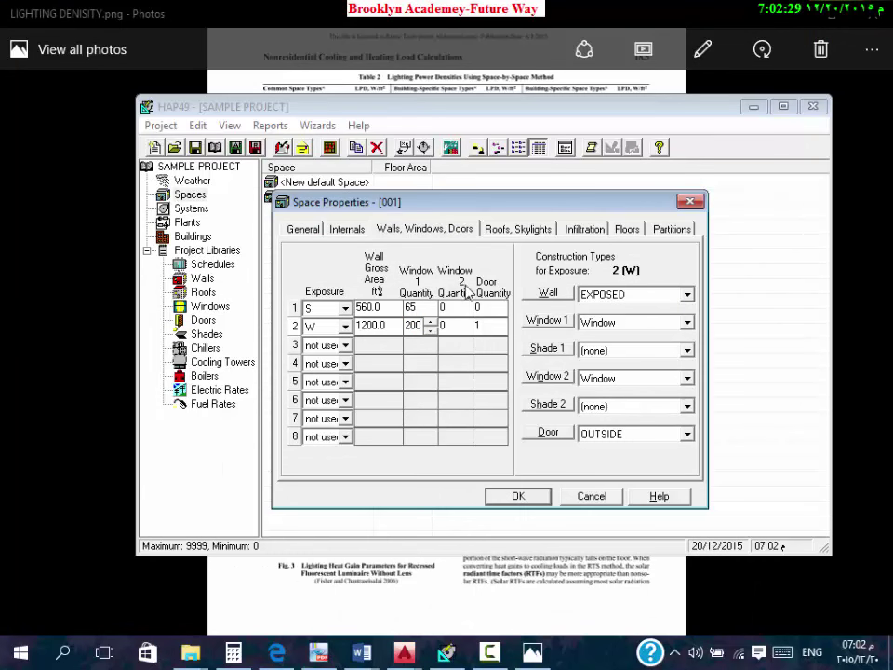
Step: Keep the W exposure's Window 2 quantity at 0 and its door quantity at 1, with OUTSIDE as the door type
left_click(462, 326)
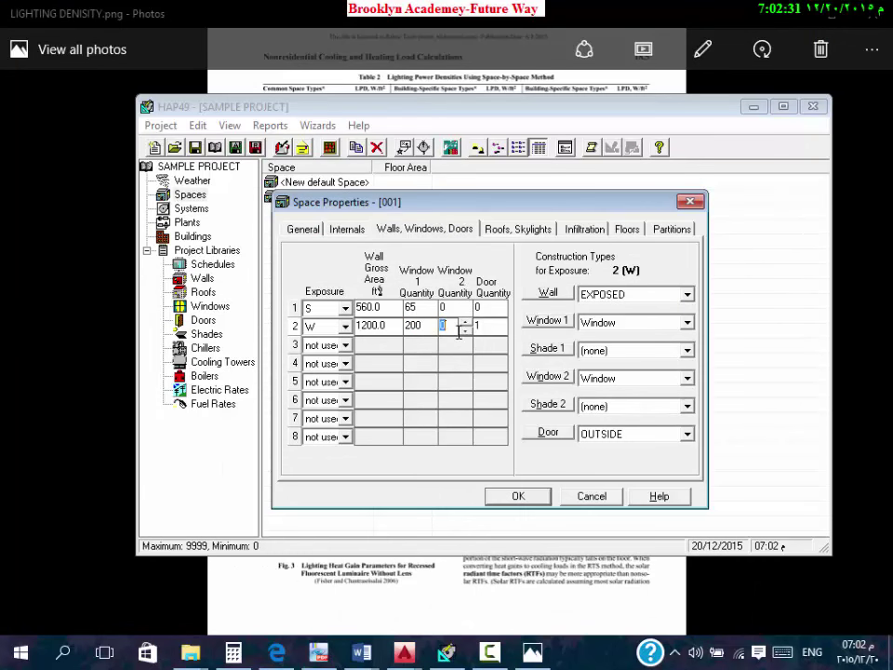
left_click(488, 326)
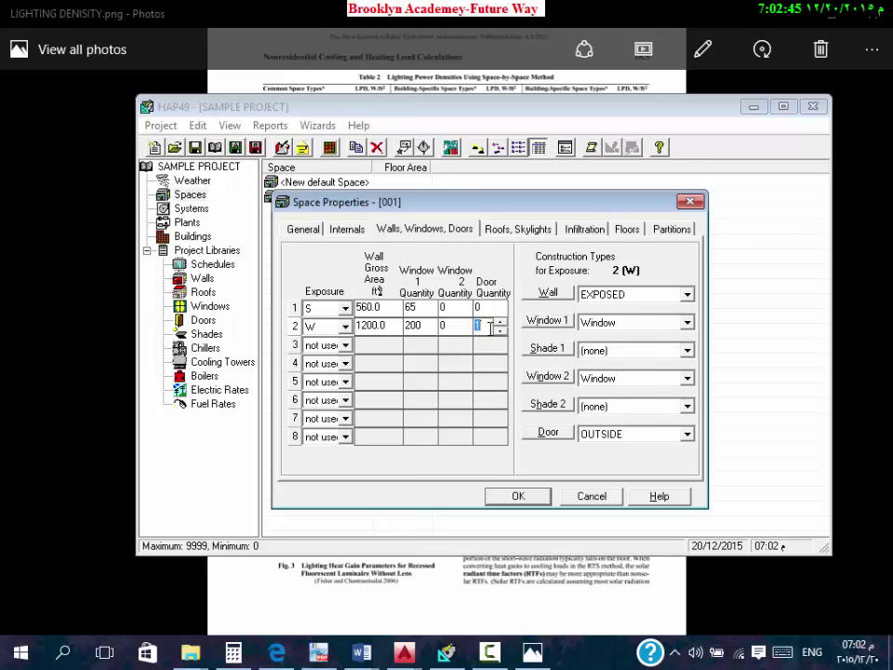
left_click(614, 433)
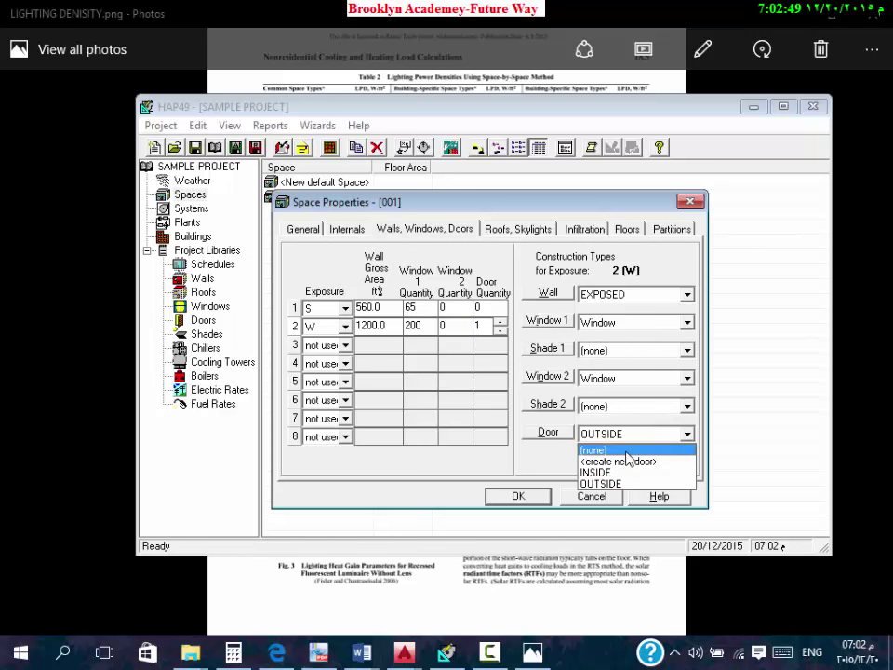
left_click(616, 484)
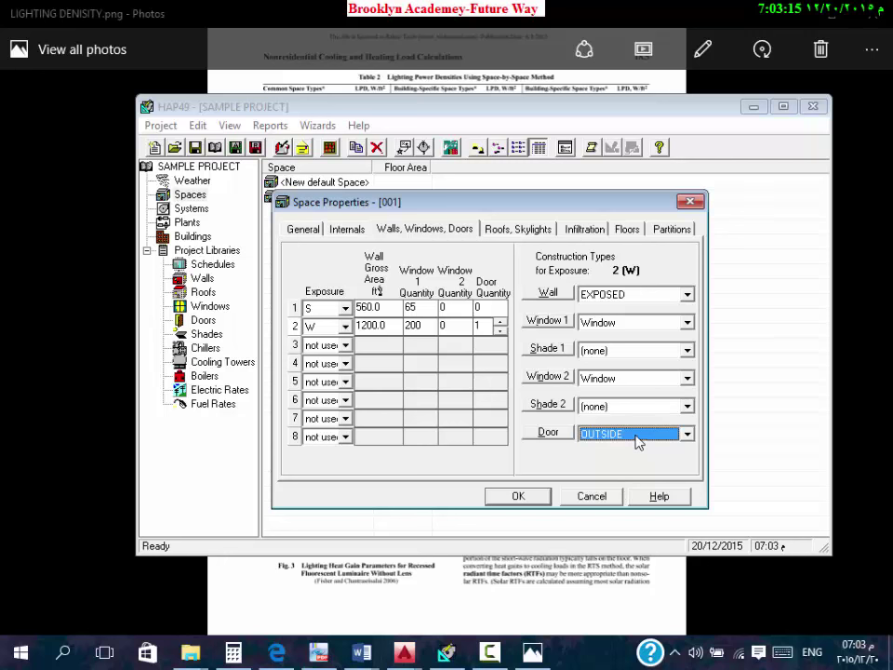
left_click(638, 442)
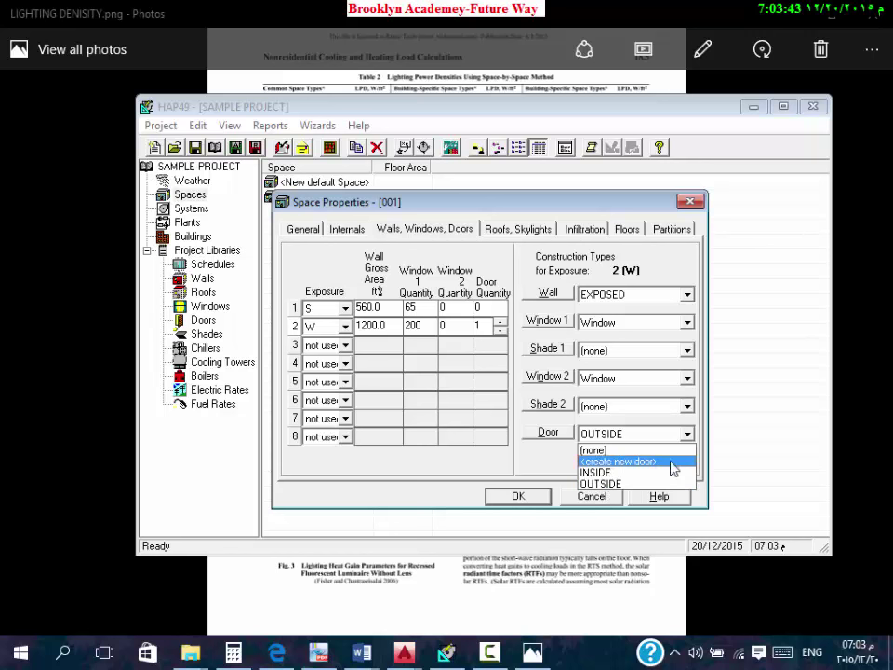
left_click(689, 373)
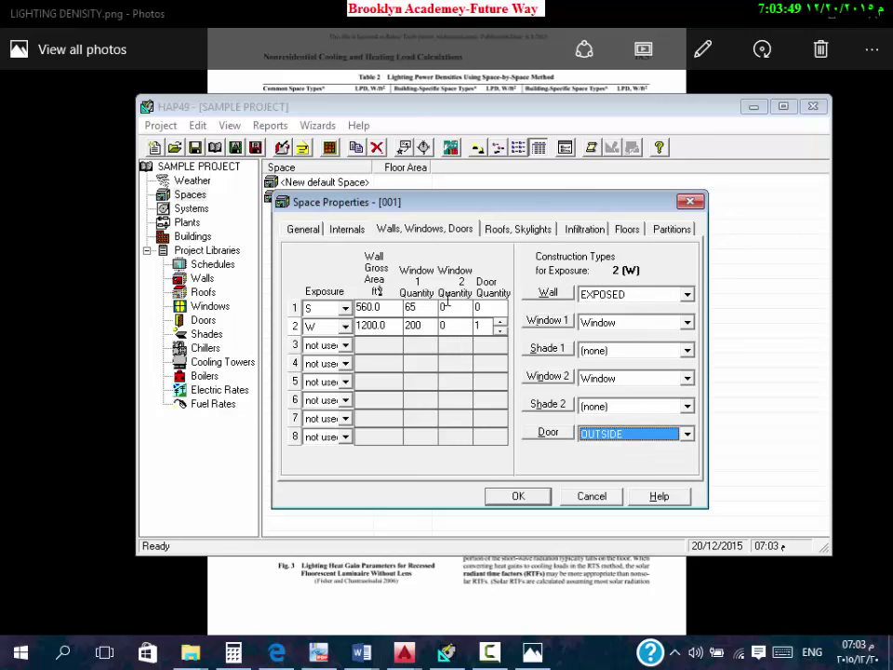
Step: Try N as the first roof exposure, review its skylight options, and return the exposure to not used
left_click(522, 230)
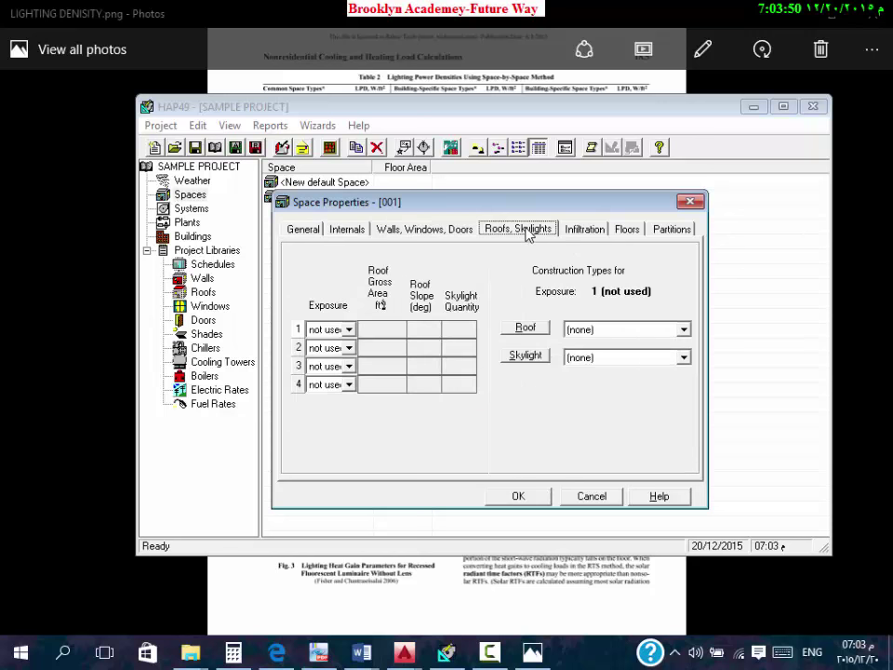
left_click(348, 330)
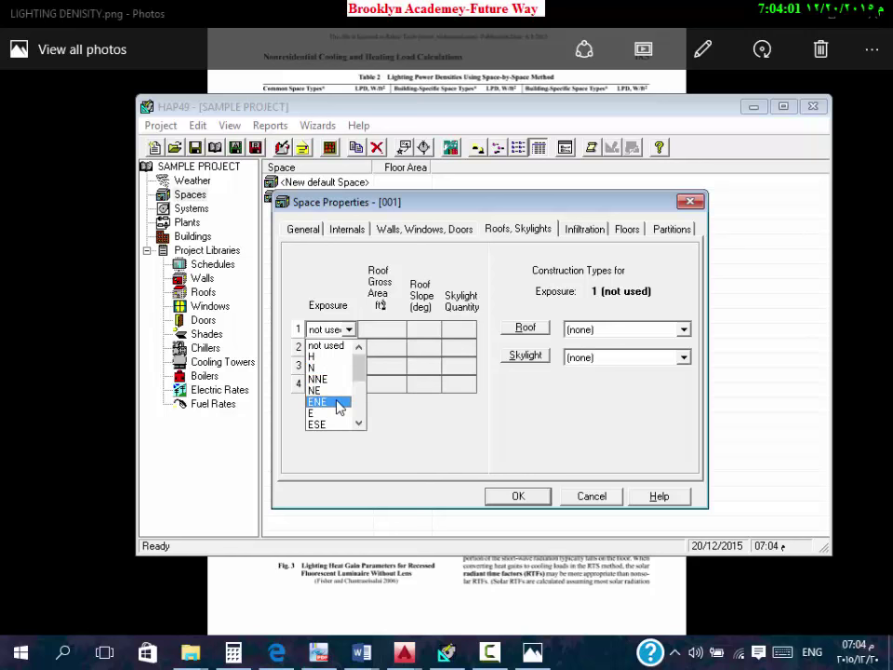
left_click(326, 346)
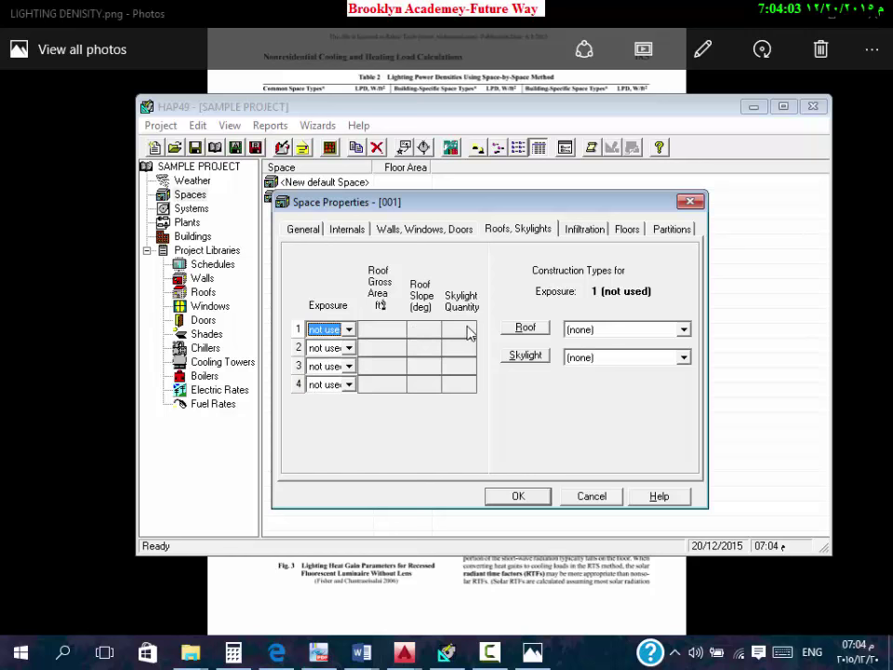
left_click(349, 329)
left_click(321, 354)
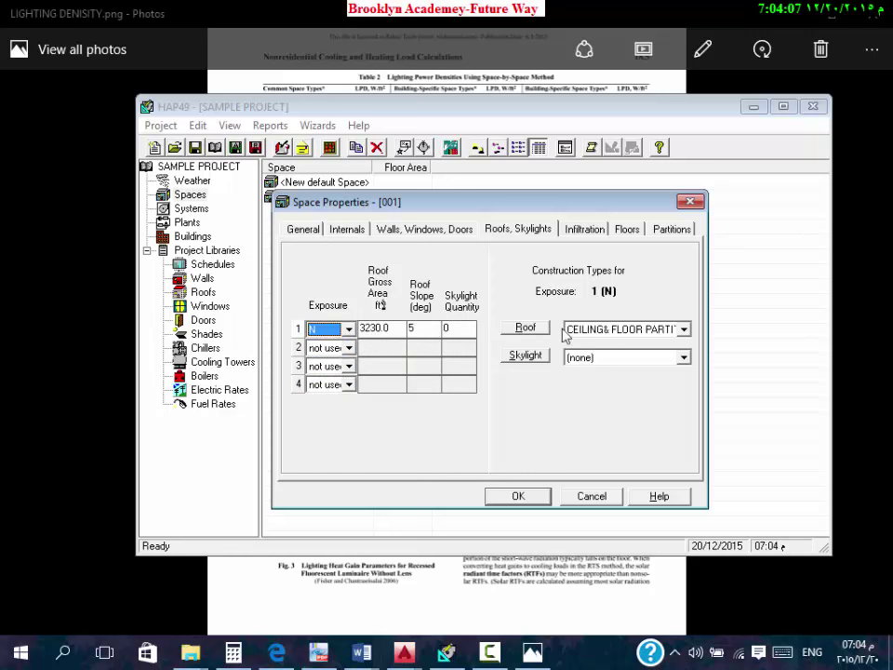
left_click(612, 359)
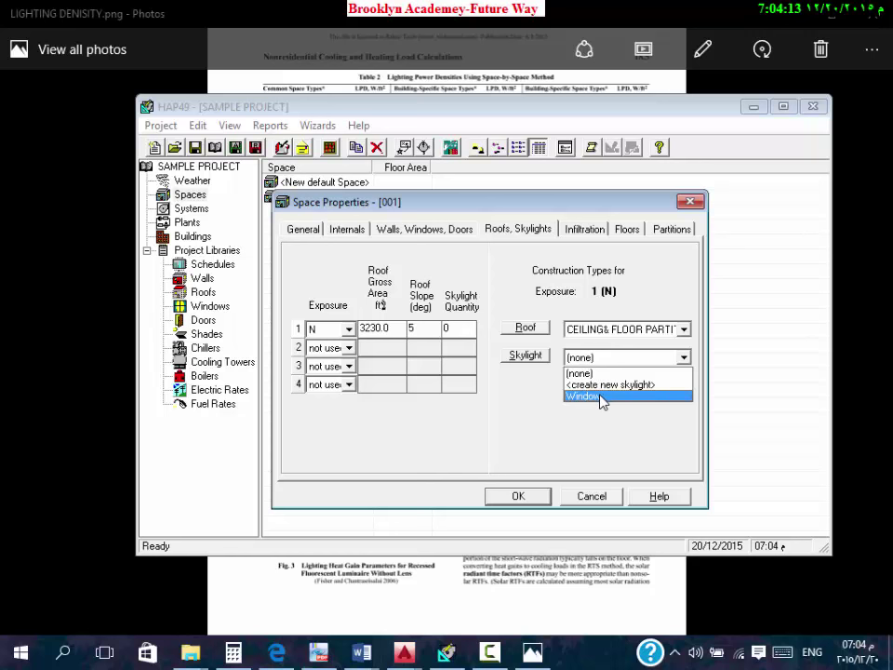
left_click(467, 327)
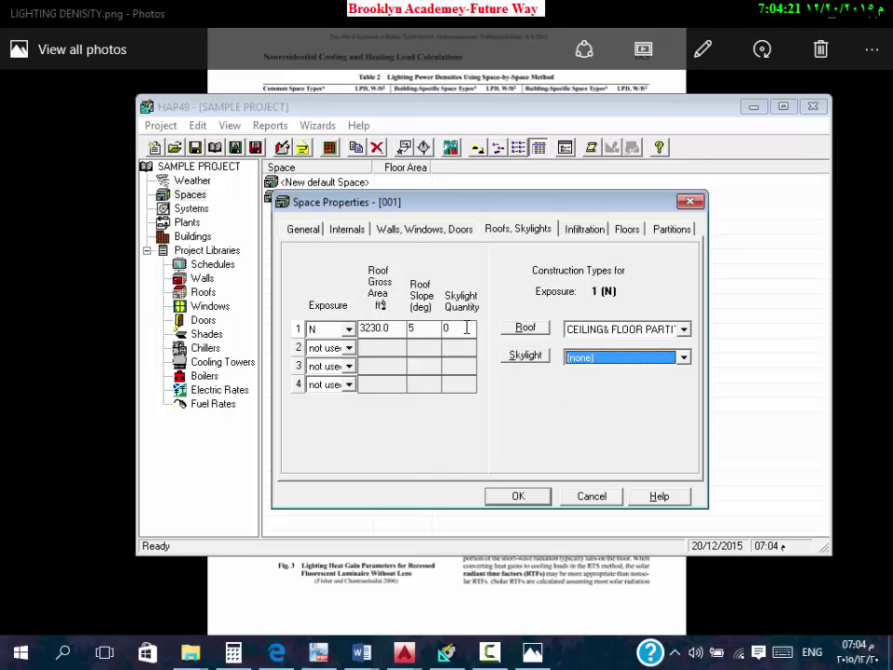
left_click(349, 330)
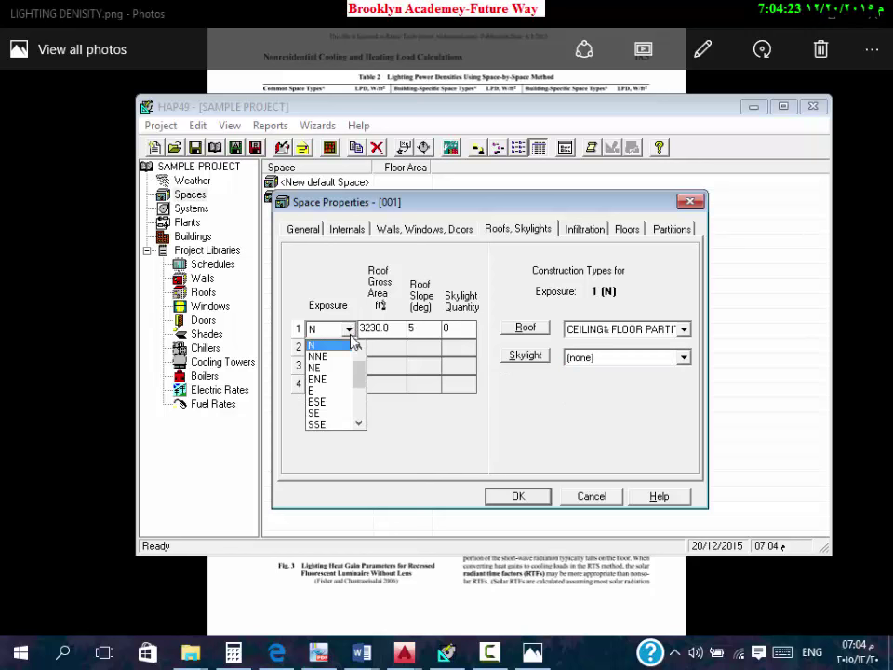
scroll(353, 352, "up", 1)
left_click(326, 346)
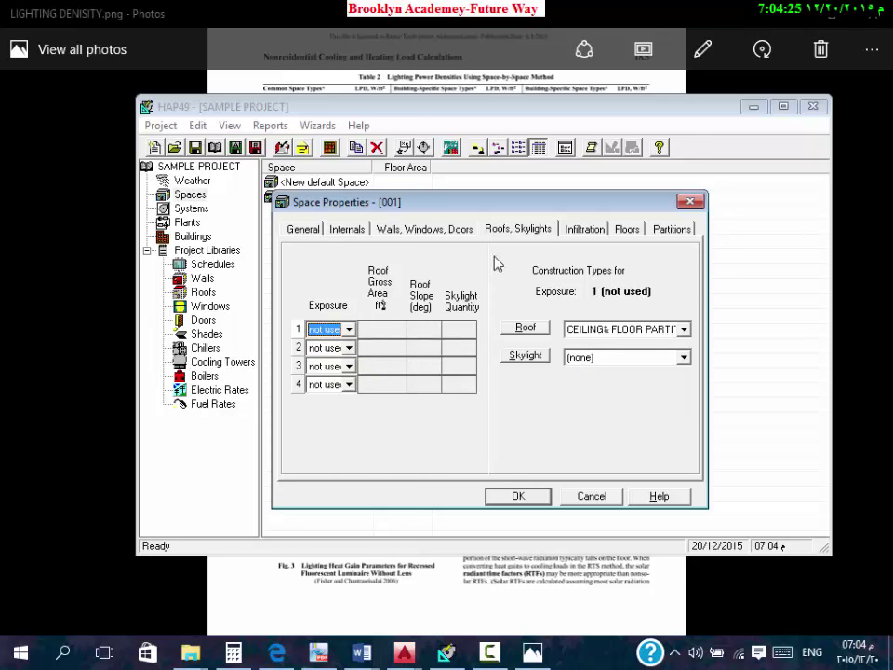
Step: Leave all infiltration rates for space 001 at 0 and set the floor type to Slab Floor Below Grade
left_click(584, 229)
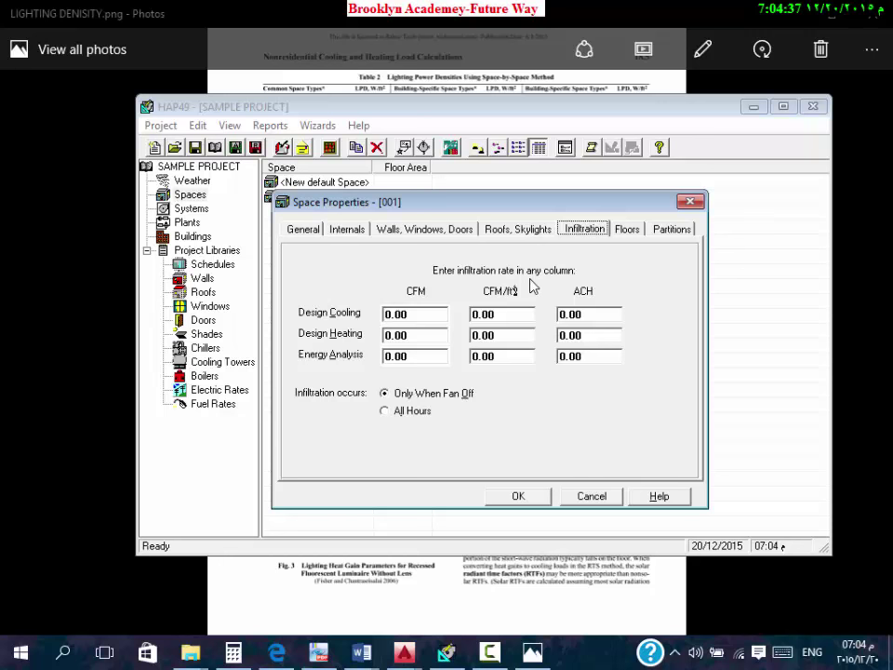
left_click(635, 229)
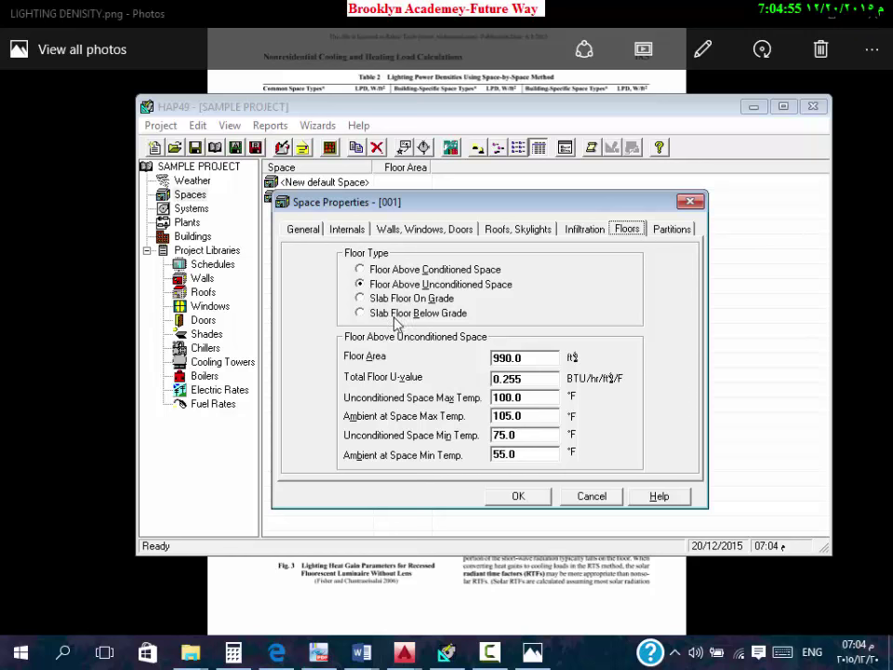
left_click(409, 313)
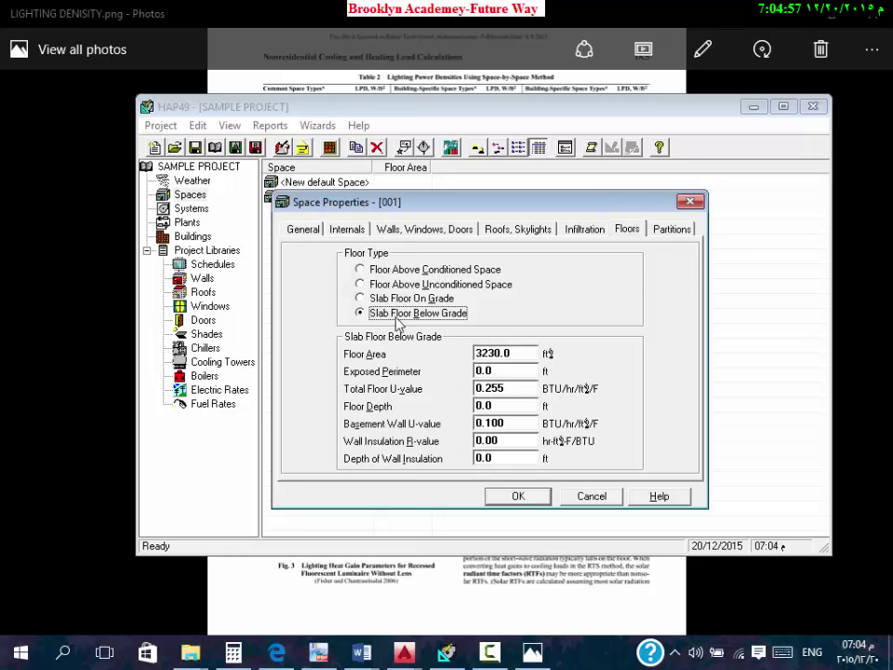
Step: Compare the floor type options for space 001 and set the type to Floor Above Unconditioned Space
left_click(400, 284)
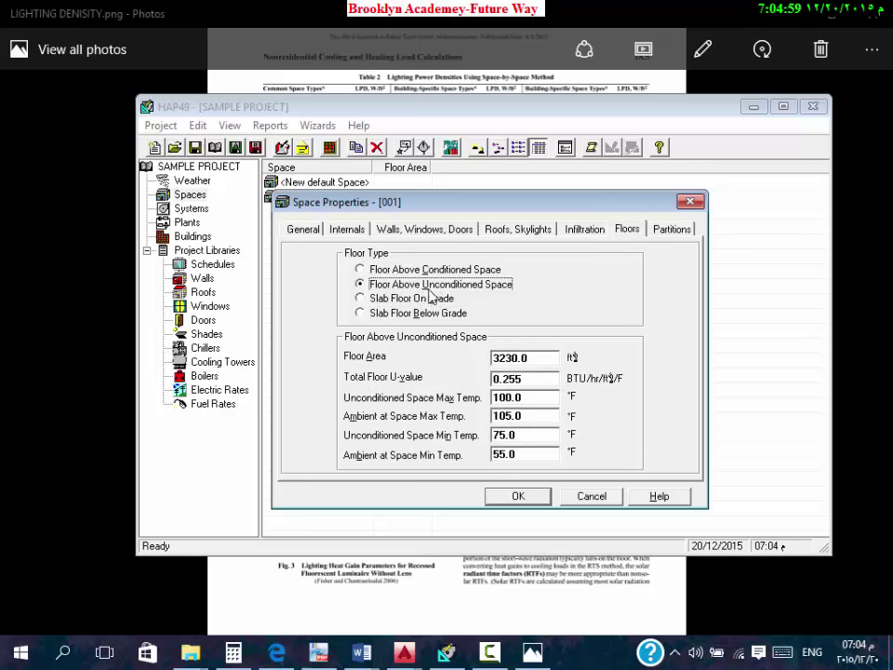
left_click(423, 299)
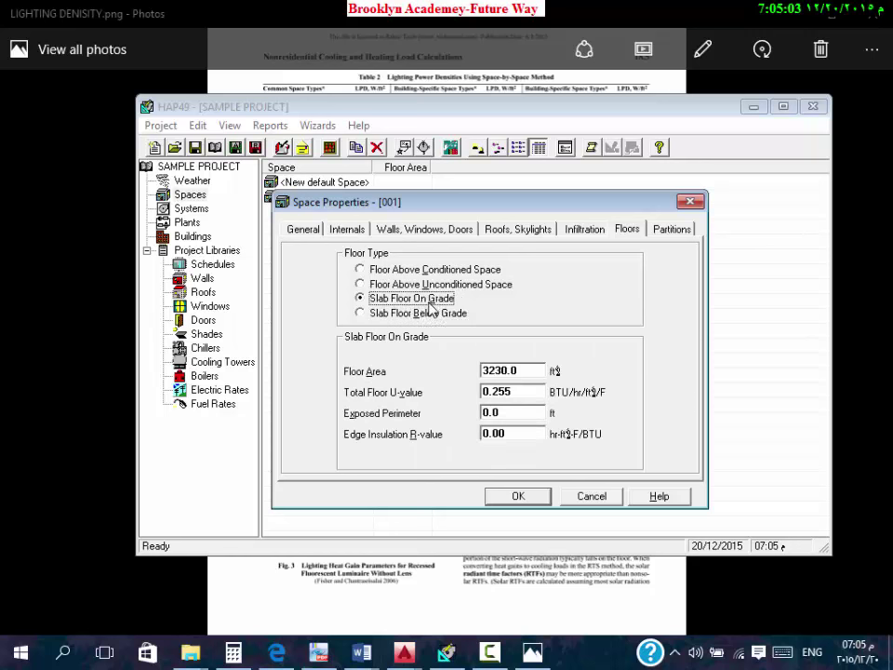
left_click(410, 287)
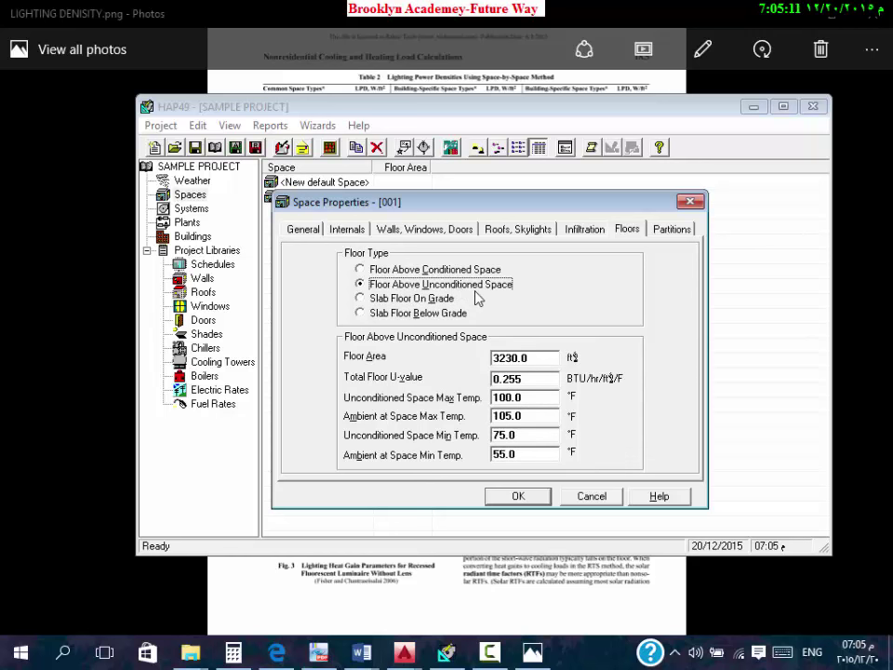
Step: Keep the floor area at 3230 ft², U-value at 0.255, maximum temperatures at 100 and 105 °F, and minimum temperatures at 75 and 55 °F
left_click(537, 359)
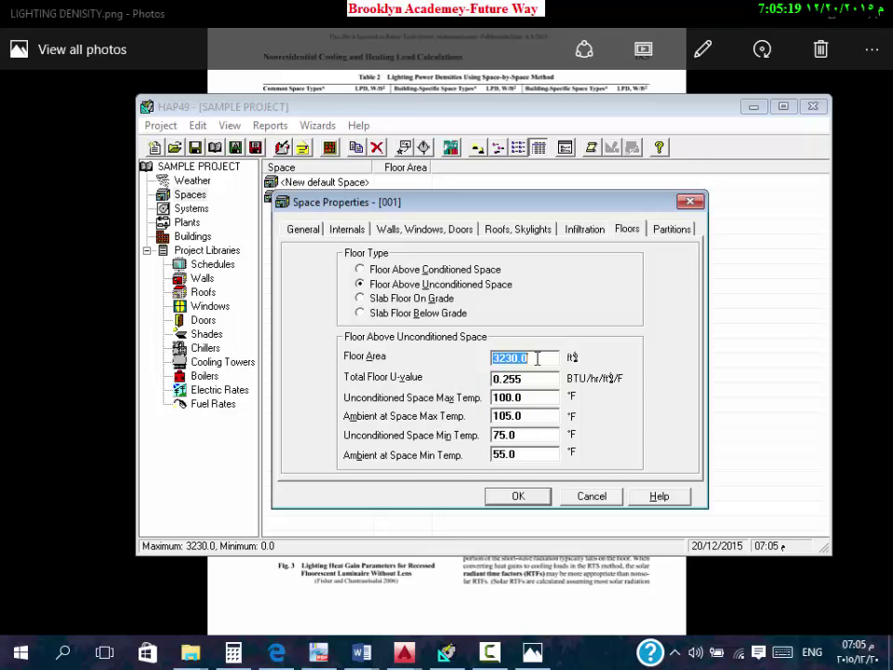
key("Tab")
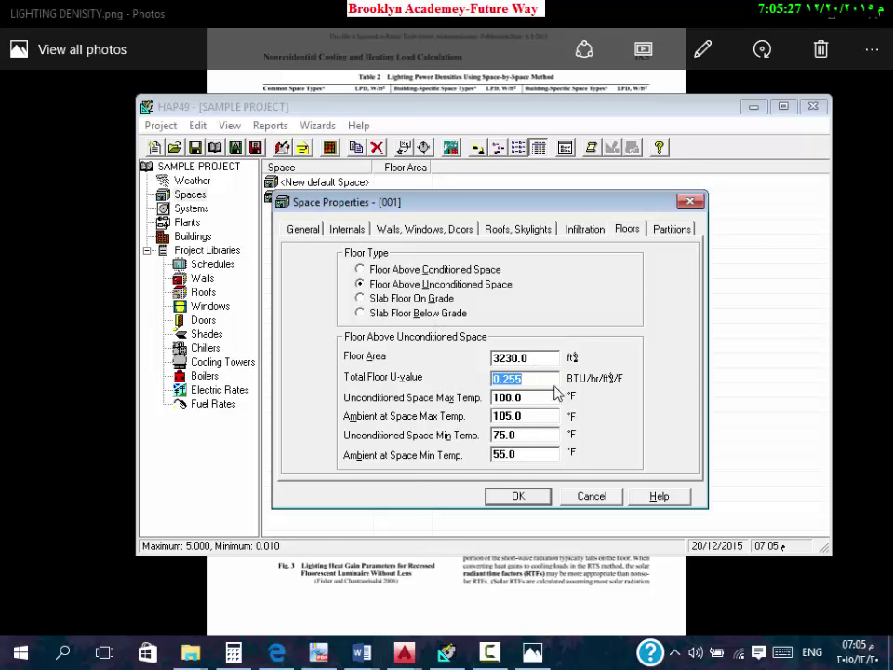
left_click(538, 402)
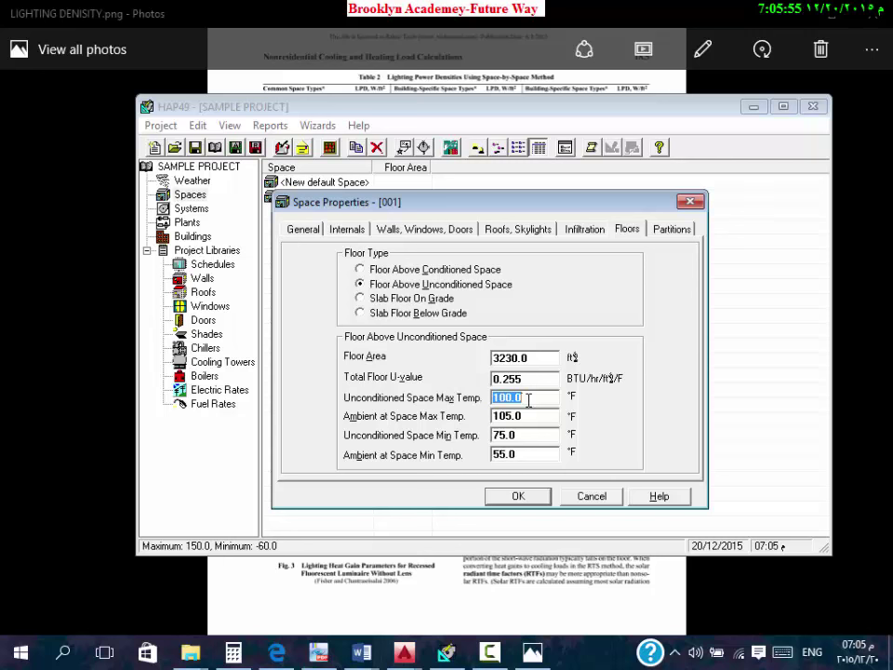
type("100.0")
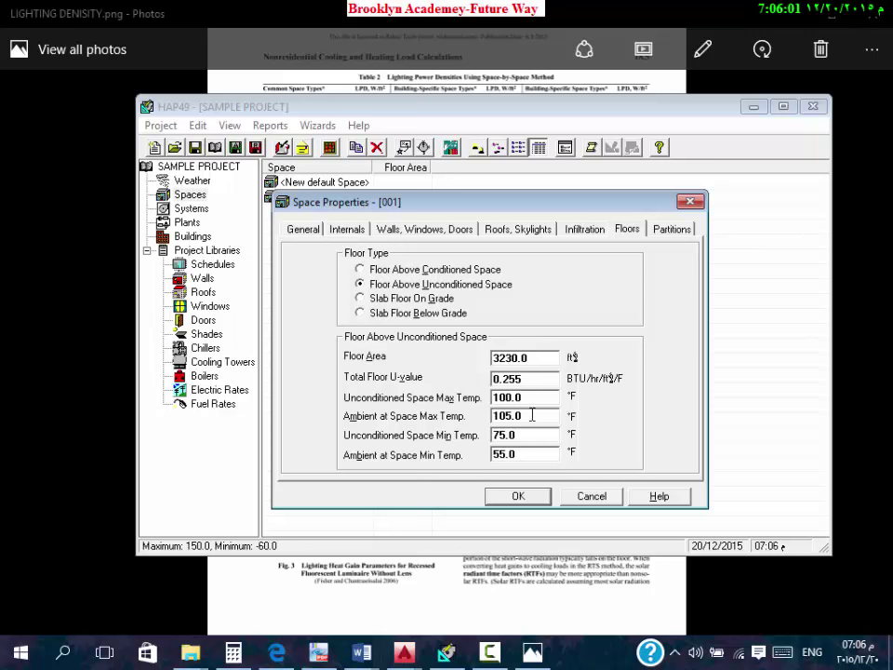
left_click(532, 419)
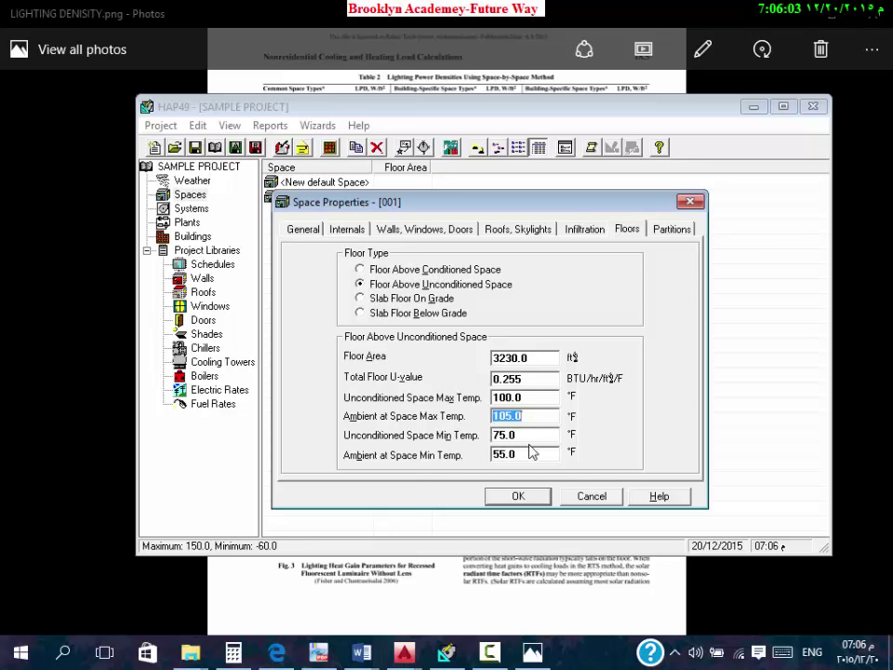
left_click(525, 434)
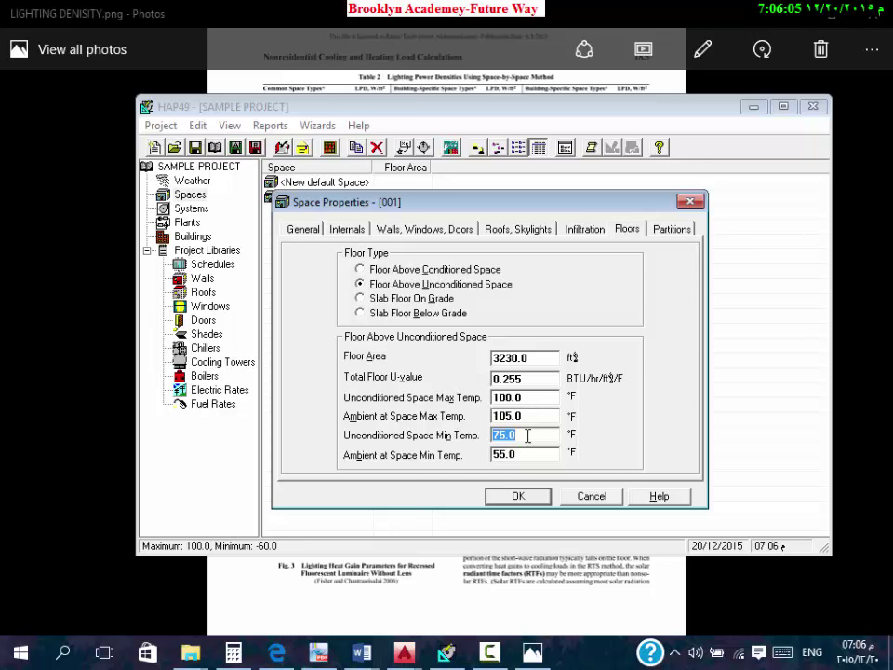
left_click(526, 455)
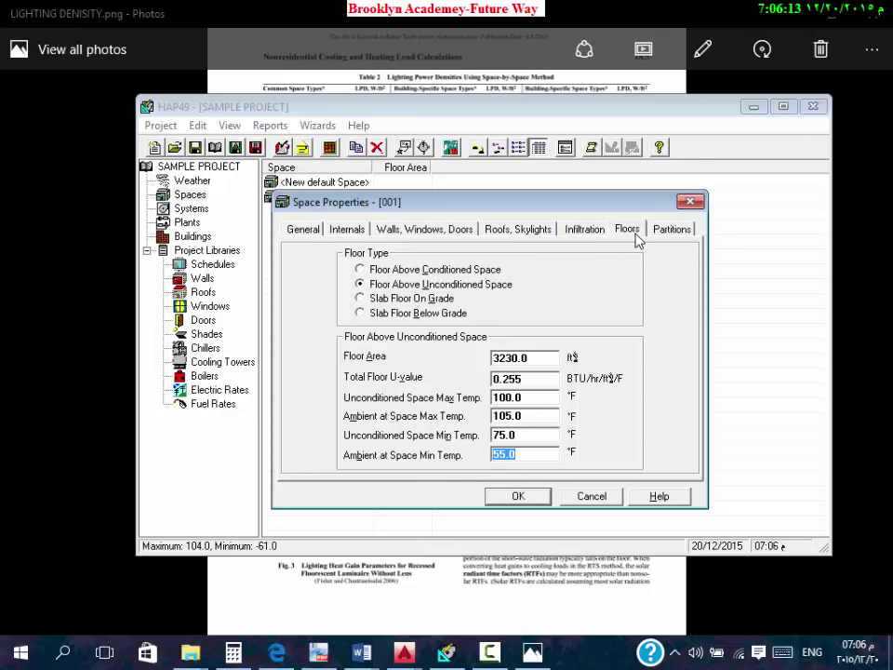
Step: Check the ceiling partition area in the Word table and set Partition 1 in HAP to 3230 ft², keeping its 0.255 U-value
left_click(665, 233)
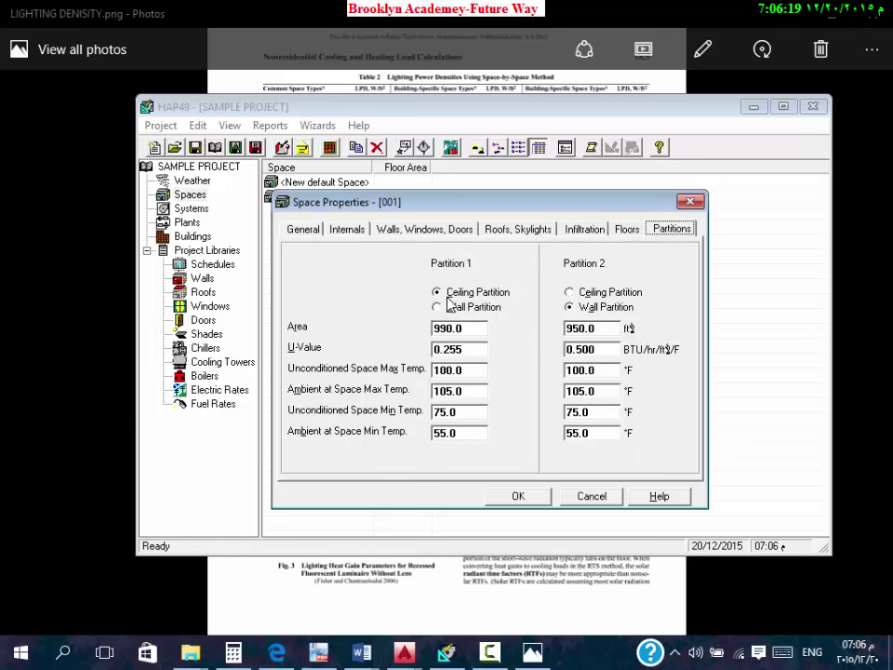
key("Tab")
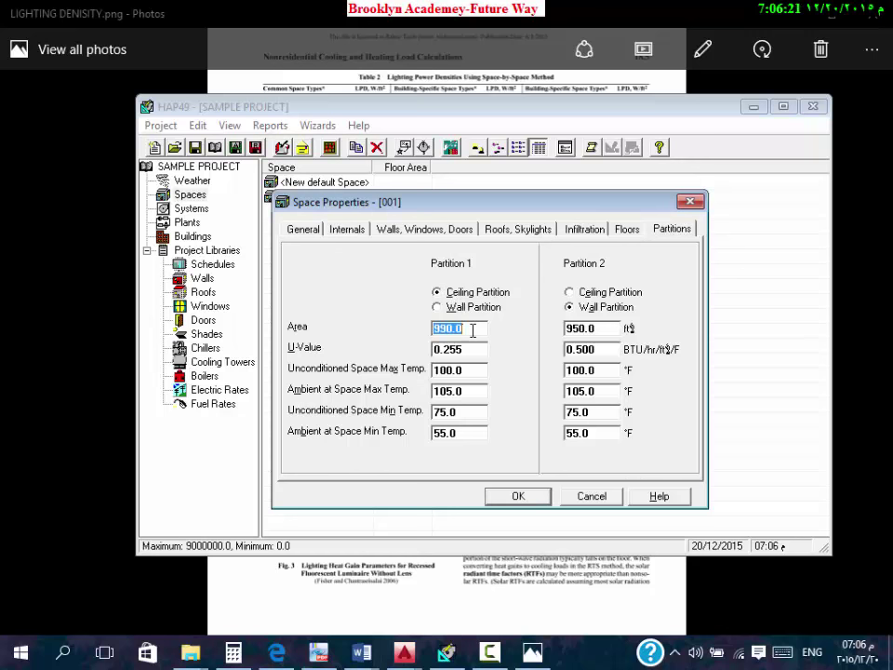
left_click(367, 653)
left_click(408, 609)
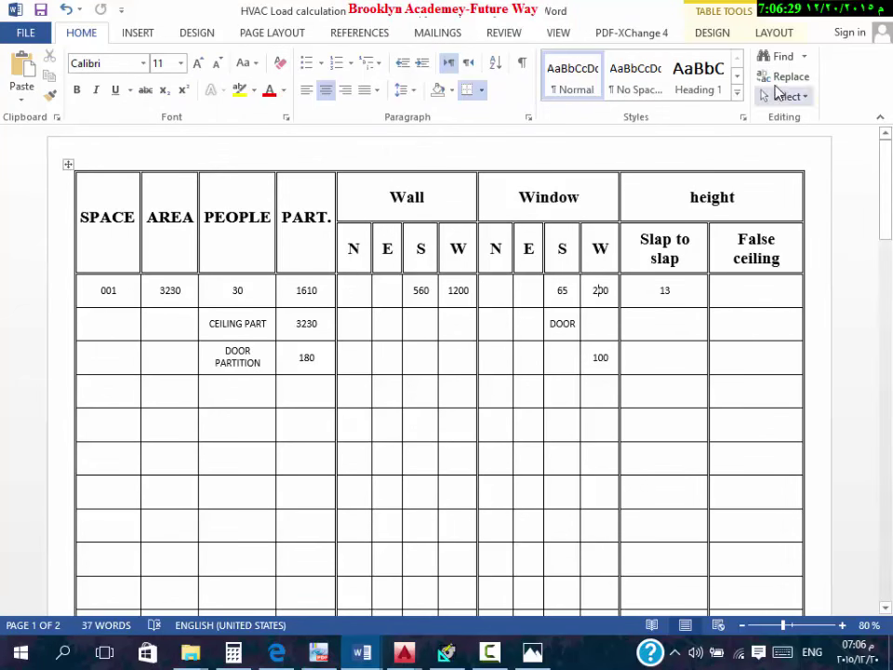
key("alt+Tab")
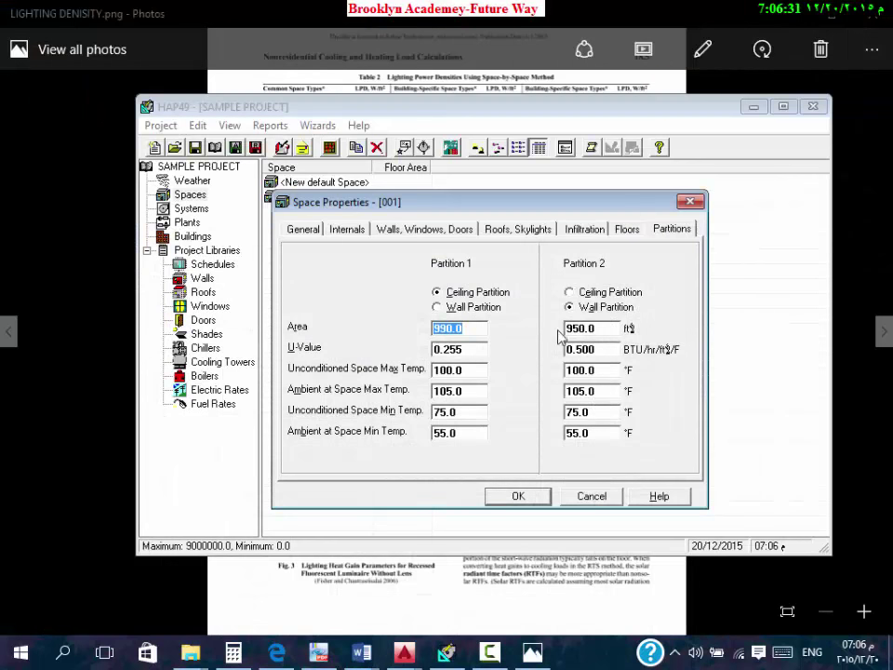
type("3230")
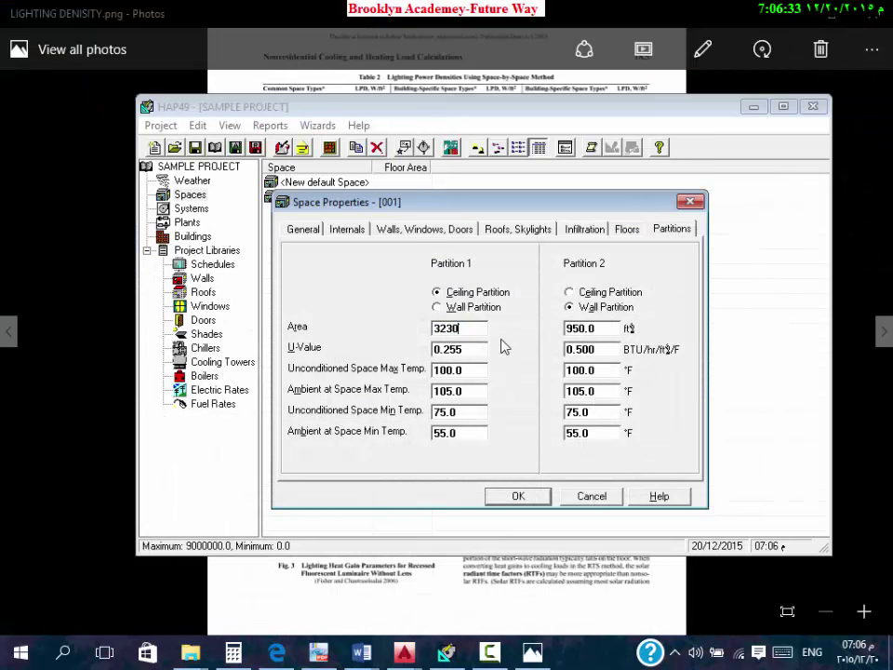
double_click(465, 350)
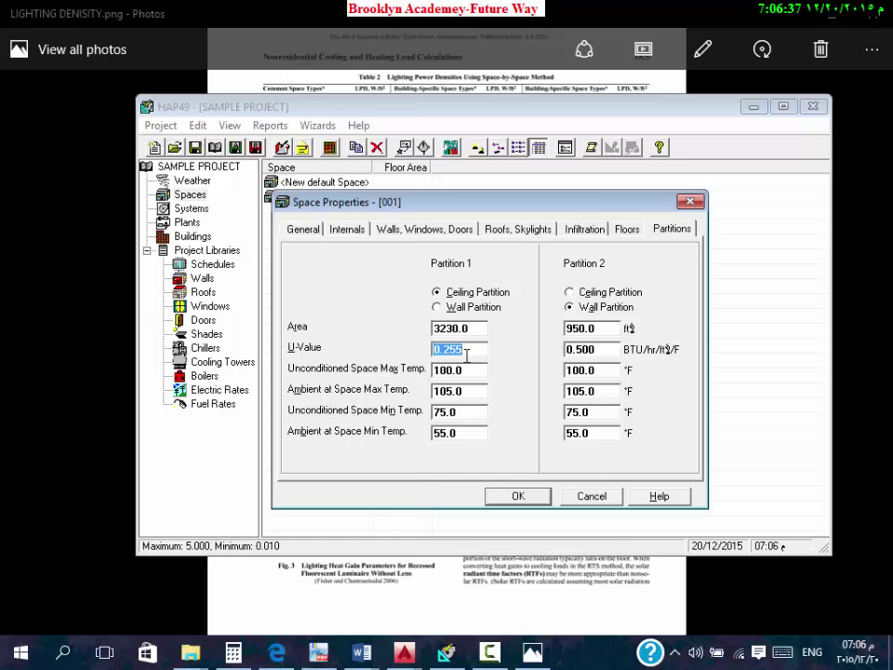
double_click(465, 370)
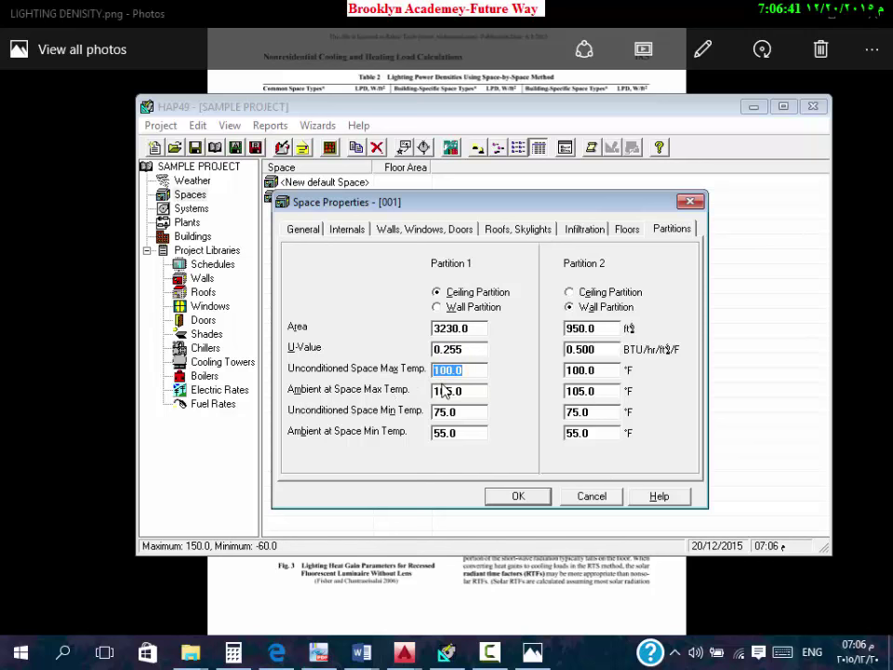
Step: Keep Partition 2 as a wall partition, look up its areas in the Word table, and add 180 and 1610 in Calculator
left_click(582, 308)
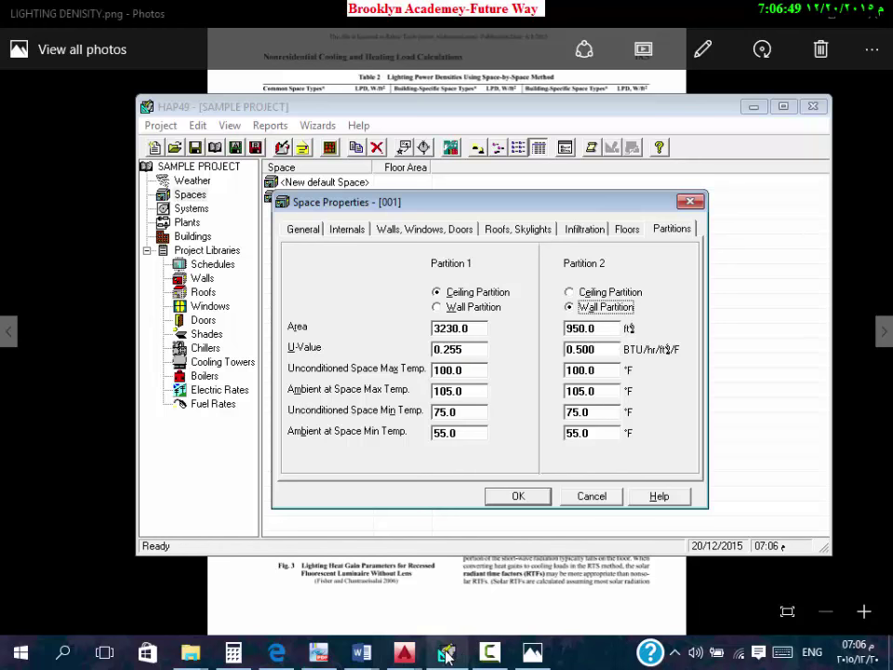
mouse_move(362, 651)
left_click(421, 617)
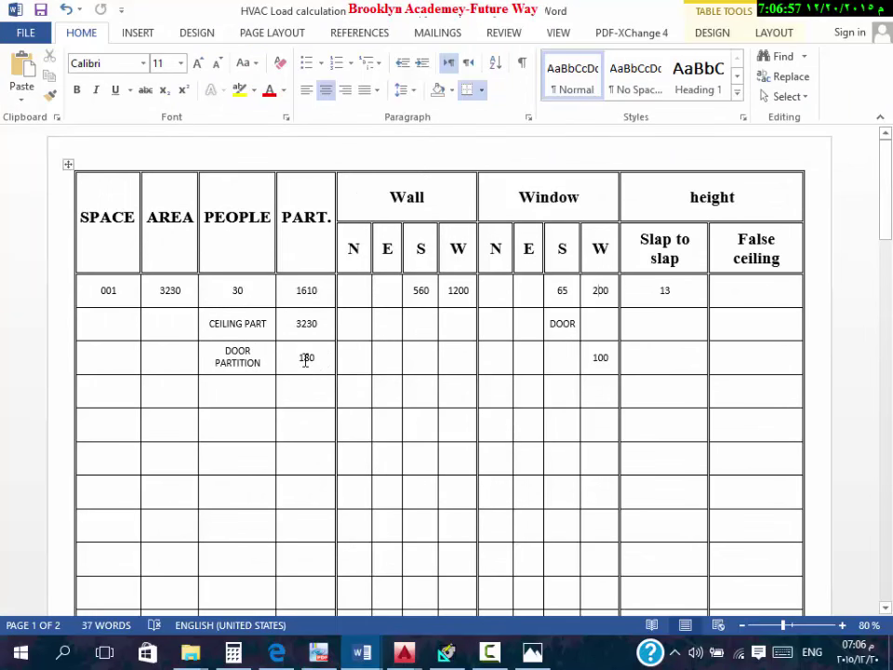
left_click(235, 654)
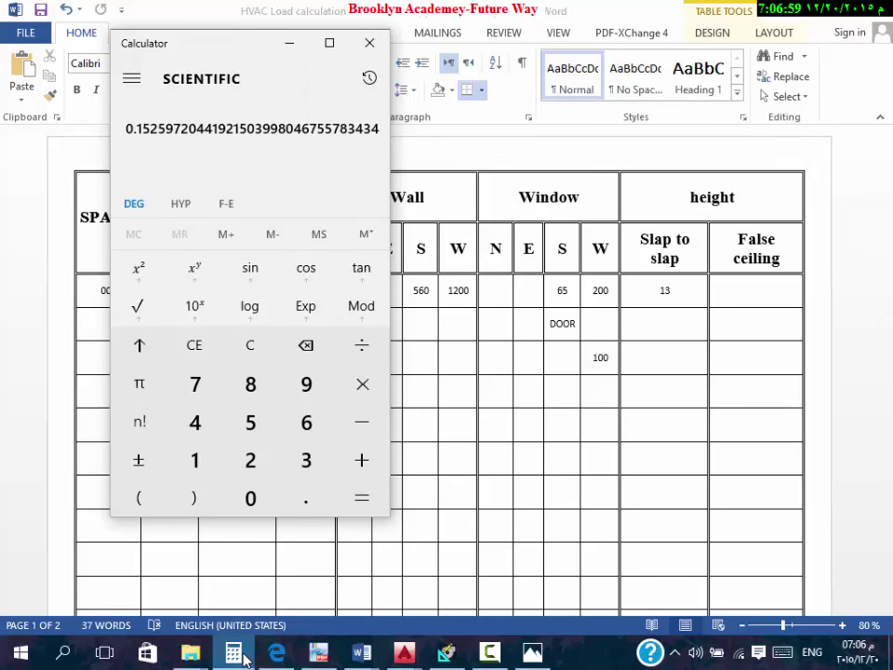
left_click_drag(207, 42, 611, 67)
type("180+1610")
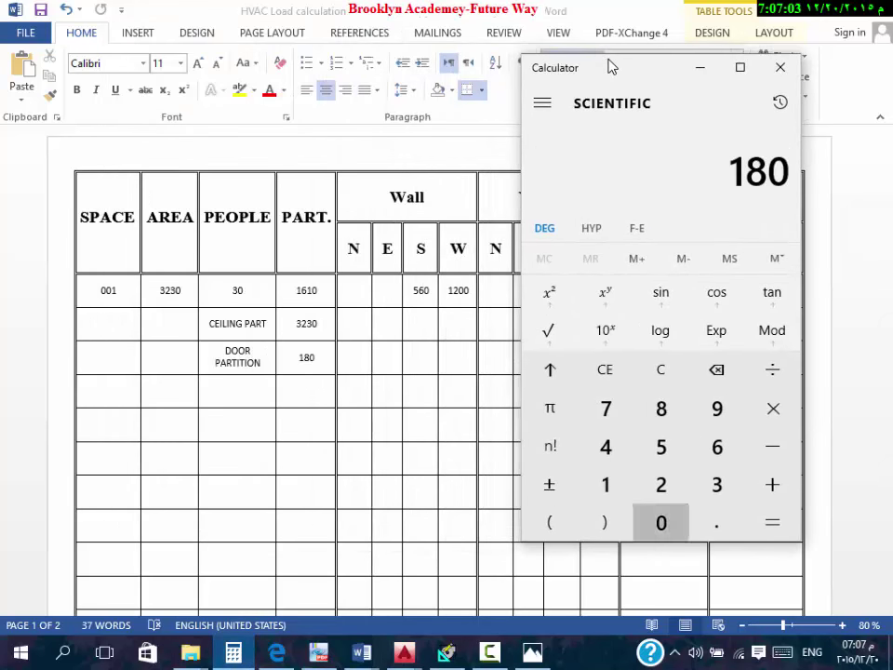
key("Return")
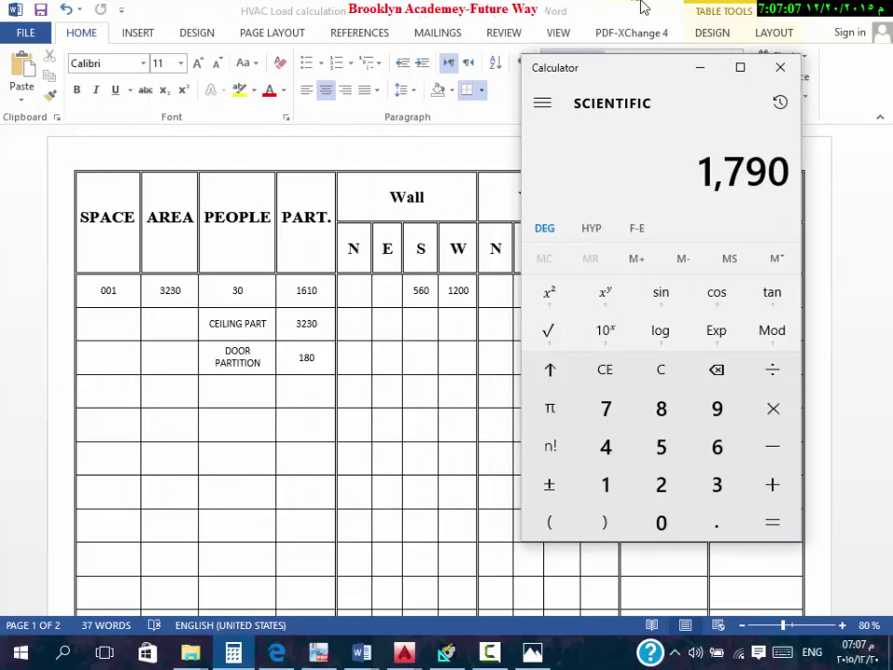
Step: Set Partition 2's area in HAP to 1800 ft² with U-value 0.500, and close the properties of space 001 without confirming
left_click(446, 651)
left_click(607, 326)
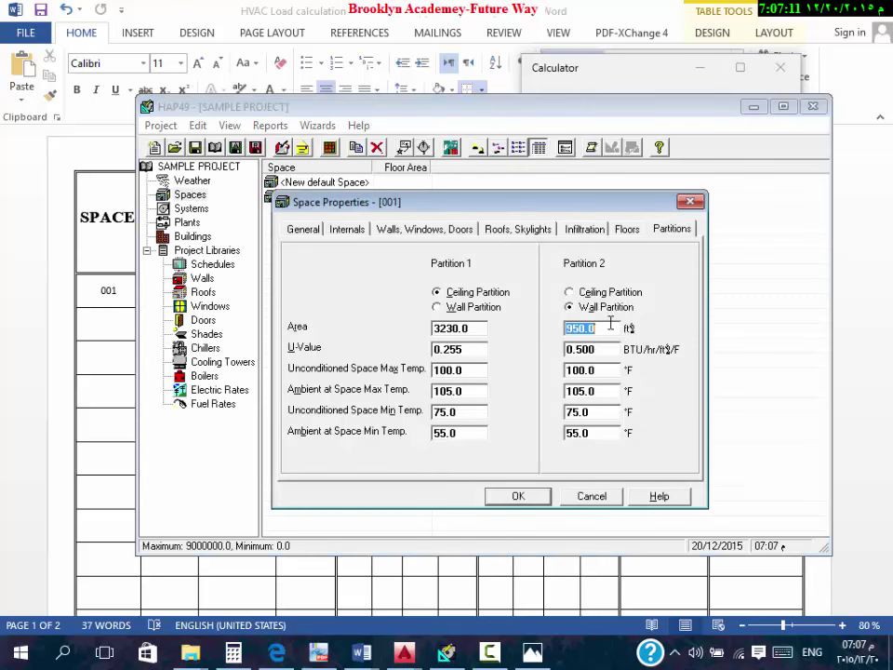
type("1800")
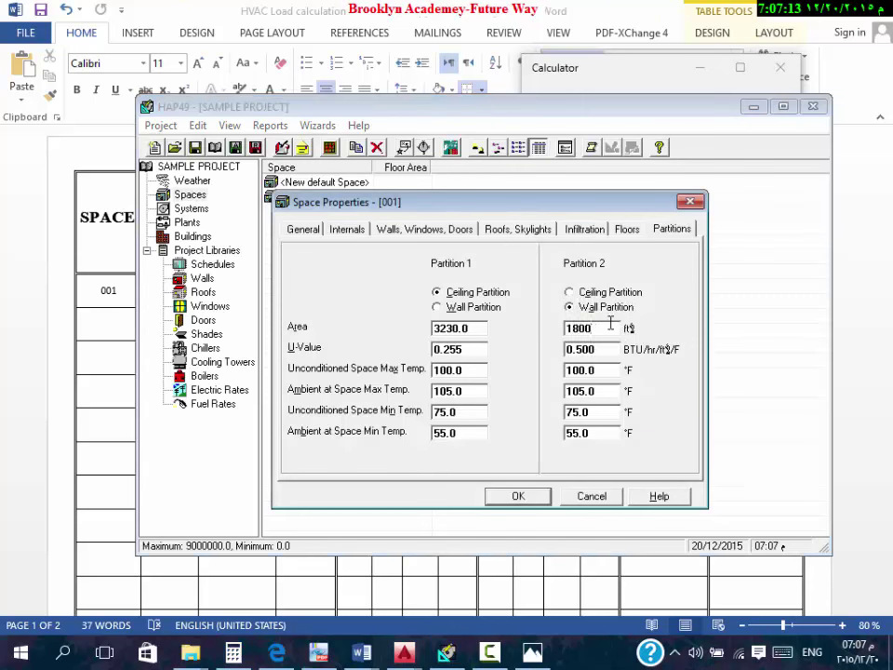
left_click(603, 349)
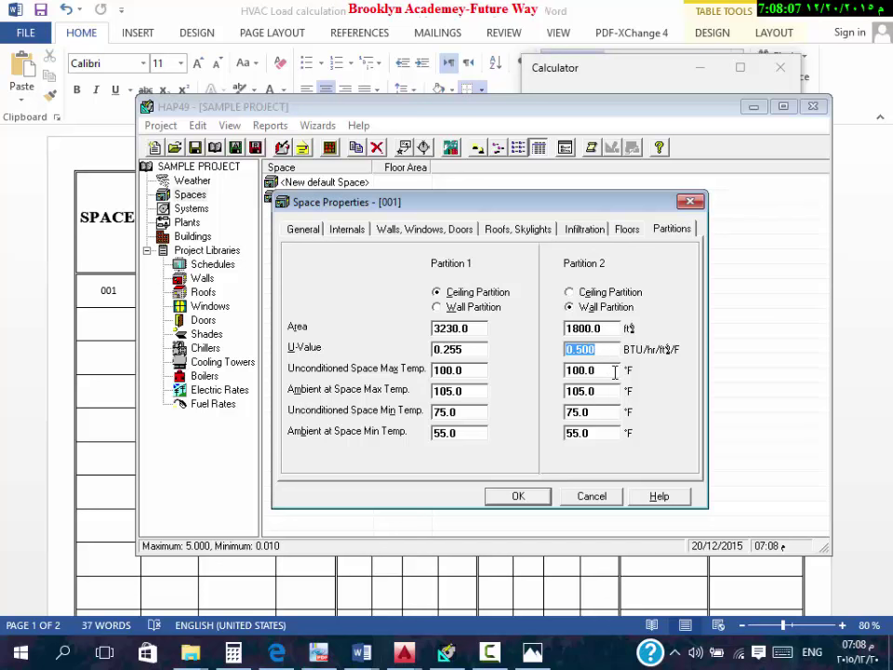
left_click(614, 371)
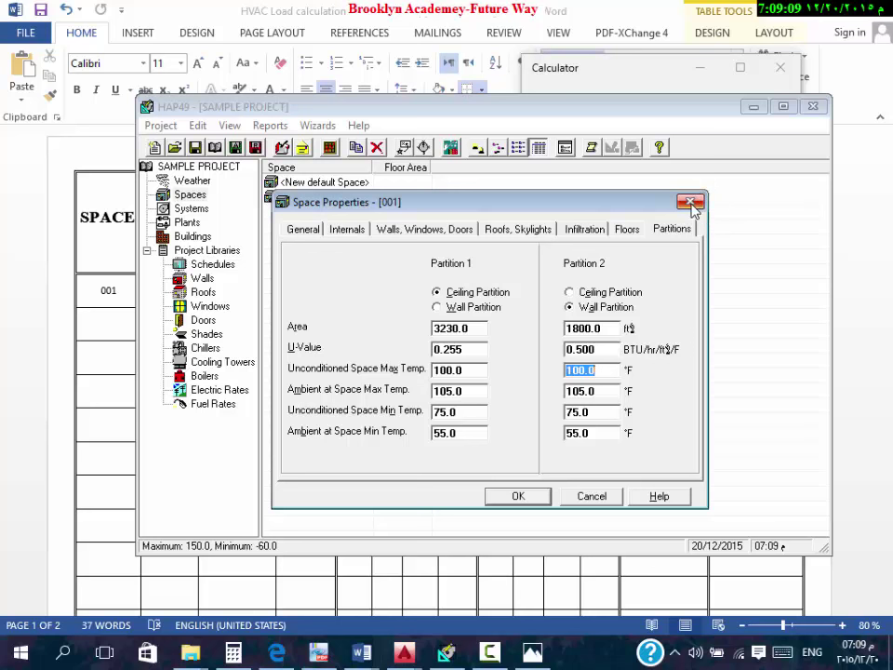
left_click(690, 203)
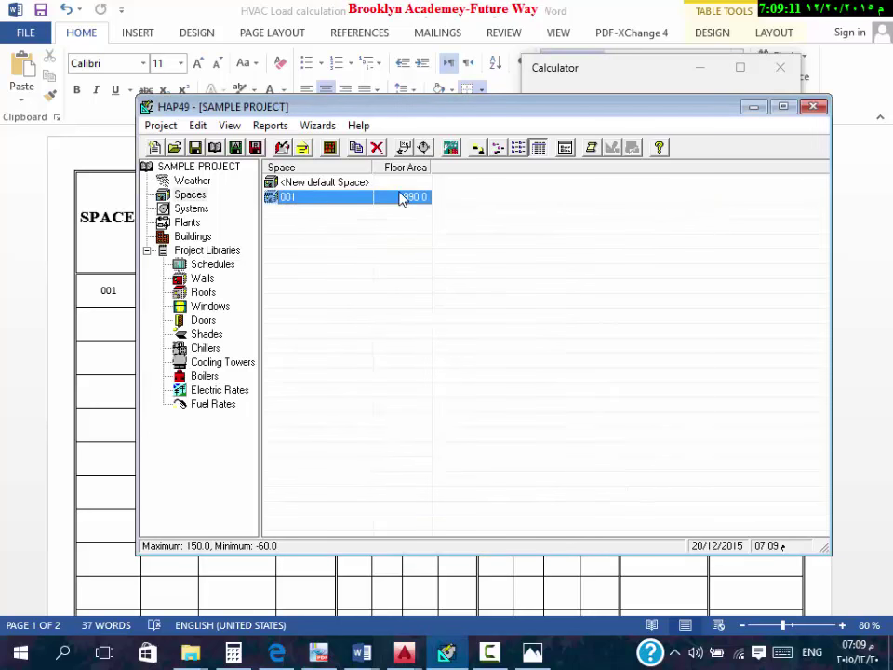
double_click(403, 196)
left_click_drag(229, 18, 585, 133)
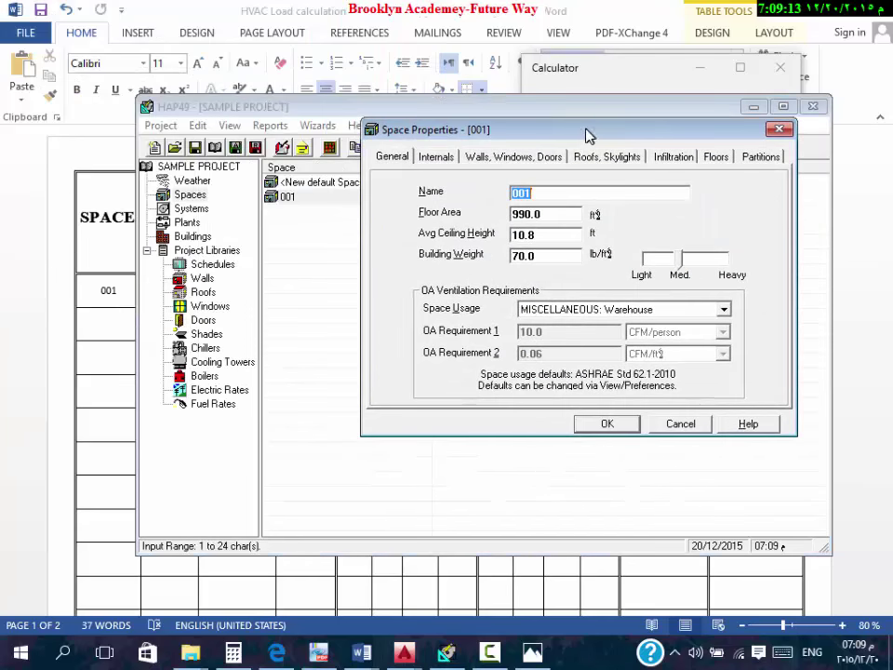
key("Escape")
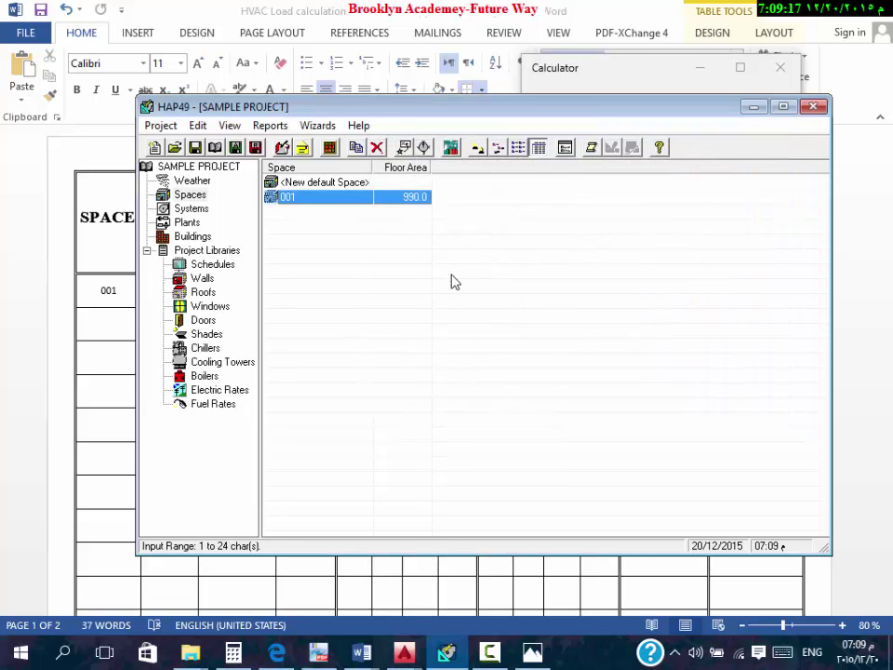
Step: Reopen the properties of space 001 and set its floor area to 3230 ft² and average ceiling height to 13 ft
double_click(381, 196)
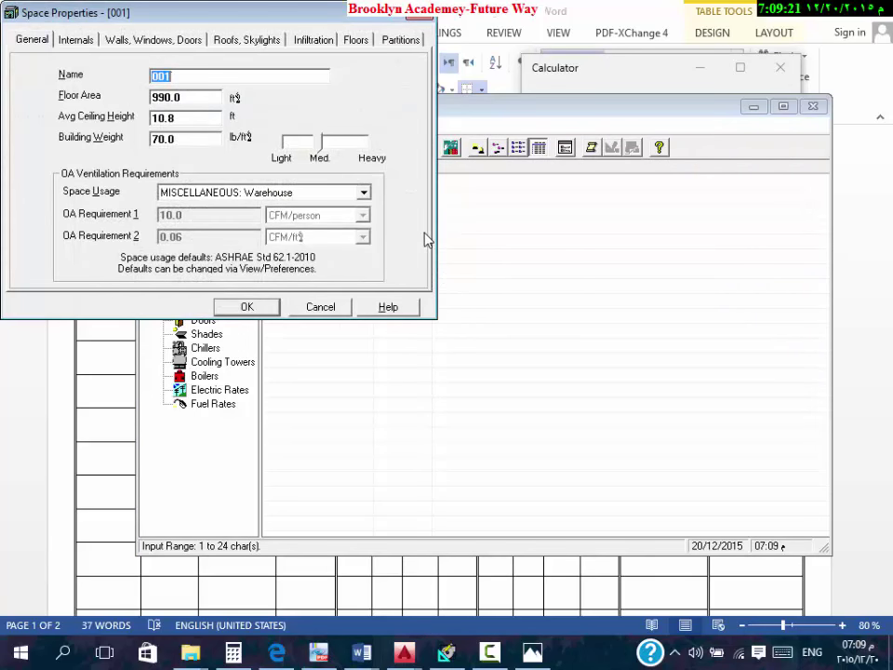
left_click_drag(182, 13, 560, 186)
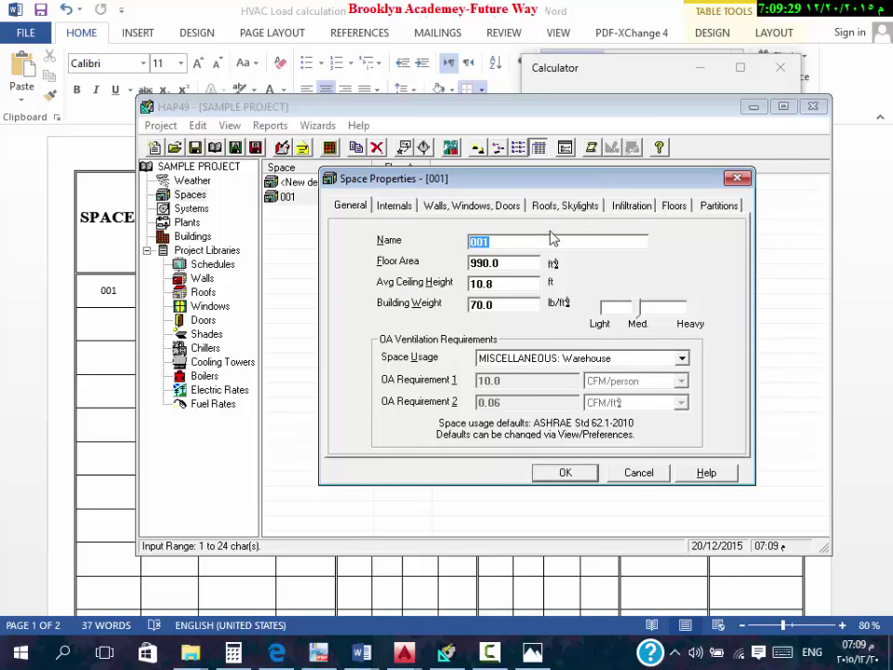
left_click(514, 264)
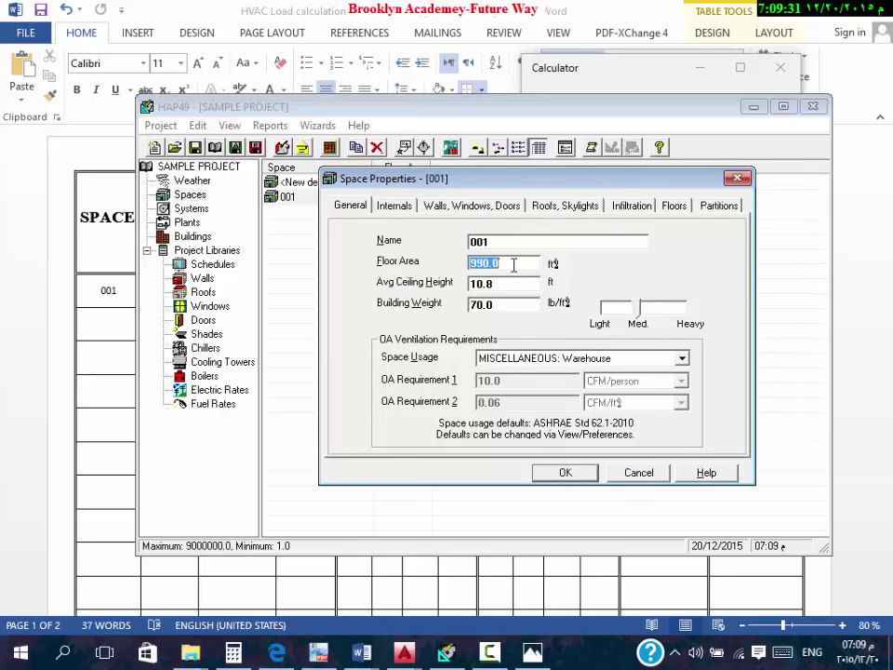
type("32")
key("BackSpace")
type("230")
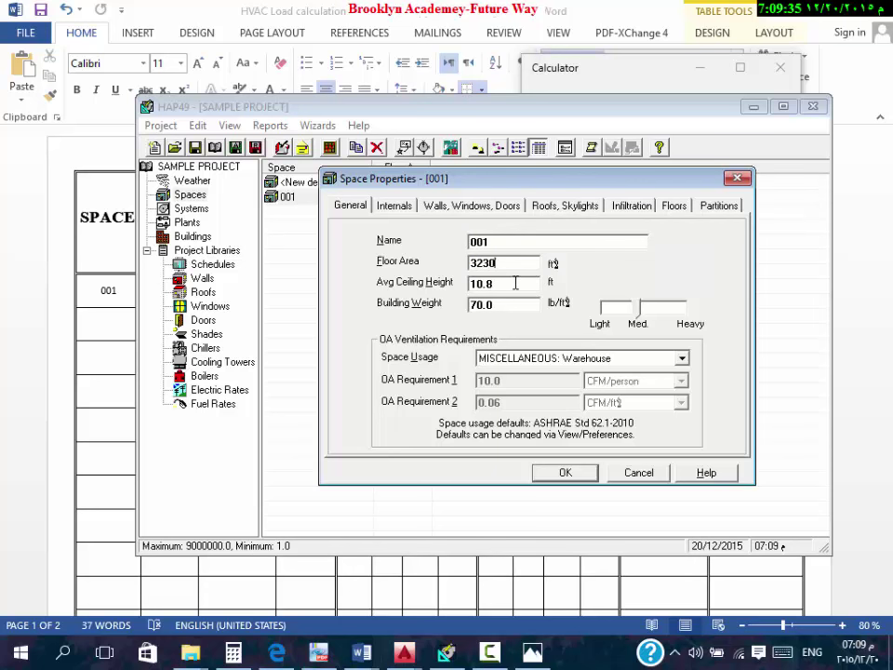
key("Tab")
type("13")
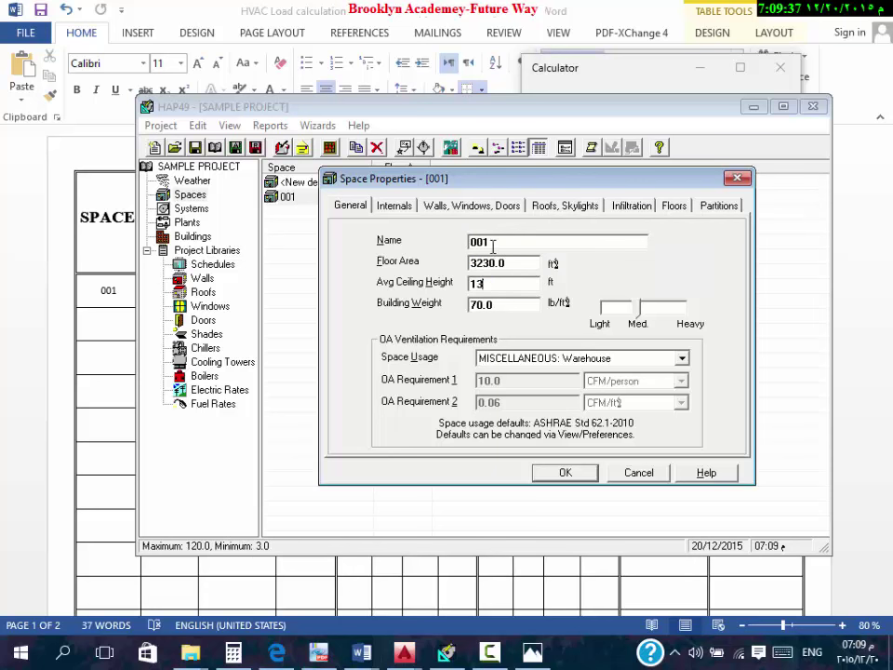
Step: Set the occupancy of space 001 to 30 people in its internal loads
left_click(399, 206)
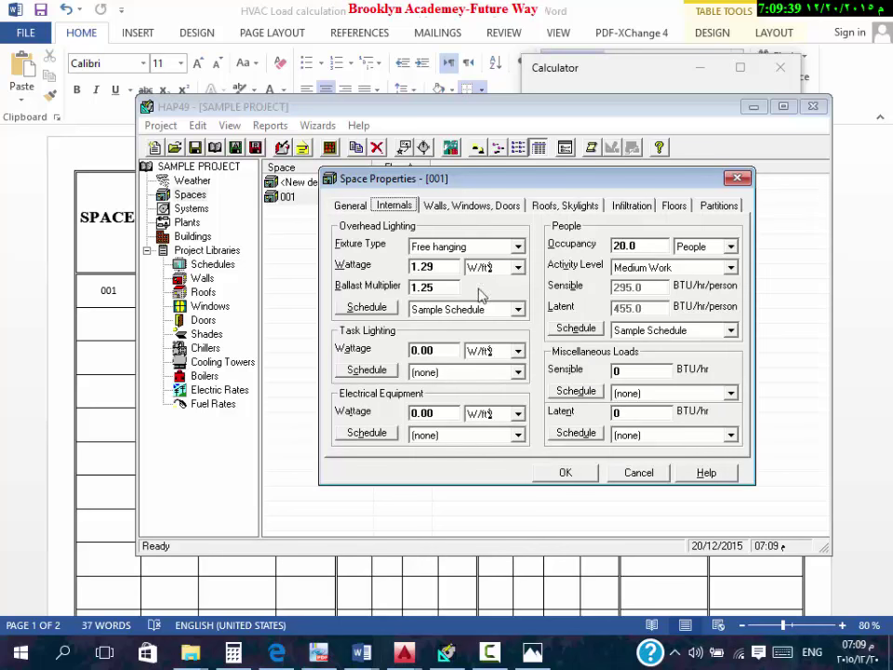
left_click(654, 249)
type("30")
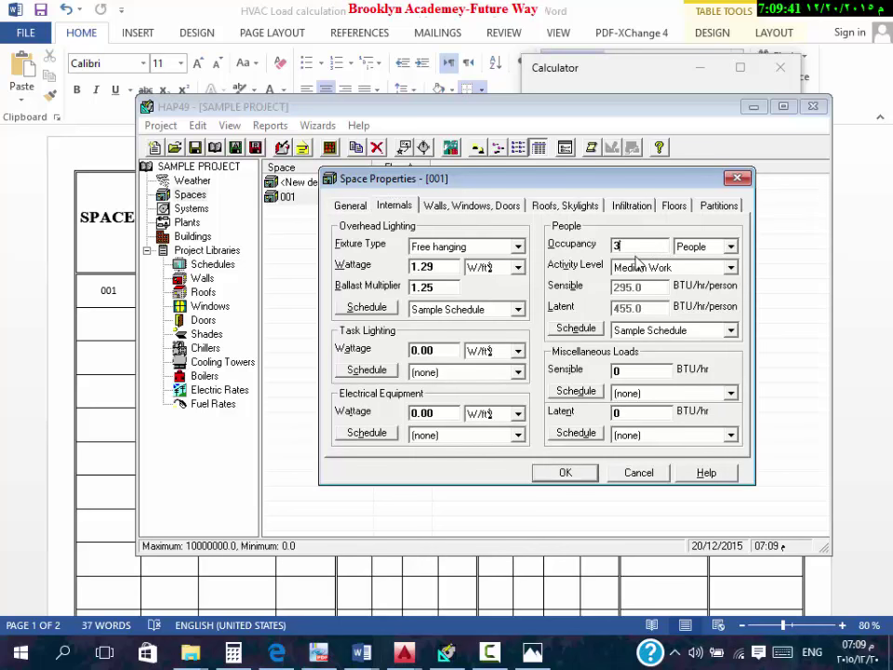
Step: Set the south wall to 650 ft² with 65 of Window 1, and the west wall to 1200 ft² with 200 of Window 1
left_click(510, 206)
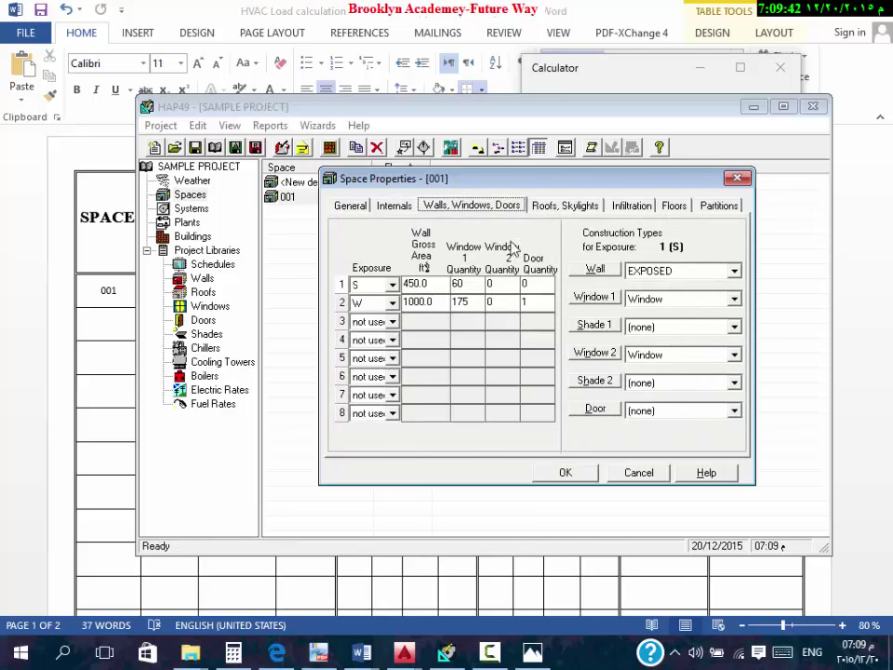
left_click(423, 302)
type("1200")
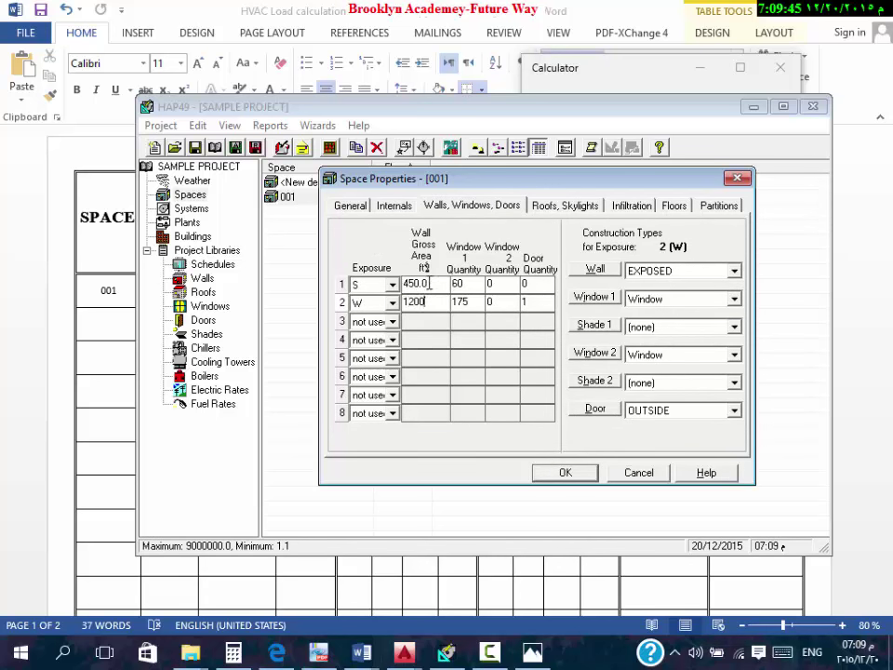
left_click(433, 284)
type("650")
left_click(456, 284)
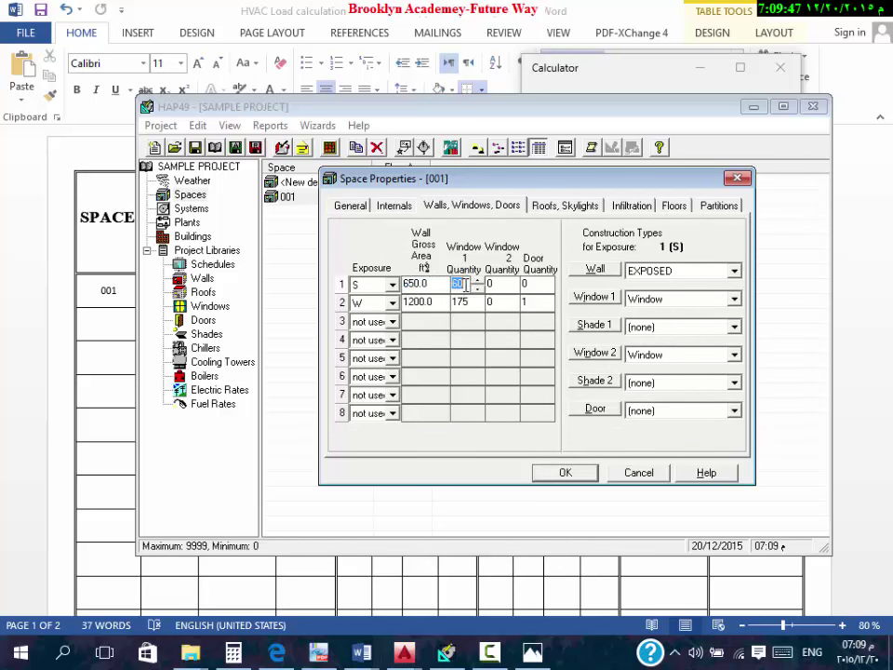
left_click(470, 302)
type("200")
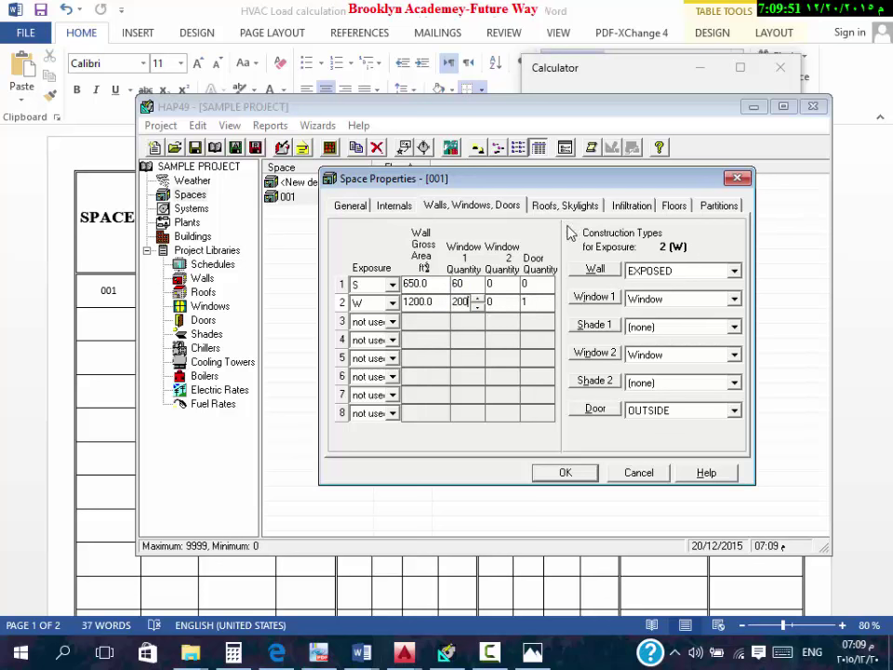
left_click(460, 284)
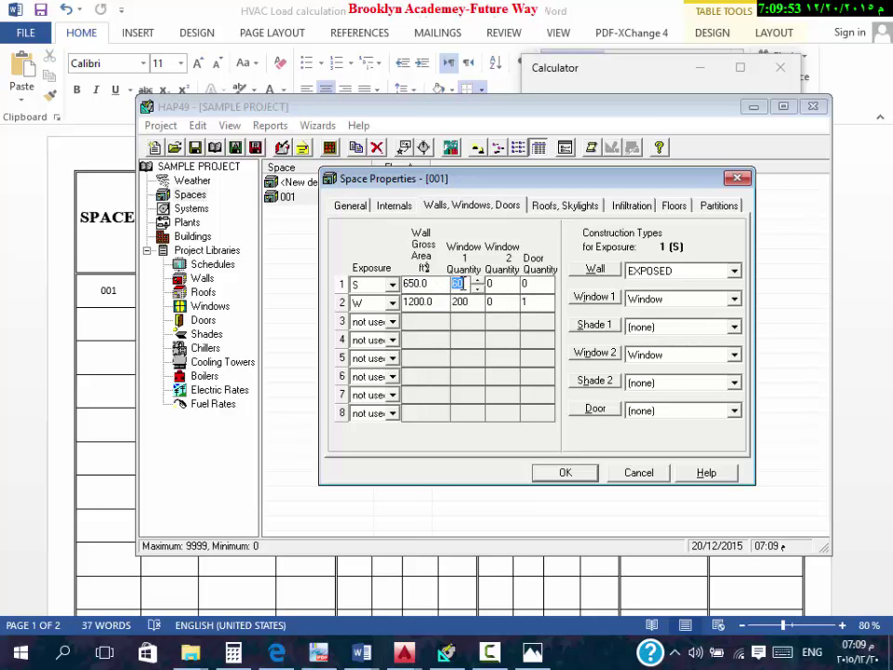
type("65")
Step: Set the area of the floor above unconditioned space to 3230 ft² and go to the partition data
left_click(588, 206)
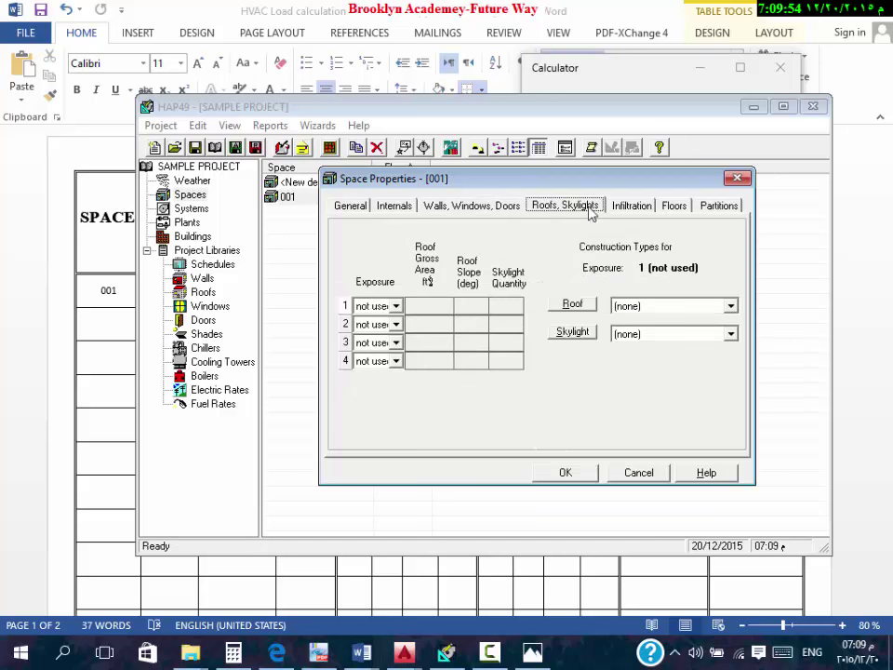
left_click(651, 206)
left_click(672, 208)
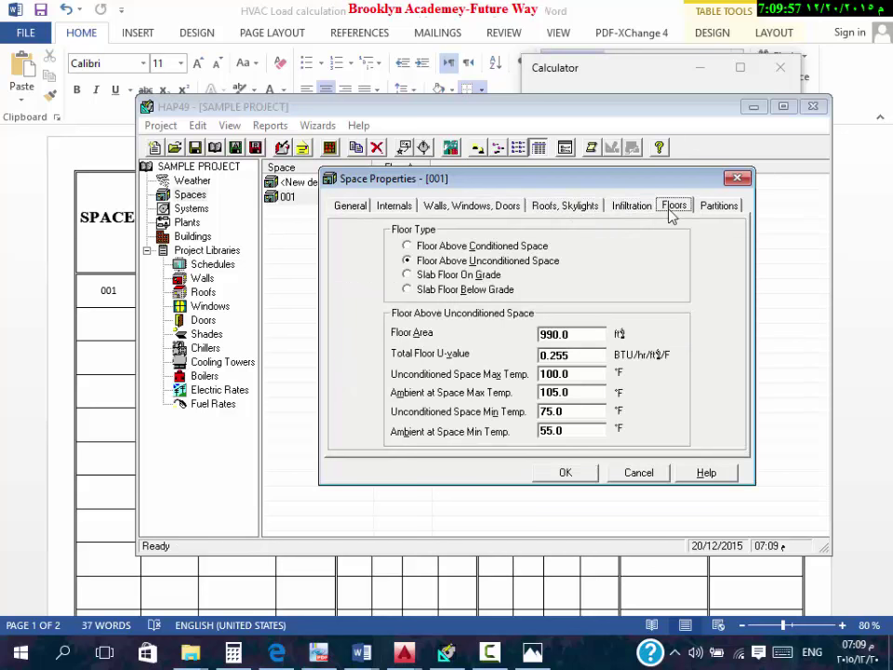
double_click(574, 335)
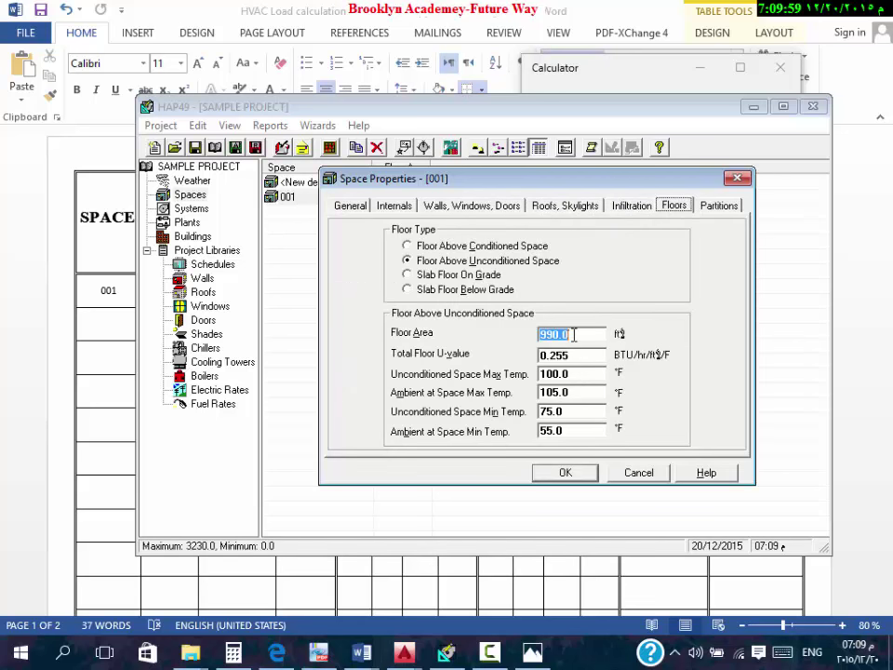
type("322")
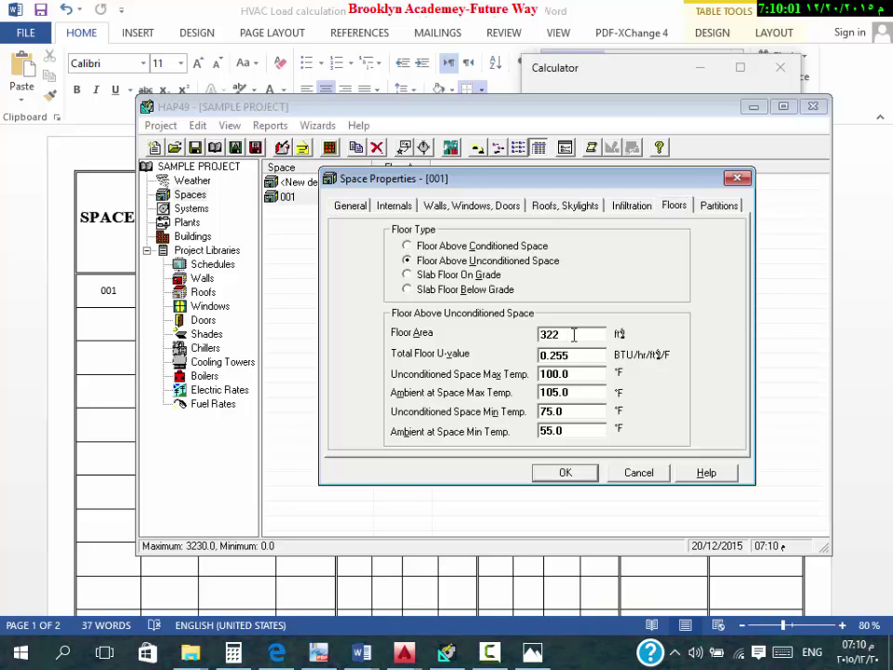
key("BackSpace")
type("30")
left_click(720, 206)
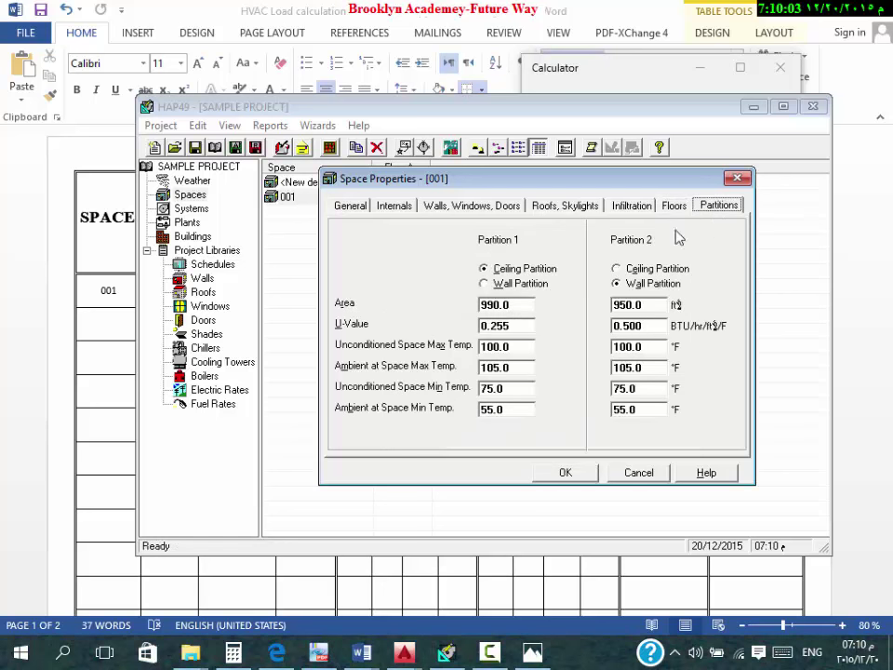
double_click(614, 305)
type("323")
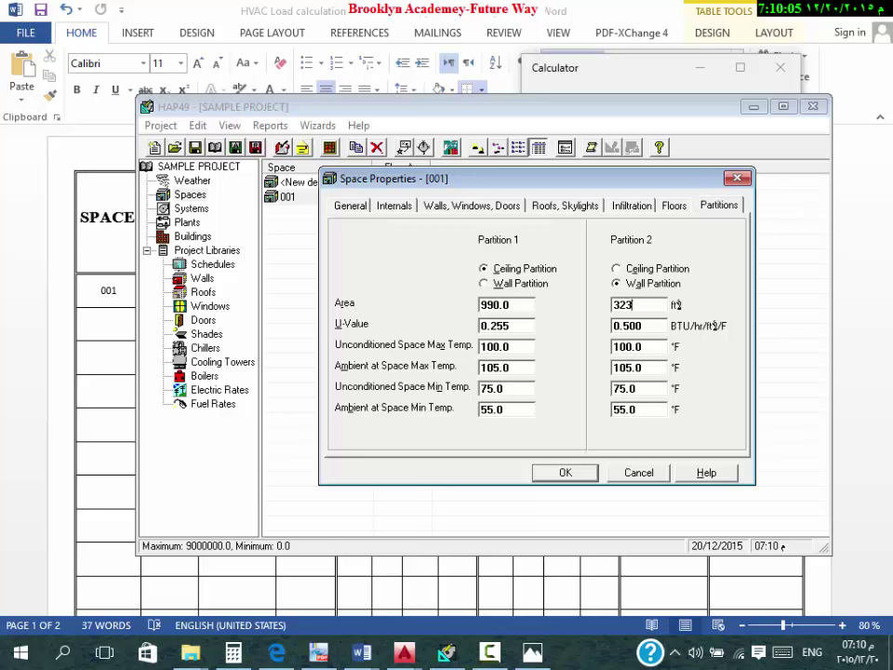
type("0")
double_click(502, 305)
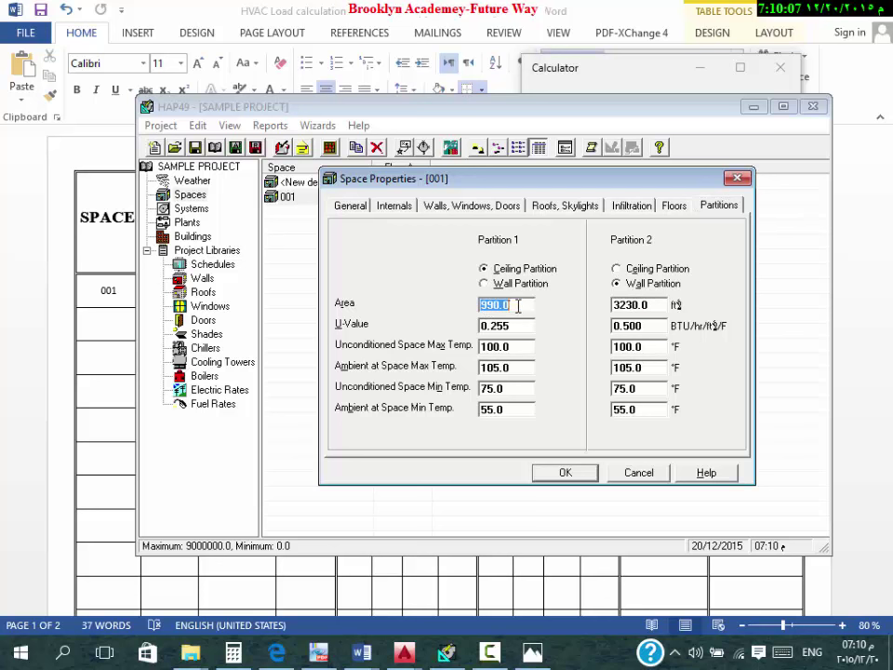
Step: Set the wall partition area to 1800 ft² and the ceiling partition area to 3230 ft², and confirm the properties of space 001
double_click(642, 305)
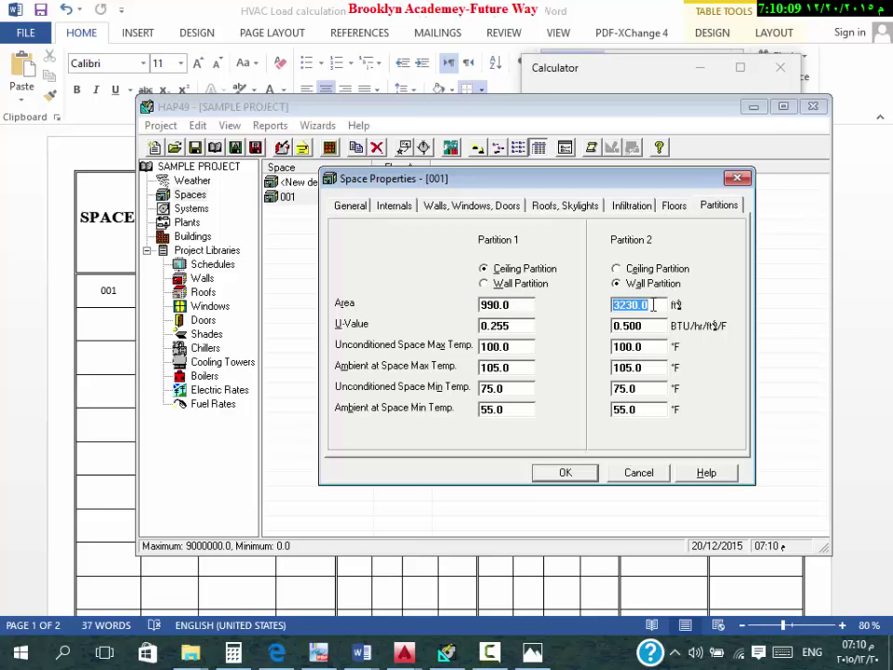
type("1800.0")
double_click(511, 303)
type("3230")
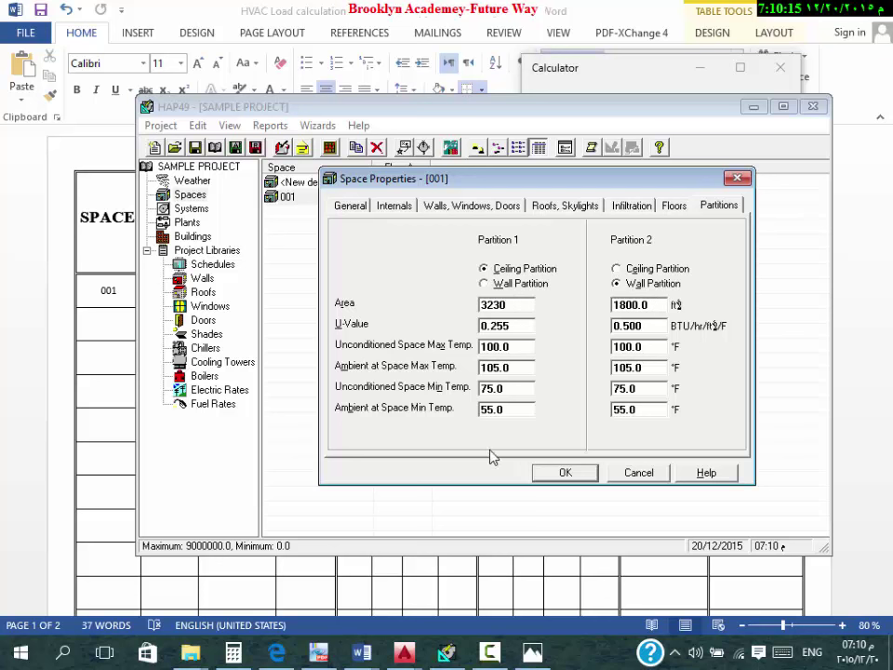
left_click(558, 472)
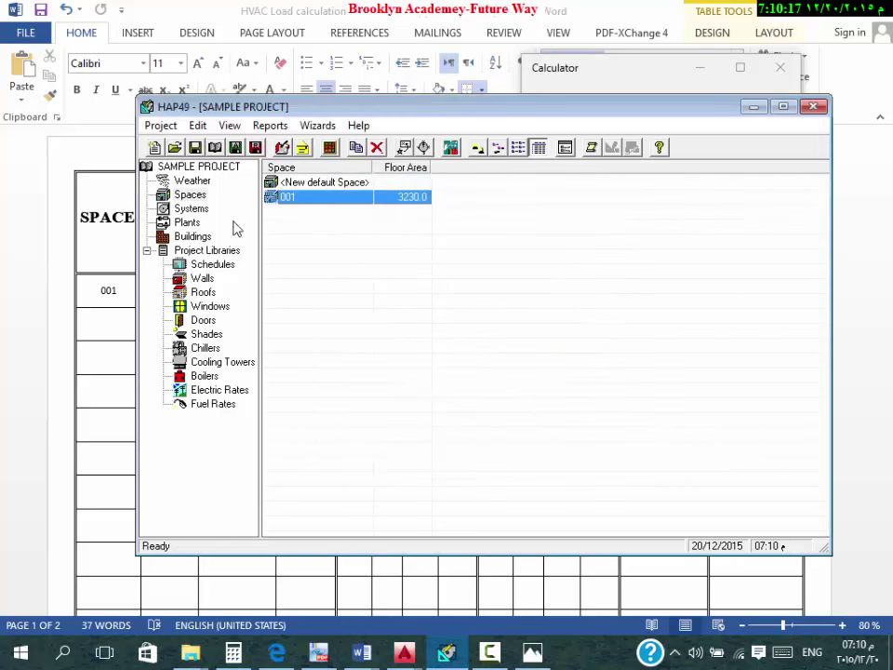
Step: Open the properties of air system 001-DX-PACK-01 and keep CAV - Single Zone as its air system type
left_click(192, 208)
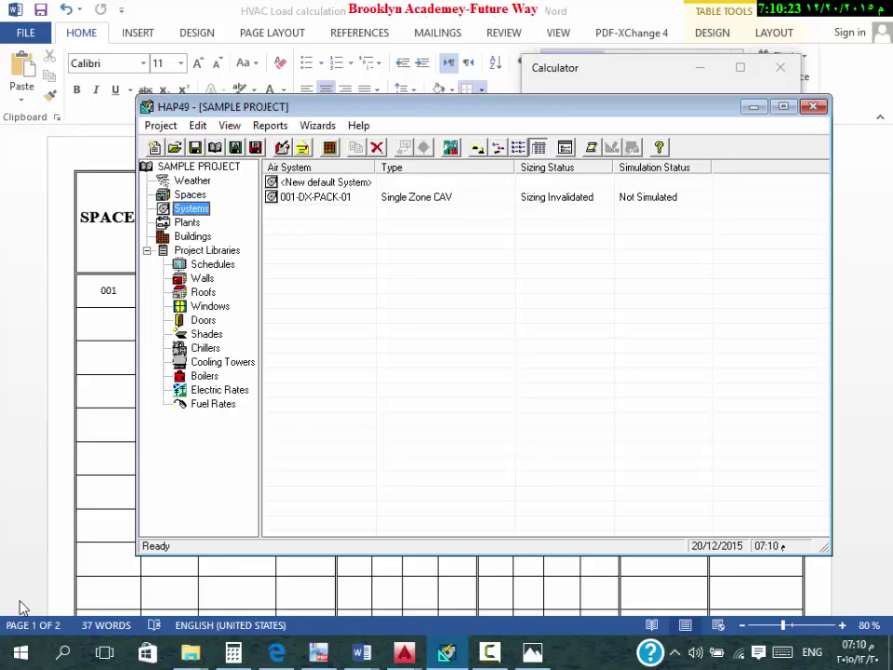
left_click(387, 206)
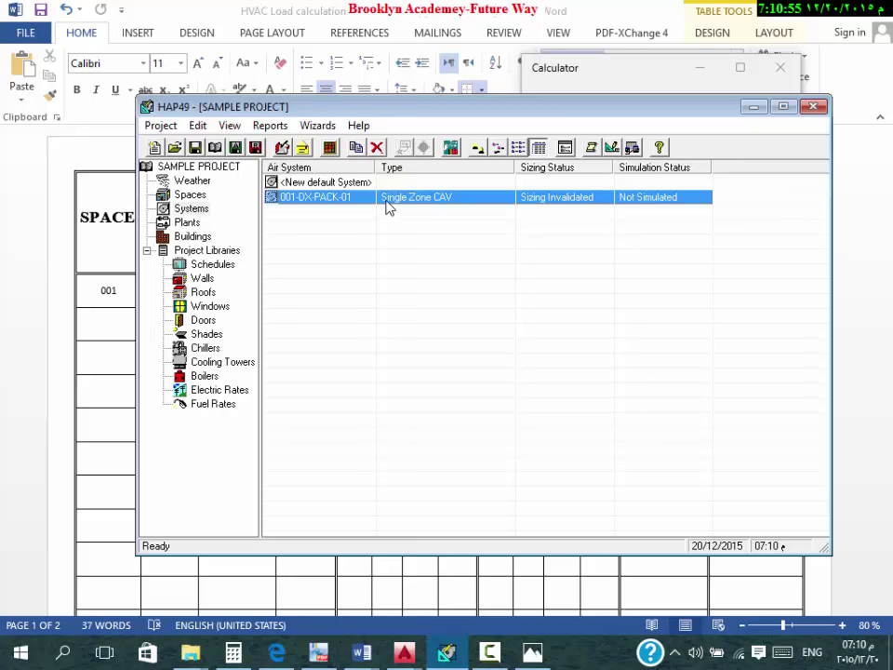
double_click(371, 199)
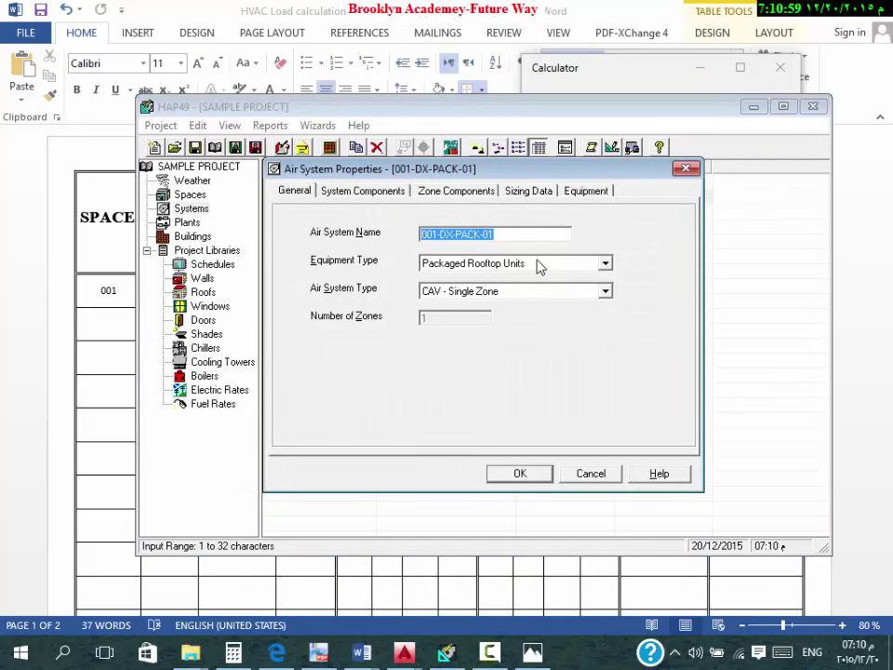
left_click(510, 290)
left_click(500, 308)
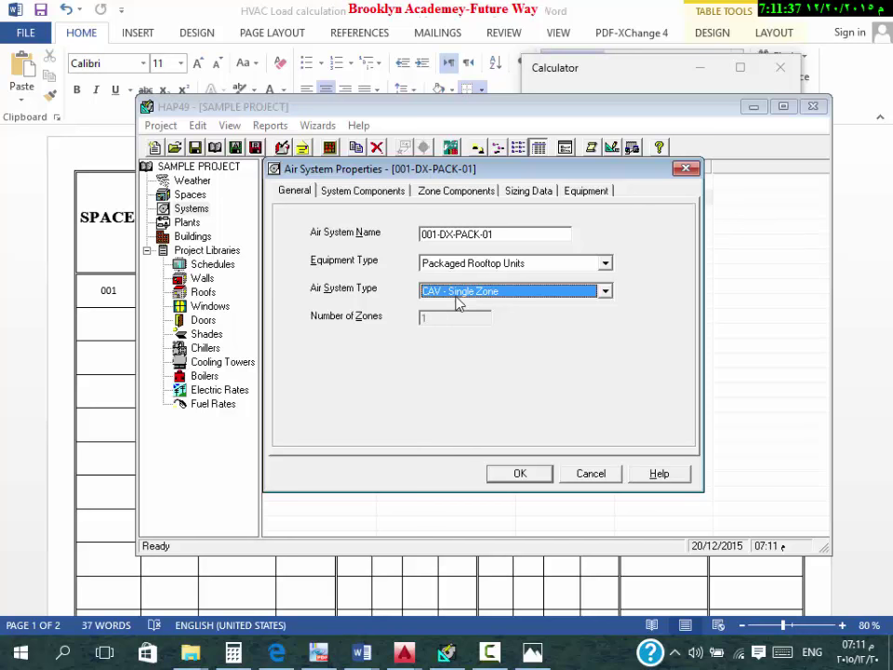
Step: Review the system's ventilation air data, keeping Ventilation Air enabled and Sum of space OA airflows as the sizing method
left_click(366, 194)
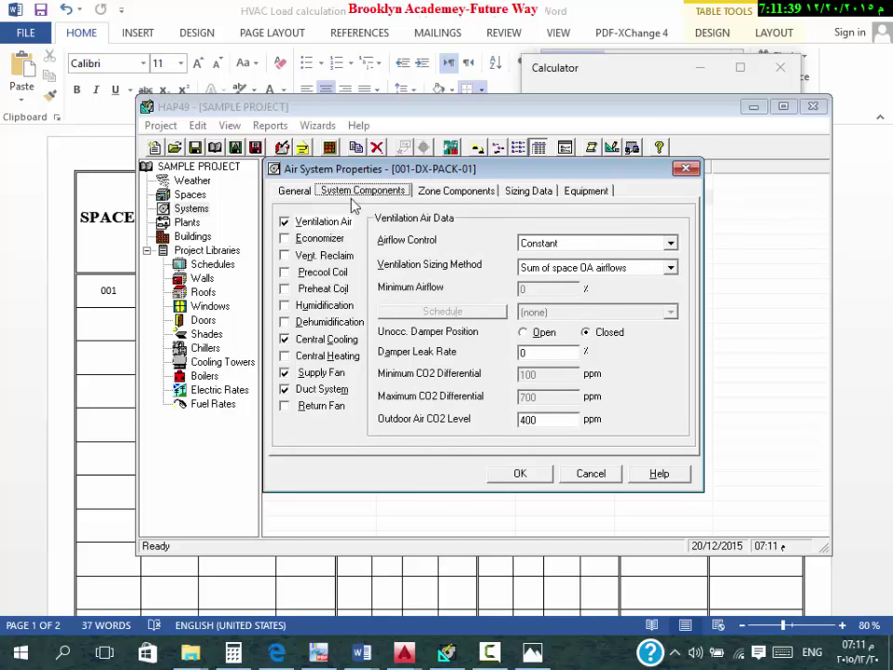
left_click(346, 223)
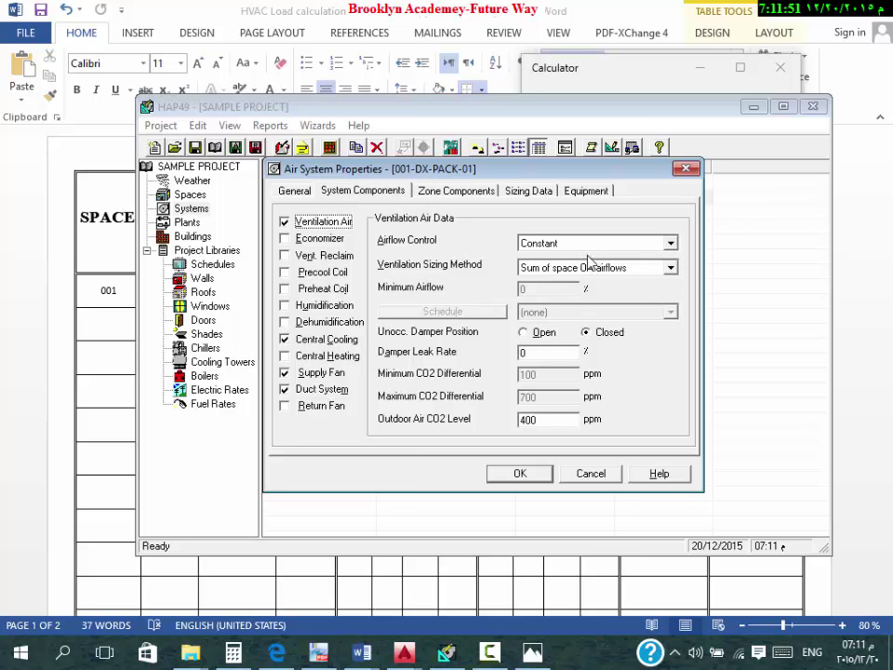
left_click(626, 269)
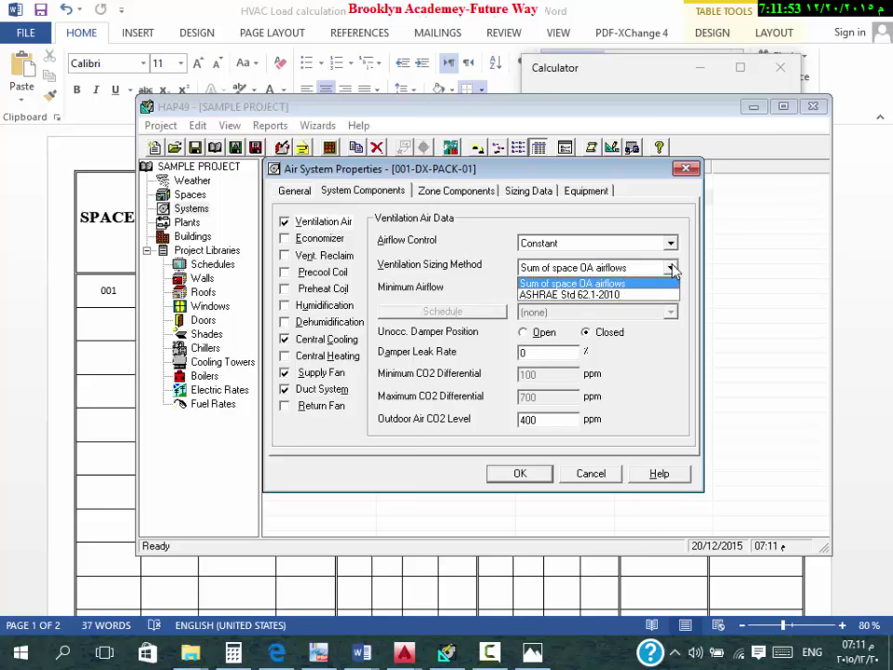
left_click(644, 277)
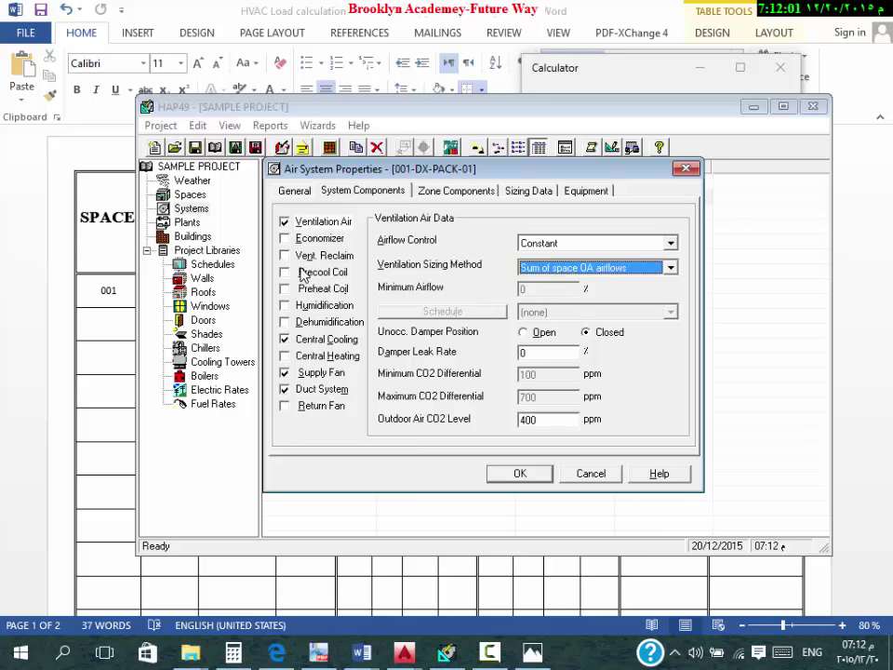
left_click(285, 223)
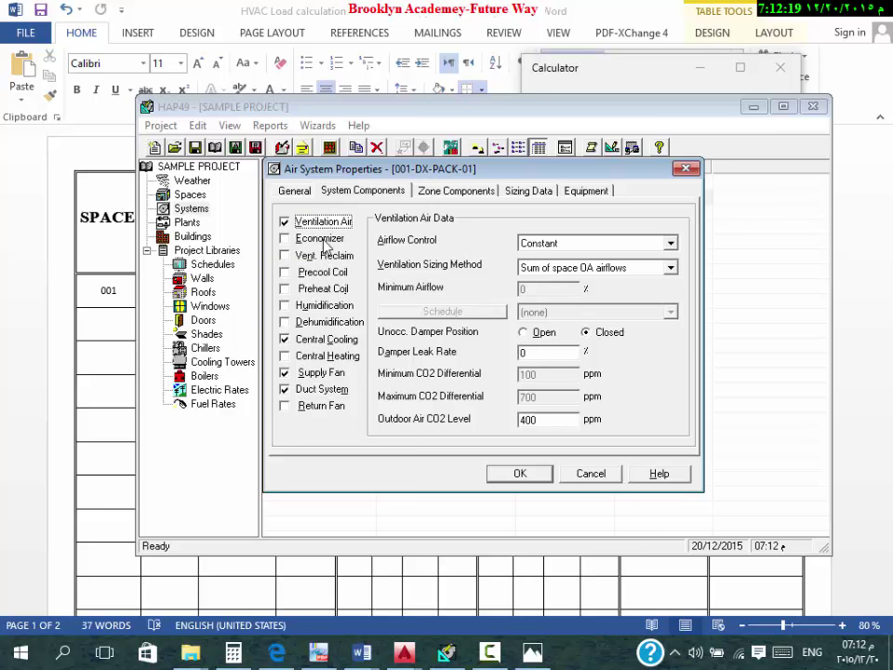
Step: Review the central cooling supply temperature and coil bypass factor, and check the central heating component
left_click(333, 341)
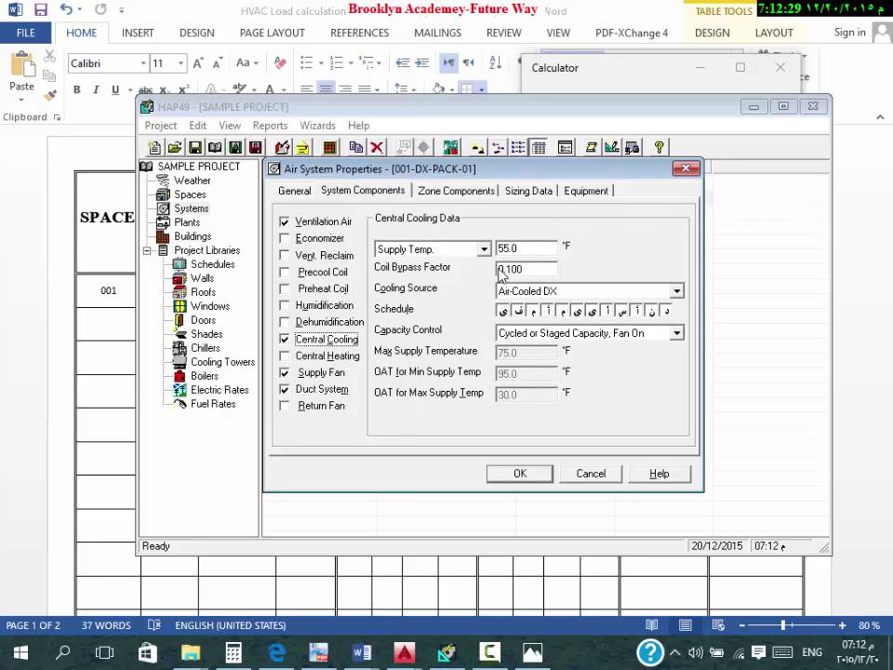
left_click(533, 249)
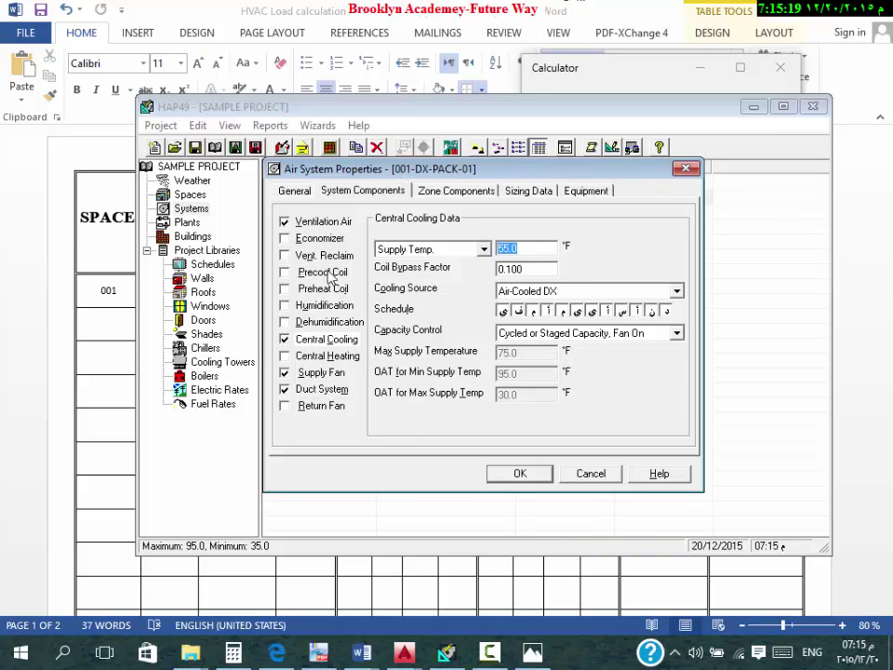
left_click(544, 251)
double_click(529, 269)
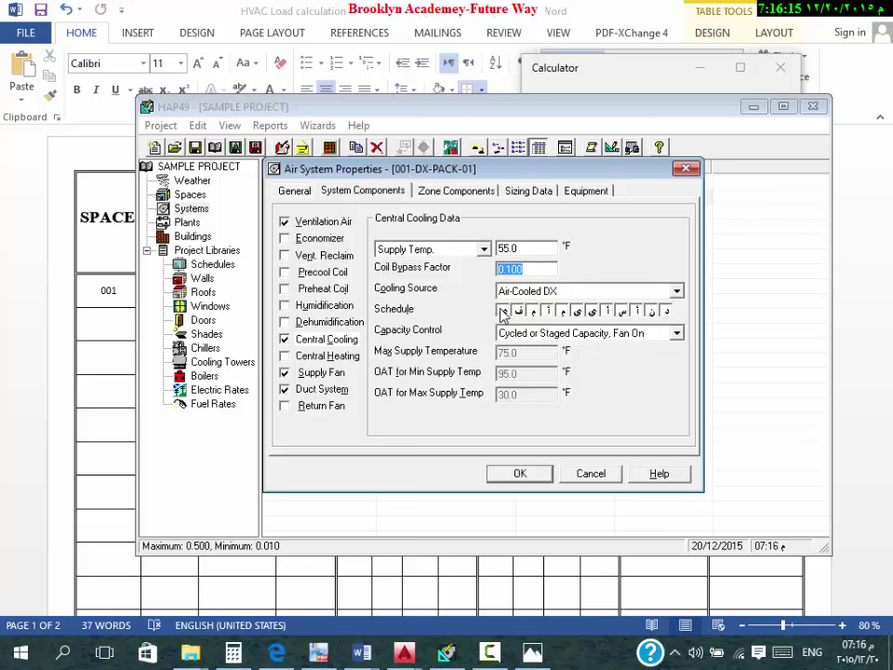
left_click(324, 356)
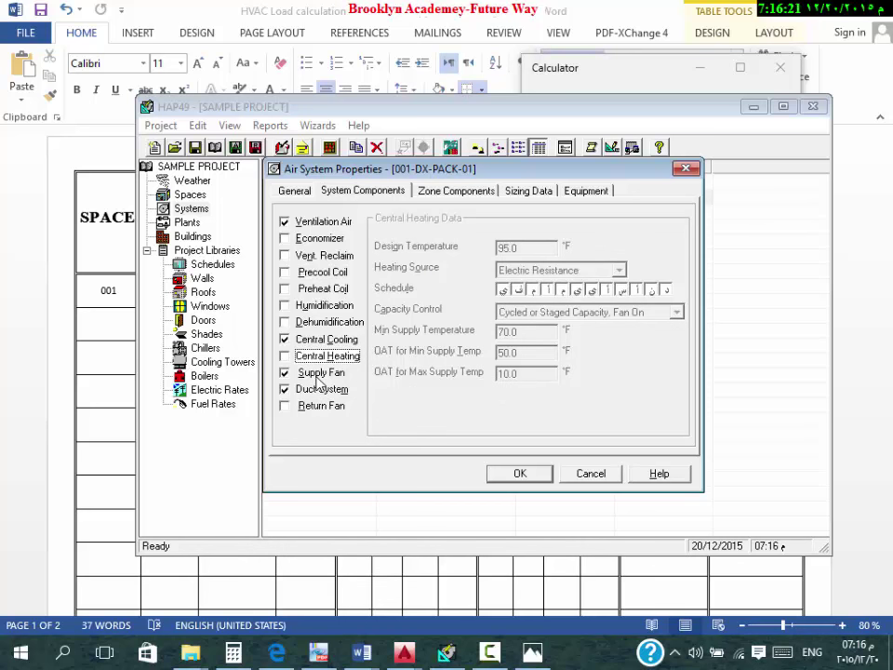
Step: Review the supply fan data, checking the fan type and the total static pressure
left_click(318, 372)
left_click(536, 280)
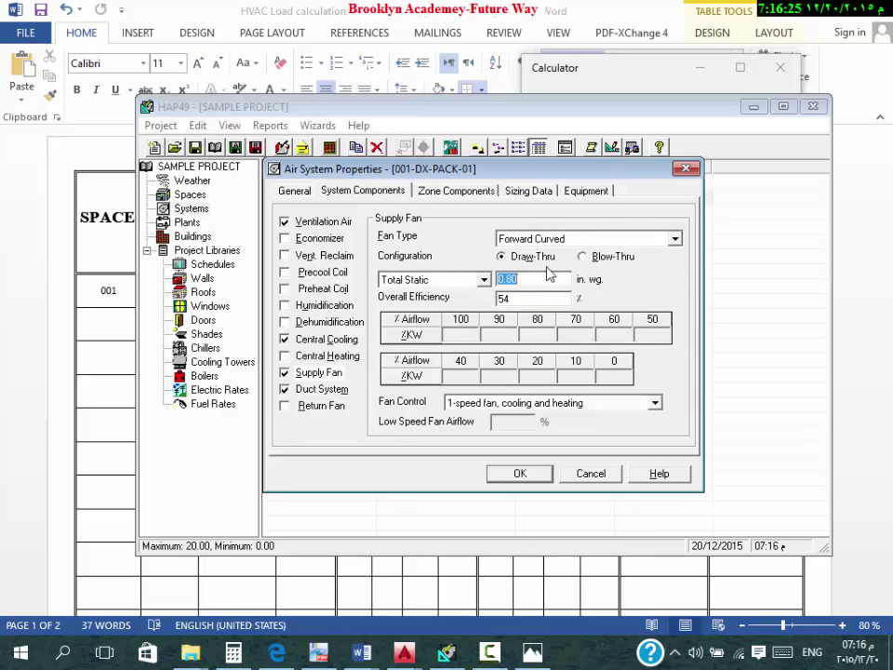
left_click(583, 243)
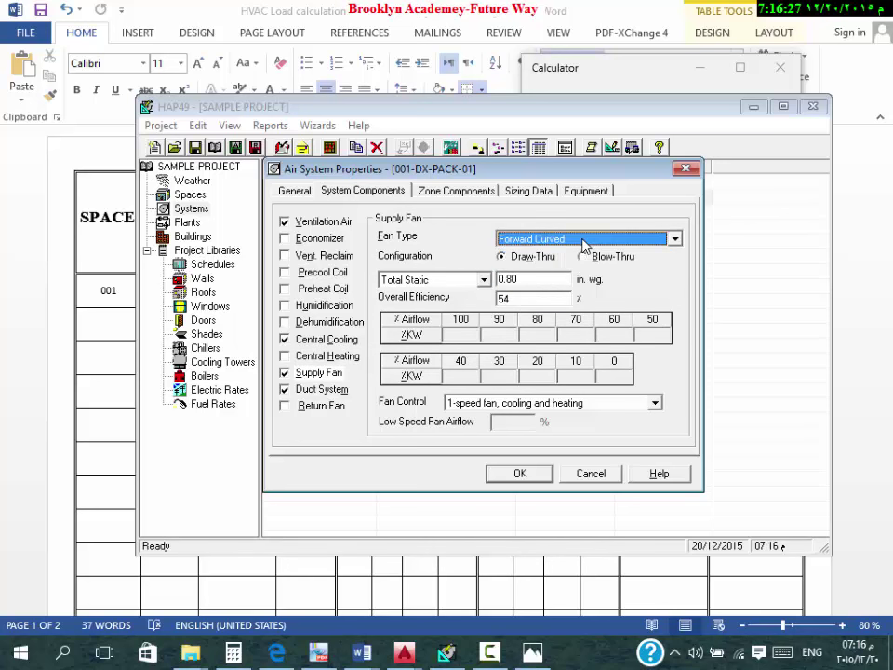
left_click(543, 277)
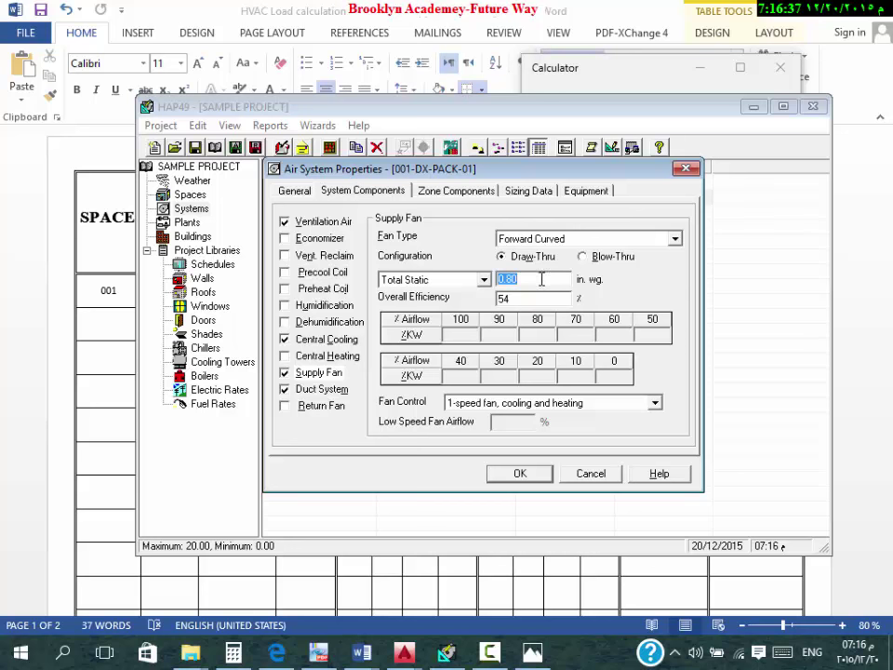
Step: Review the supply duct heat gain and duct leakage, and bring up the zone components with the space assignments
left_click(328, 390)
left_click(574, 262)
left_click(572, 287)
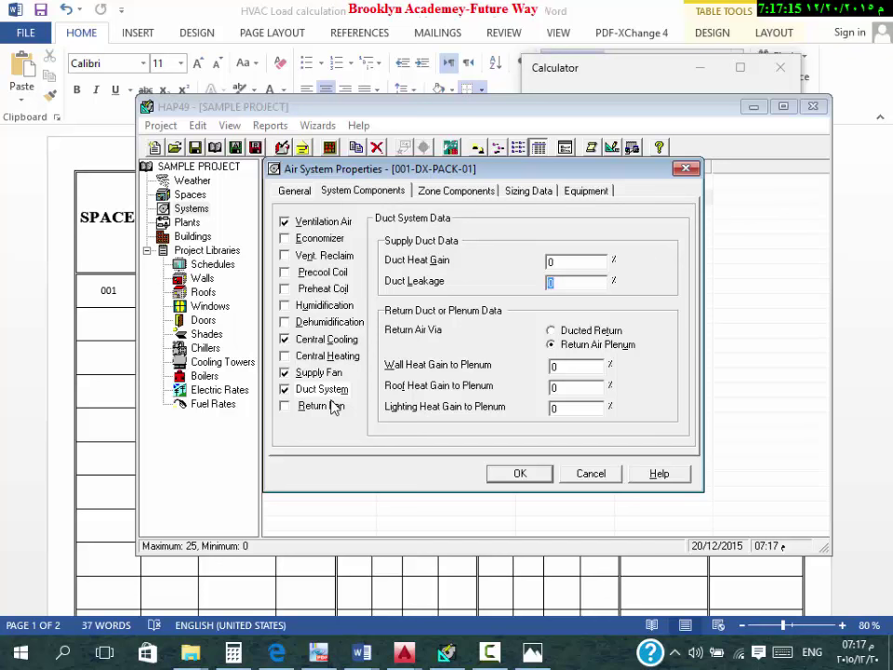
left_click(457, 190)
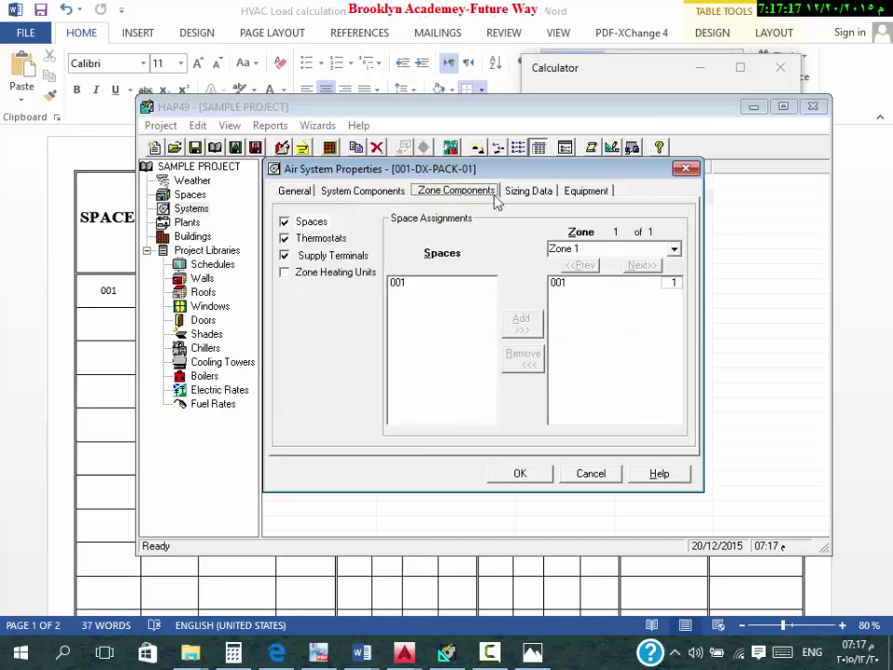
Step: Check the assignment of space 001 to Zone 1
left_click(441, 285)
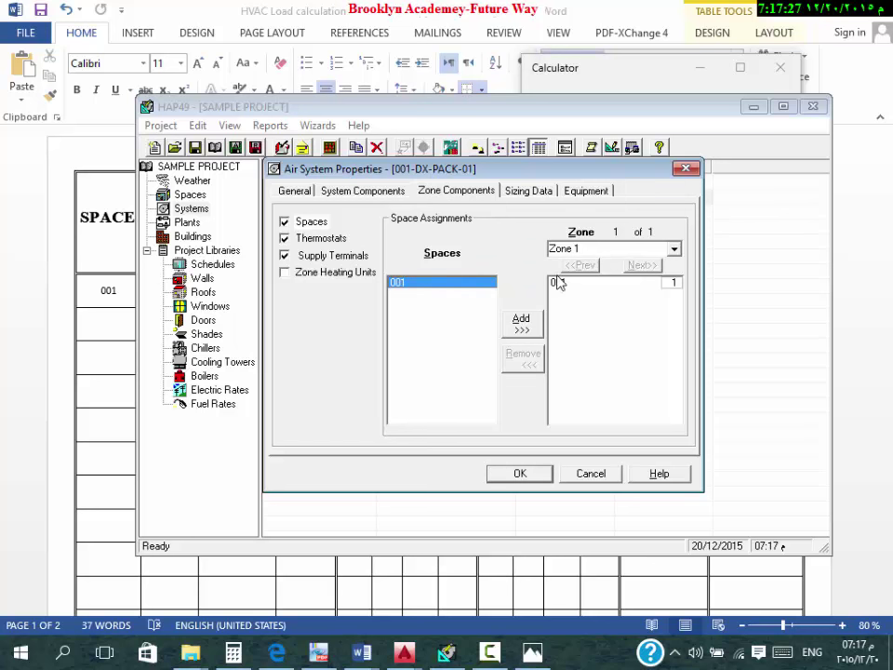
left_click(584, 289)
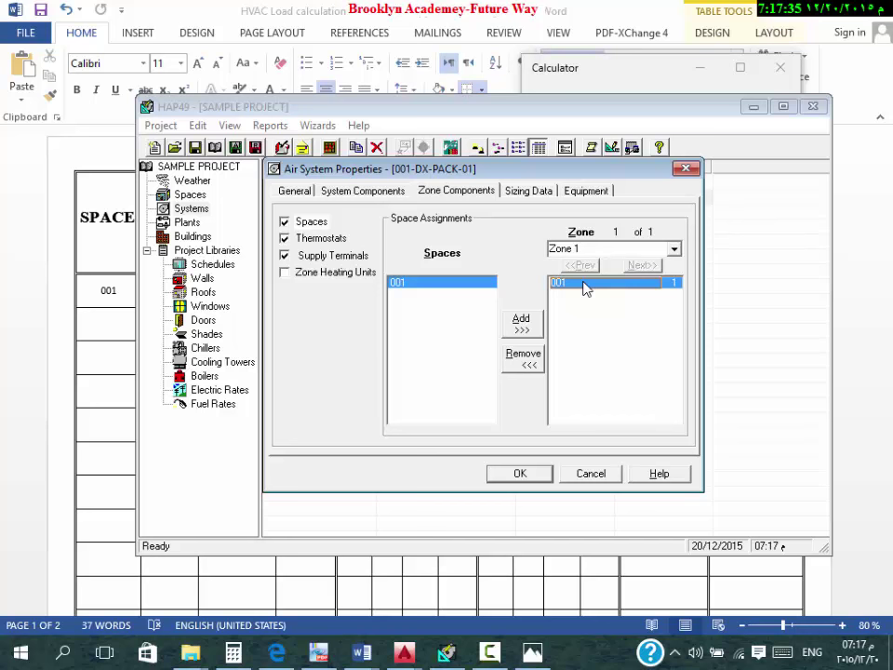
Step: Set the thermostats' direct exhaust airflow to 0 CFM and direct exhaust fan power to 0 kW, keeping the FRACTIONAL thermostat schedule
left_click(337, 239)
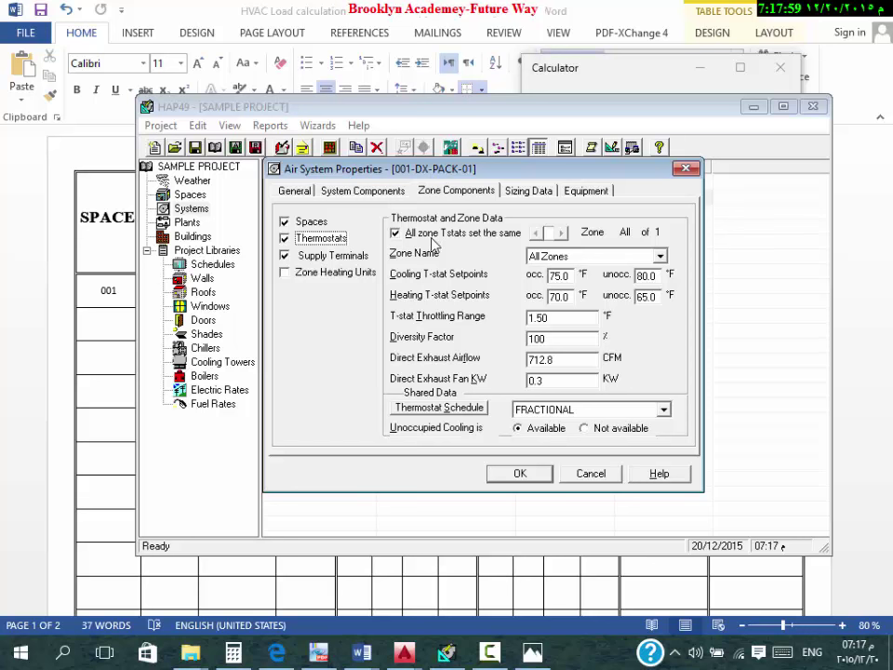
left_click(567, 360)
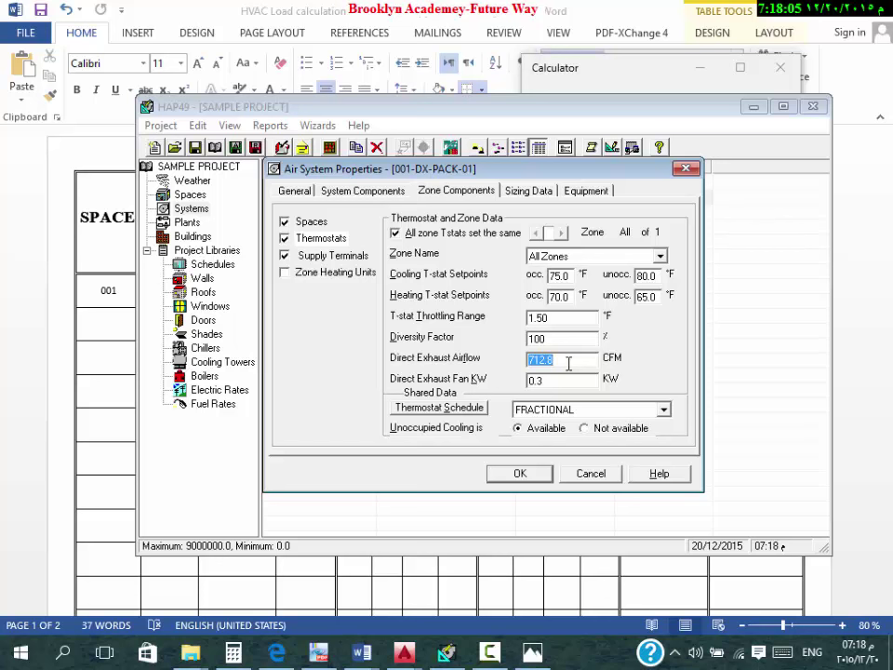
type("00")
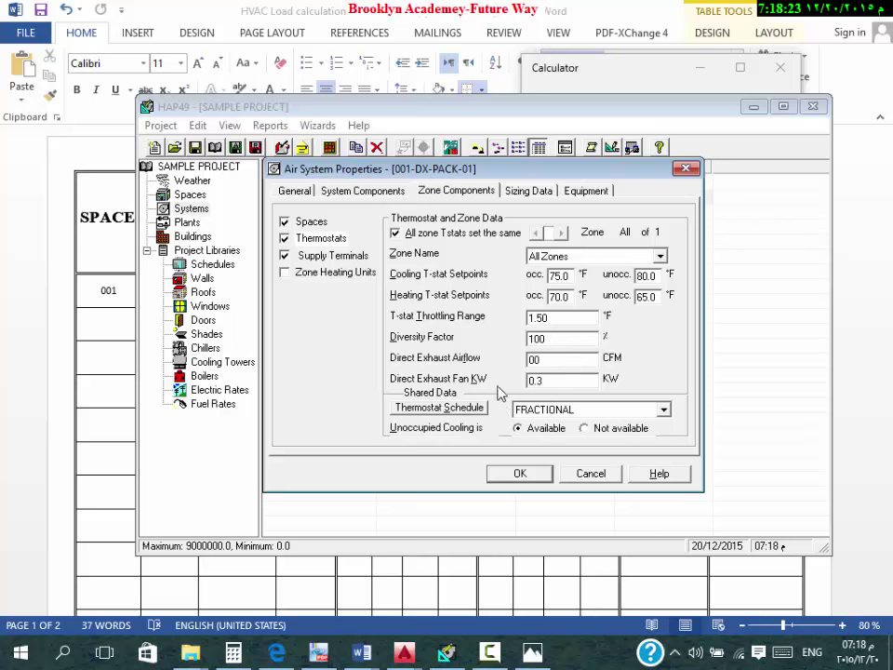
left_click(559, 381)
type("0")
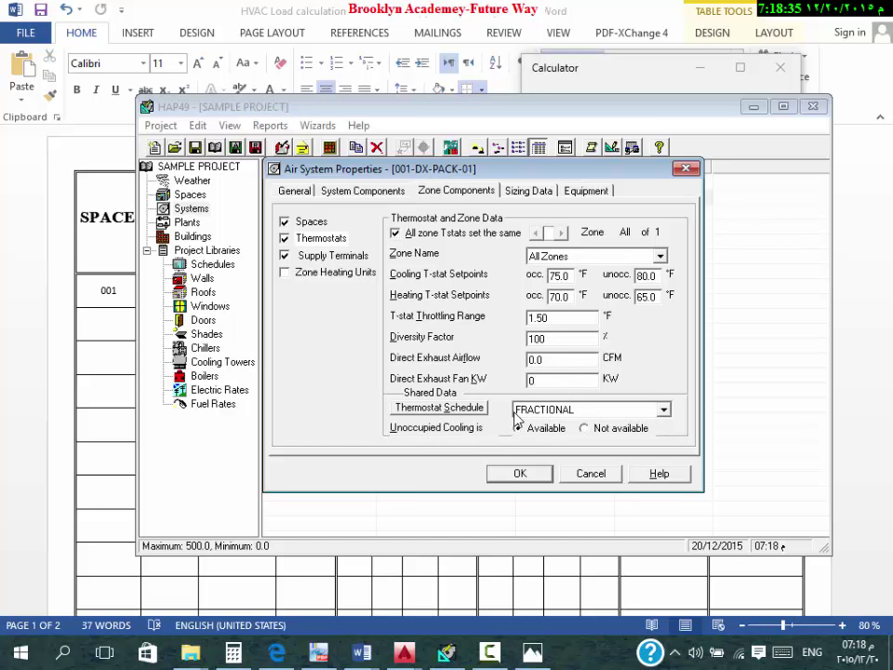
left_click(556, 411)
left_click(561, 448)
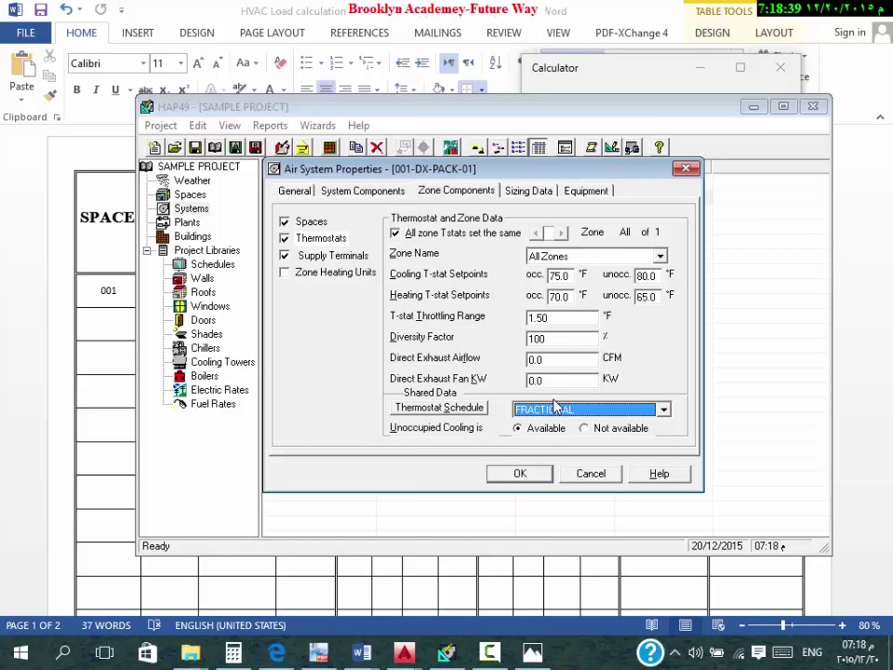
Step: Review the supply terminal data, keeping Diffuser as the terminal type and checking the minimum airflow
left_click(363, 257)
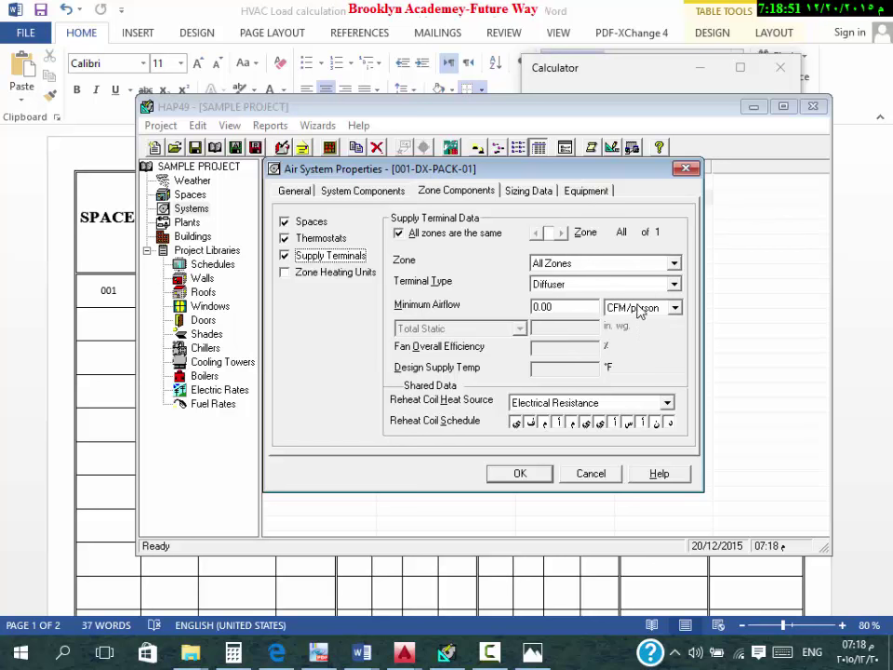
left_click(591, 288)
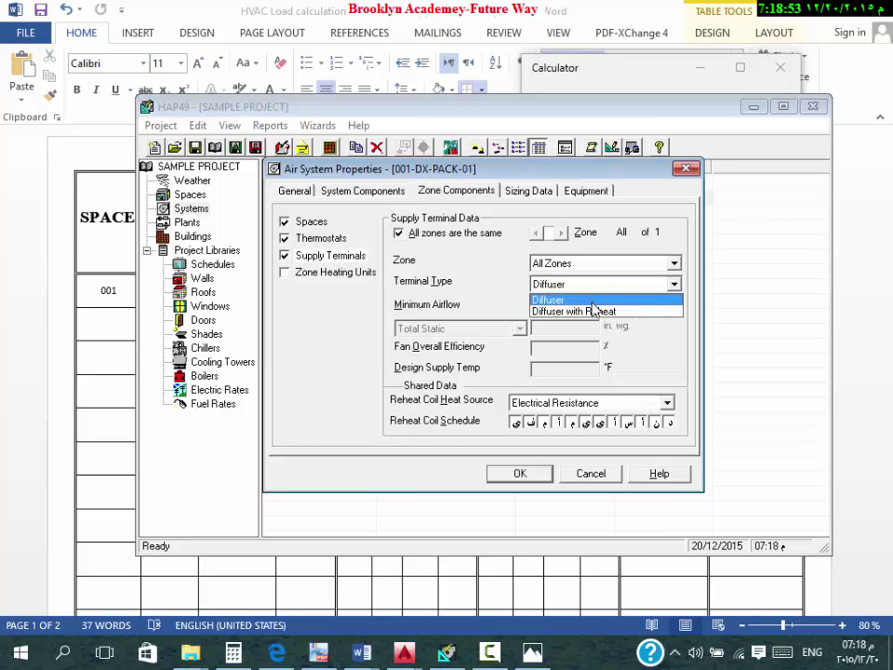
left_click(558, 300)
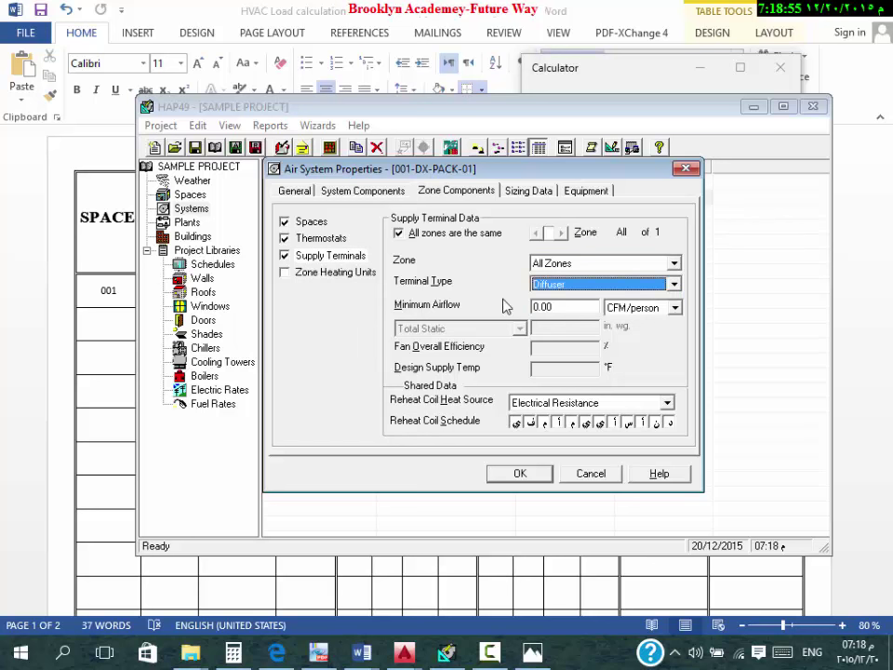
left_click(625, 284)
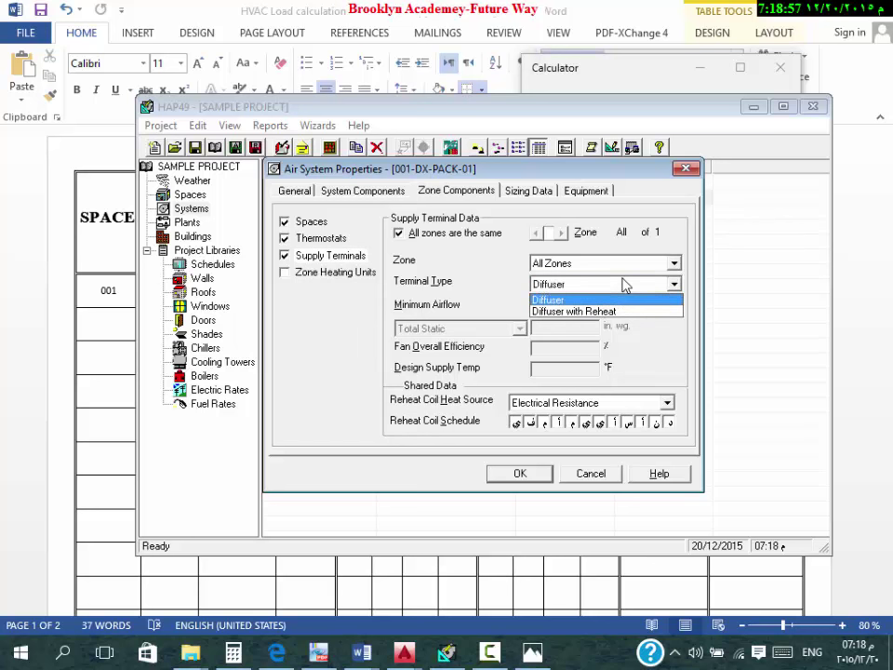
left_click(515, 296)
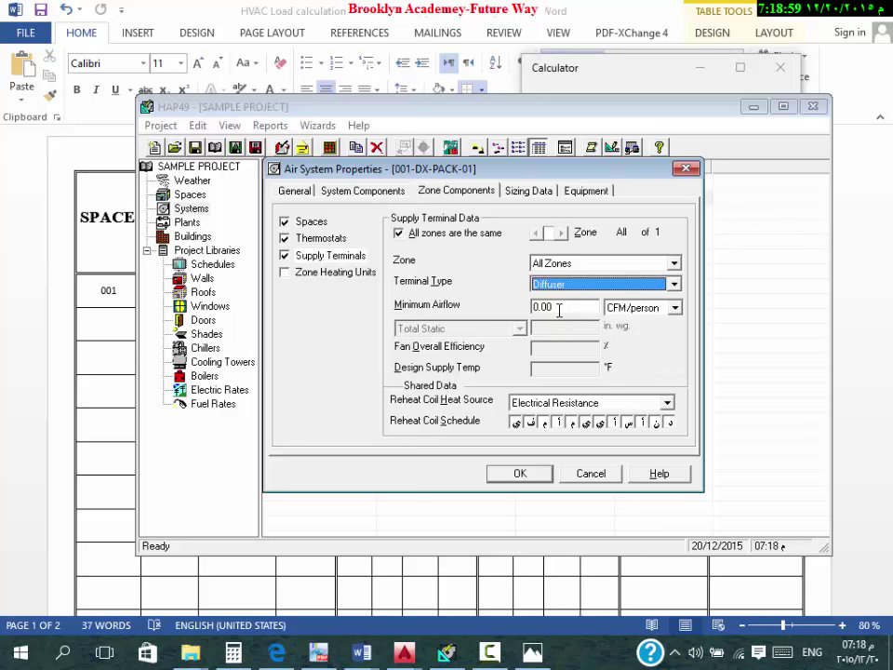
left_click(564, 310)
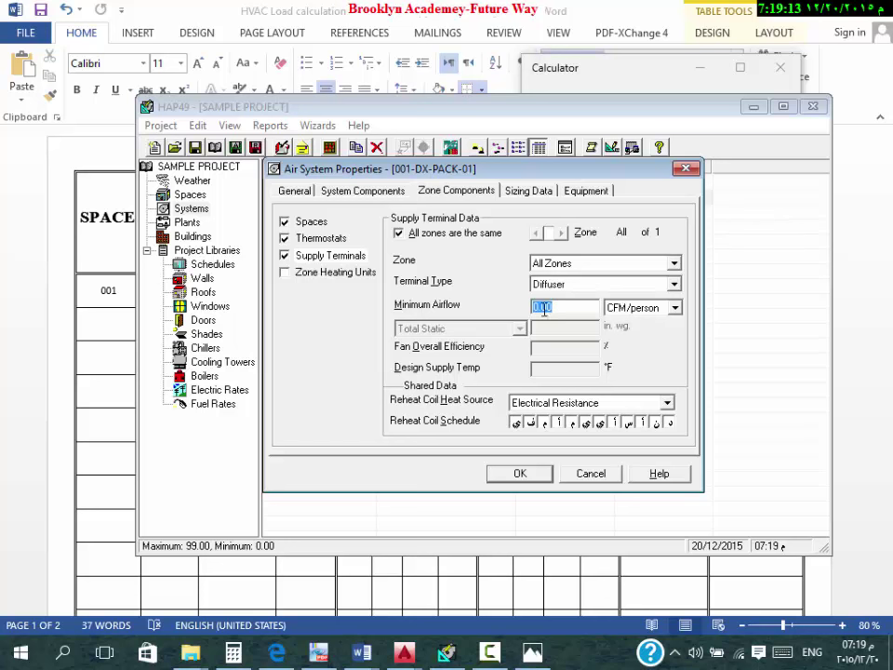
Step: Review the cooling safety factors in the sizing data and the equipment options, and accept the air system properties
left_click(522, 193)
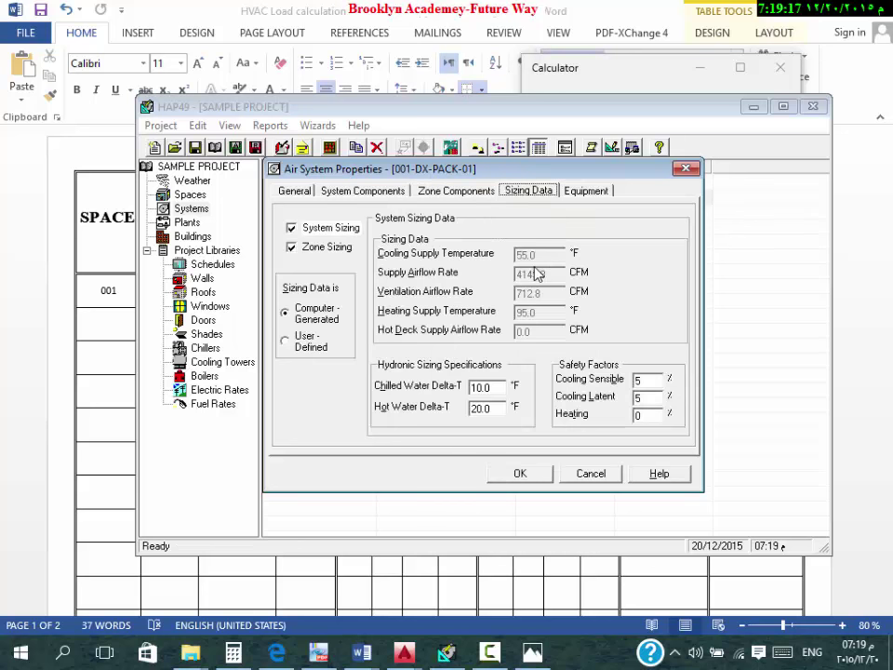
left_click(642, 381)
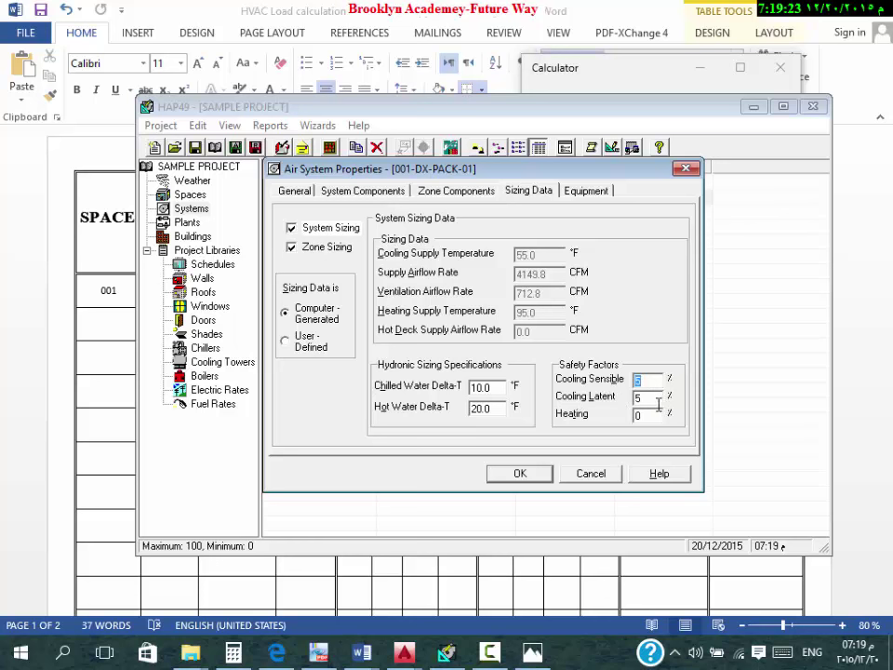
left_click(651, 398)
left_click(588, 192)
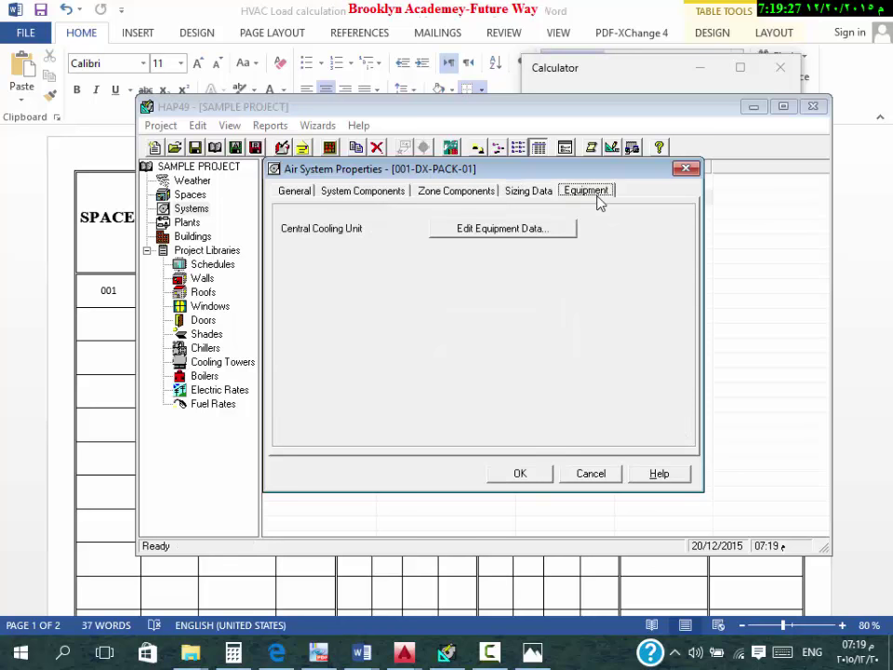
left_click(521, 474)
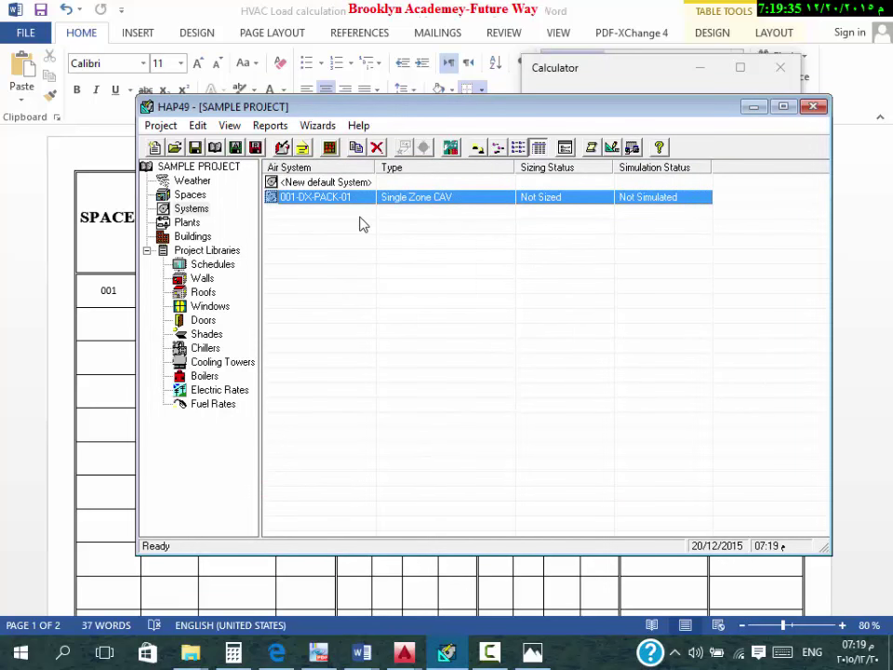
Step: Generate a preview of the design reports for 001-DX-PACK-01 with sizing summaries, system load summary and system psychrometrics
left_click(613, 150)
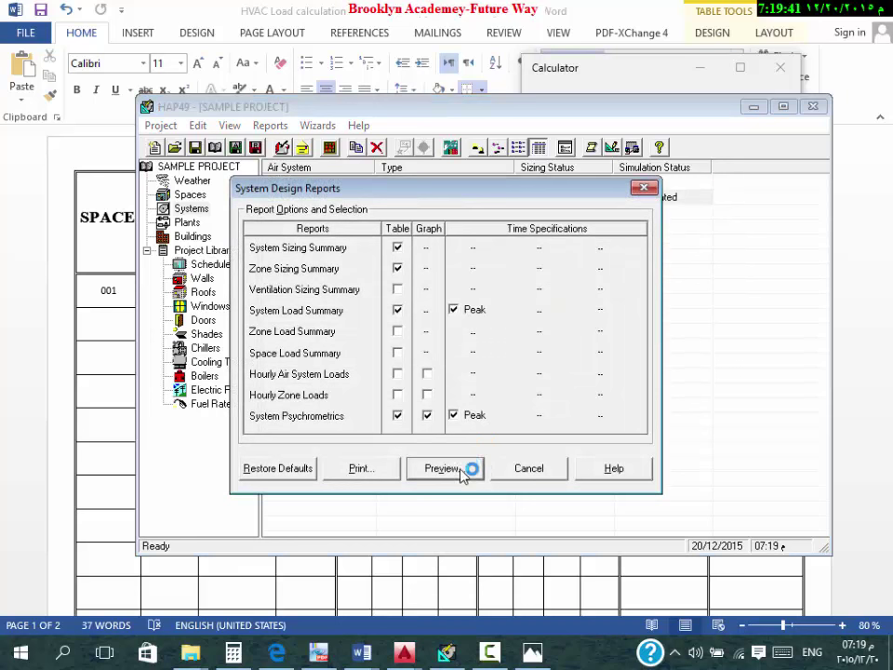
left_click(465, 468)
left_click(562, 360)
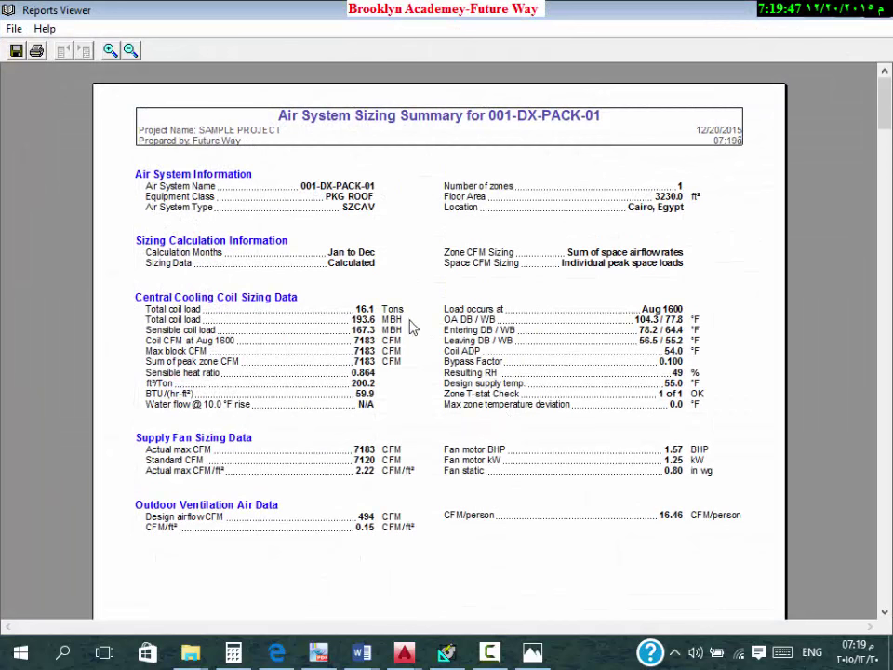
Step: Examine the Air System Sizing Summary for the coil loads, airflow, entering and leaving temperatures, and resulting relative humidity
left_click_drag(167, 314, 394, 323)
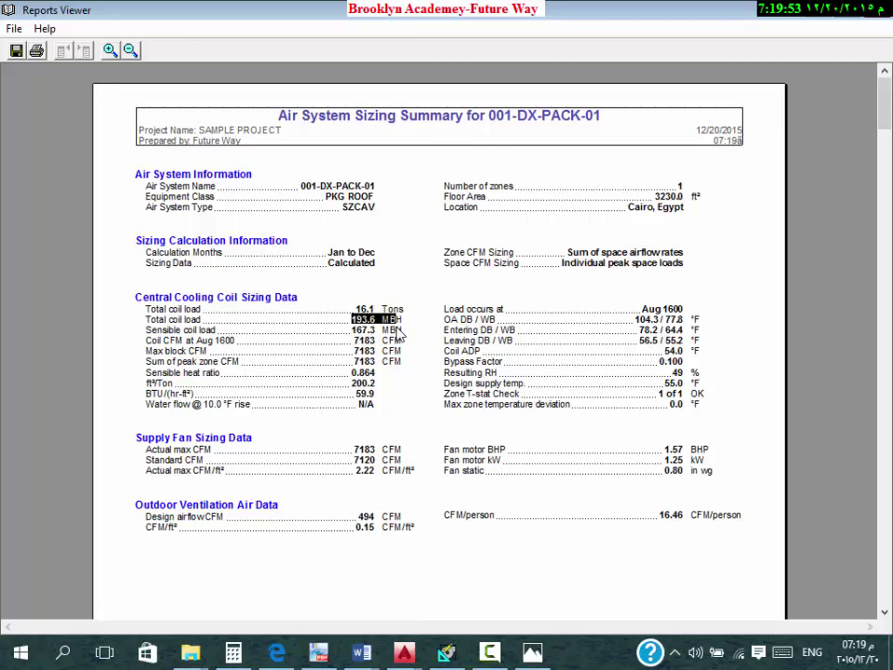
left_click_drag(391, 340, 372, 347)
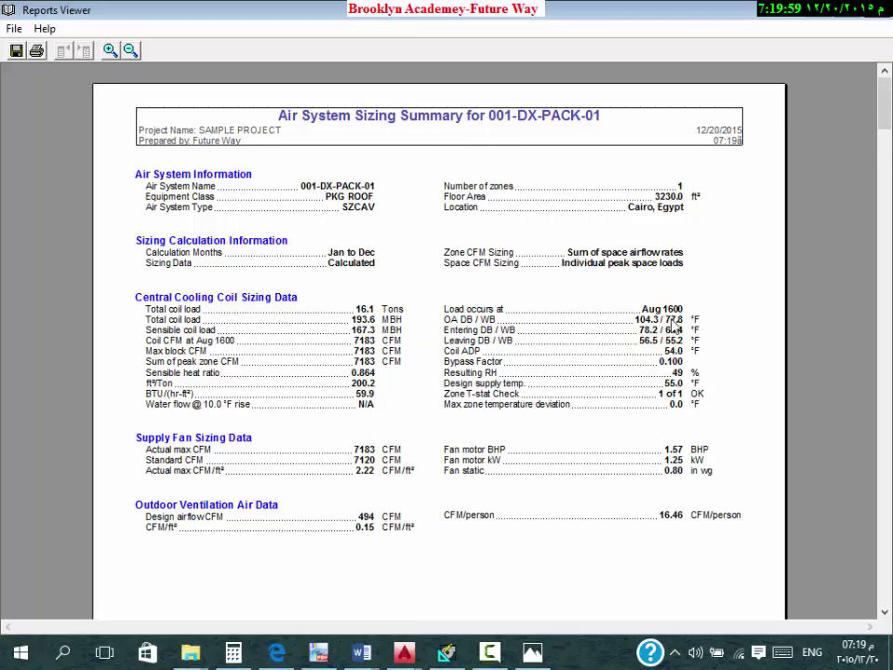
left_click_drag(654, 327, 685, 335)
left_click(661, 341)
left_click_drag(465, 341, 690, 331)
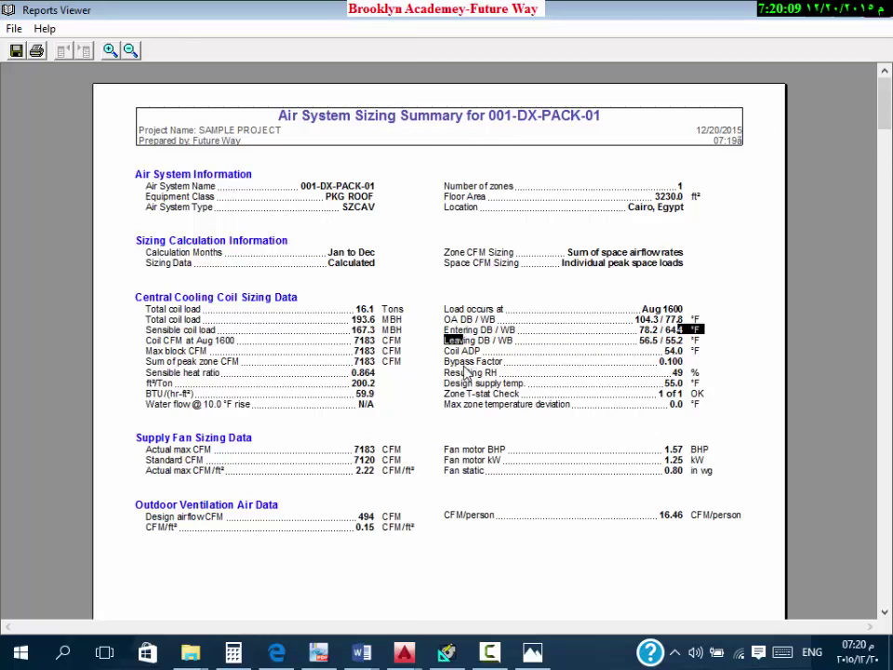
left_click_drag(479, 366, 705, 374)
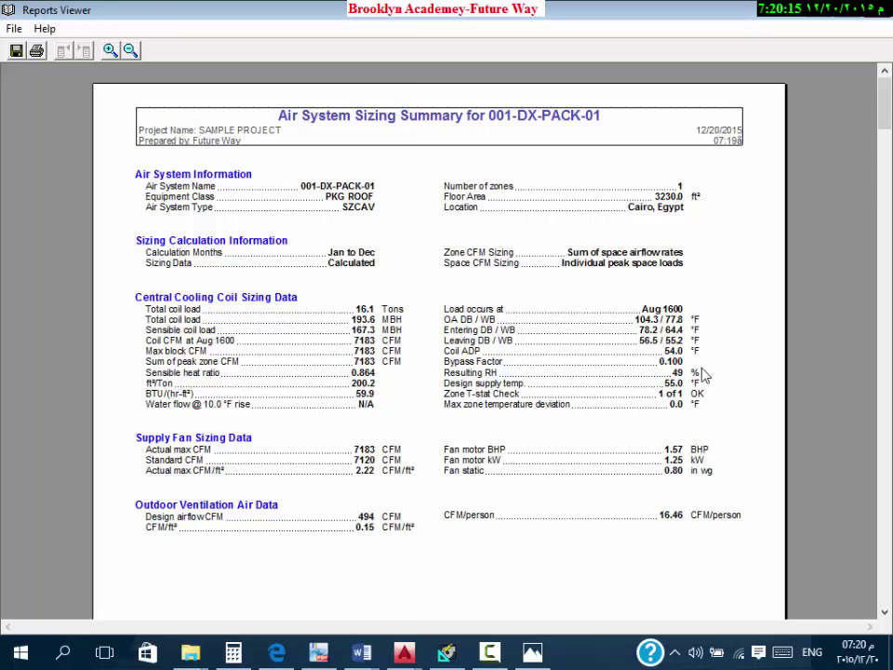
scroll(698, 386, "down", 3)
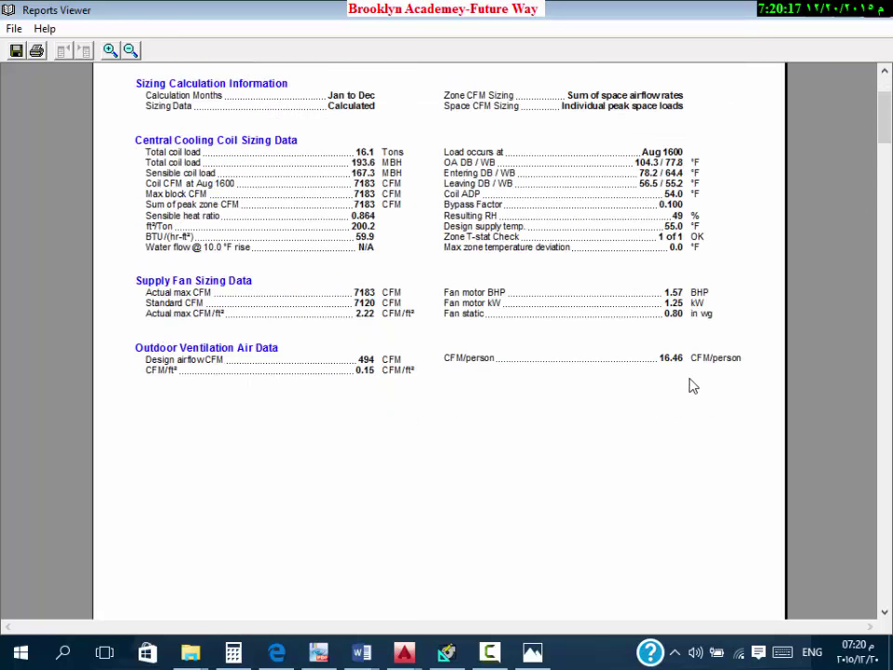
scroll(618, 363, "up", 2)
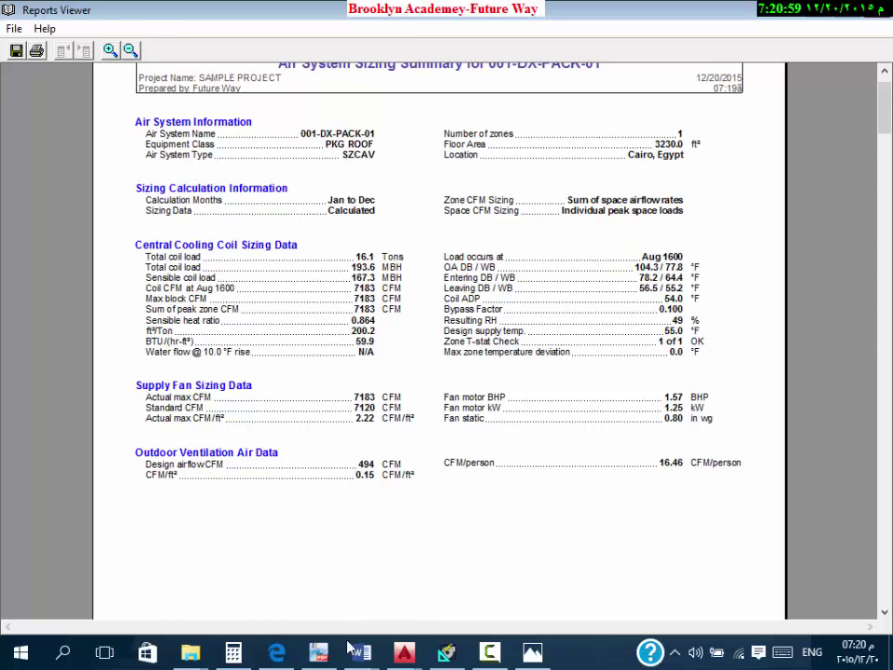
Step: Switch to PDF-XChange Viewer and bring up the ROOFTOP PACKAGE SELECTION product data book, checking its capacity range
key("alt+Tab")
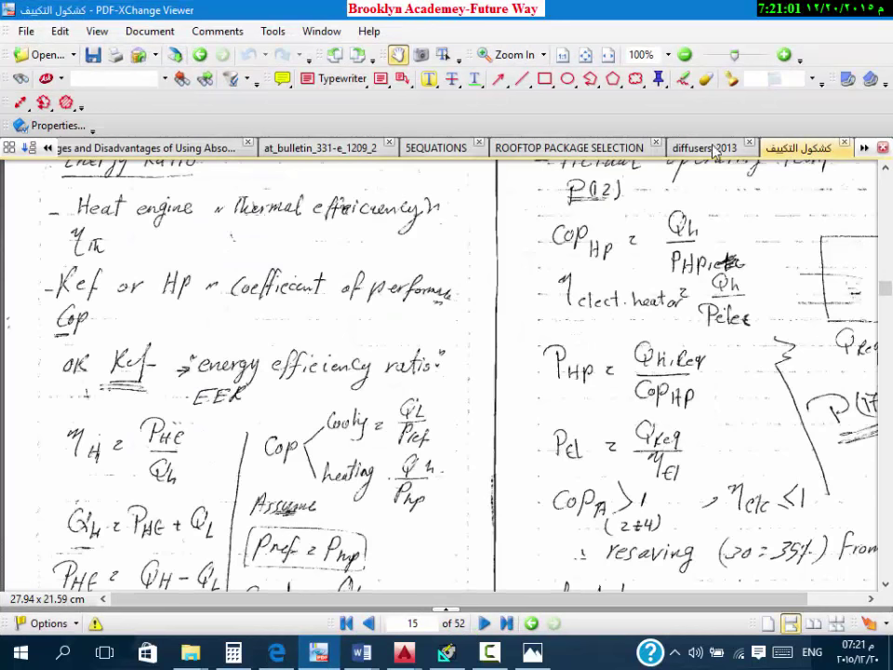
left_click(702, 148)
left_click(571, 151)
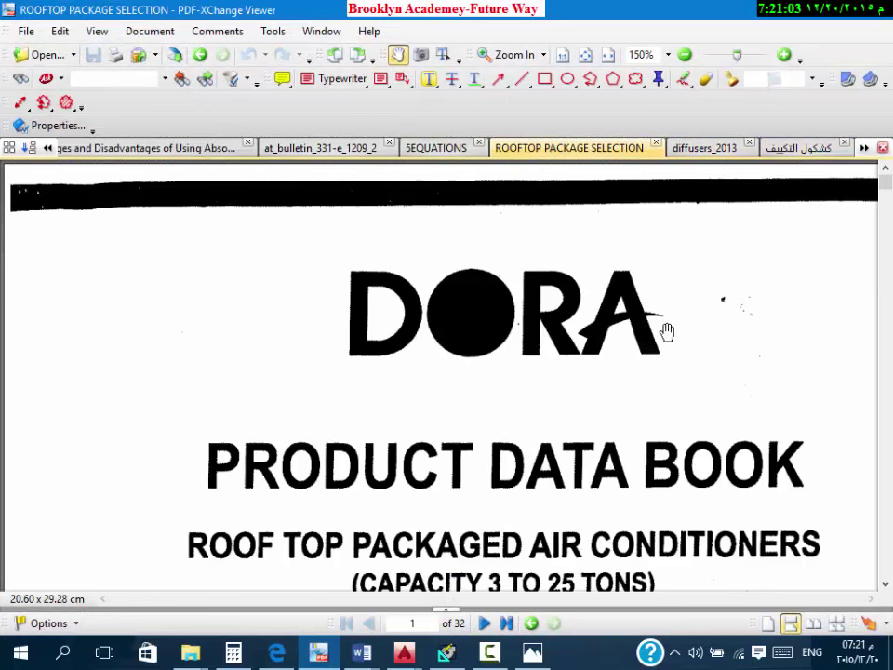
scroll(667, 330, "down", 5)
scroll(552, 278, "up", 3)
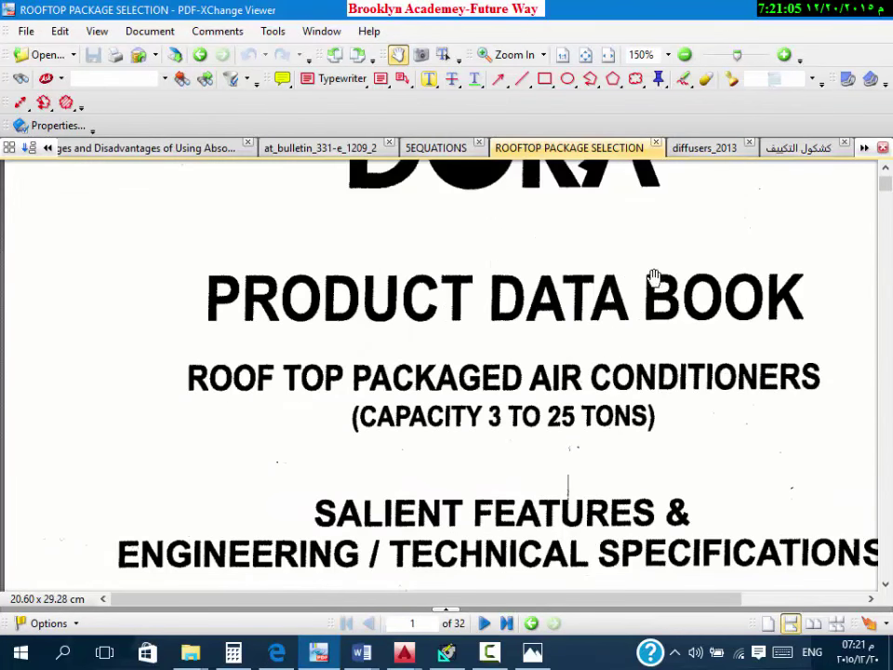
scroll(550, 315, "up", 2)
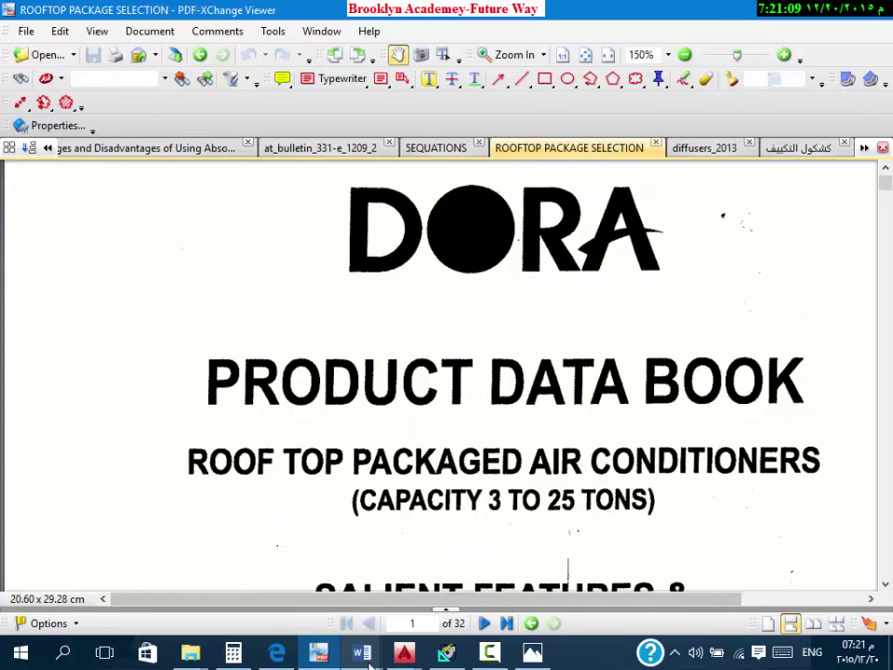
Step: Recheck the HAP sizing summary, then return to the PDF data book and look through its features, model decoding and G.A. drawings
left_click(446, 653)
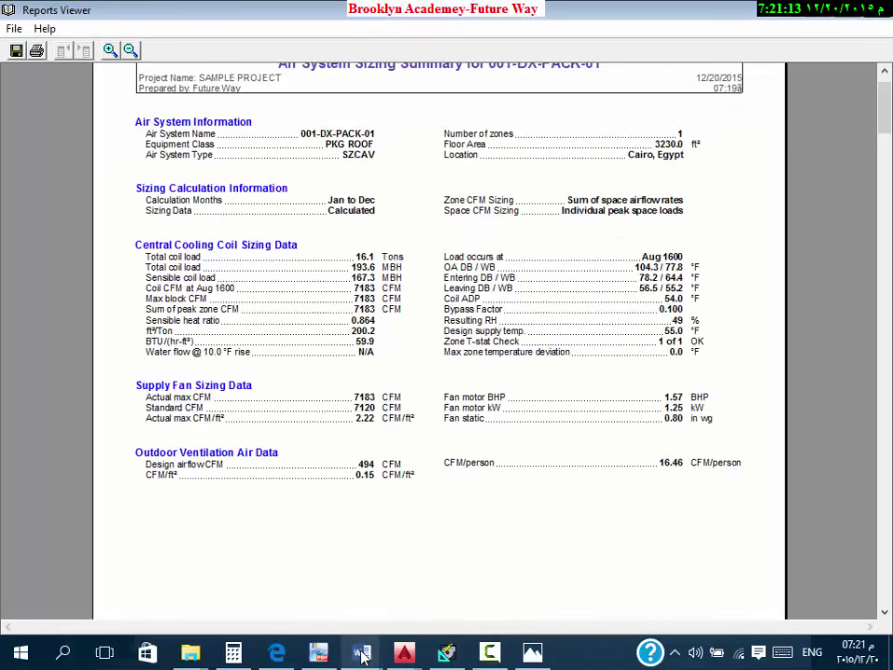
left_click(493, 653)
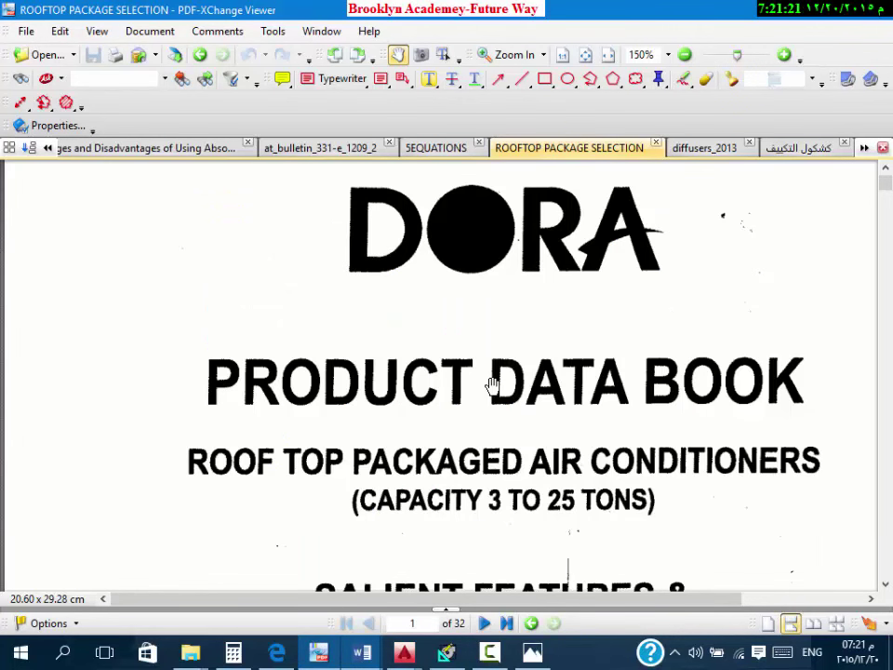
scroll(563, 358, "down", 3)
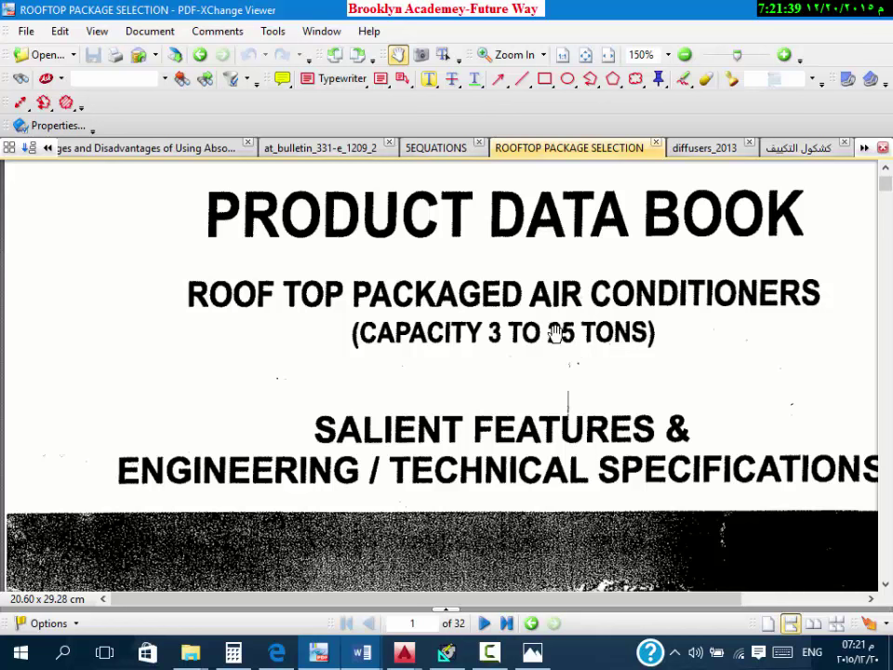
scroll(534, 355, "down", 10)
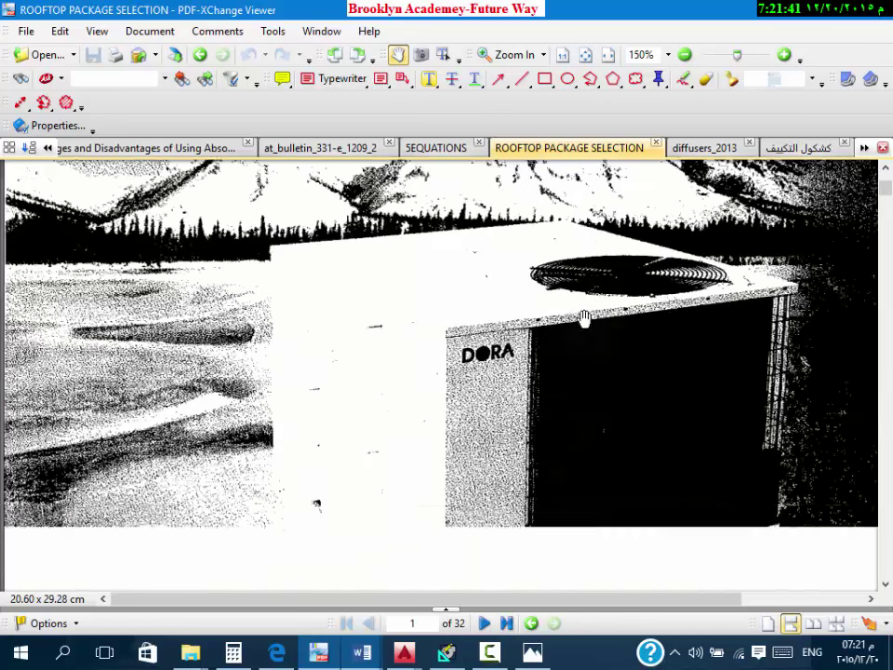
scroll(549, 315, "down", 1, "ctrl")
scroll(549, 316, "down", 15)
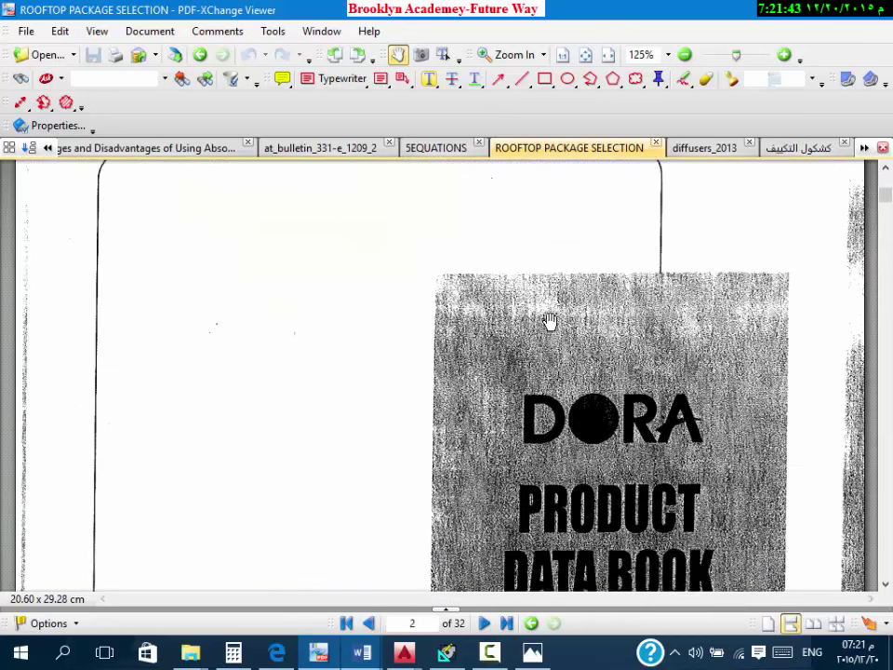
scroll(549, 319, "down", 20)
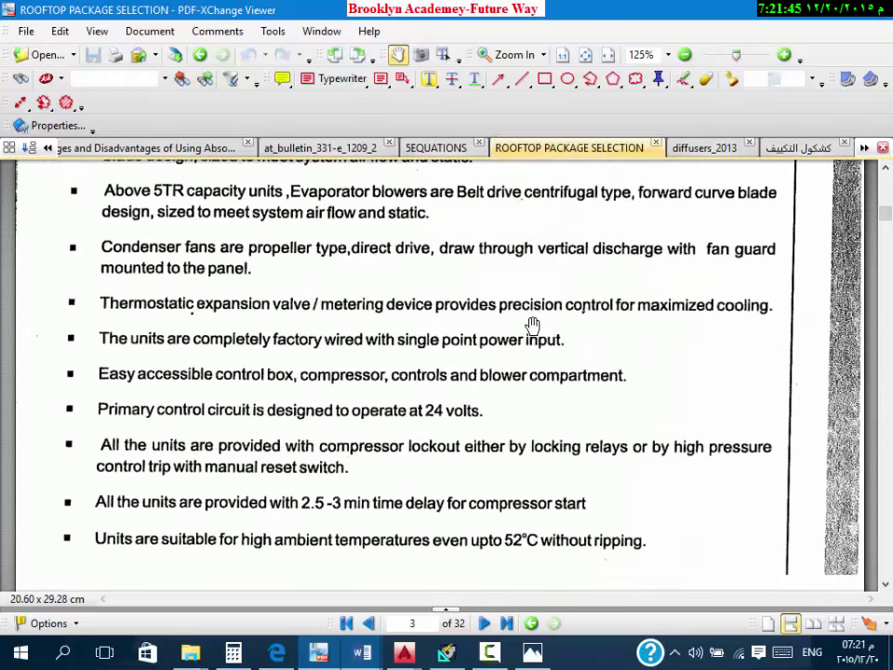
scroll(530, 328, "down", 8)
scroll(531, 329, "up", 8)
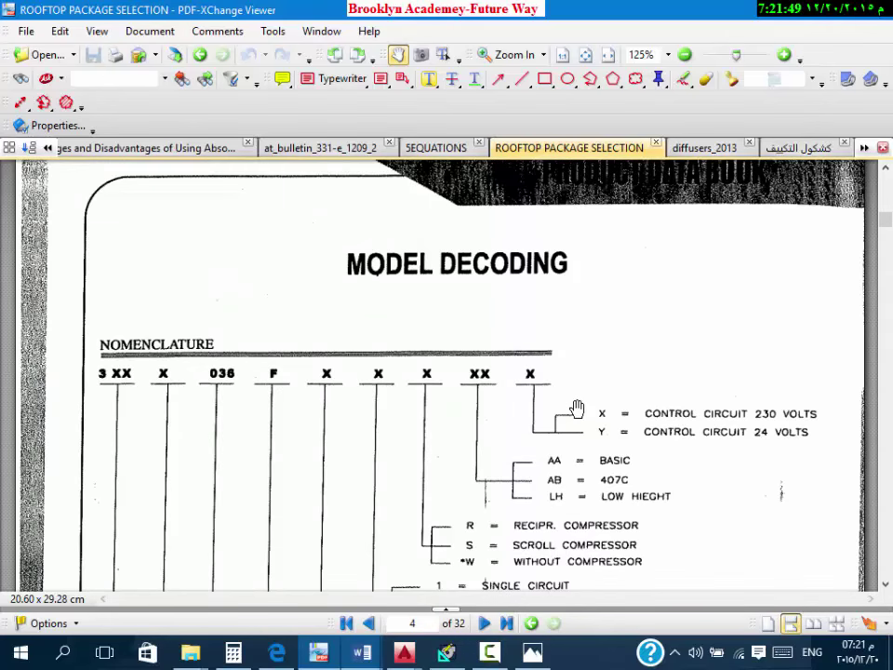
scroll(577, 407, "down", 3)
scroll(577, 407, "down", 12)
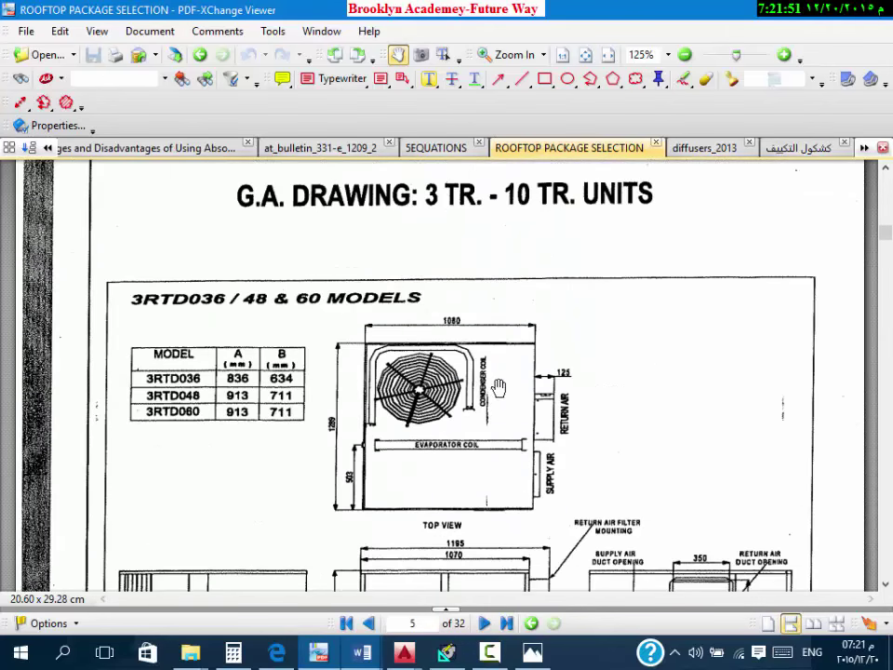
scroll(644, 331, "down", 14)
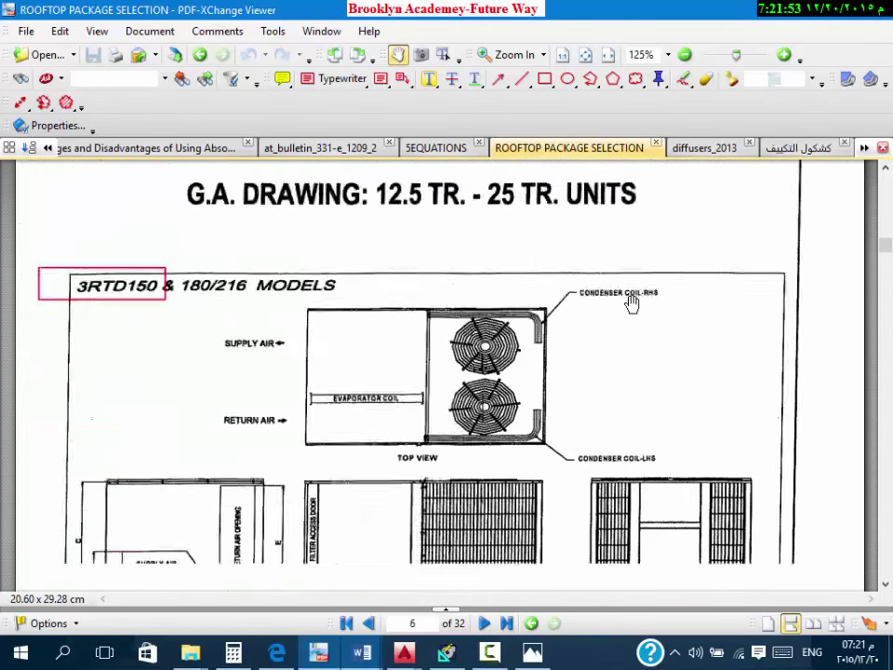
Step: Examine the engineering specifications of the 3 to 10 TR and 12.5 to 25 TR units for nominal capacity and airflow
scroll(631, 303, "down", 12)
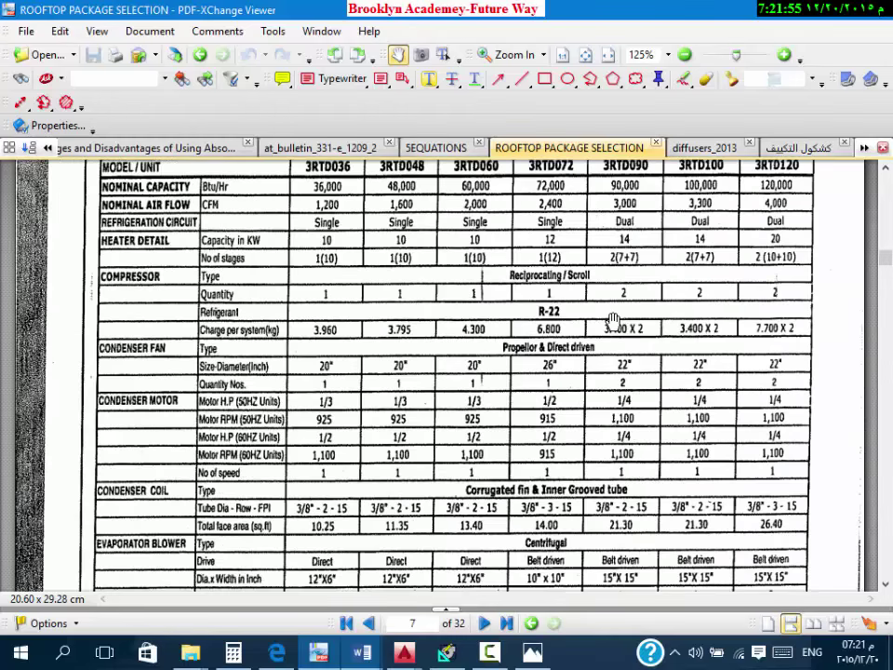
scroll(454, 321, "up", 1)
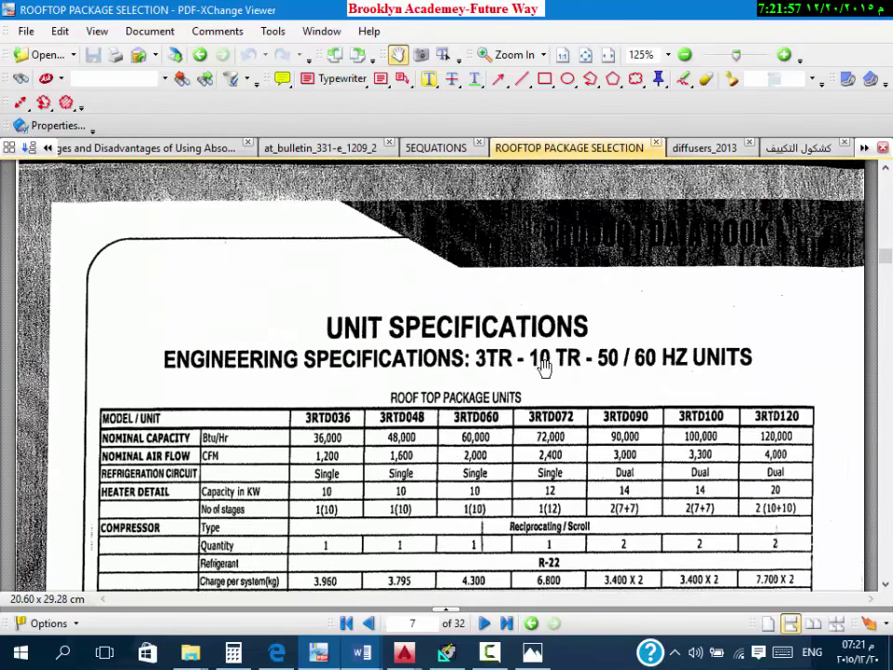
scroll(660, 323, "down", 1)
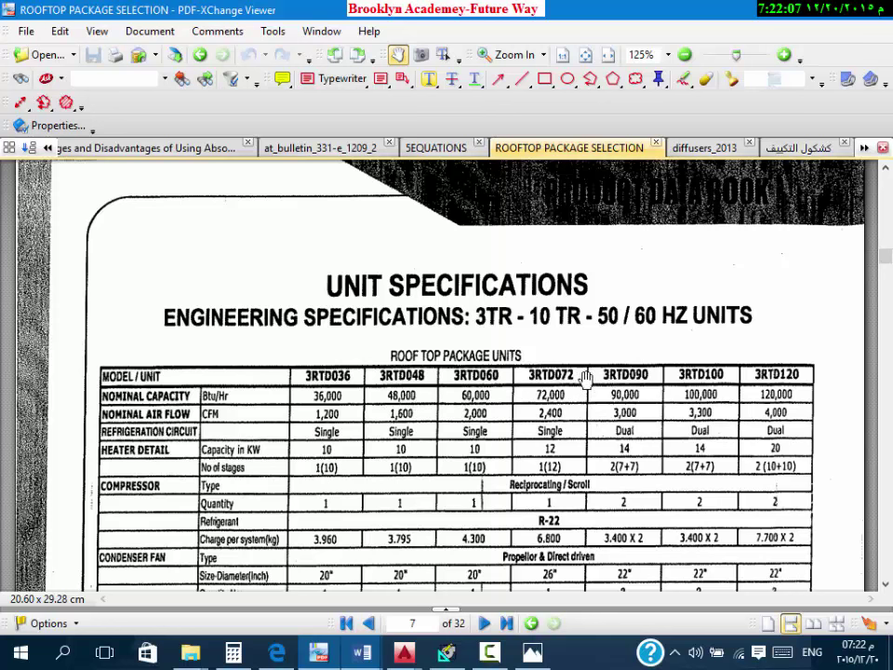
scroll(563, 347, "down", 10)
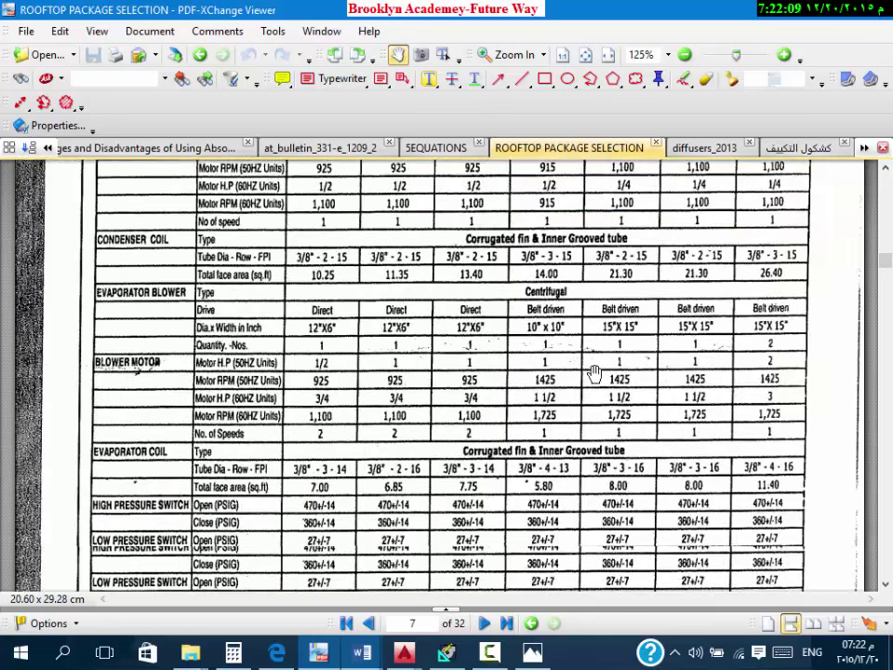
scroll(572, 370, "up", 10)
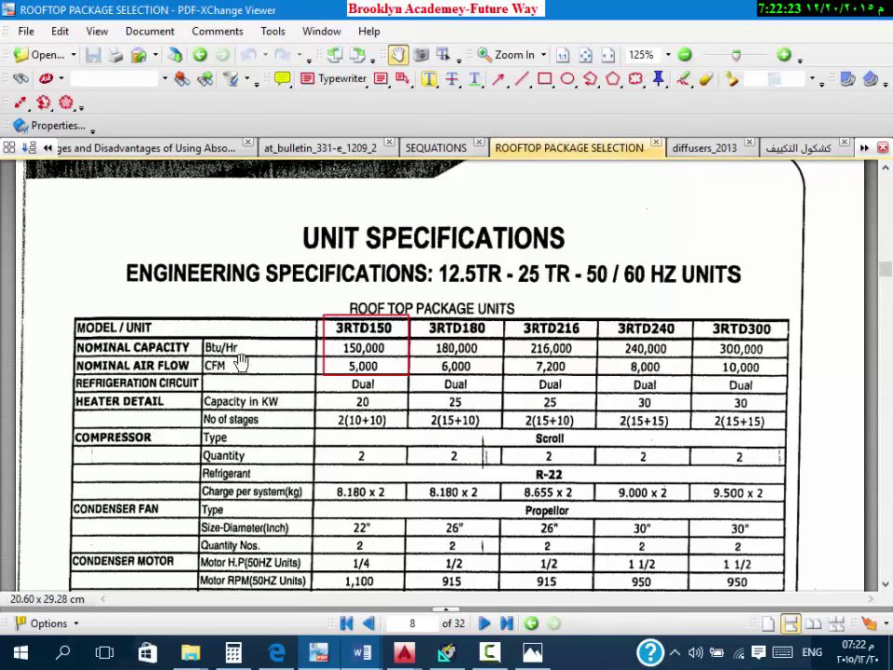
Step: Compare the HAP coil load with the catalogue capacities, and convert the 3RTD216 capacity to tons in Calculator by dividing 216 by 12
left_click(447, 654)
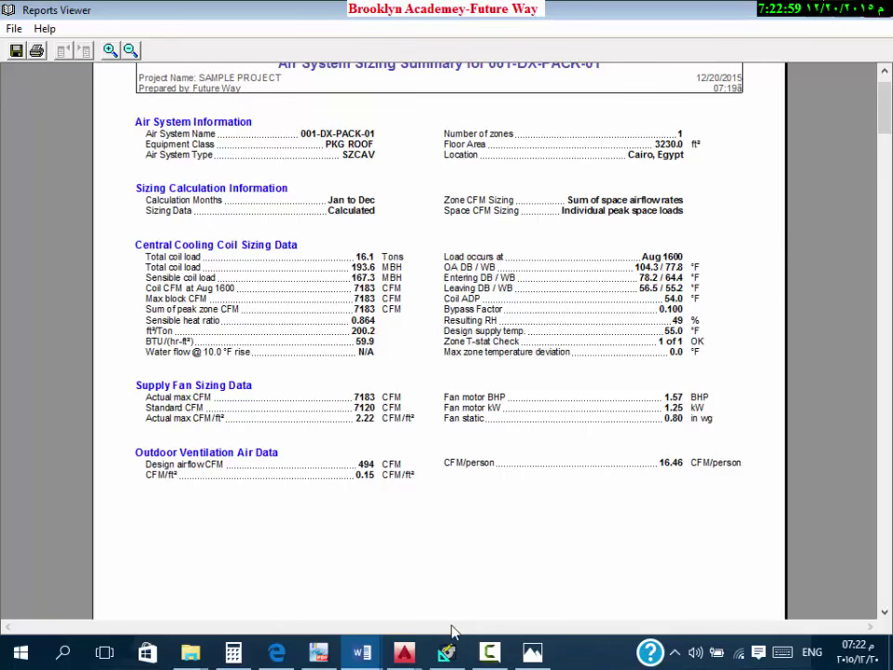
left_click(318, 655)
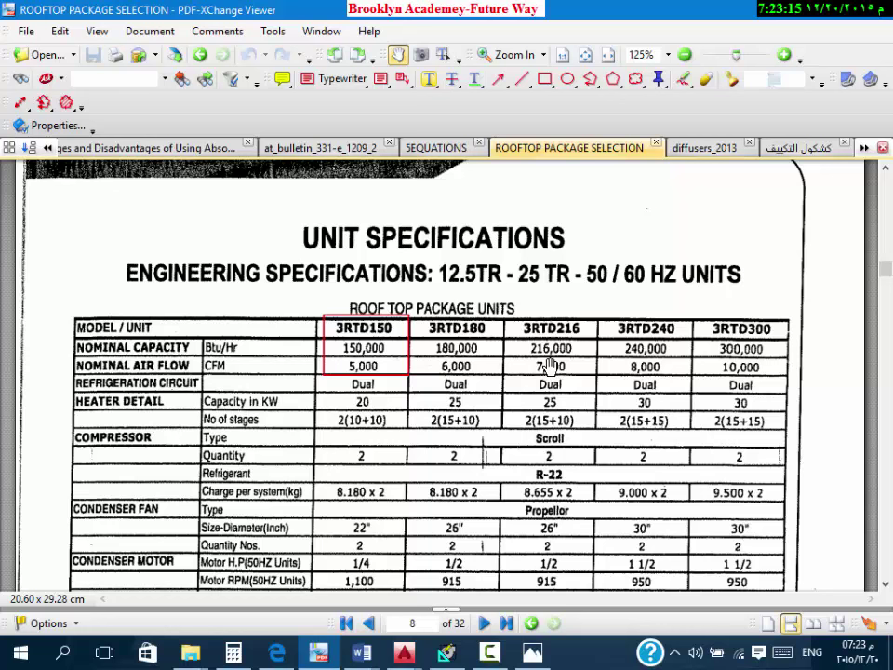
left_click(235, 654)
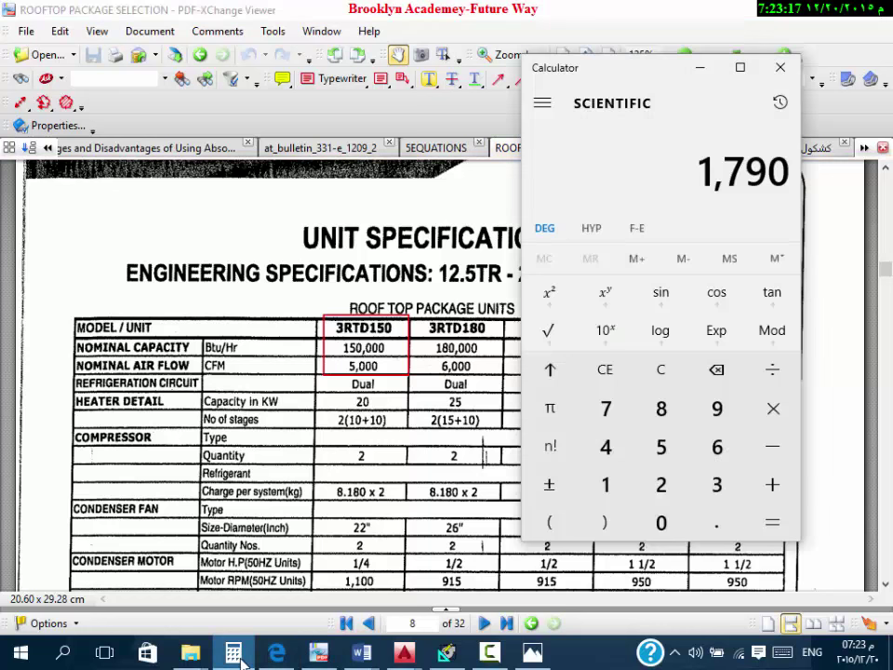
type("21")
type("6/")
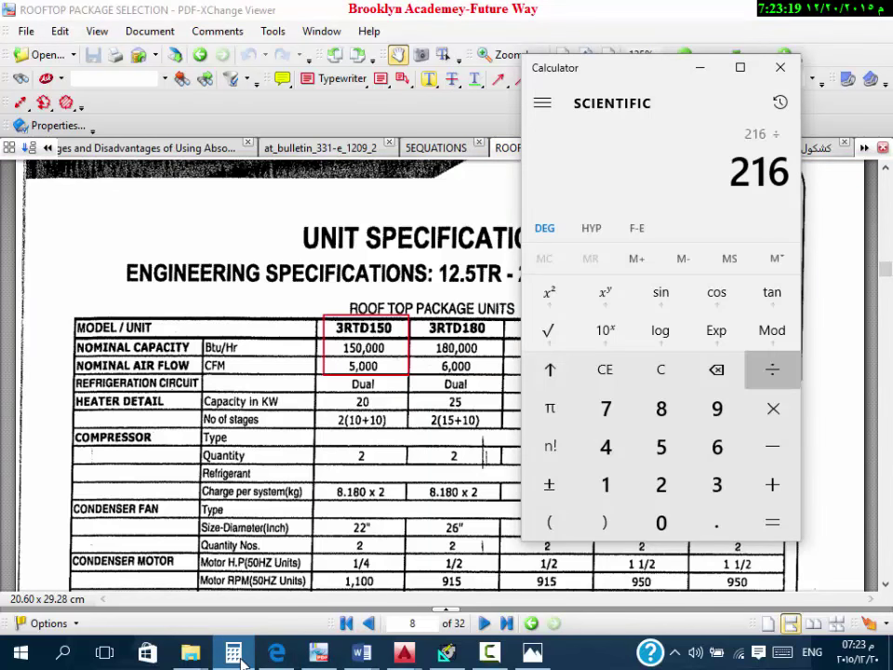
type("12")
key("Return")
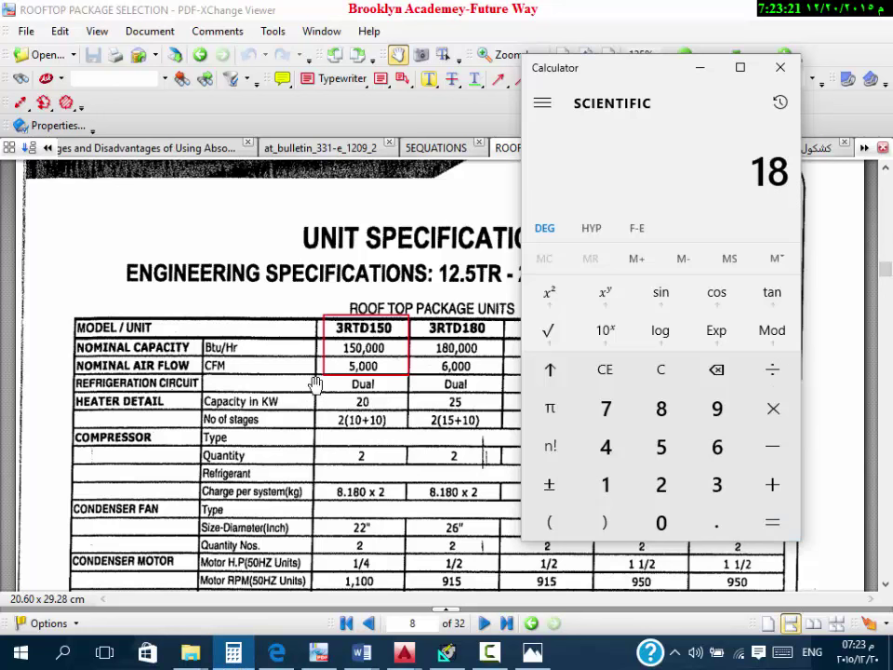
left_click(700, 68)
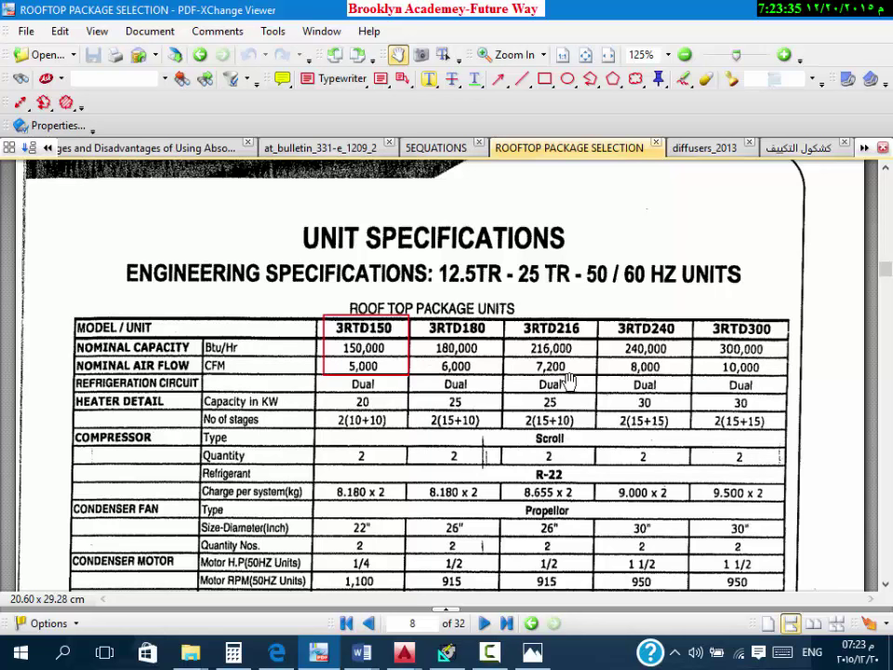
Step: Recheck the required load and airflow in the HAP report, and mark the 3RTD216 column in the PDF specifications with a red rectangle
left_click(447, 653)
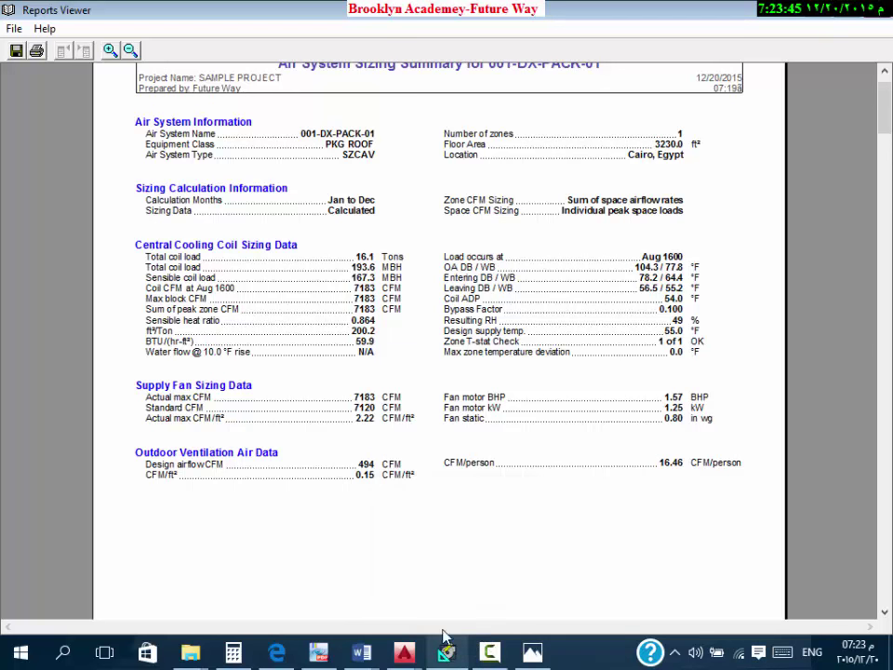
mouse_move(416, 652)
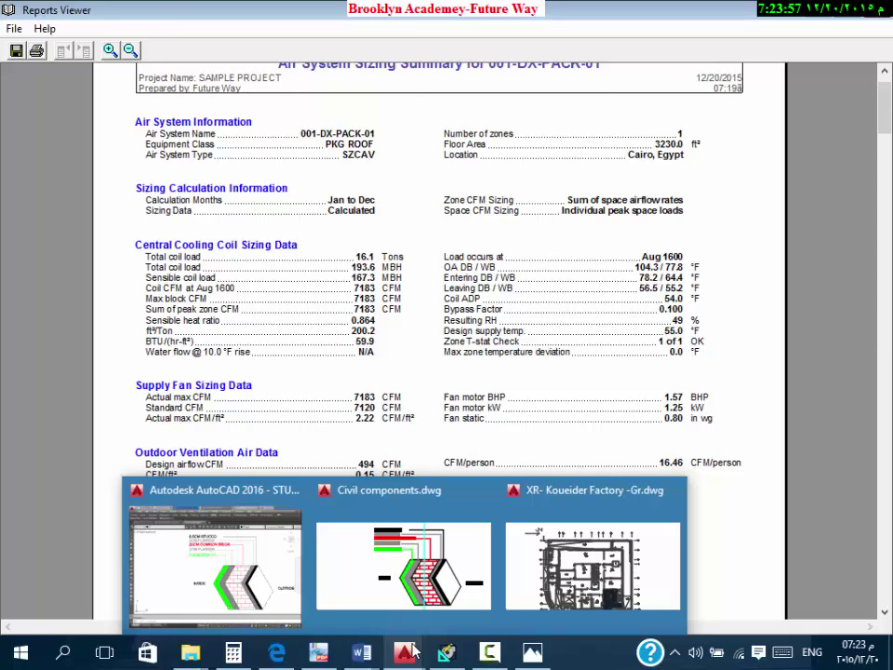
left_click(415, 651)
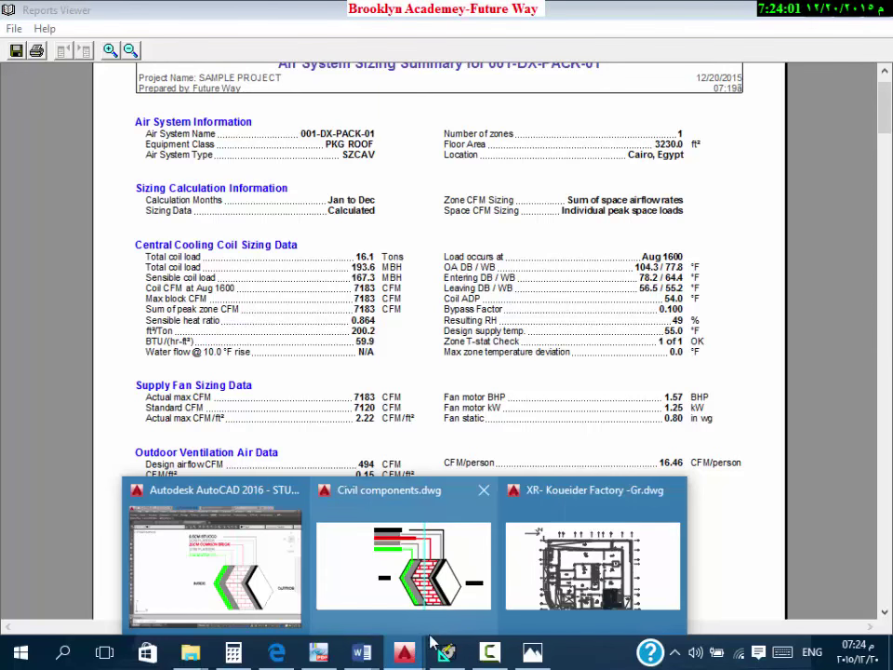
left_click(332, 657)
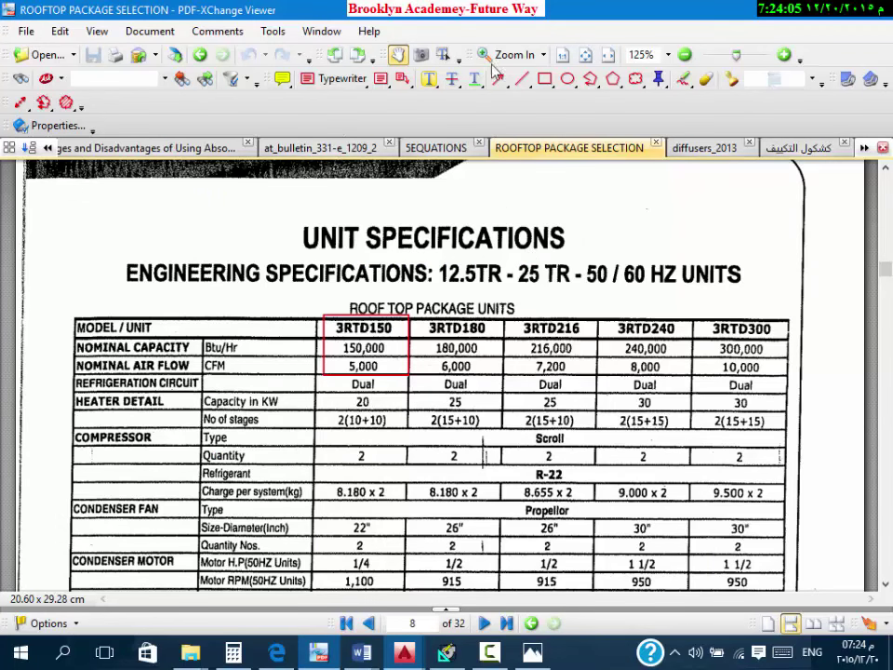
left_click(544, 80)
mouse_move(600, 317)
left_mouse_down()
mouse_move(536, 393)
mouse_move(503, 409)
left_mouse_up()
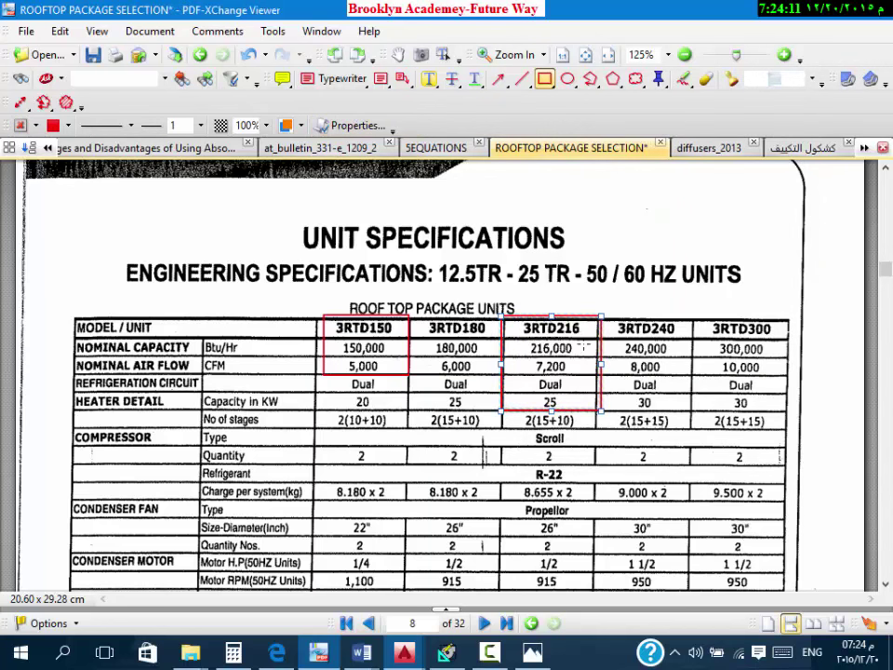
Step: Look through the remaining unit specifications and the electrical data tables for the 3 TR to 25 TR units
scroll(682, 354, "down", 15)
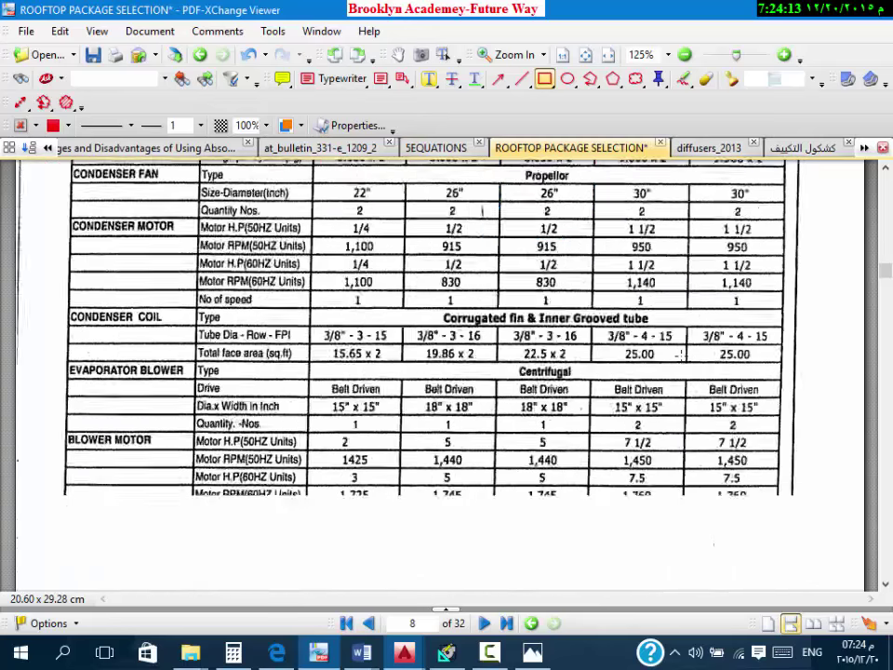
scroll(683, 357, "down", 15)
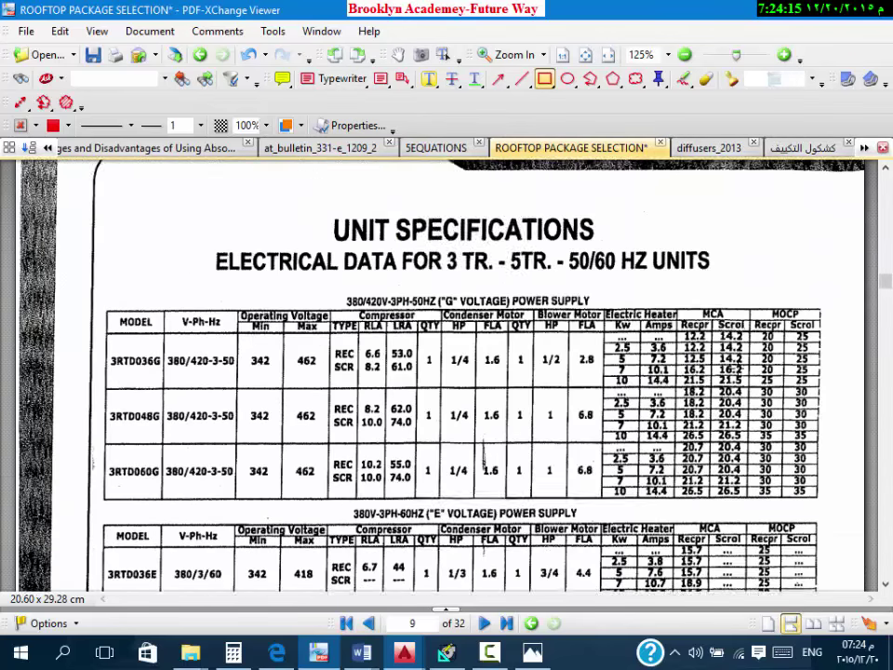
scroll(708, 363, "down", 15)
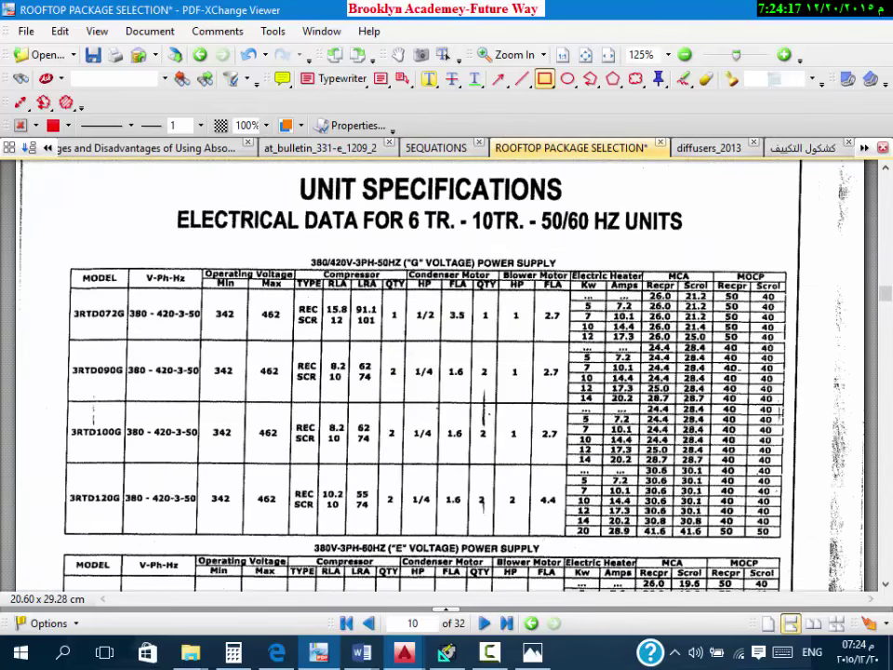
scroll(702, 263, "down", 15)
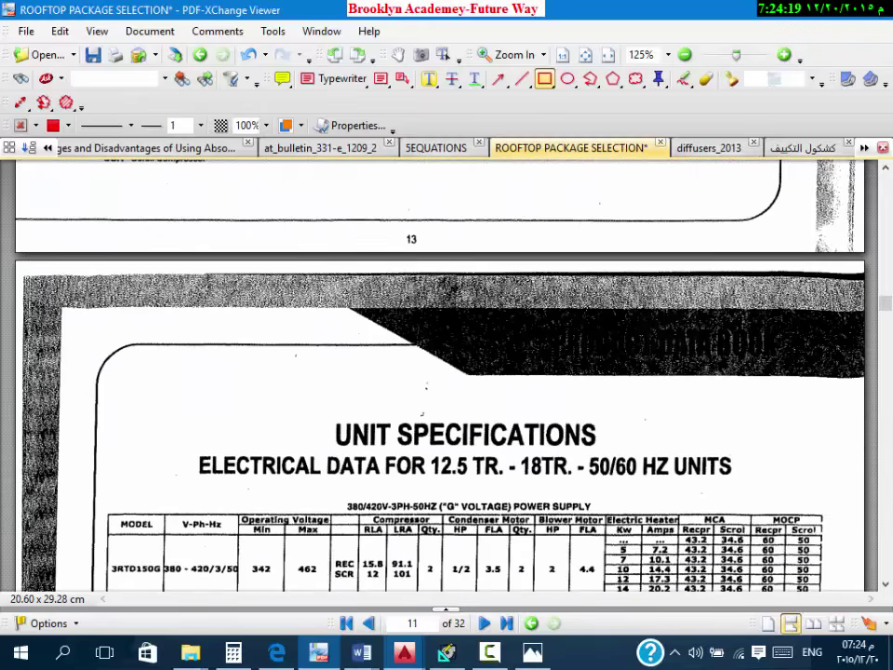
scroll(700, 324, "down", 15)
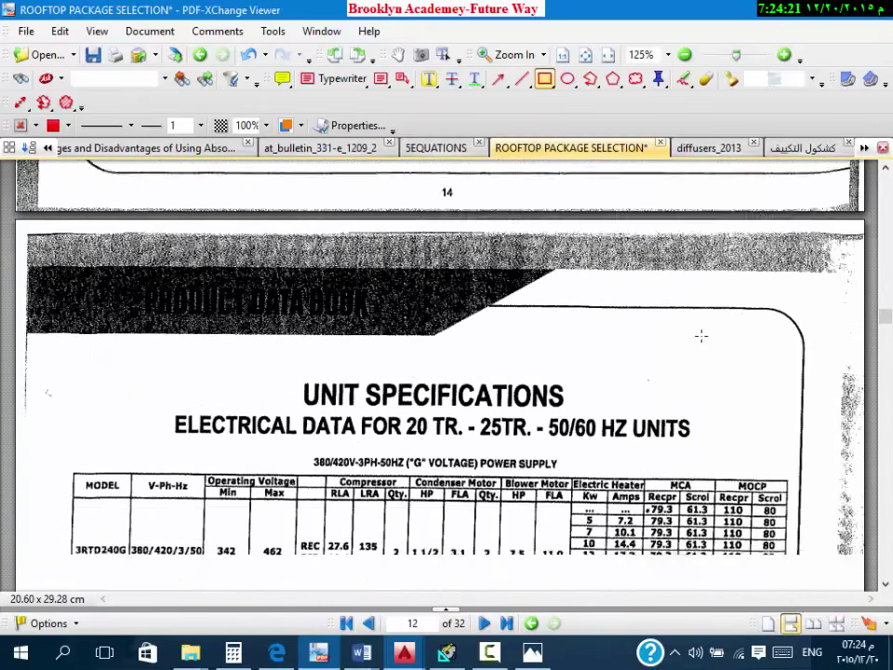
scroll(708, 333, "up", 4)
scroll(717, 336, "down", 1)
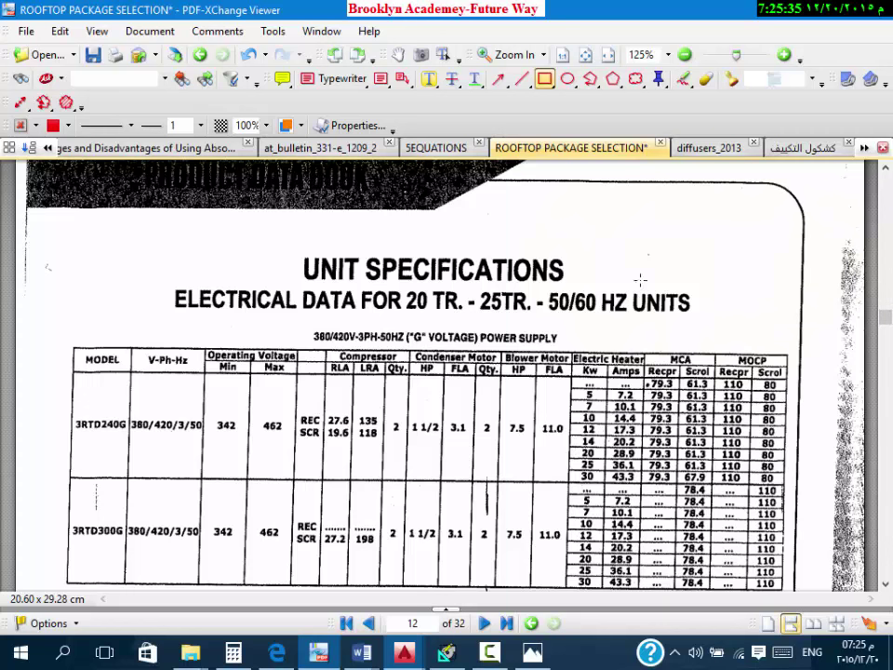
scroll(670, 274, "down", 3)
scroll(670, 274, "up", 1)
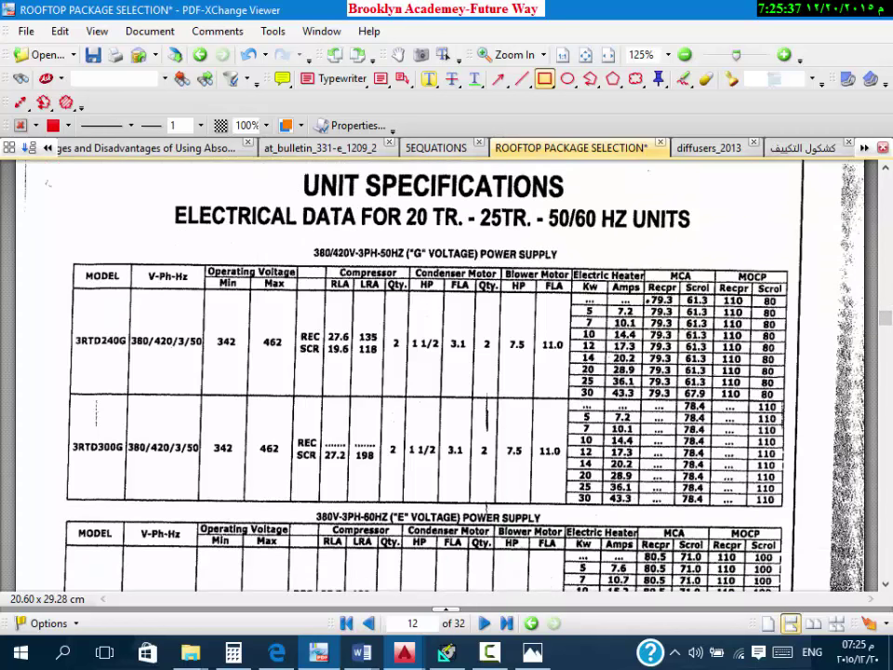
scroll(526, 295, "down", 12)
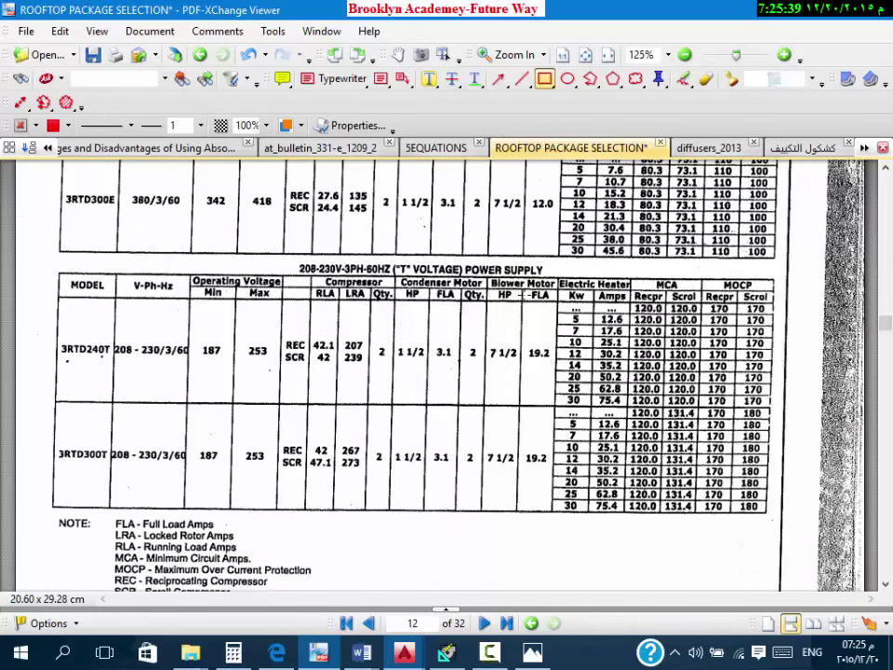
Step: Look through the 50 Hz cooling performance tables from model 3RTD036 up to model 3RTD216
key("h")
scroll(510, 319, "down", 15)
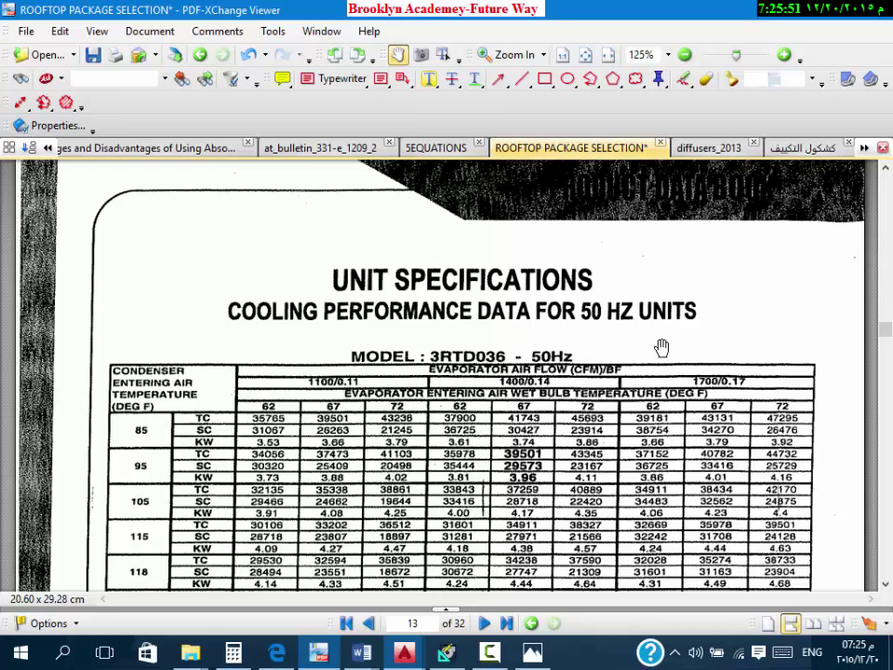
scroll(375, 356, "down", 1)
scroll(375, 357, "down", 4)
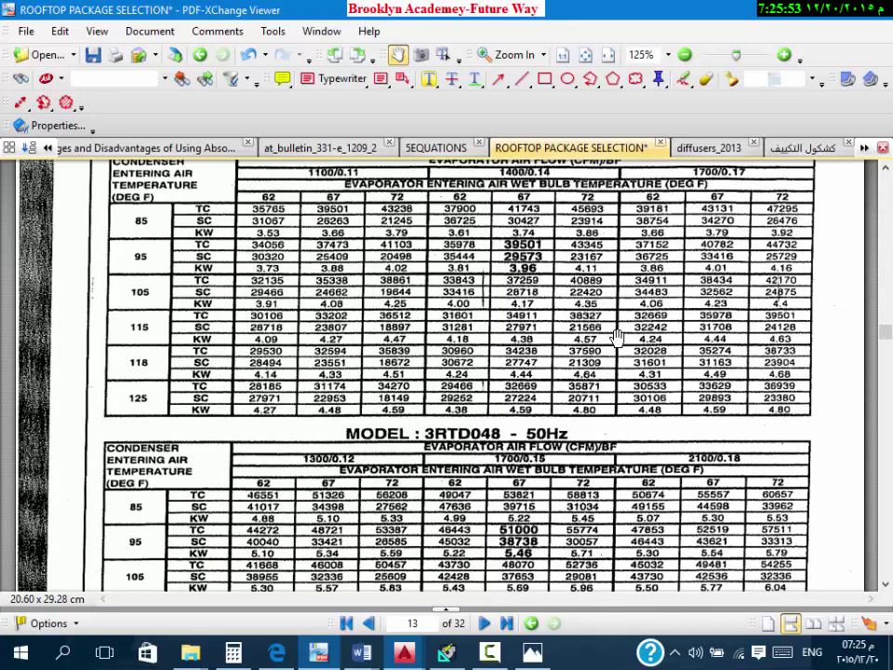
scroll(617, 337, "down", 12)
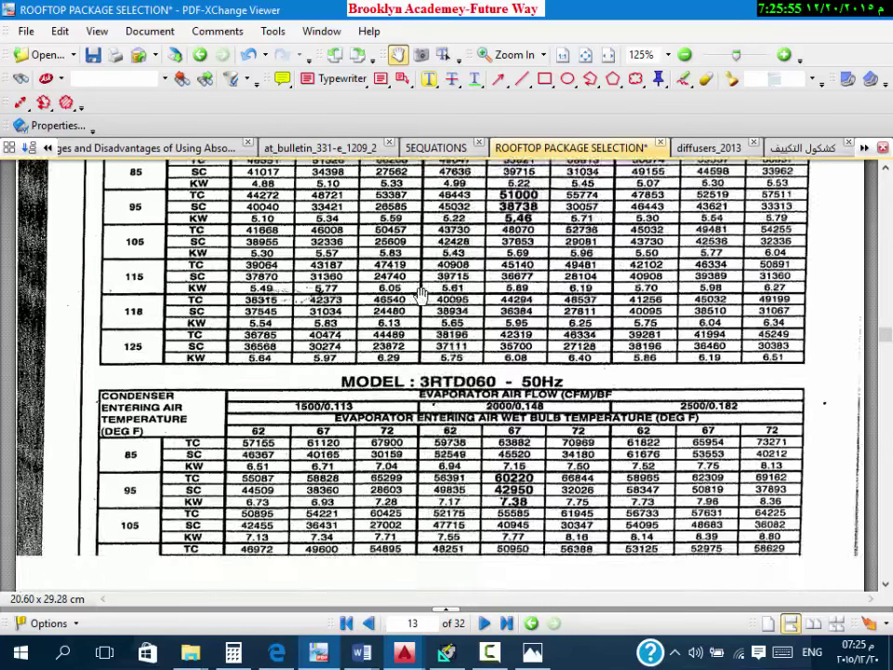
scroll(527, 330, "down", 15)
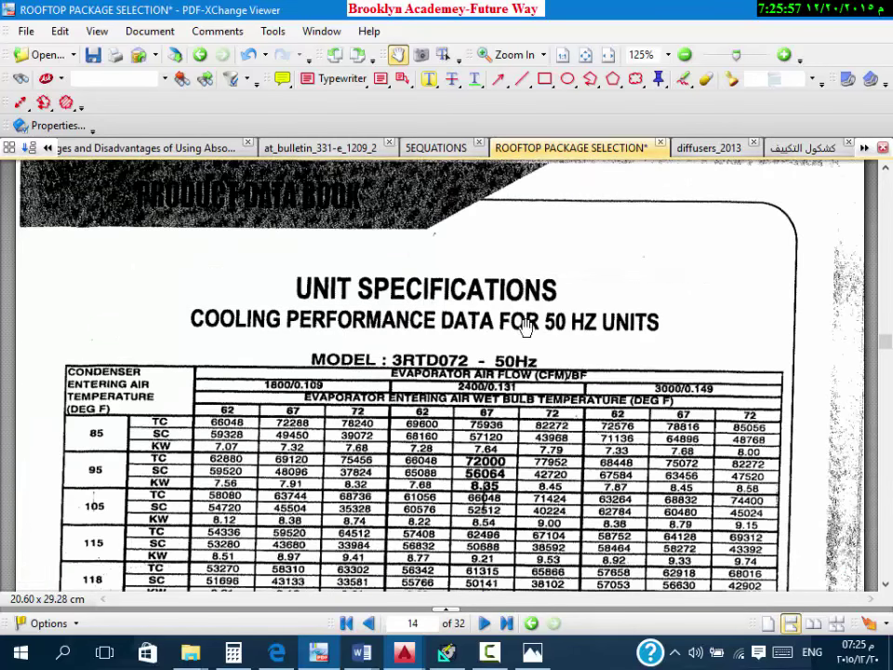
scroll(365, 389, "down", 20)
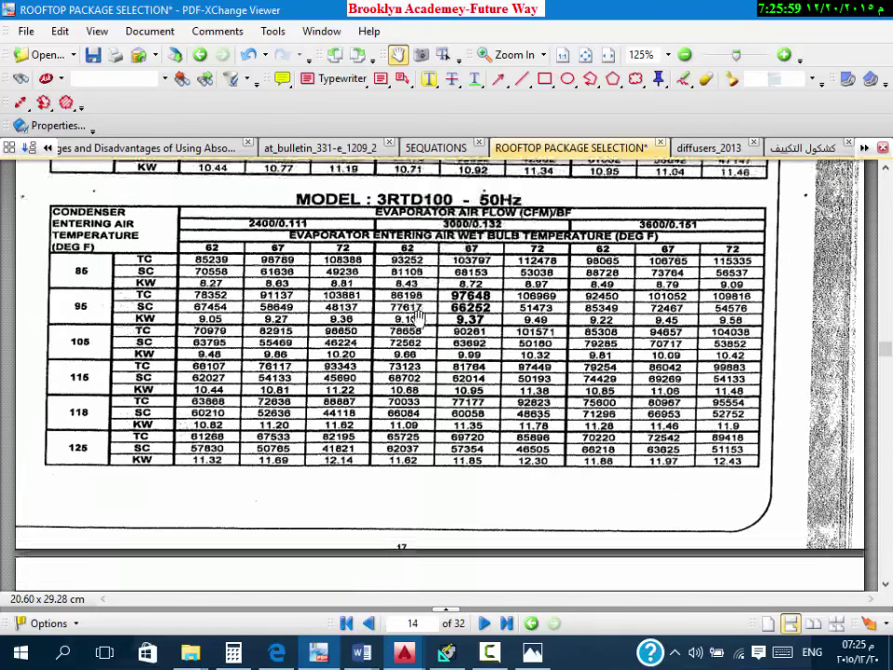
scroll(419, 326, "down", 6)
scroll(465, 303, "down", 8)
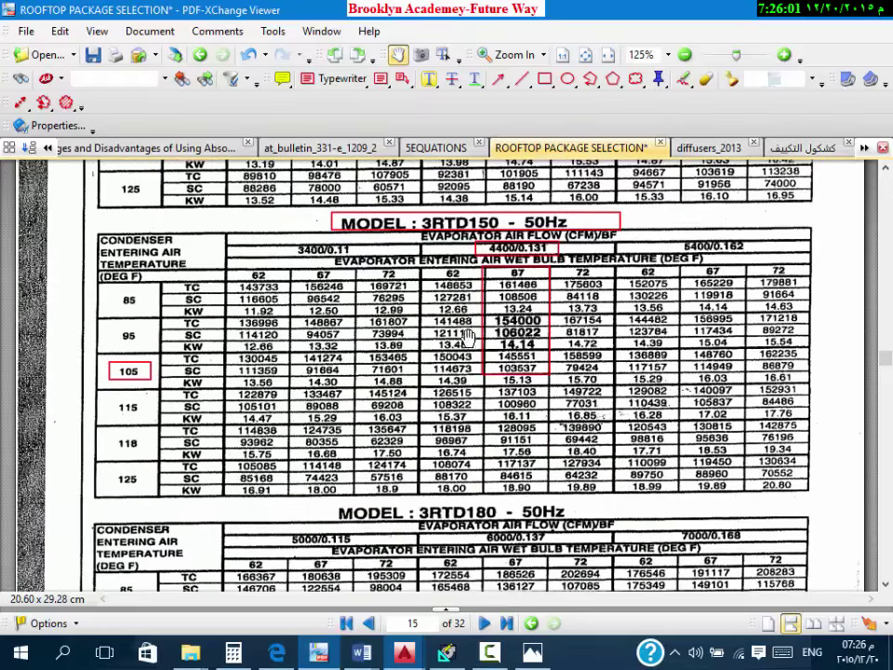
scroll(465, 302, "down", 15)
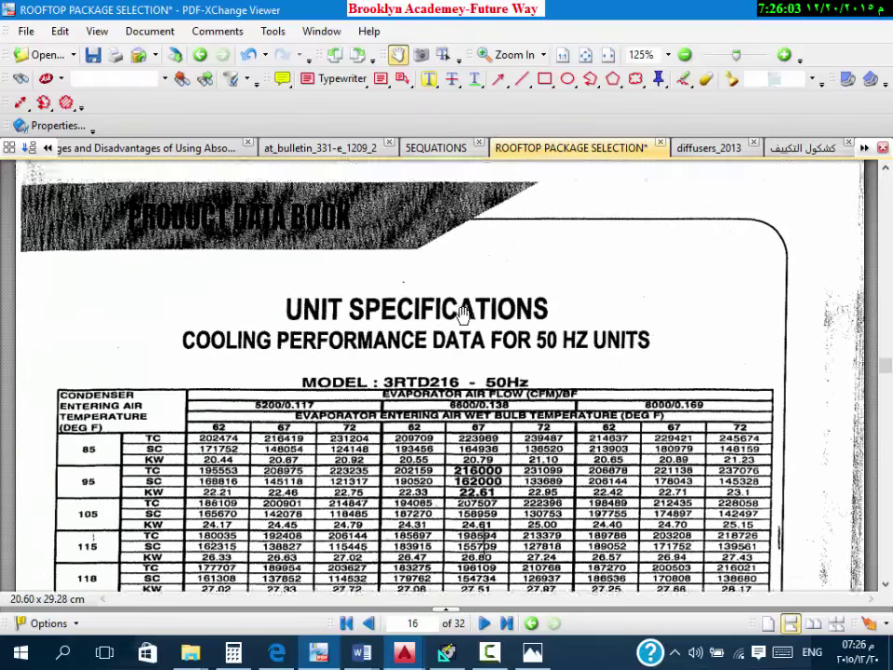
scroll(377, 234, "down", 2)
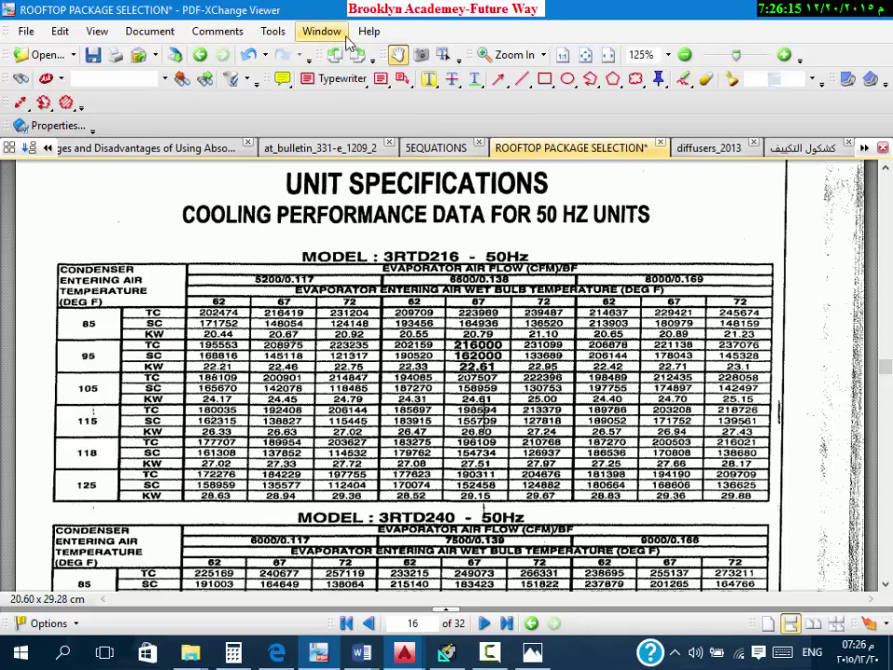
Step: Mark the 105 °F row and the 6600 CFM, 67 °F wet-bulb column of the 3RTD216 table with red rectangles, checking the HAP report conditions
key("r")
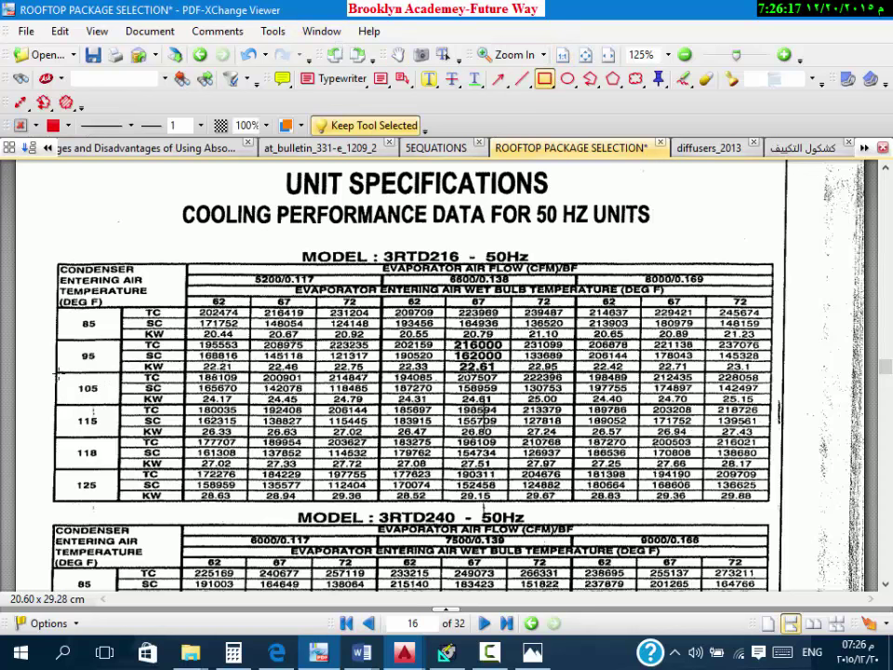
mouse_move(56, 374)
left_mouse_down()
mouse_move(791, 395)
mouse_move(802, 404)
mouse_move(774, 406)
left_mouse_up()
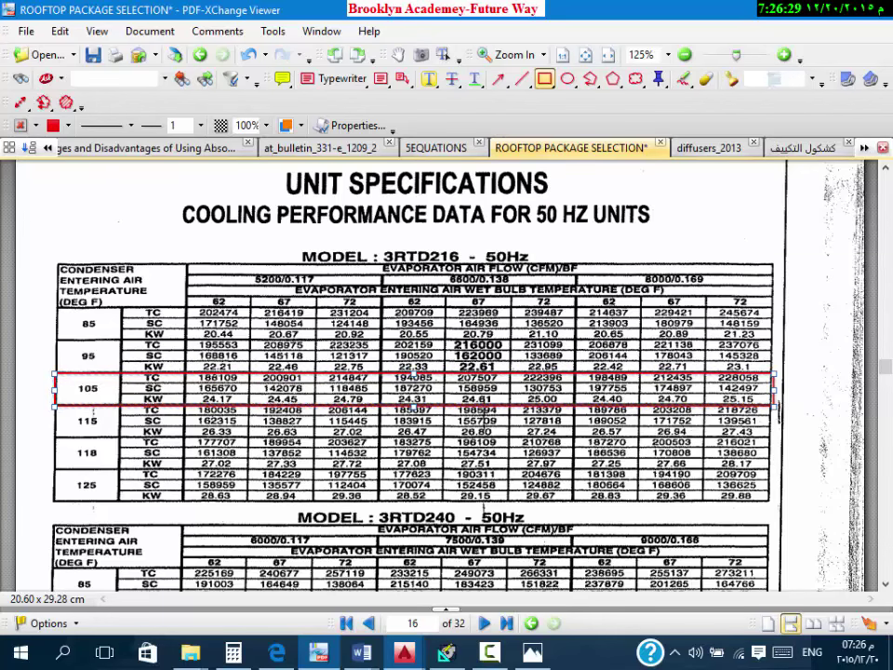
left_click(451, 651)
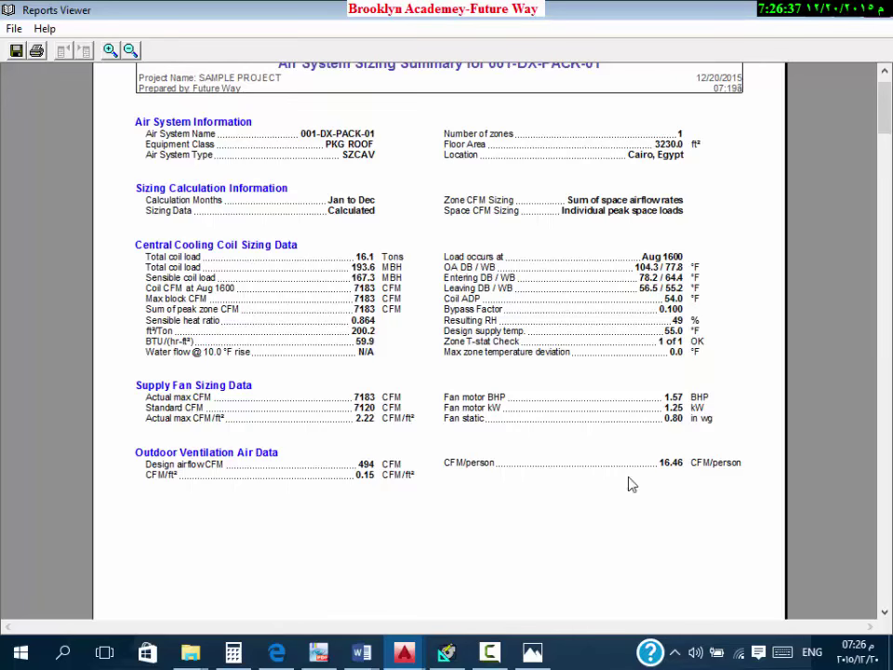
left_click(327, 657)
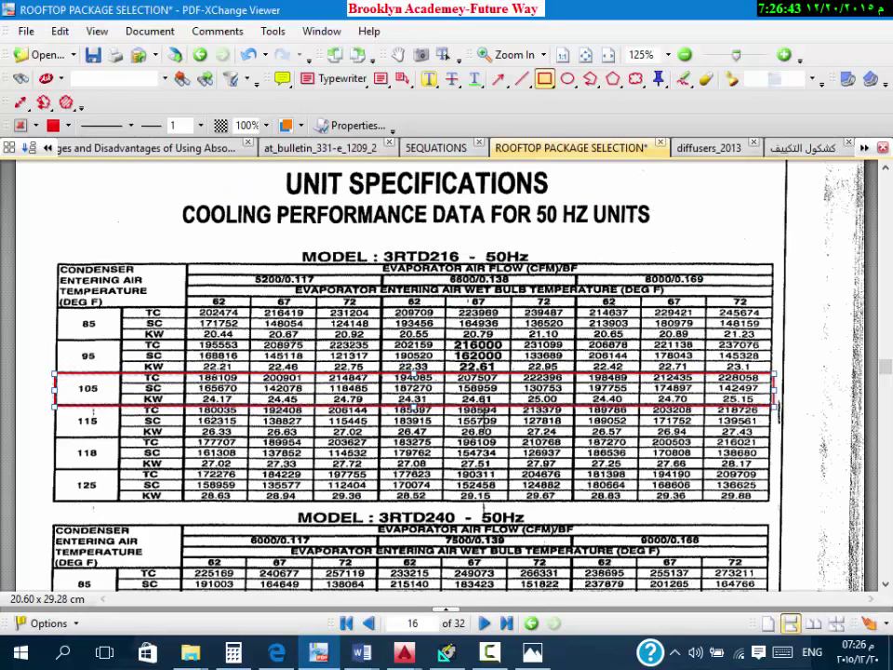
mouse_move(447, 296)
left_mouse_down()
mouse_move(486, 327)
mouse_move(507, 406)
left_mouse_up()
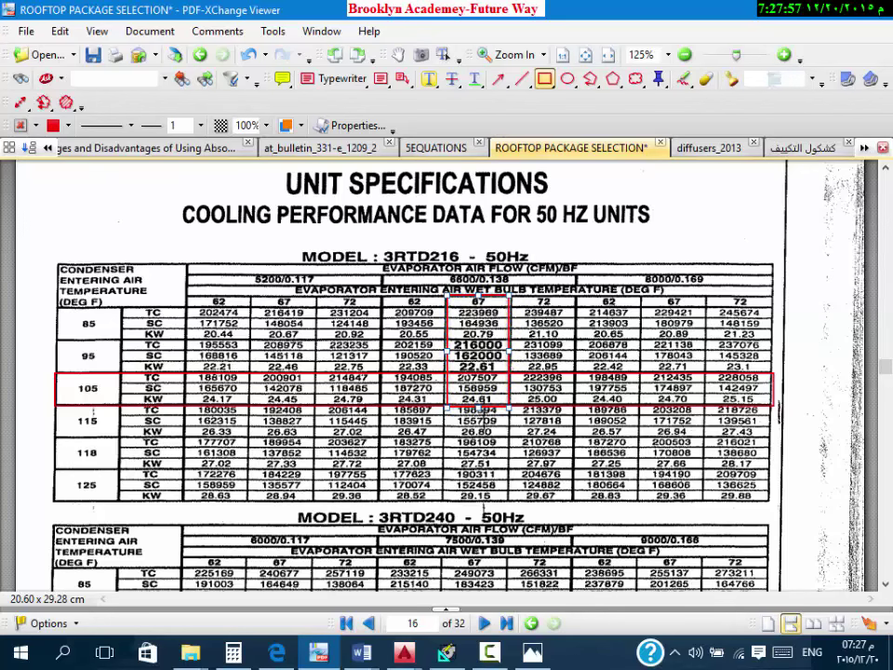
Step: Recheck the coil load in the HAP report, and convert the 3RTD216 total capacity in Calculator by dividing 207507 by 3415
left_click(450, 652)
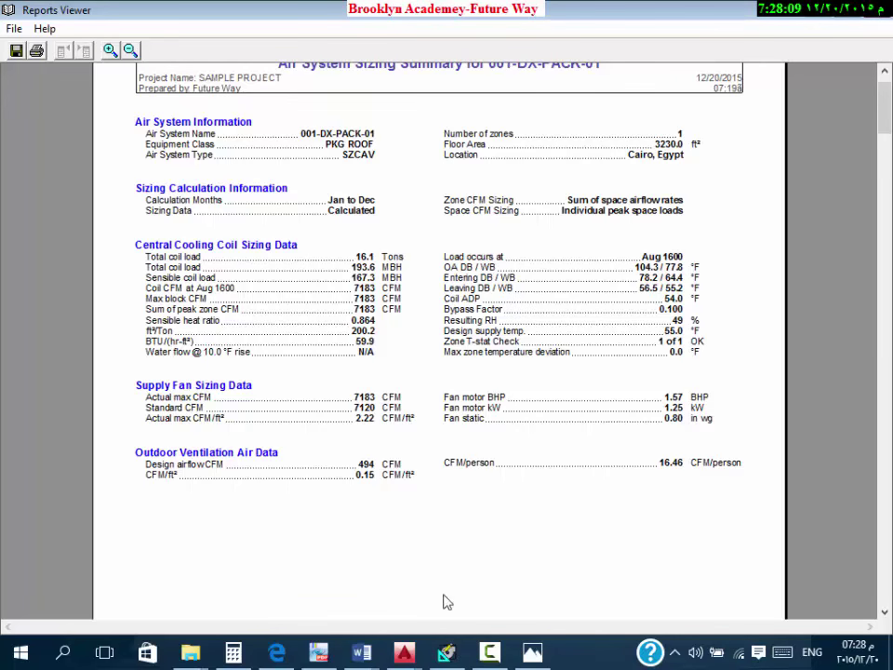
left_click(321, 654)
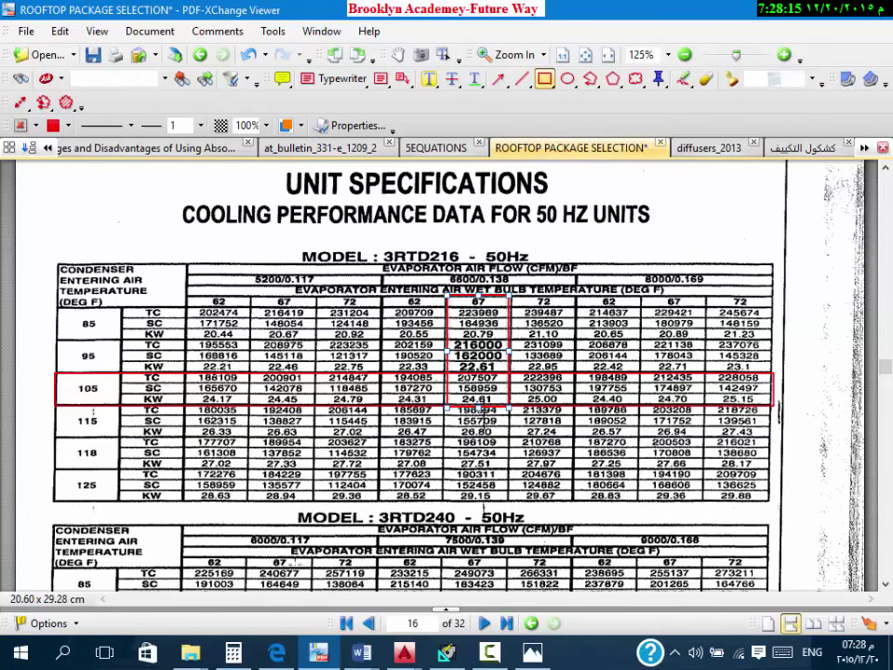
left_click(233, 655)
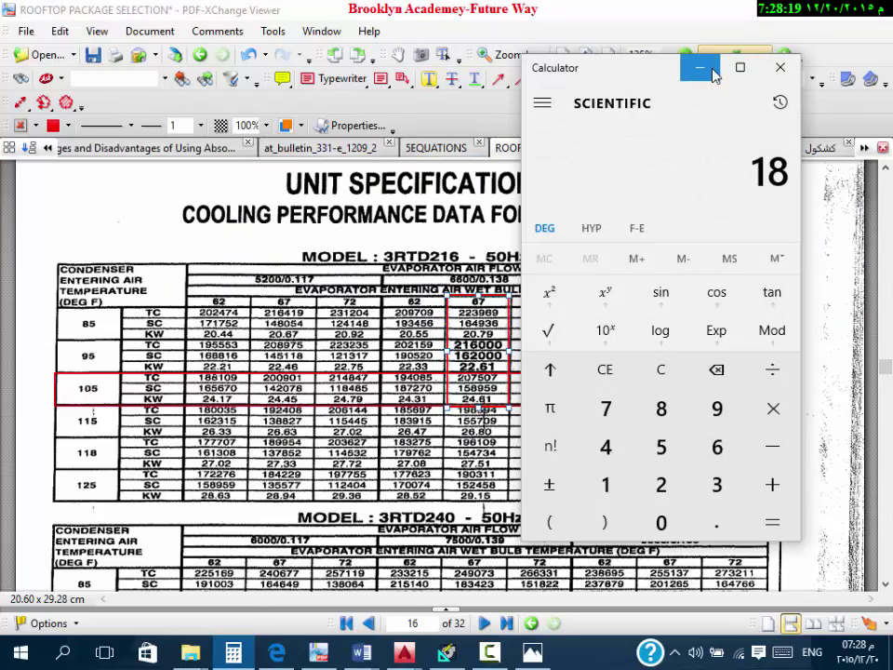
left_click_drag(677, 78, 711, 77)
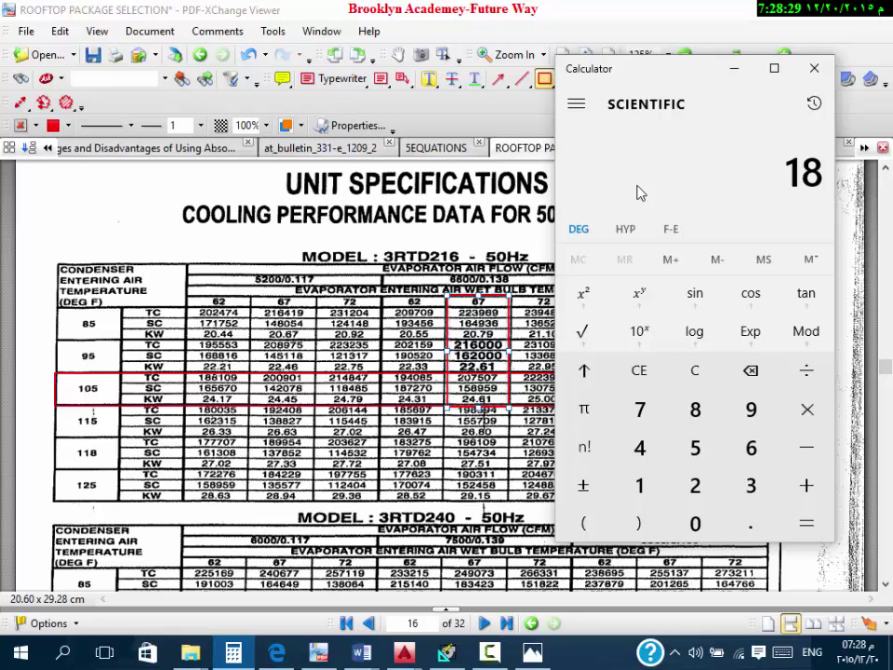
type("2")
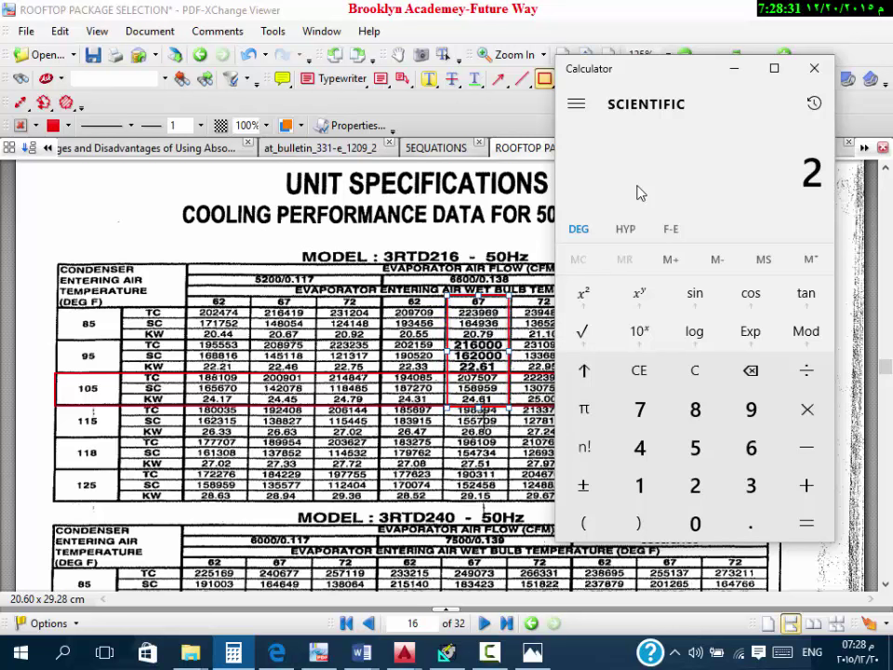
type("07")
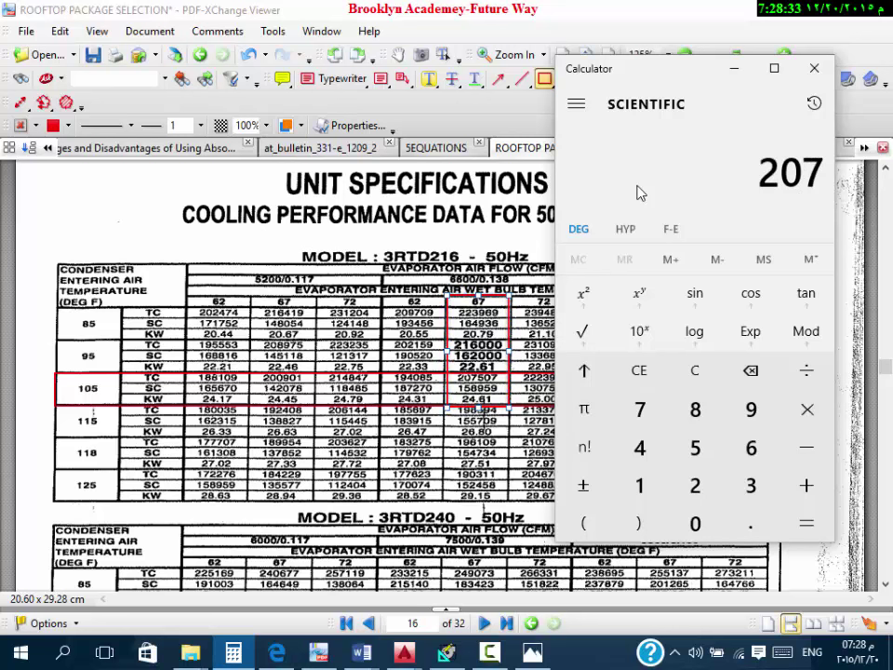
type(",507")
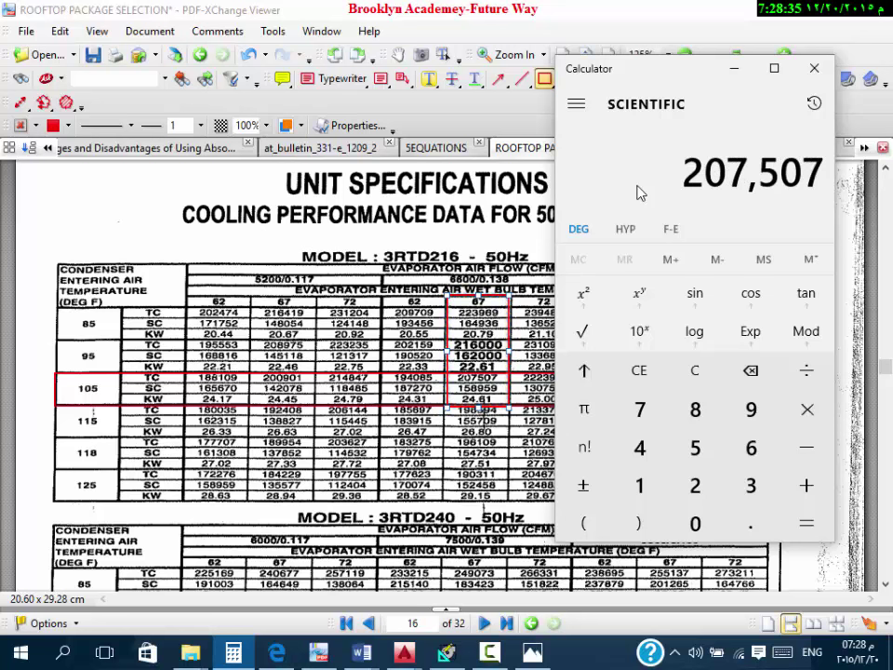
key("slash")
type("3")
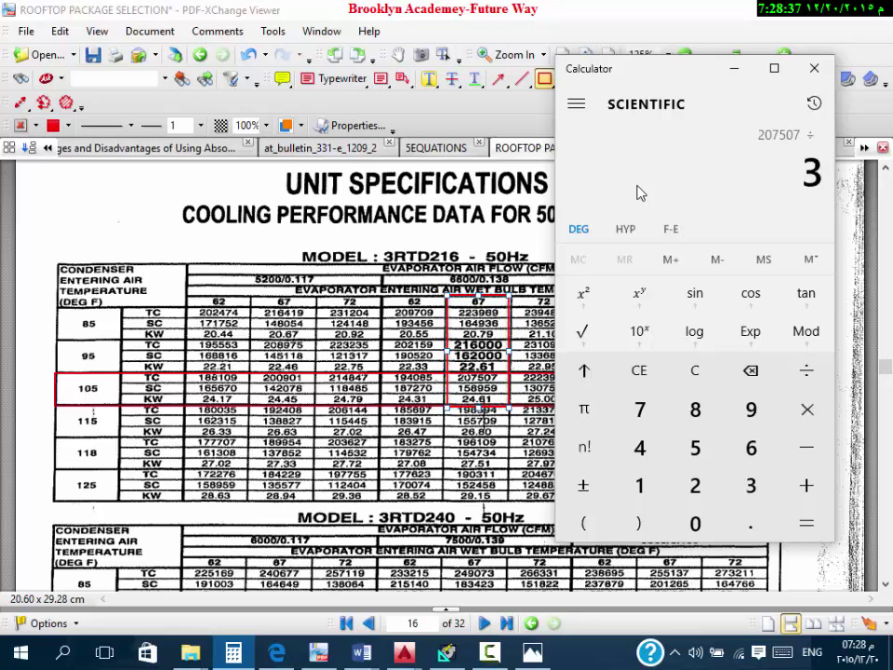
type("0415")
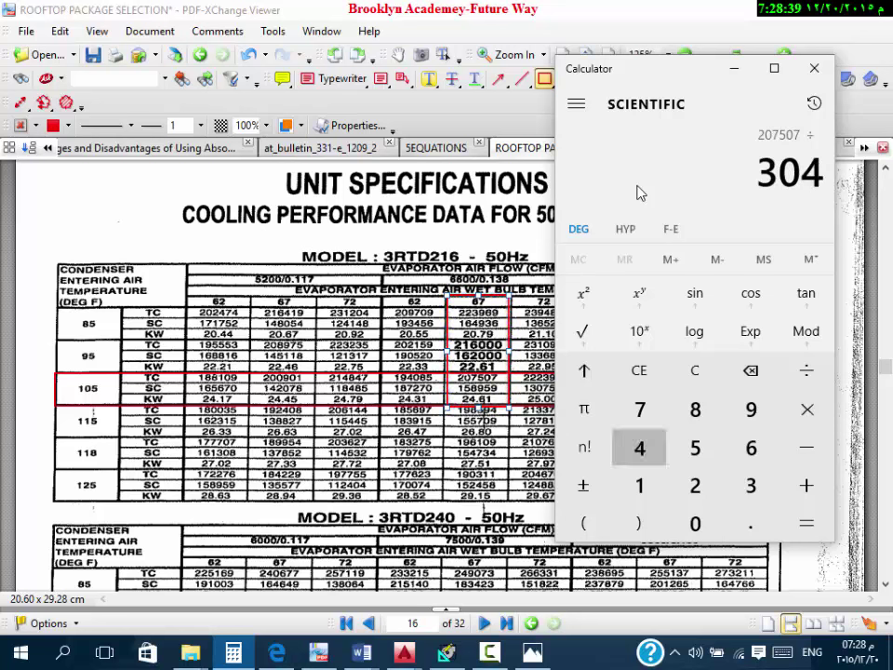
key("BackSpace")
key("BackSpace")
key("BackSpace")
key("BackSpace")
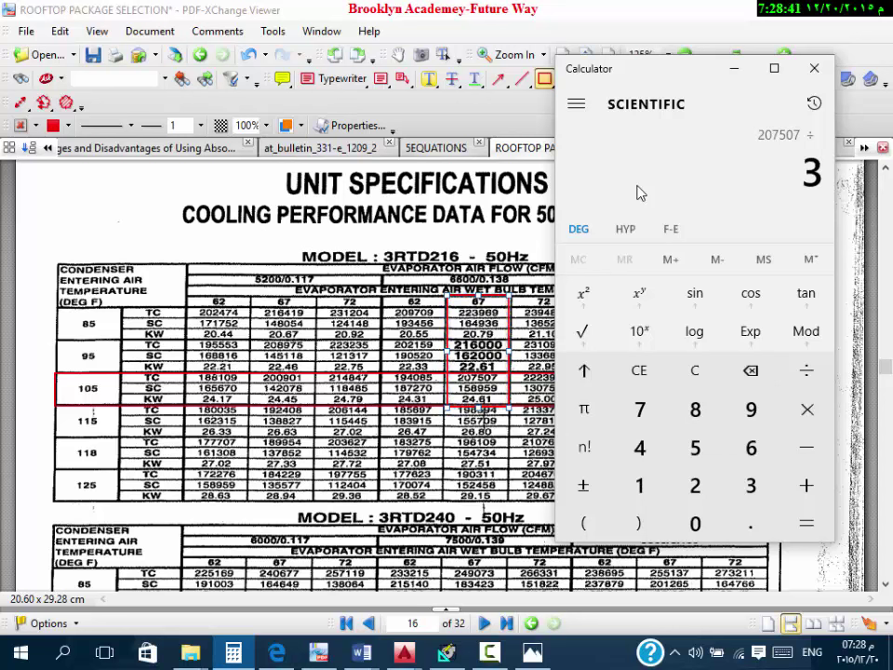
type("415")
key("Return")
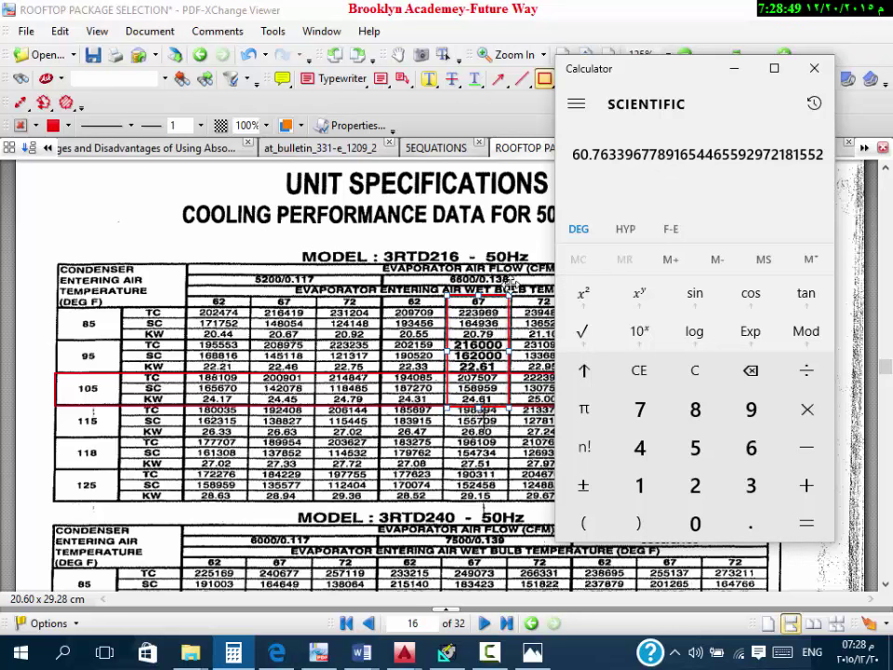
left_click(734, 68)
Step: Examine the 3RTD300 performance table with its legends and sensible capacity correction note, and return to the 3RTD216 table
scroll(742, 333, "down", 10)
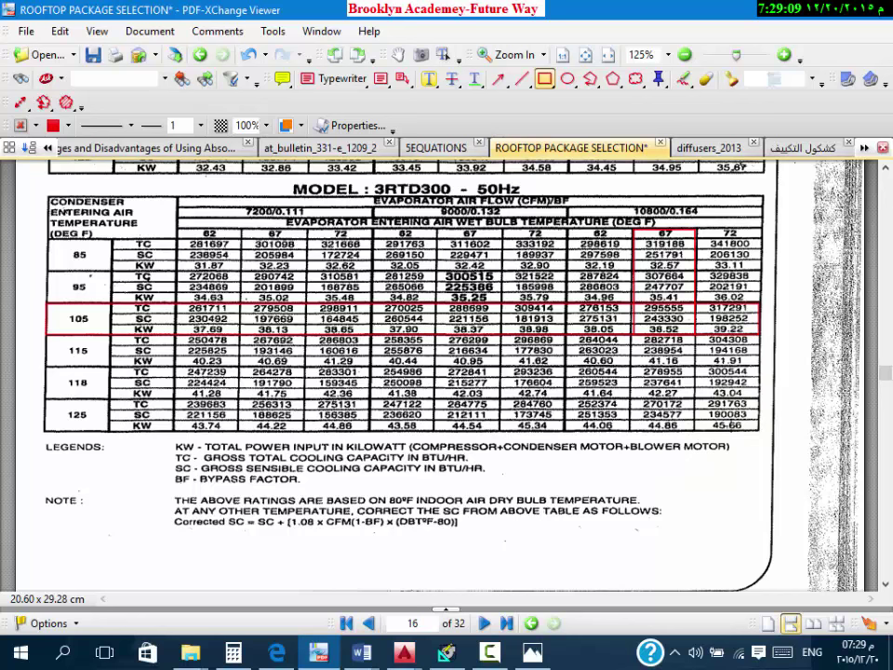
scroll(622, 402, "up", 2)
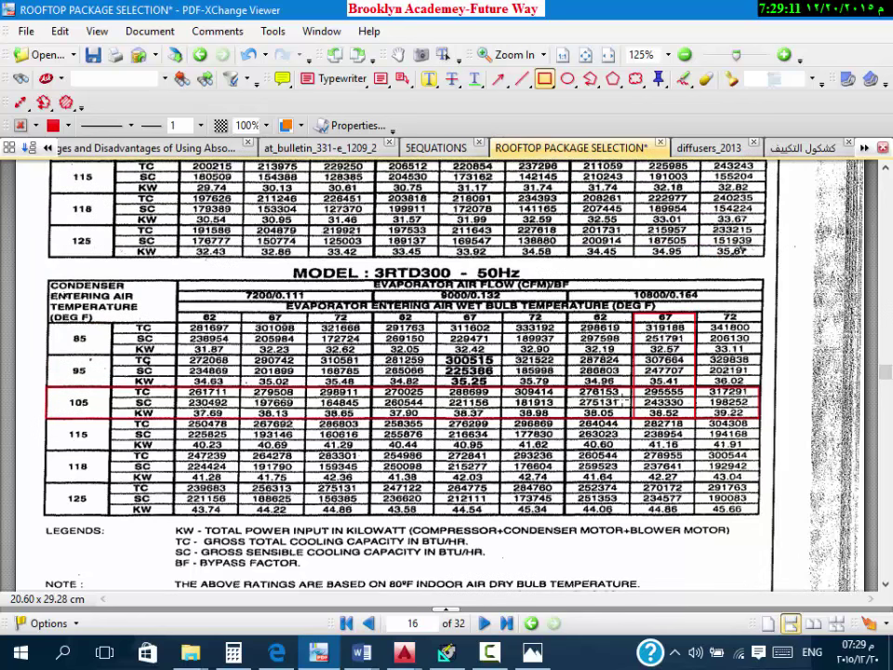
scroll(623, 402, "up", 1)
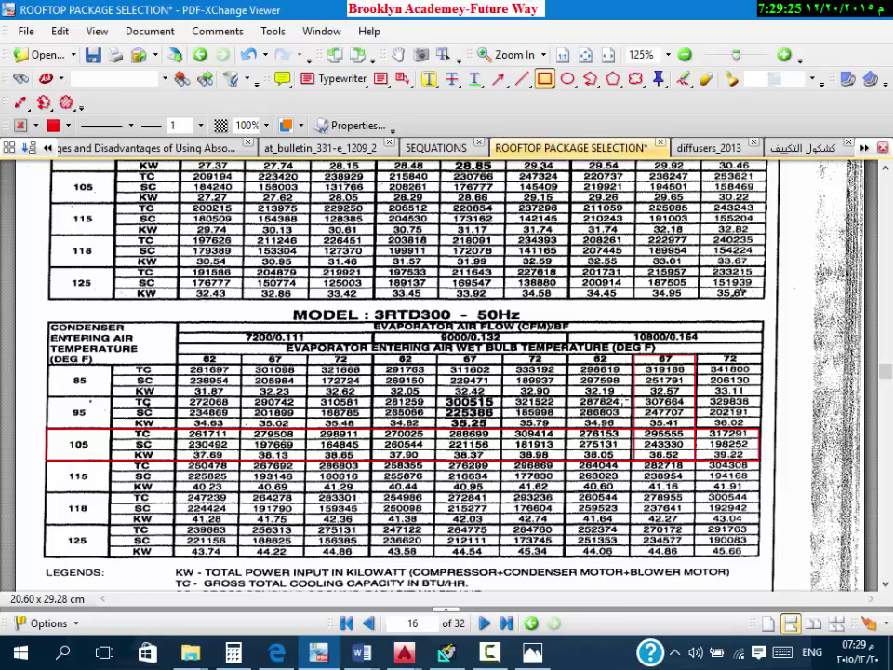
scroll(475, 293, "up", 10)
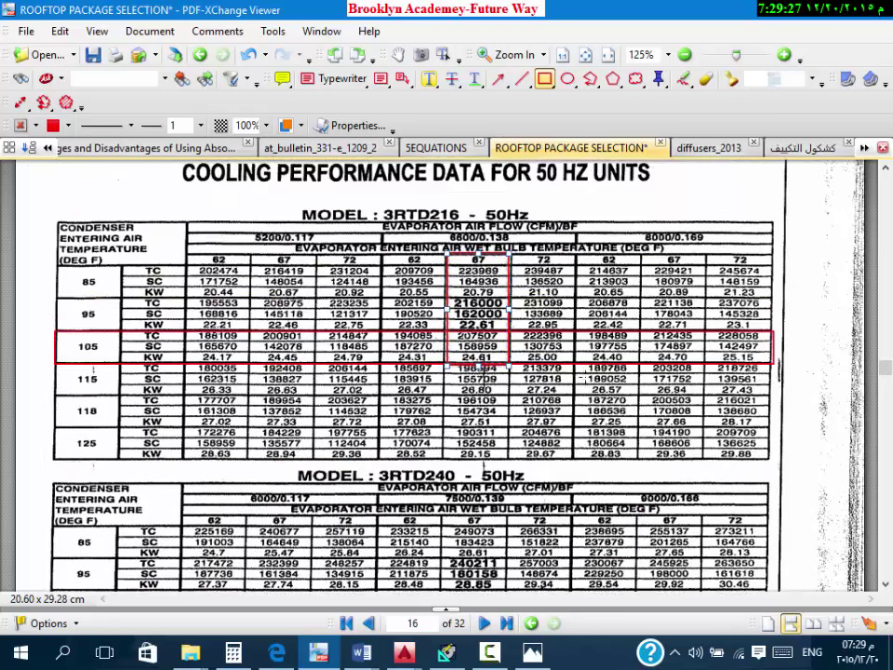
scroll(441, 282, "up", 1)
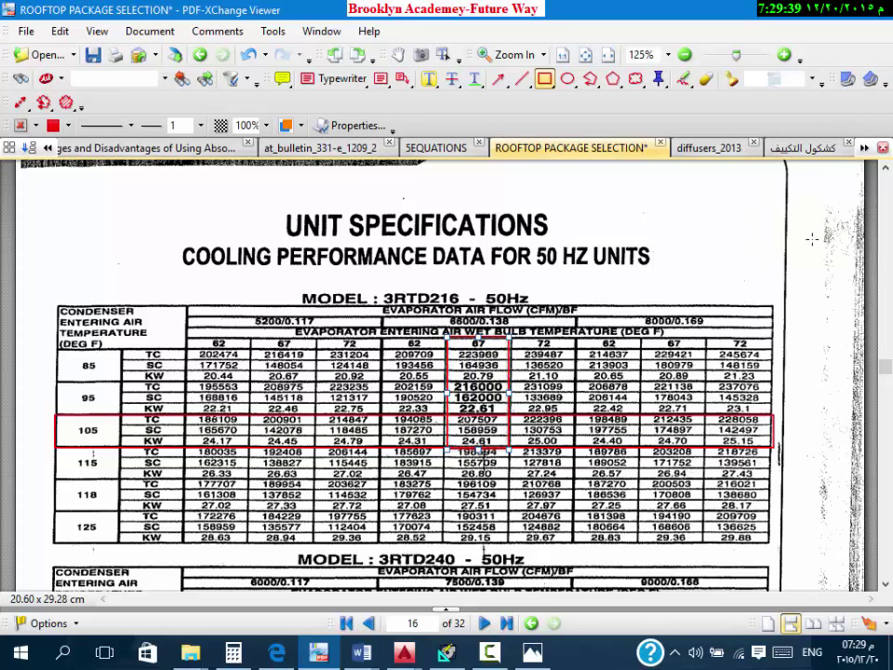
Step: Take a screenshot of the marked 3RTD216 performance table and accept saving screenshots to OneDrive
key("Print")
scroll(713, 222, "up", 3)
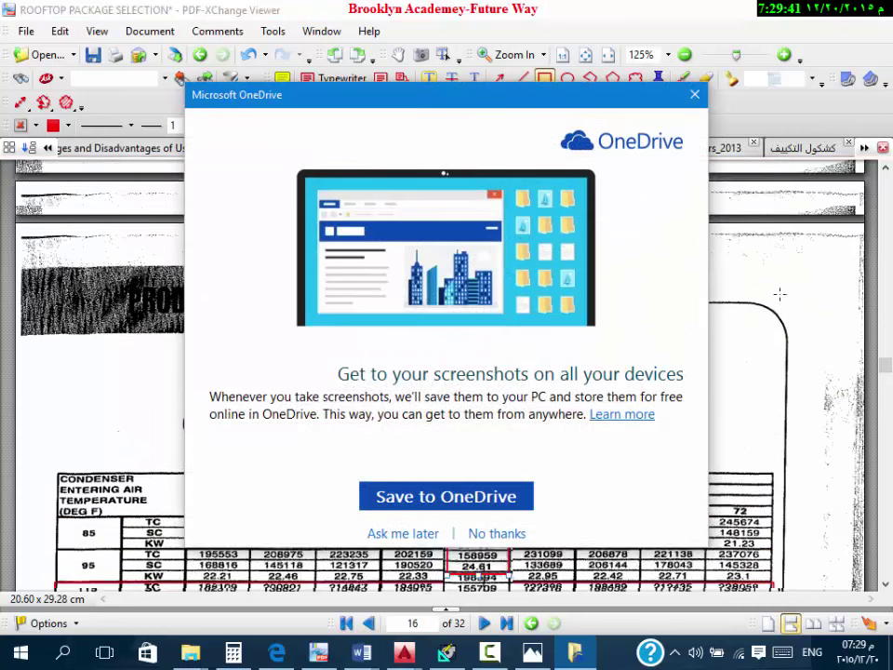
left_click(446, 498)
Step: Go back through the cooling performance tables to the electrical data of the 3RTD072 to 3RTD120 units
scroll(674, 319, "up", 10)
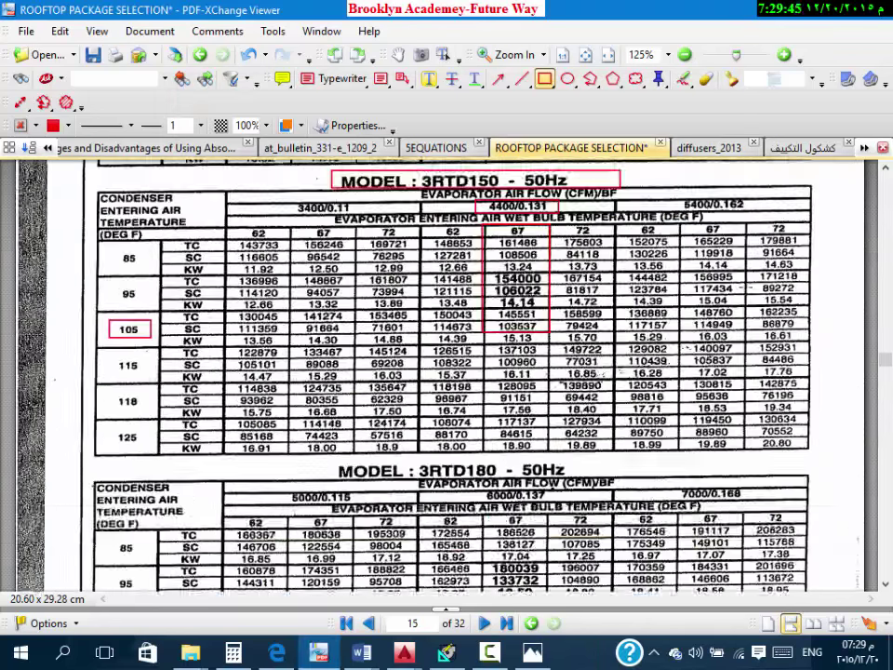
scroll(747, 287, "up", 15)
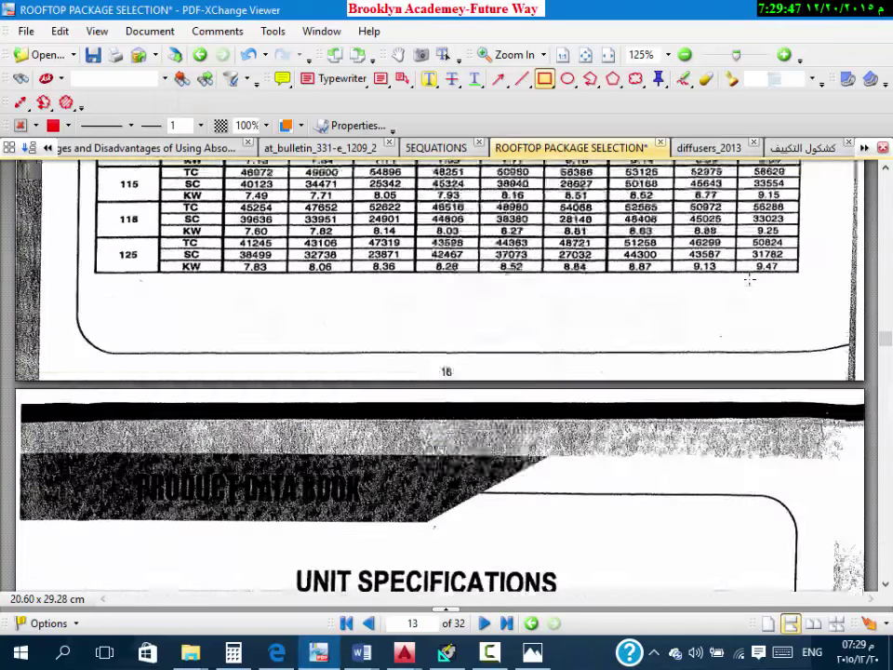
scroll(749, 227, "up", 20)
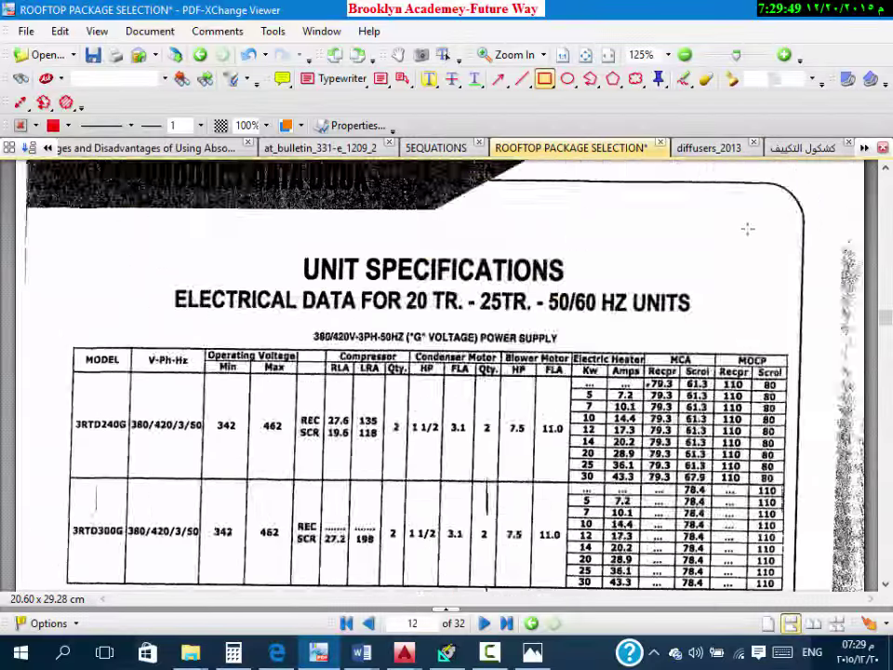
scroll(748, 226, "up", 20)
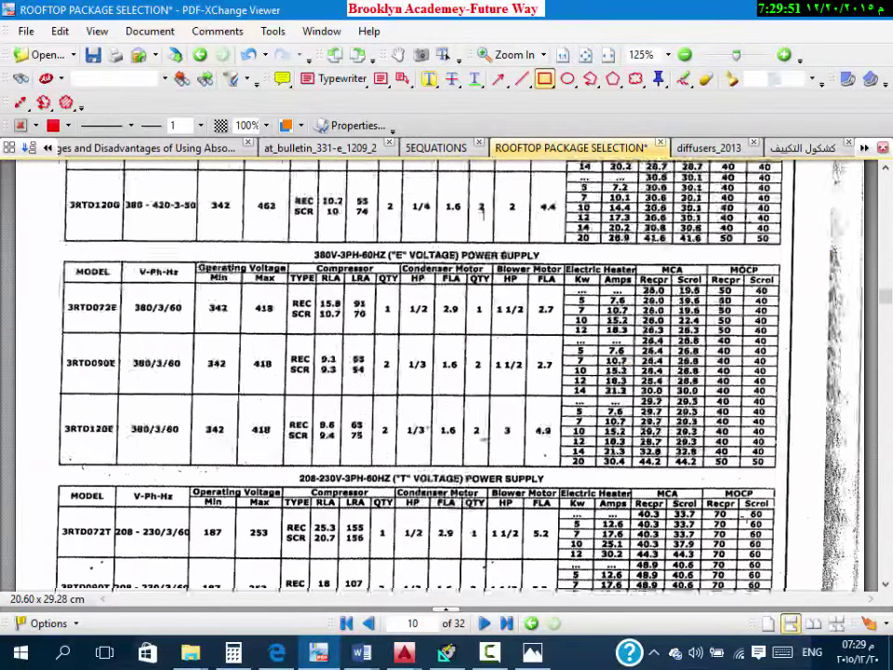
Step: Examine the engineering specifications table for the 12.5 TR to 25 TR rooftop package units, from nominal capacity down to the pressure switches
scroll(743, 185, "up", 20)
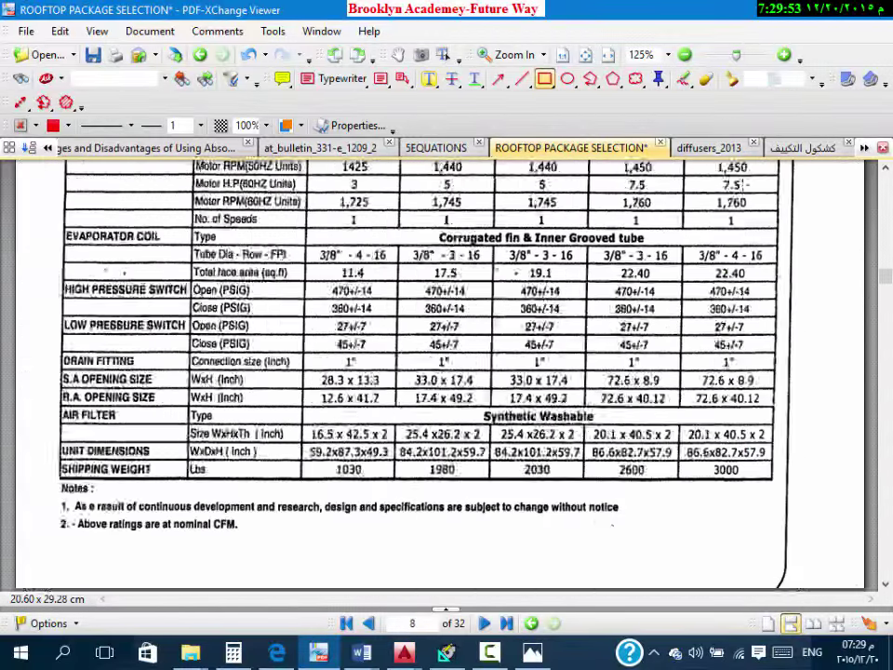
scroll(748, 151, "up", 5)
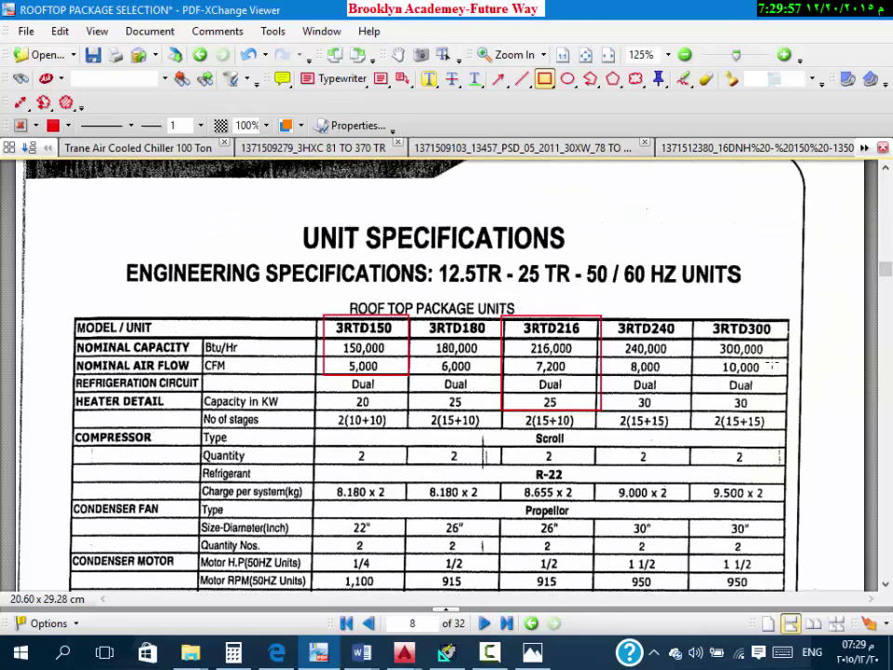
scroll(702, 285, "down", 3)
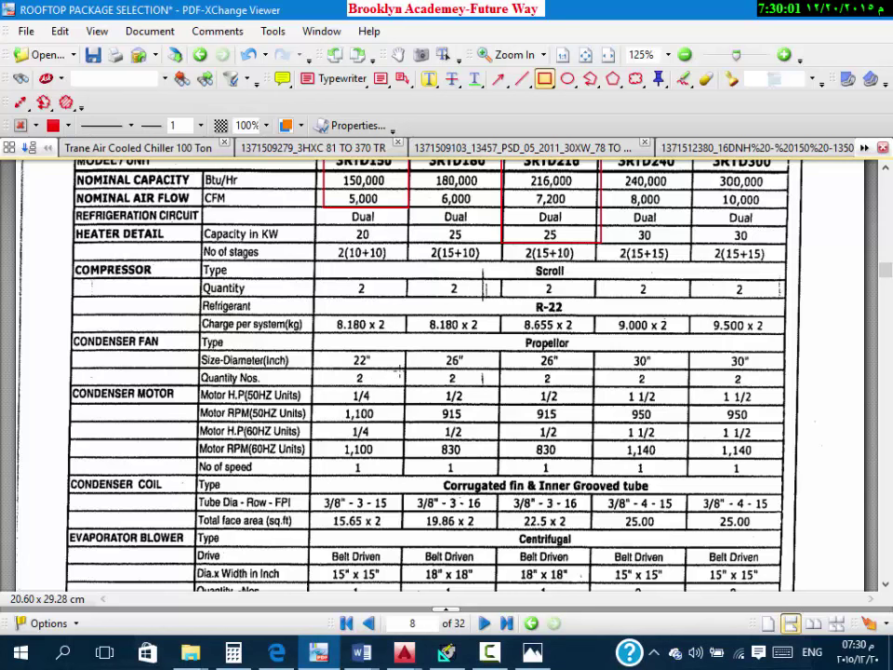
scroll(510, 457, "down", 2)
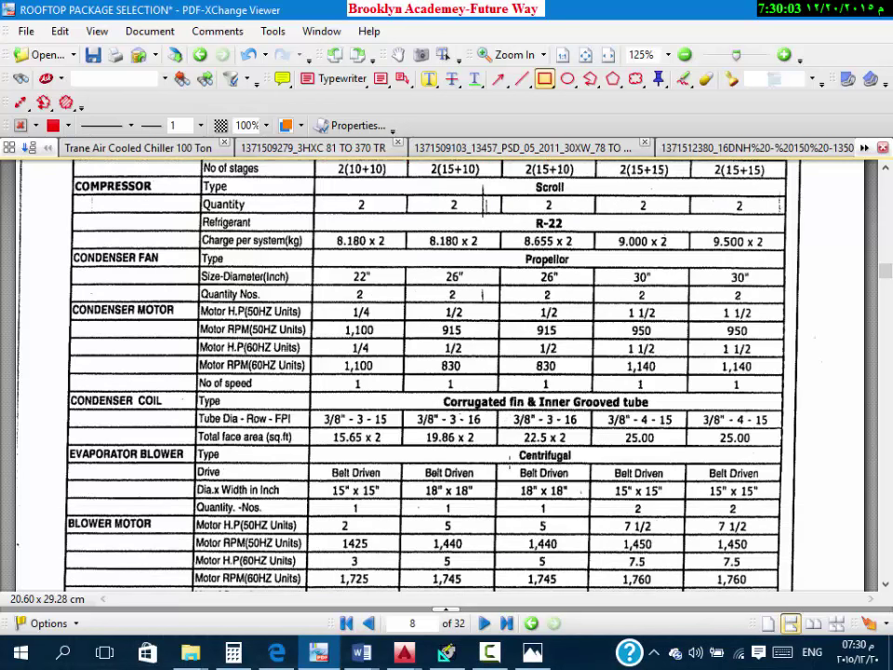
scroll(510, 445, "down", 3)
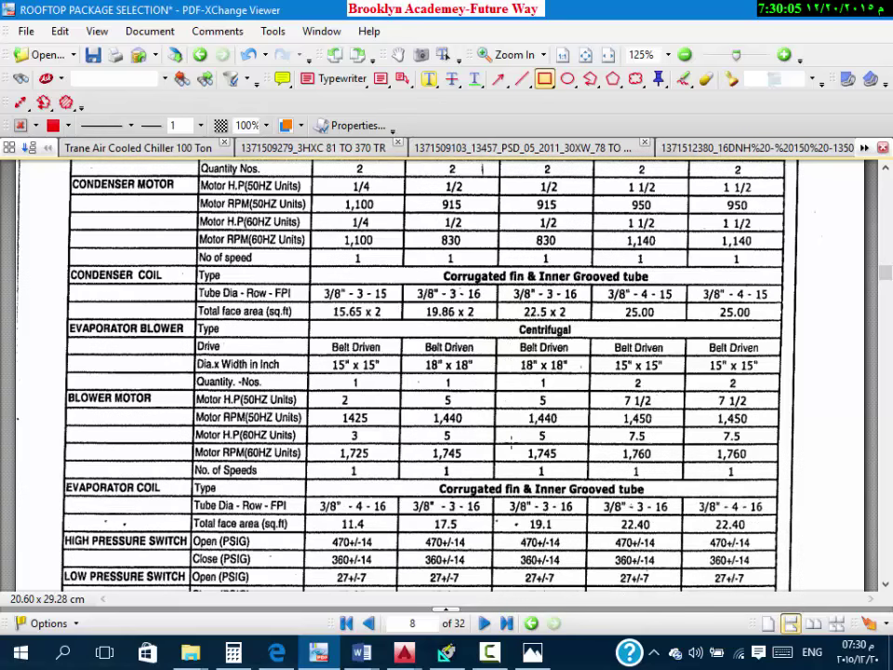
scroll(510, 445, "down", 6)
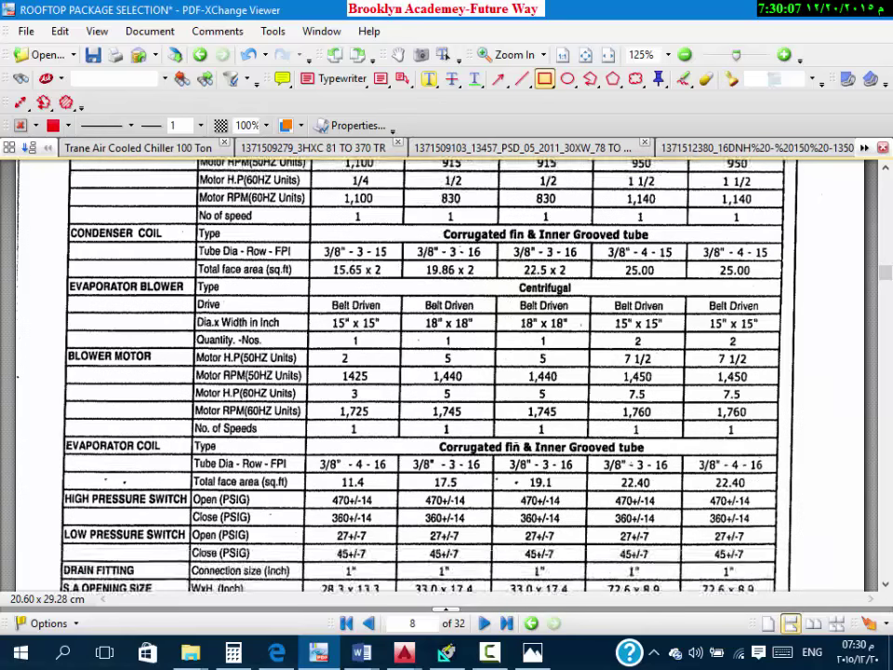
scroll(510, 445, "down", 7)
Step: Look through the electrical data tables and the cooling performance tables for the 50 Hz and 60 Hz rooftop units
scroll(535, 442, "down", 20)
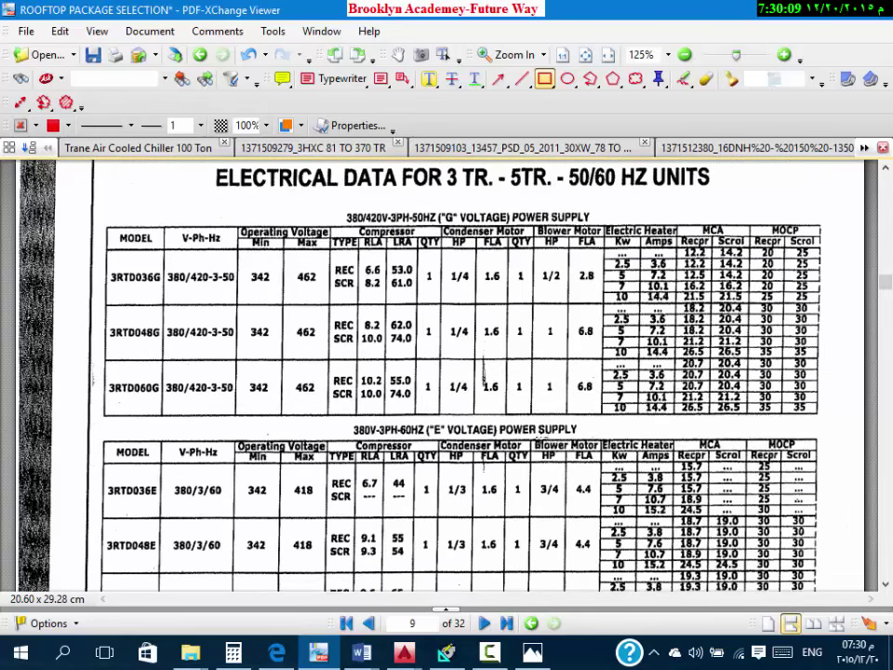
scroll(536, 443, "down", 20)
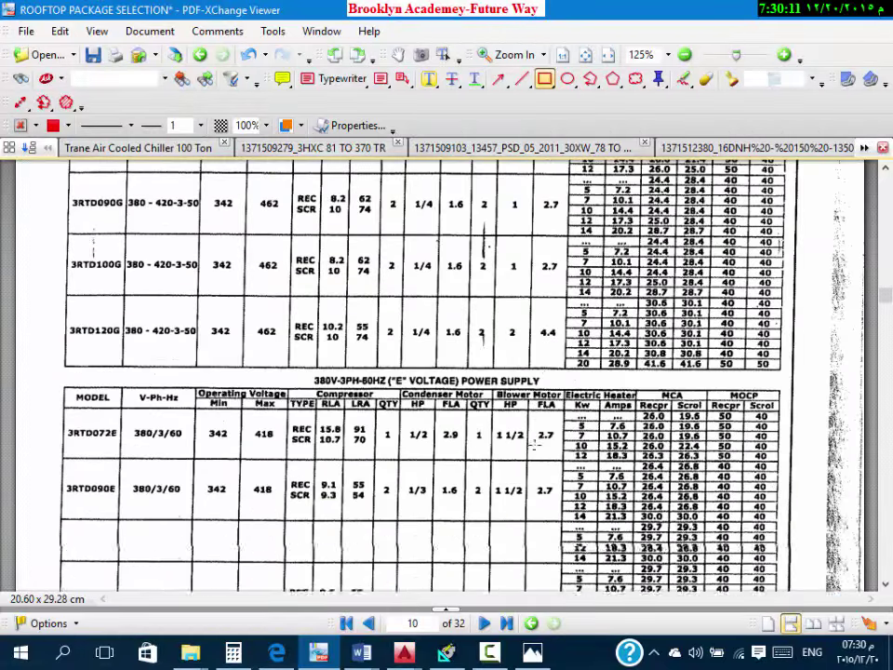
scroll(535, 451, "down", 20)
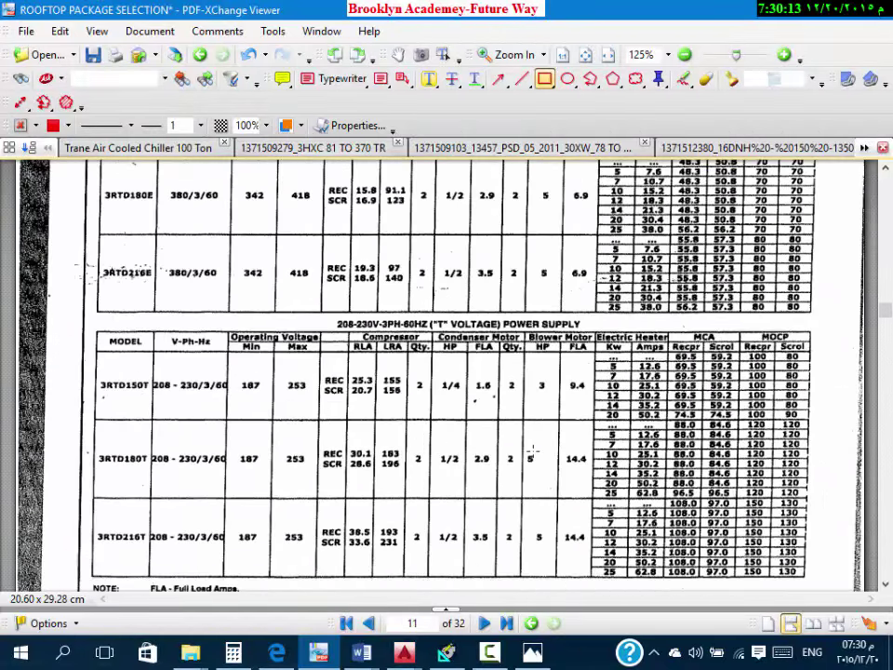
scroll(532, 452, "down", 20)
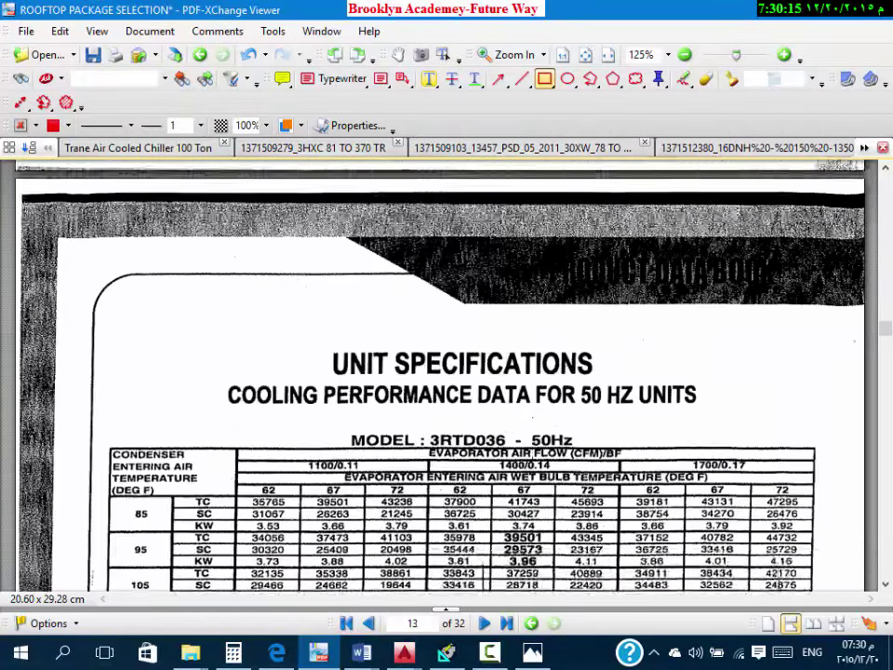
scroll(525, 440, "down", 10)
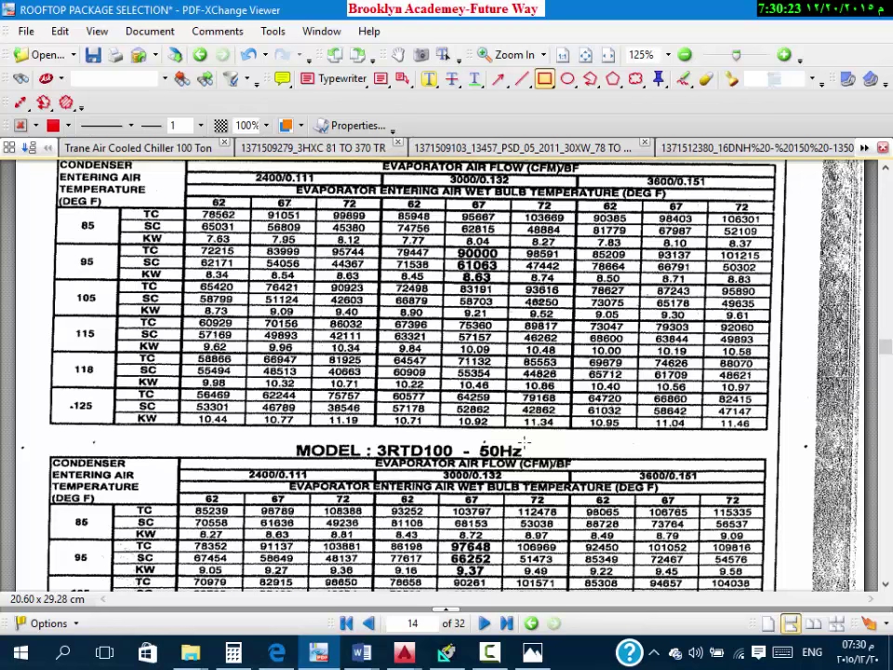
scroll(524, 443, "down", 10)
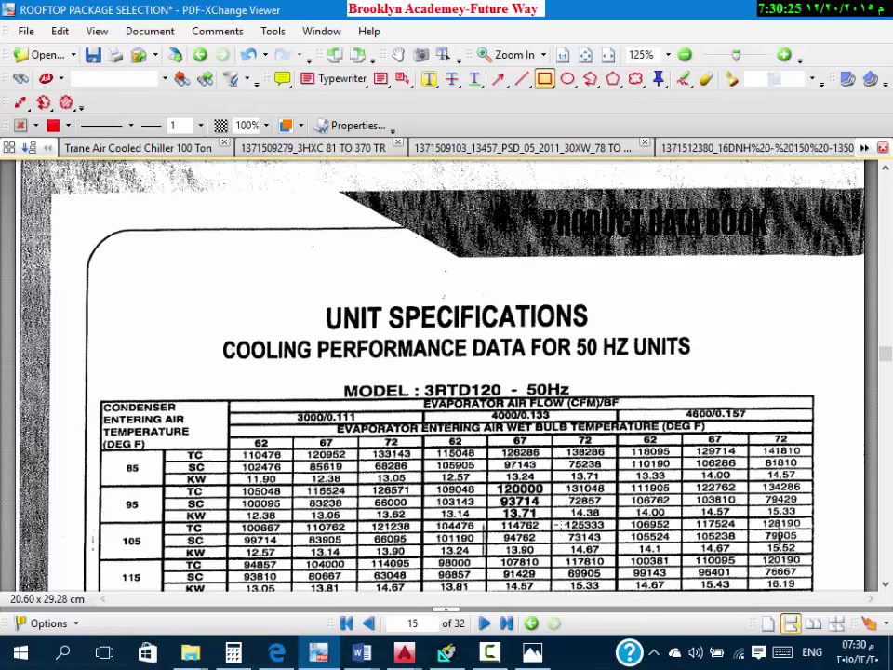
scroll(446, 372, "down", 20)
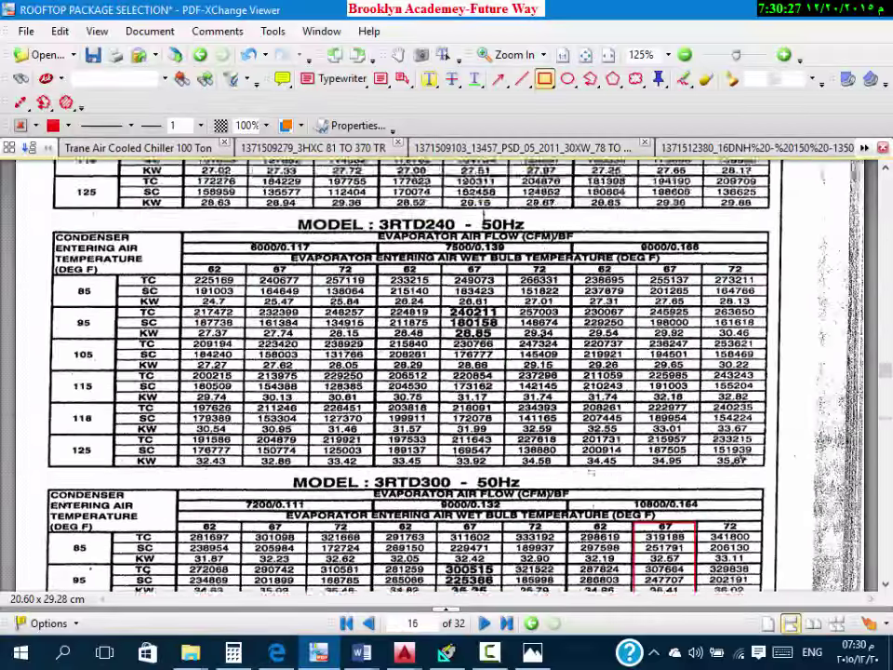
scroll(593, 468, "down", 15)
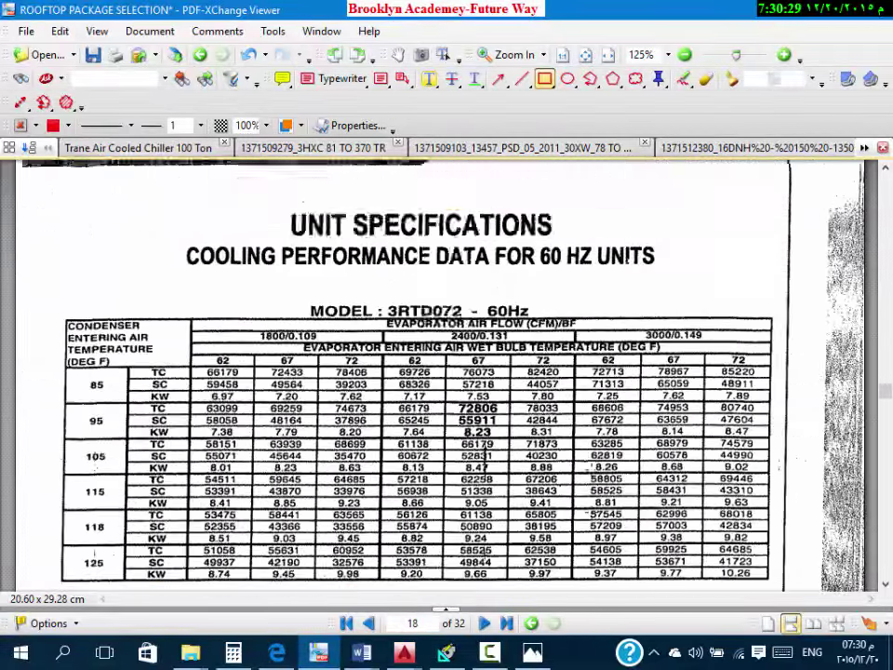
scroll(593, 468, "down", 10)
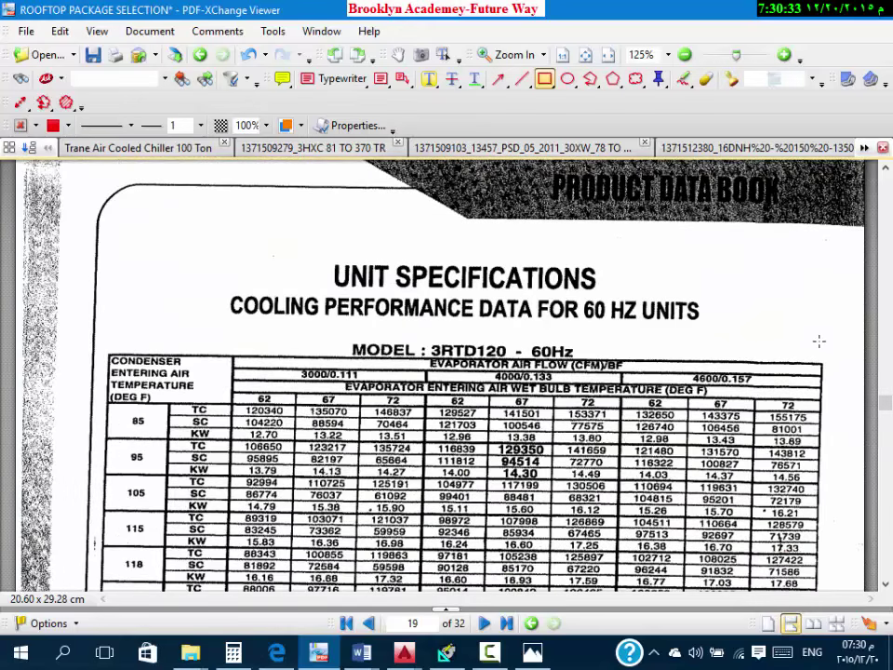
scroll(816, 350, "down", 6)
scroll(816, 351, "down", 15)
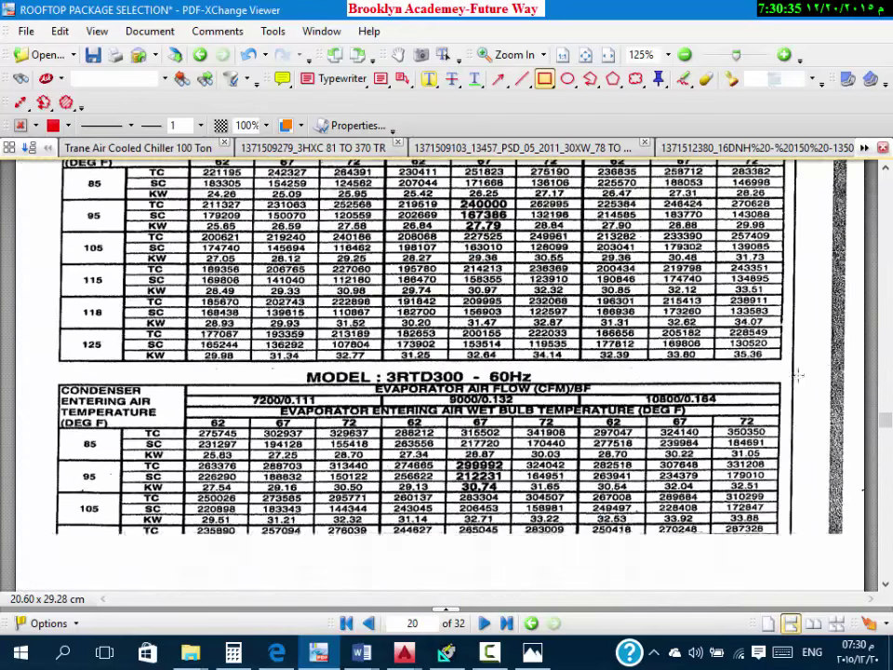
Step: Review the fan performance tables of models 3RTD036 to 3RTD180, comparing air flow against external static pressure
scroll(795, 381, "down", 4)
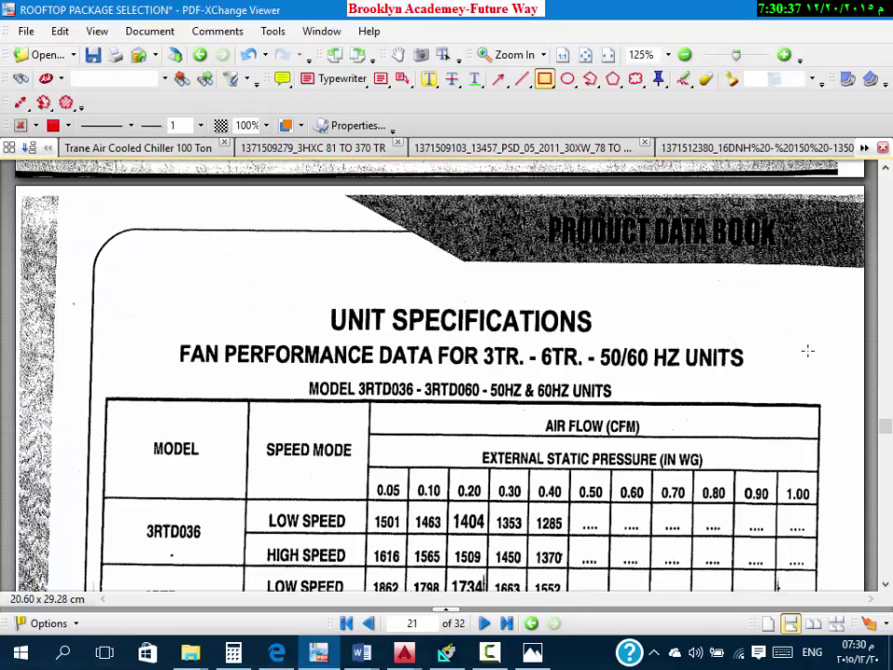
scroll(816, 353, "down", 3)
scroll(753, 311, "up", 1)
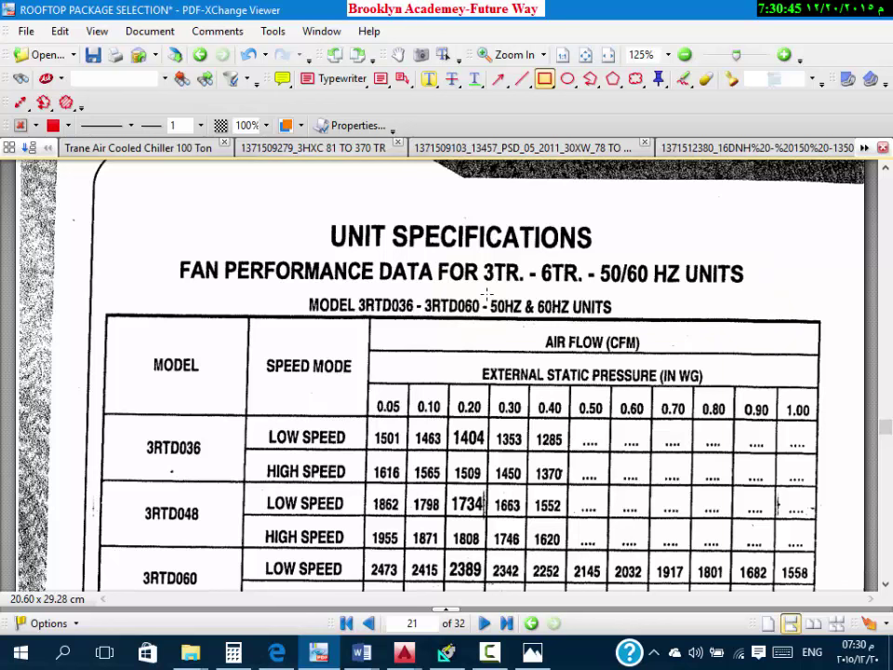
scroll(485, 294, "down", 3)
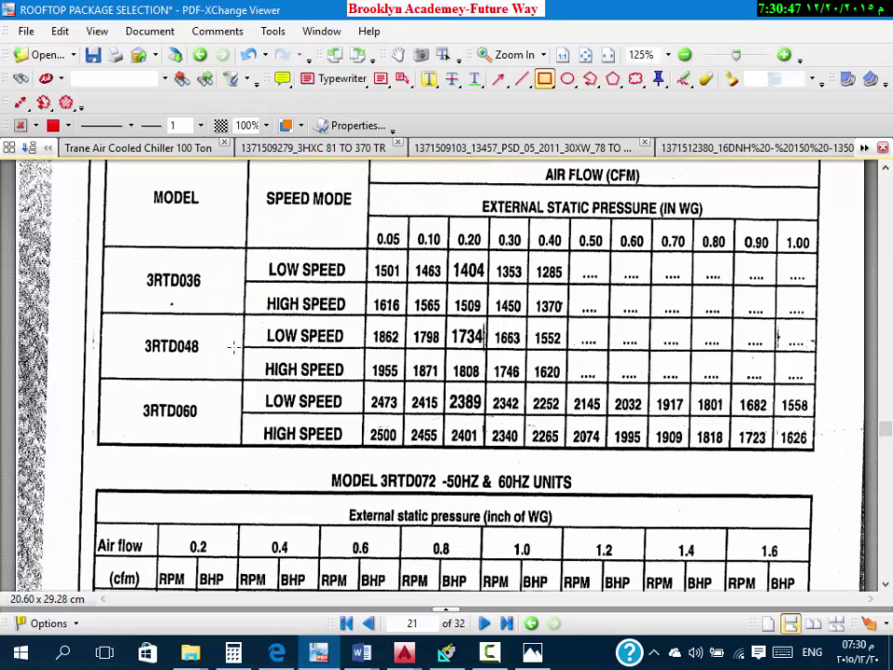
scroll(160, 284, "down", 5)
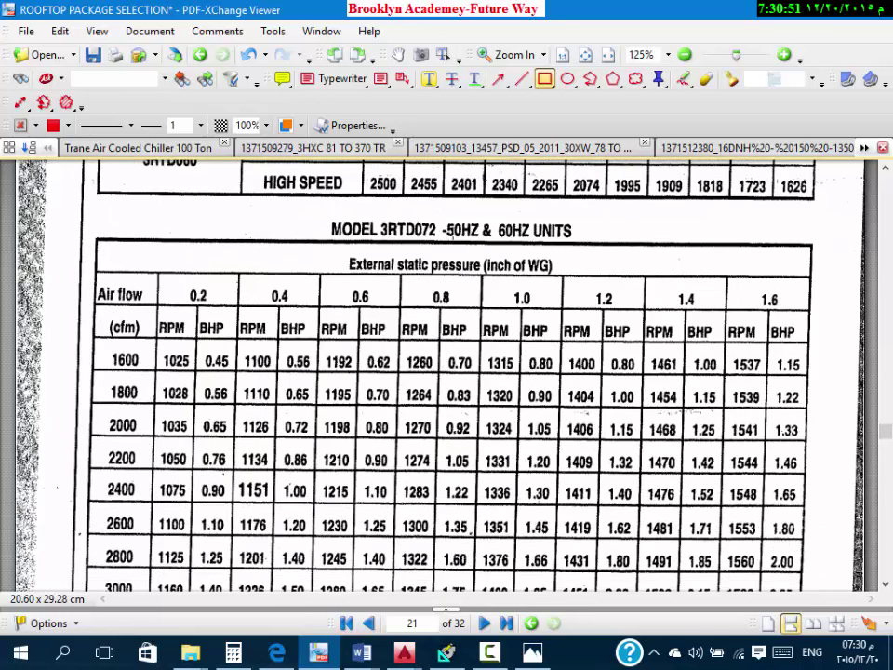
scroll(537, 259, "down", 8)
scroll(537, 259, "down", 5)
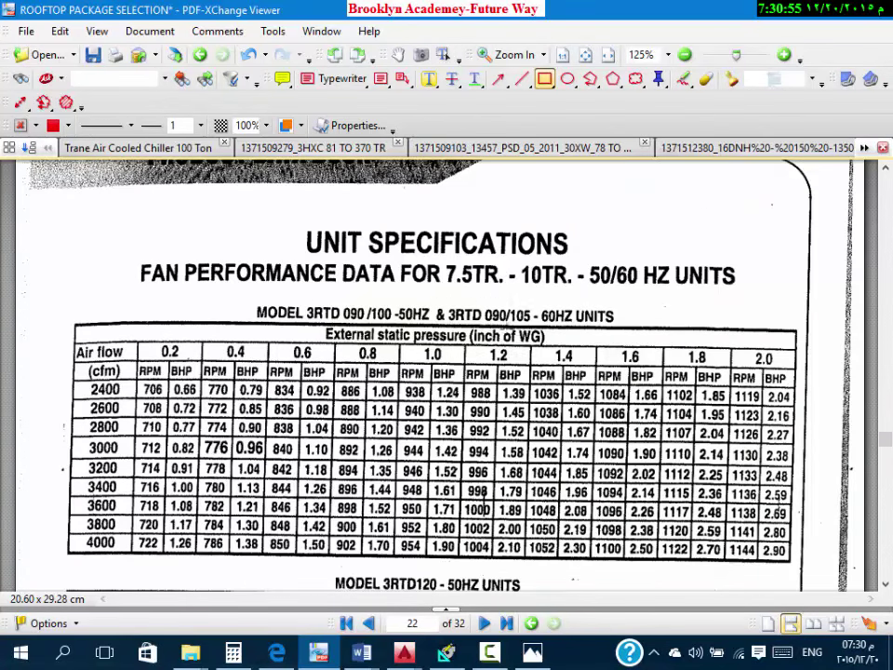
scroll(437, 307, "down", 6)
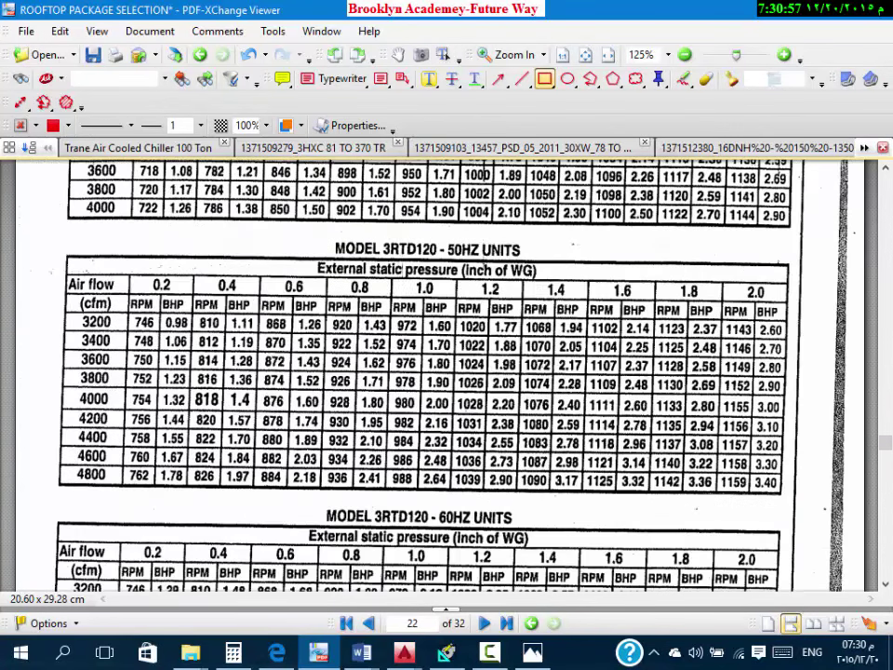
scroll(423, 286, "down", 15)
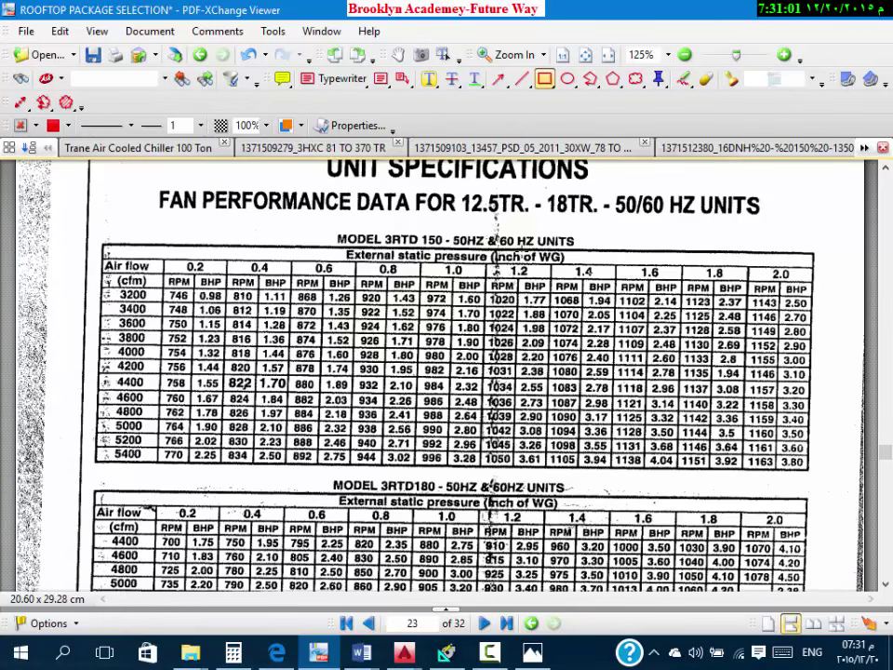
scroll(552, 216, "up", 1)
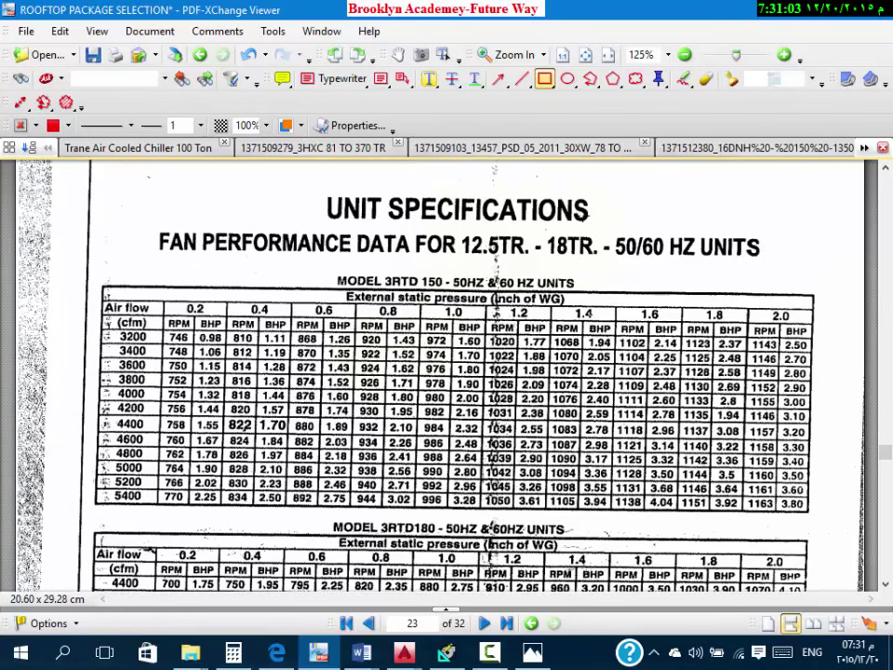
scroll(387, 286, "down", 3)
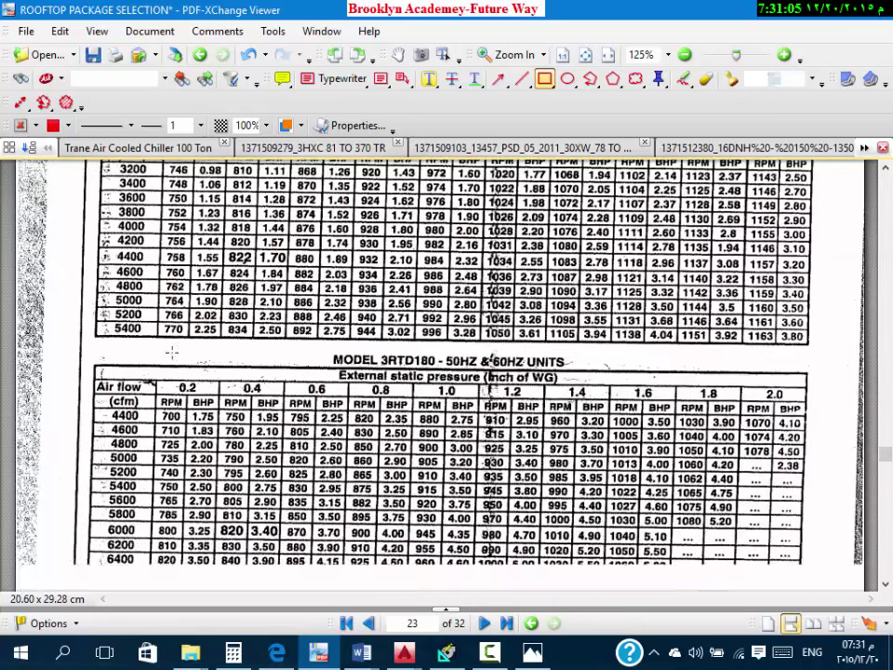
scroll(387, 285, "down", 3)
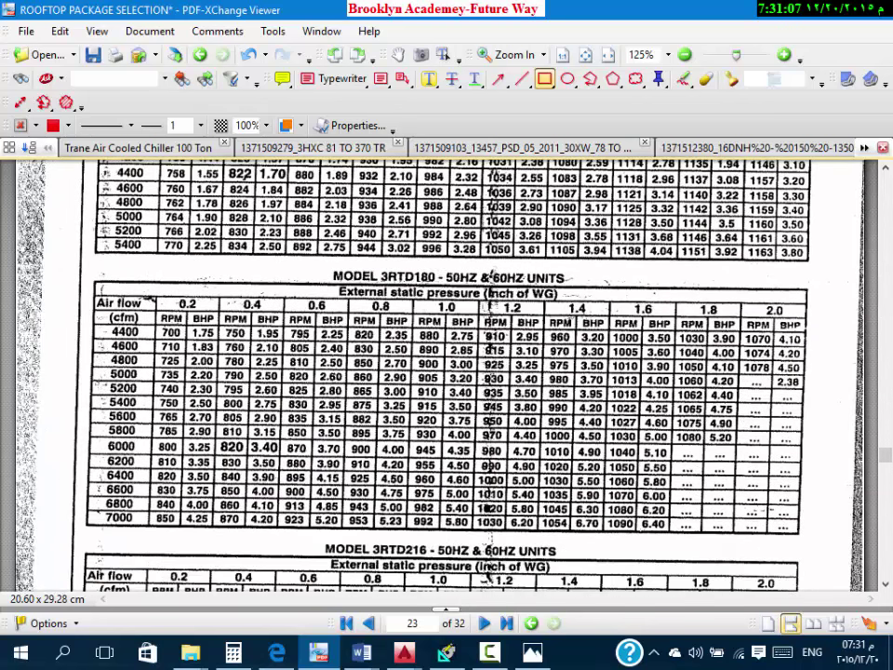
Step: Outline the 0.8 static pressure column and the 7200 cfm row of the 3RTD216 fan table with red rectangles
scroll(446, 372, "up", 6)
scroll(447, 372, "down", 10)
scroll(447, 373, "down", 5)
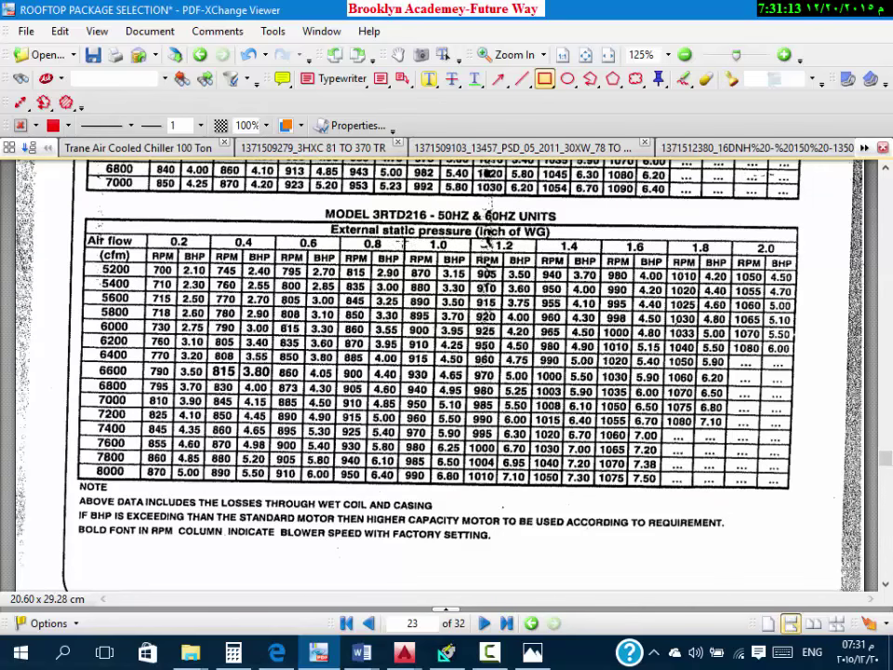
left_click_drag(402, 251, 335, 487)
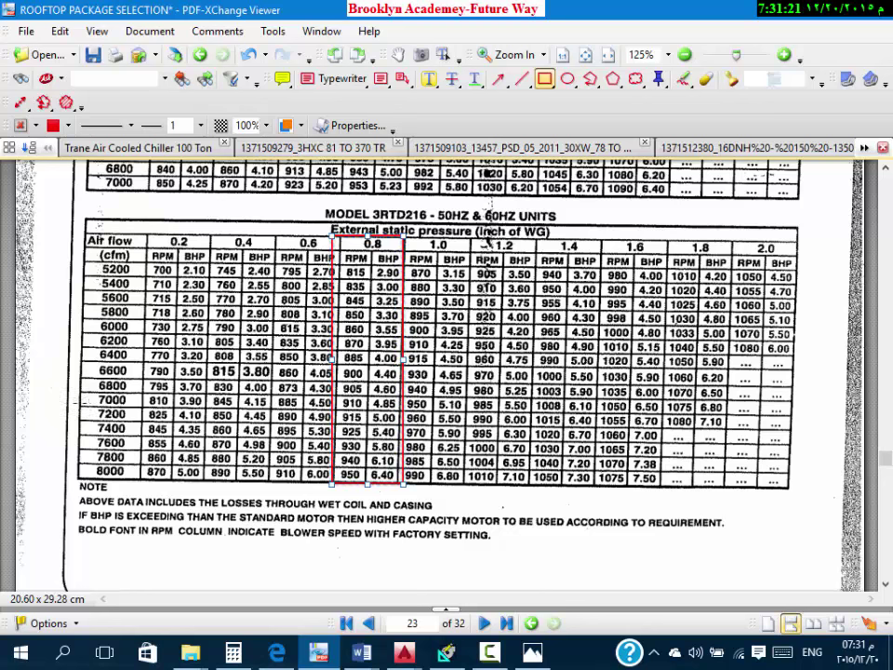
left_click_drag(82, 404, 447, 428)
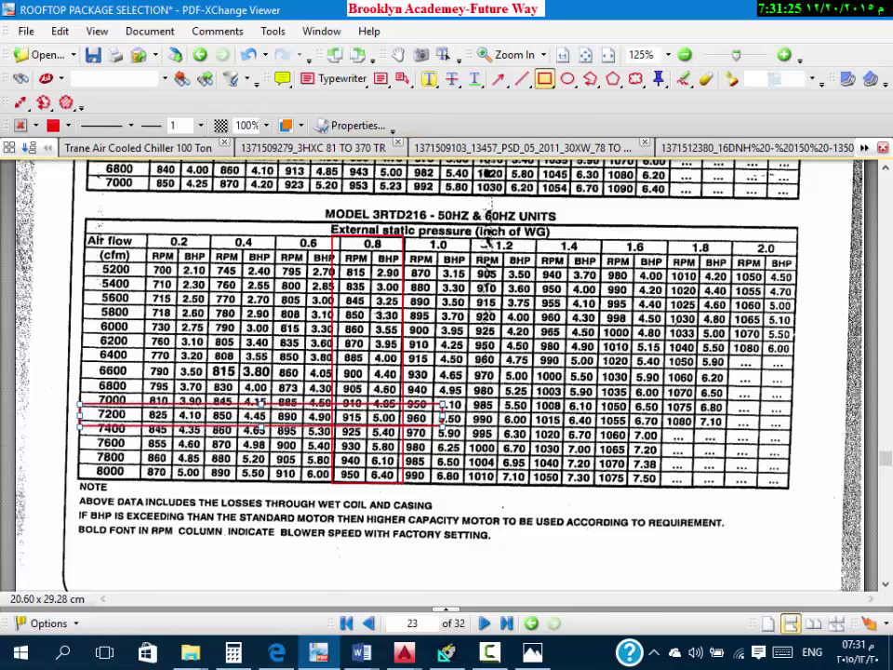
left_click_drag(263, 419, 264, 422)
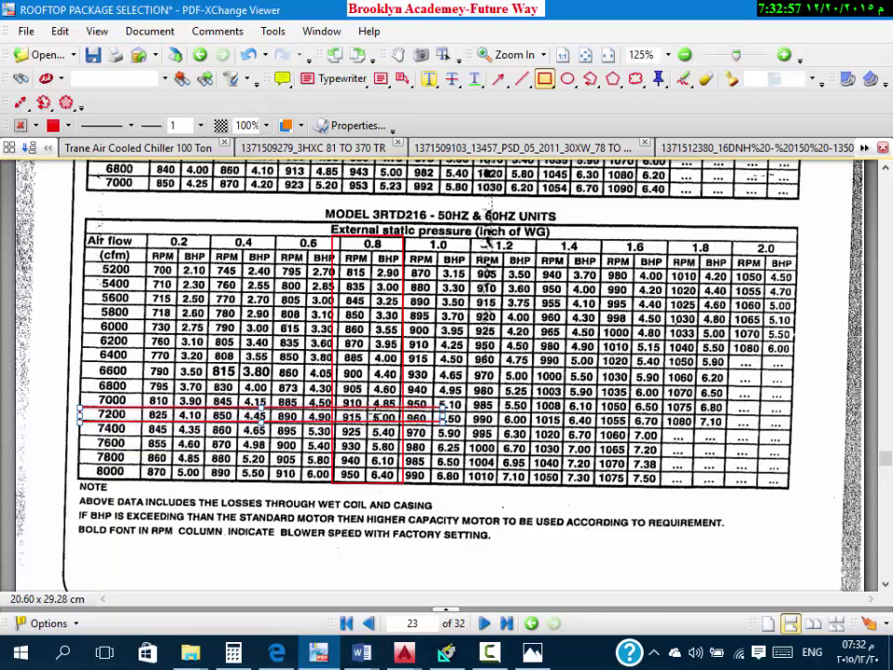
key("h")
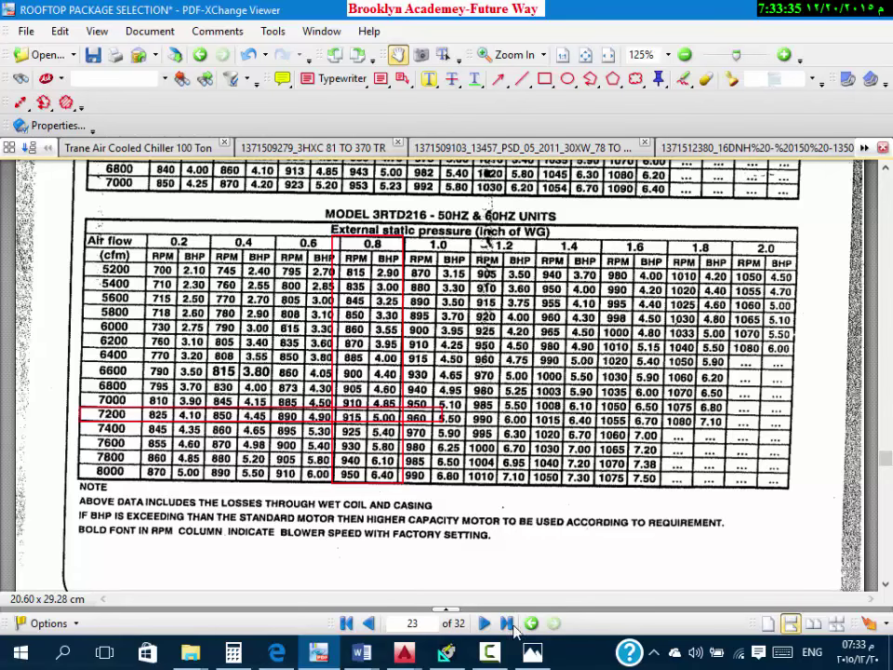
Step: Switch to AutoCAD and bring up the floor plan in the XR- Koueider Factory drawing
mouse_move(404, 654)
left_click(264, 577)
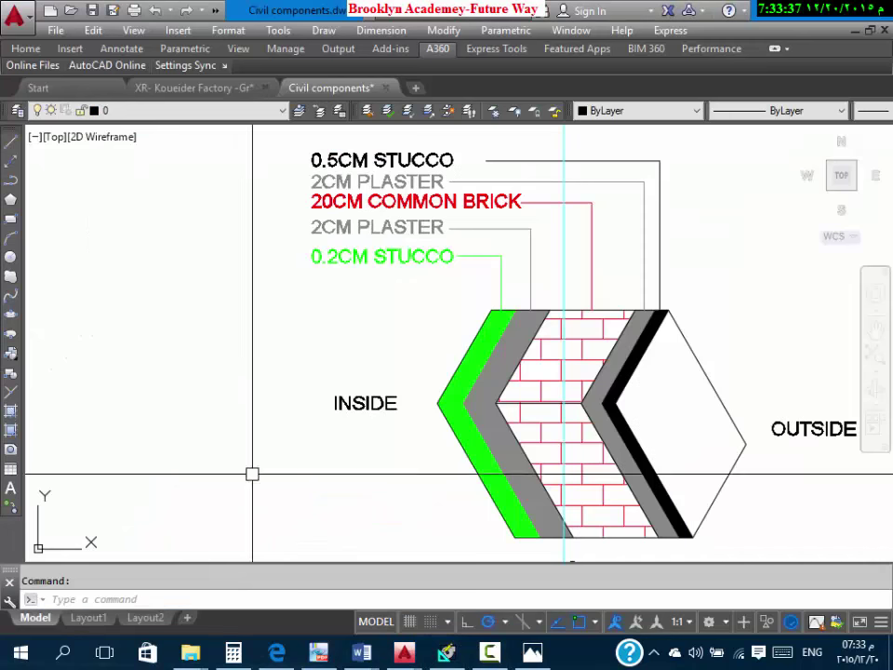
scroll(437, 311, "down", 3)
left_click(198, 88)
scroll(473, 246, "down", 5)
scroll(468, 239, "up", 5)
scroll(469, 240, "up", 2)
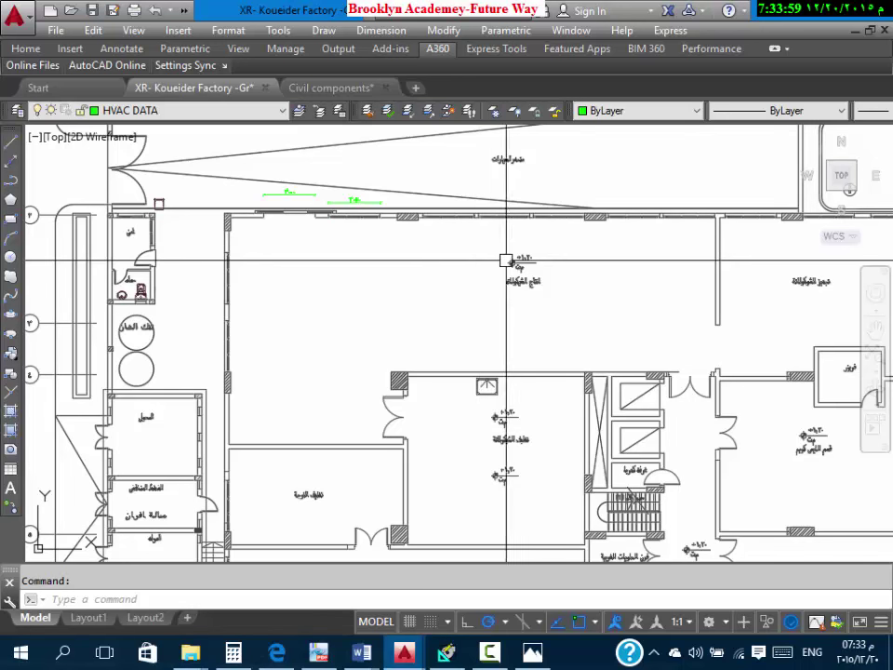
left_click(495, 656)
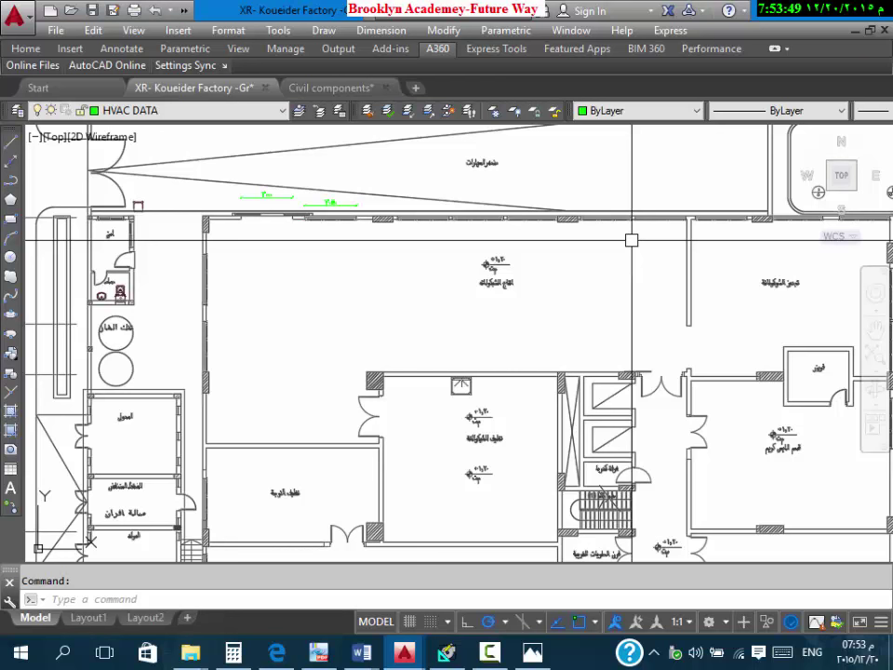
scroll(670, 255, "up", 5)
scroll(569, 185, "down", 5)
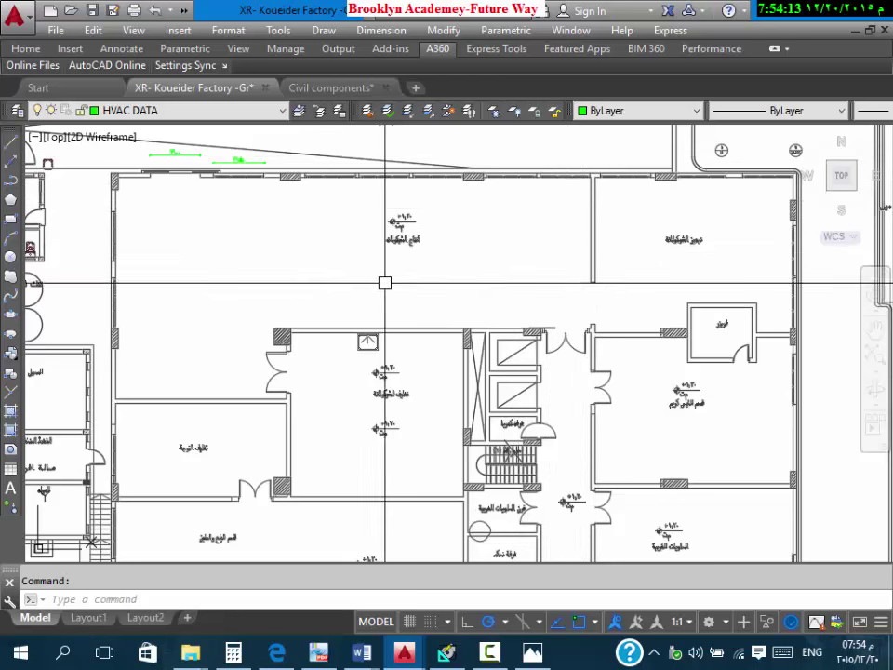
Step: Draw a small square near the upper corner of the chocolate production hall, beside the partition to the chocolate preparation room
type("REc")
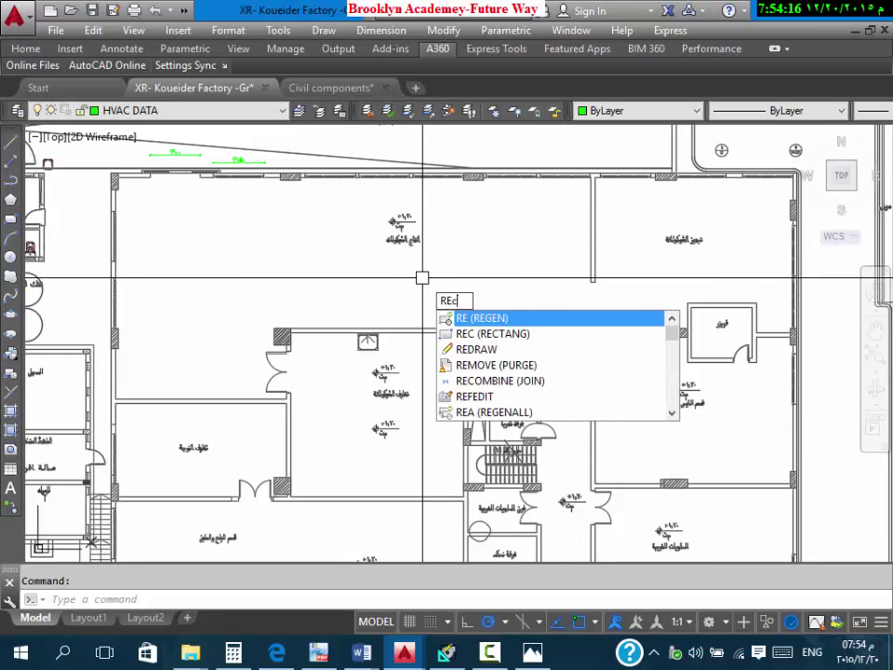
key("Return")
type("rec")
key("Return")
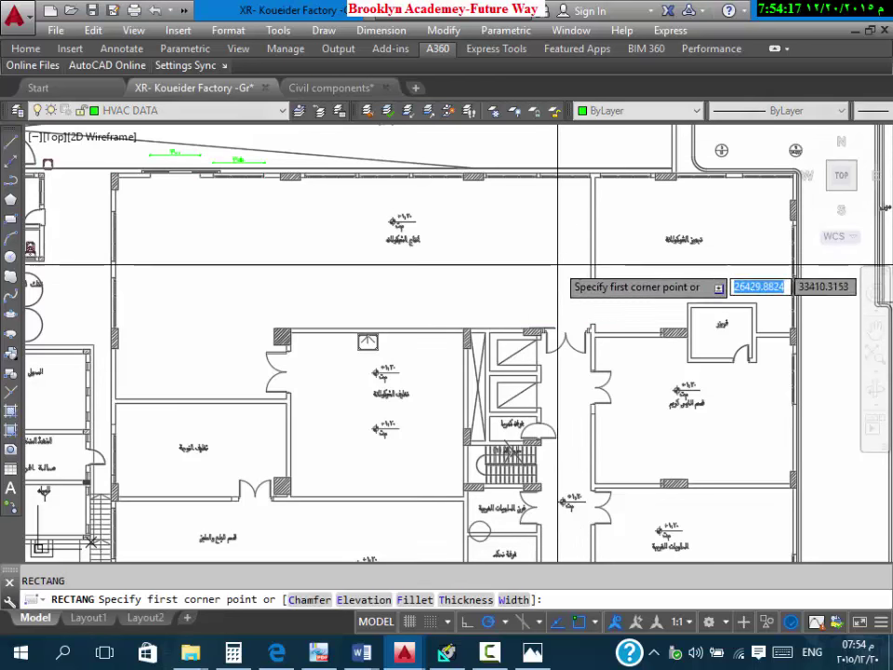
left_click(561, 204)
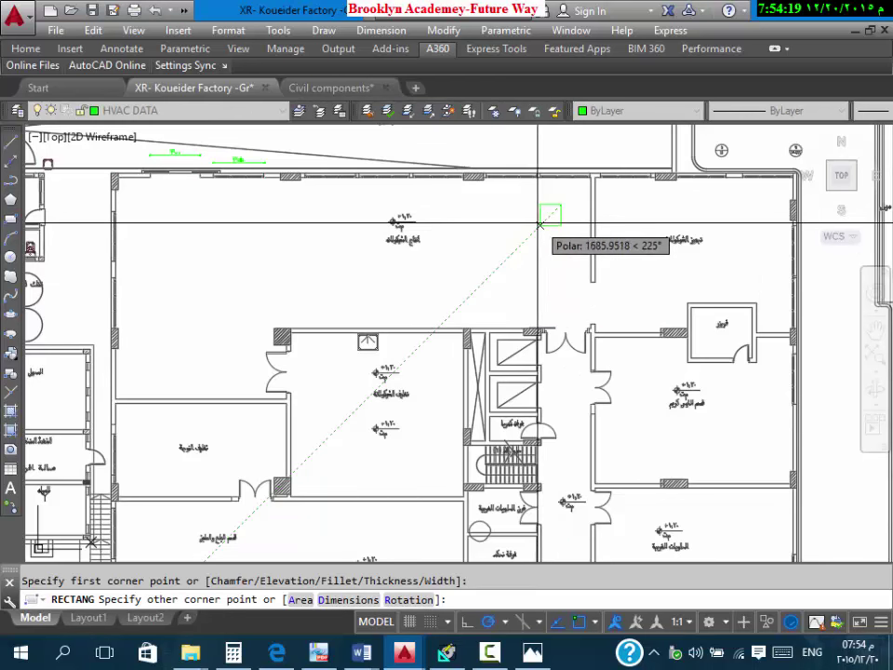
key("Escape")
scroll(585, 203, "up", 3)
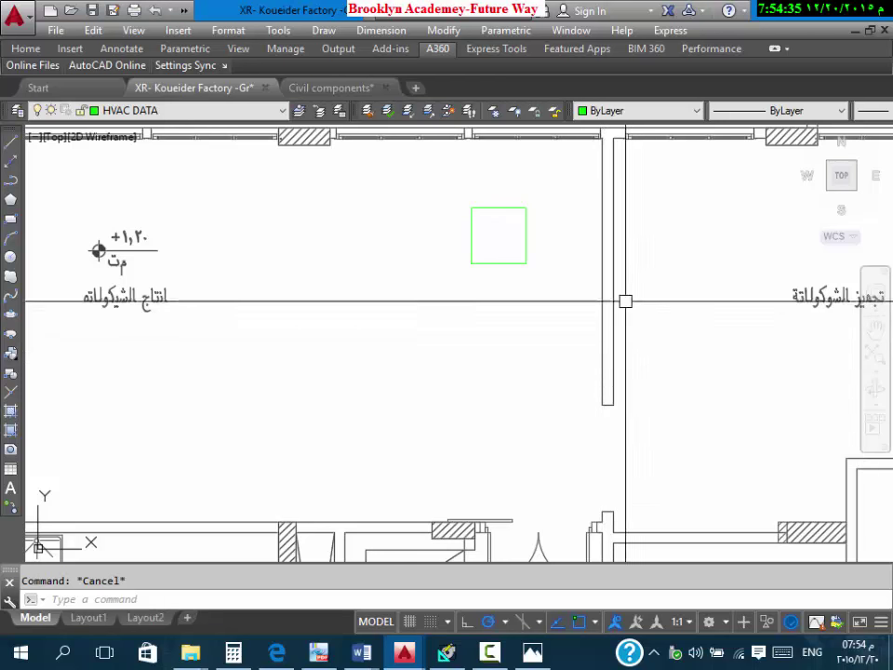
scroll(630, 308, "down", 3)
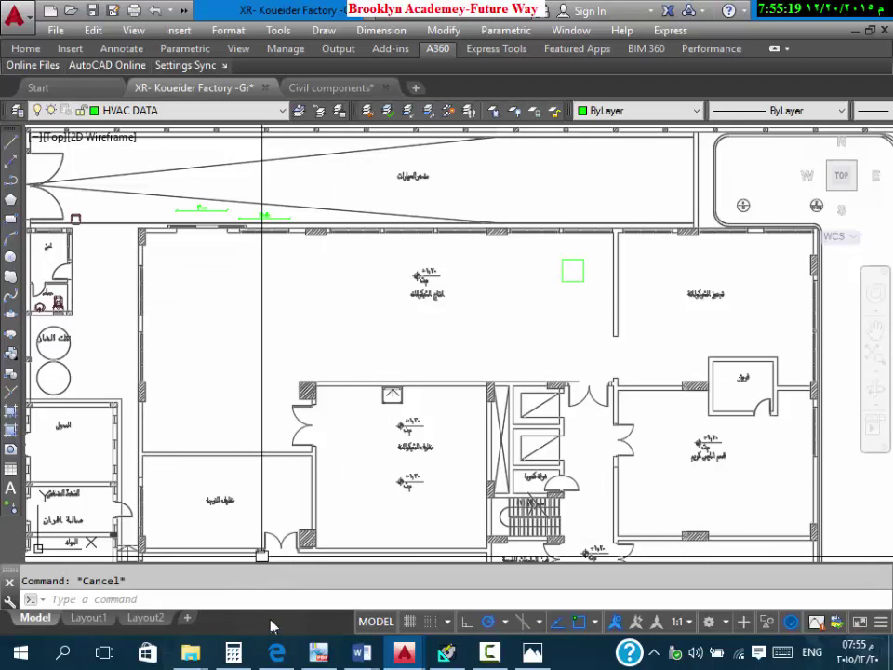
Step: Switch to Calculator and divide 27 by 4
left_click(235, 654)
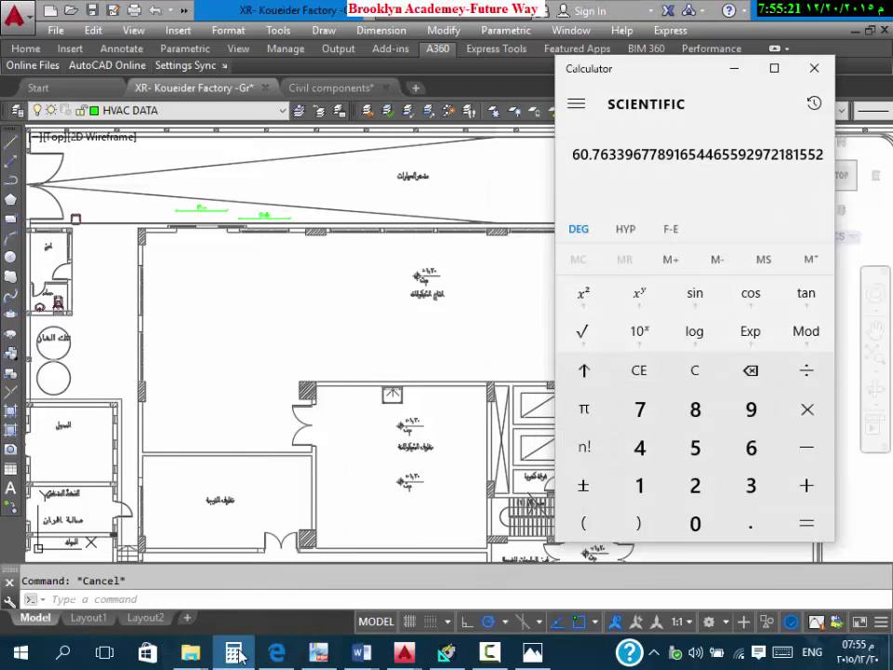
type("27")
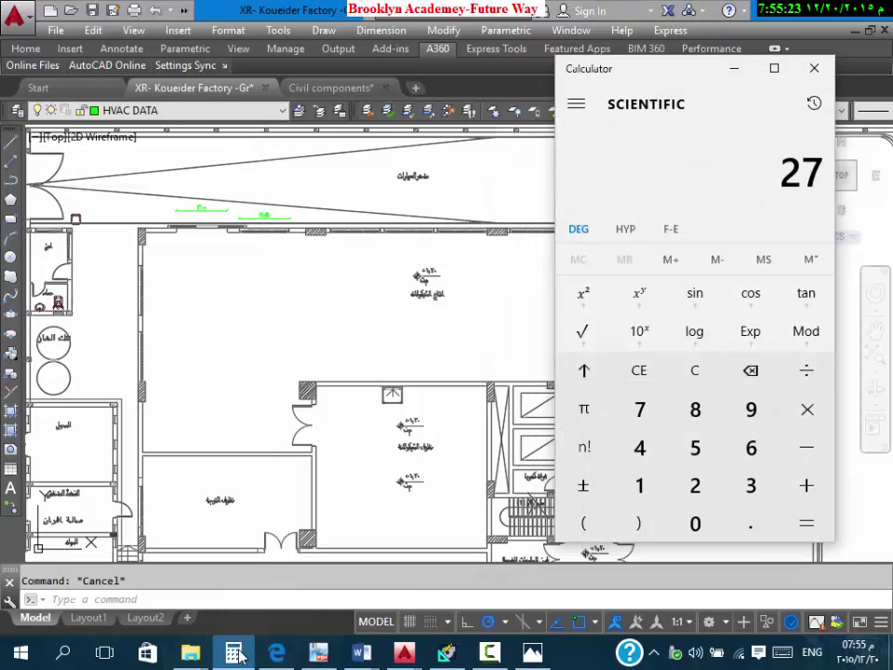
type("/")
type("4")
key("Return")
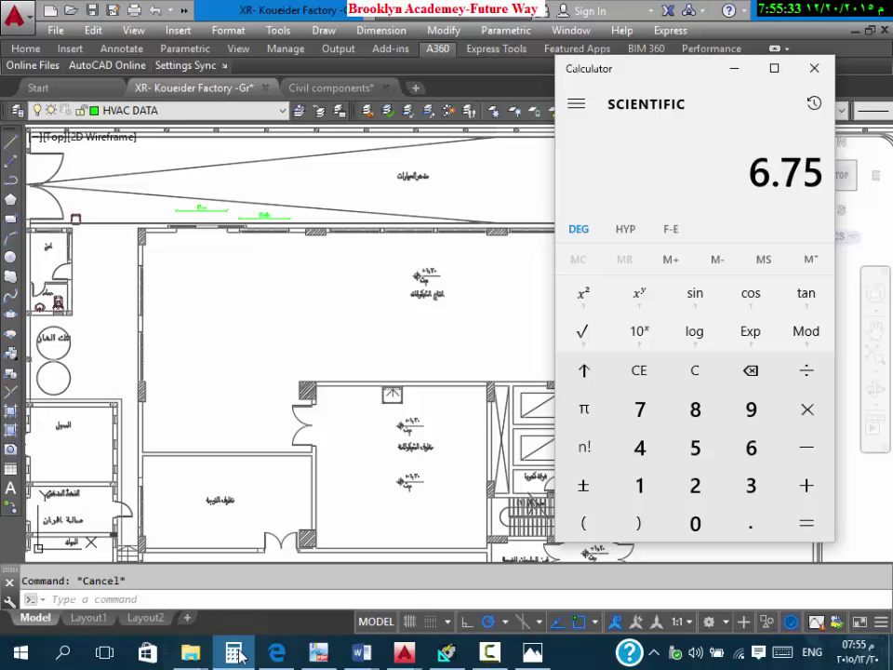
Step: Back in AutoCAD, add a vertical linear dimension across the production hall's depth, placing the dimension line beyond the partition
left_click(325, 309)
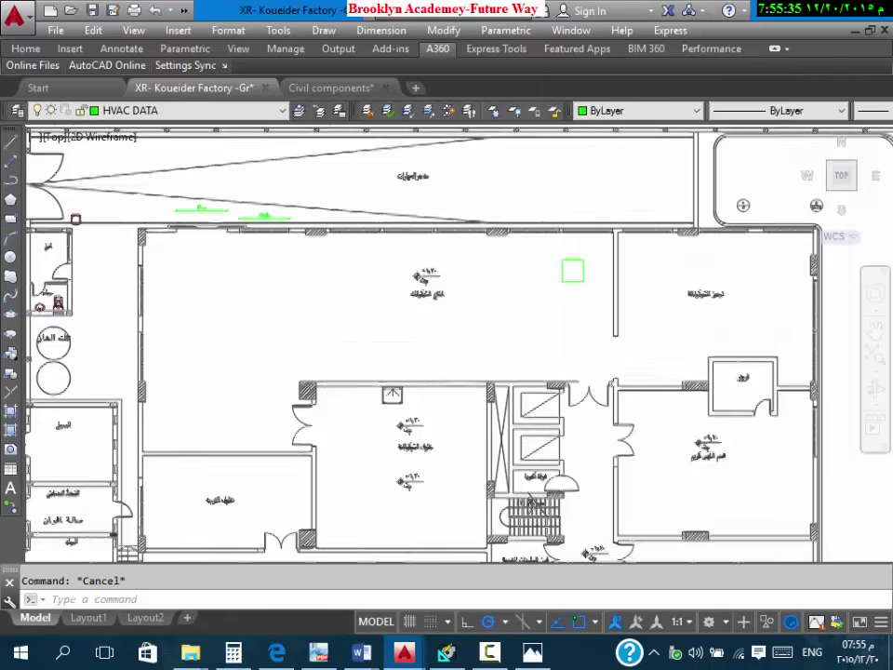
scroll(464, 250, "down", 3)
scroll(464, 250, "up", 3)
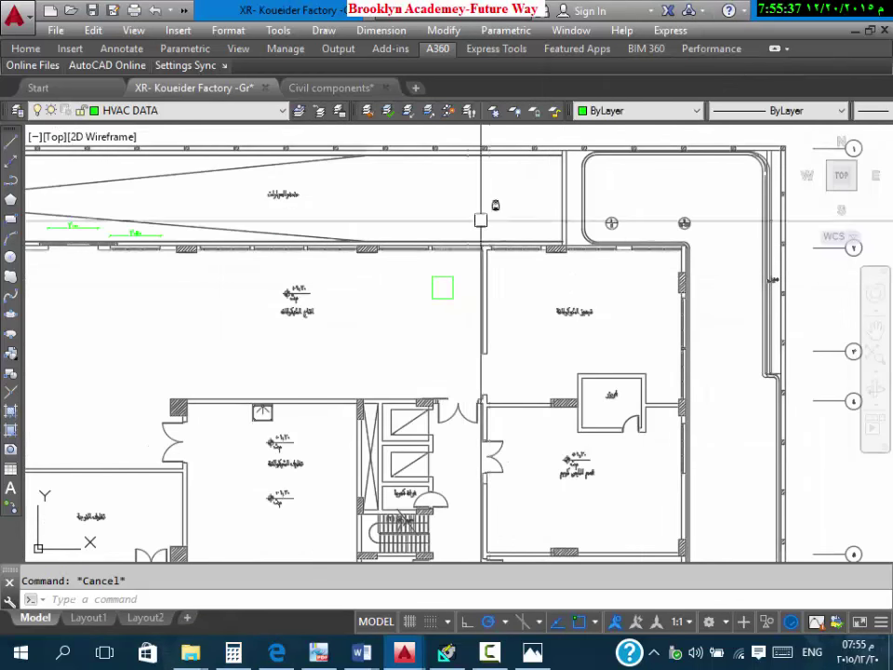
left_click(381, 29)
left_click(396, 77)
left_click(464, 249)
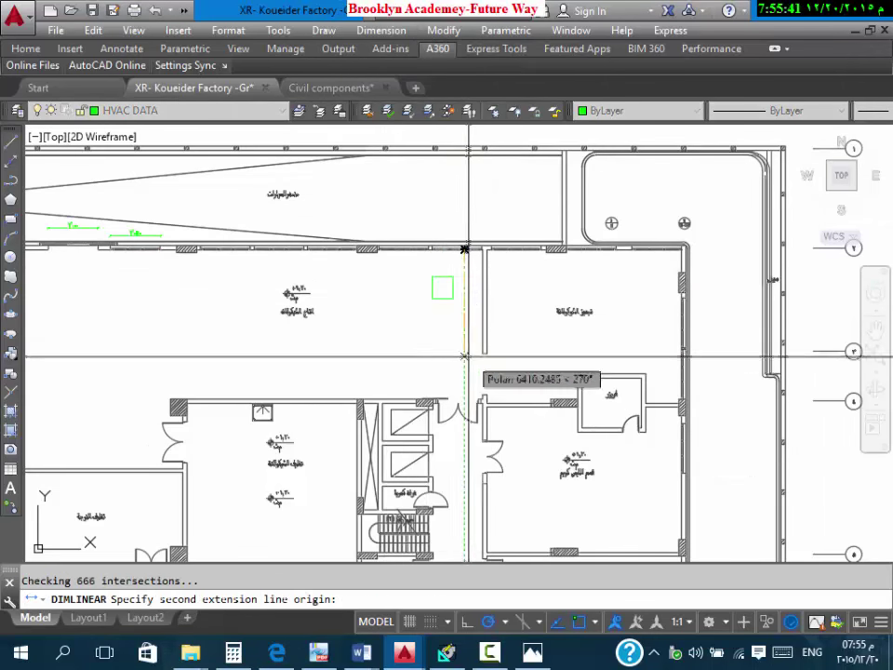
left_click(450, 410)
left_click(444, 391)
scroll(511, 313, "up", 5)
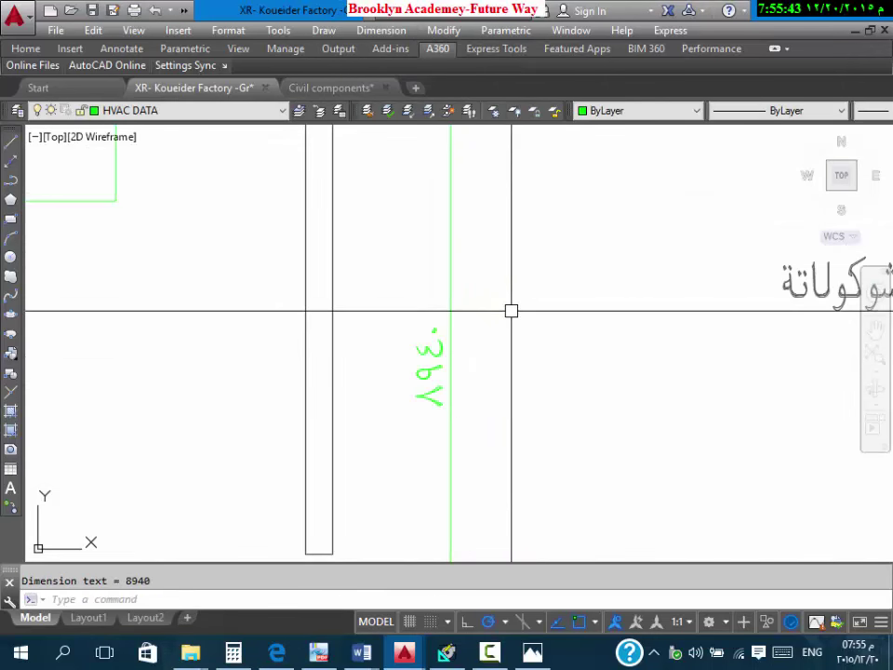
scroll(519, 304, "down", 5)
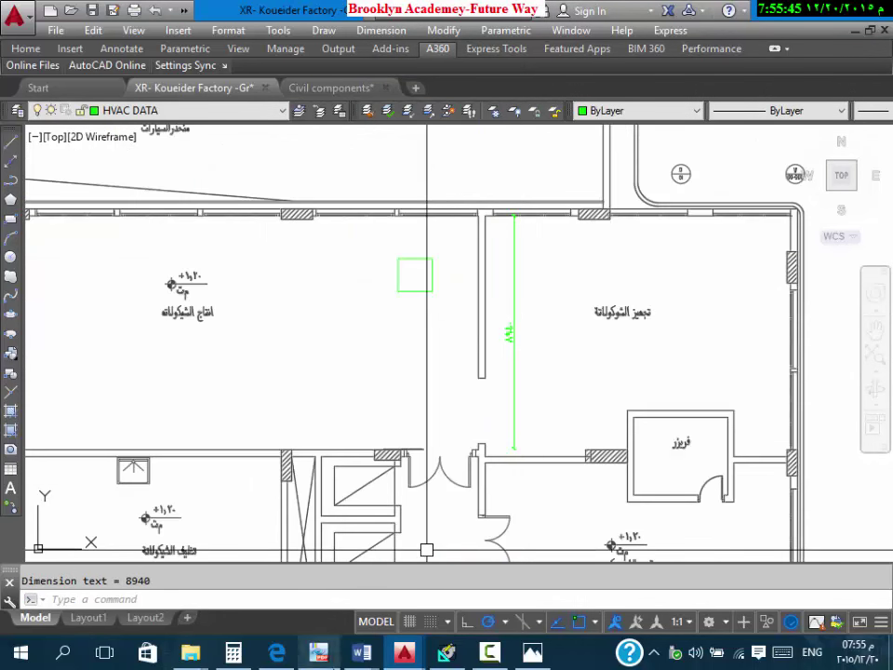
Step: Switch to Calculator and divide 9 by 4
left_click(233, 654)
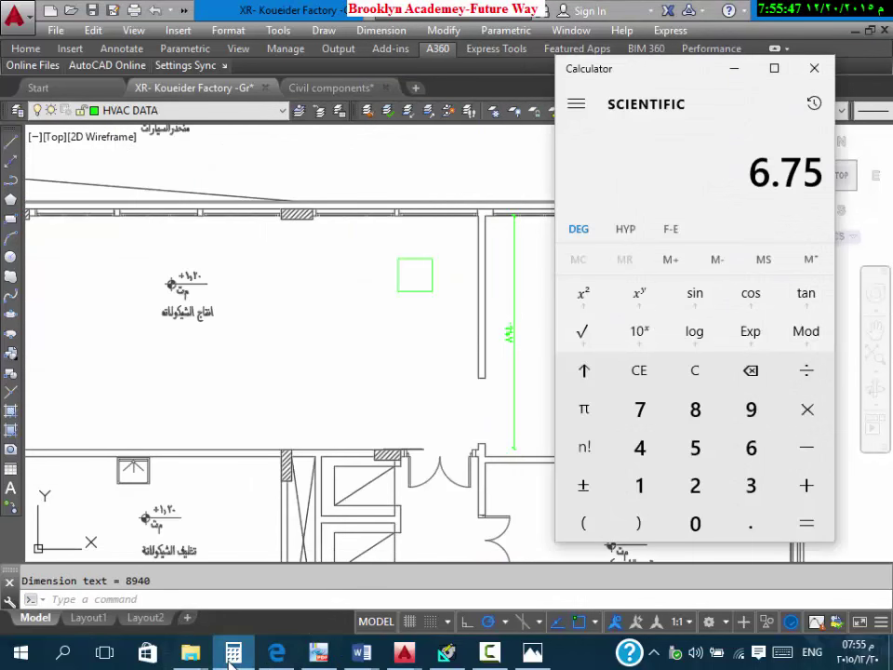
type("9")
type("/")
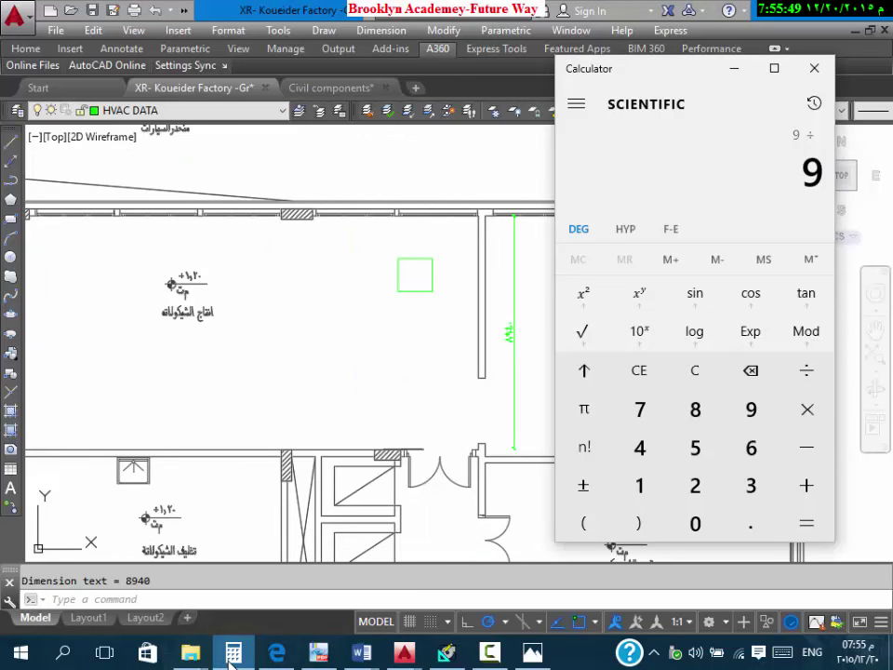
type("4")
key("Return")
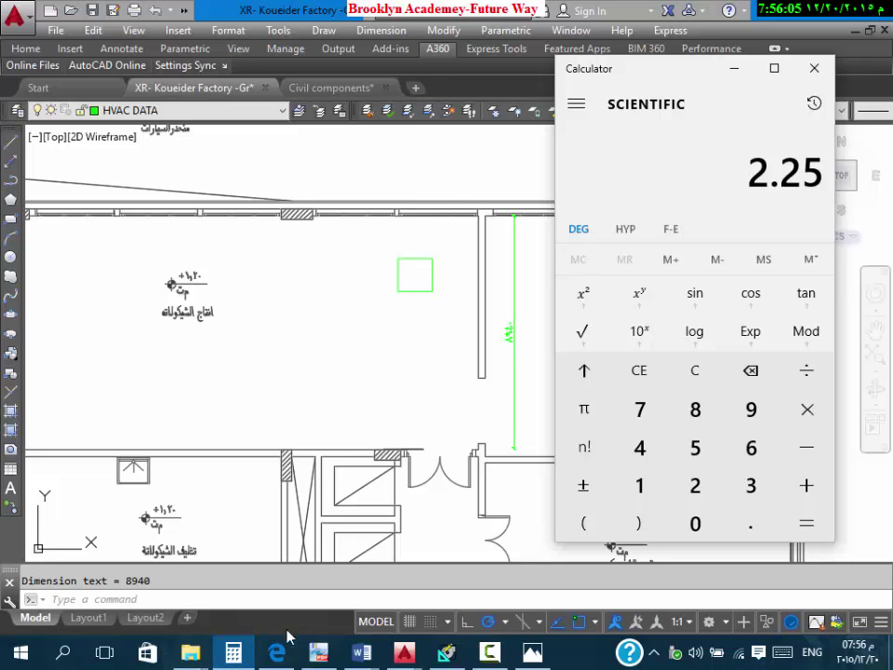
left_click(457, 309)
scroll(332, 361, "down", 2)
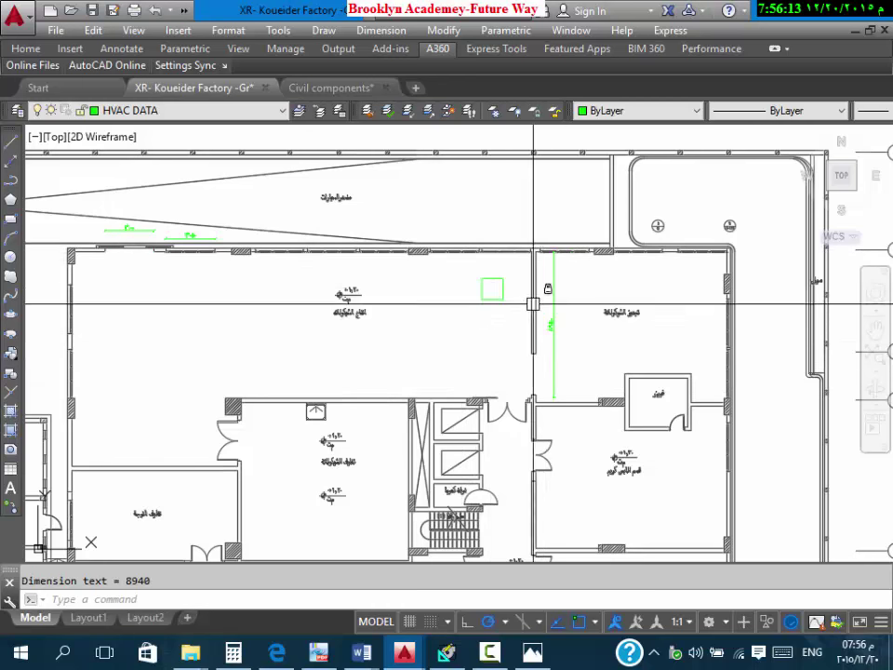
left_click(233, 652)
type("14")
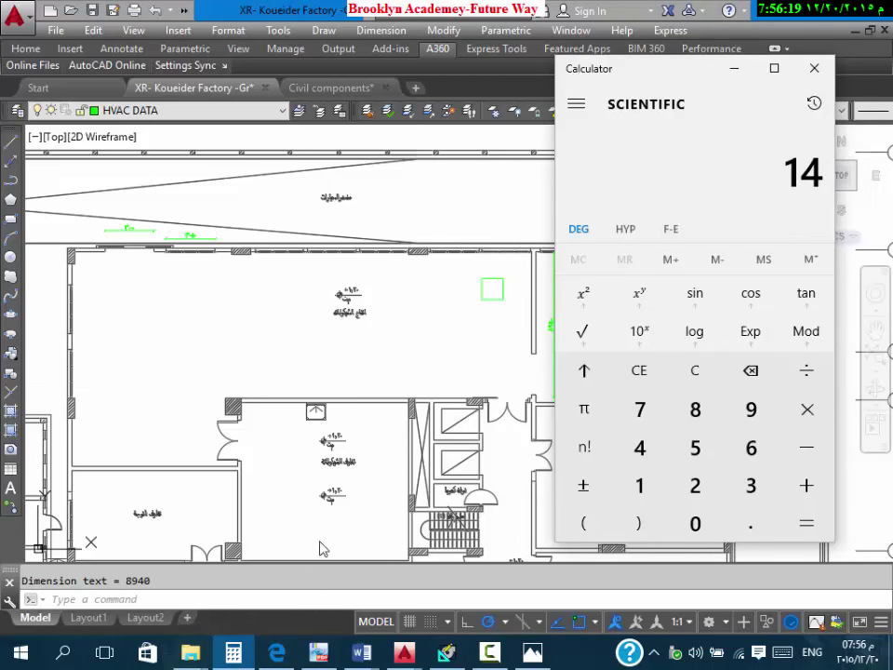
left_click(734, 68)
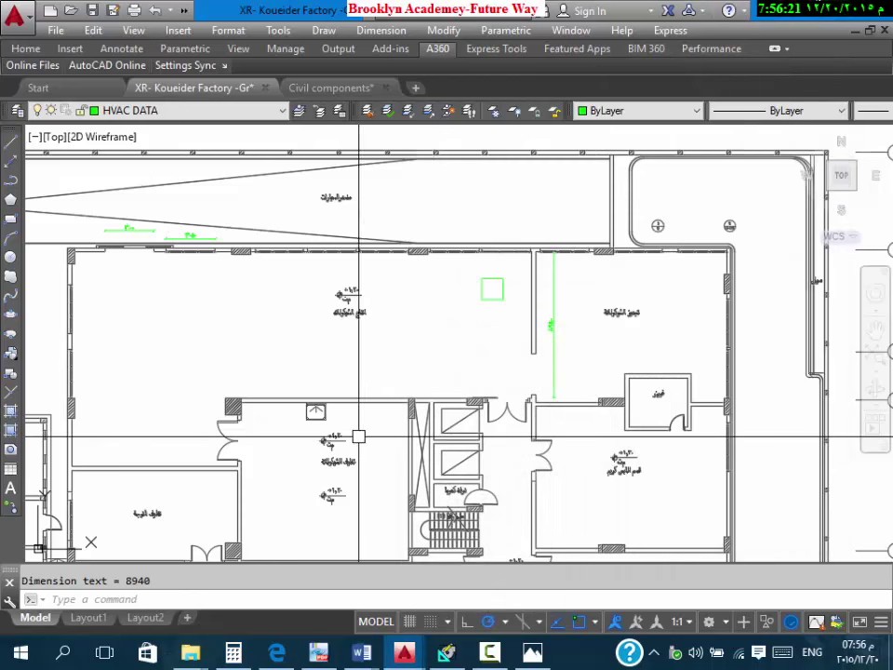
scroll(408, 443, "down", 3)
scroll(380, 443, "up", 6)
scroll(472, 361, "down", 2)
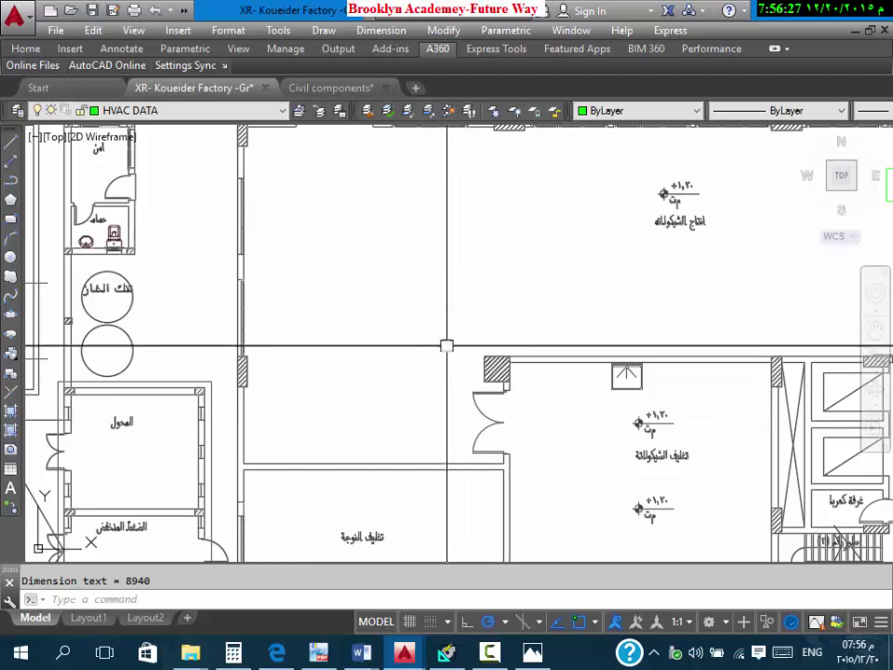
left_click(234, 652)
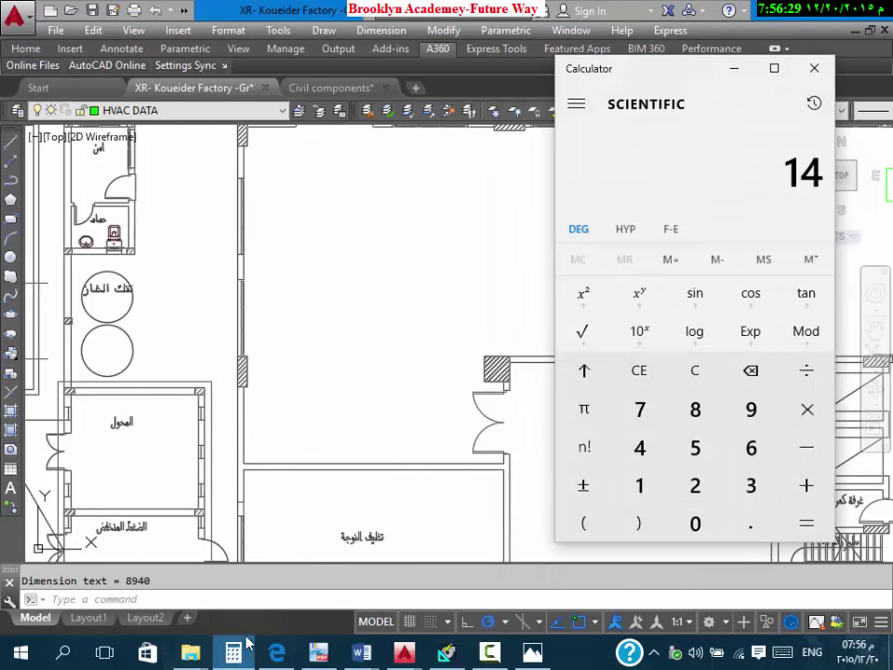
type("1")
key("Return")
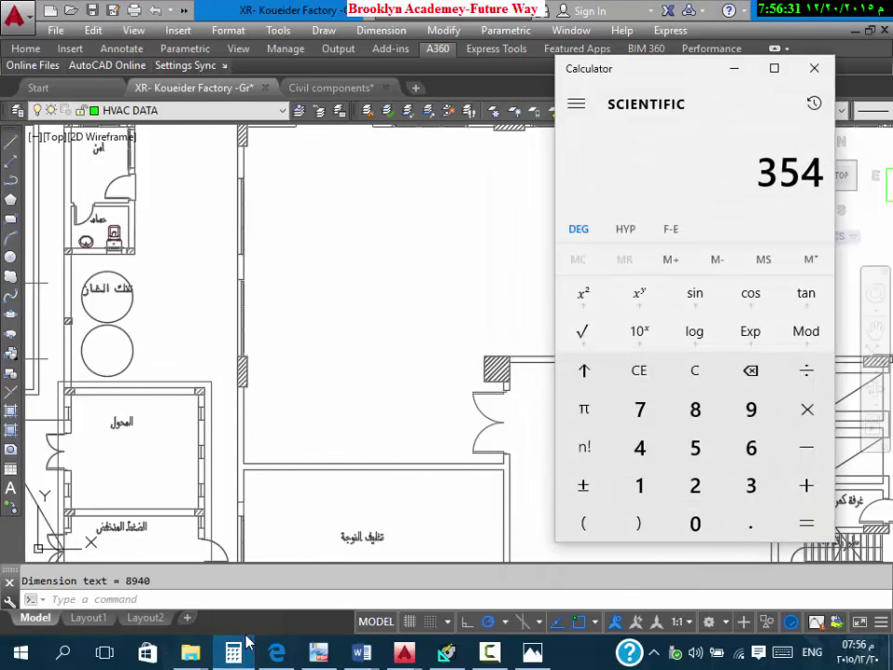
key("Escape")
type("16")
key("Return")
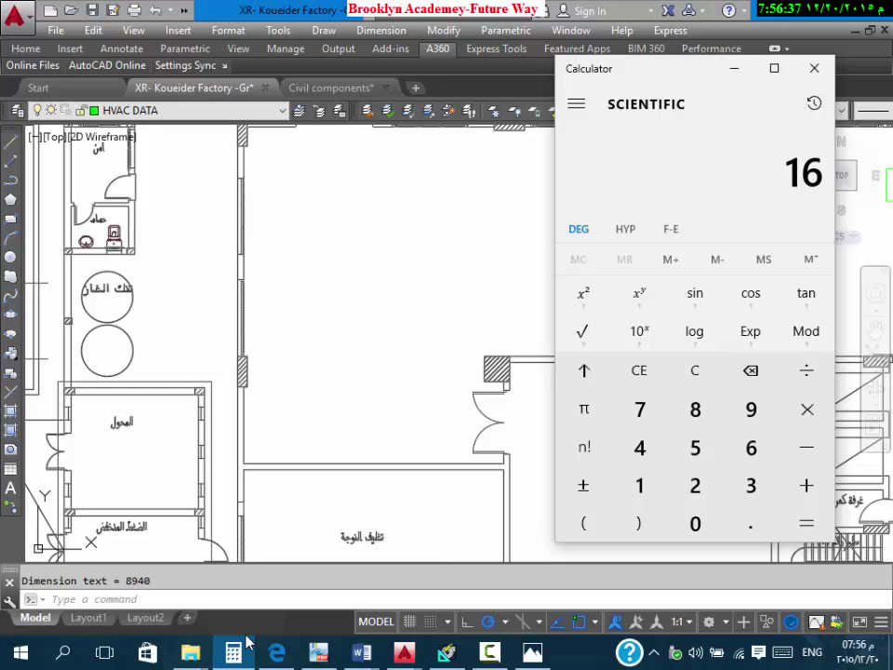
Step: Divide 7200 by 16 in Calculator, put it away and return to the production hall in the AutoCAD plan
key("Escape")
type("7200")
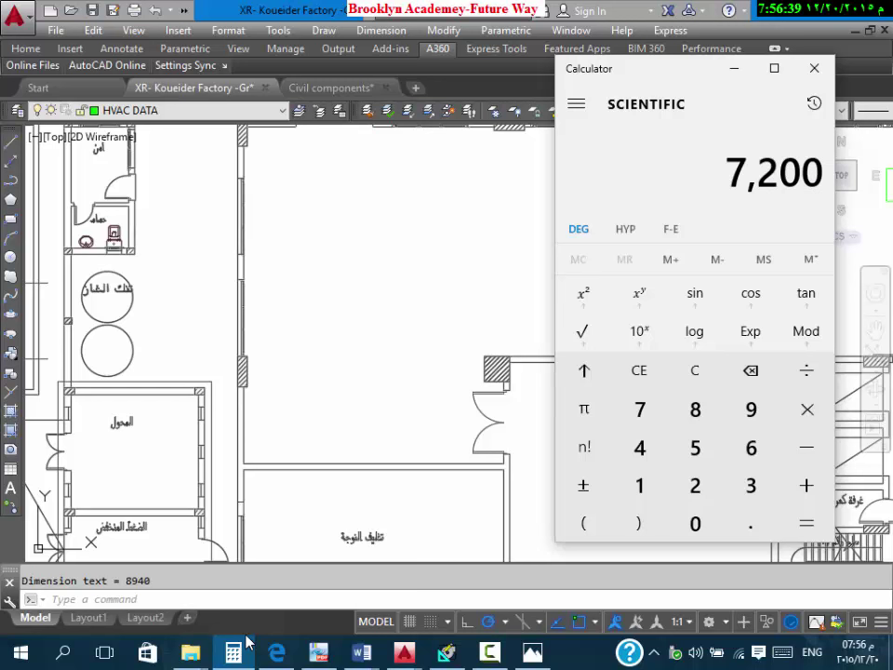
type("/16")
key("Return")
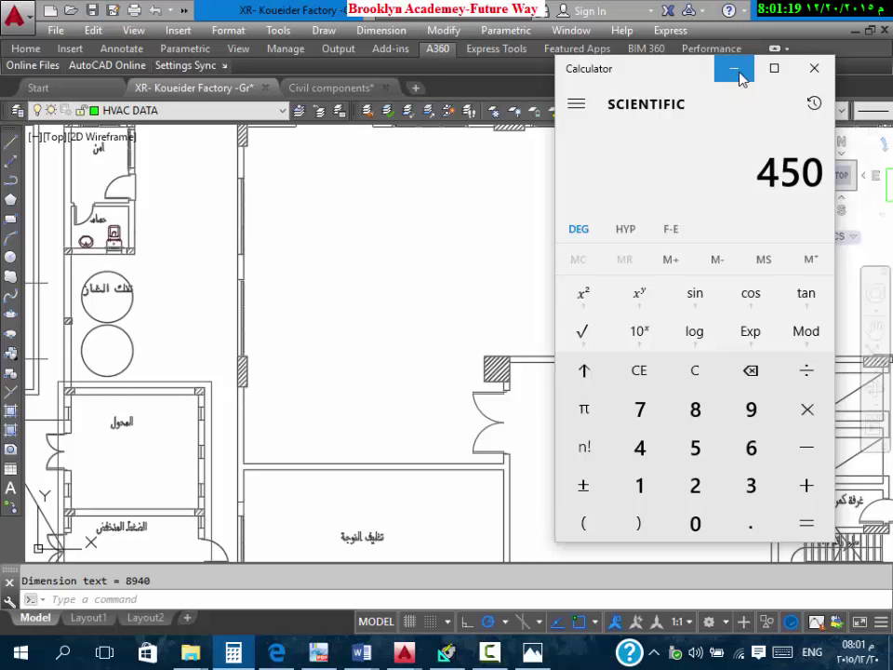
left_click(733, 69)
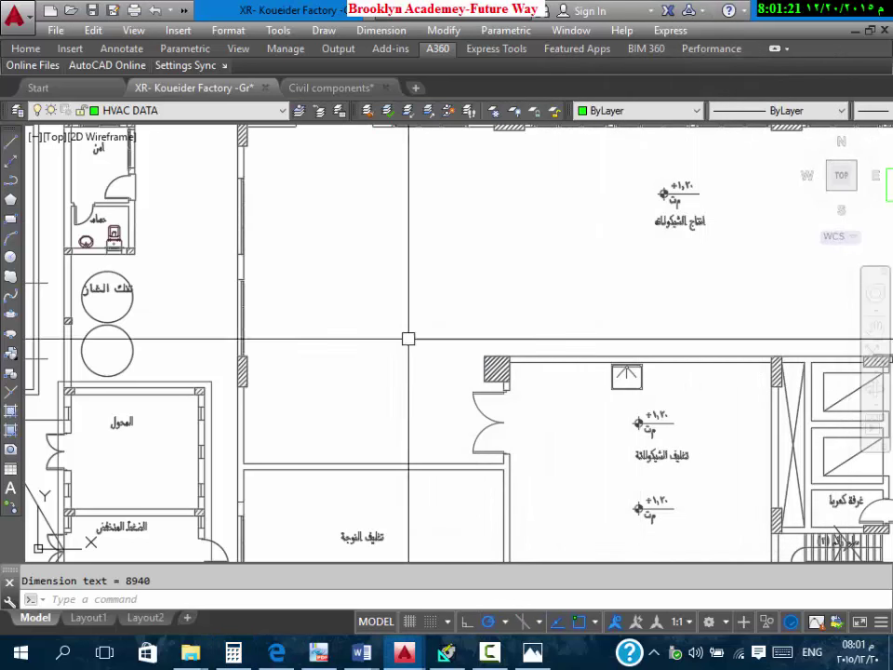
scroll(548, 233, "down", 4)
scroll(548, 232, "up", 4)
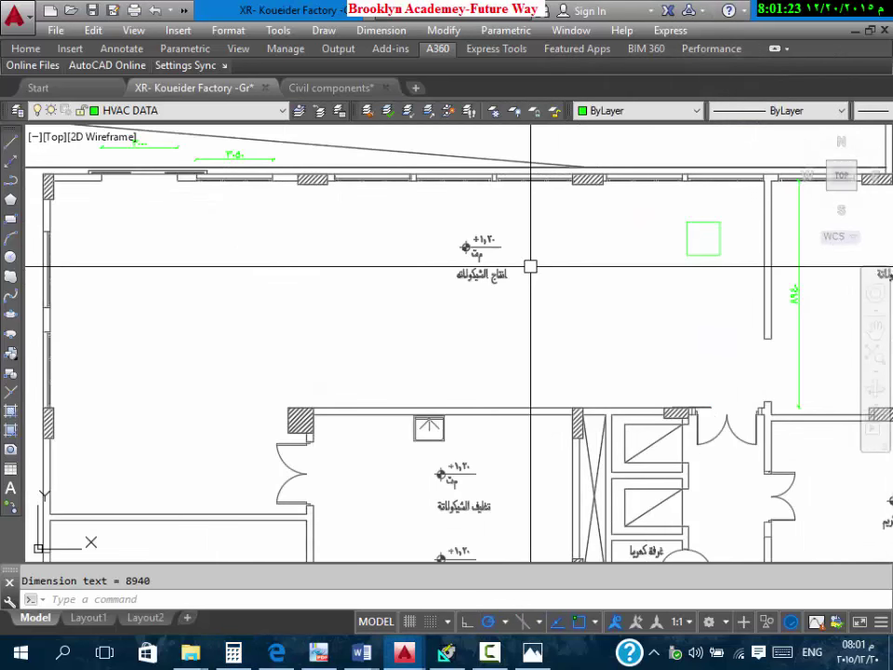
Step: Switch to PDF-XChange Viewer and bring up the diffusers_2013 catalogue
left_click(319, 652)
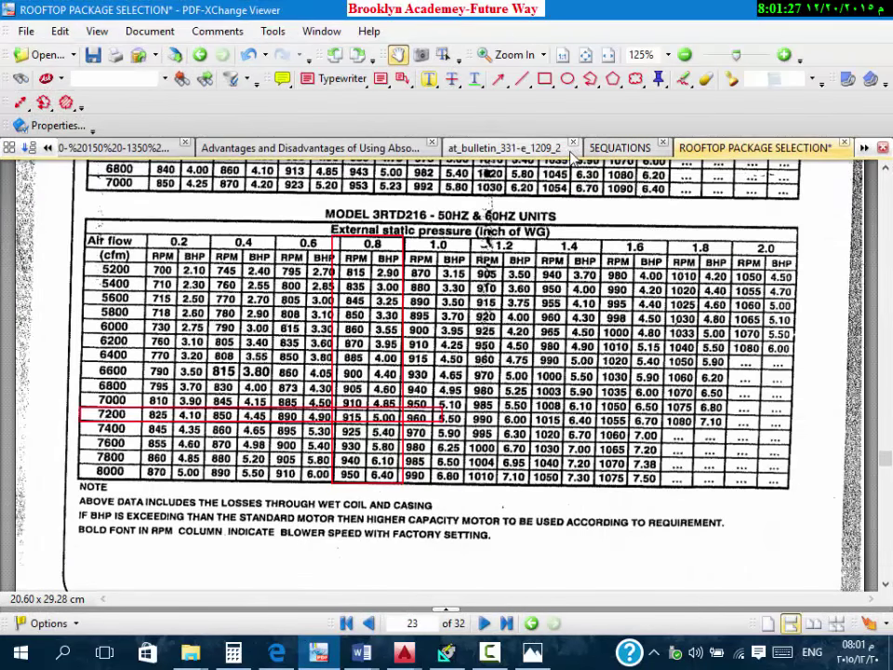
left_click(866, 150)
left_click(865, 150)
left_click(866, 150)
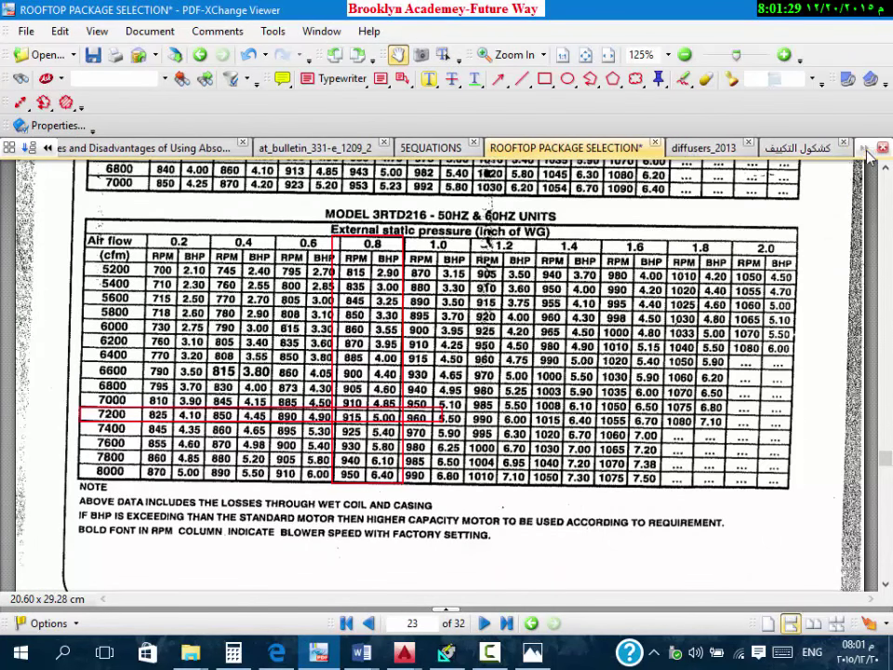
left_click(696, 148)
Step: Browse from the catalogue's table of contents to the TDC rectangular-neck performance data on page 163
scroll(456, 403, "down", 3)
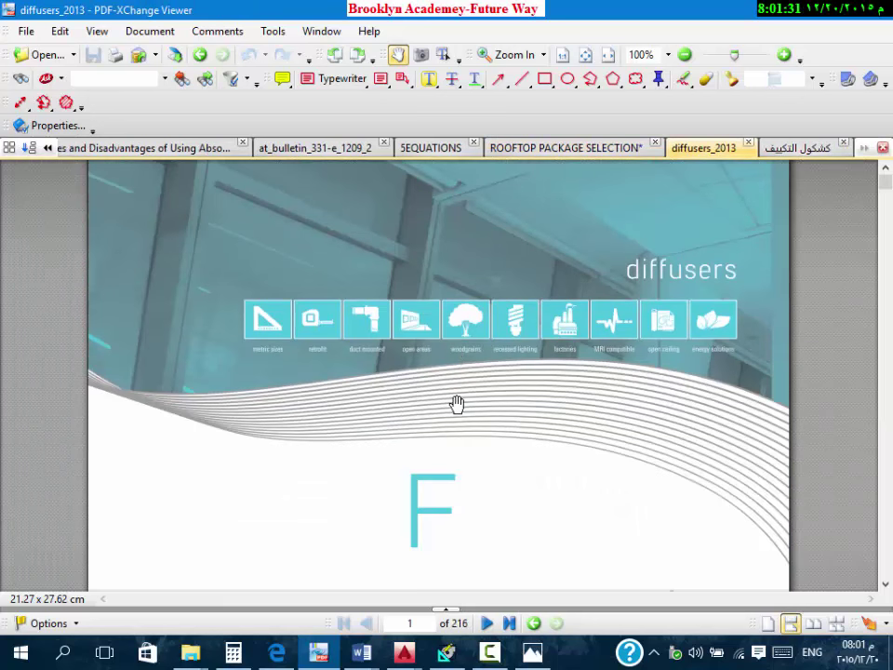
scroll(616, 380, "down", 3)
scroll(511, 350, "down", 20)
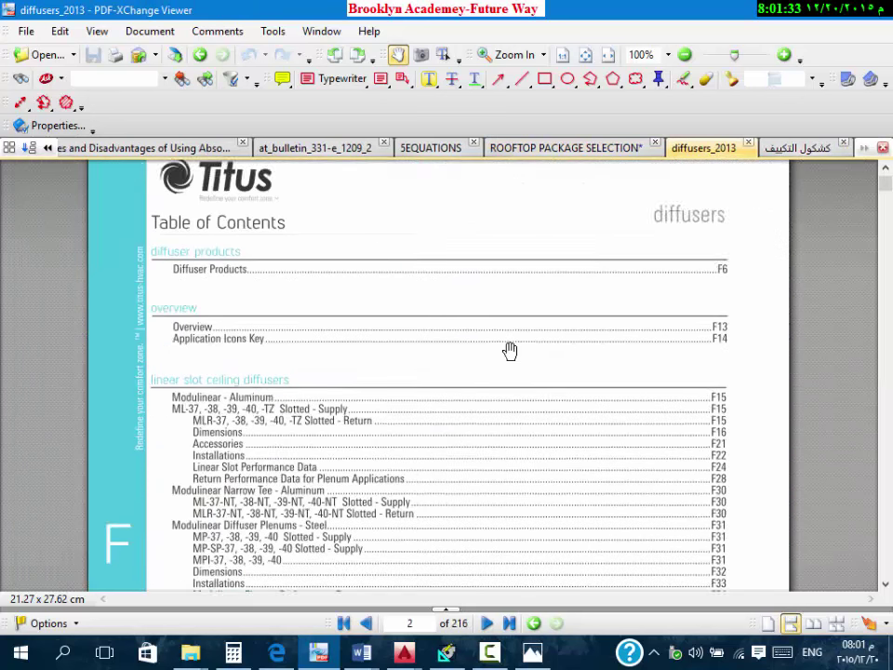
scroll(515, 351, "down", 10)
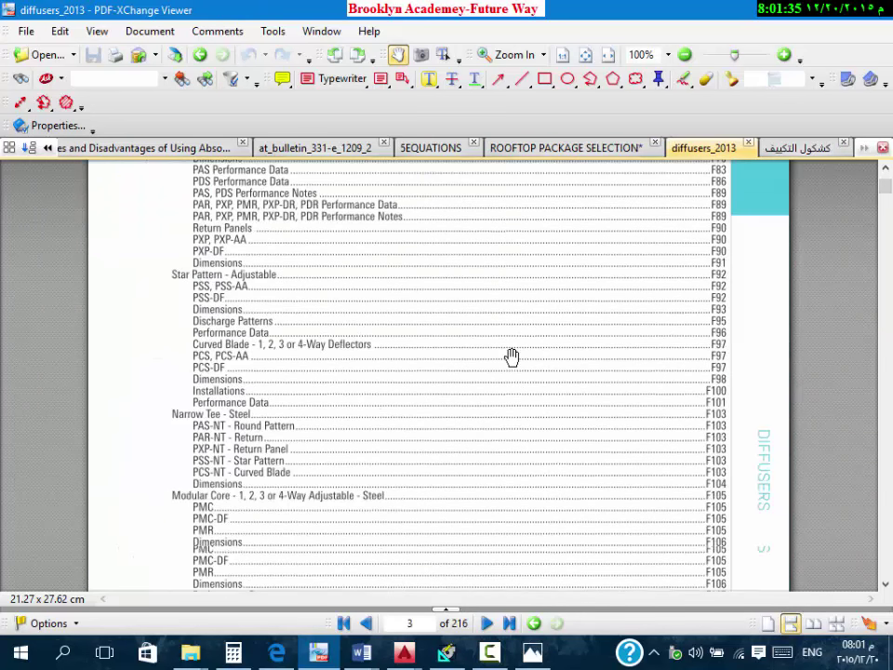
left_click_drag(889, 191, 887, 472)
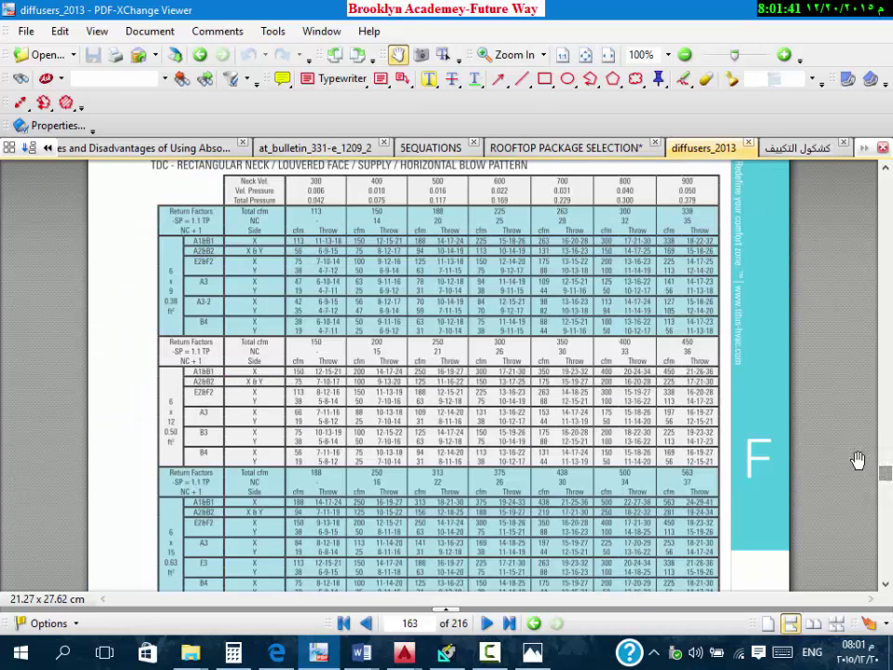
scroll(855, 462, "down", 5)
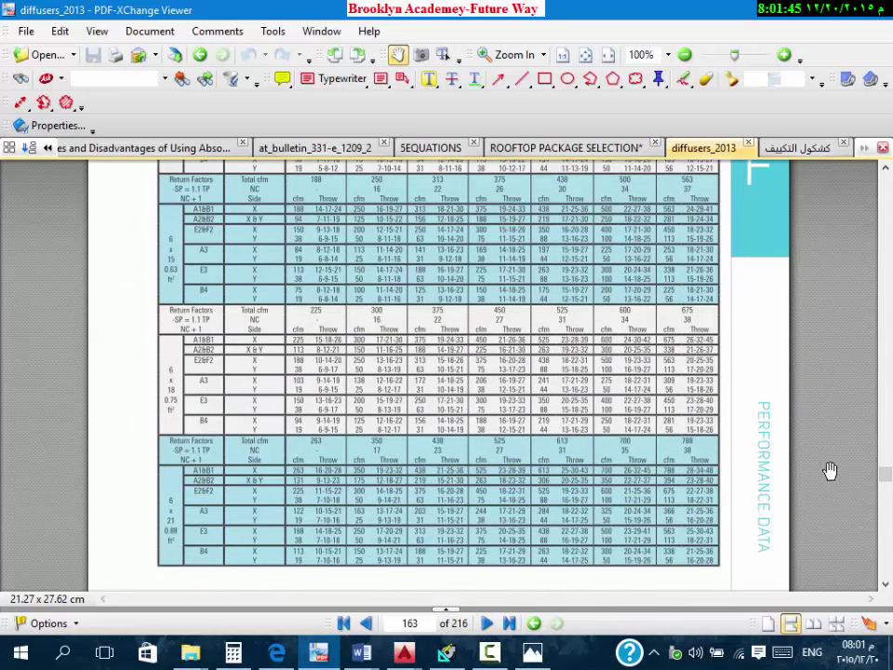
scroll(830, 471, "down", 2)
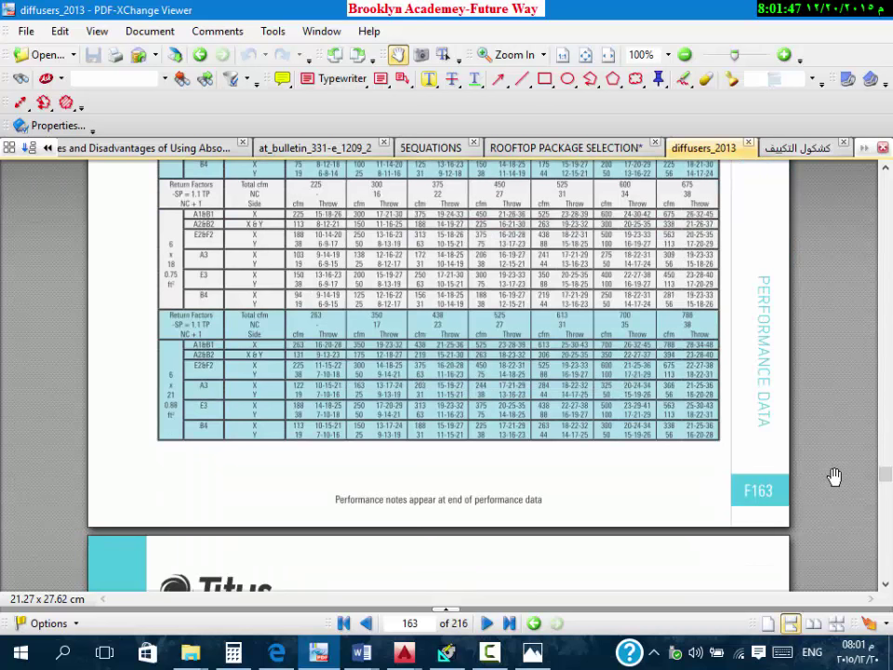
Step: Browse the catalogue's TDC performance tables from page 163 through to the round-neck sizes on page 172
scroll(834, 477, "down", 15)
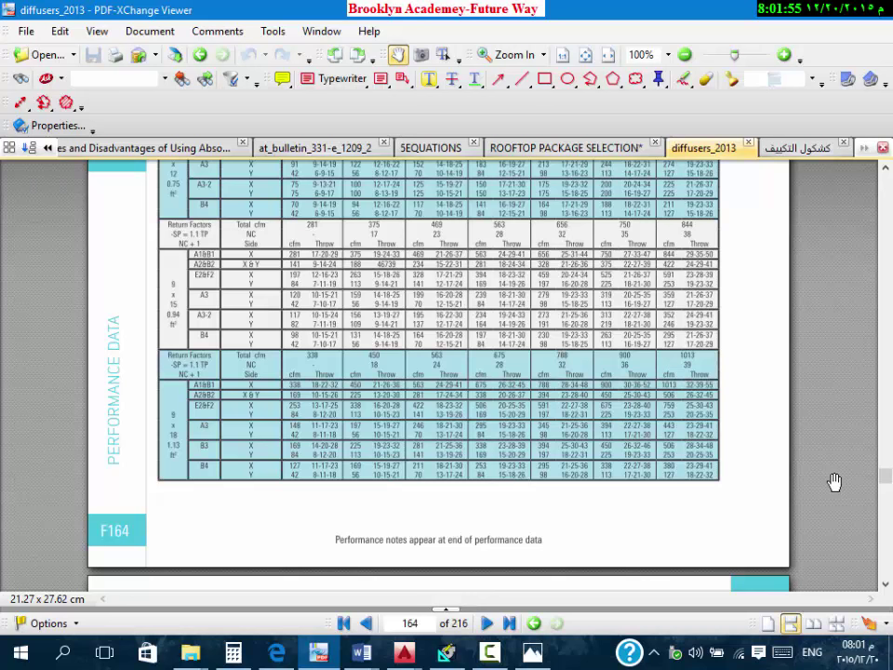
scroll(607, 363, "down", 20)
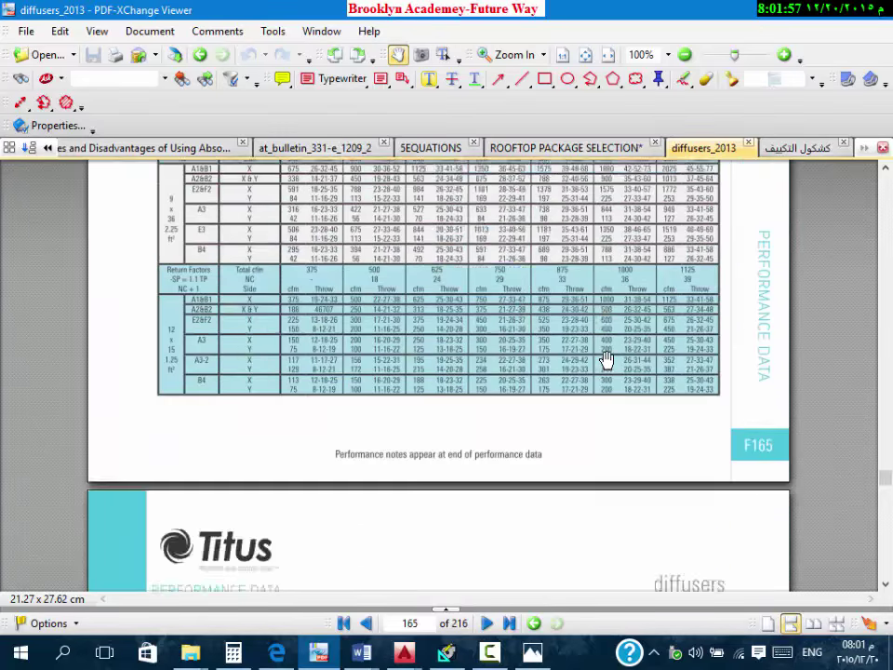
scroll(606, 349, "down", 20)
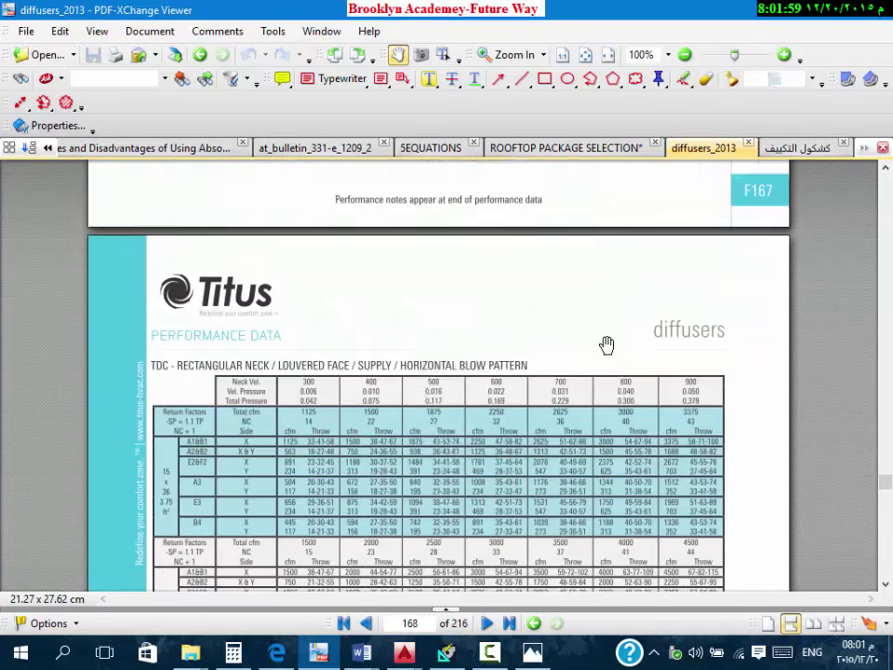
scroll(606, 345, "down", 20)
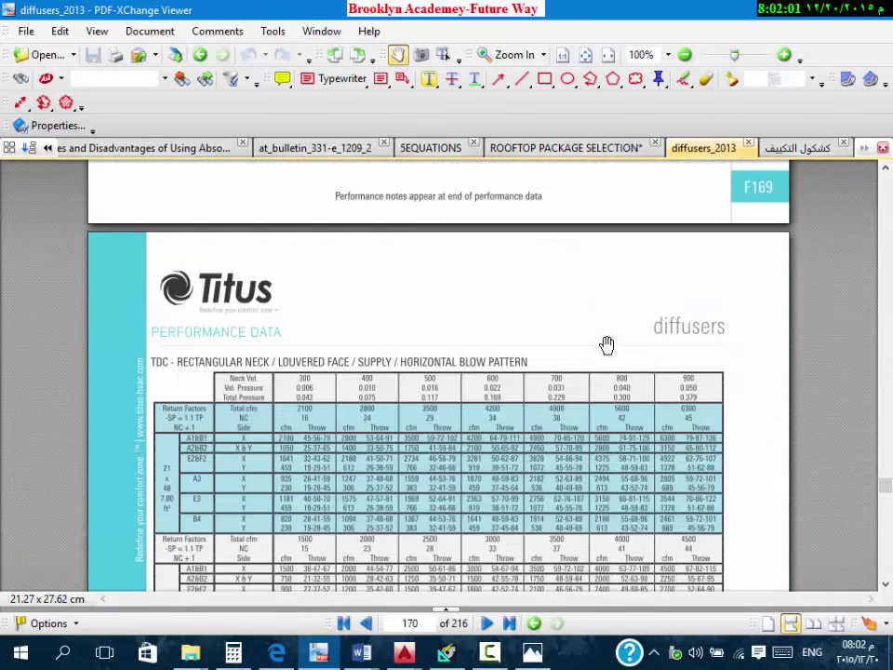
scroll(613, 344, "down", 20)
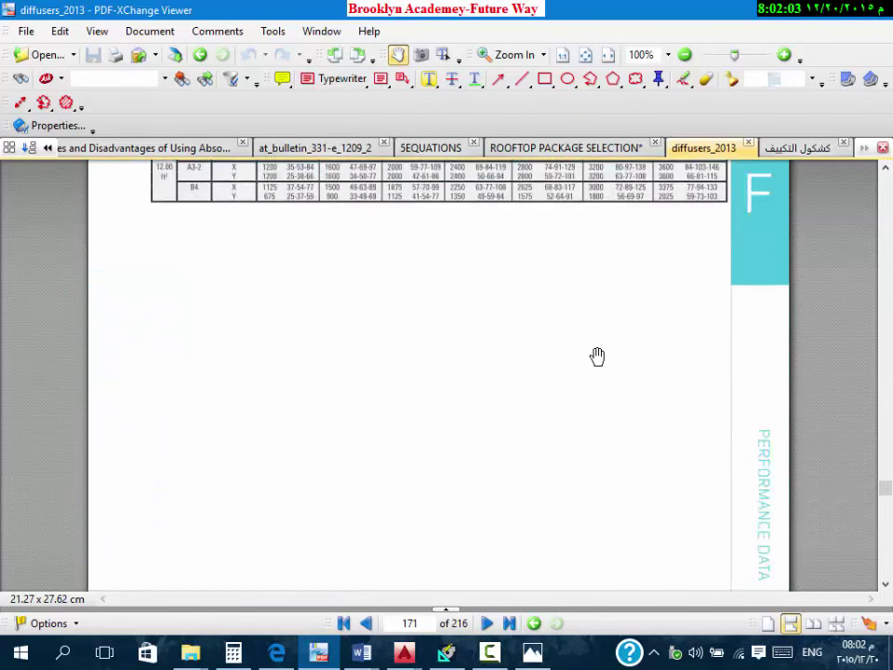
scroll(594, 345, "down", 20)
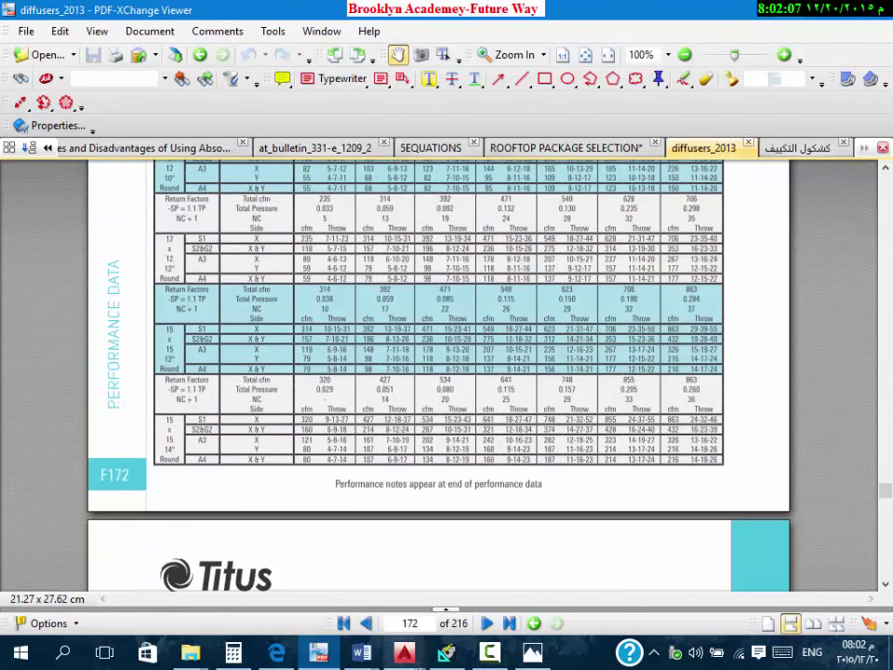
Step: Open a File Explorer window at the Air Outlets Selection folder, in My Work > Catalogues& Selection Programs > Regulation on drive D
mouse_move(190, 652)
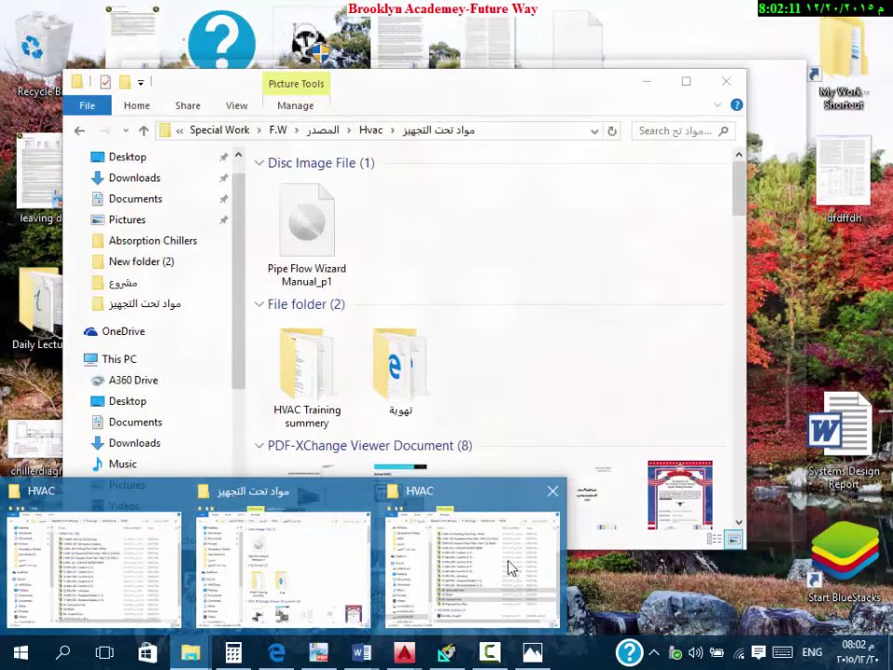
mouse_move(524, 565)
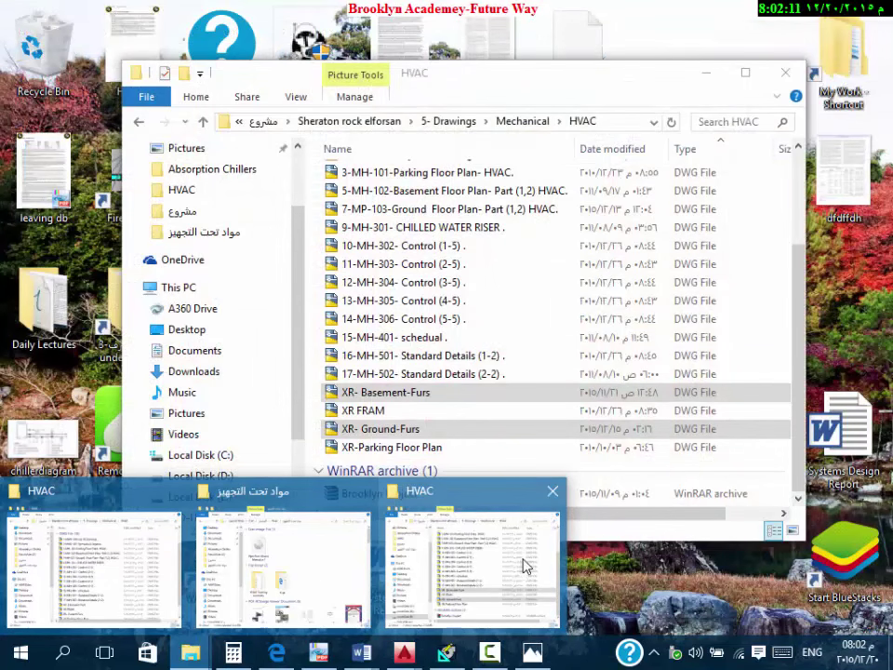
key("super")
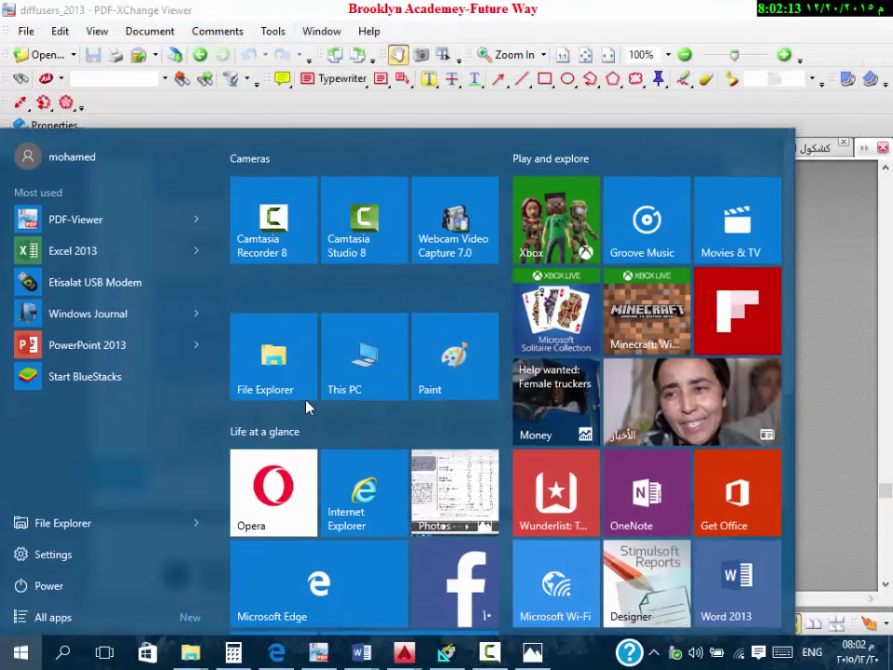
left_click(368, 337)
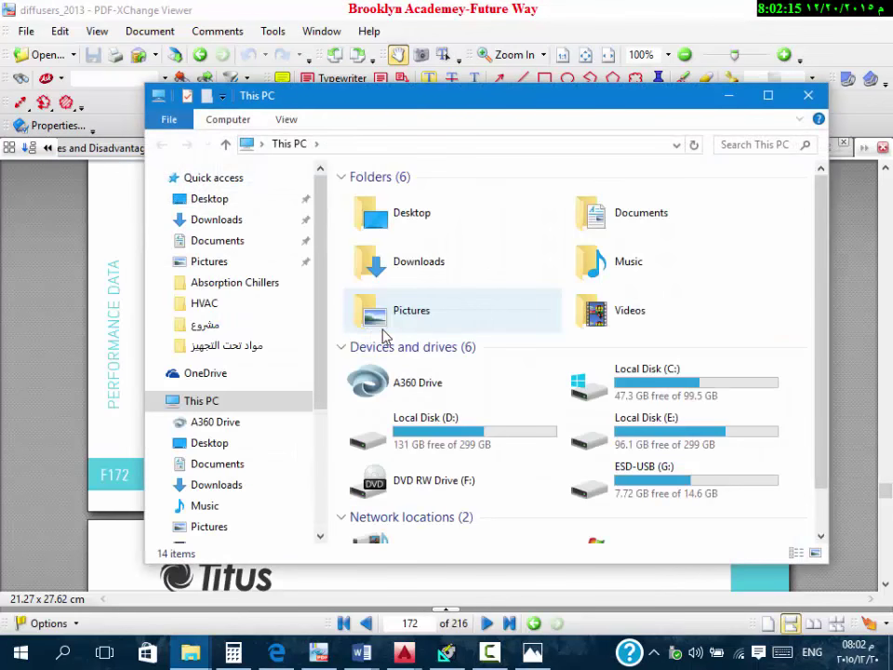
left_click(733, 425)
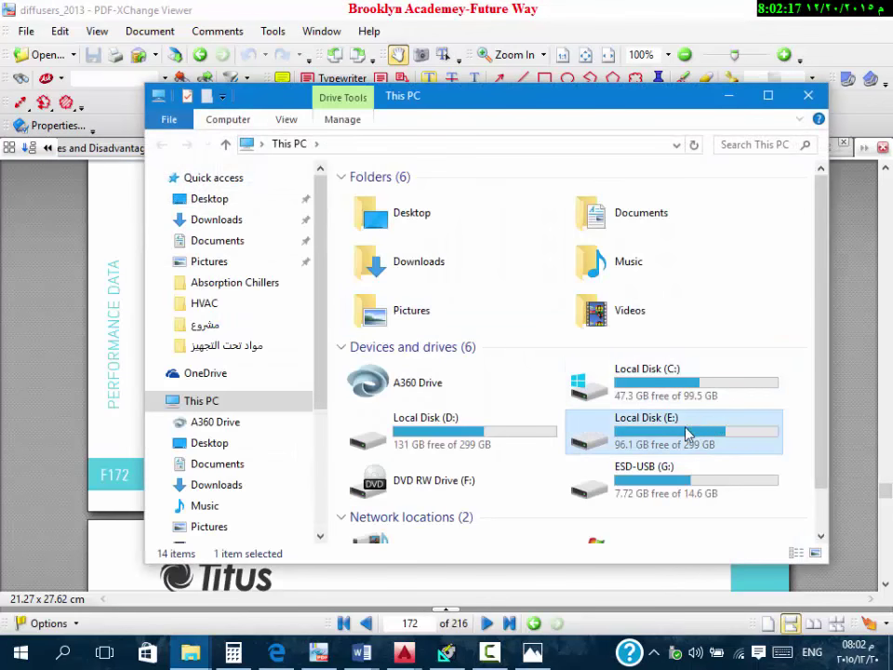
double_click(482, 435)
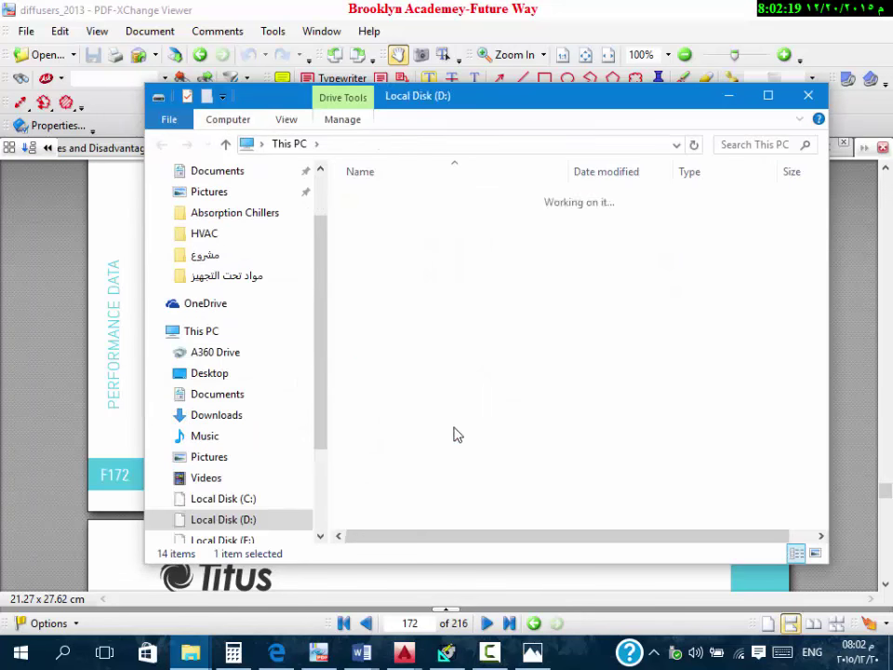
double_click(389, 233)
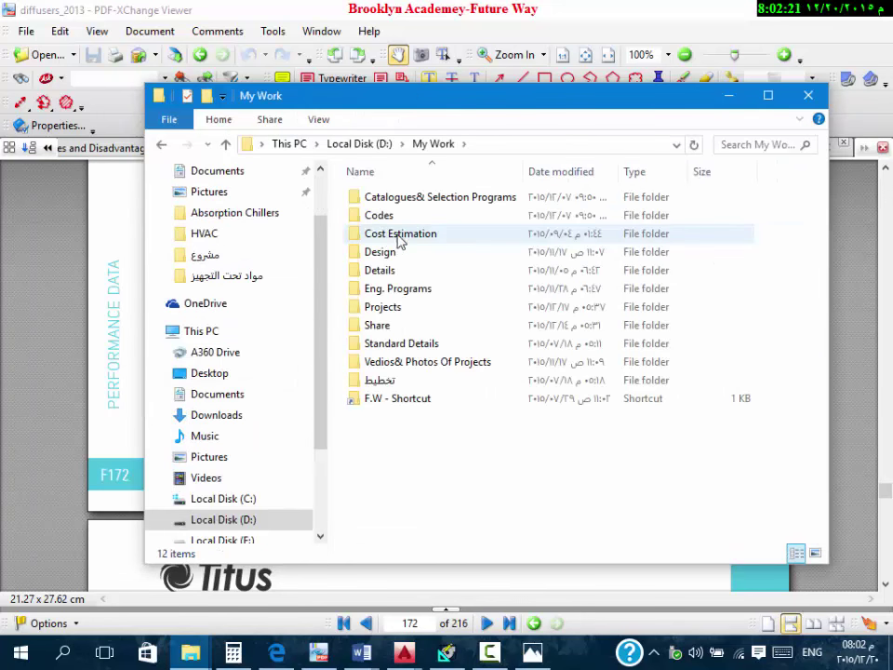
double_click(424, 199)
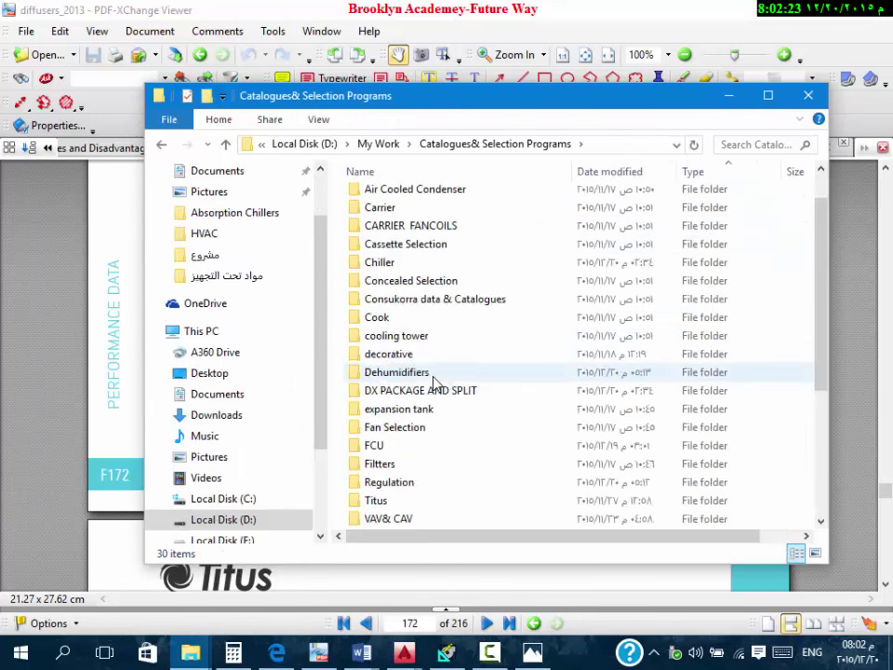
scroll(428, 396, "down", 2)
double_click(419, 422)
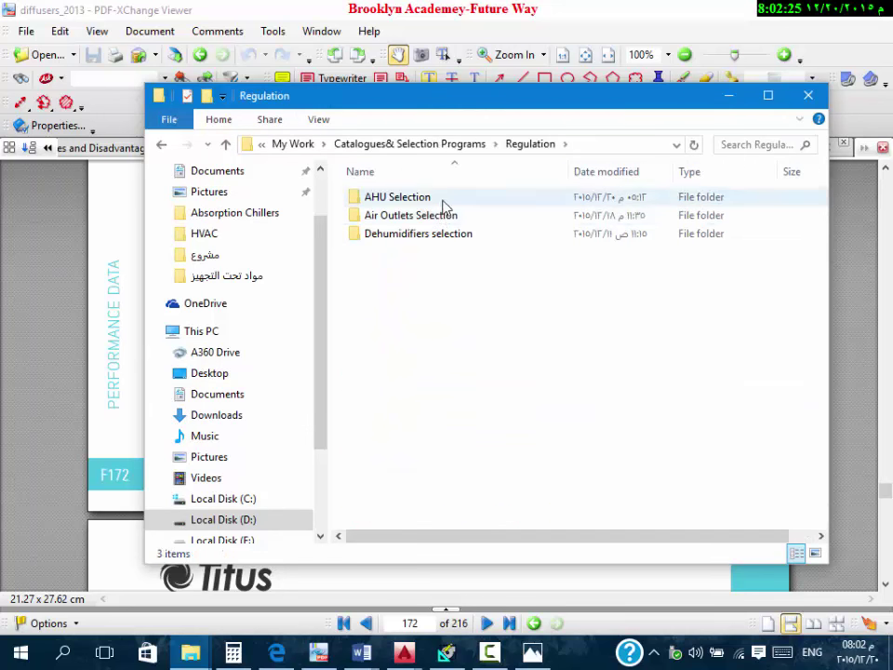
double_click(441, 217)
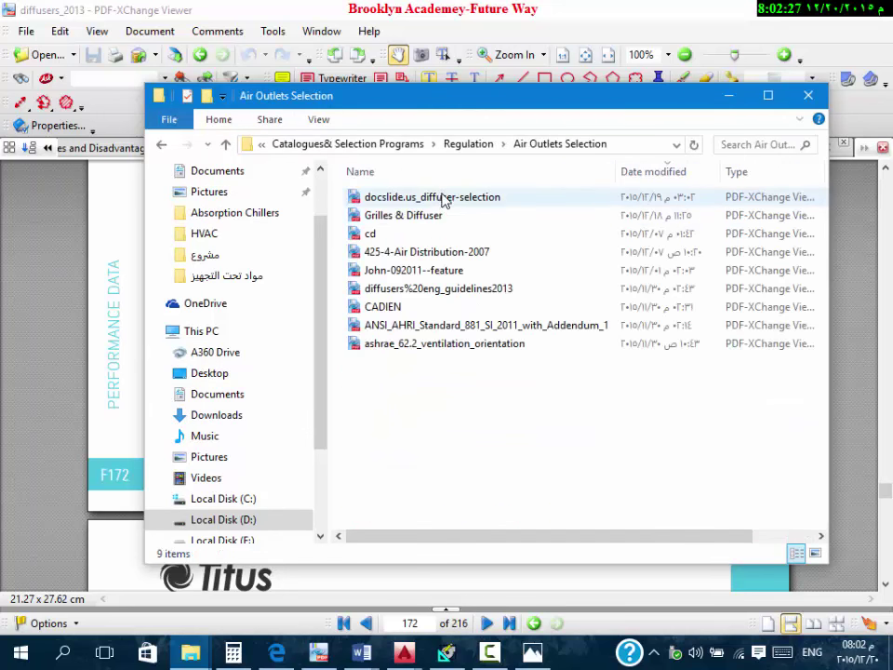
Step: Open the docslide.us_diffuser-selection PDF and go to the ADPI selection guide, Table 5, on page 11
left_click(470, 200)
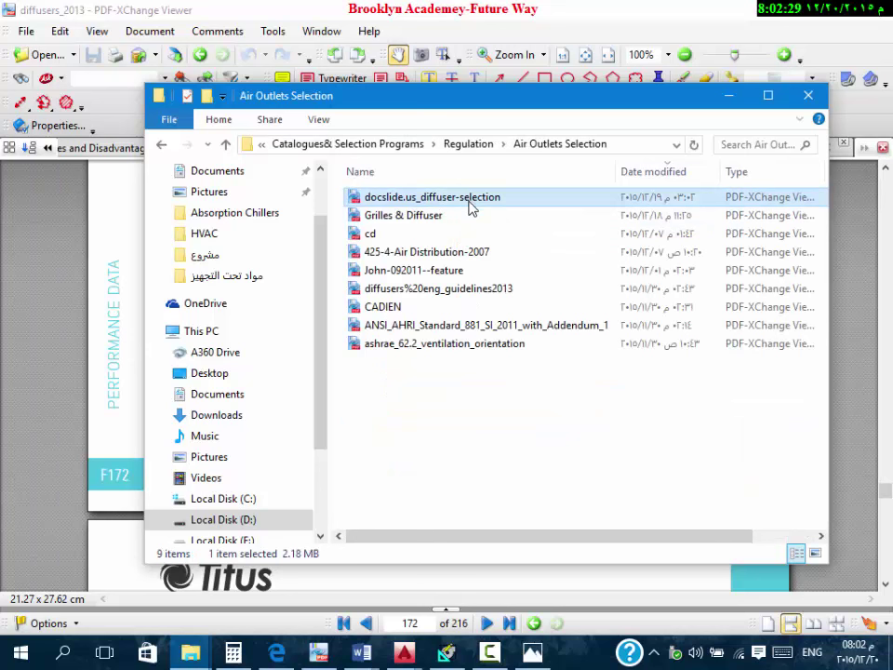
left_click(444, 347)
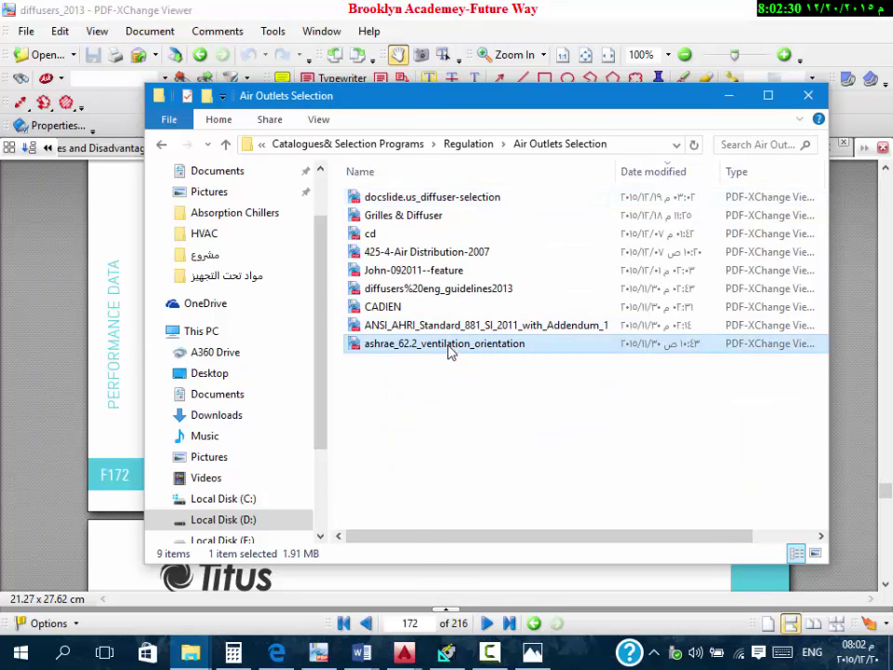
left_click(477, 198)
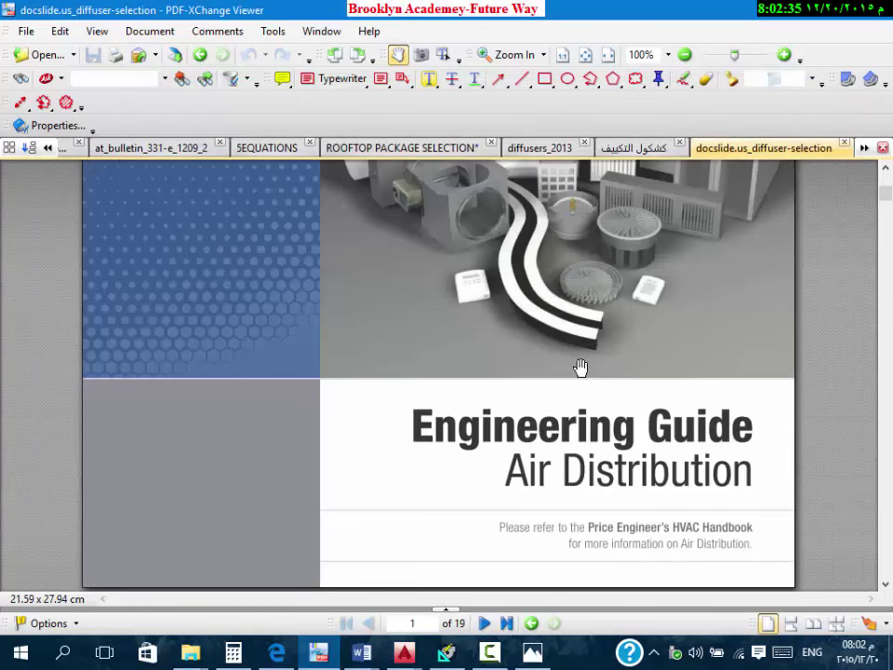
scroll(578, 361, "down", 10)
scroll(576, 389, "down", 15)
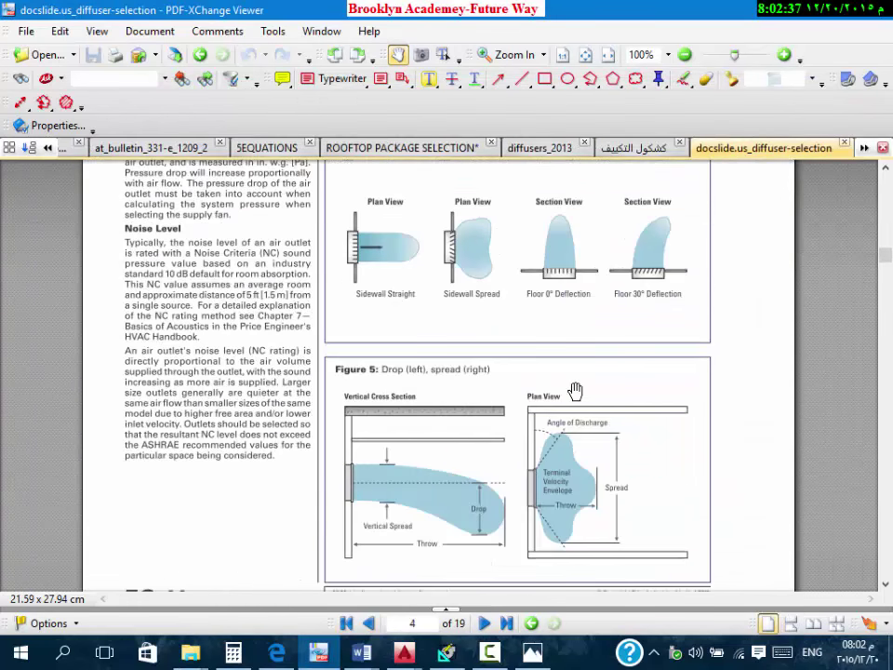
scroll(574, 393, "down", 15)
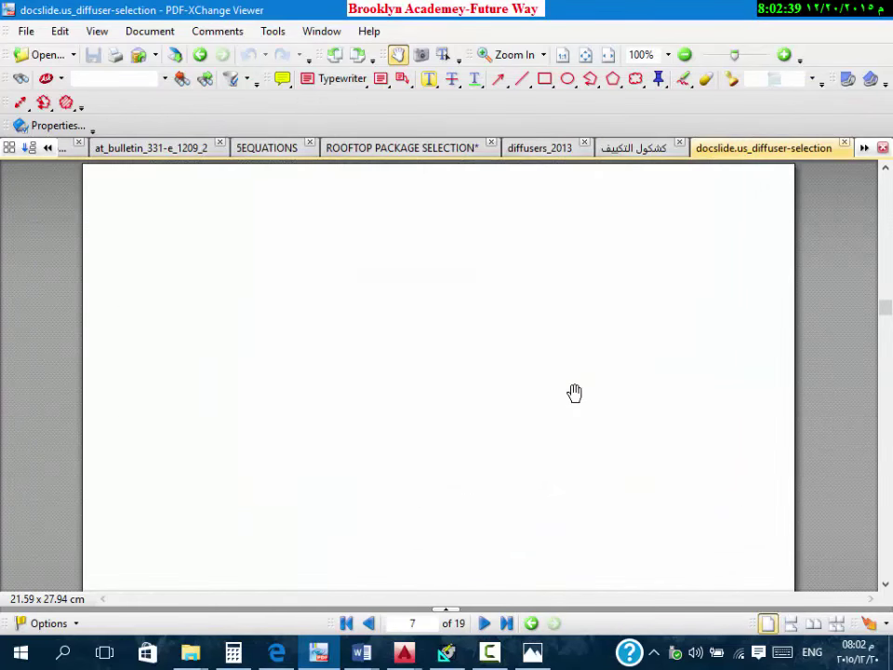
scroll(574, 393, "down", 15)
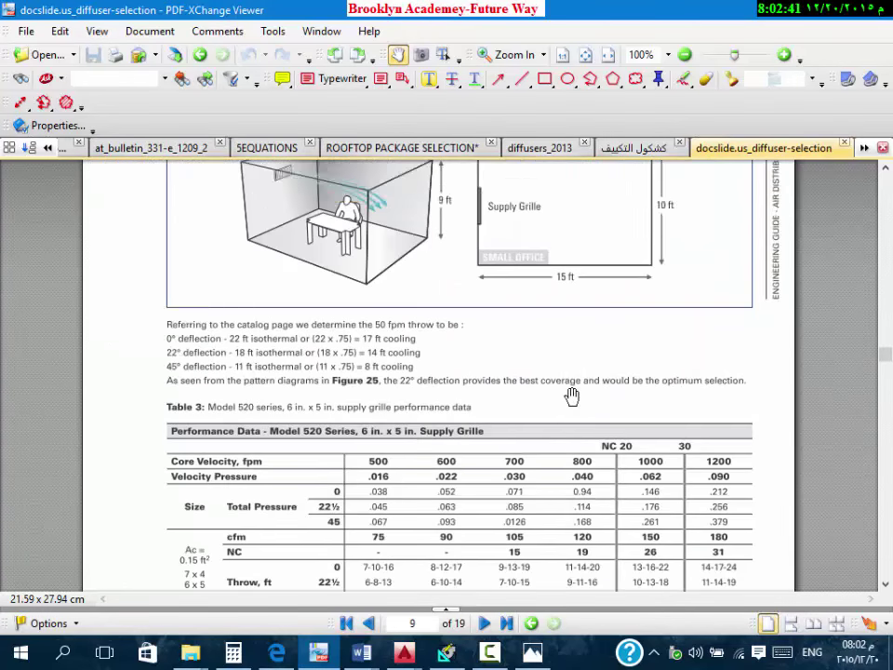
scroll(572, 396, "down", 12)
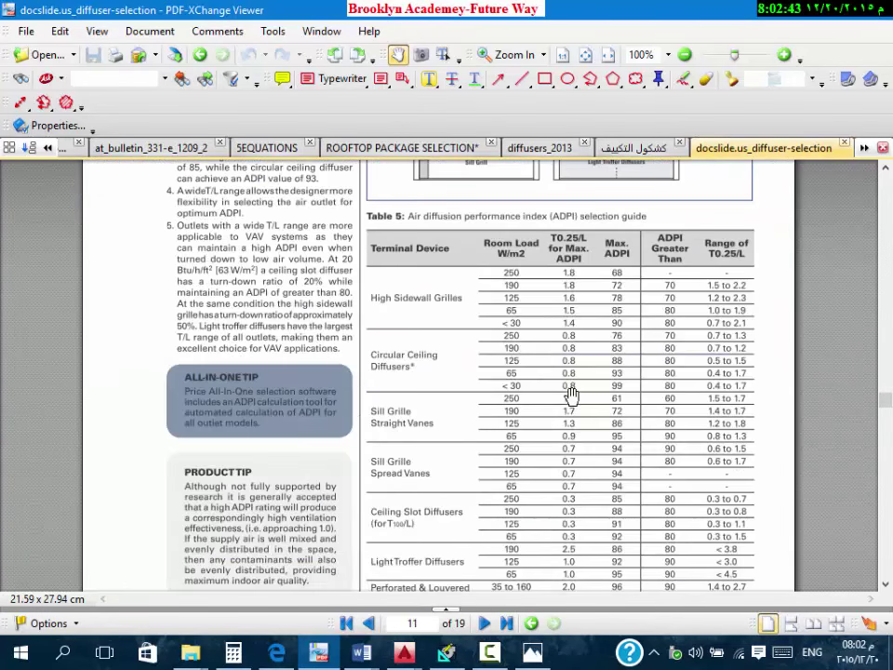
Step: Examine Table 5 enlarged to 150%, comparing room load, maximum ADPI and T0.25/L range across the terminal devices
scroll(572, 395, "up", 5)
scroll(571, 296, "up", 2, "ctrl")
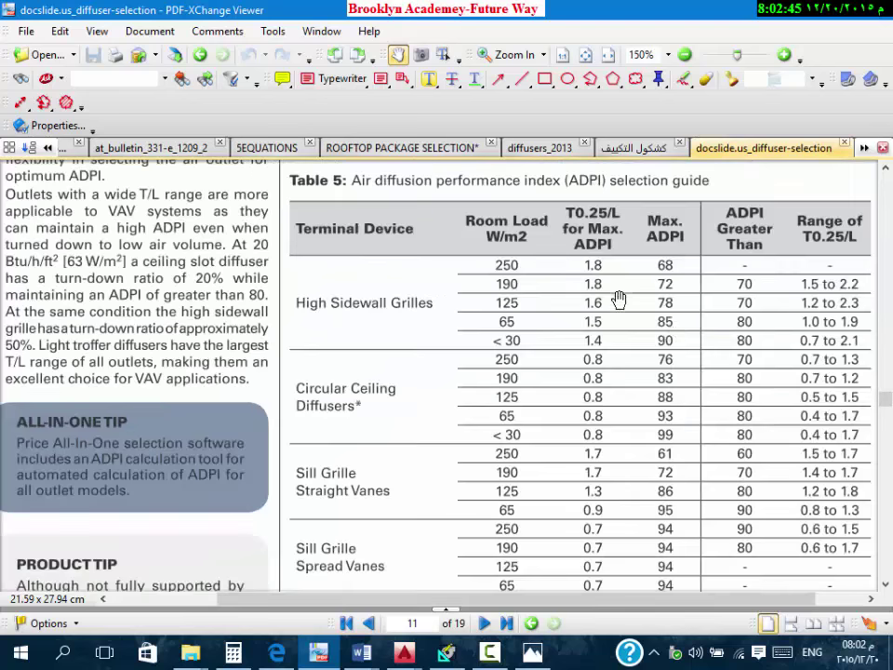
scroll(571, 296, "down", 5)
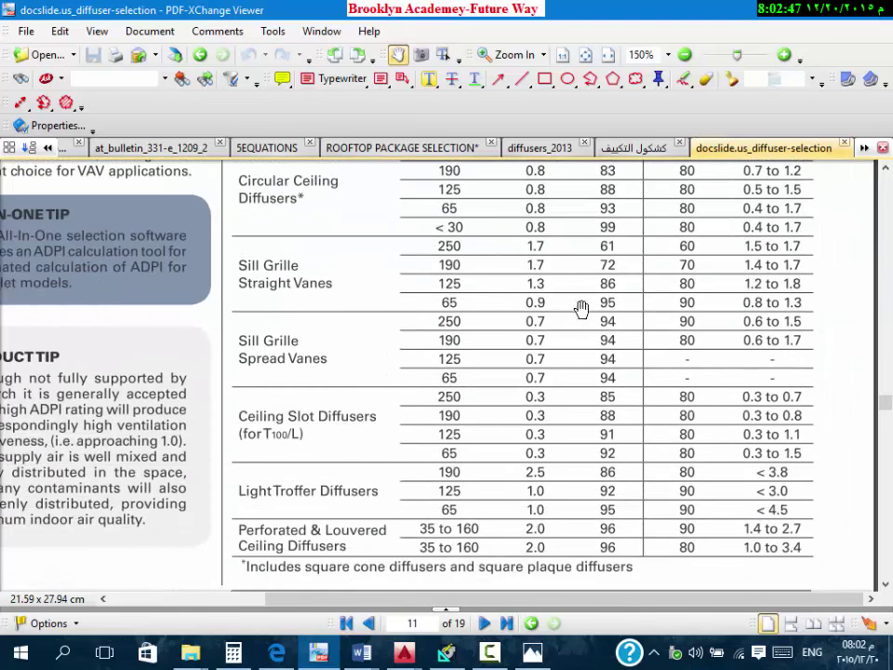
scroll(598, 316, "up", 5)
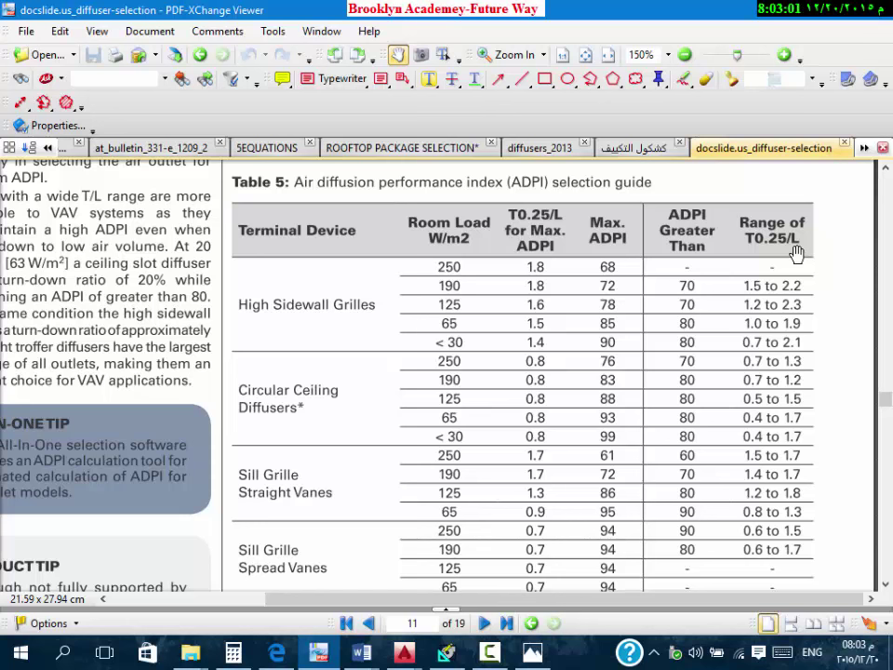
scroll(796, 296, "down", 2)
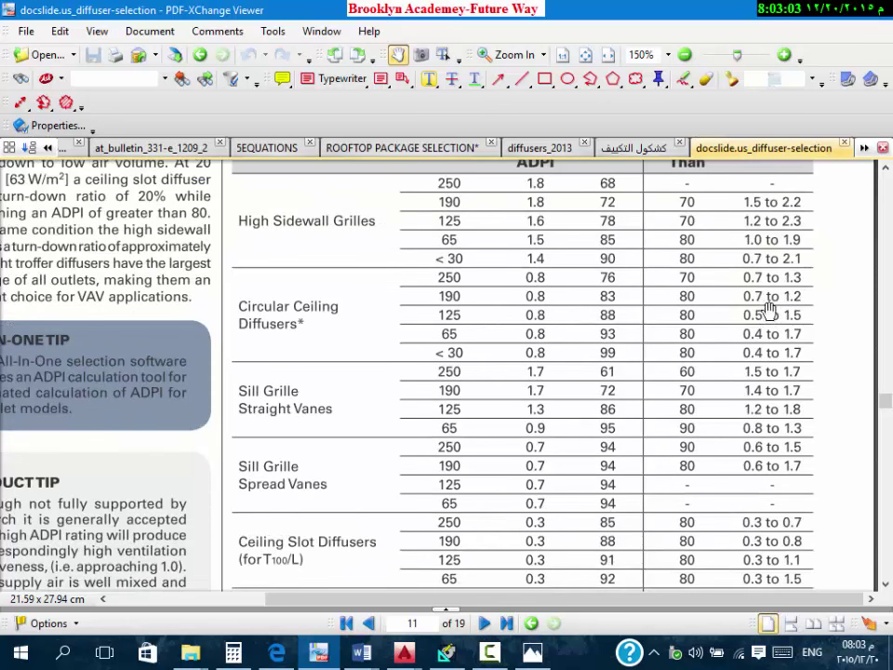
scroll(768, 309, "down", 4)
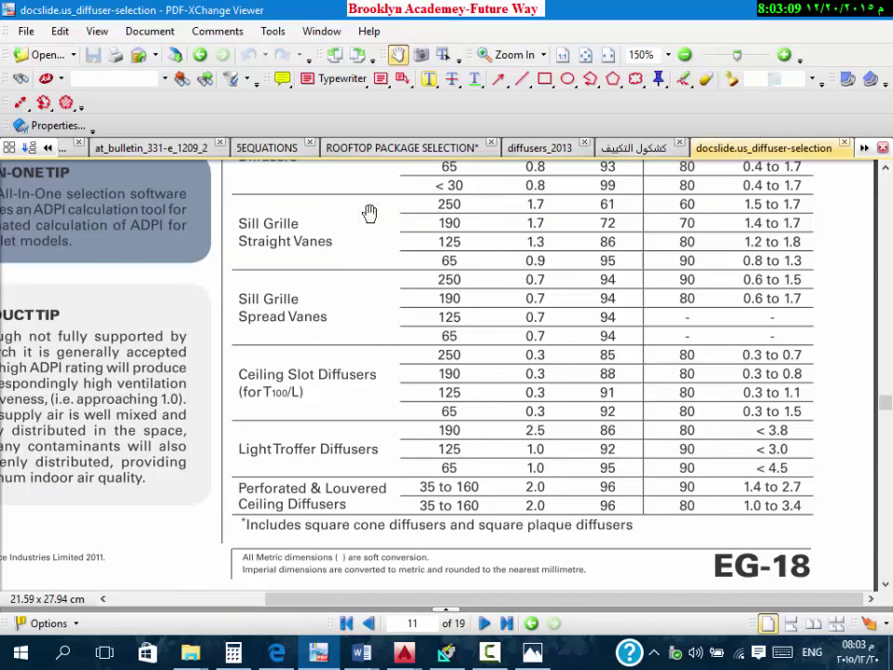
Step: Close the docslide.us_diffuser-selection PDF and open Grilles & Diffuser from the Air Outlets Selection folder
left_click(849, 147)
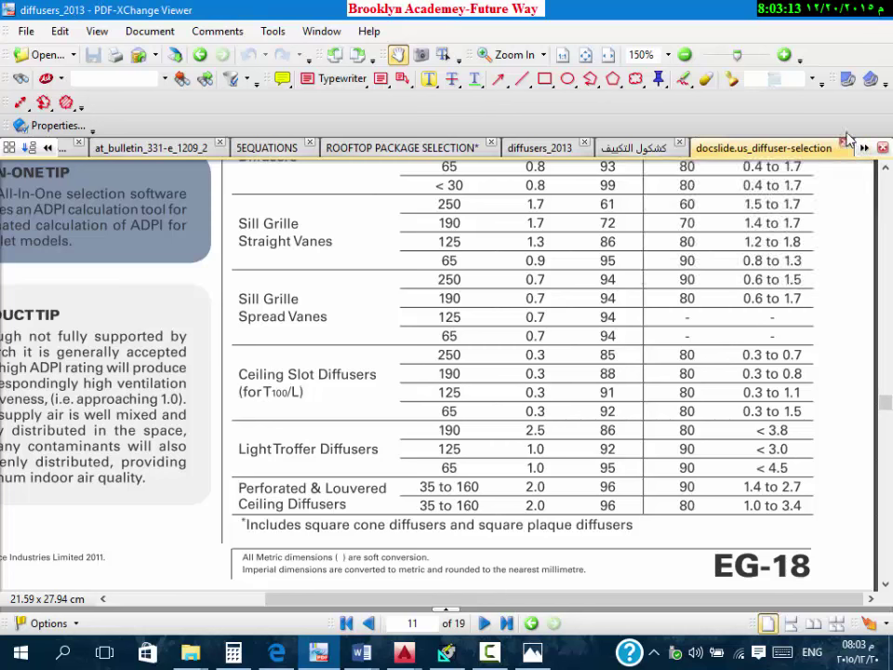
left_click(784, 9)
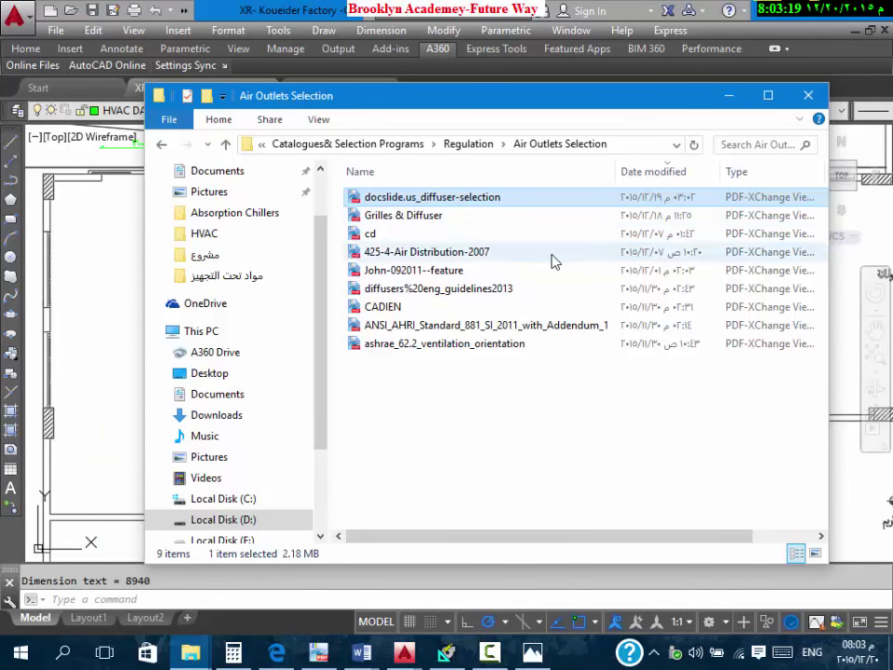
double_click(465, 215)
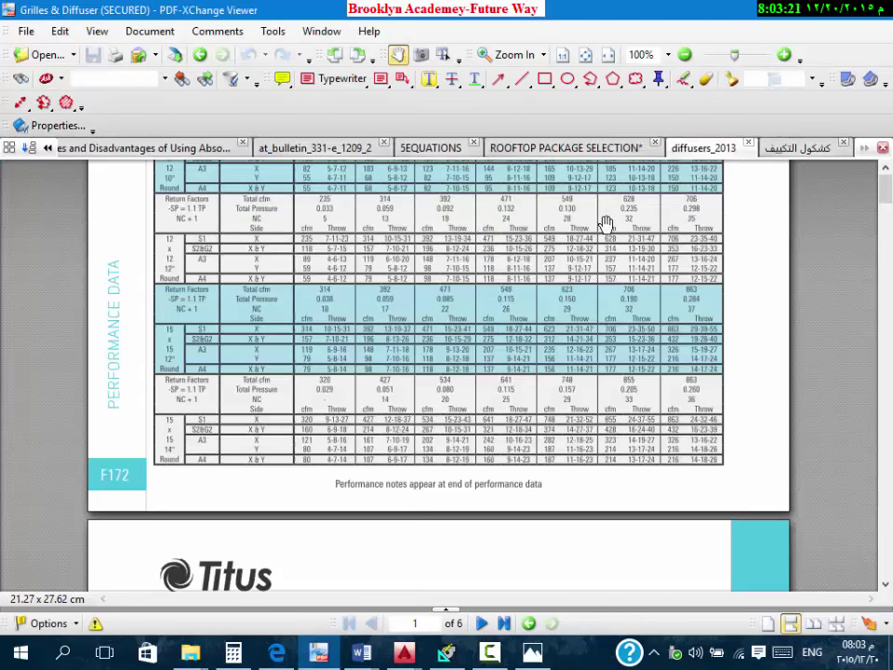
Step: Find the terminal device table on page 4 and examine its characteristic length, load and maximum ADPI columns at 150%
scroll(660, 252, "down", 15)
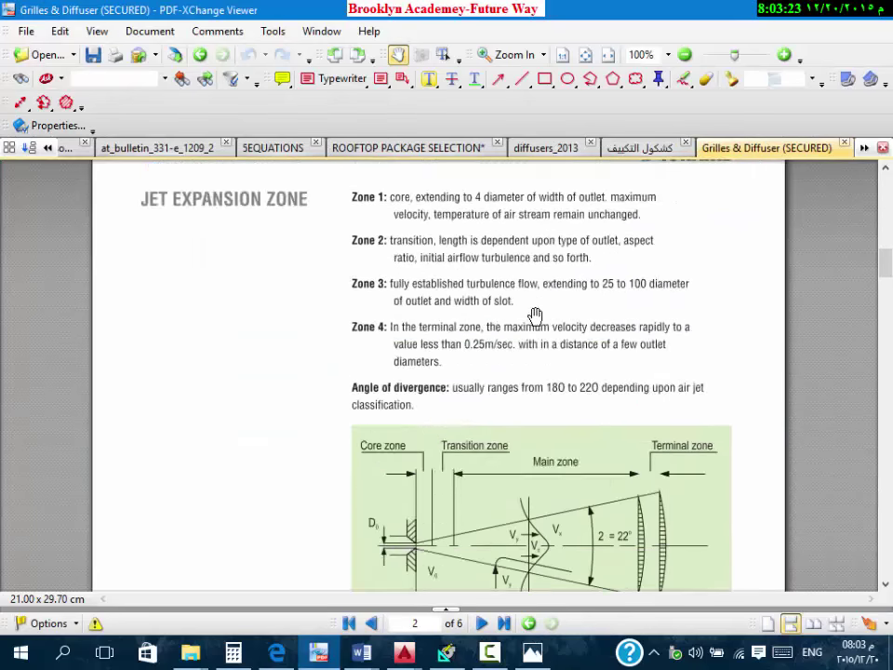
scroll(533, 322, "down", 20)
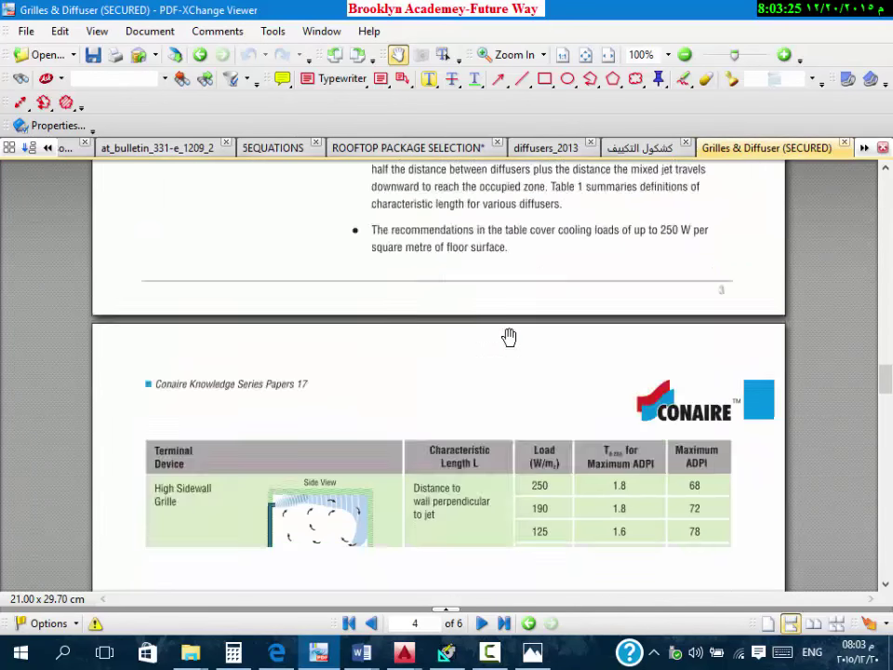
scroll(313, 229, "up", 2, "ctrl")
left_click_drag(407, 255, 351, 363)
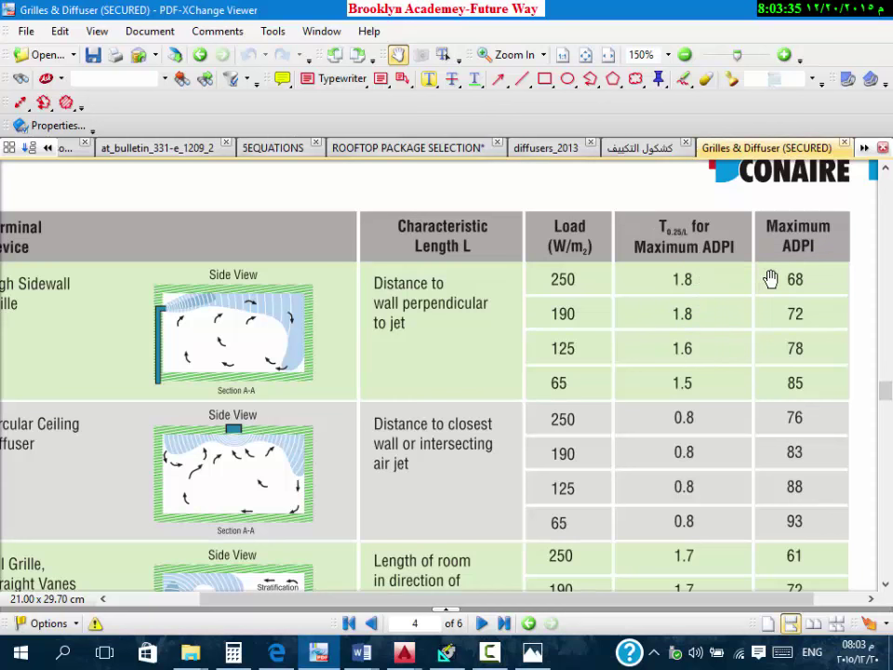
left_click_drag(405, 367, 516, 354)
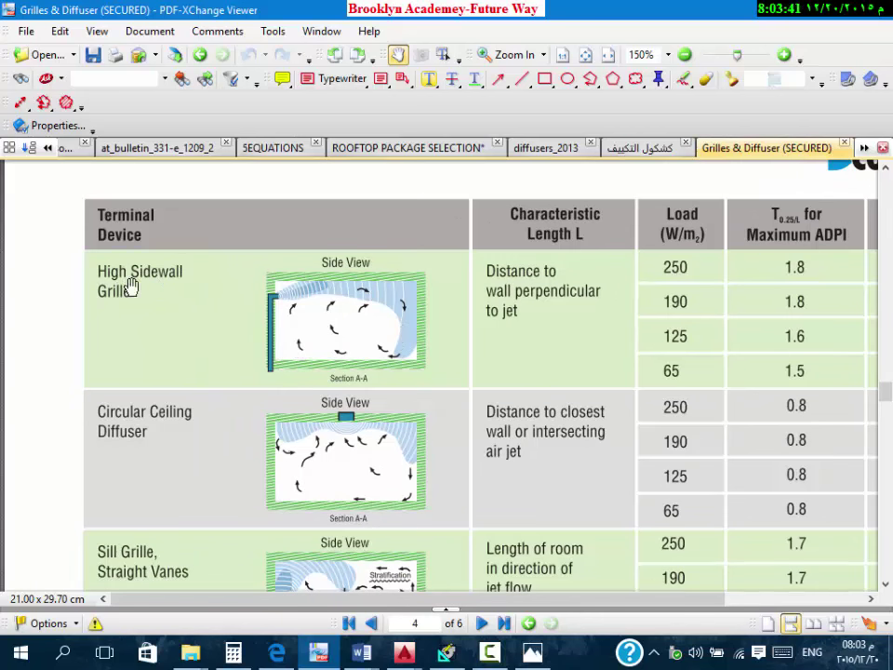
Step: Compare the airflow pattern diagrams of the terminal devices in the page 4 table, from high sidewall grille to perforated ceiling diffusers
scroll(195, 290, "down", 2)
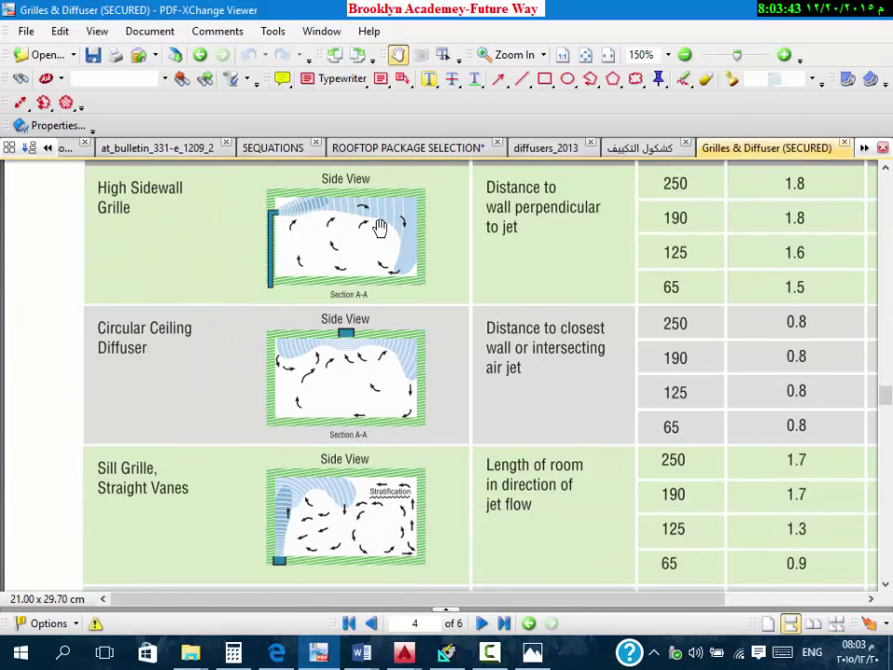
scroll(168, 365, "down", 1)
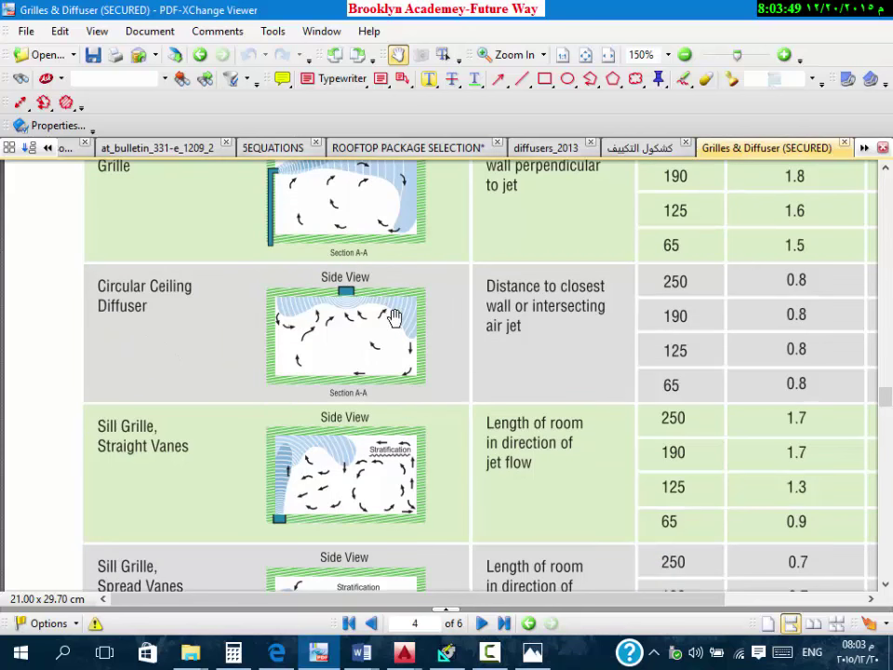
scroll(312, 333, "down", 4)
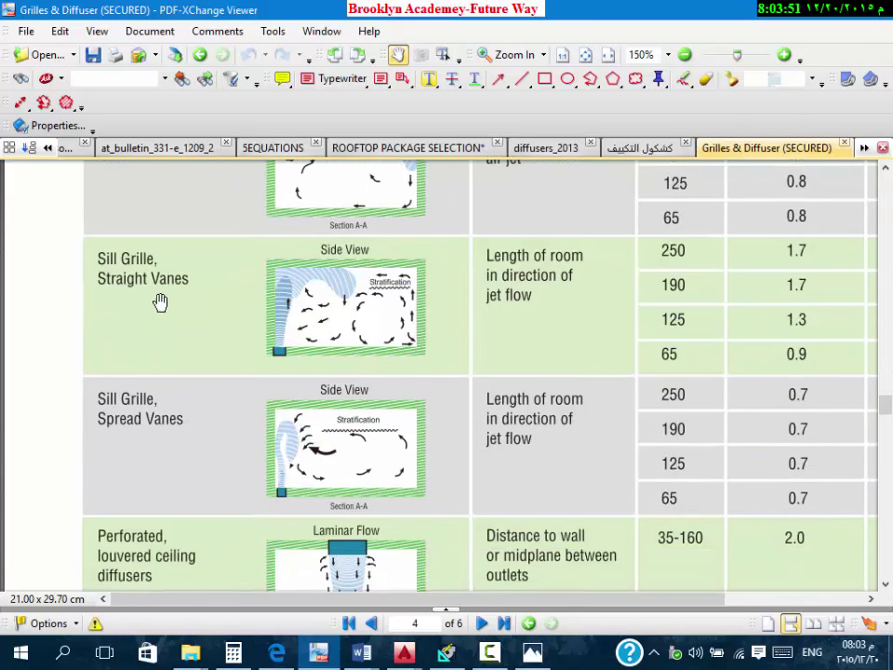
scroll(154, 316, "down", 2)
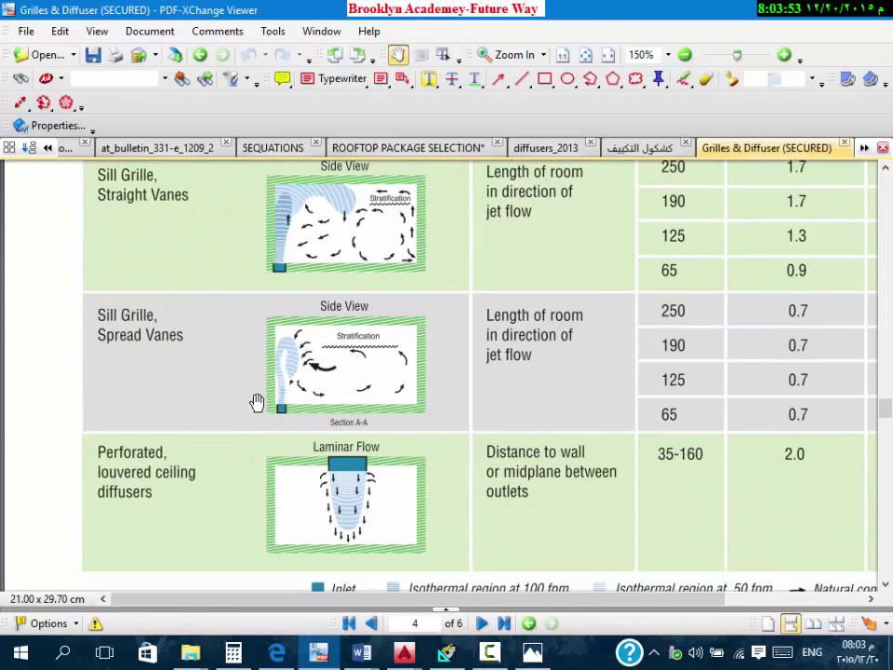
scroll(259, 437, "up", 2)
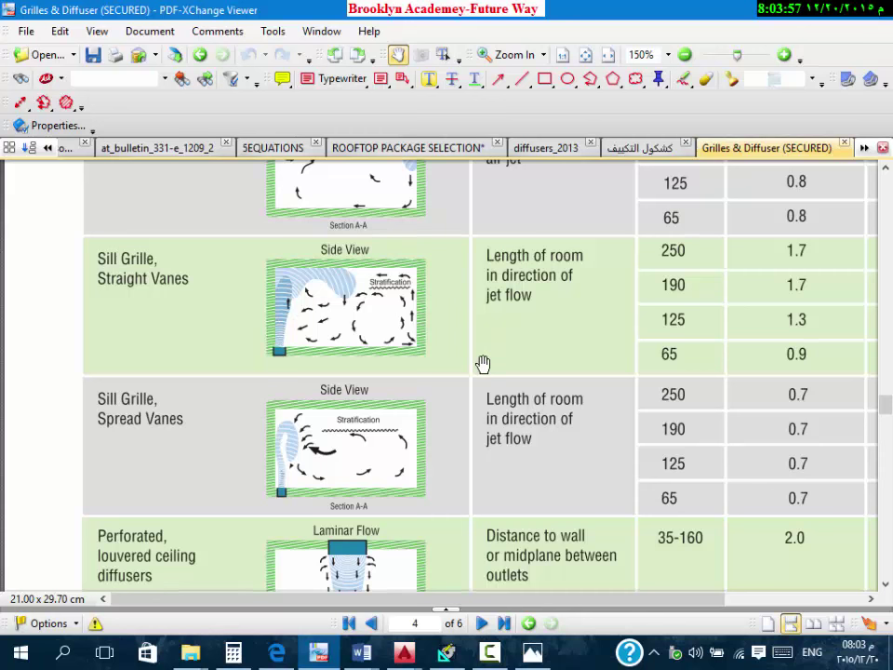
scroll(483, 363, "up", 9)
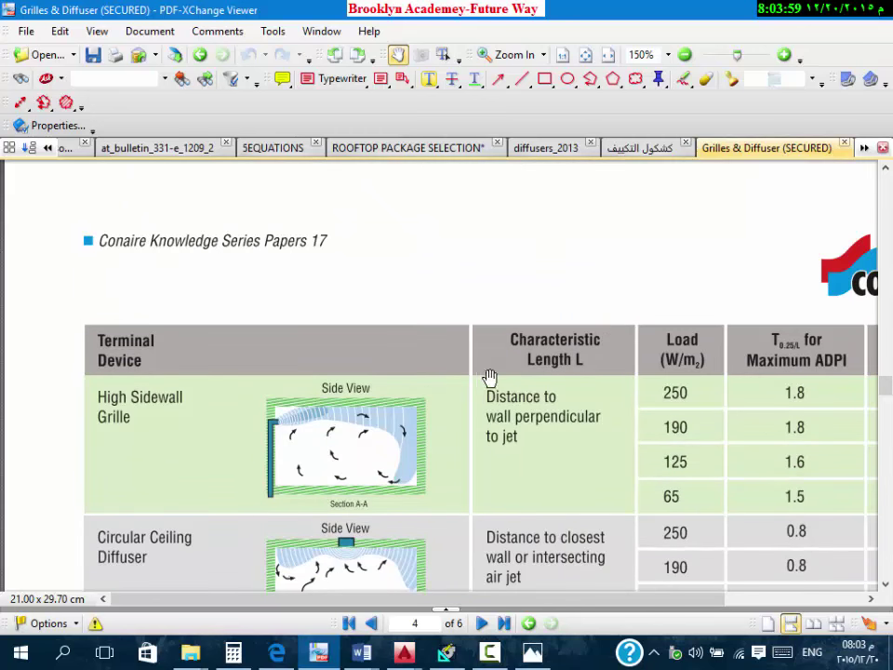
Step: Examine how the characteristic length L is defined for each terminal device, down to the perforated, louvered ceiling diffusers row
left_click_drag(574, 384, 571, 335)
scroll(558, 368, "down", 1)
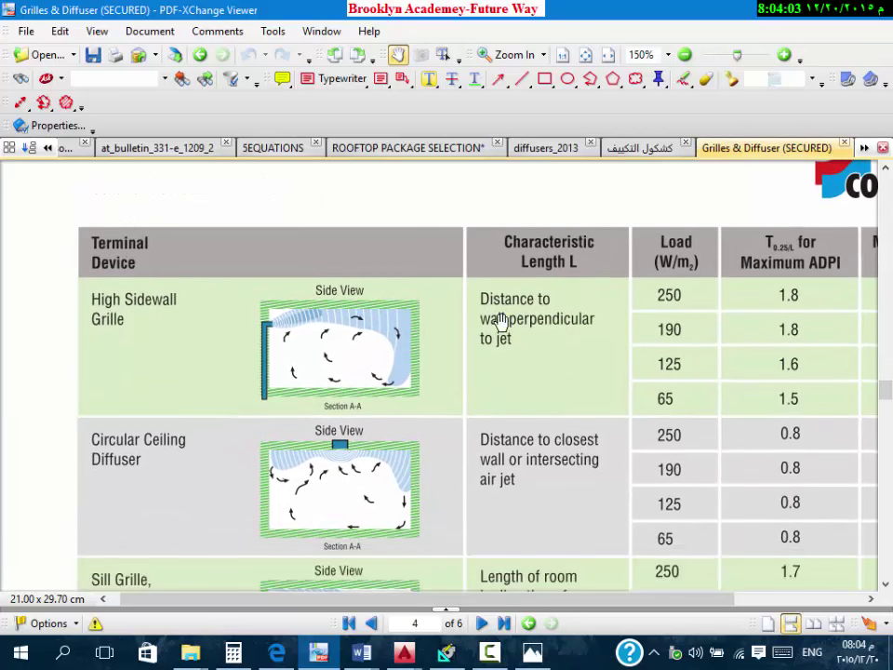
scroll(563, 343, "down", 2)
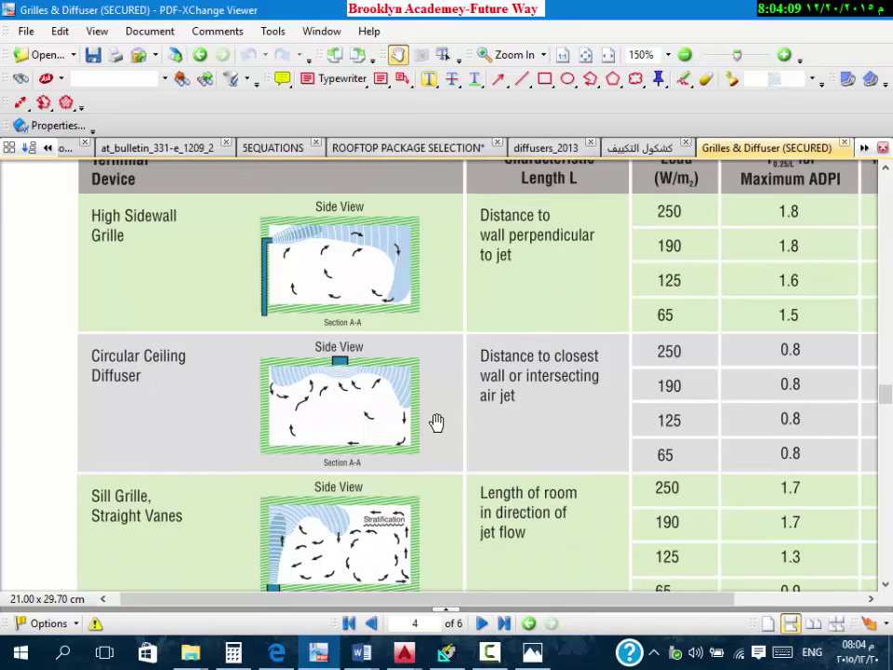
scroll(445, 381, "down", 5)
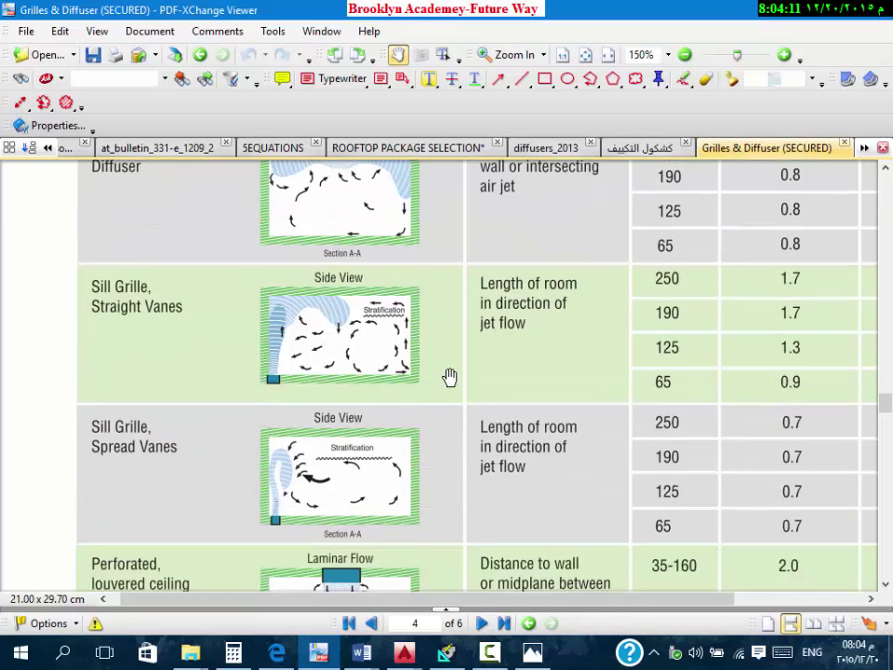
scroll(414, 443, "down", 1)
scroll(412, 455, "down", 3)
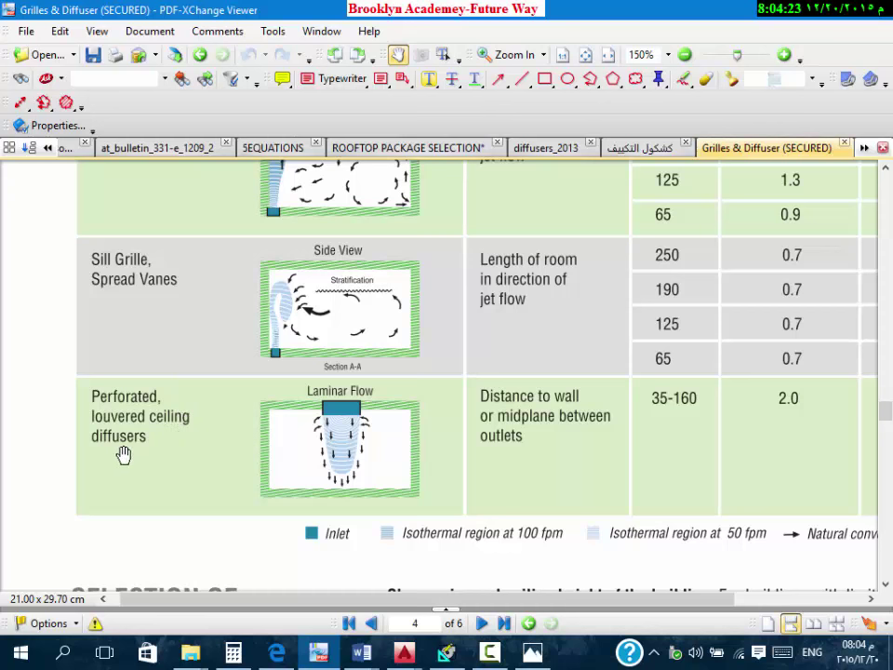
scroll(875, 498, "down", 5)
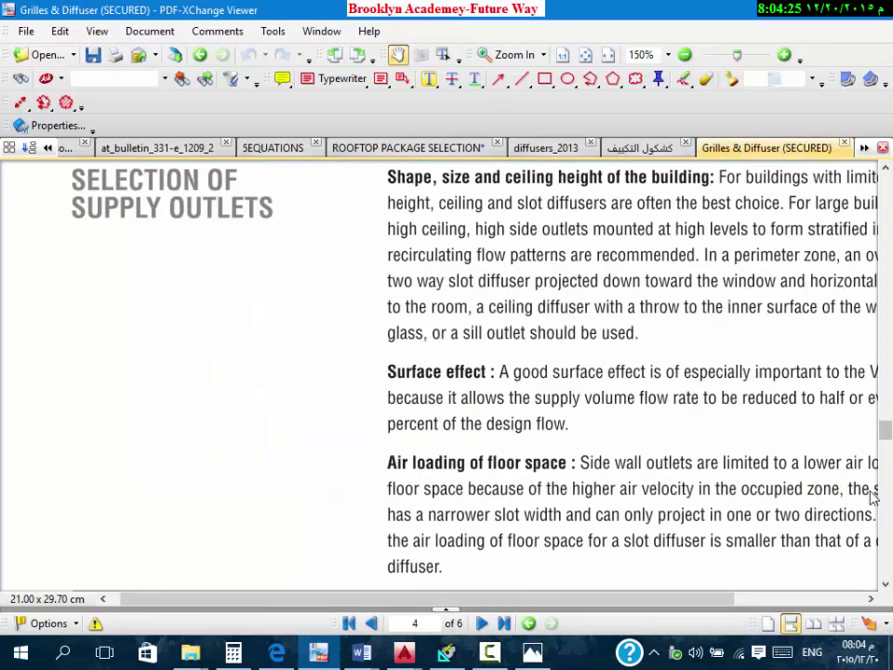
scroll(722, 470, "up", 5)
left_click_drag(813, 413, 680, 448)
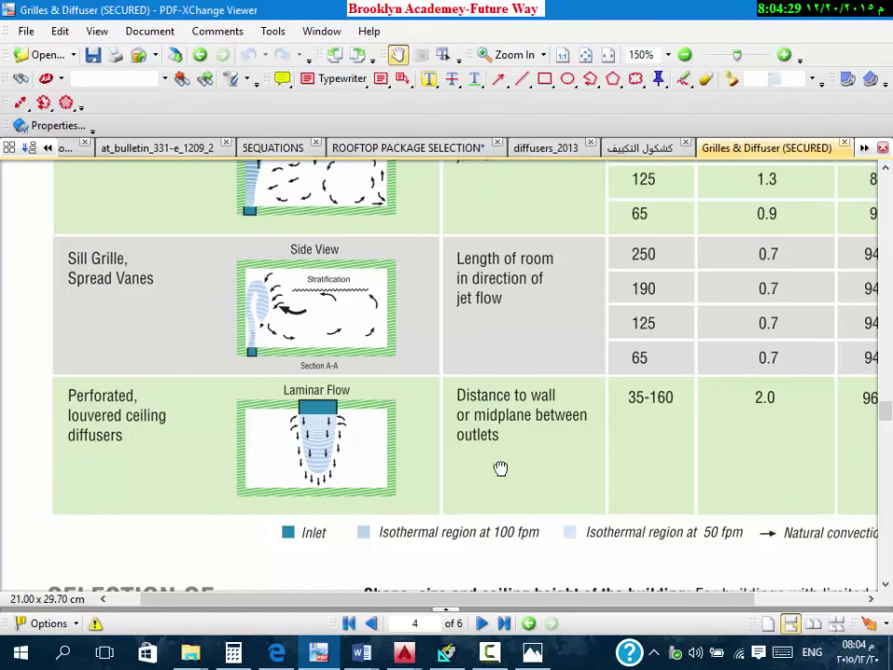
left_click_drag(496, 466, 510, 460)
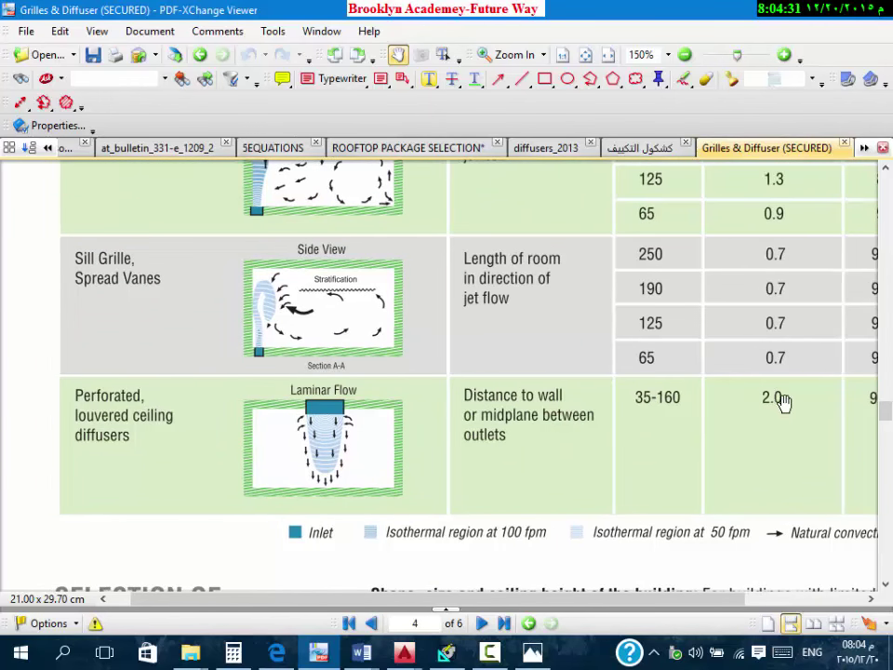
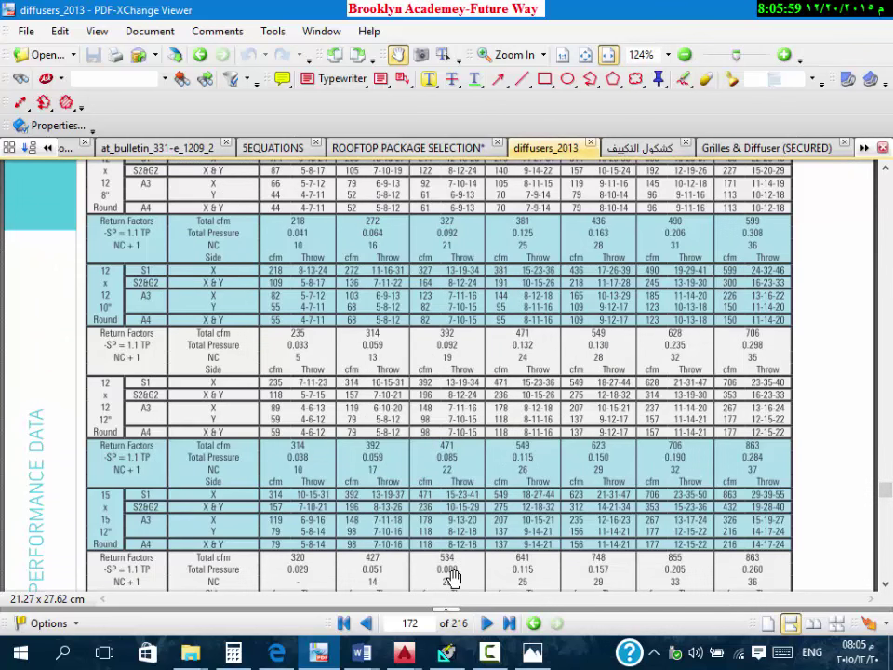
Step: Look through the TDC round neck performance tables on pages 172 and 173 of diffusers_2013
scroll(535, 468, "down", 10)
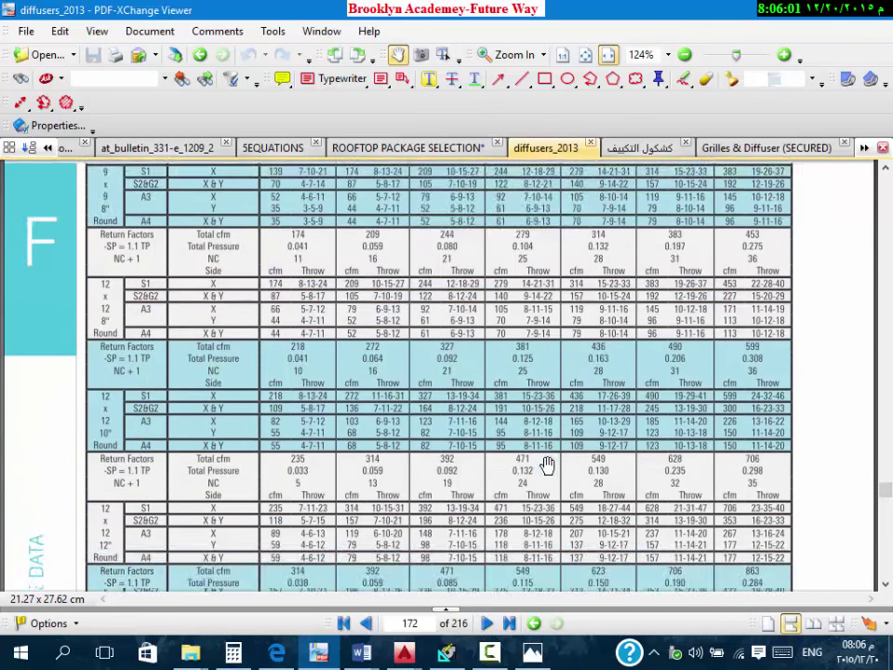
scroll(538, 460, "down", 5)
scroll(538, 456, "up", 4)
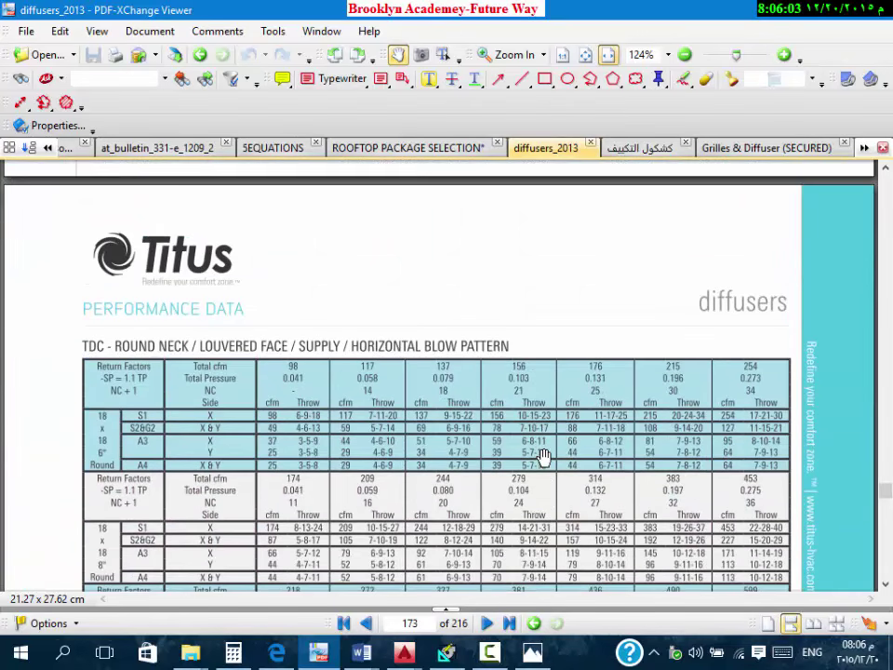
scroll(586, 373, "down", 12)
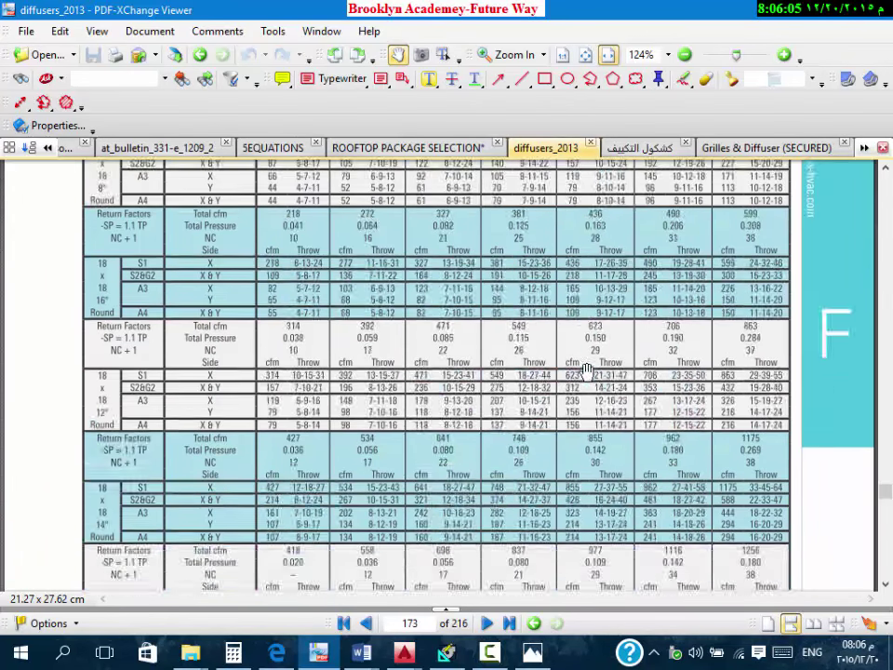
scroll(605, 362, "up", 4)
scroll(610, 365, "up", 8)
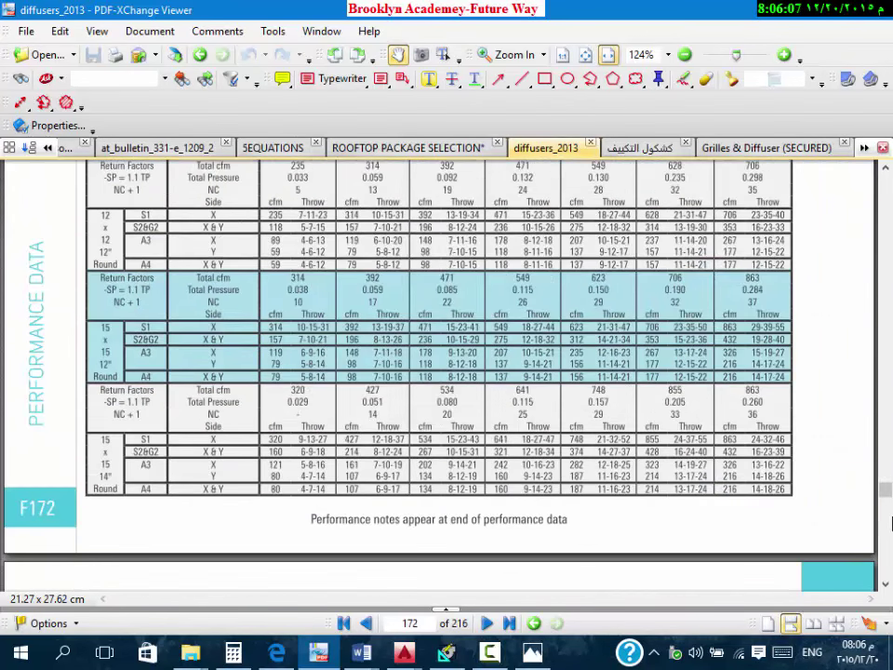
Step: Review the TDC / TDCA product description on page 158 and its dimension pages, through to the square neck performance data on page 162
mouse_move(885, 491)
left_mouse_down()
mouse_move(887, 443)
mouse_move(889, 468)
left_mouse_up()
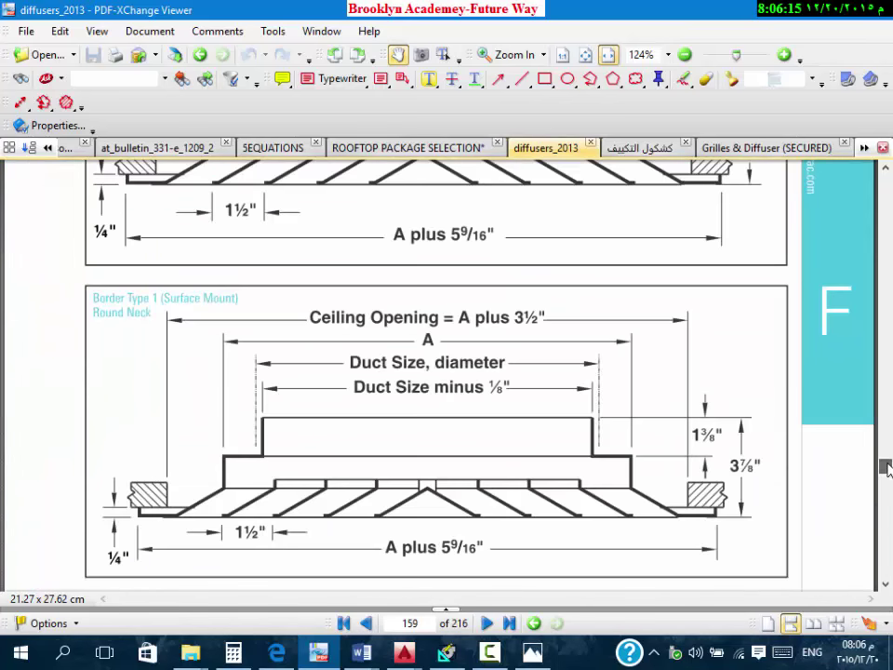
scroll(750, 417, "up", 15)
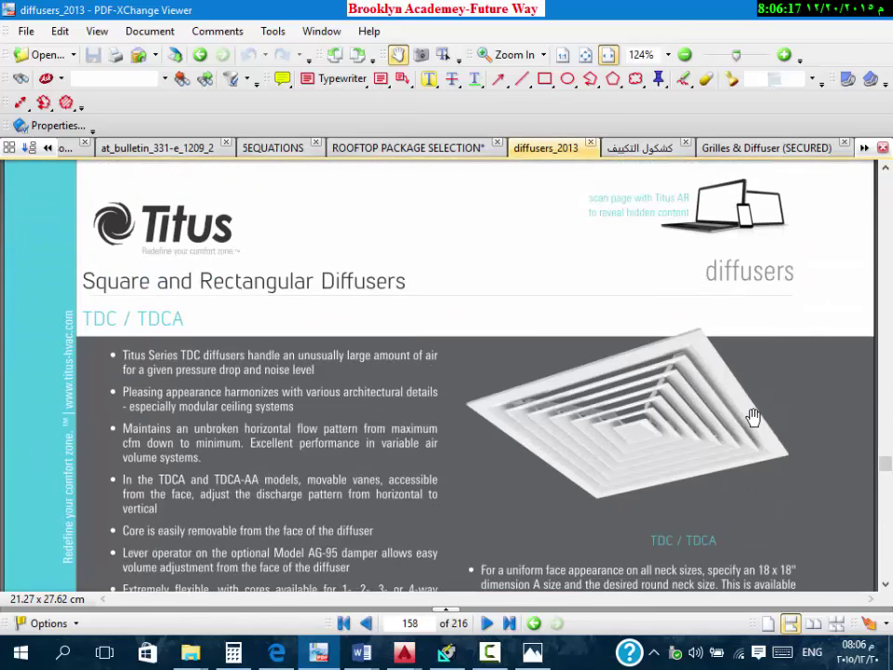
scroll(738, 424, "down", 3)
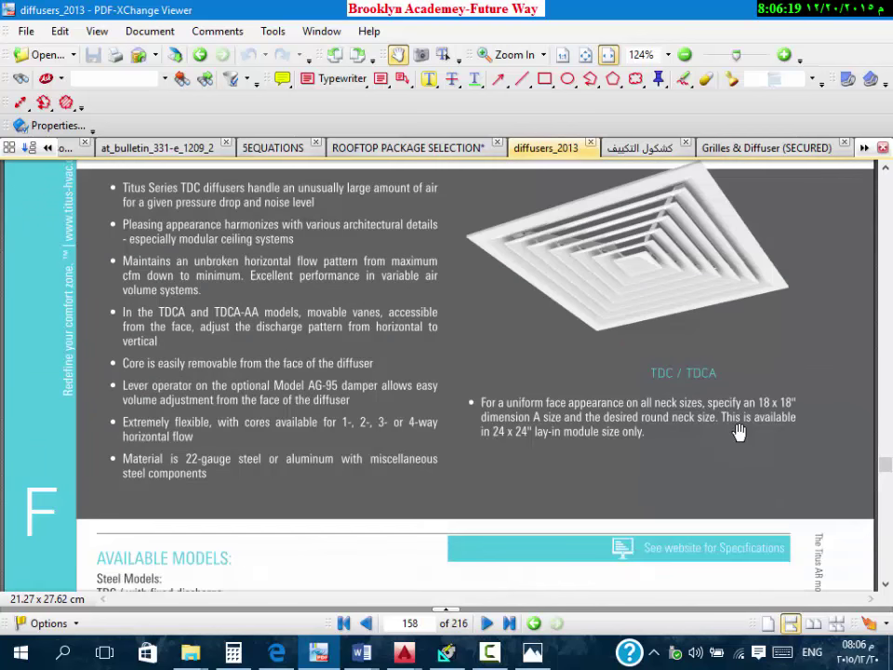
scroll(738, 431, "down", 6)
scroll(769, 439, "down", 14)
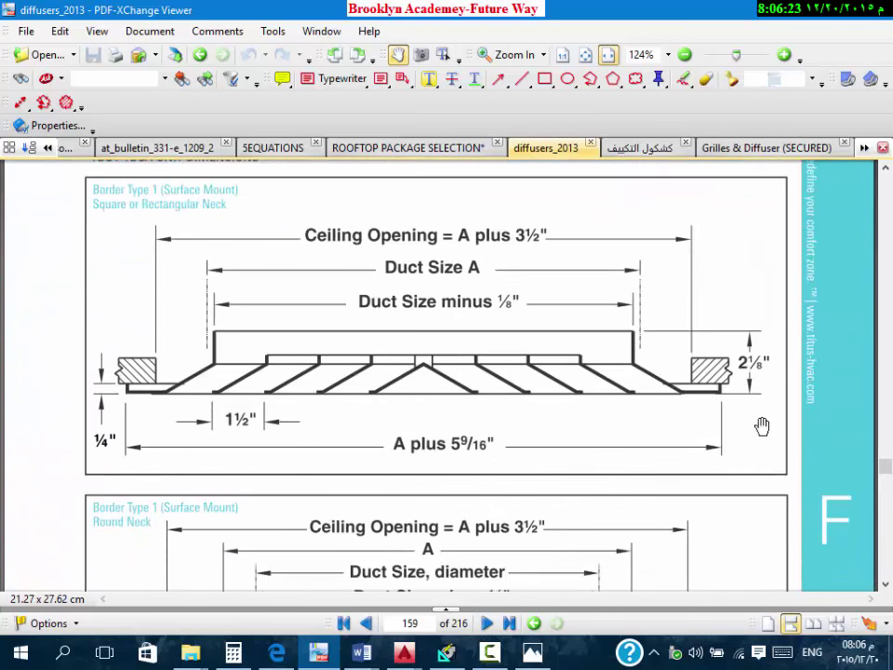
scroll(626, 409, "down", 15)
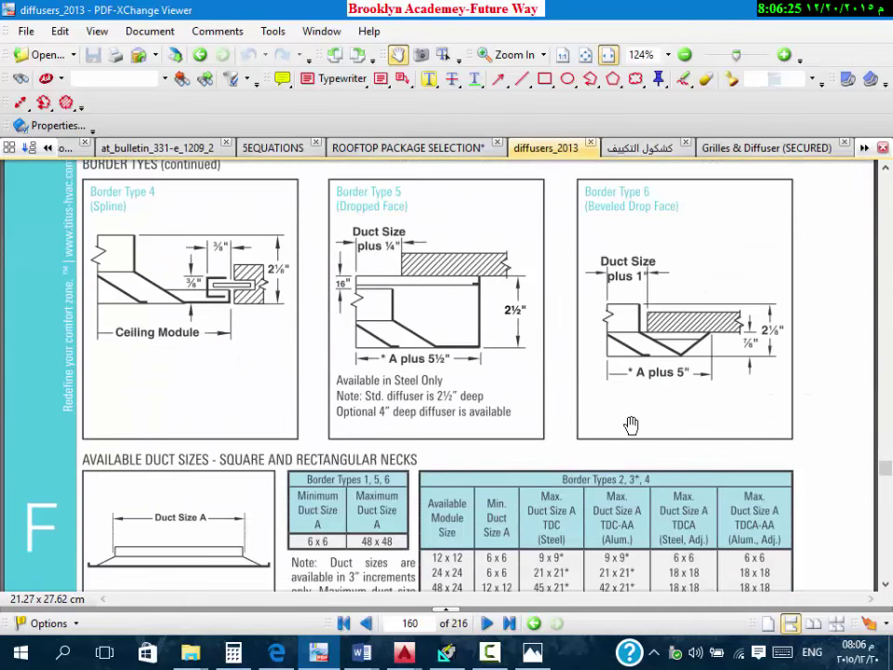
scroll(631, 425, "down", 20)
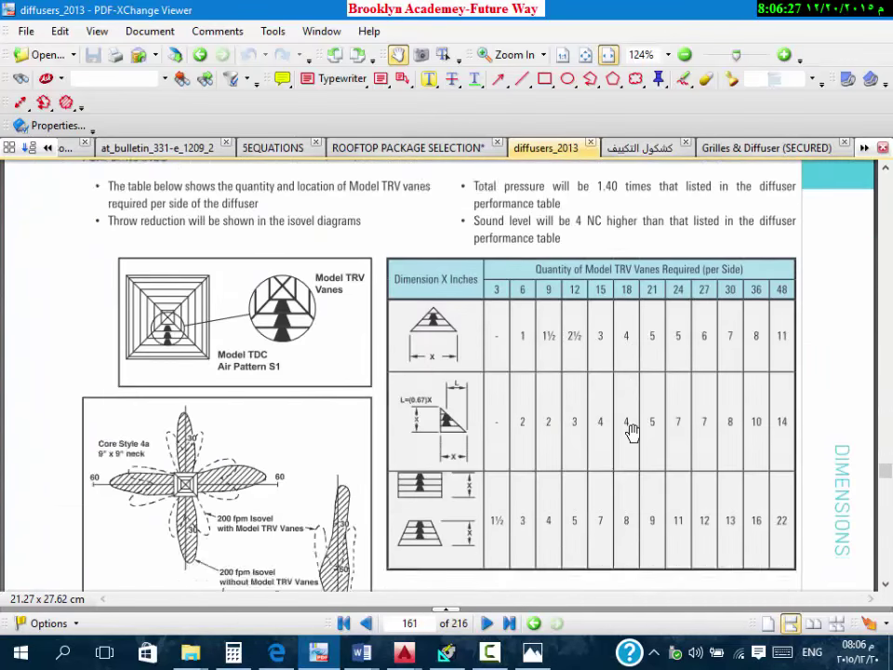
scroll(633, 431, "down", 20)
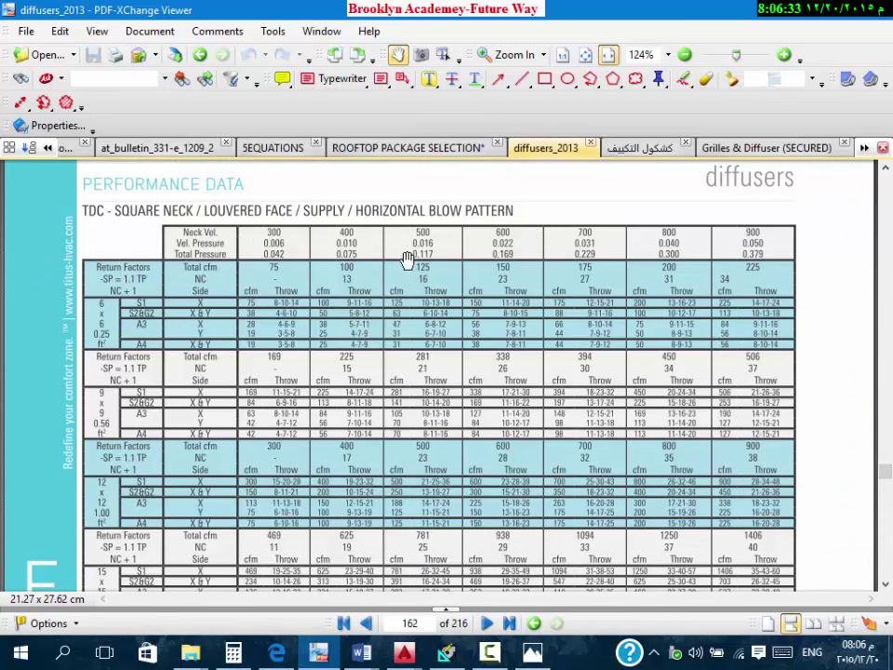
Step: Examine the TDC square neck, horizontal blow table, comparing neck velocity, total pressure, cfm, NC and throw across the neck sizes
scroll(265, 260, "up", 1)
scroll(281, 370, "down", 3)
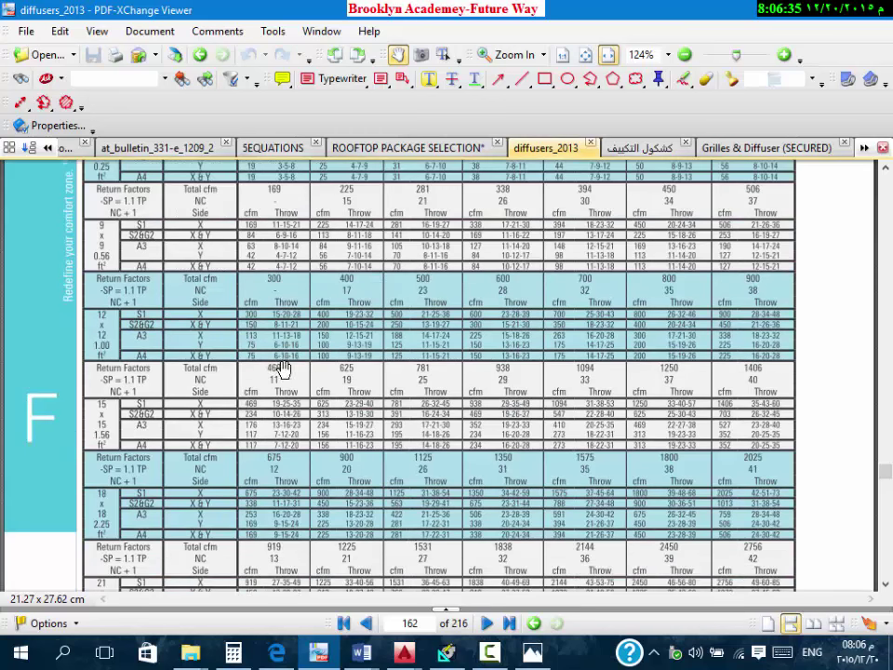
scroll(281, 369, "up", 3)
scroll(298, 409, "up", 1)
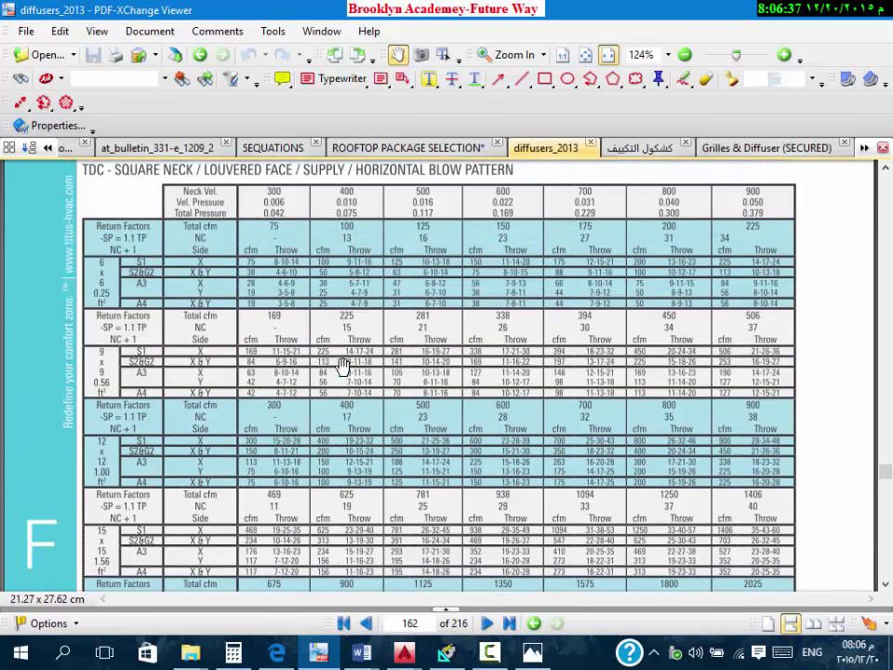
scroll(232, 423, "up", 1)
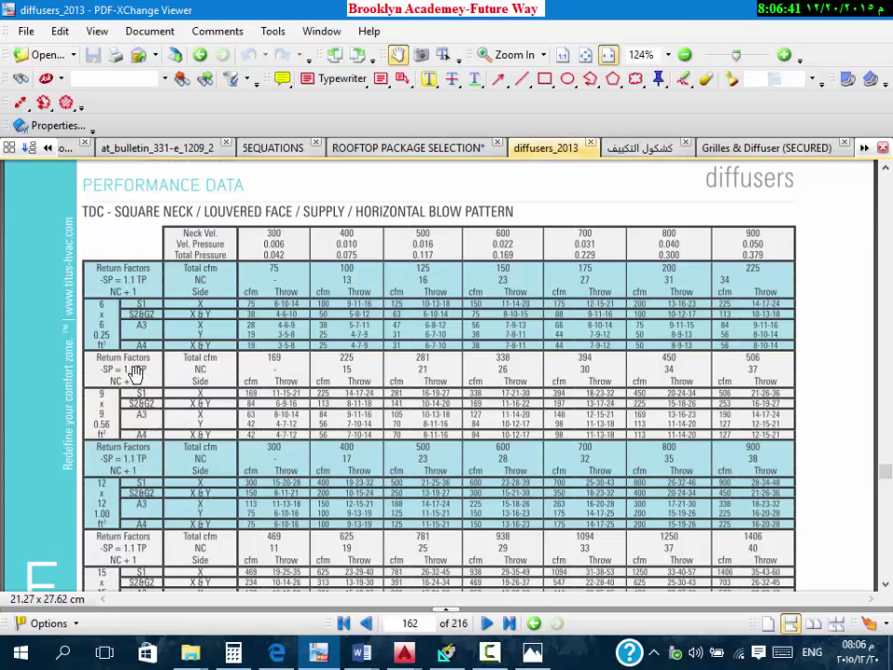
scroll(269, 368, "up", 4)
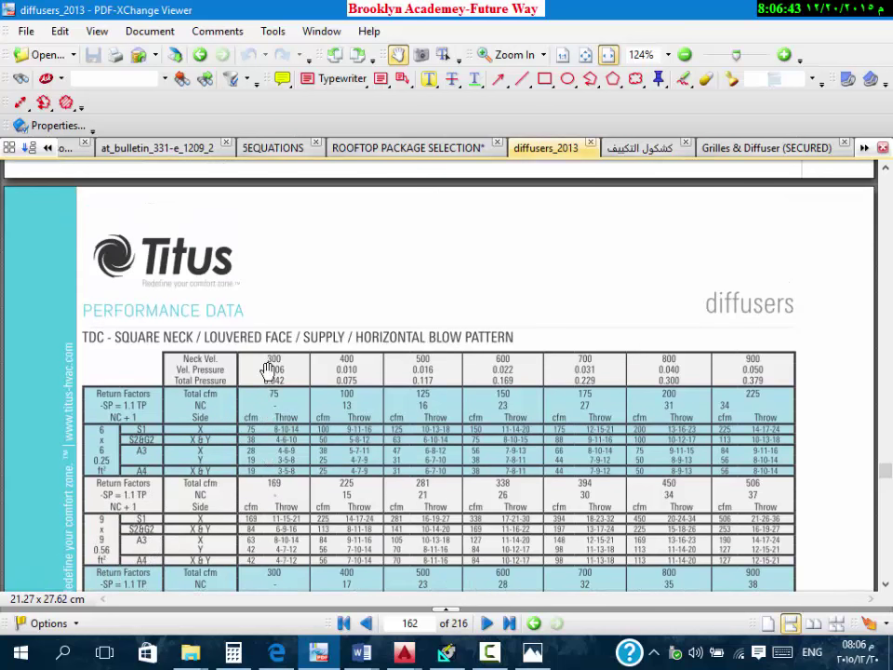
scroll(177, 371, "down", 3)
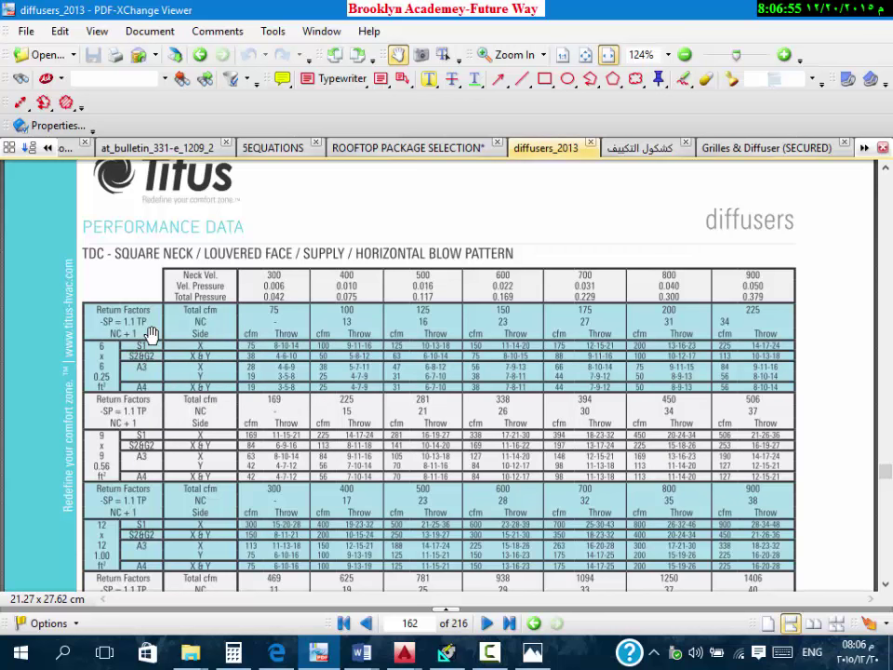
scroll(279, 337, "up", 1)
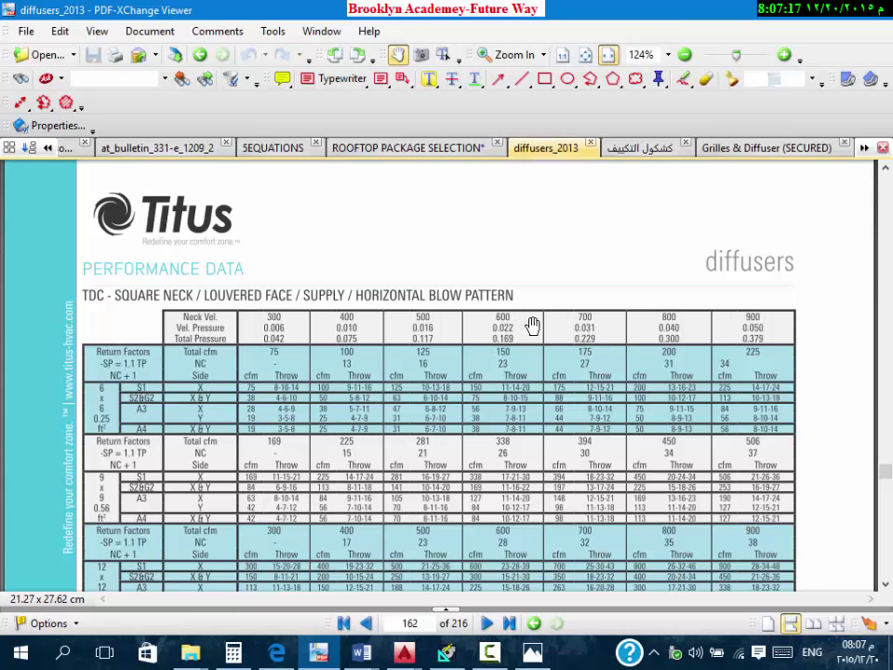
scroll(585, 337, "down", 3)
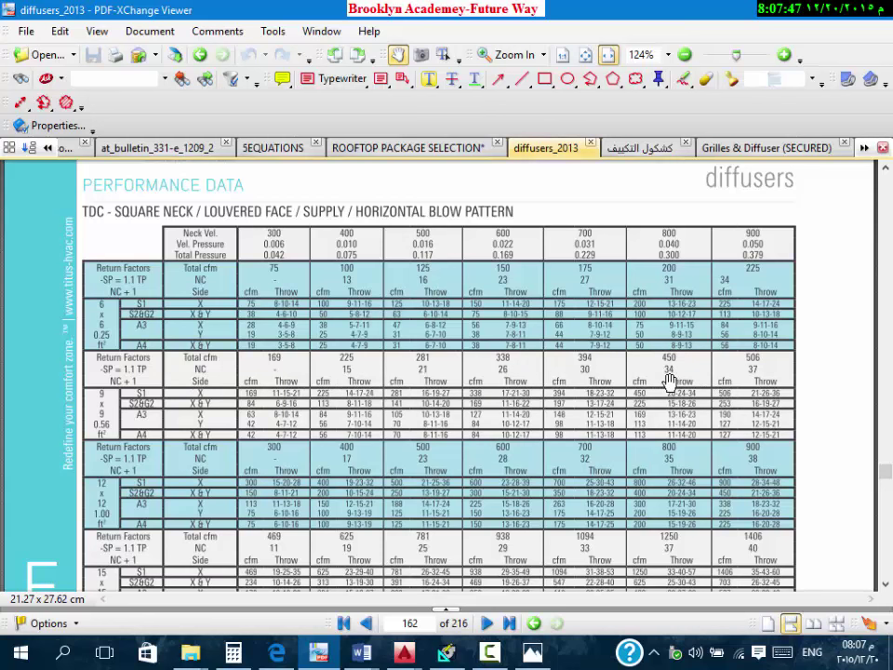
Step: Mark the 500 cfm entry of the 12 x 12 neck size with a red rectangle in the TDC square neck table
scroll(669, 378, "down", 3)
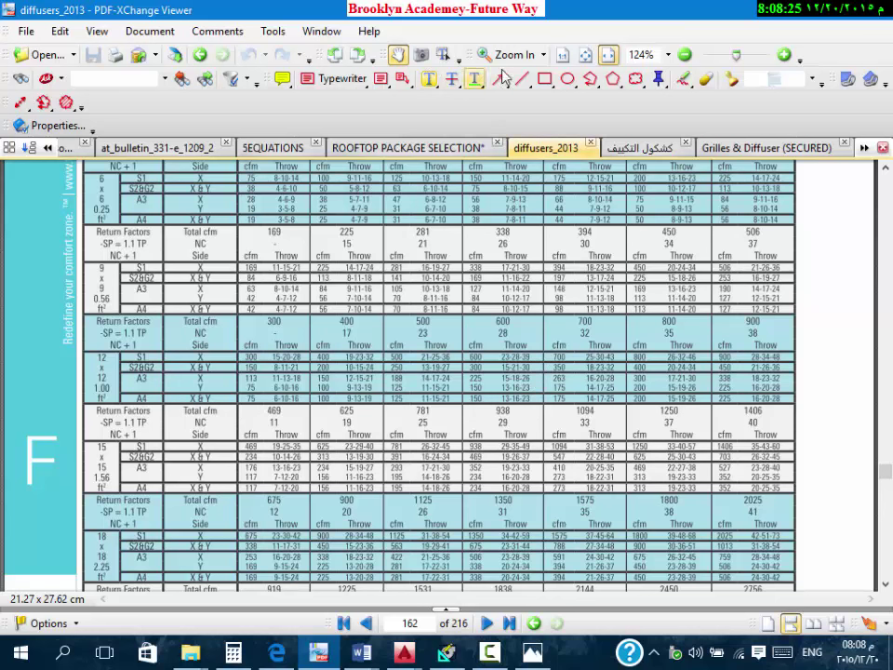
left_click(546, 79)
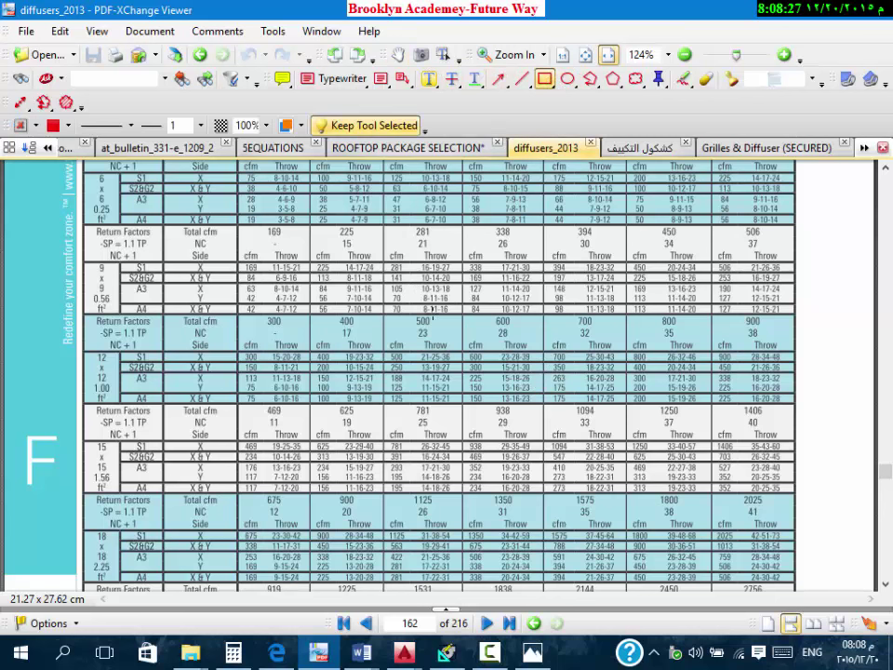
left_click_drag(459, 317, 382, 405)
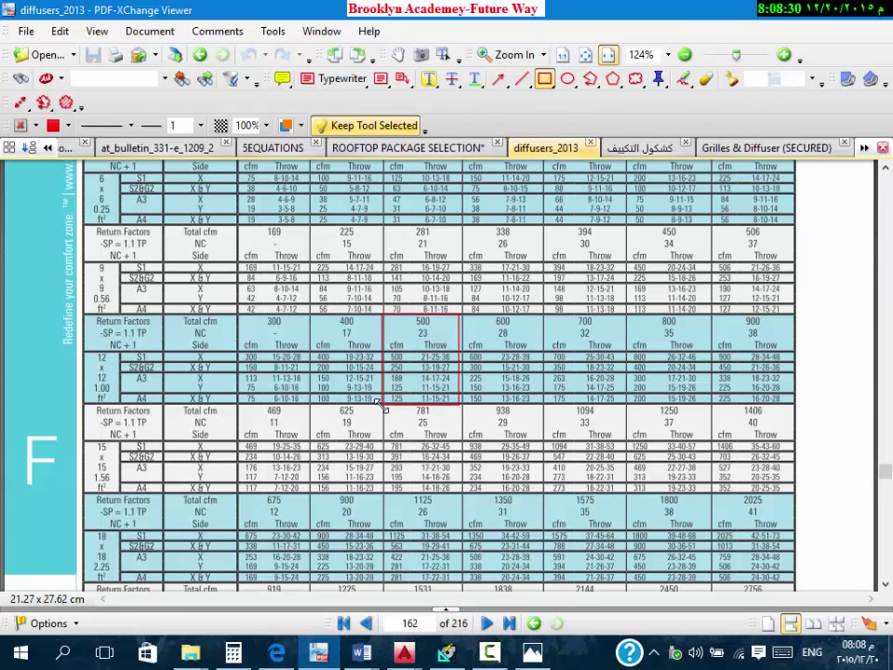
Step: Finish the red rectangle around the 12 x 12 neck's 500 cfm data and examine its throw values
left_click(462, 360)
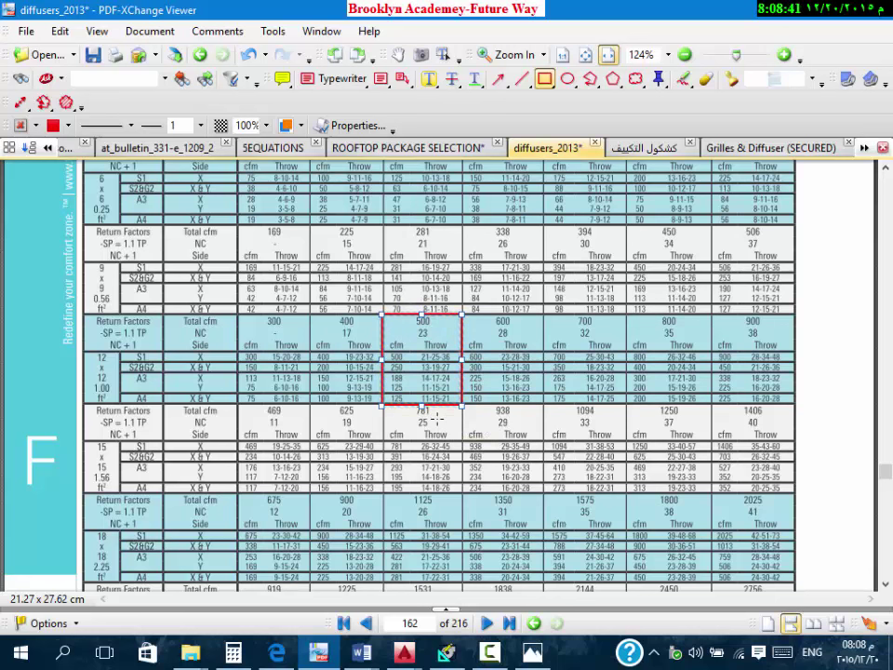
scroll(436, 420, "up", 5, "ctrl")
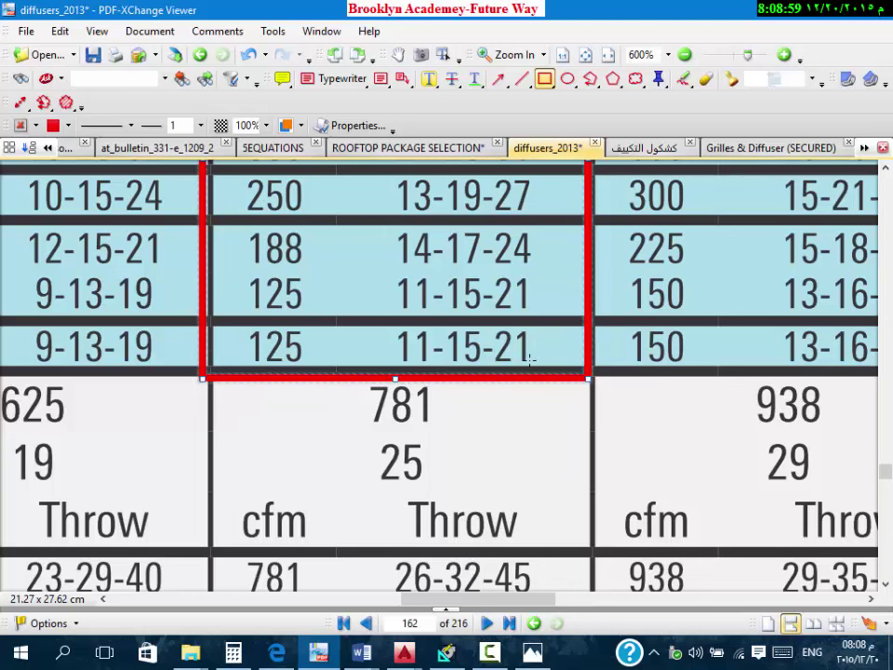
scroll(528, 364, "down", 2, "ctrl")
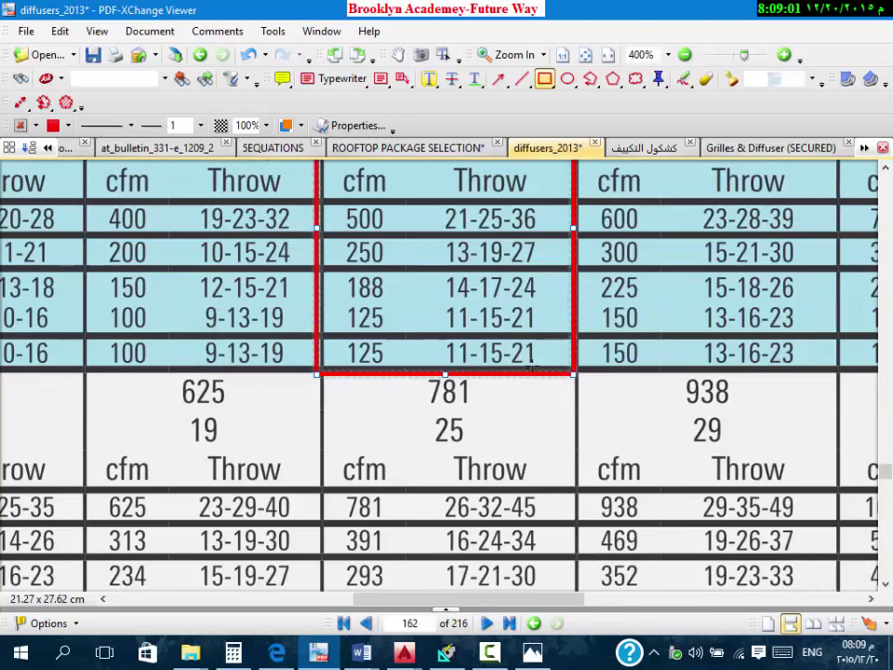
scroll(556, 389, "down", 1, "ctrl")
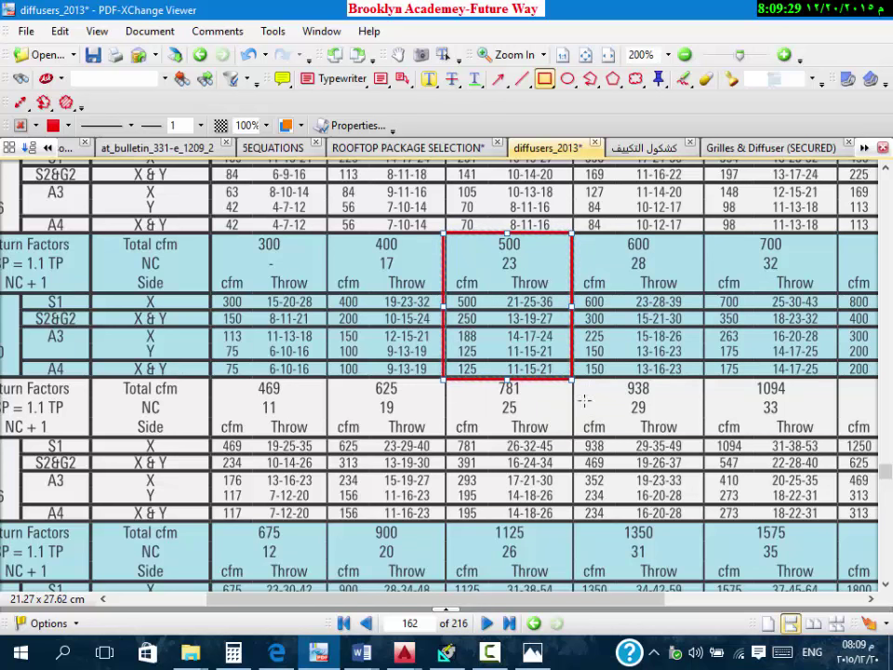
Step: Switch to Calculator and multiply 2 by 3.28
left_click(242, 655)
type("2*3.28")
key("Return")
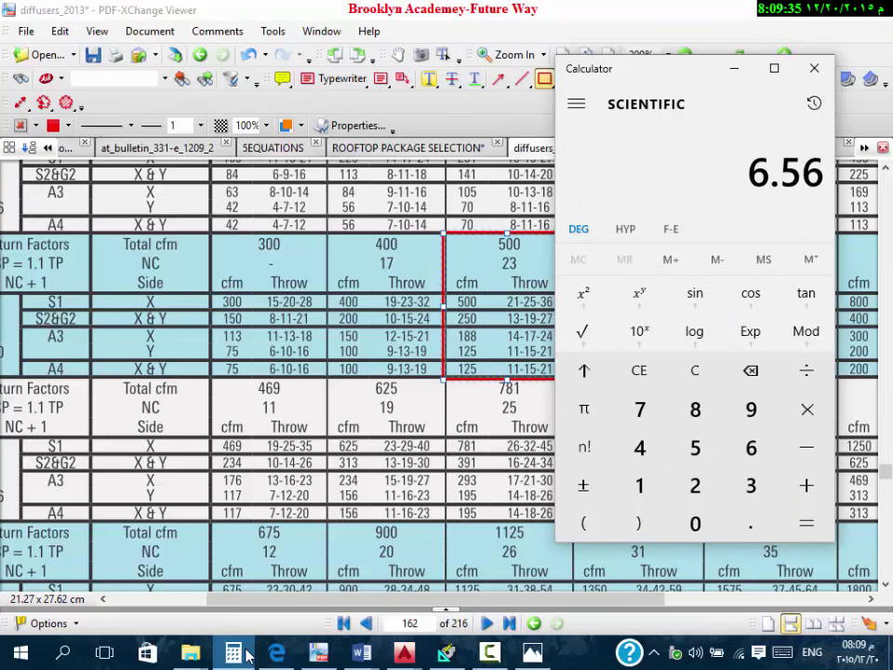
Step: Calculate 21 × 0.7 ÷ 6.65, and return to the diffuser performance table
key("Escape")
type("21")
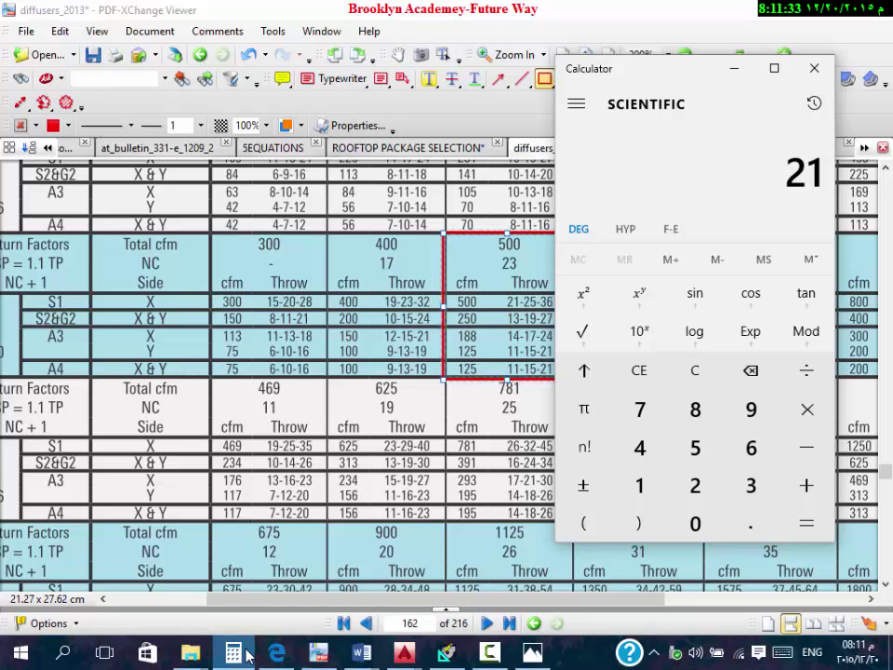
key("KP_Multiply")
key("KP_Decimal")
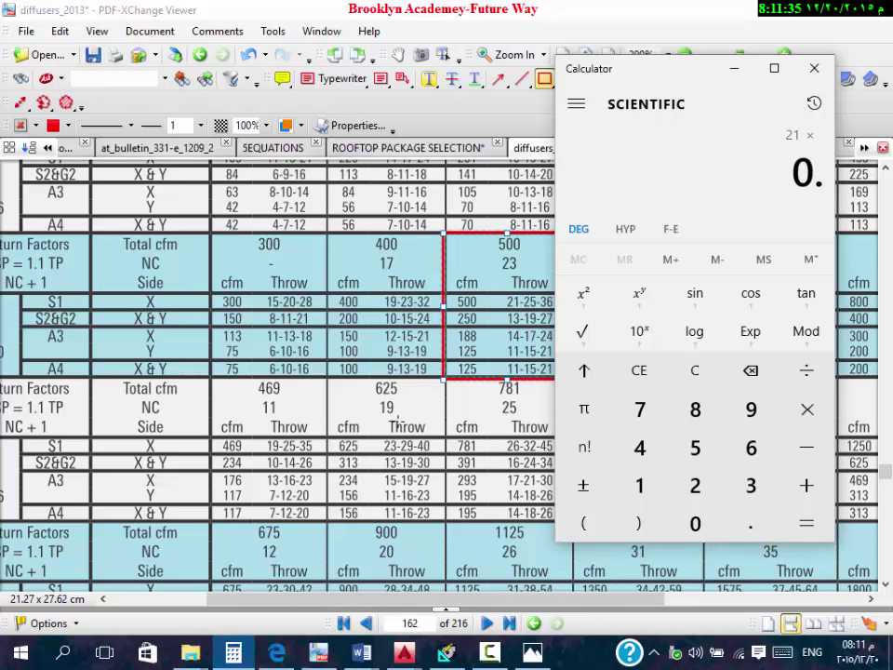
key("KP_7")
key("KP_Enter")
key("KP_Divide")
key("KP_6")
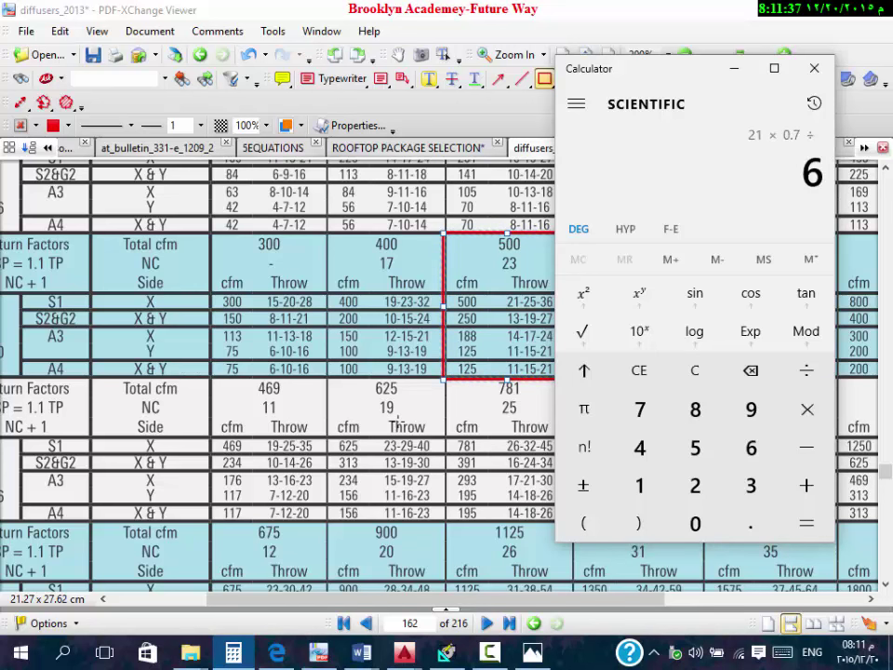
key("KP_Decimal")
key("KP_6")
key("KP_5")
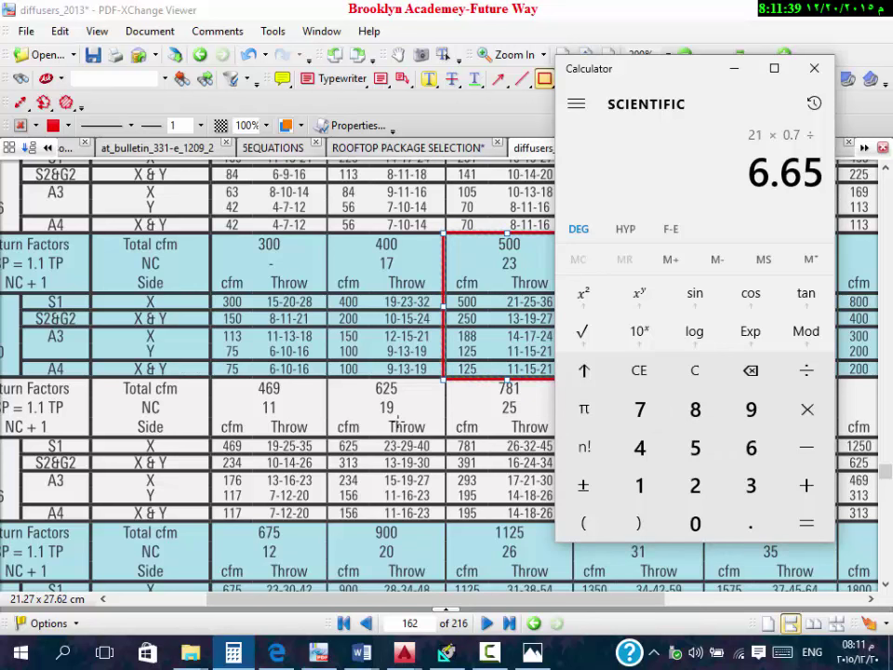
key("KP_Enter")
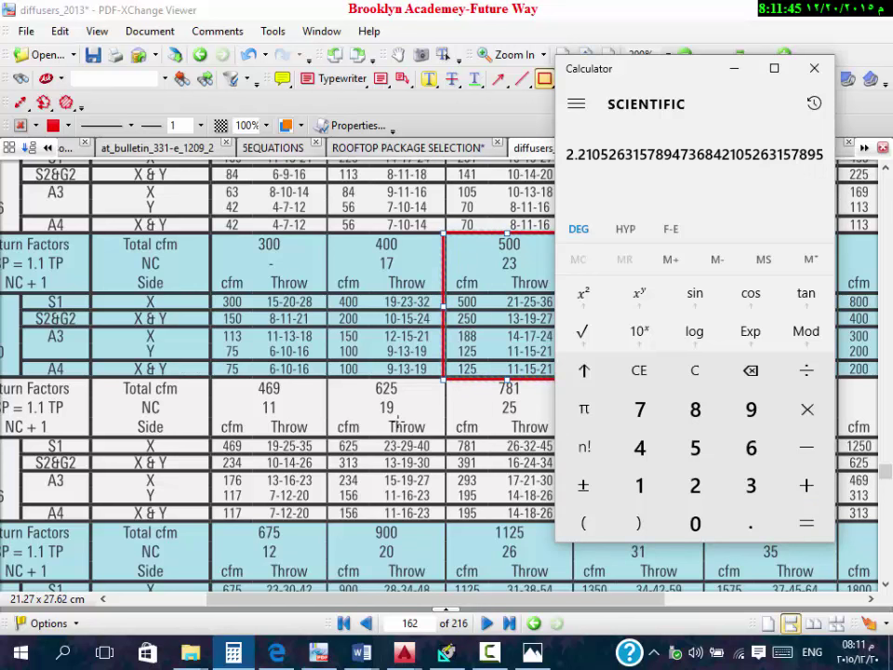
left_click(732, 71)
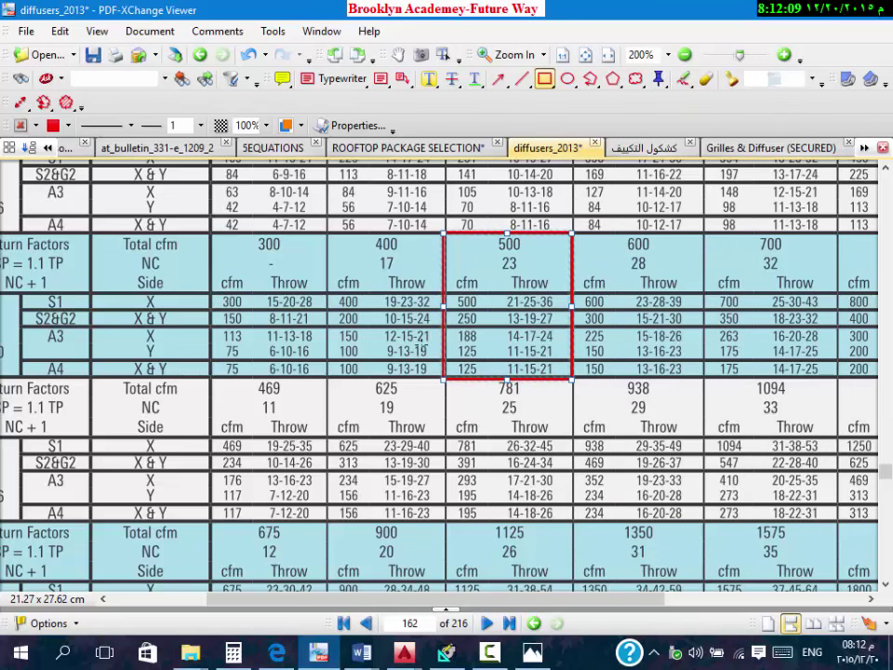
Step: Mark the 800 neck velocity column, from its header through the 6 x 6 and 9 x 9 neck sizes, with a red rectangle
left_click_drag(546, 599, 503, 610)
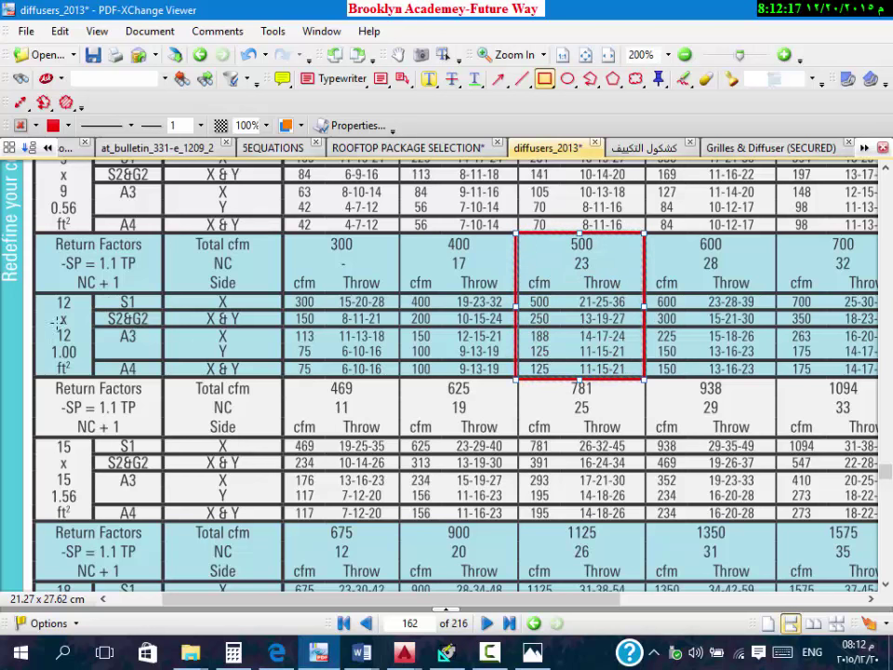
scroll(571, 565, "up", 3)
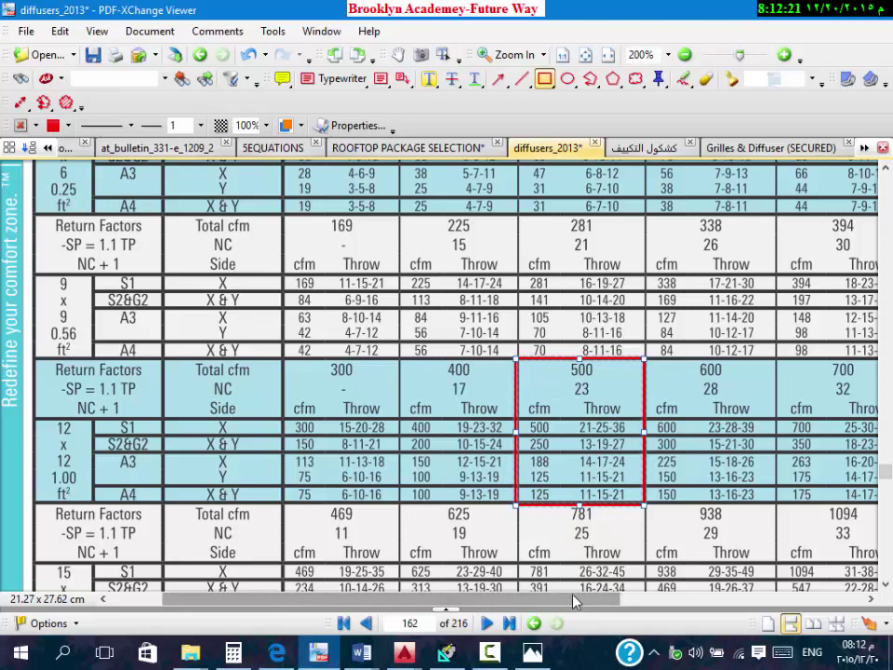
scroll(112, 312, "up", 3)
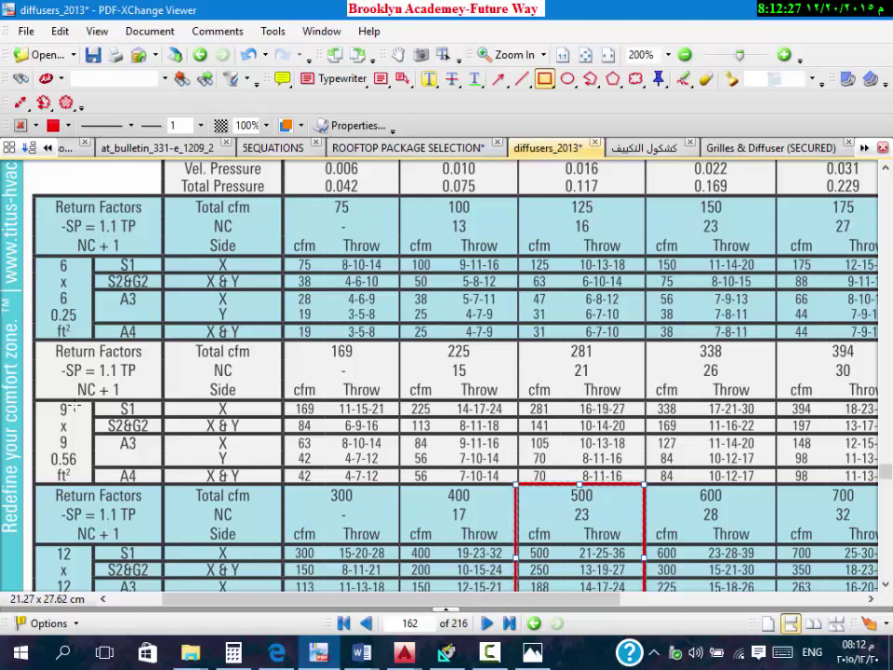
left_click_drag(434, 606, 500, 606)
scroll(585, 398, "up", 4)
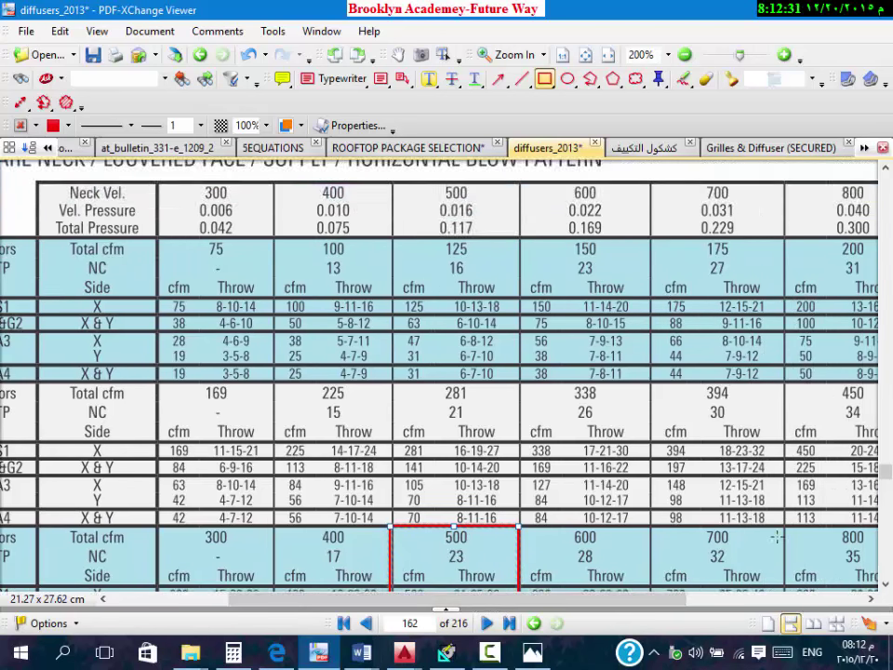
scroll(586, 398, "down", 5)
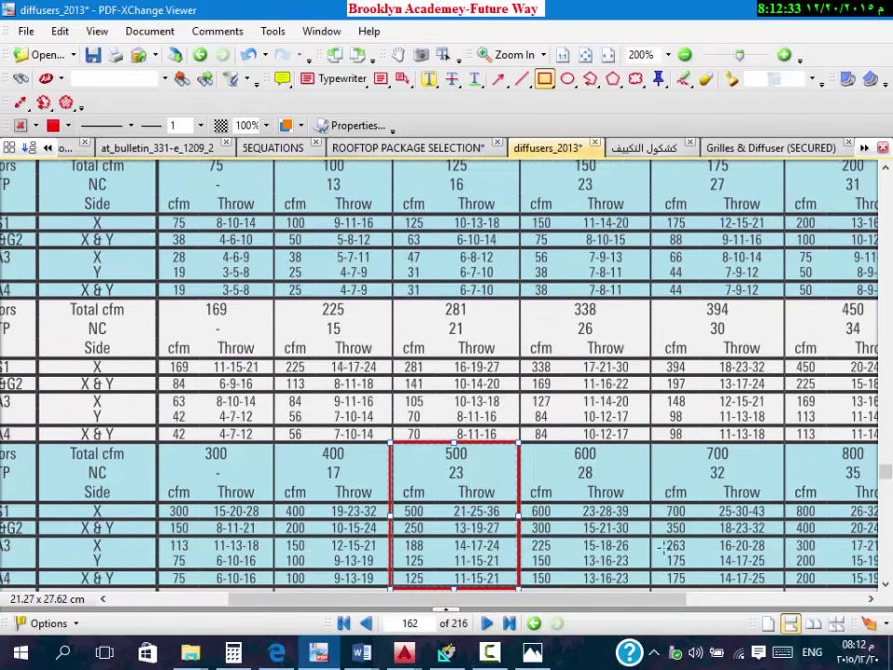
left_click_drag(630, 598, 749, 591)
left_click(723, 450)
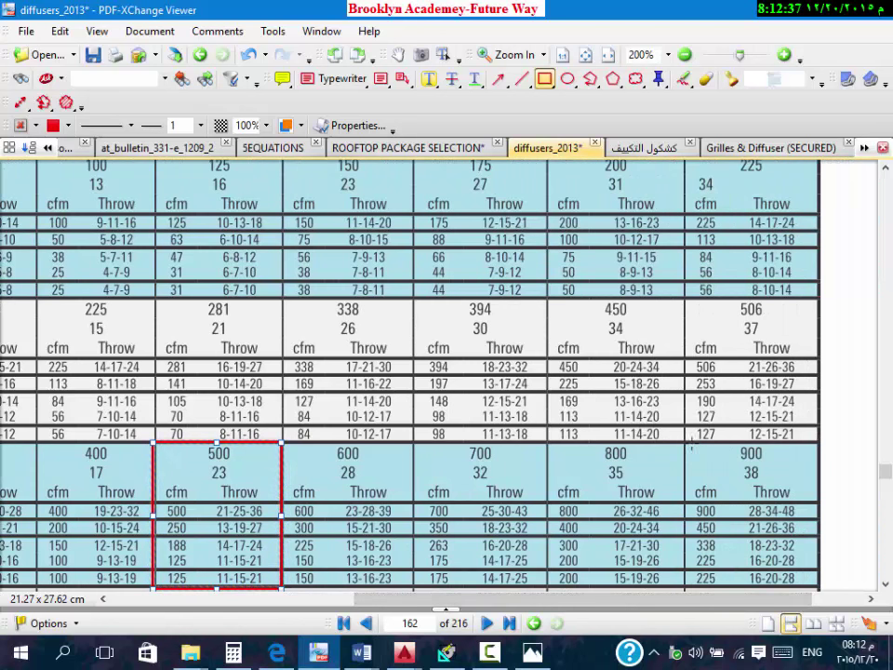
scroll(585, 291, "up", 2)
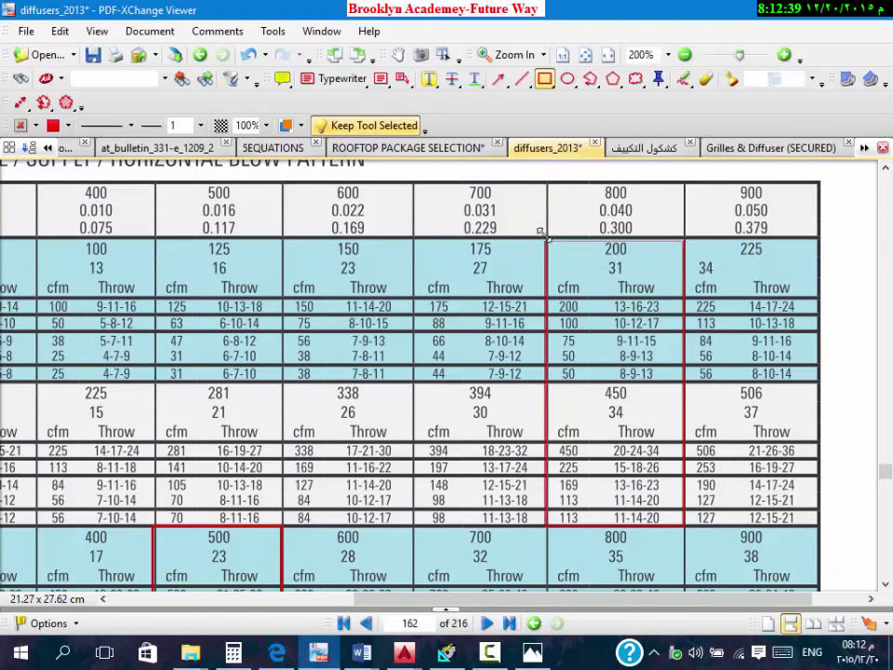
left_click_drag(539, 231, 543, 176)
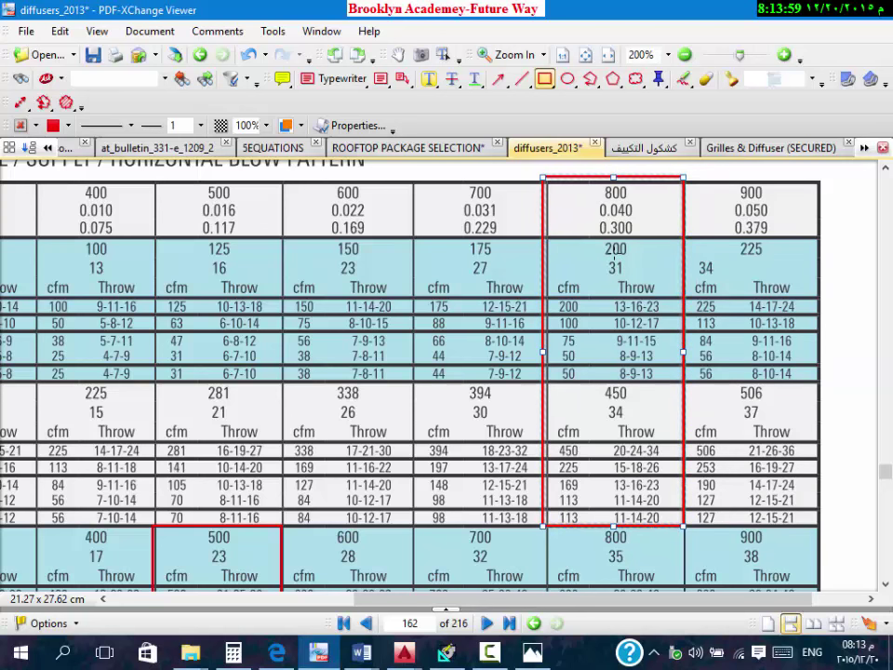
scroll(639, 344, "up", 2)
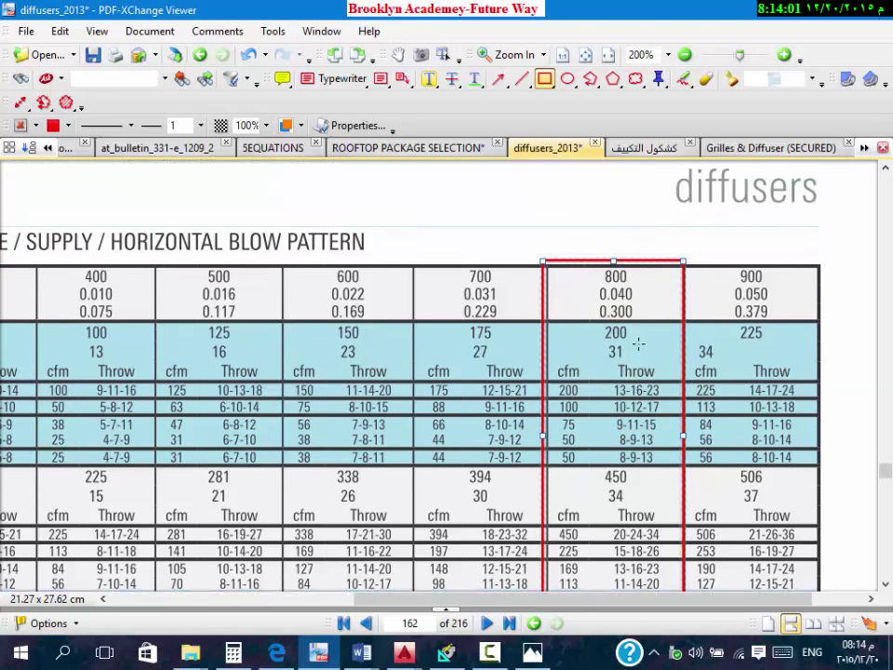
scroll(639, 344, "down", 3)
scroll(684, 365, "down", 1, "ctrl")
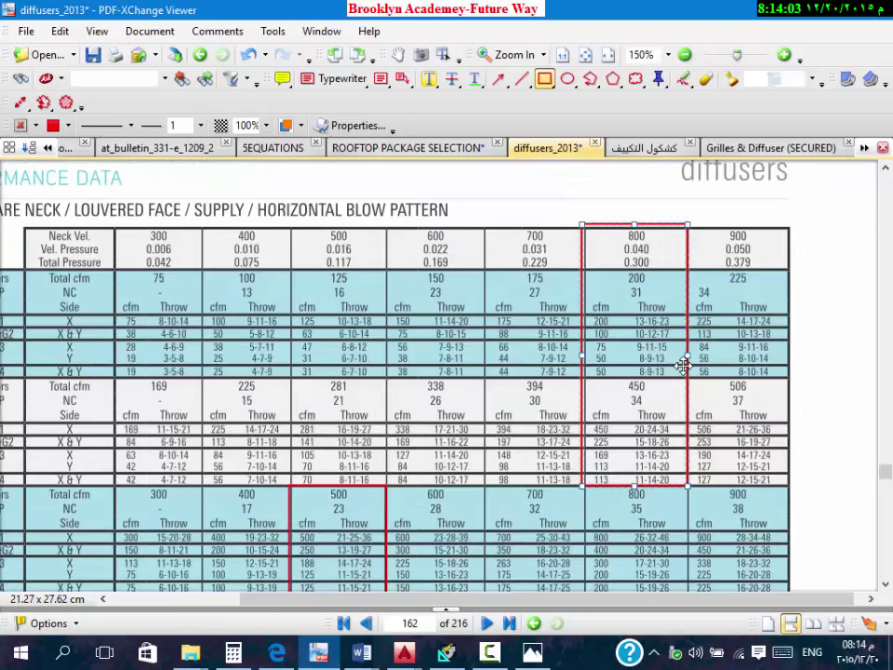
scroll(684, 365, "down", 1, "ctrl")
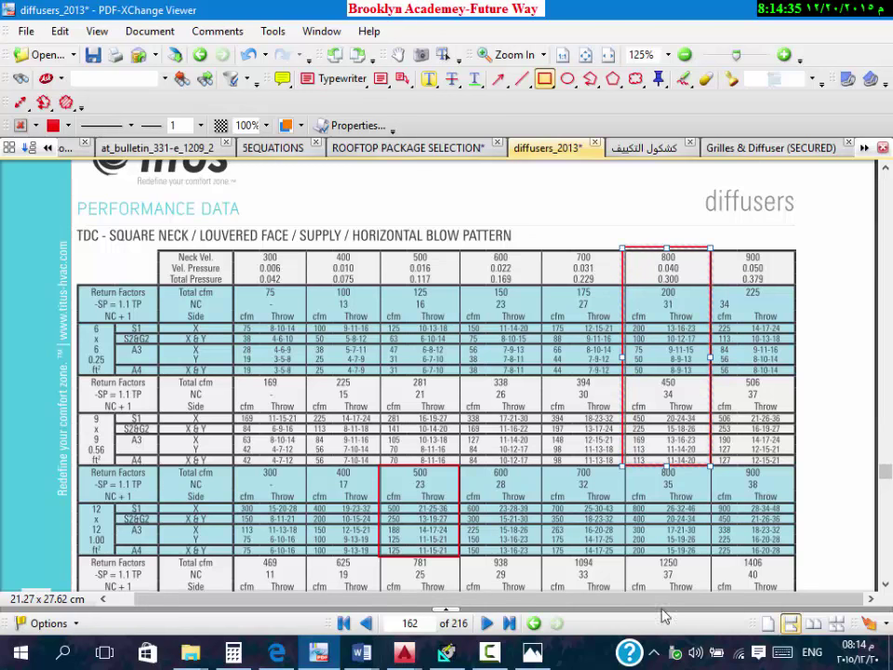
key("ctrl+2")
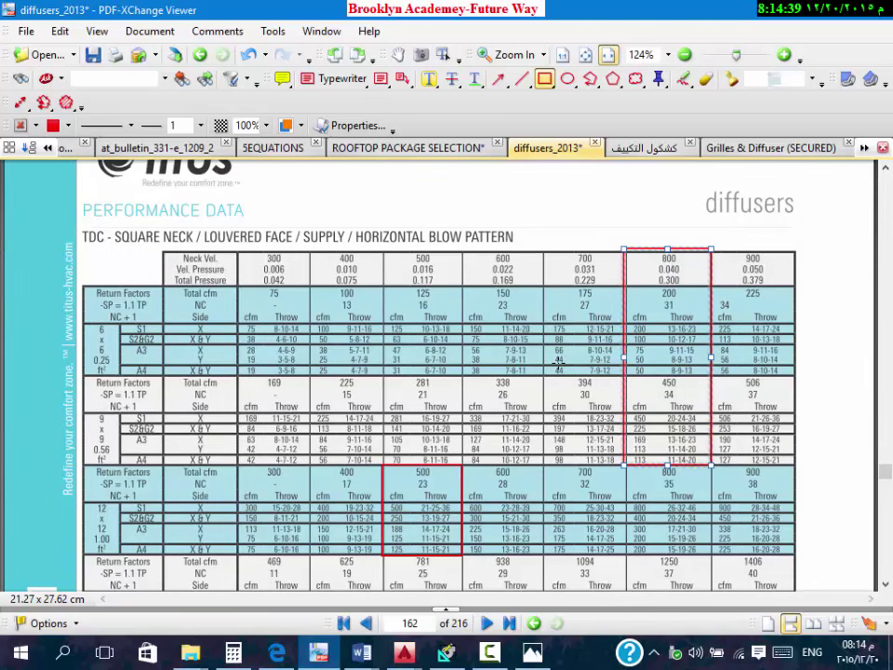
key("h")
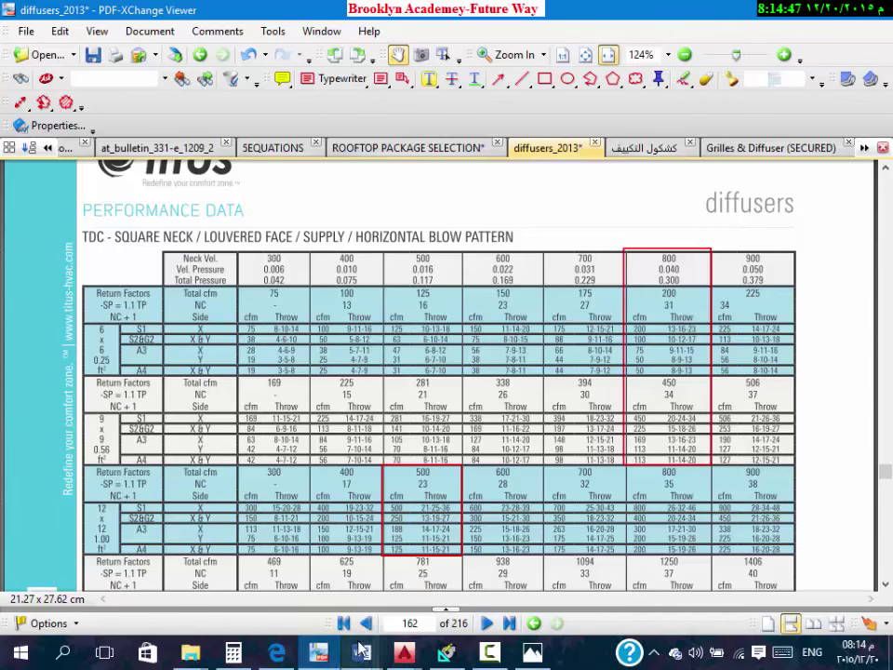
Step: Switch to the Koueider Factory drawing in AutoCAD and erase the green square in the chocolate production hall
mouse_move(403, 652)
left_click(513, 569)
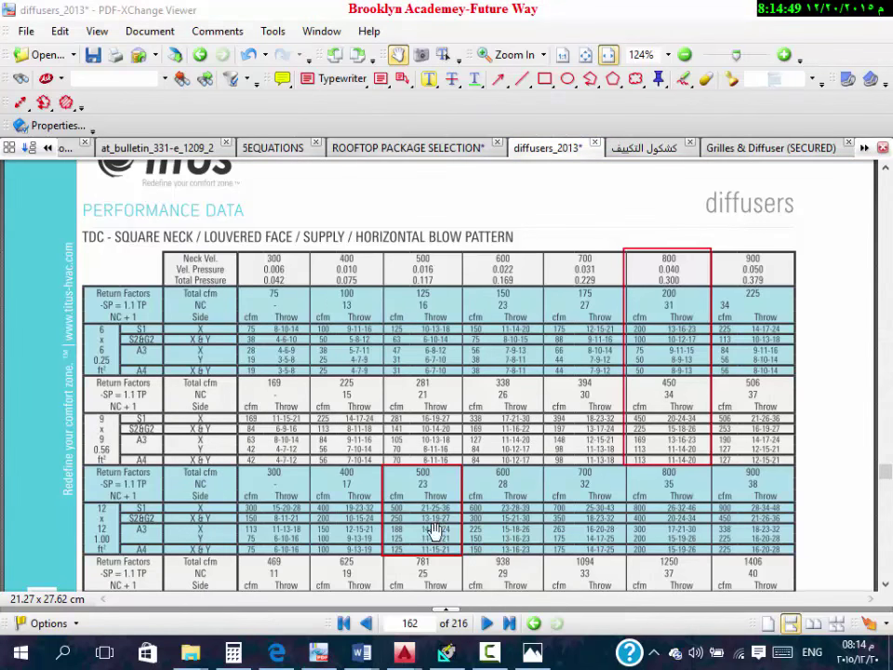
scroll(511, 344, "down", 2)
scroll(646, 273, "up", 7)
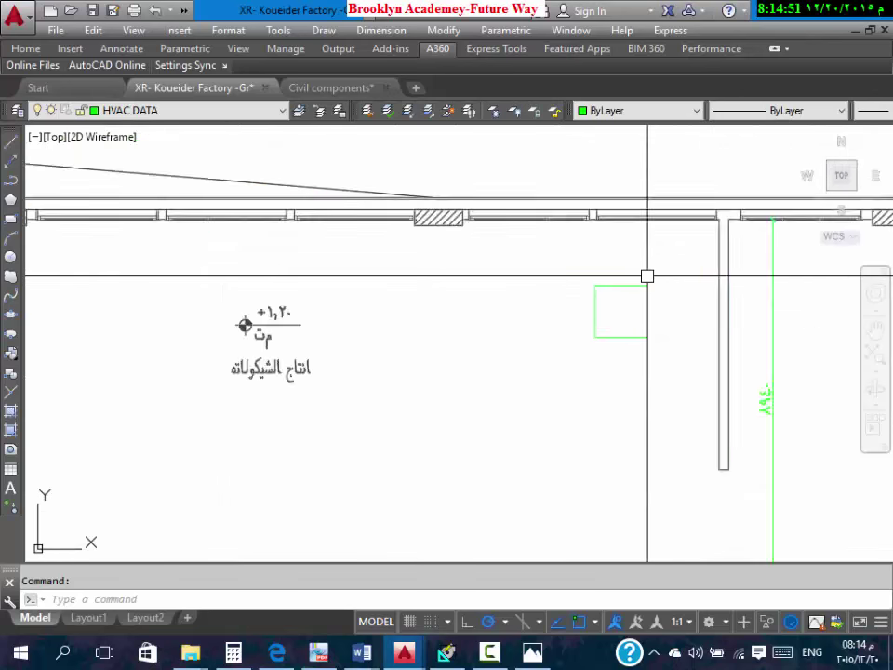
type("e")
key("Return")
left_click(643, 303)
key("Return")
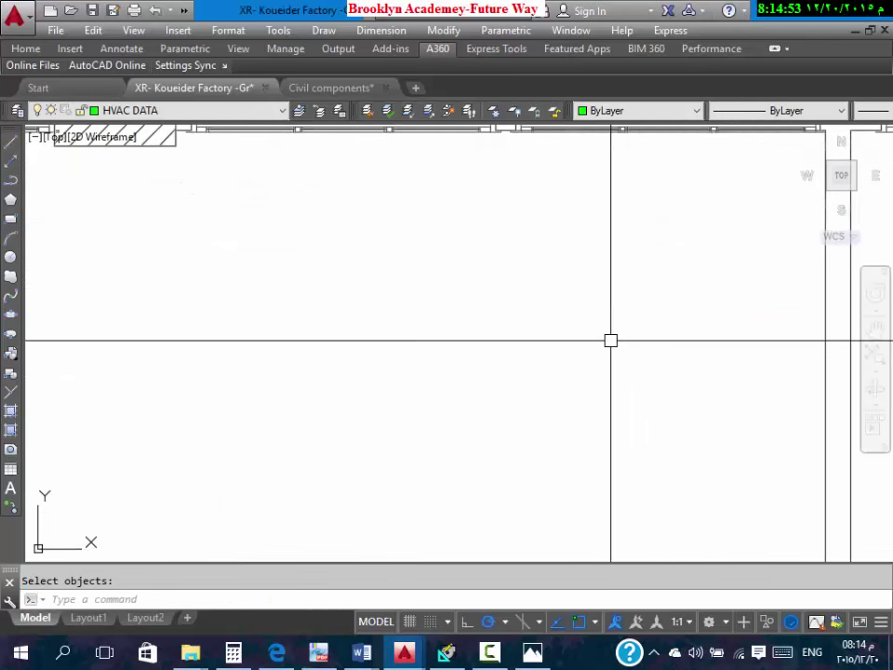
Step: Draw a 300 x 300 rectangle for the diffuser neck in the chocolate production hall, near the partition wall
type("rec")
key("Return")
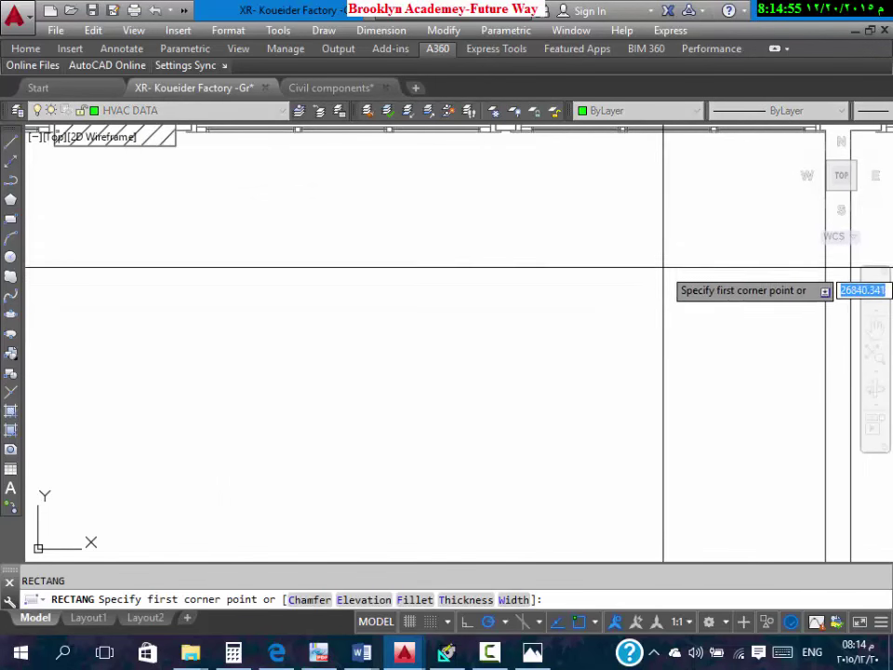
left_click(636, 256)
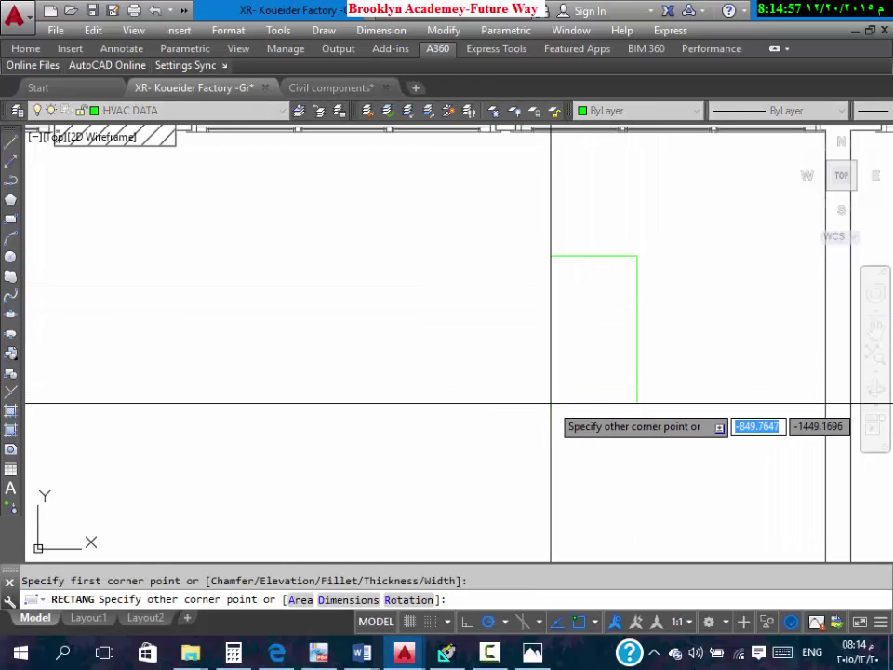
type("d")
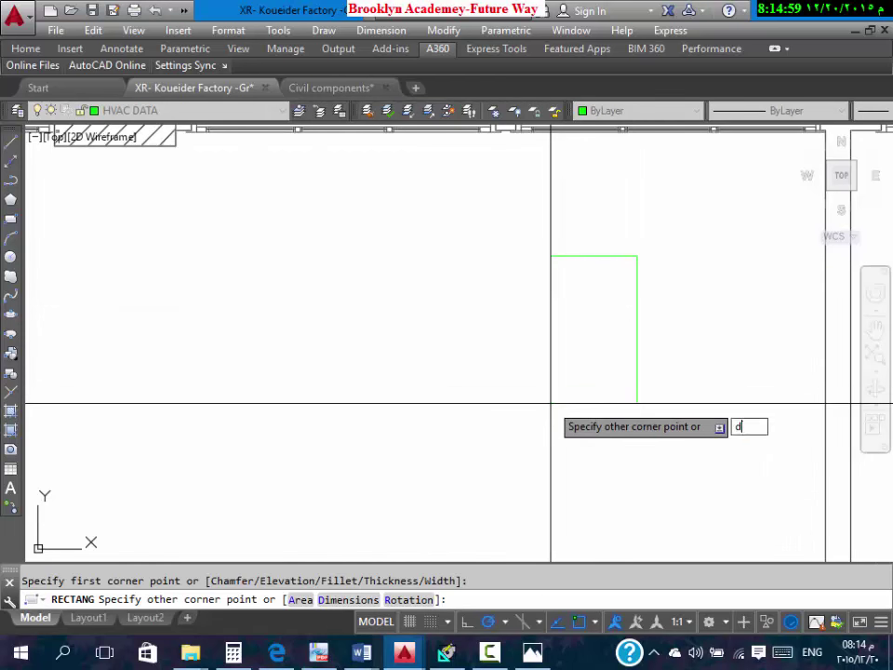
key("Return")
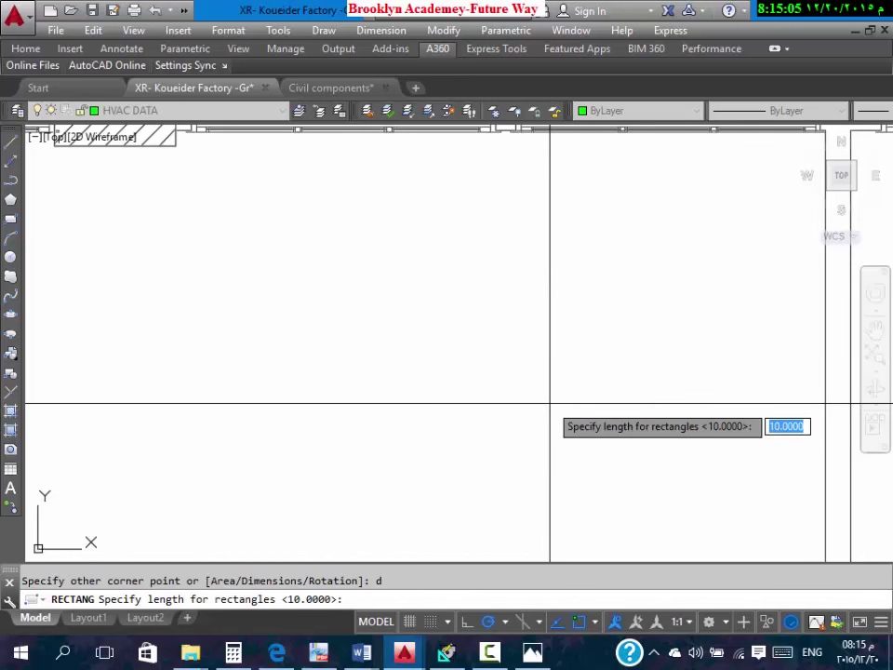
type("300")
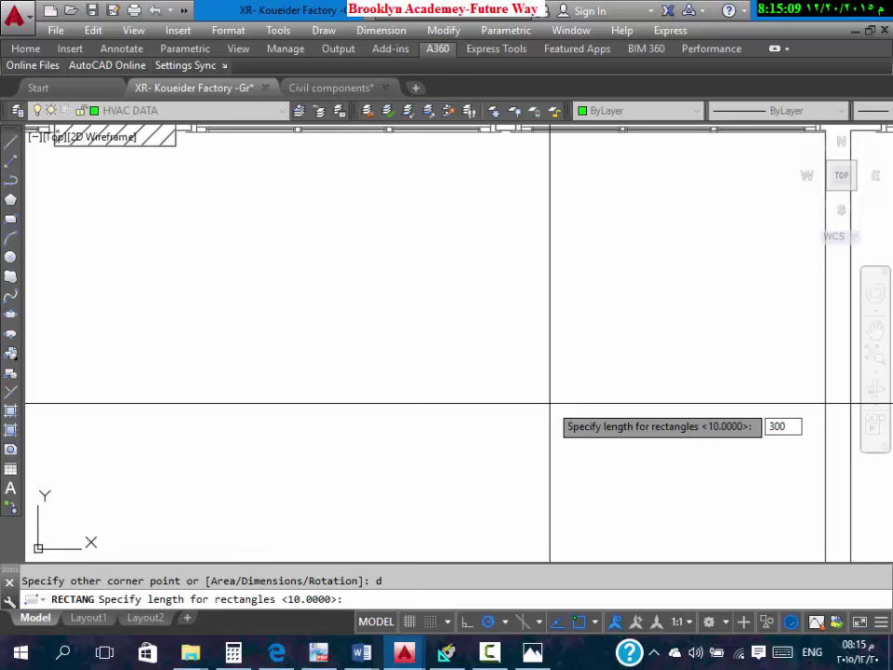
key("Return")
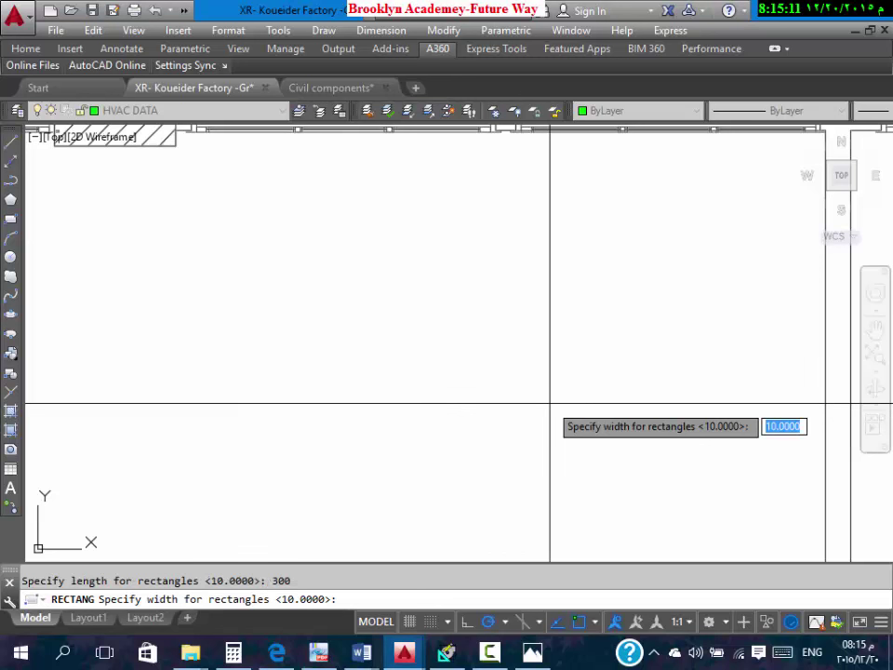
type("300")
key("Return")
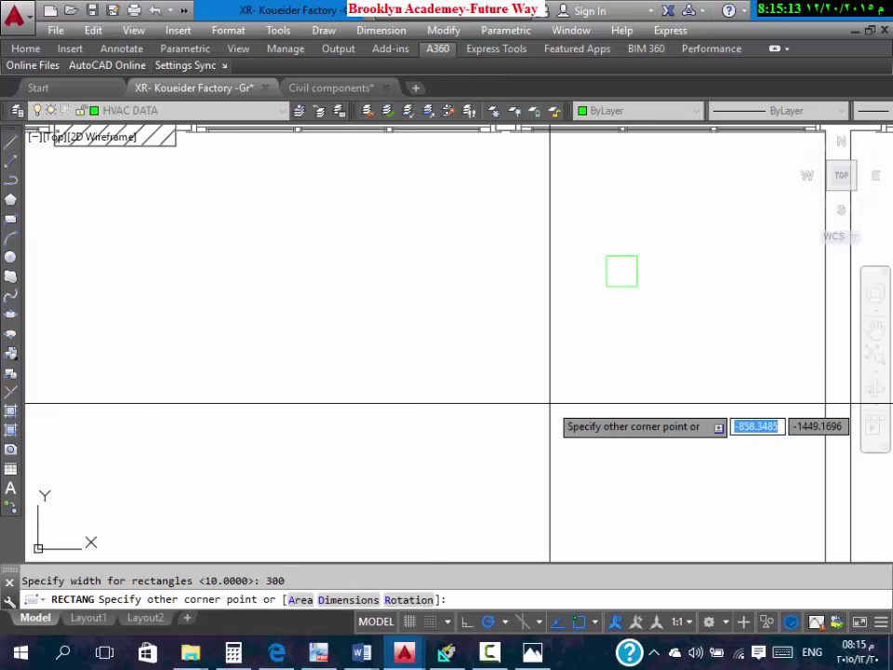
left_click(550, 402)
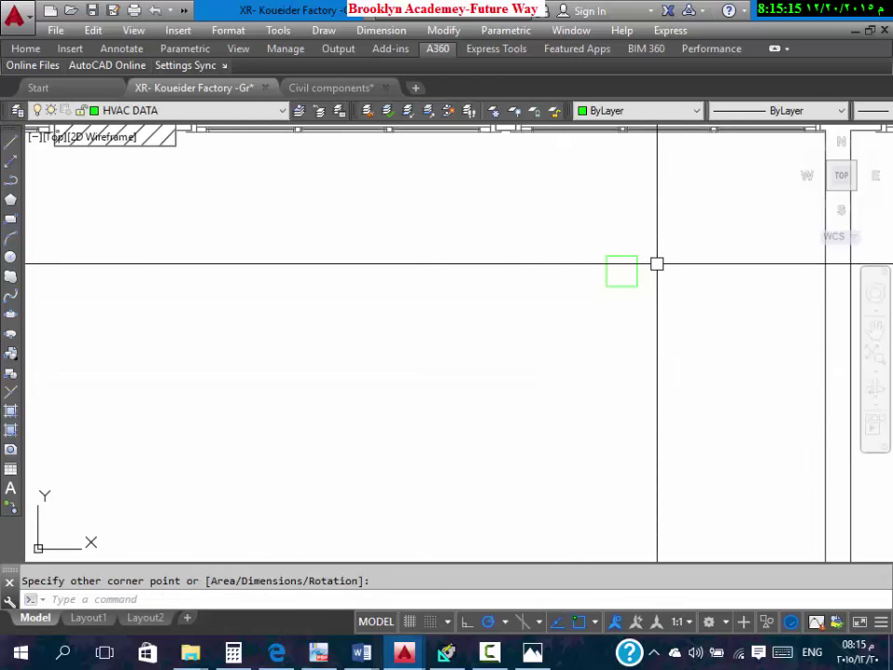
Step: Copy the green neck square by its geometric center to a point offset 2000 from the partition wall of the chocolate production hall
scroll(657, 264, "up", 4)
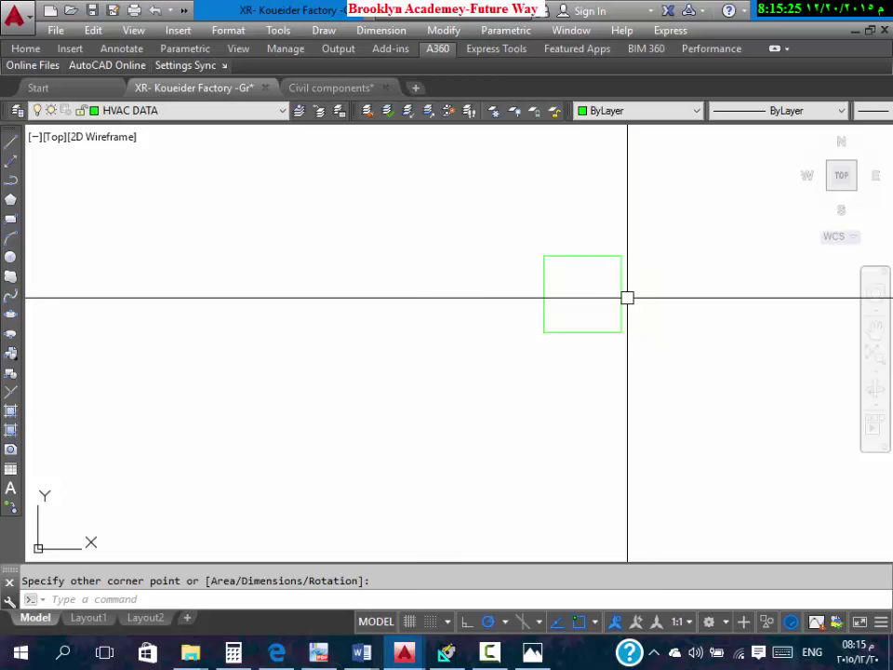
scroll(776, 362, "down", 4)
type("co")
key("Return")
left_click(760, 317)
left_click(632, 433)
key("Return")
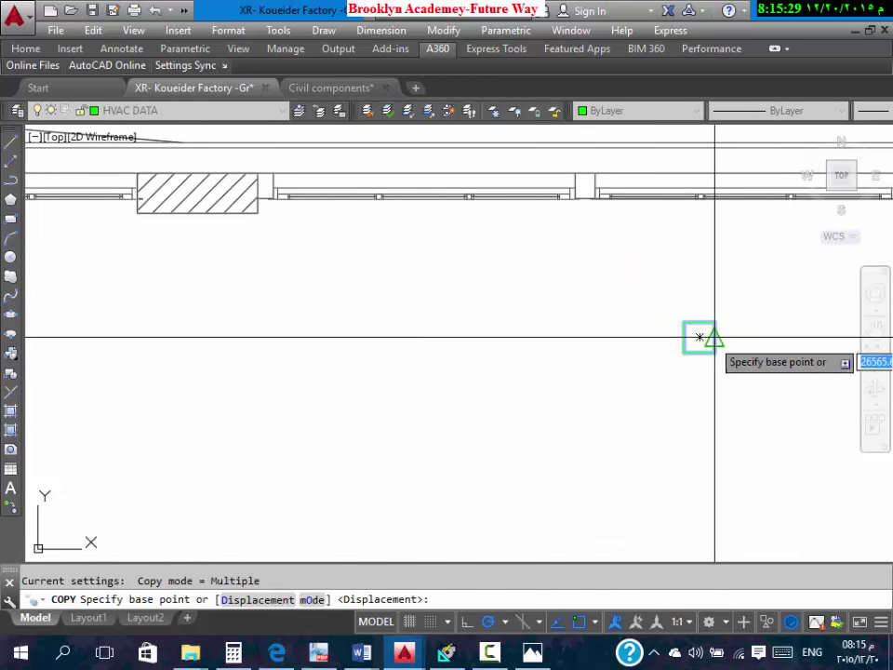
left_click(700, 337)
scroll(757, 305, "down", 3)
scroll(771, 299, "up", 2)
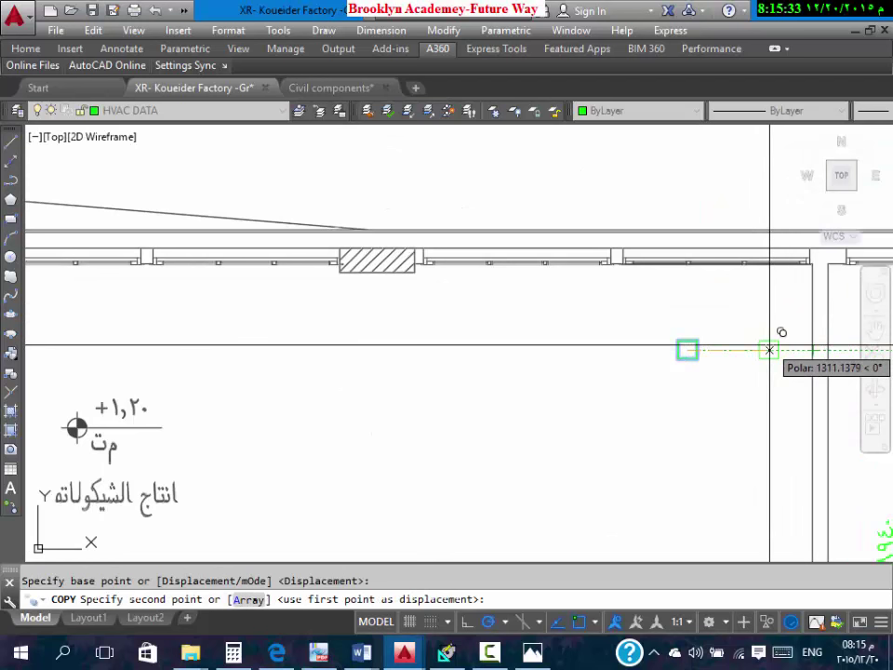
right_click(771, 349, "shift")
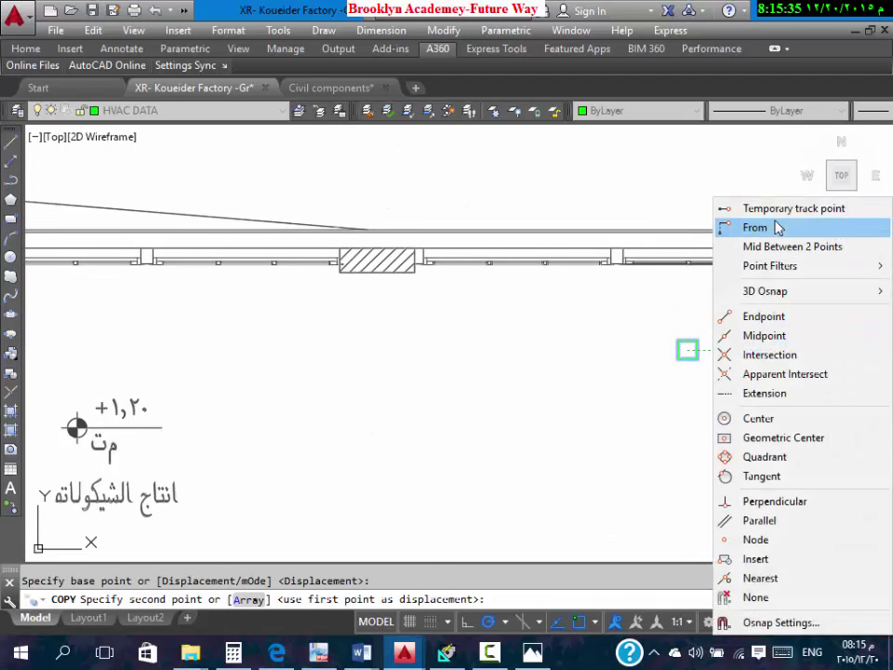
key("Escape")
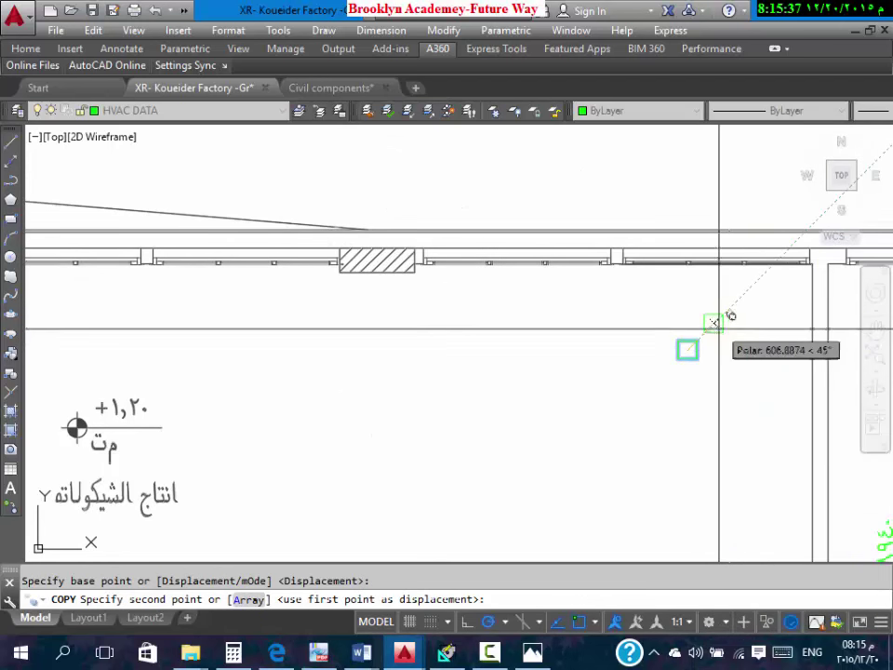
scroll(709, 340, "up", 2)
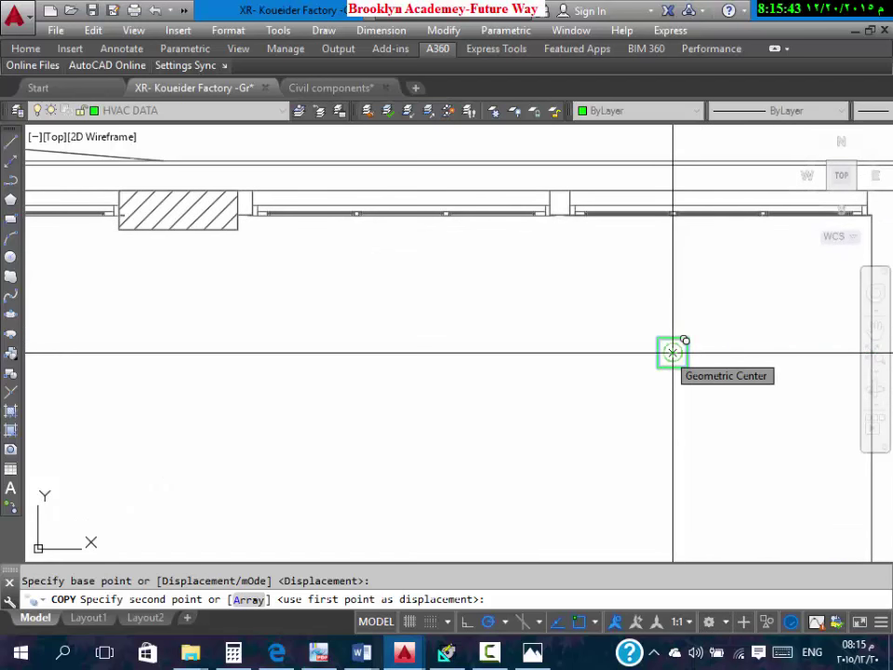
right_click(713, 329, "shift")
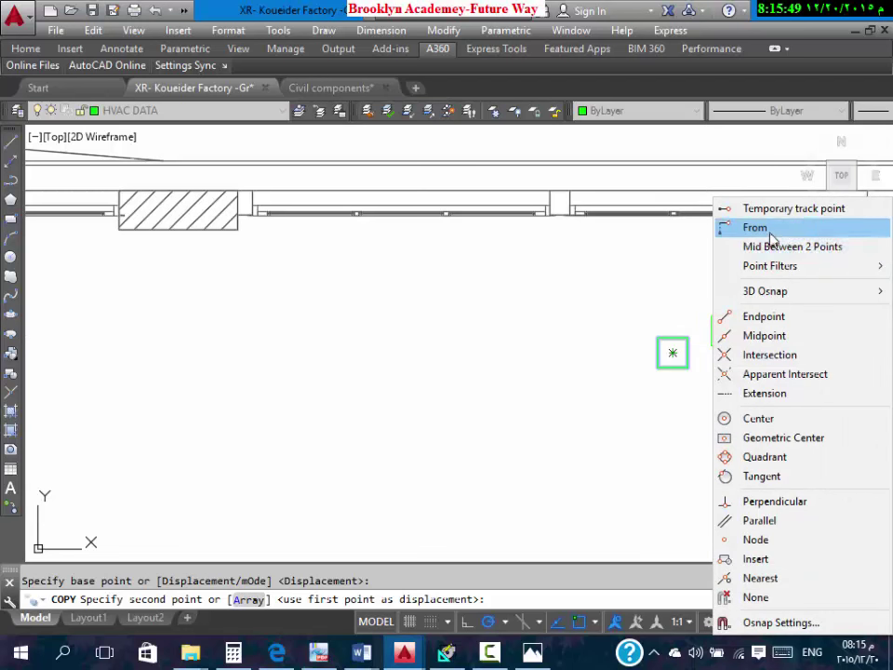
left_click(754, 228)
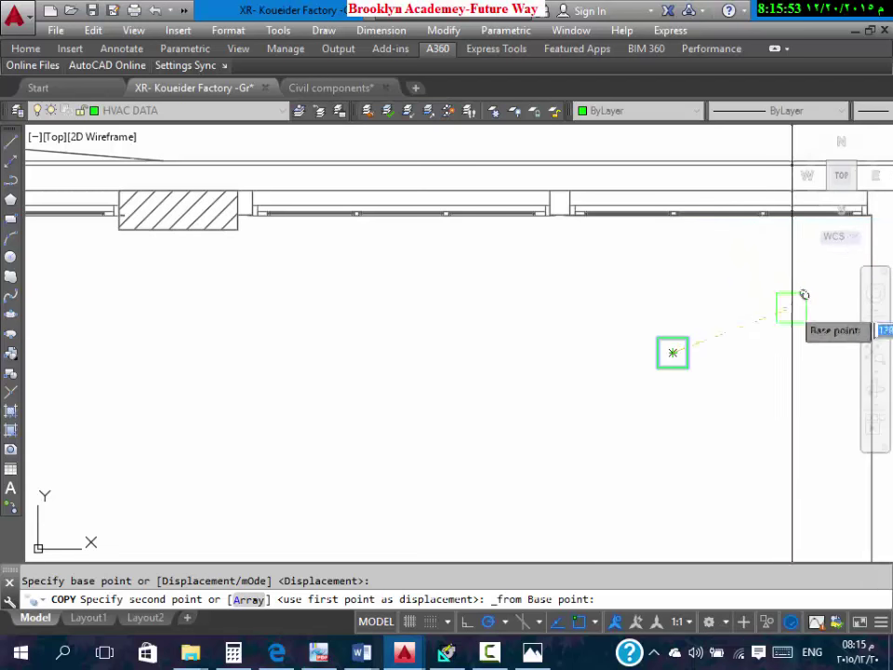
scroll(660, 345, "down", 2)
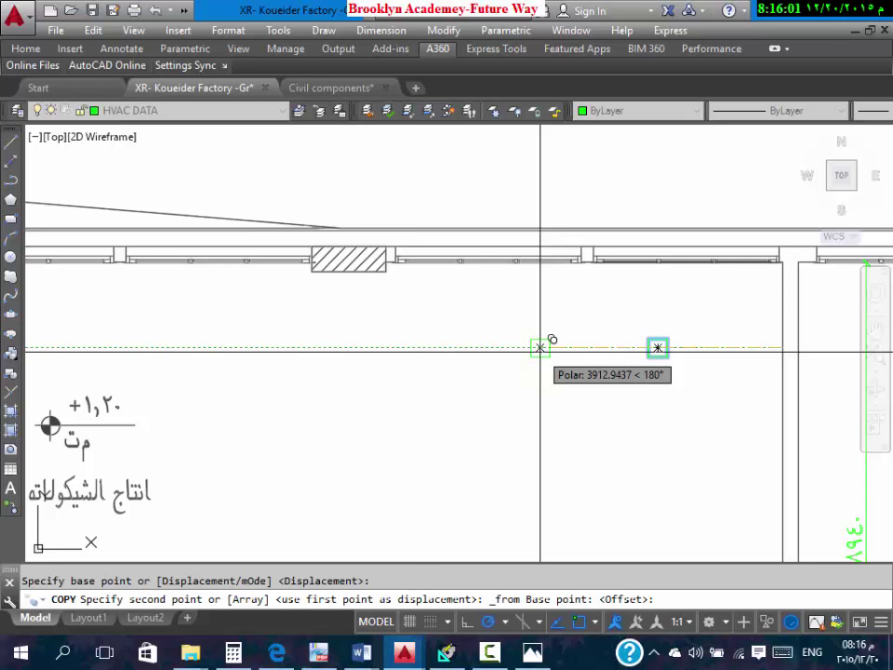
type("2")
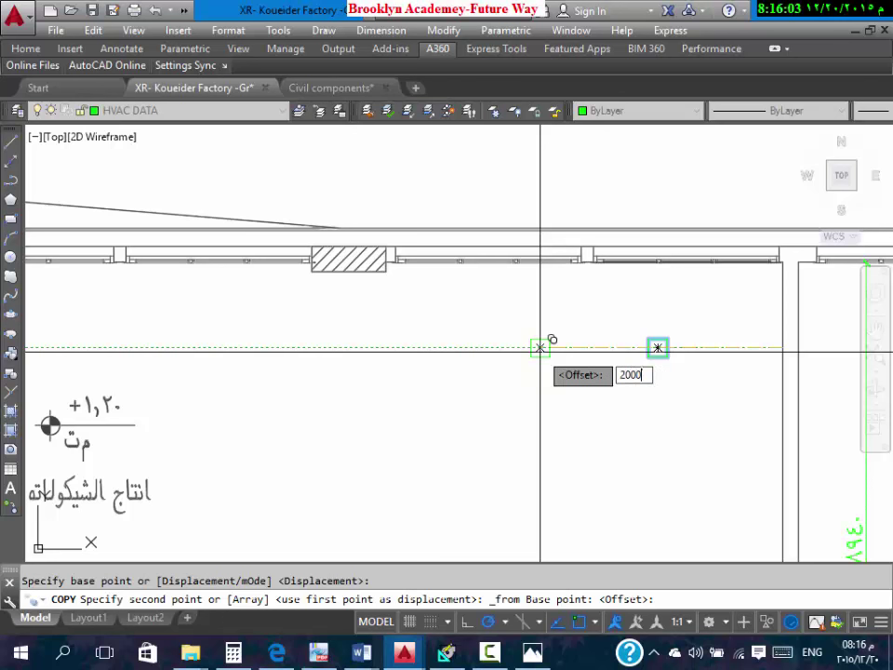
type("000")
key("Return")
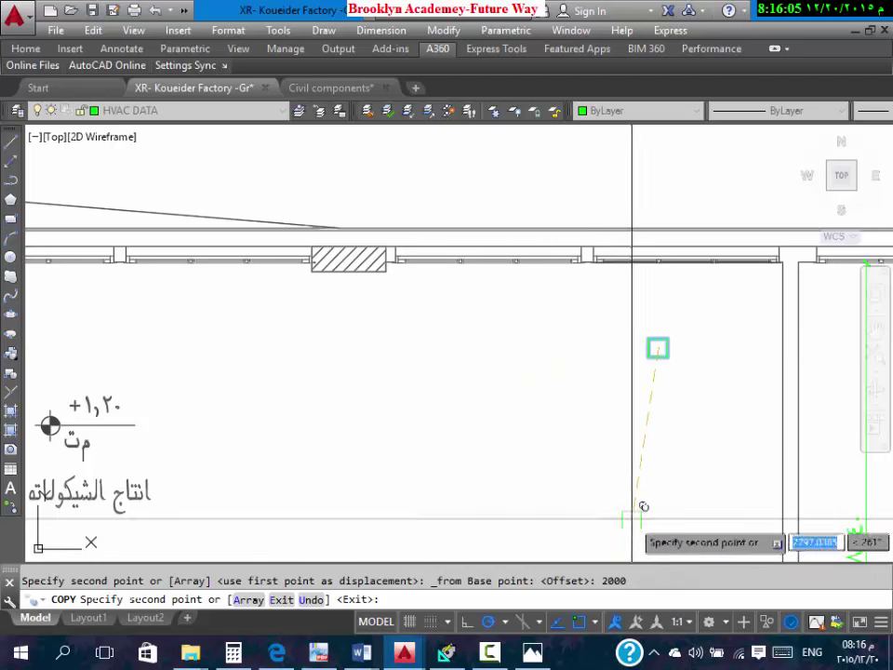
key("Escape")
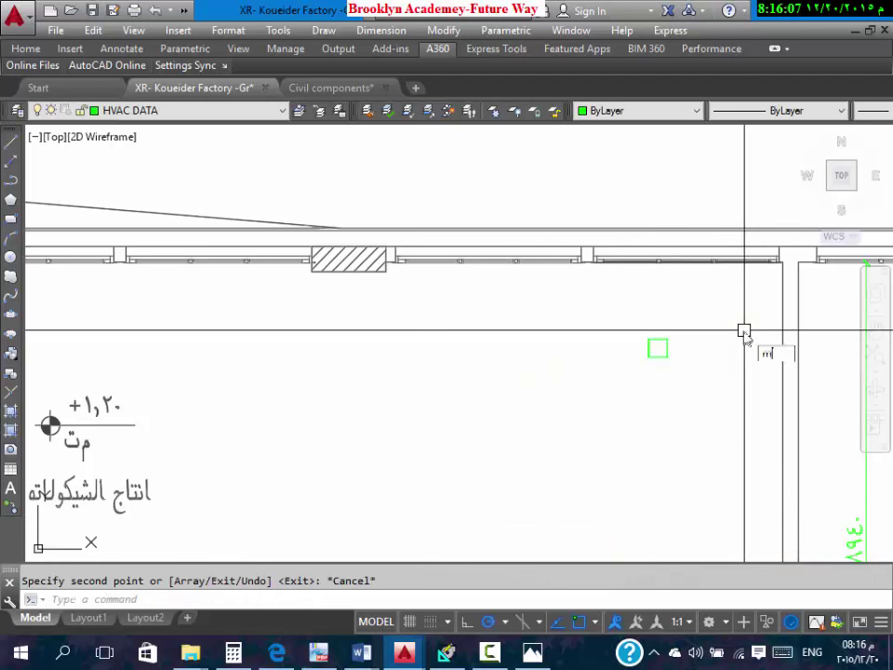
Step: Move the overlapping neck squares by their center to a point 2250 straight below the window mullion above them in the outer wall
type("m")
key("Return")
left_click(693, 330)
left_click(620, 380)
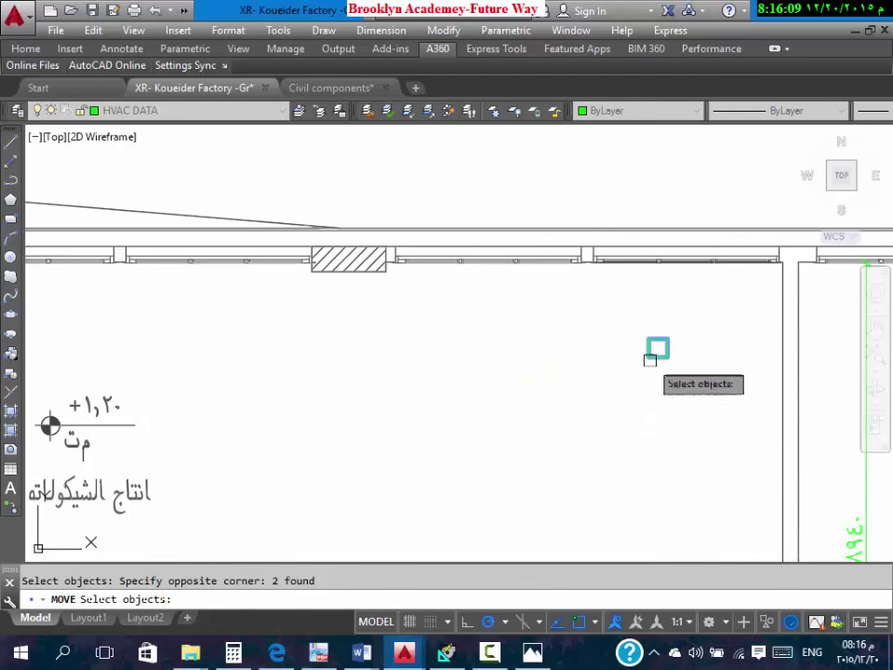
scroll(650, 359, "up", 3)
key("Return")
left_click(642, 351)
scroll(647, 372, "down", 2)
scroll(650, 364, "down", 3)
scroll(650, 344, "up", 2)
right_click(648, 339, "shift")
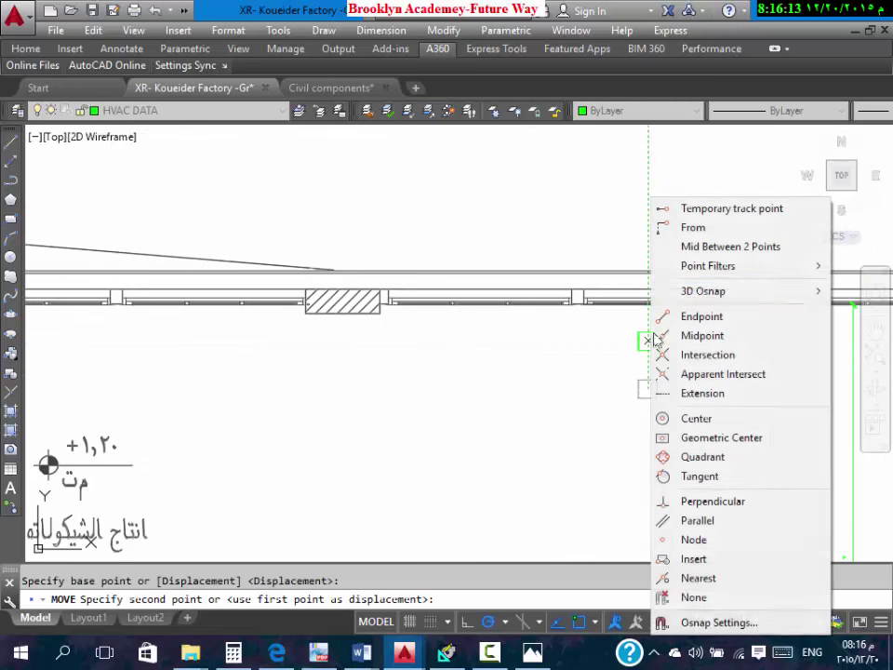
left_click(682, 227)
scroll(652, 352, "up", 4)
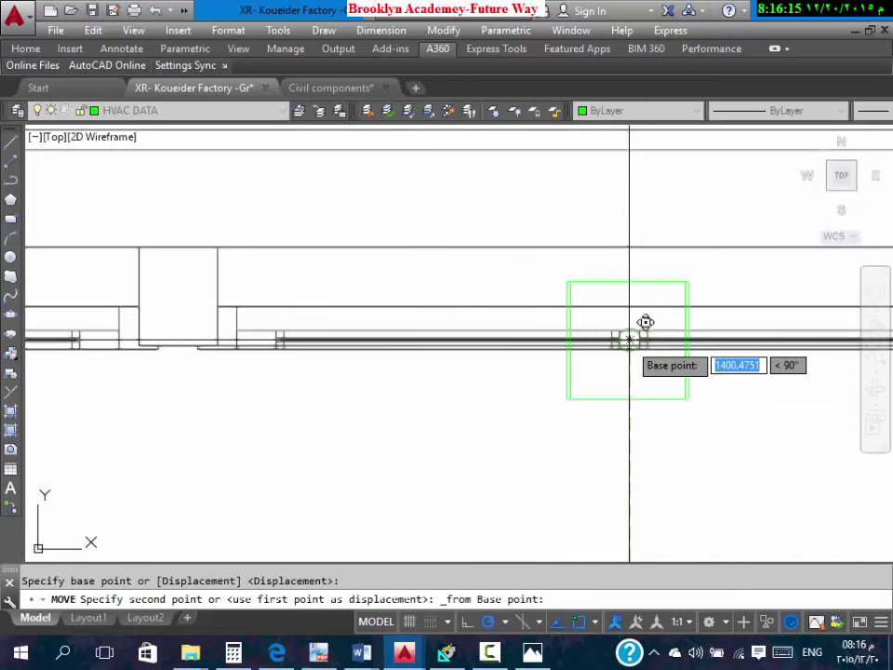
scroll(642, 344, "up", 2)
left_click(640, 356)
scroll(732, 273, "down", 3)
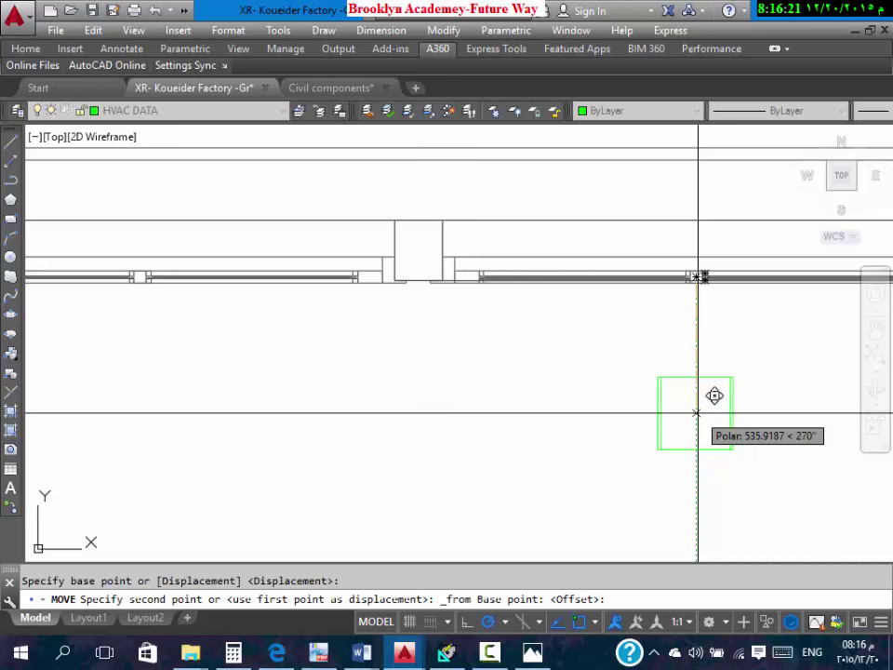
type("2")
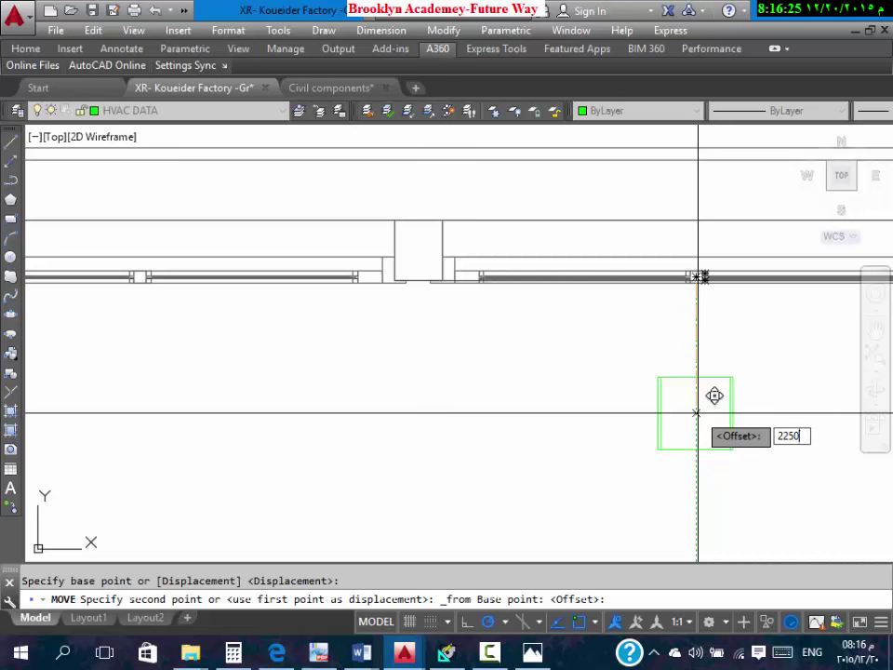
type("250")
key("Return")
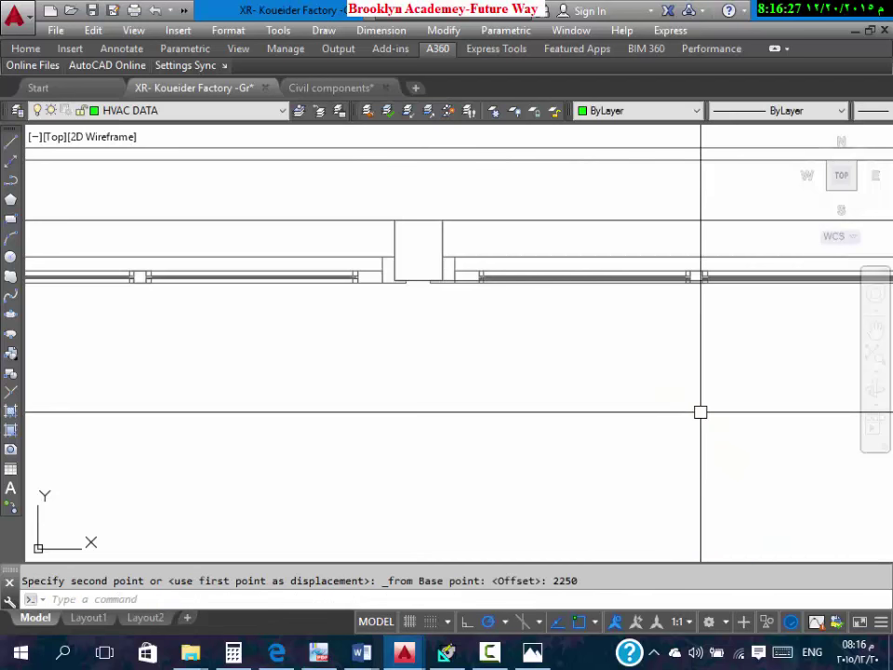
Step: Copy the neck square from its center 4000 straight down, toward the hall's lower wall
scroll(726, 407, "down", 3)
scroll(700, 363, "down", 5)
scroll(700, 389, "up", 5)
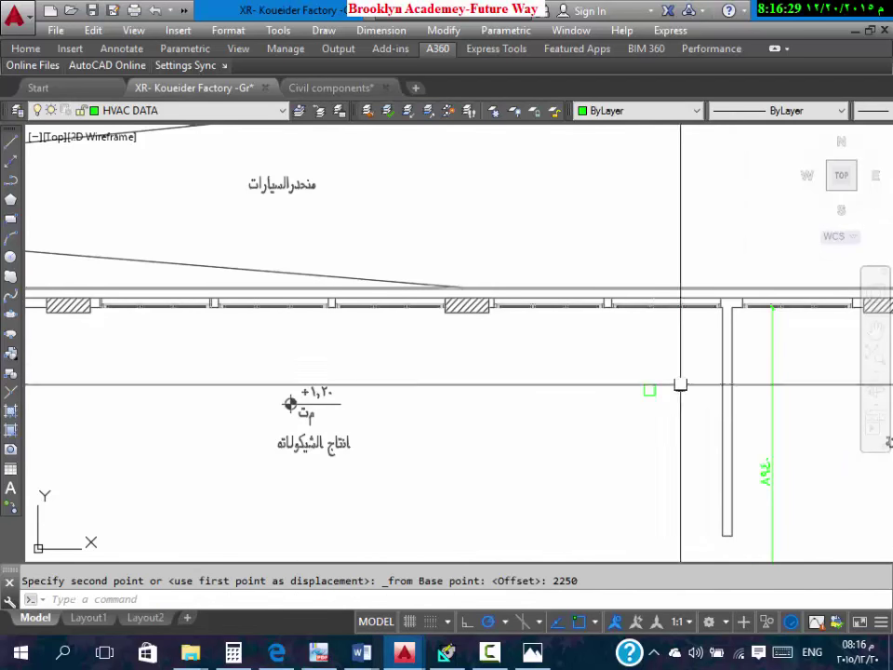
scroll(659, 361, "down", 1)
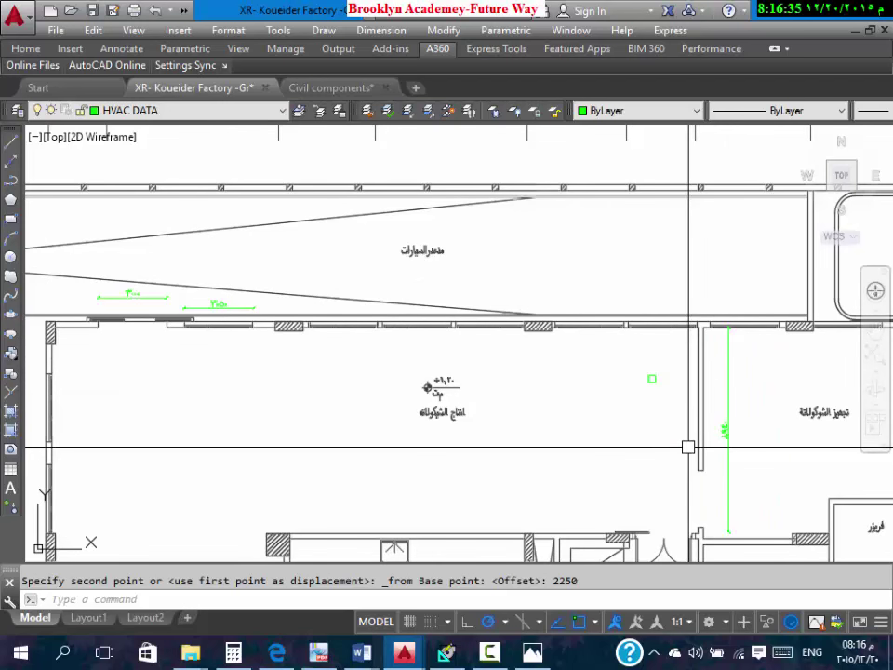
scroll(702, 424, "up", 2)
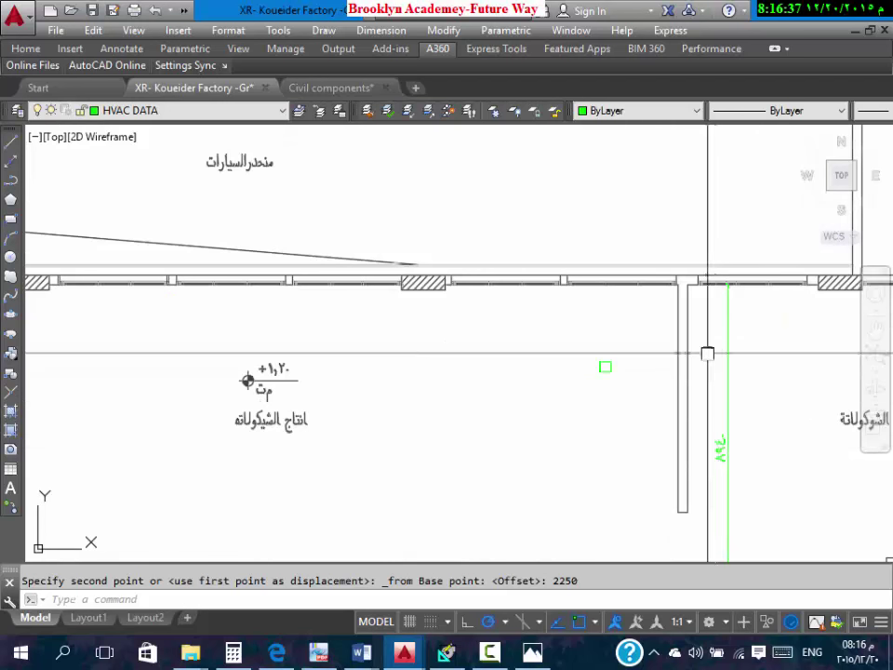
scroll(702, 358, "down", 2)
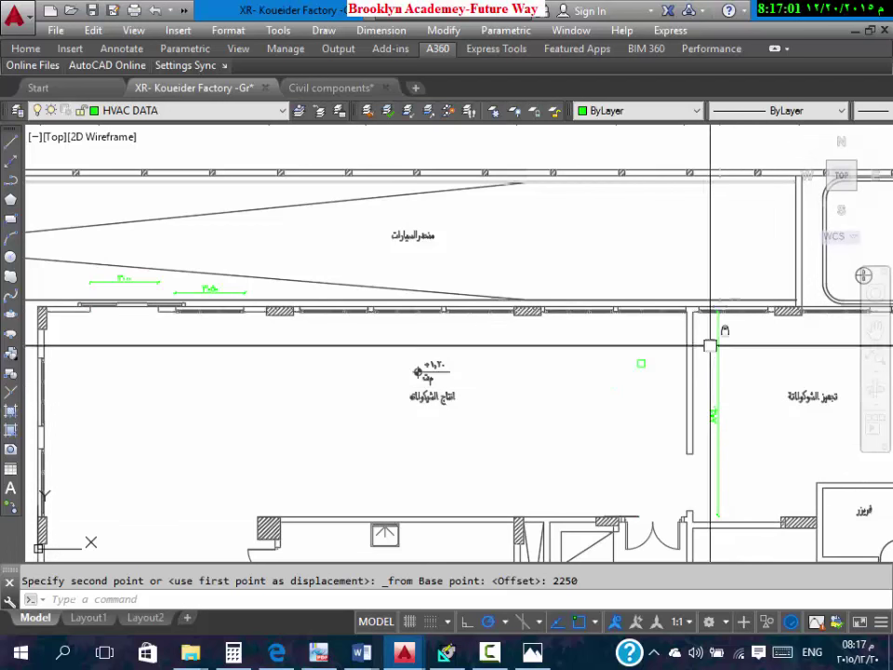
scroll(640, 368, "up", 4)
scroll(640, 368, "up", 2)
type("co")
key("Return")
left_click(684, 304)
left_click(622, 381)
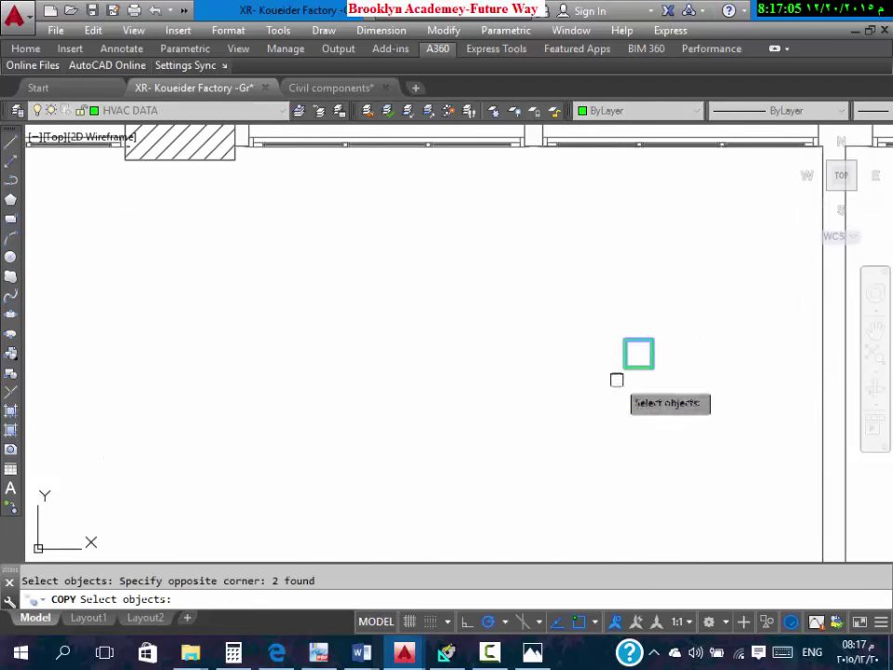
key("Return")
left_click(639, 355)
scroll(639, 355, "down", 5)
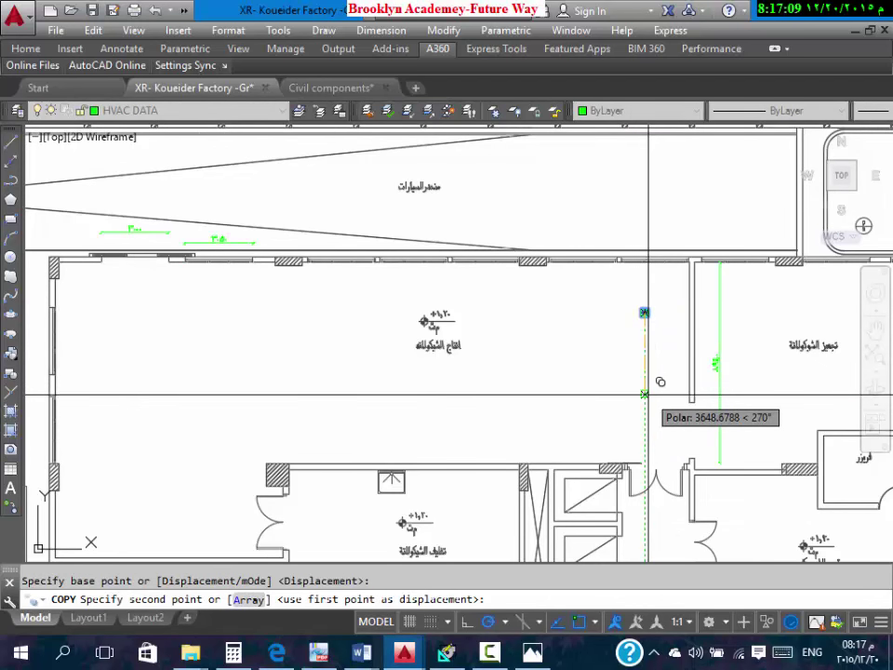
scroll(644, 451, "up", 4)
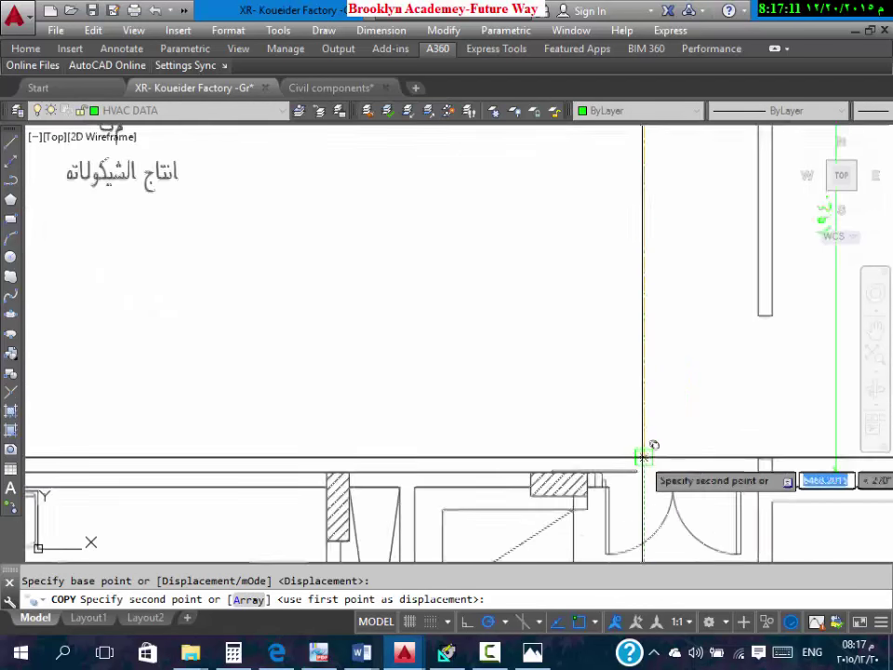
scroll(646, 438, "down", 4)
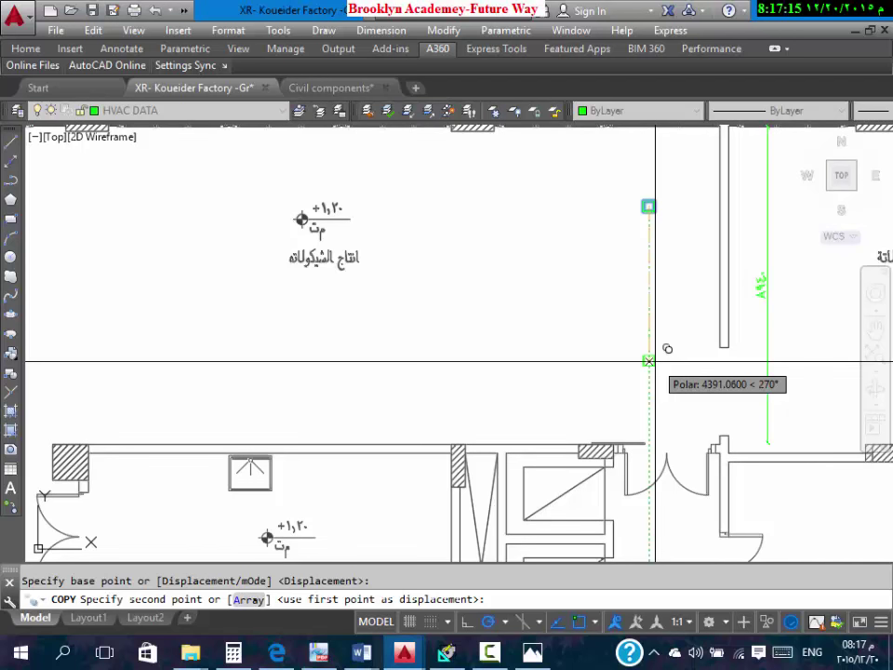
type("4000")
key("Return")
key("Escape")
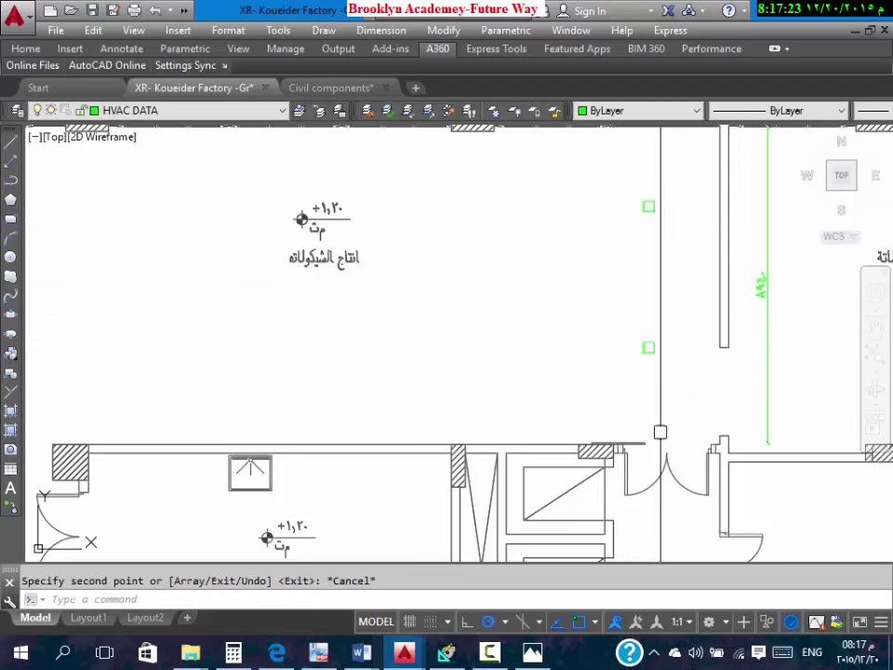
Step: Copy the pair of neck squares beside the partition wall from the upper square's center, 4000 and 8000 horizontally away from the wall
scroll(650, 395, "down", 5)
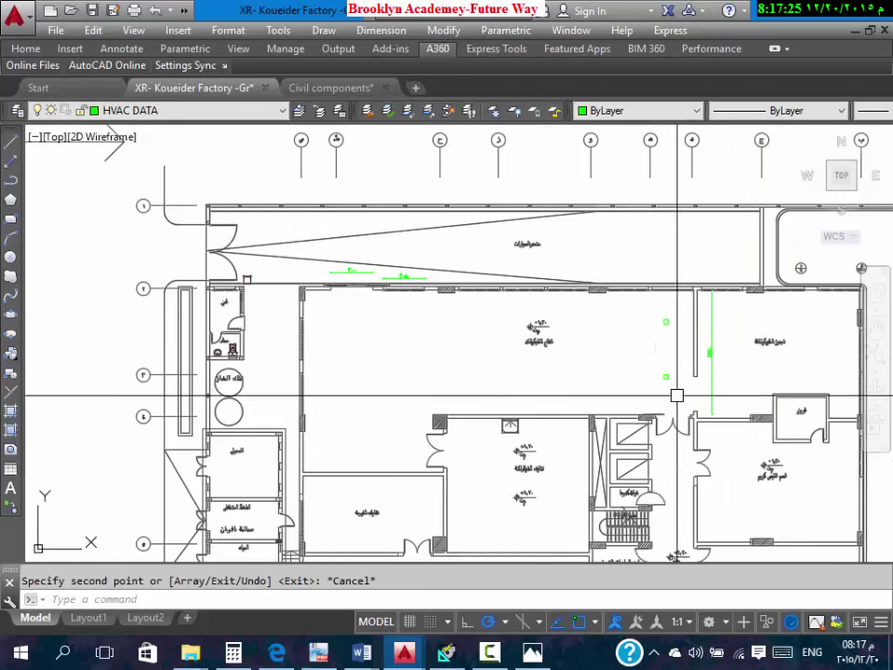
scroll(677, 396, "up", 5)
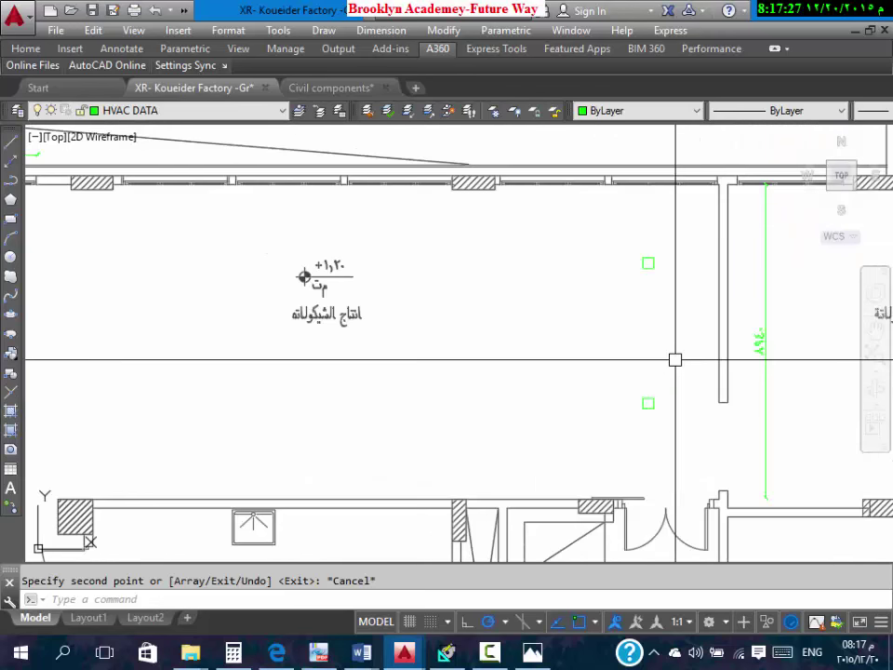
type("co")
key("Return")
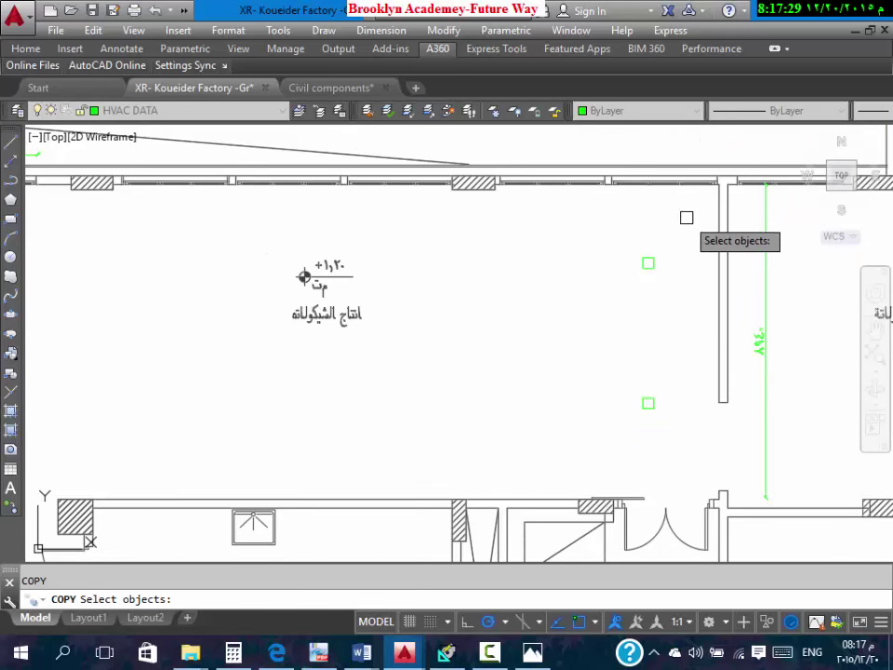
left_click(687, 218)
left_click(614, 424)
key("Return")
scroll(618, 239, "up", 5)
left_click(617, 241)
scroll(621, 242, "down", 5)
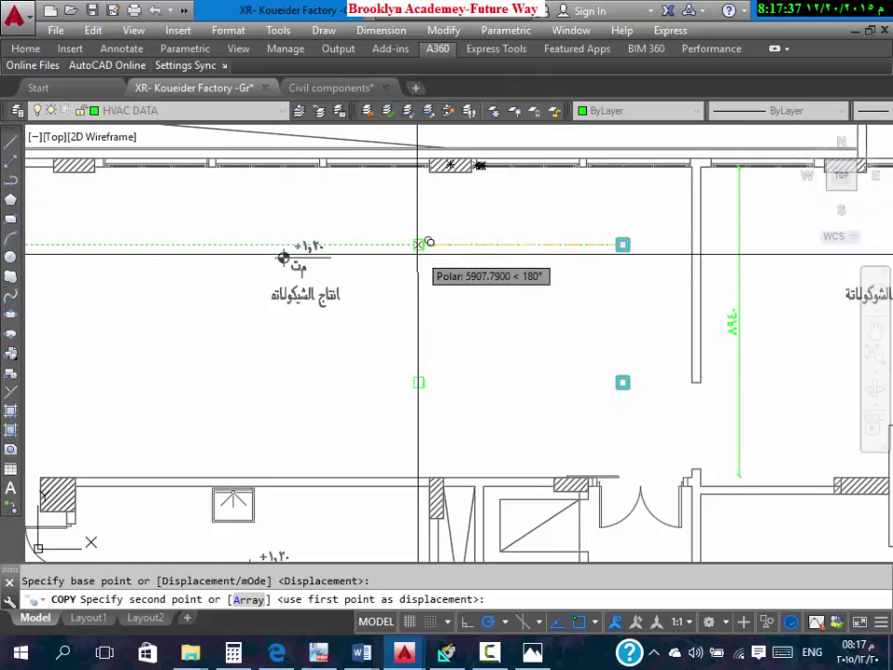
type("4")
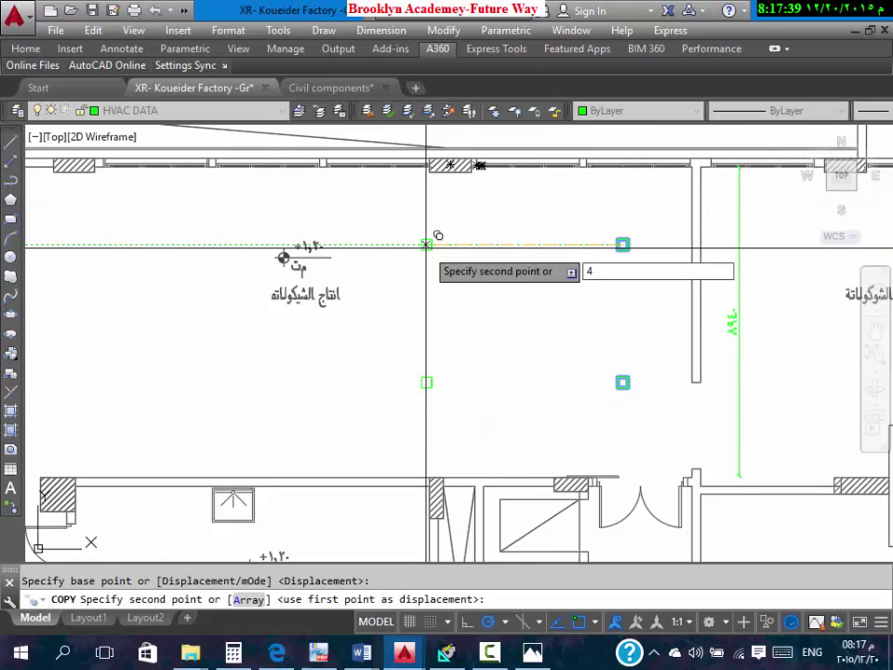
type("000")
key("Return")
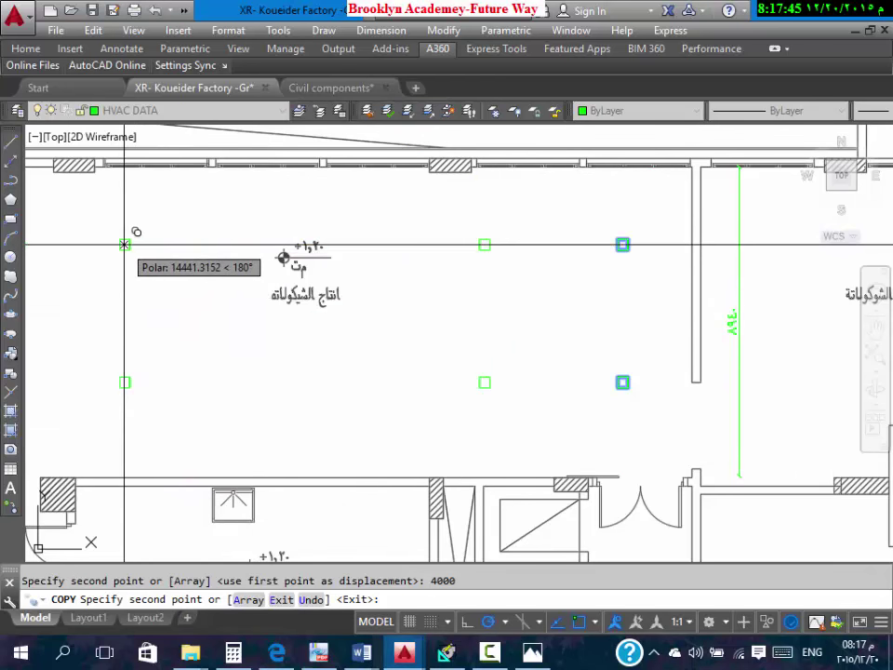
type("8000")
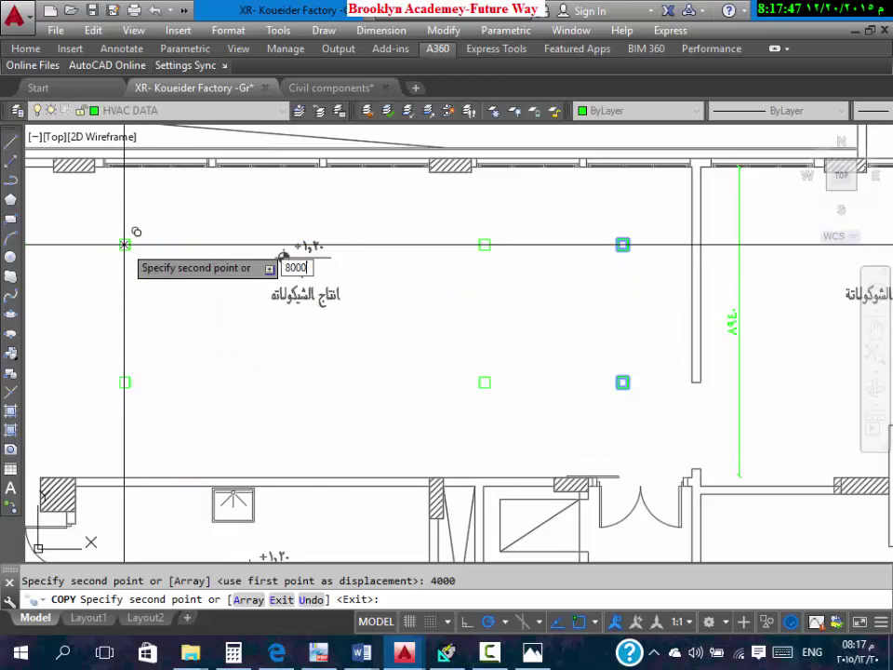
key("Return")
Step: Try to copy the neck square pair 16000 horizontally along the hall and undo that copy
scroll(435, 355, "down", 4)
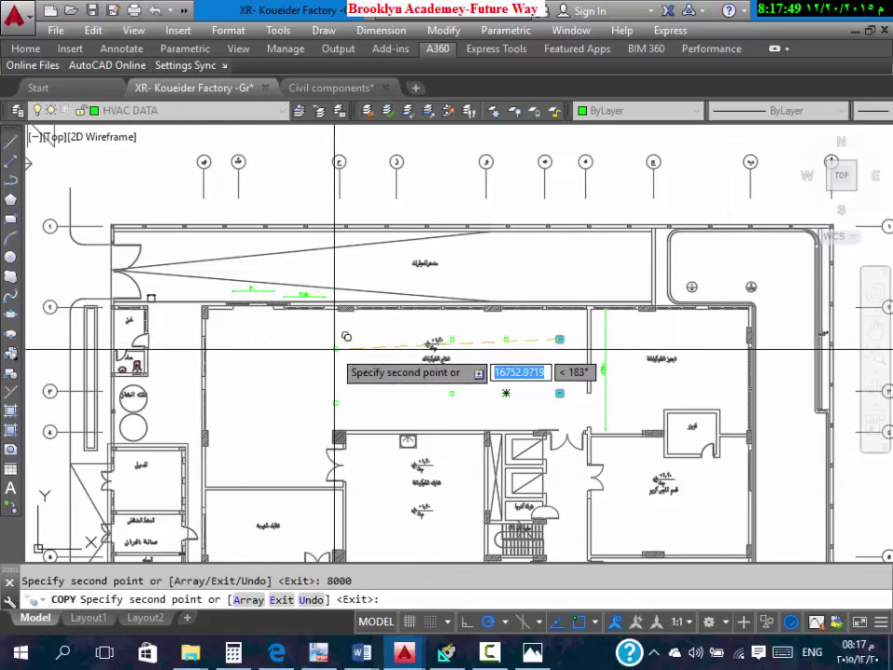
type("160")
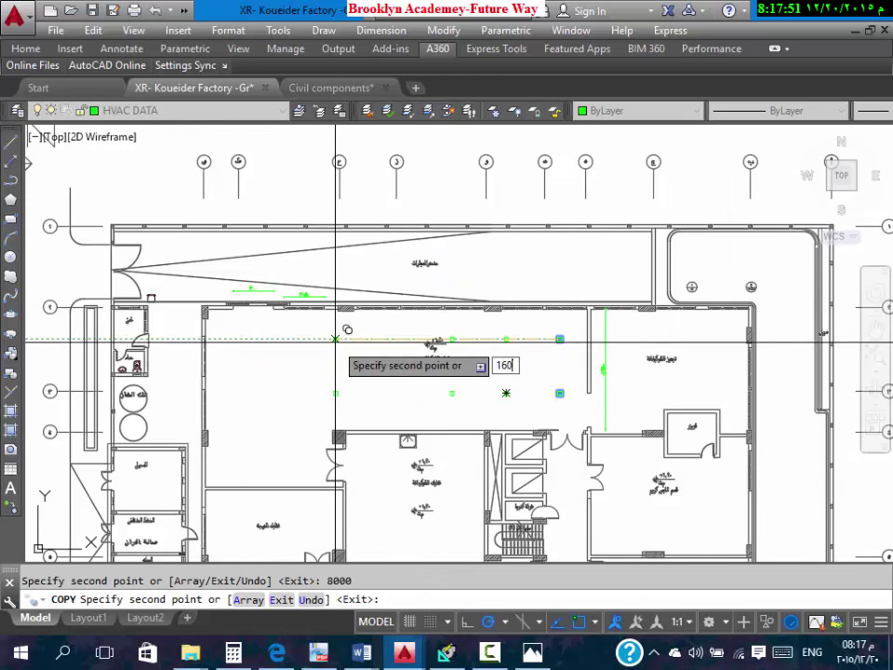
type("00")
key("Return")
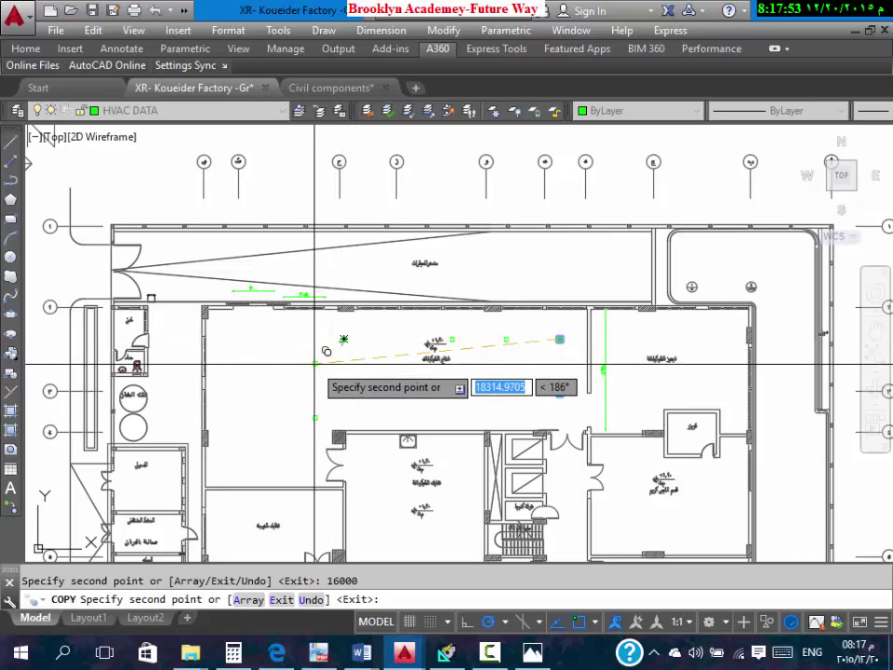
key("ctrl+z")
Step: Place two more copies of the neck square pair 12000 and 16000 horizontally from the original pair
scroll(315, 363, "up", 4)
scroll(325, 293, "down", 3)
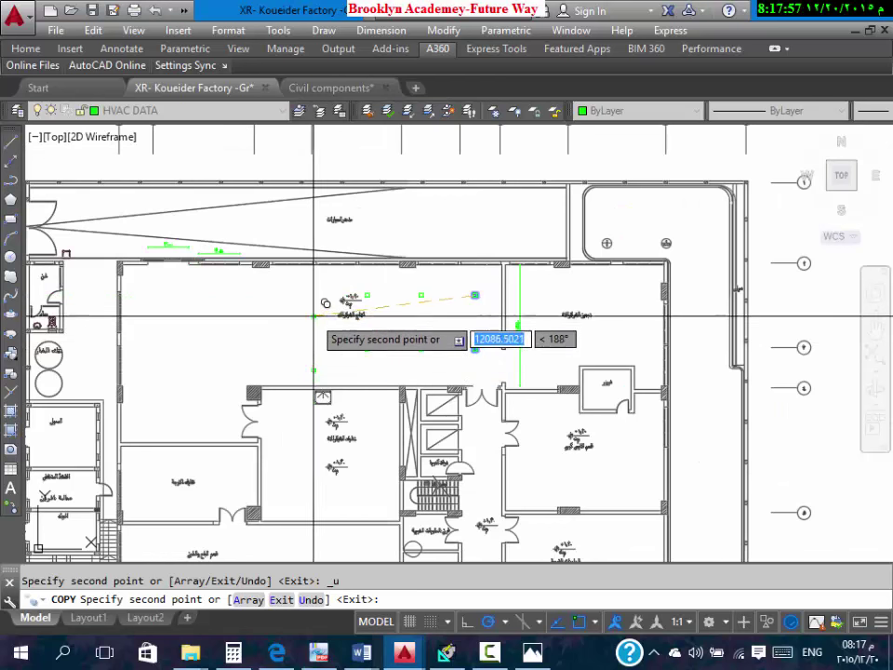
type("12000")
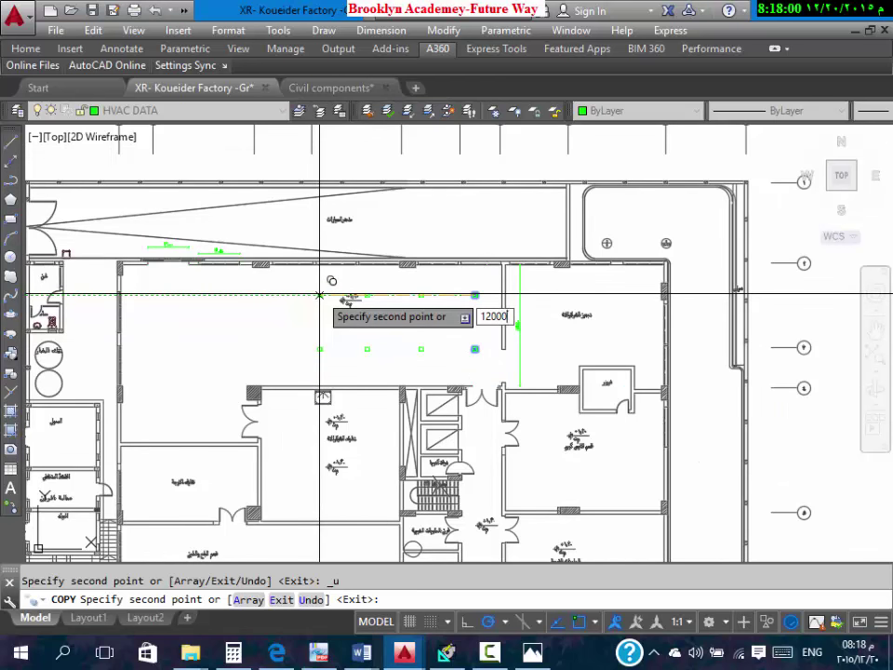
key("Return")
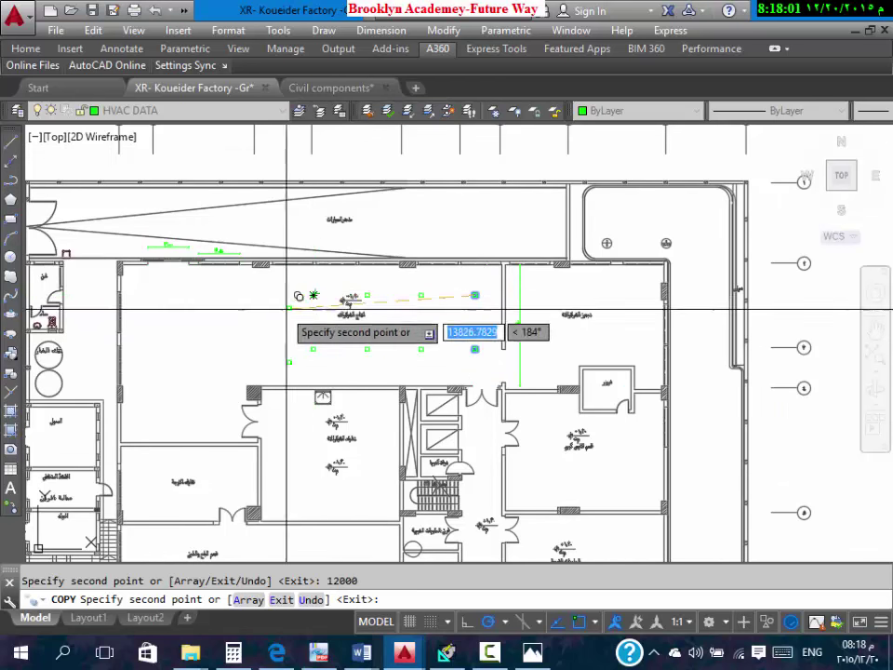
type("160")
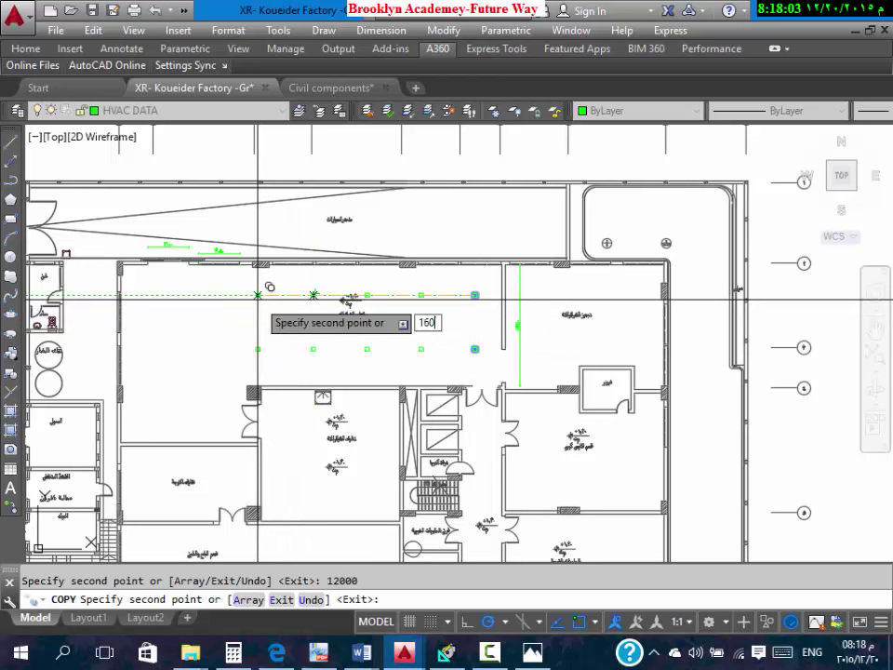
type("00")
key("Return")
Step: Place the last two copies of the neck square pair at 20000 and 24000, up to the hall's far end wall, and finish copying
scroll(104, 343, "down", 3)
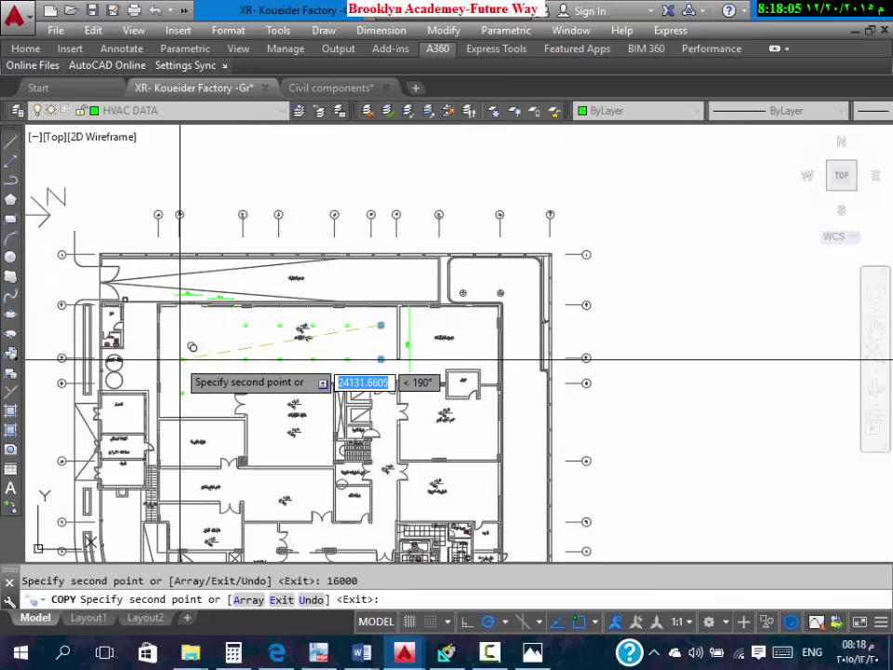
scroll(186, 368, "down", 2)
scroll(216, 363, "up", 4)
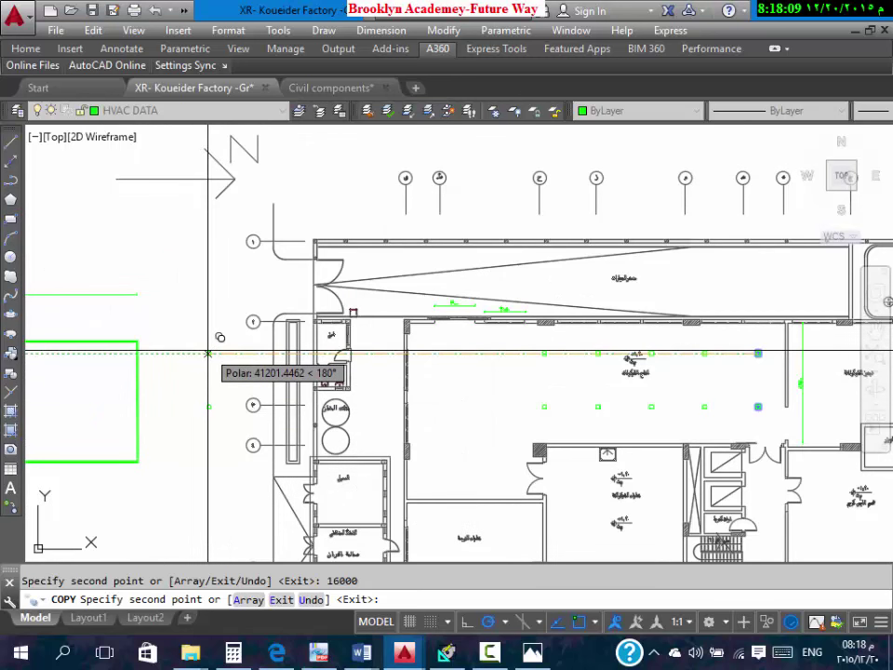
type("200")
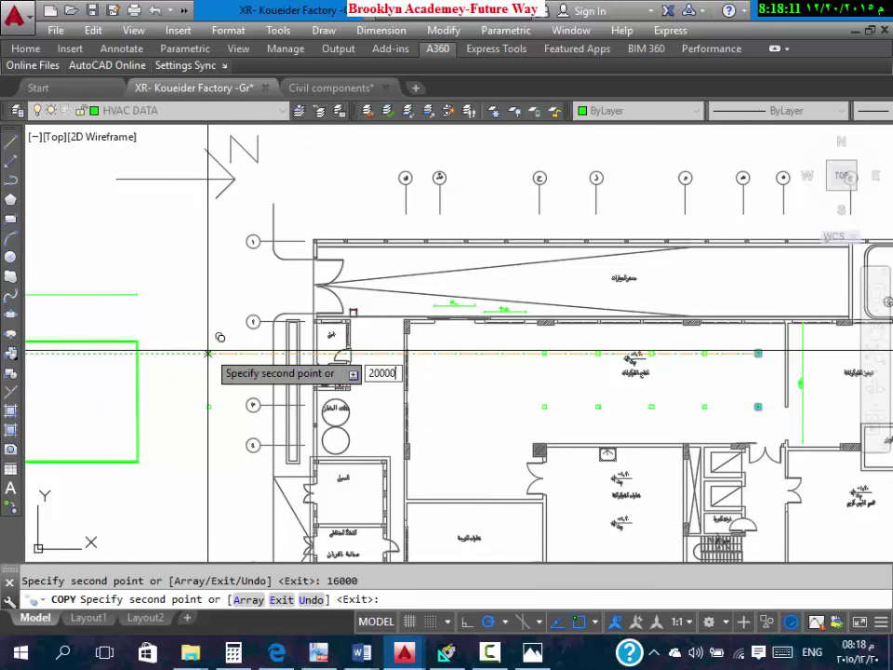
type("00")
key("Return")
type("240")
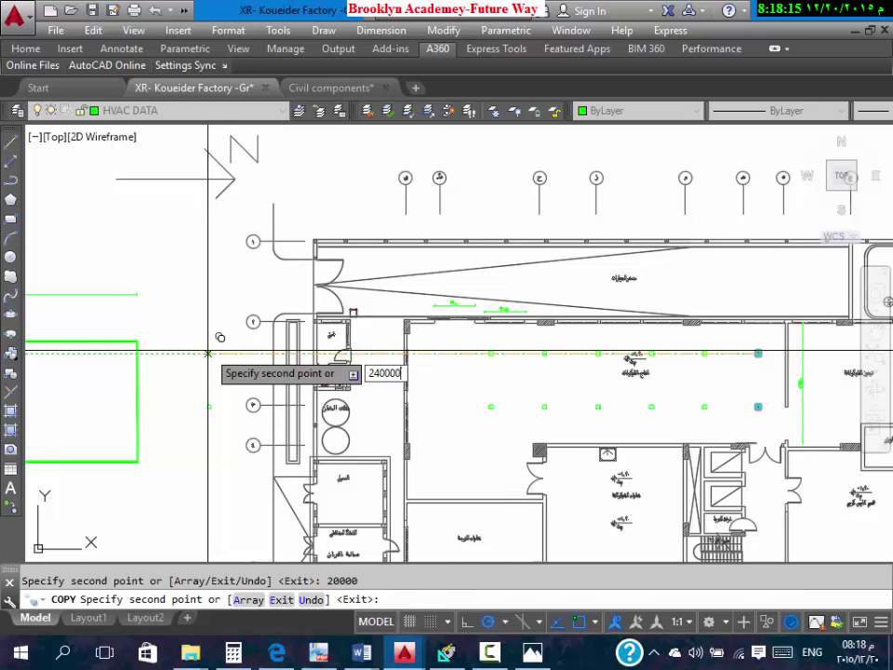
key("BackSpace")
key("Return")
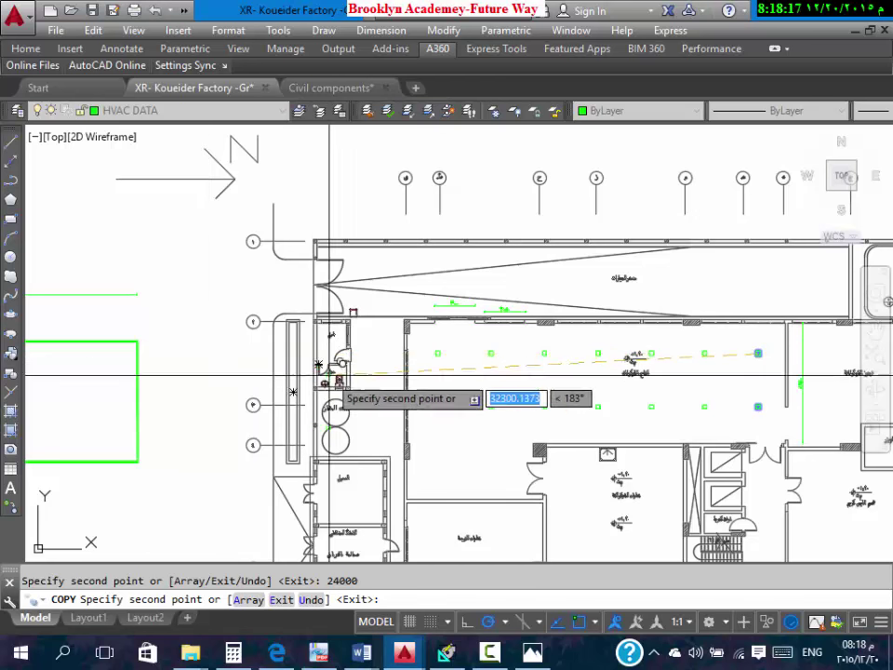
key("Escape")
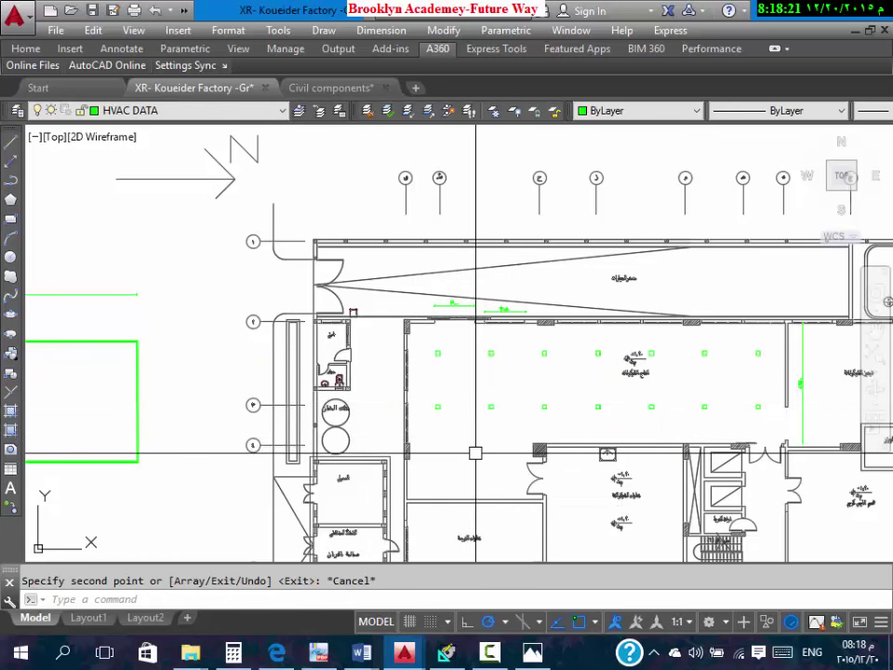
Step: Copy the lower-row neck squares in the two columns farthest from the partition wall straight down by the center spacing between the rows
type("co")
key("Return")
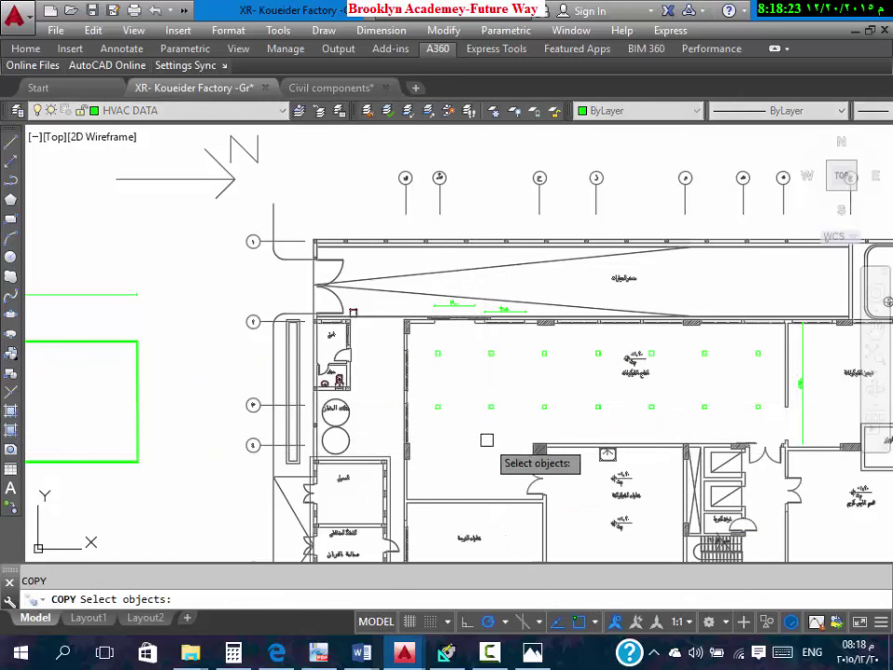
scroll(499, 410, "up", 5)
left_click(543, 338)
left_click(250, 490)
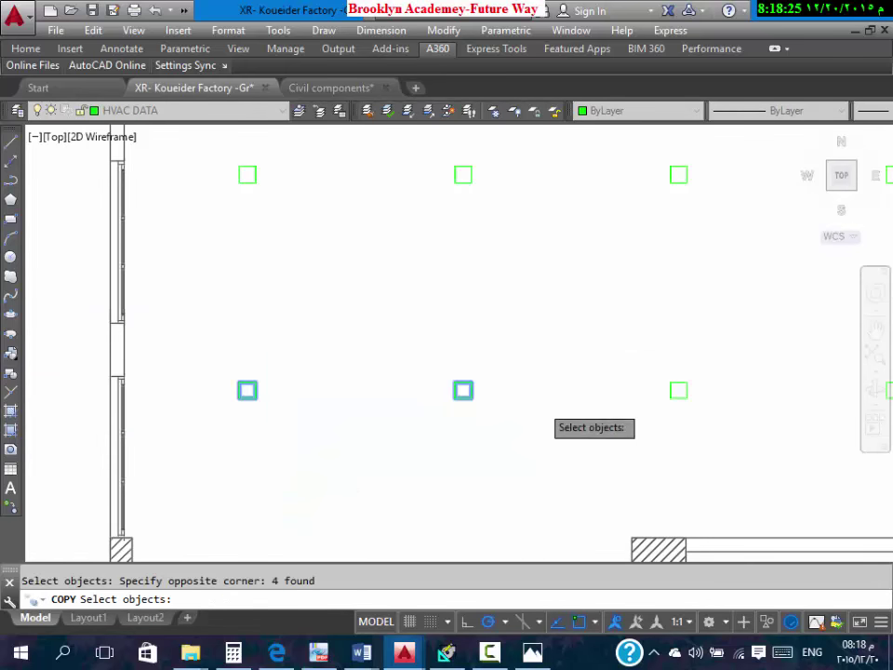
scroll(545, 417, "down", 5)
scroll(485, 354, "up", 6)
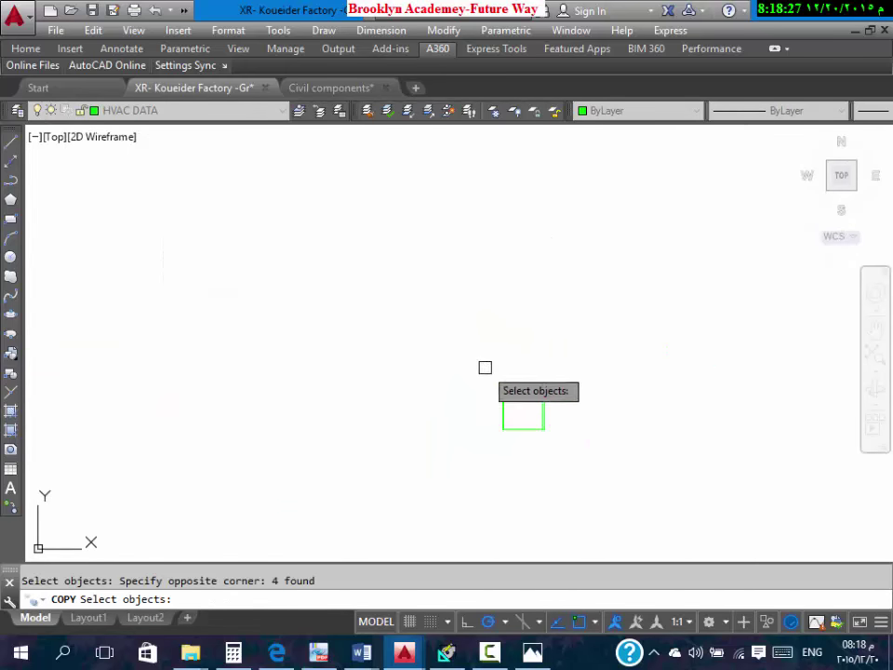
key("Return")
left_click(523, 410)
scroll(535, 294, "down", 8)
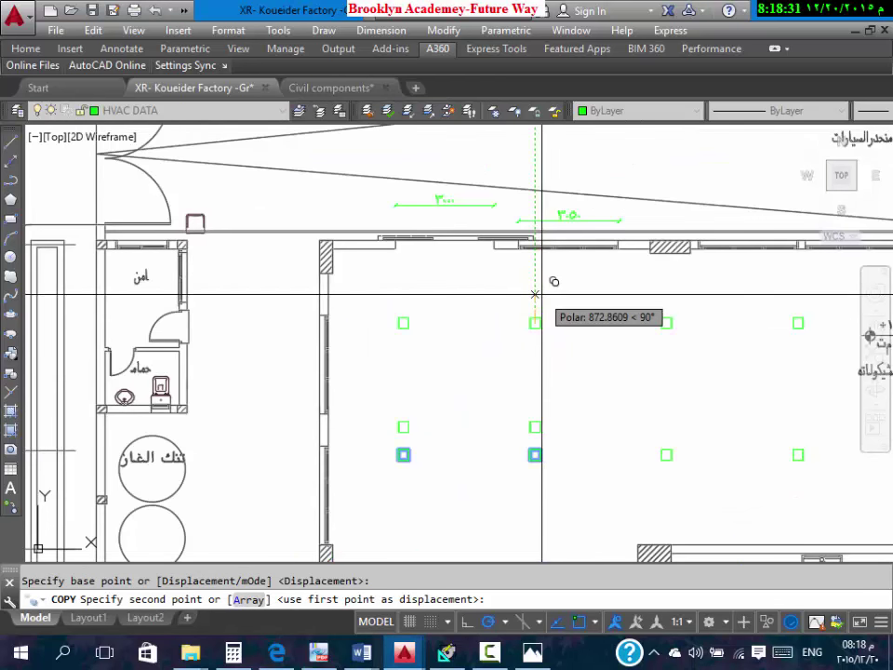
scroll(540, 344, "down", 3)
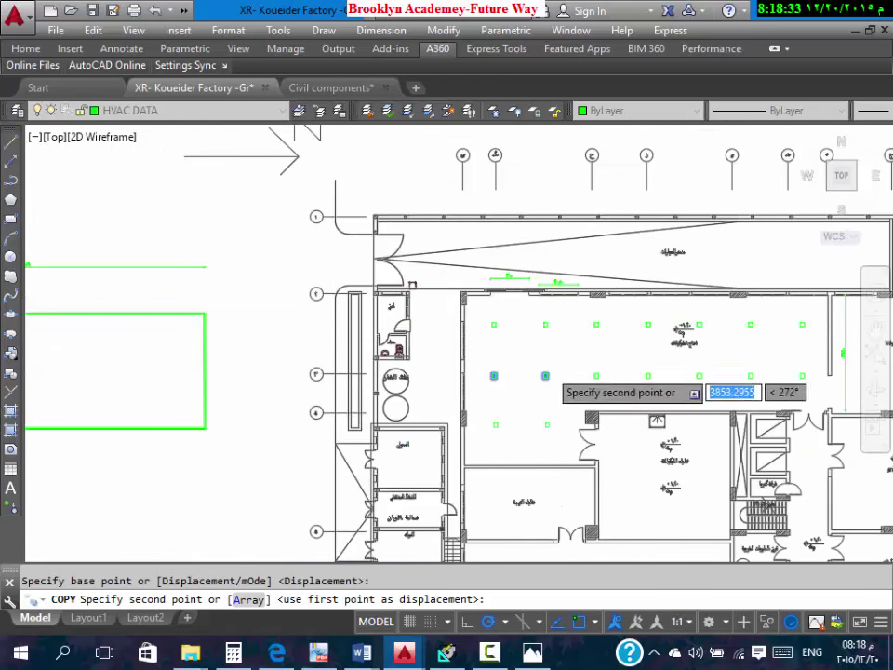
scroll(538, 373, "up", 8)
left_click(503, 413)
scroll(638, 328, "down", 8)
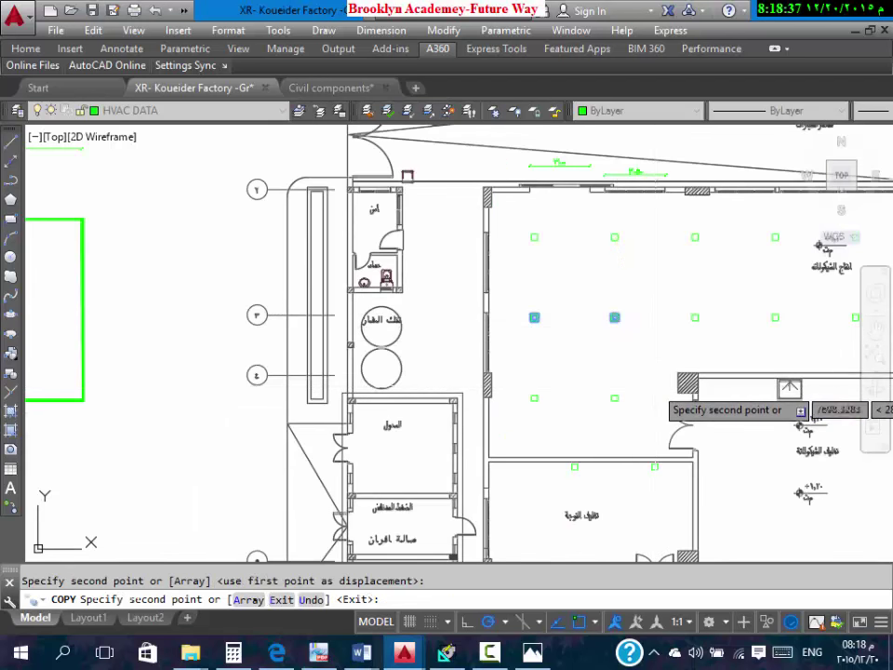
key("Escape")
scroll(507, 381, "down", 6)
scroll(639, 365, "up", 3)
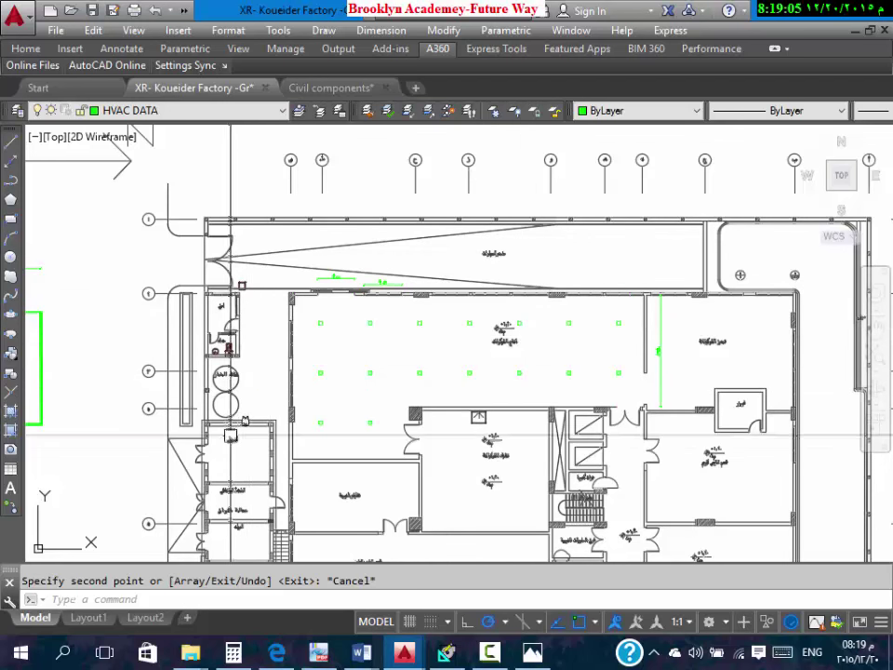
mouse_move(231, 427)
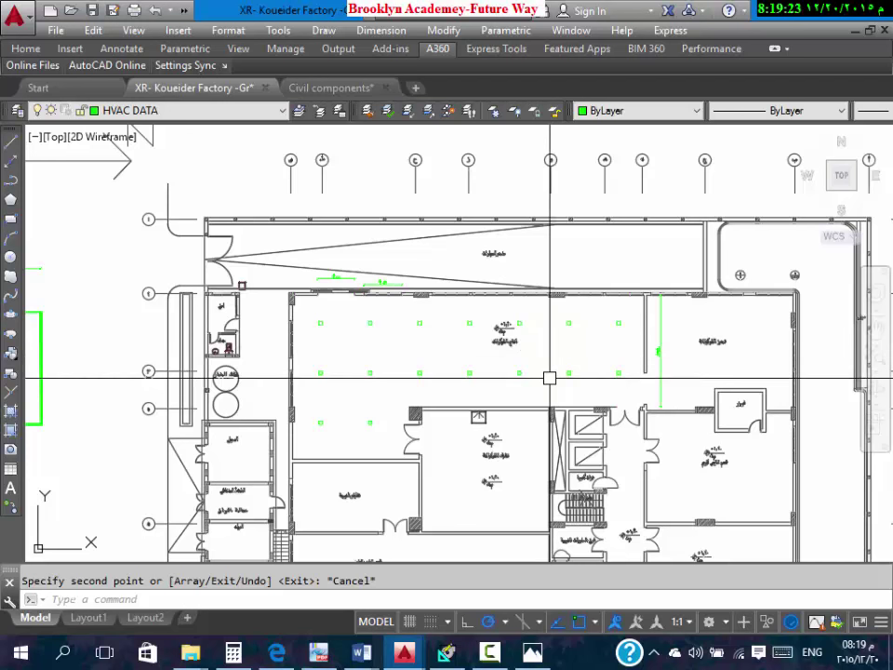
scroll(549, 378, "up", 6)
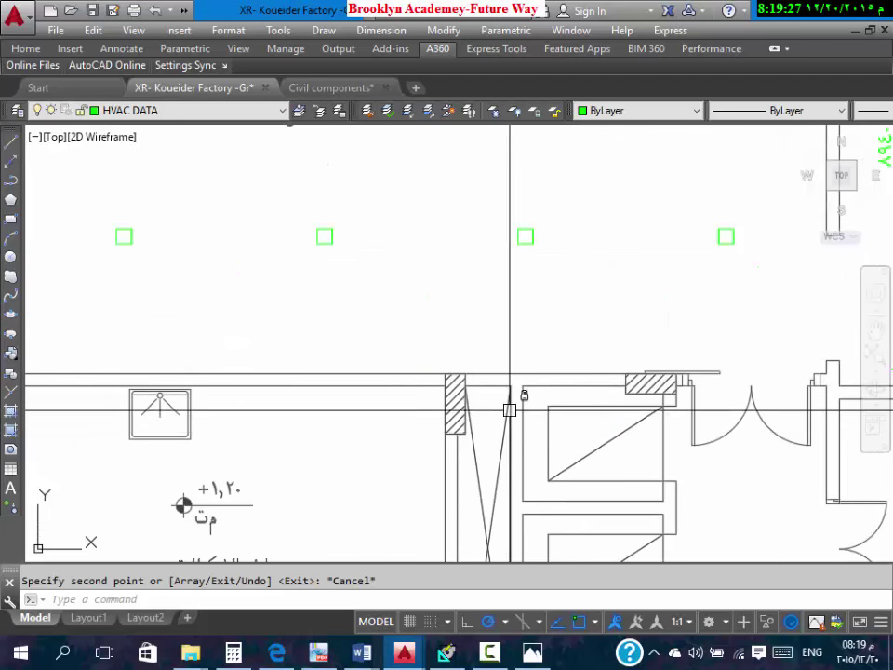
scroll(508, 398, "down", 5)
scroll(523, 395, "up", 3)
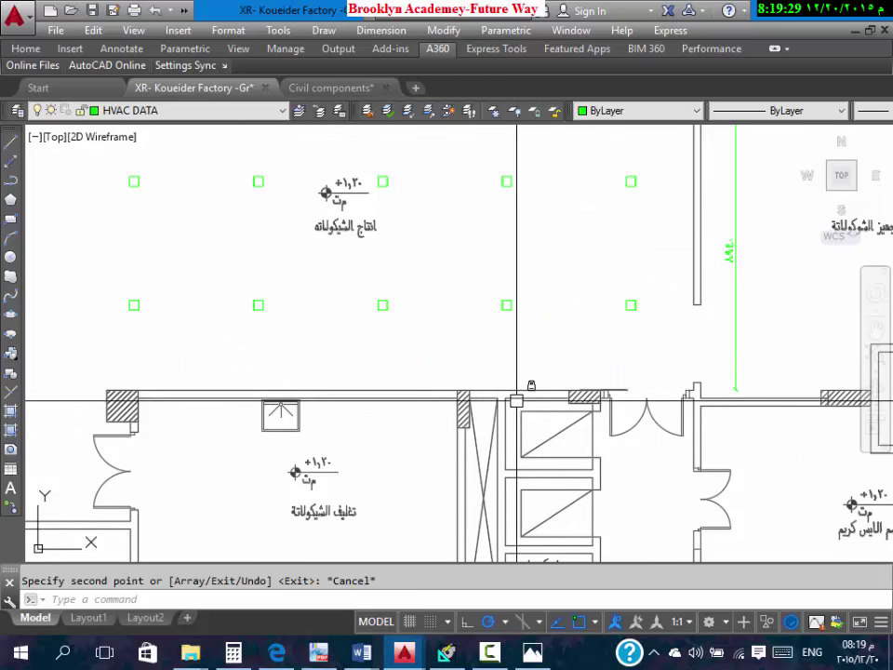
type("l")
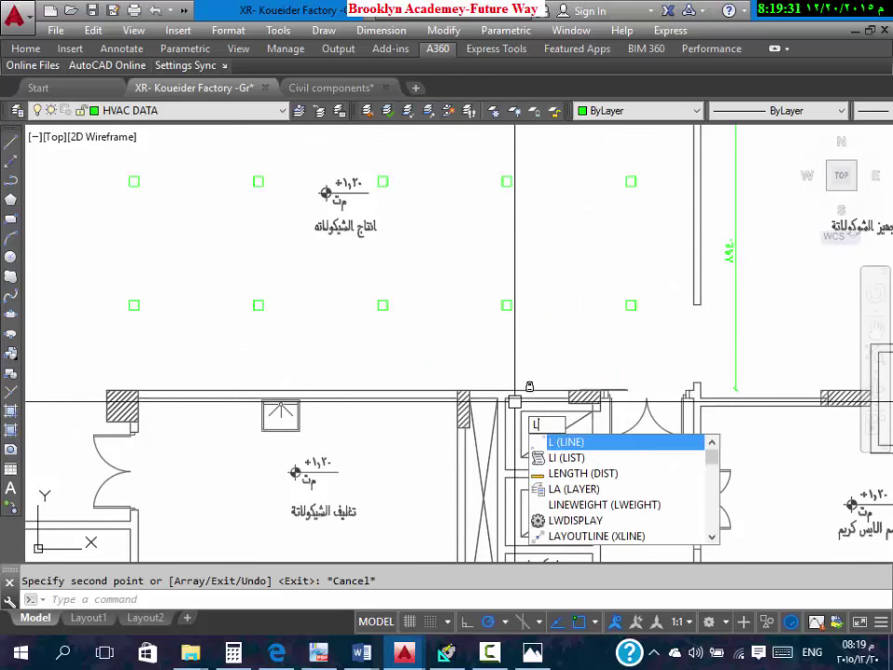
key("Return")
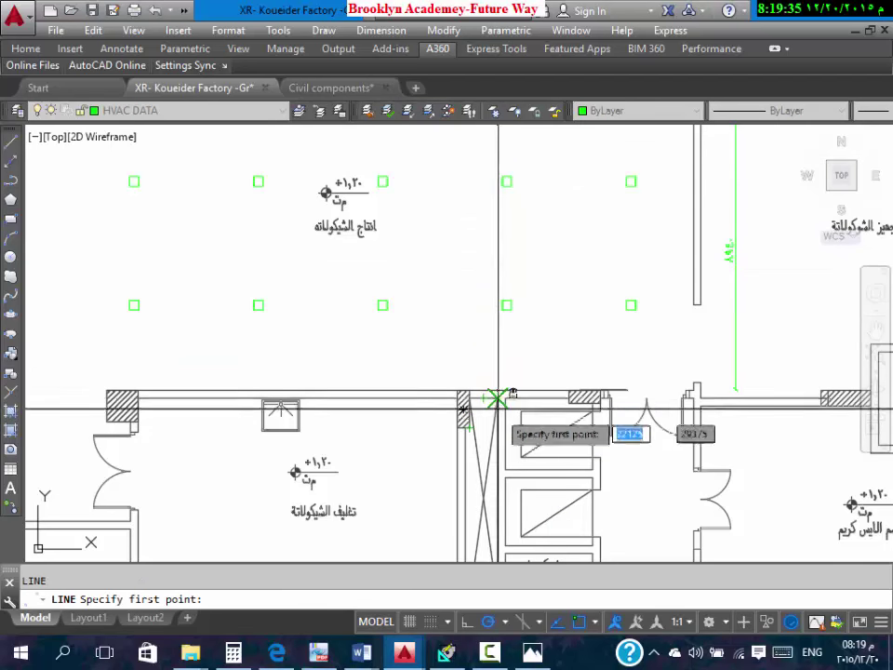
key("Escape")
Step: Draw a roughly square duct riser rectangle inside the crossed shaft, just below the hatched column
type("rec")
key("Return")
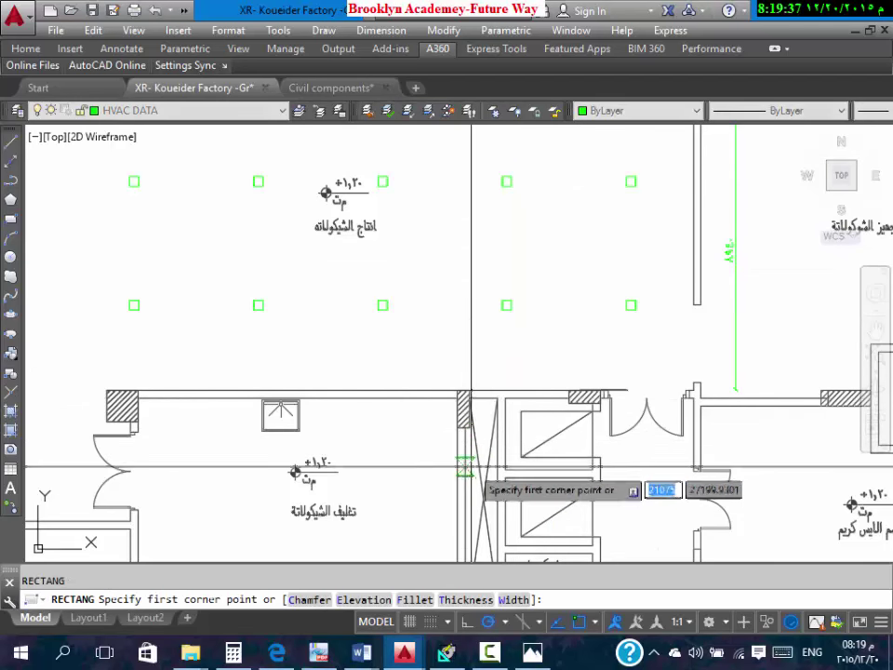
scroll(471, 471, "up", 4)
scroll(523, 388, "up", 2)
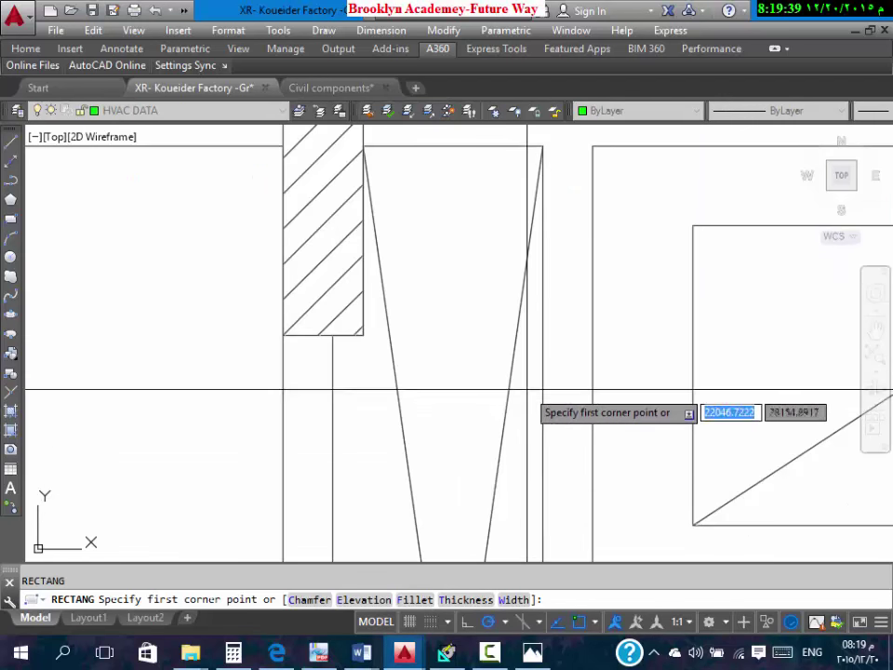
left_click(527, 391)
scroll(540, 432, "down", 3)
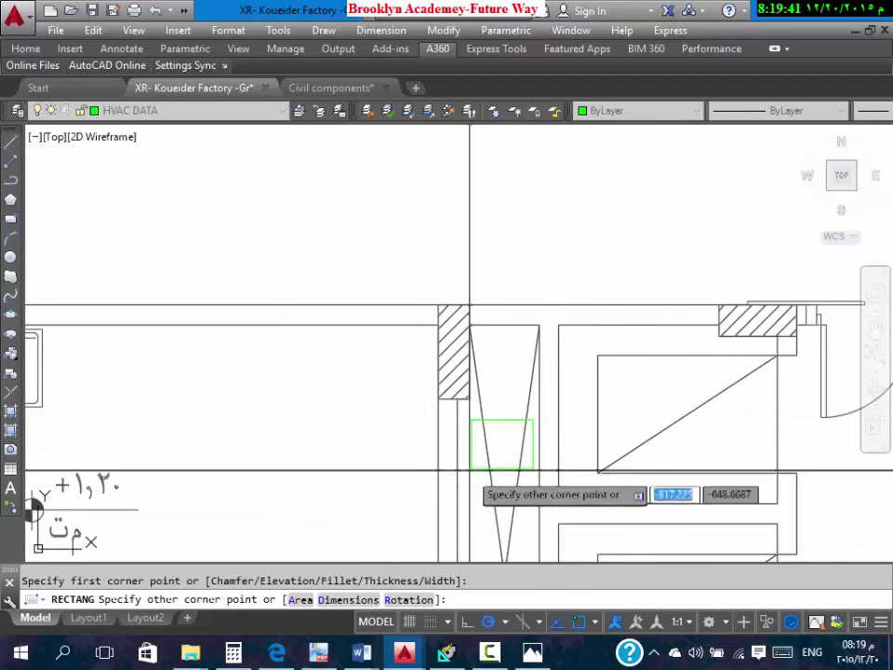
key("Escape")
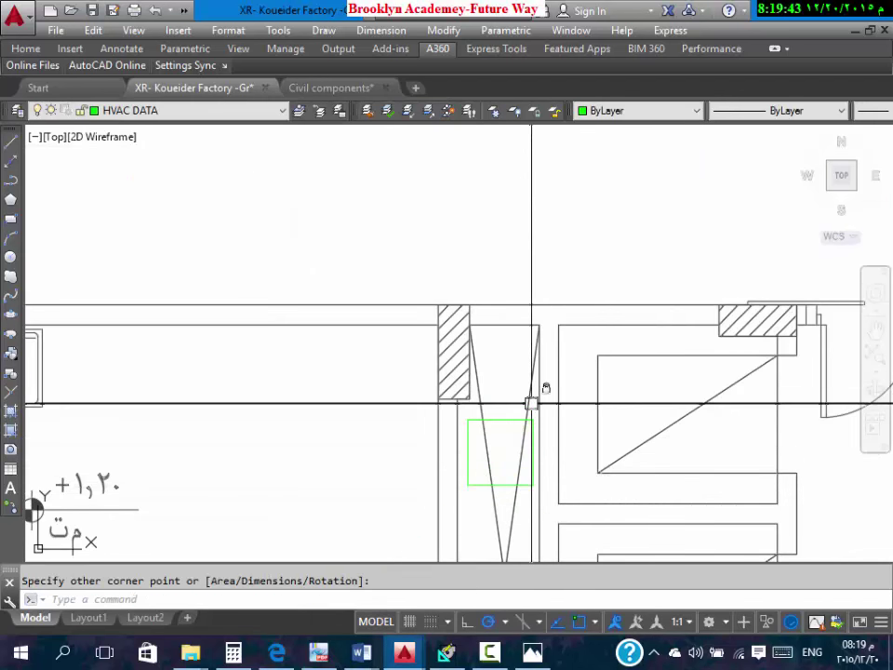
scroll(531, 421, "down", 3)
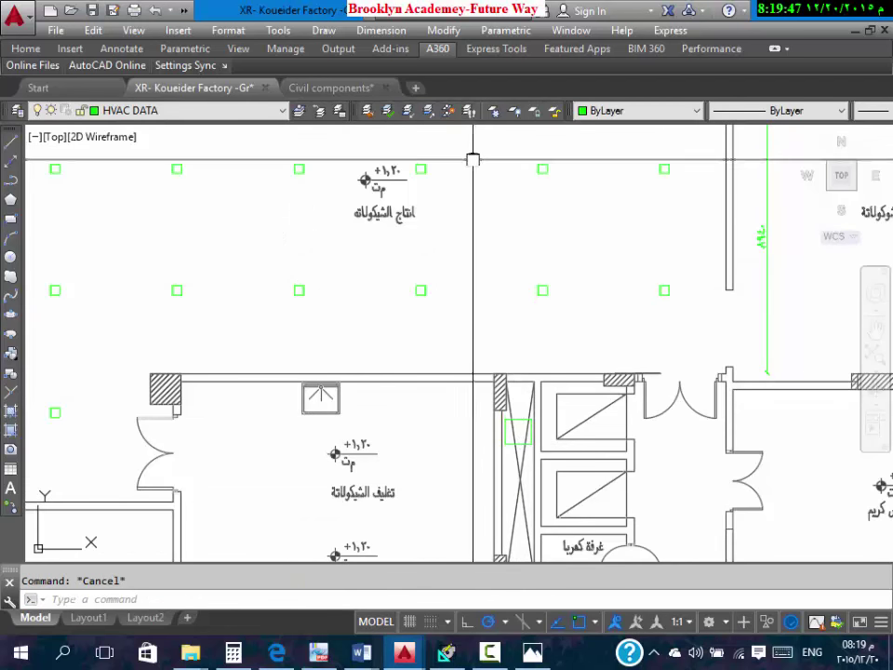
Step: Draw the main duct line from the shaft rectangle's center horizontally past the column and straight up across the hall beyond the upper neck row
type("l")
key("Return")
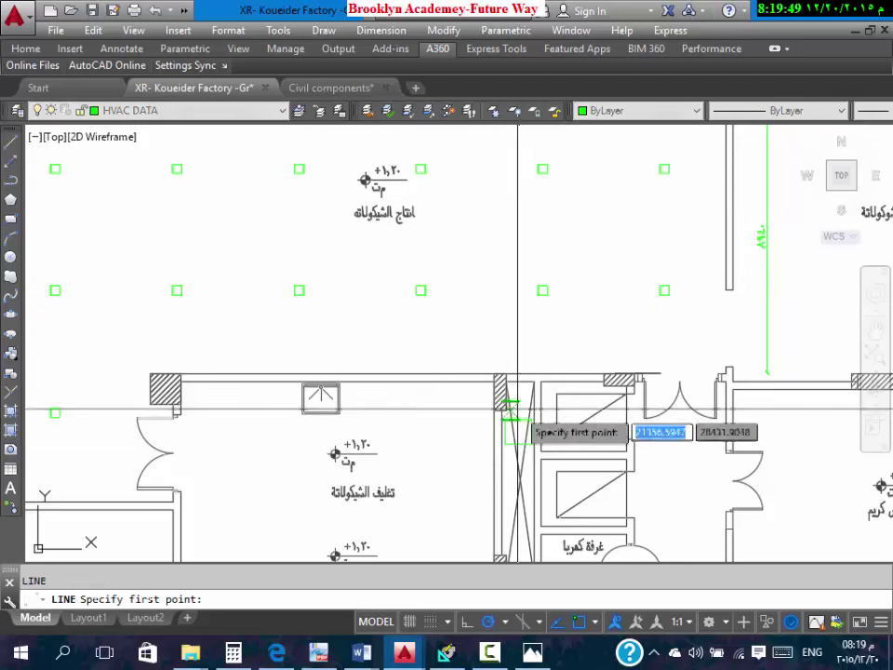
left_click(518, 432)
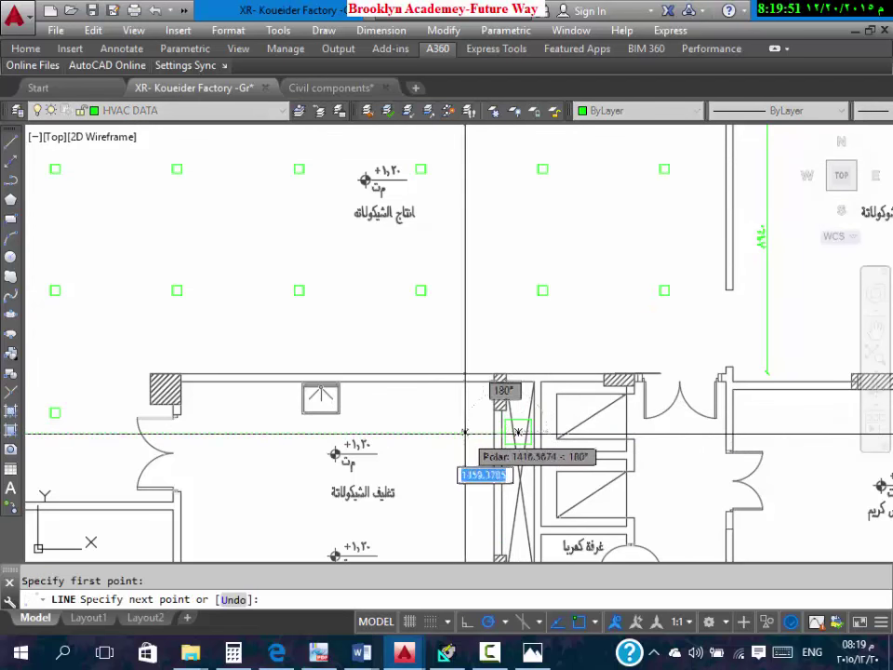
left_click(472, 431)
scroll(516, 377, "down", 4)
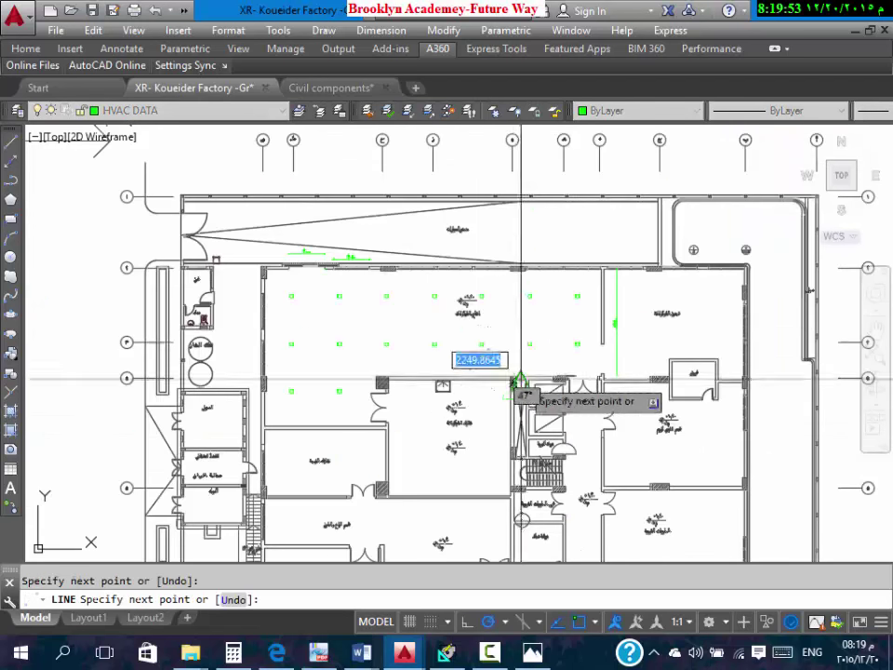
left_click(503, 291)
scroll(559, 349, "up", 2)
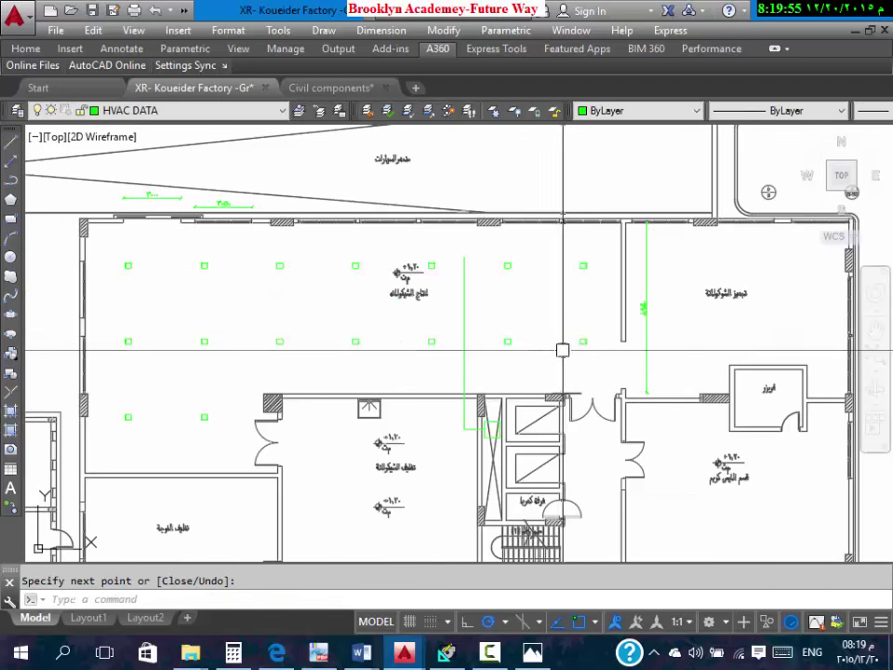
Step: Draw a horizontal branch line through the upper row of neck squares, from the one nearest the partition wall to the far end
scroll(541, 412, "up", 2)
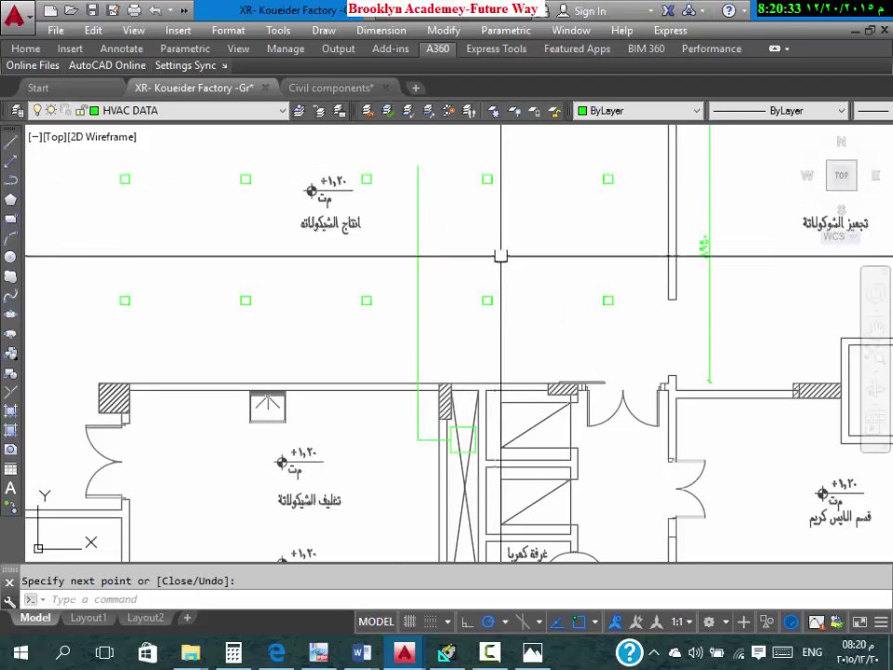
scroll(466, 237, "down", 4)
scroll(478, 239, "up", 5)
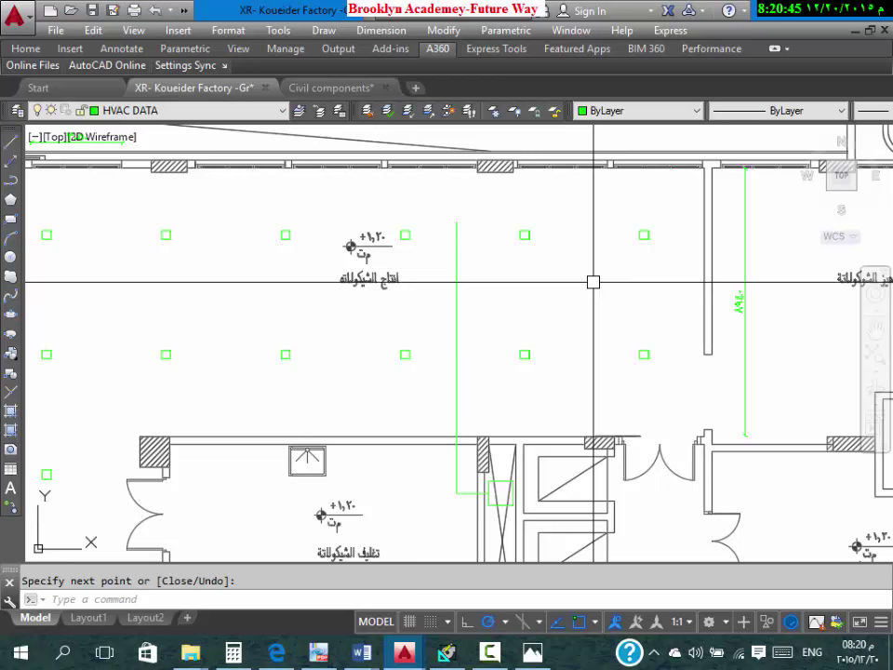
scroll(569, 315, "down", 4)
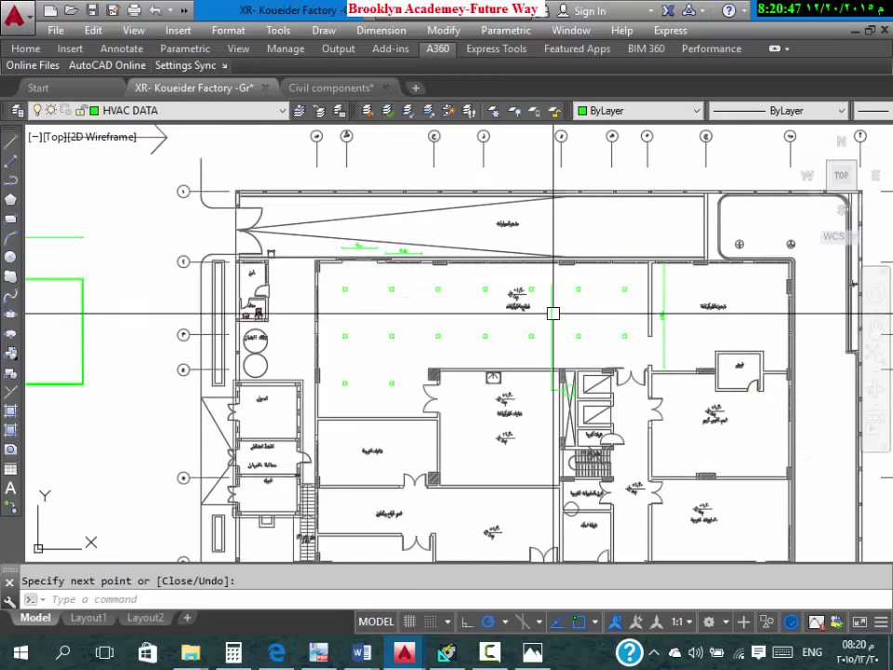
scroll(539, 294, "up", 4)
key("Return")
key("Return")
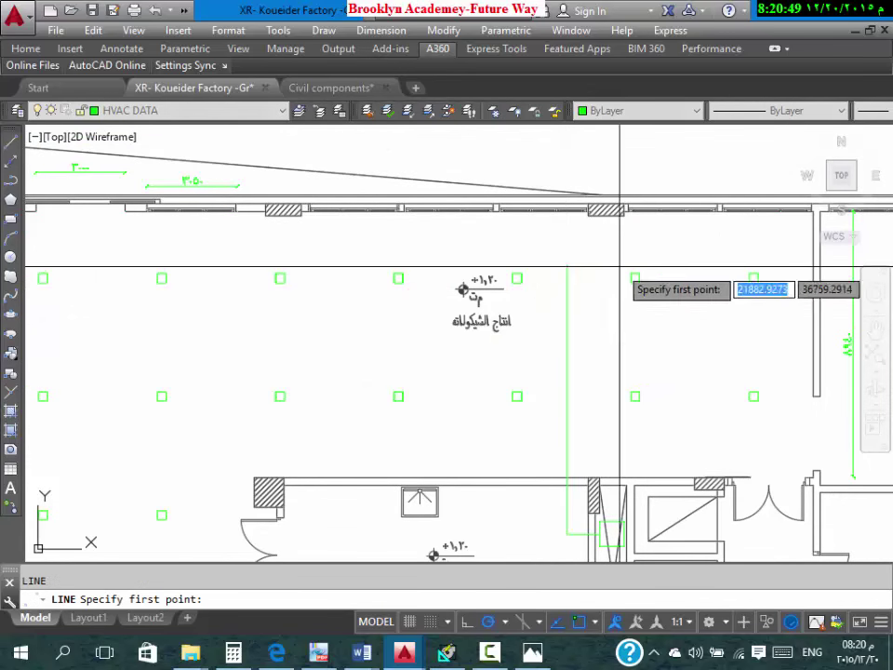
scroll(620, 265, "up", 6)
left_click(442, 320)
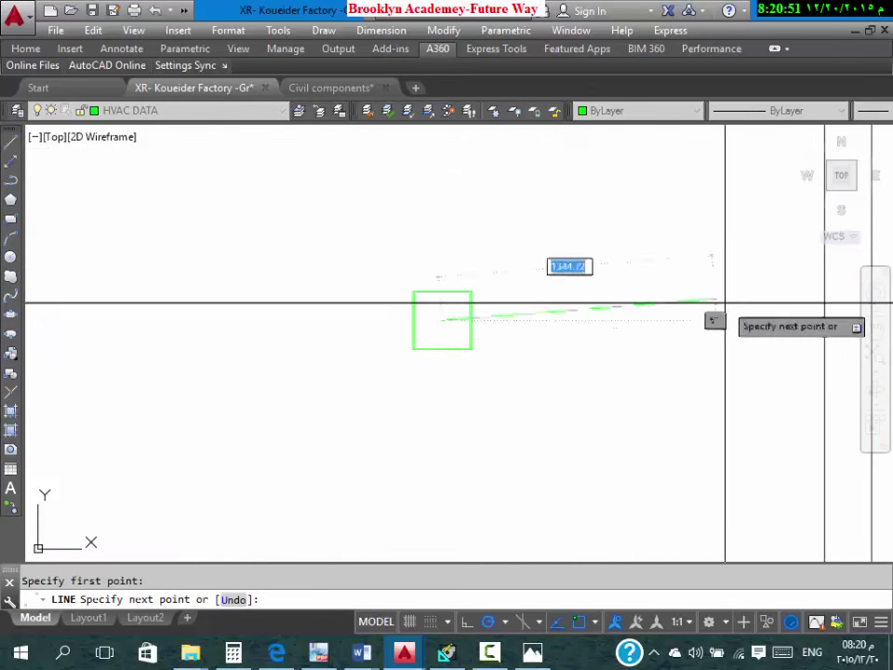
scroll(724, 307, "down", 6)
scroll(516, 369, "up", 6)
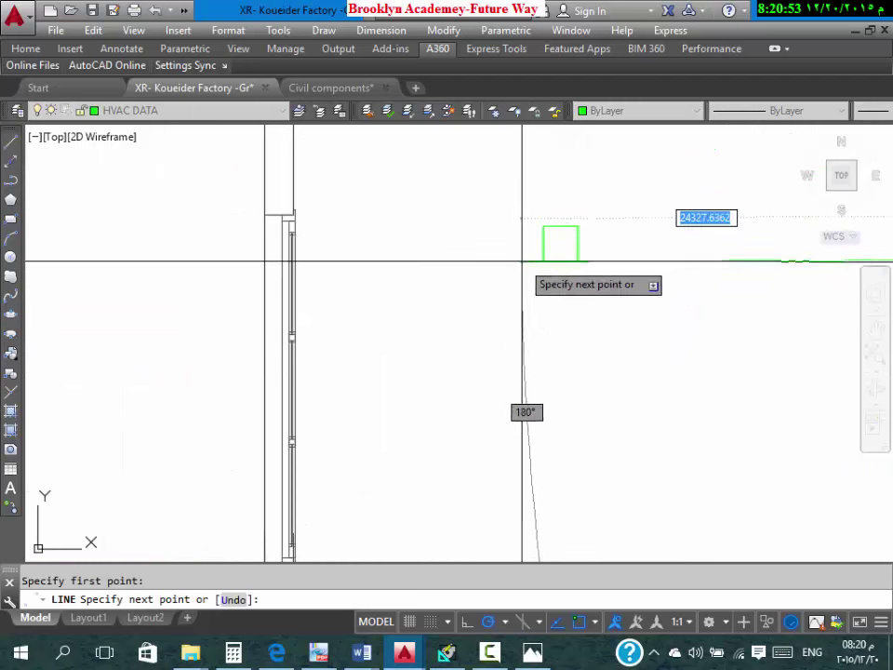
scroll(409, 270, "down", 5)
key("Return")
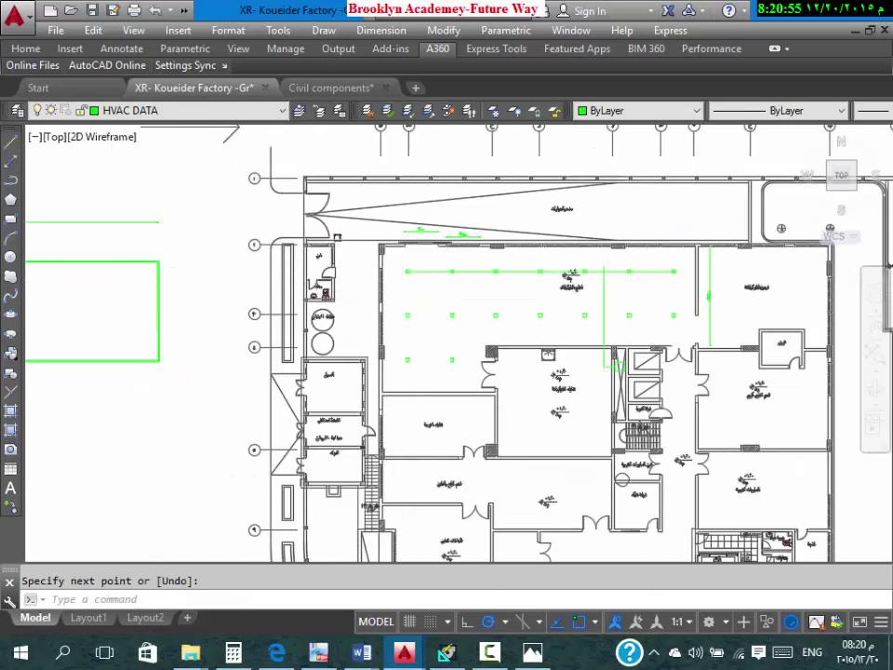
Step: Draw a horizontal branch line through the second row of neck squares, from the far end to the square nearest the partition wall
scroll(361, 311, "up", 6)
key("Return")
left_click(245, 305)
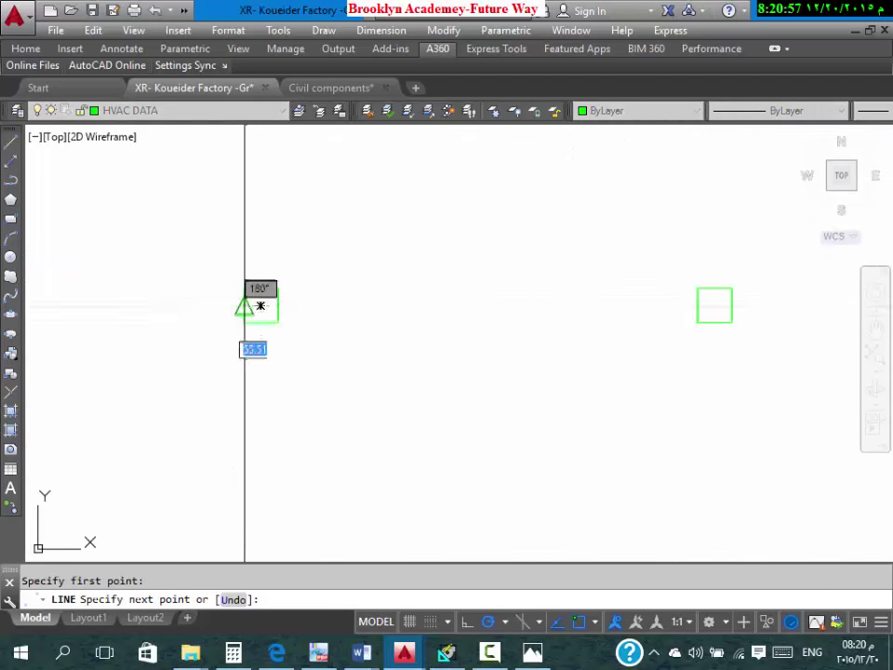
scroll(245, 305, "down", 5)
scroll(520, 377, "up", 5)
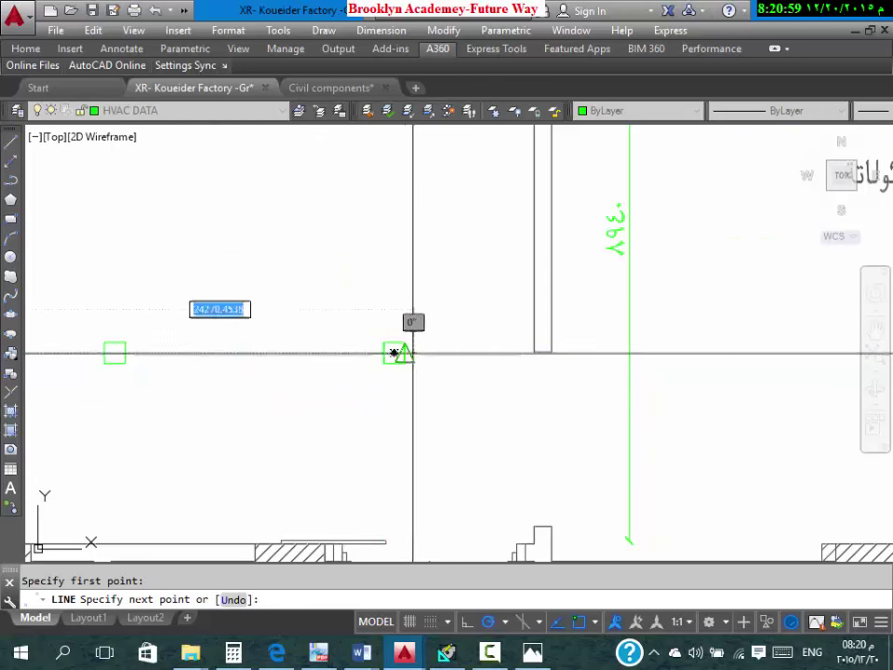
left_click(393, 352)
scroll(518, 375, "down", 5)
key("Return")
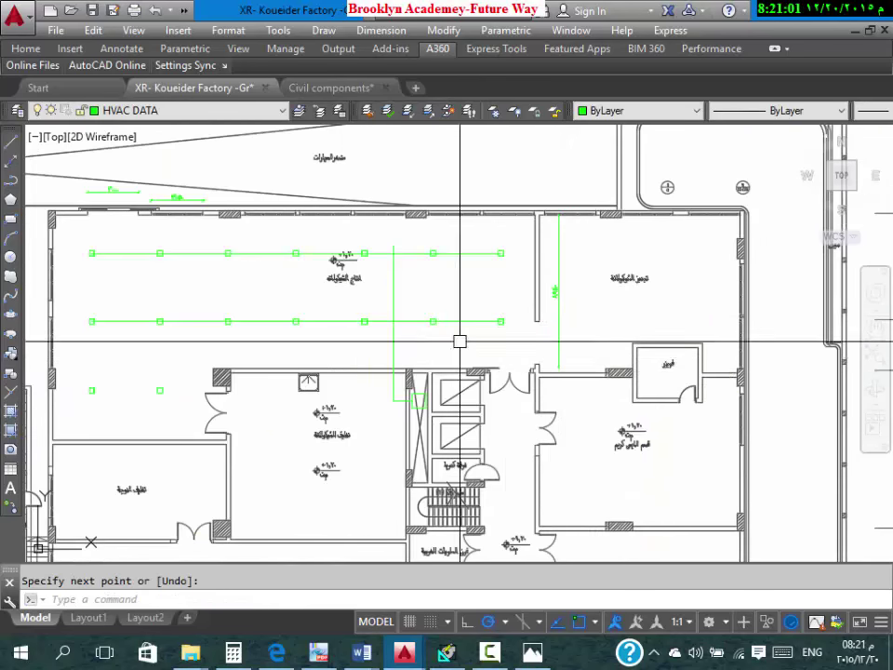
Step: Draw a vertical line about 4060 long down from the second-row branch, between the two far-end columns, to the two-square row
scroll(267, 335, "down", 2)
scroll(266, 362, "up", 7)
key("Return")
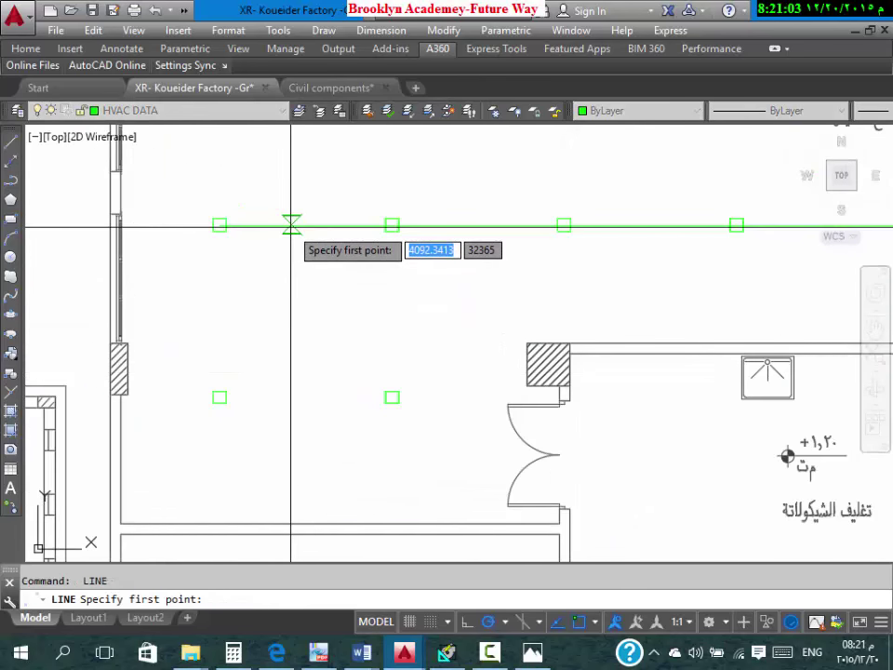
left_click(298, 224)
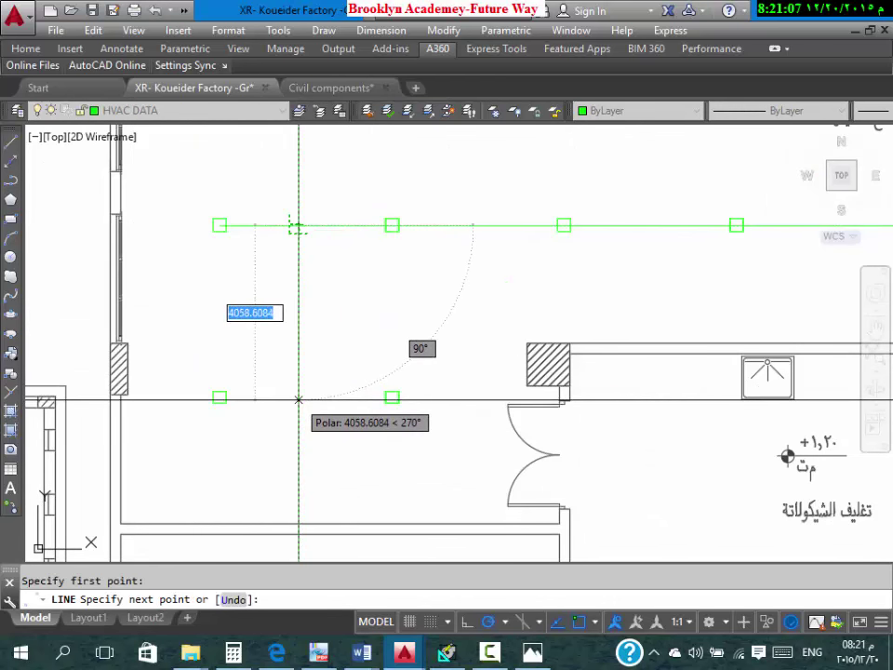
left_click(298, 401)
key("Return")
Step: Draw a horizontal branch line joining the centers of the two neck squares in the lowest row
scroll(401, 407, "up", 6)
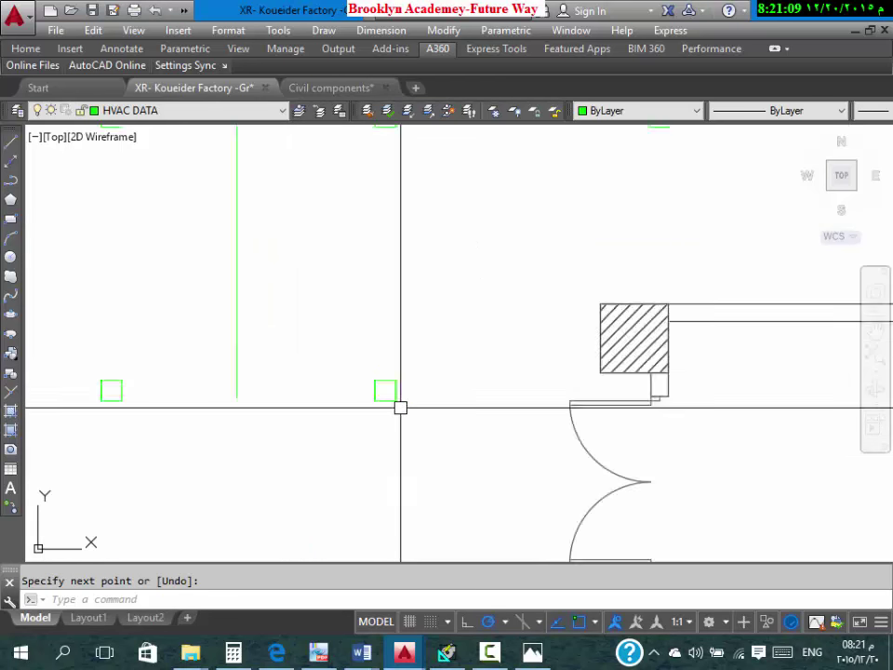
key("Return")
left_click(351, 371)
scroll(558, 428, "up", 6)
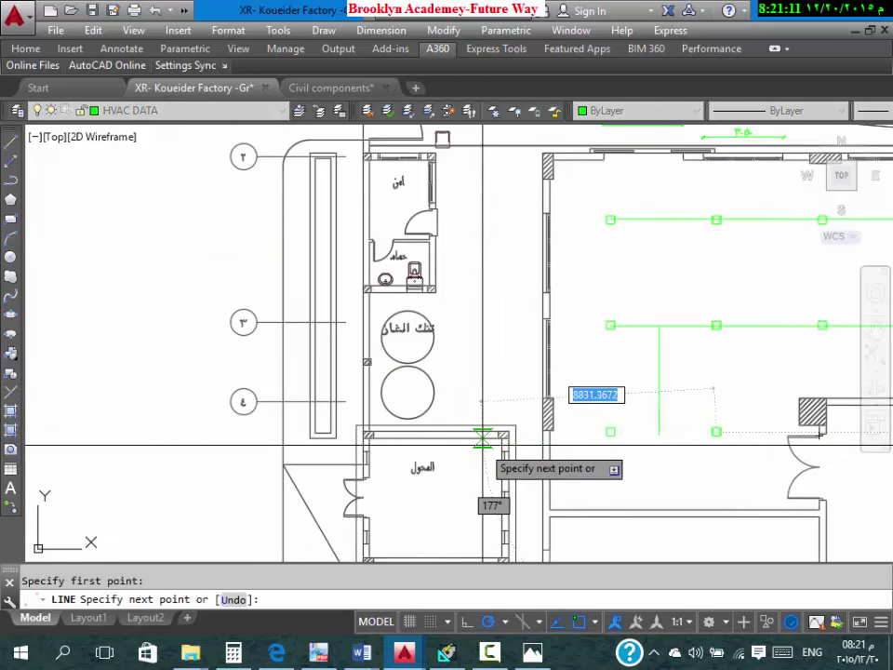
scroll(414, 428, "down", 6)
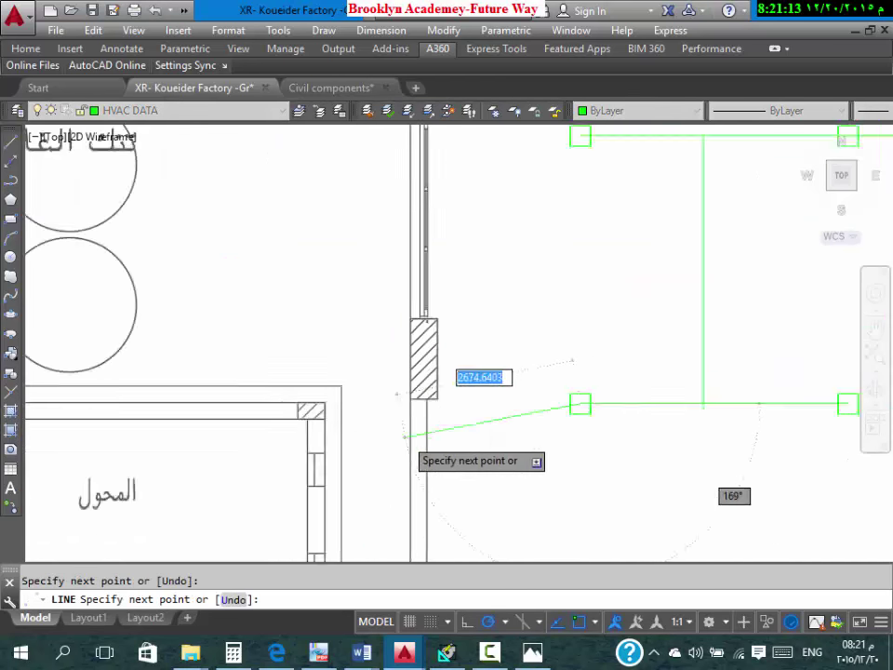
key("Escape")
Step: Examine the duct routing in the chocolate production hall, from the shaft riser to the branch lines and the lowest two-square row
scroll(519, 320, "up", 3)
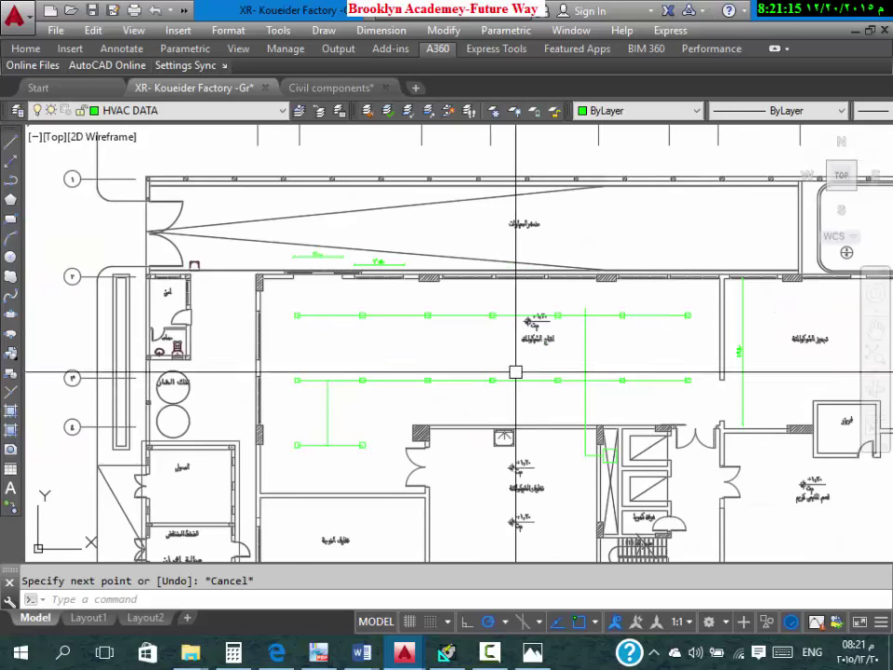
scroll(811, 363, "down", 5)
scroll(651, 345, "down", 4)
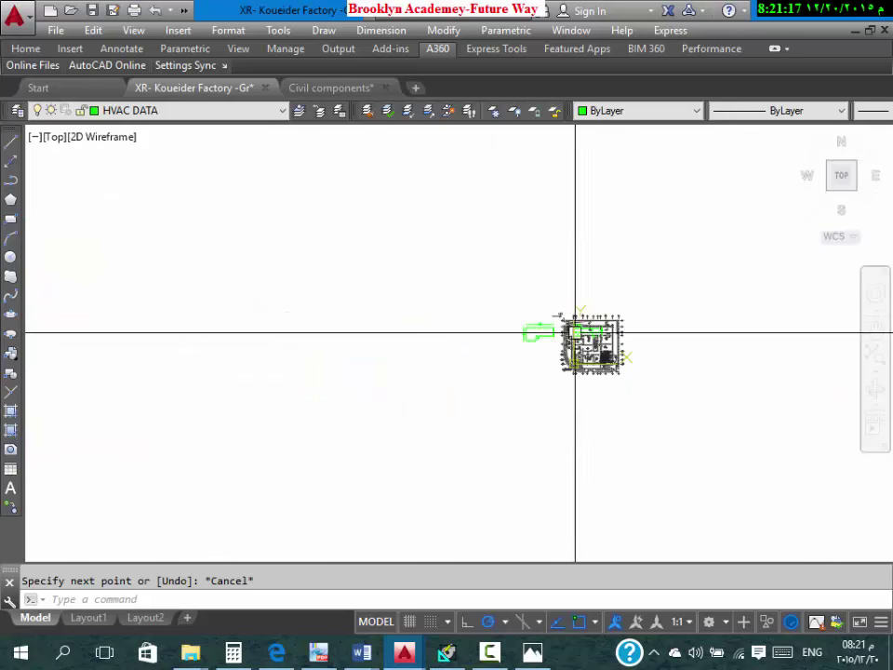
scroll(594, 325, "up", 6)
scroll(594, 312, "down", 2)
scroll(595, 312, "up", 2)
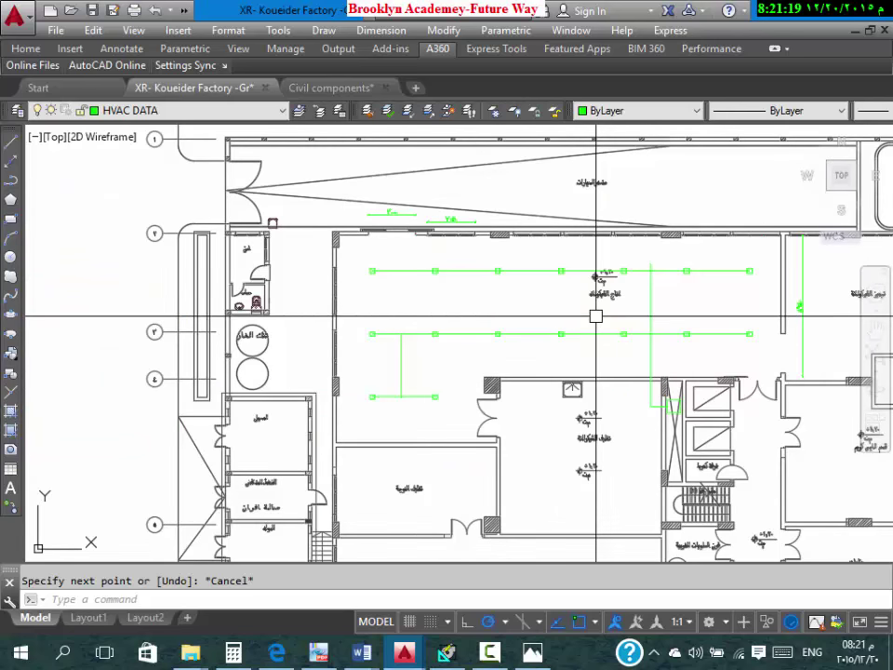
scroll(595, 319, "up", 1)
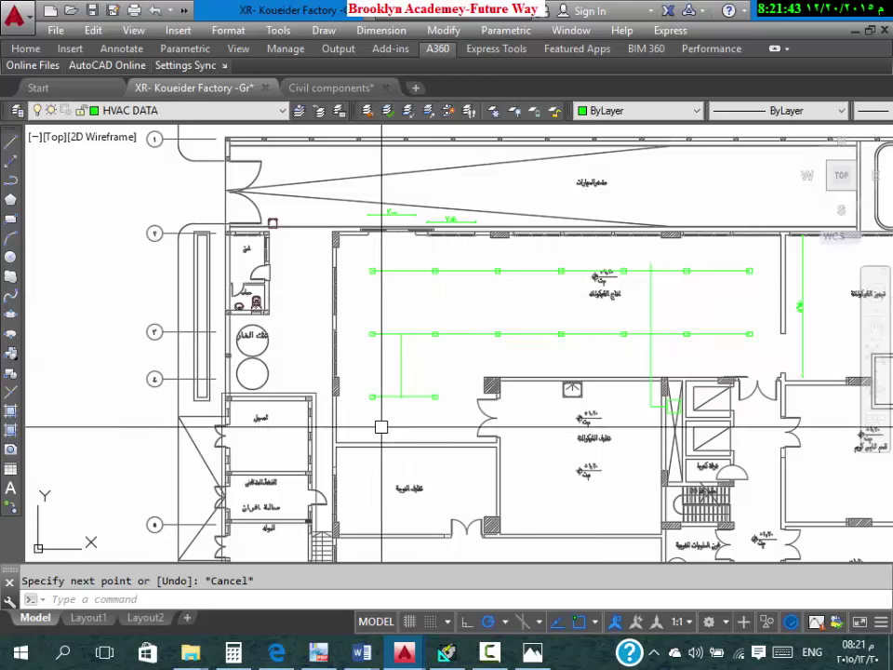
scroll(392, 381, "up", 4)
scroll(392, 380, "up", 4)
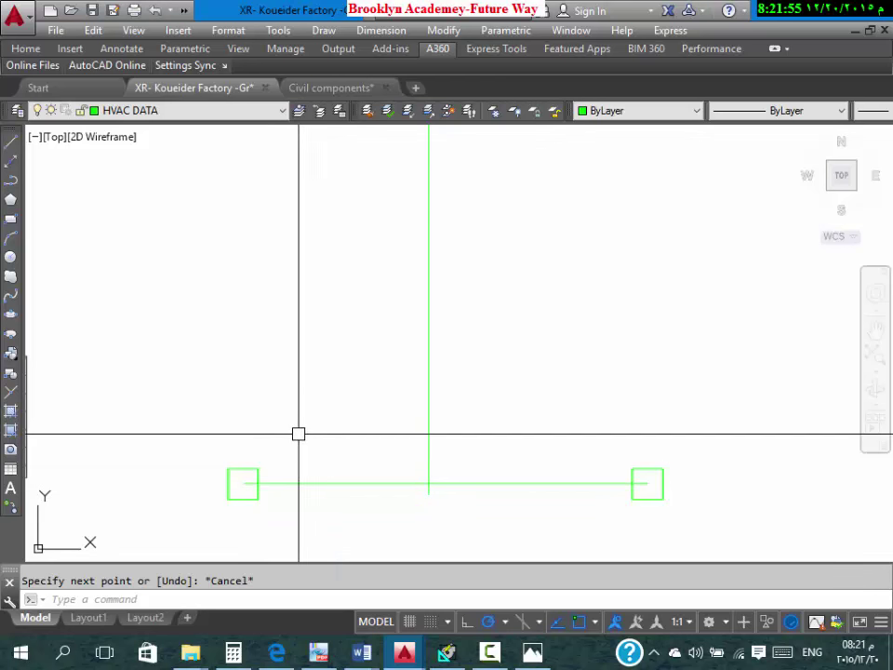
scroll(429, 424, "down", 5)
scroll(422, 409, "up", 3)
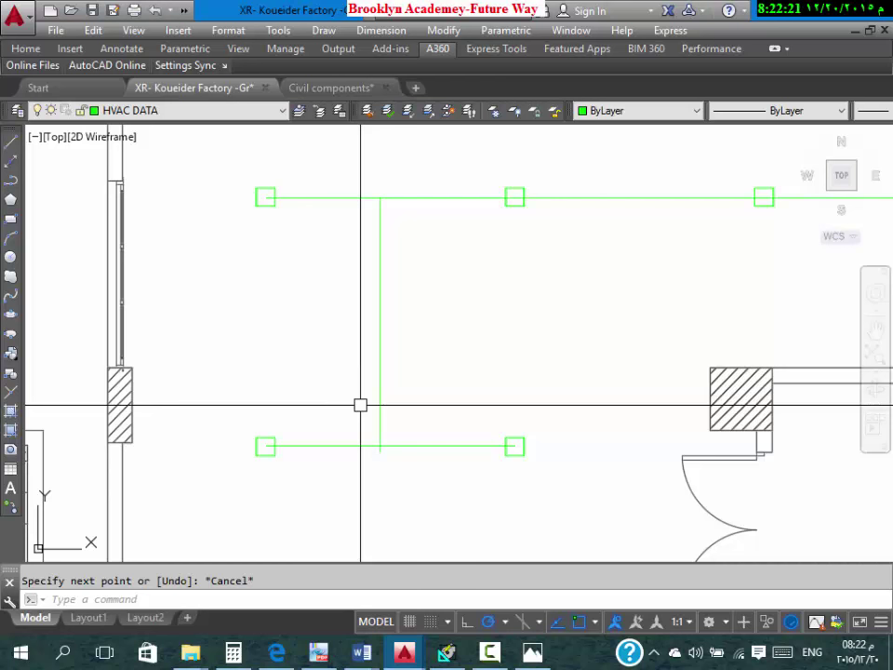
scroll(375, 353, "down", 5)
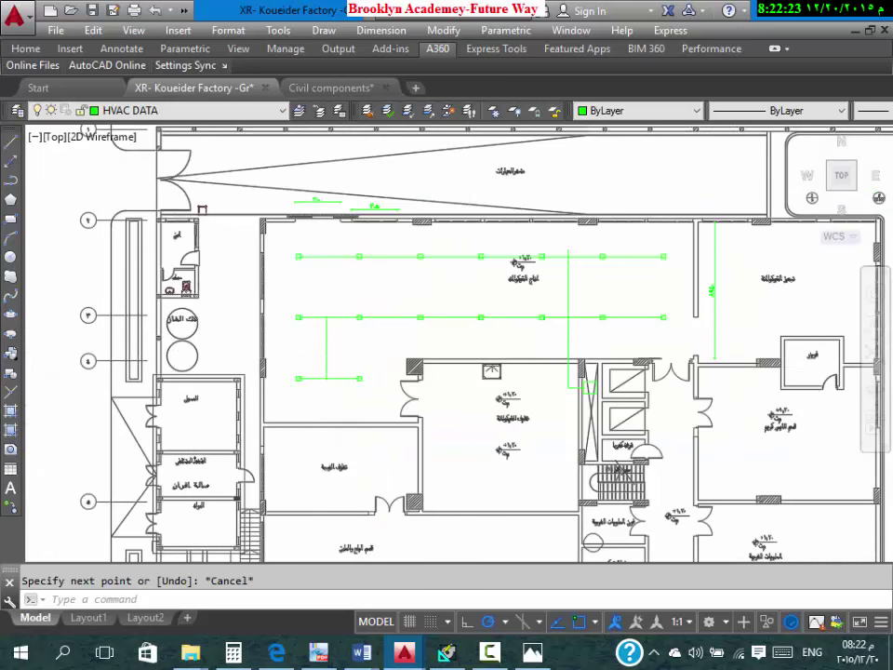
scroll(468, 327, "up", 2)
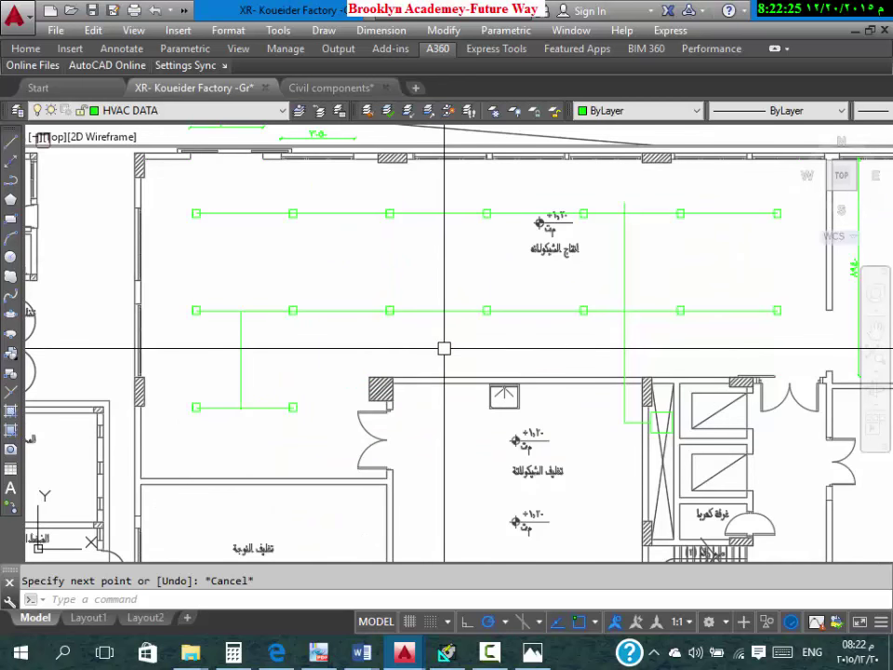
Step: Open the drawing 7-MP-103-Ground Floor Plan- Part (1,2) HVAC from the Sheraton project's HVAC folder
mouse_move(190, 656)
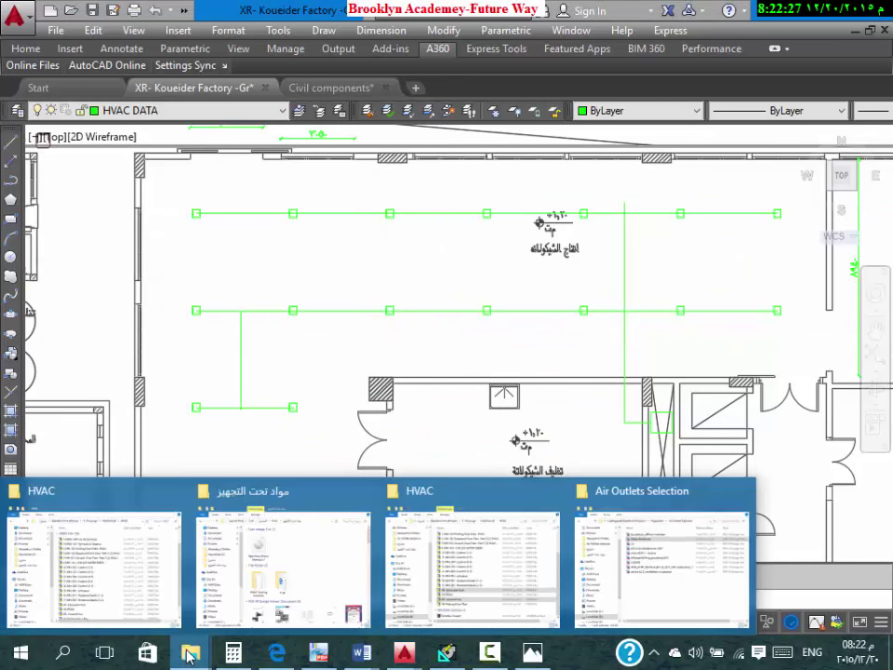
left_click(437, 549)
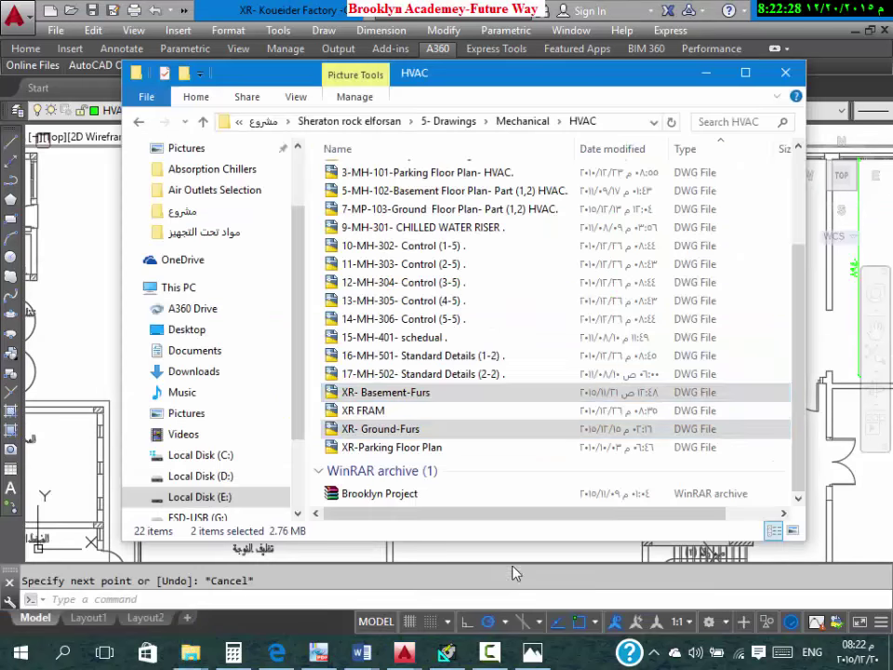
left_click(527, 210)
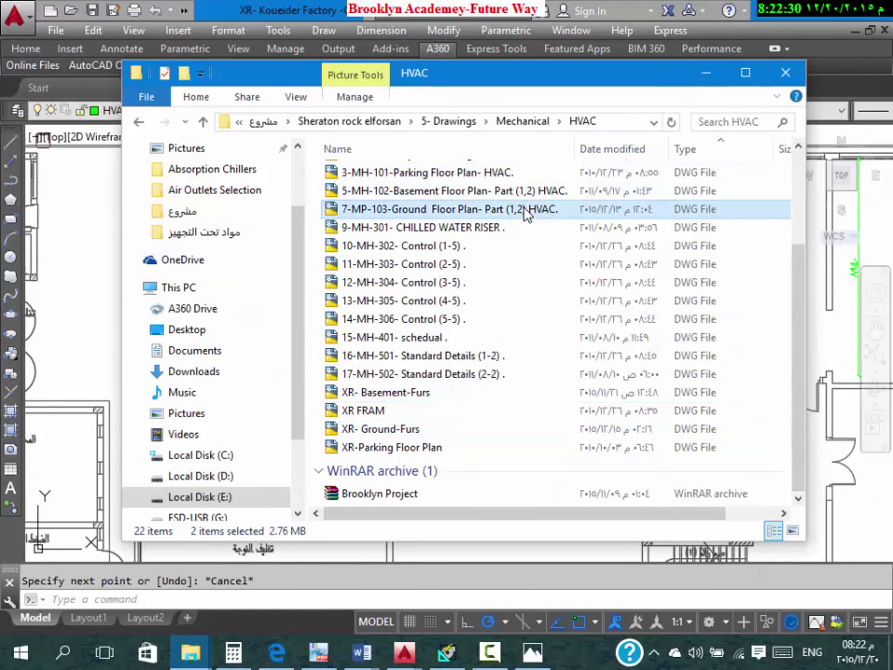
double_click(498, 210)
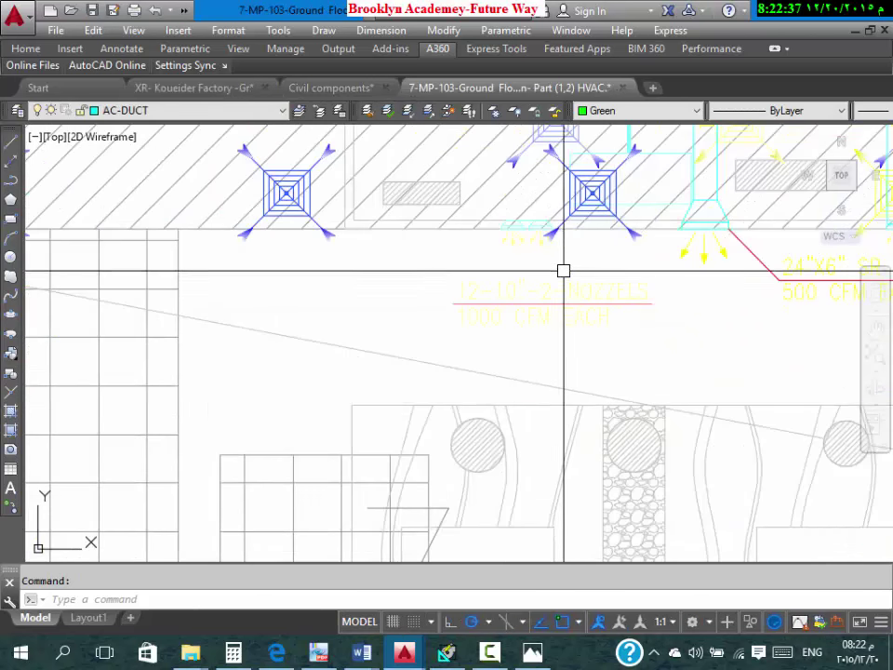
Step: Try to explode the reference that contains the 12-10"-2-NOZZELS label below the corridor diffusers
left_click(583, 299)
key("Escape")
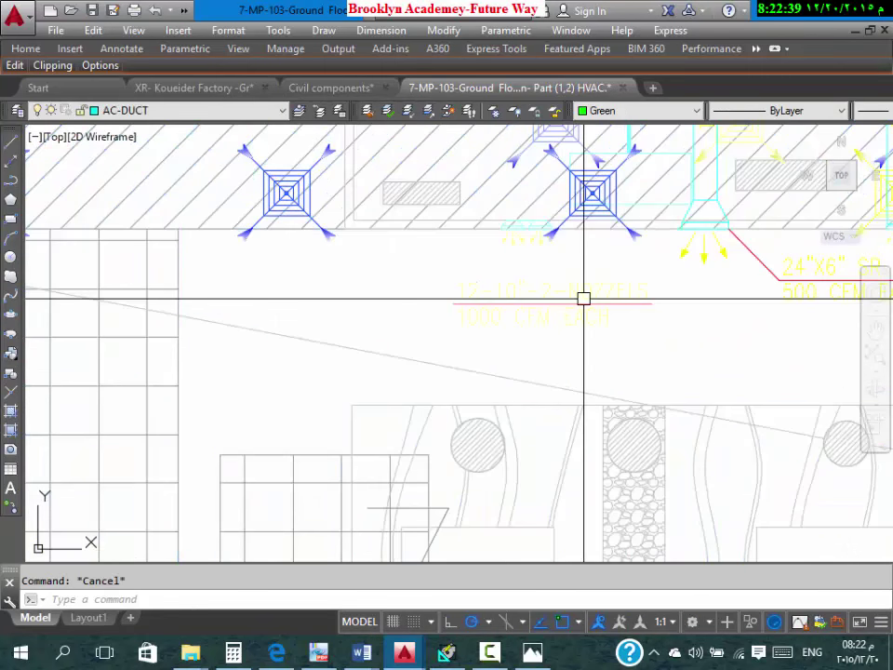
scroll(584, 298, "down", 4)
scroll(592, 314, "up", 3)
left_click(587, 326)
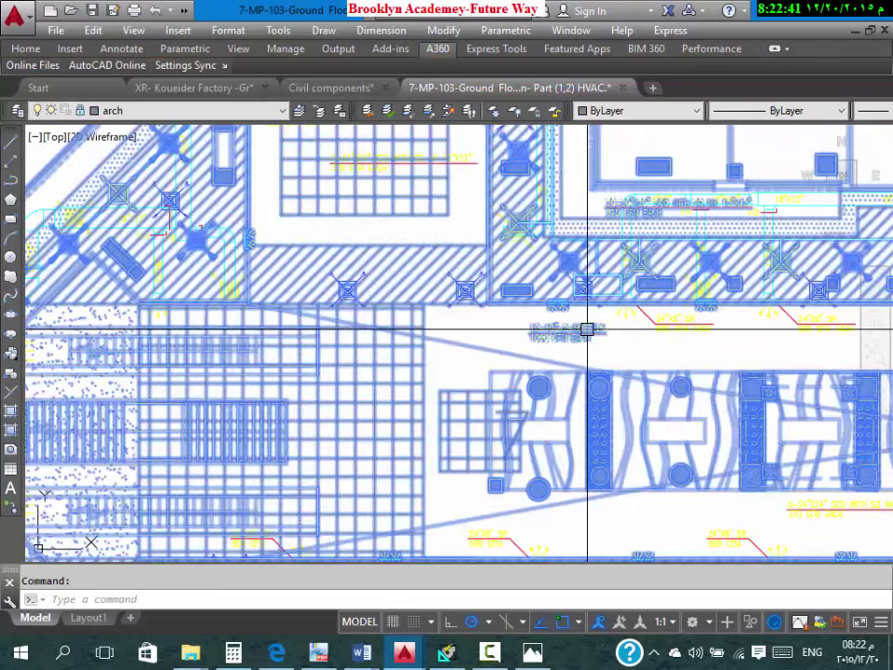
type("x")
key("Return")
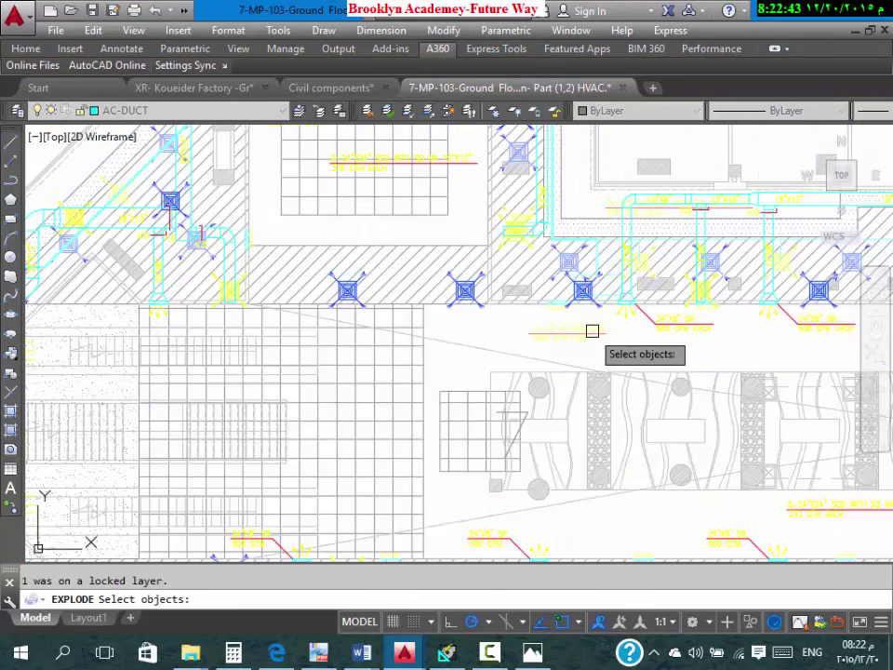
key("Return")
scroll(586, 328, "up", 5)
left_click(574, 323)
key("Escape")
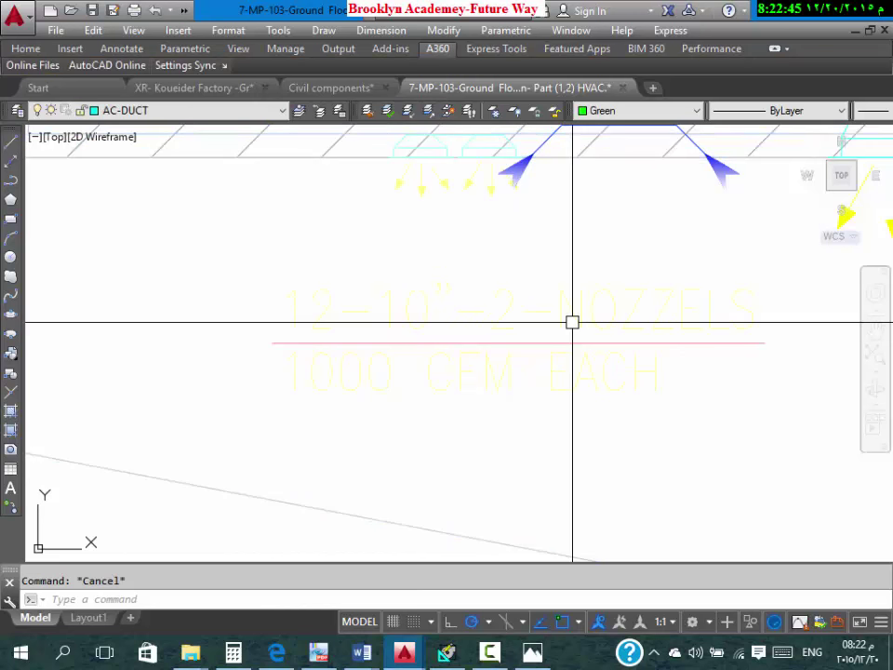
key("Return")
left_click(573, 323)
left_click(592, 285)
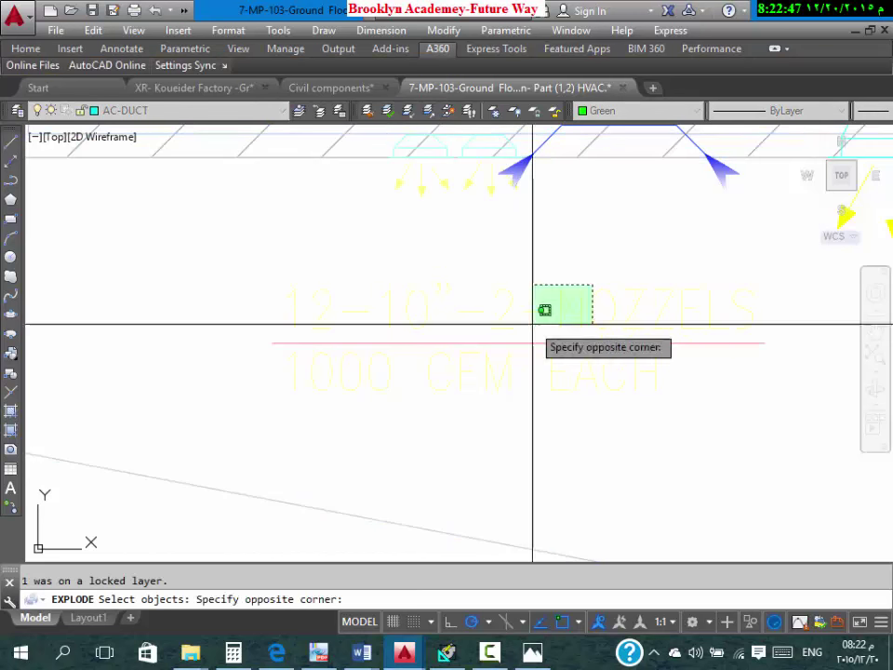
left_click(436, 377)
key("Escape")
Step: Try to copy the 12-10"-2-NOZZELS label with a base point and paste it into the Koueider Factory ground floor drawing
scroll(520, 333, "down", 7)
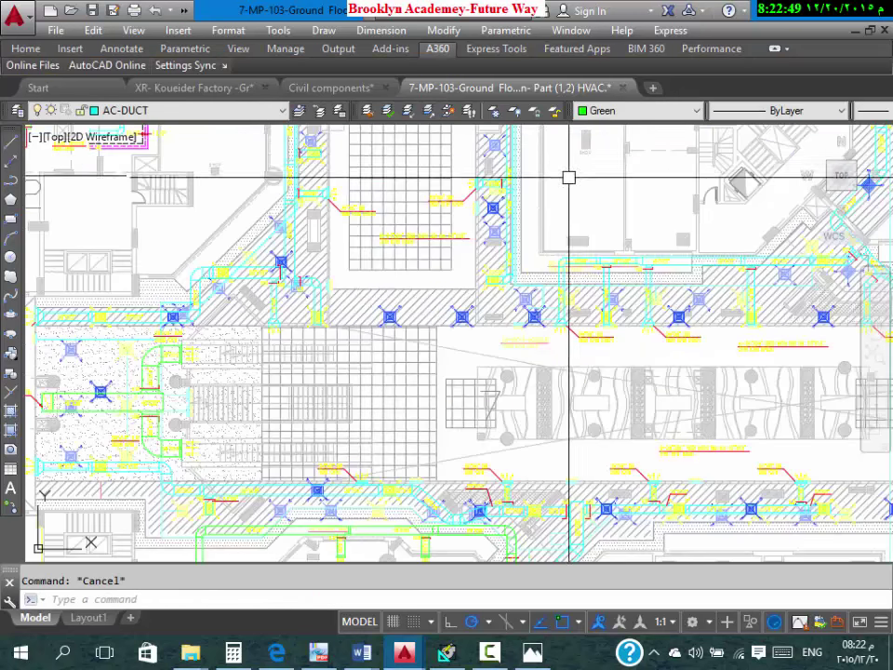
left_click(485, 236)
key("Escape")
scroll(452, 236, "up", 5)
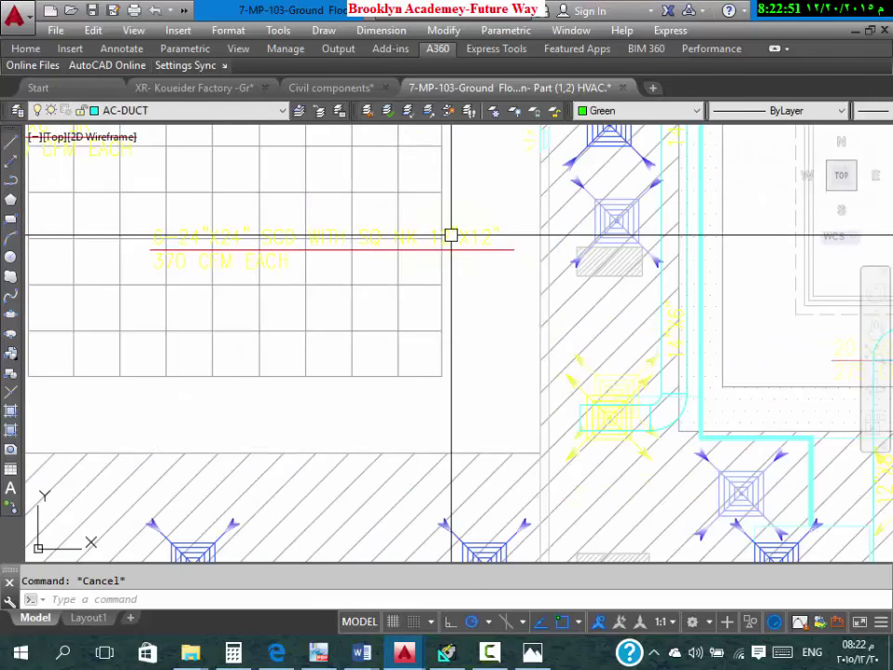
key("ctrl+shift+c")
scroll(712, 397, "down", 4)
scroll(564, 445, "up", 4)
left_click(493, 467)
left_click(520, 452)
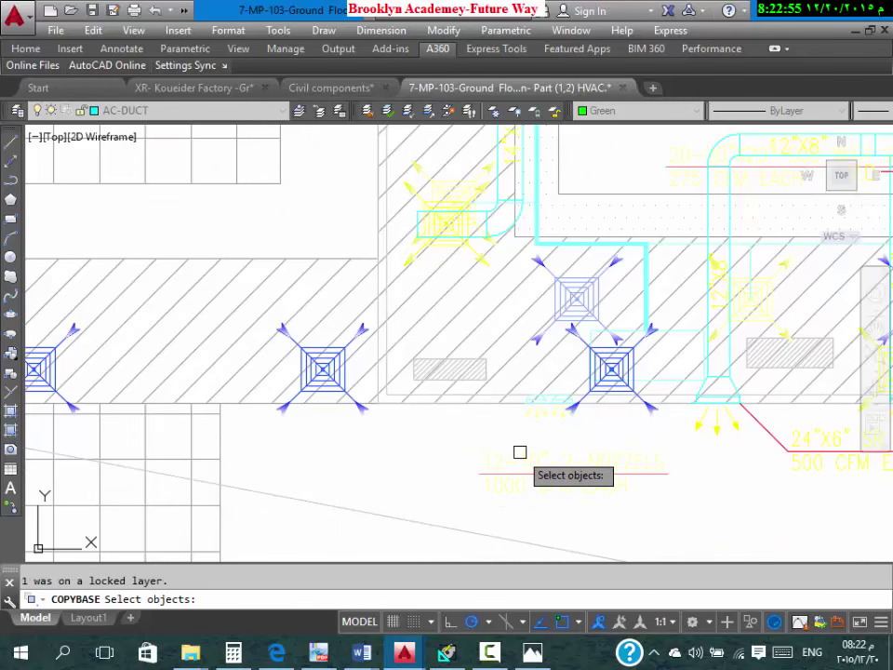
left_click(224, 91)
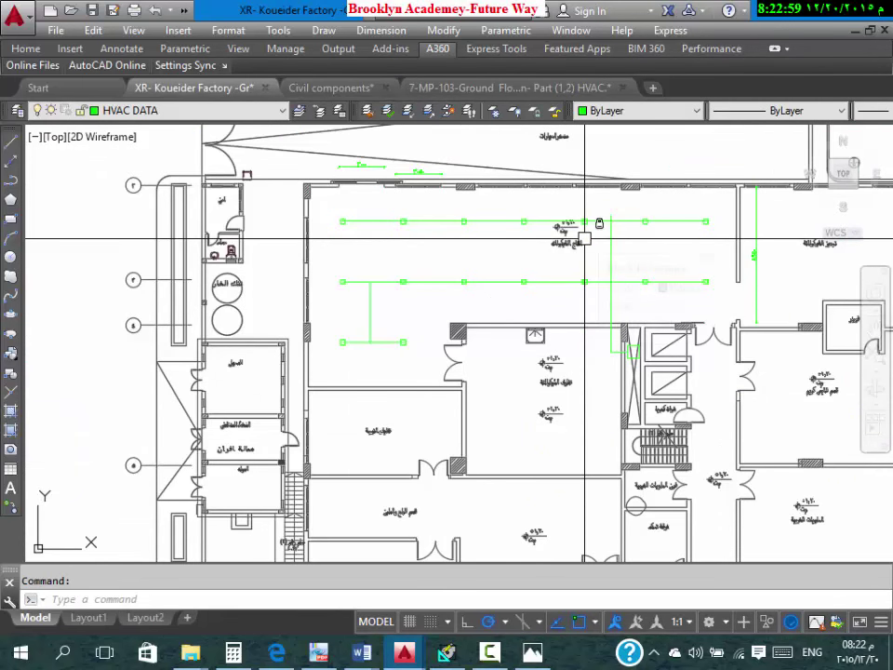
key("ctrl+v")
scroll(600, 244, "up", 6)
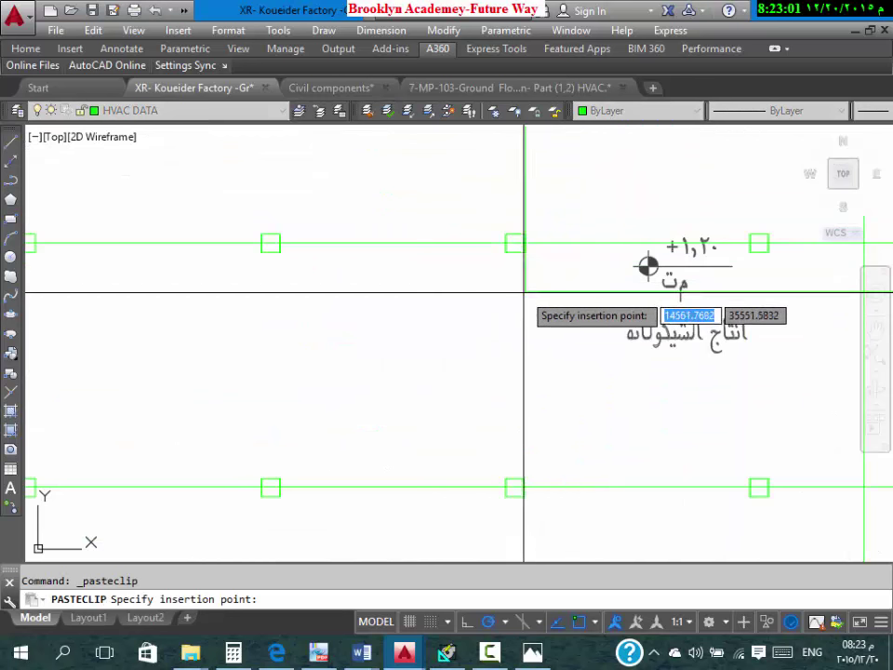
scroll(576, 300, "down", 2)
key("Escape")
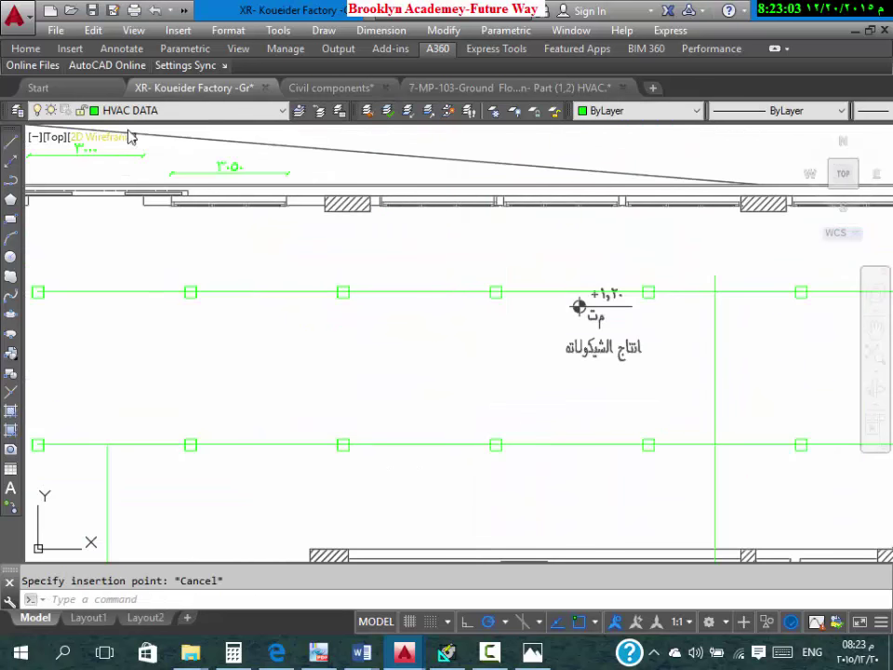
Step: In the reference HVAC drawing, check the layer of the 24"X24" SCD WITH SQ NK 12"X12" diffuser label text
left_click(486, 89)
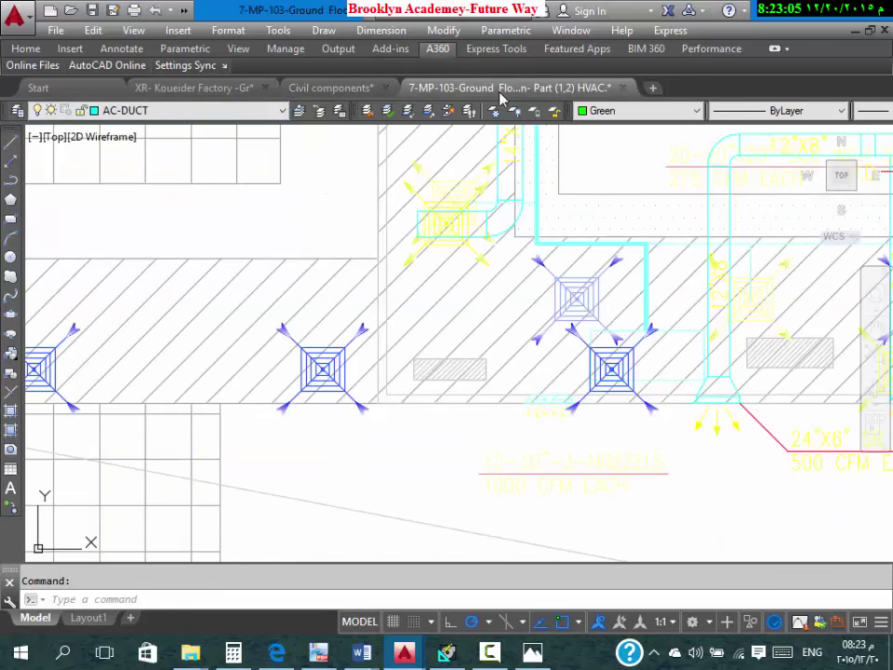
left_click(385, 414)
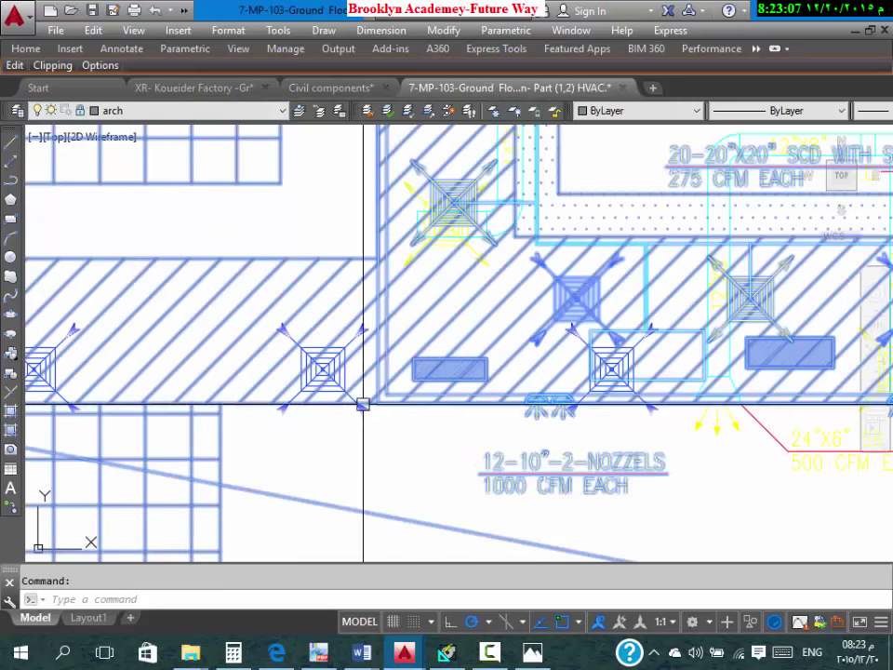
key("Escape")
scroll(391, 317, "down", 3)
scroll(375, 277, "up", 4)
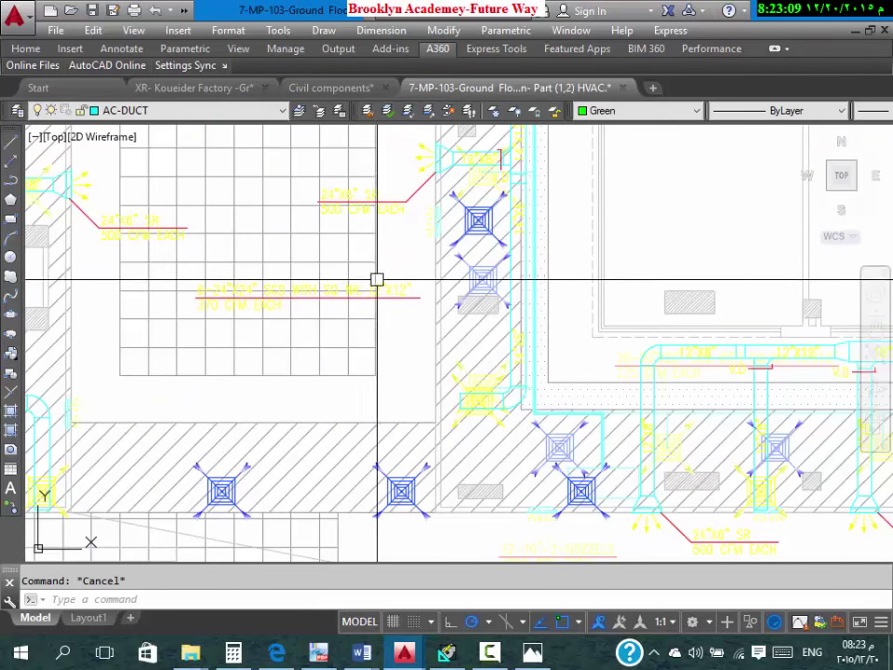
left_click(387, 287)
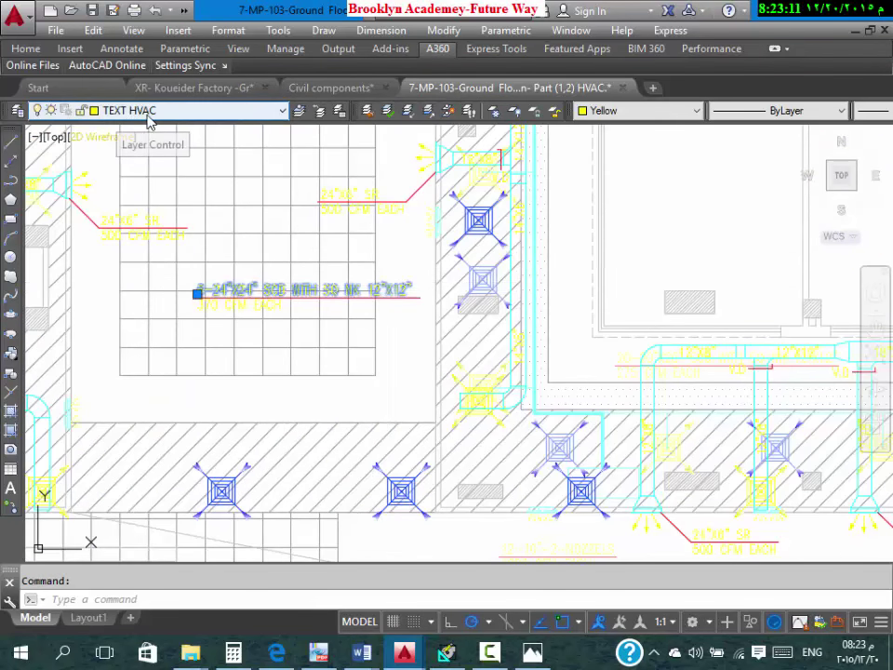
Step: Unlock the E-TEXT layer in the Koueider Factory ground floor drawing
left_click(203, 88)
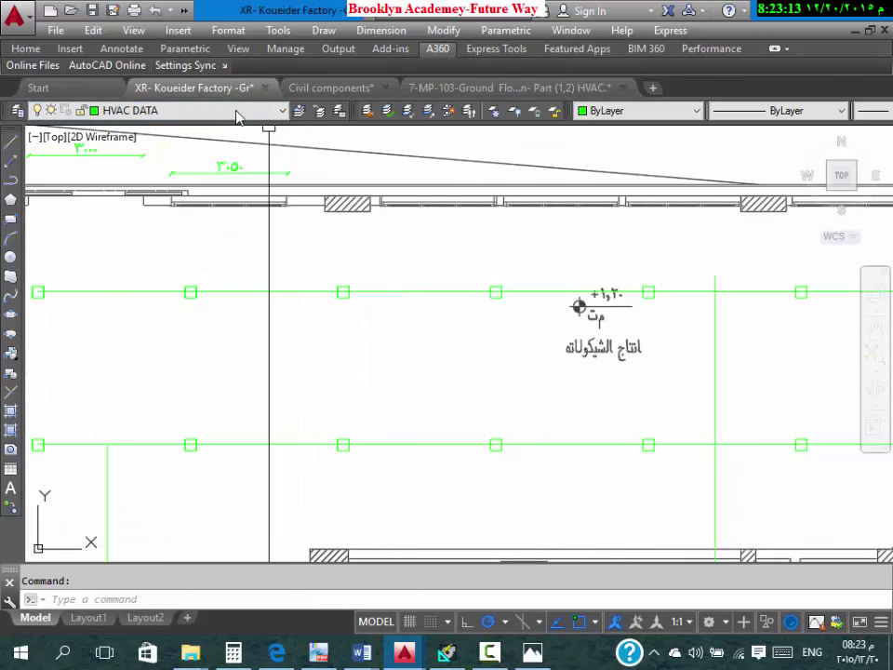
left_click(231, 112)
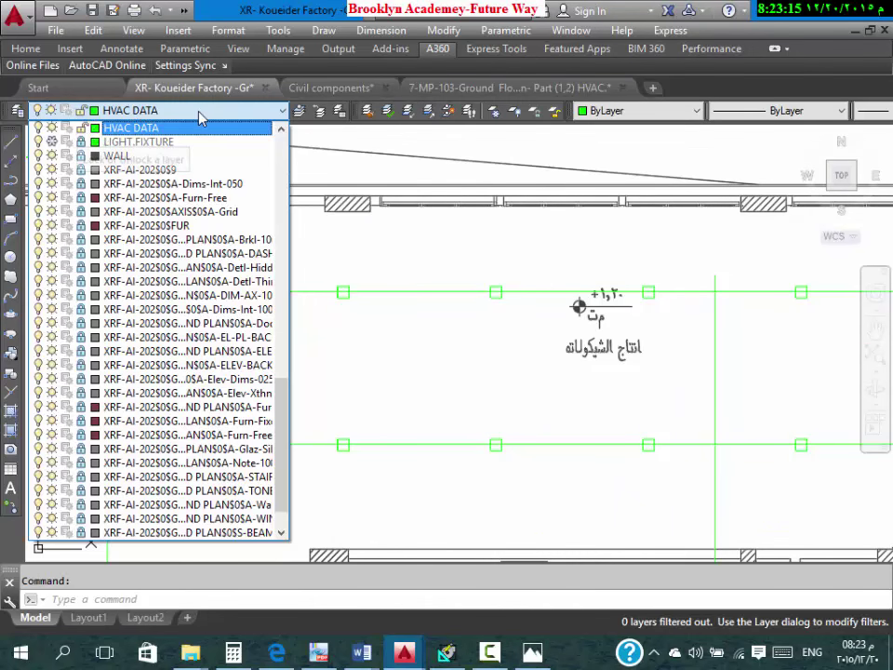
left_click(200, 112)
left_click(19, 112)
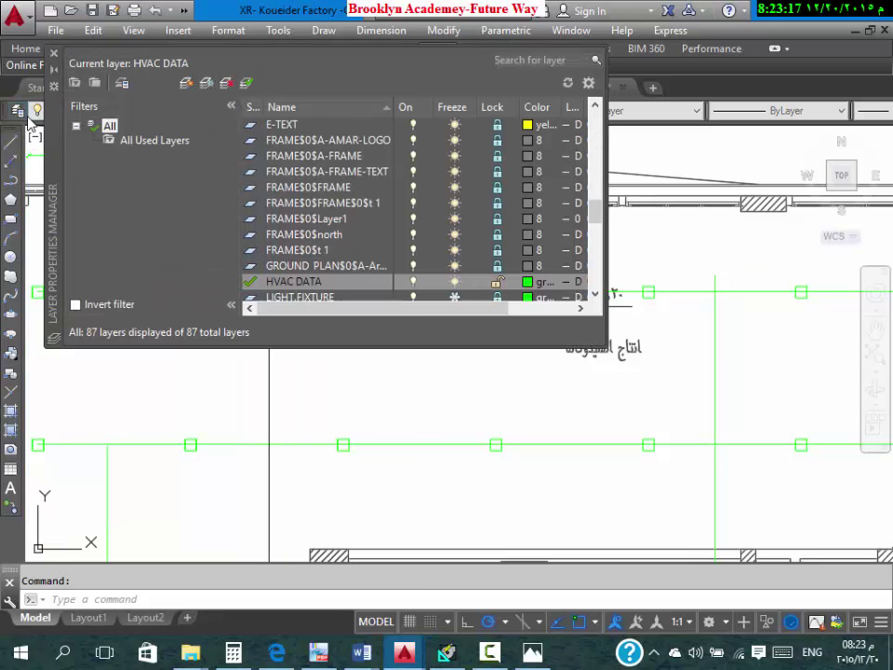
left_click(316, 156)
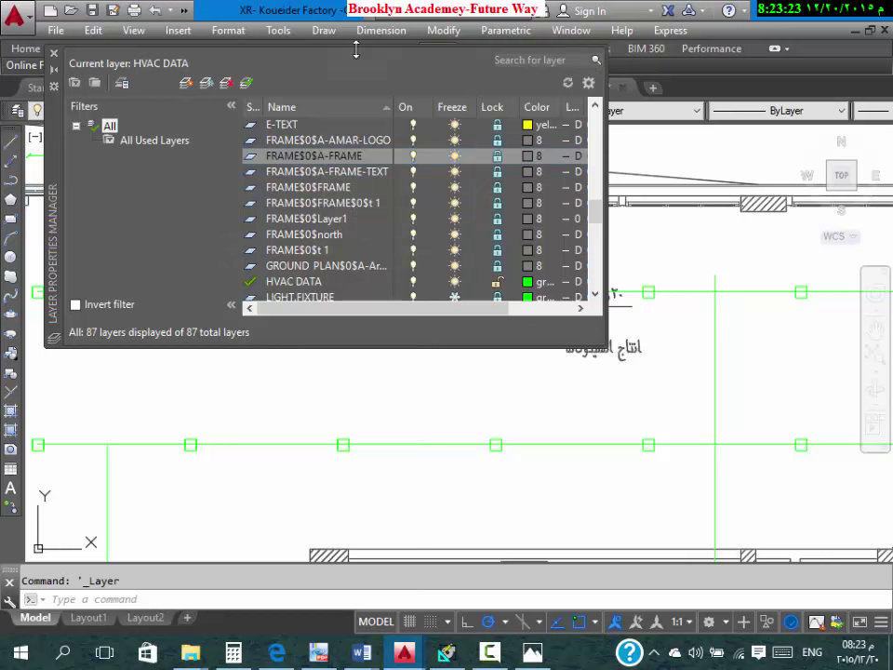
left_click(53, 53)
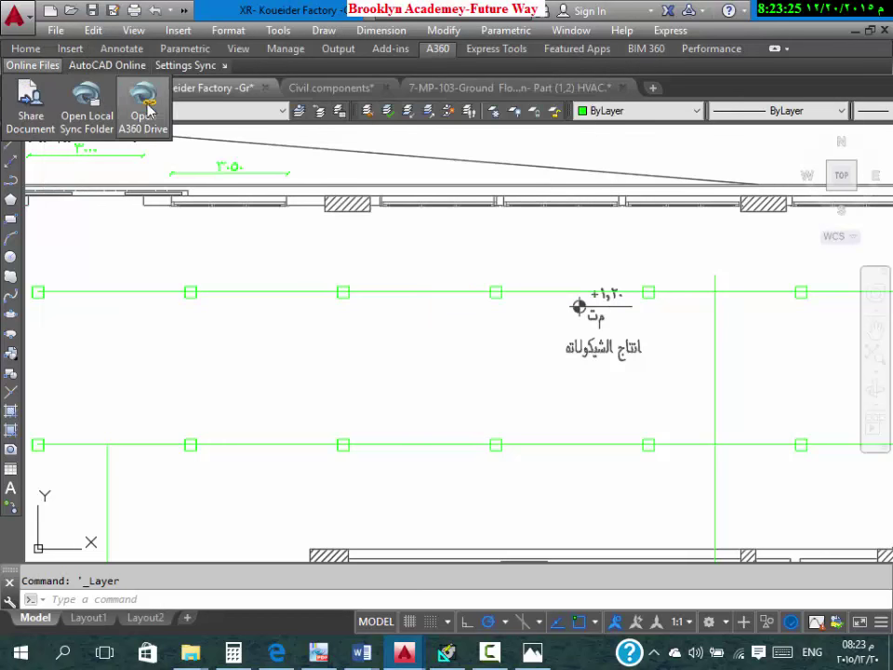
left_click(206, 111)
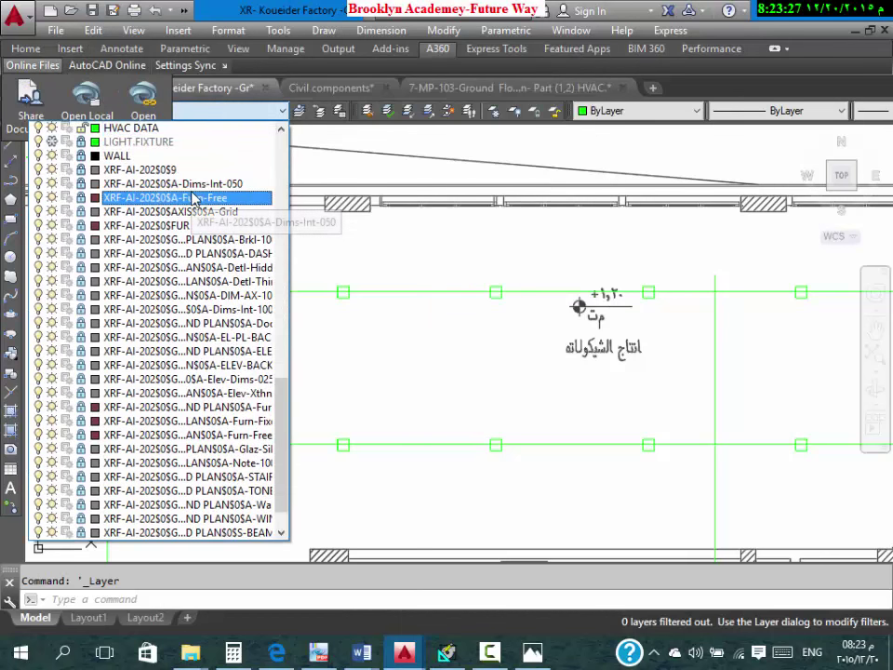
scroll(199, 197, "up", 5)
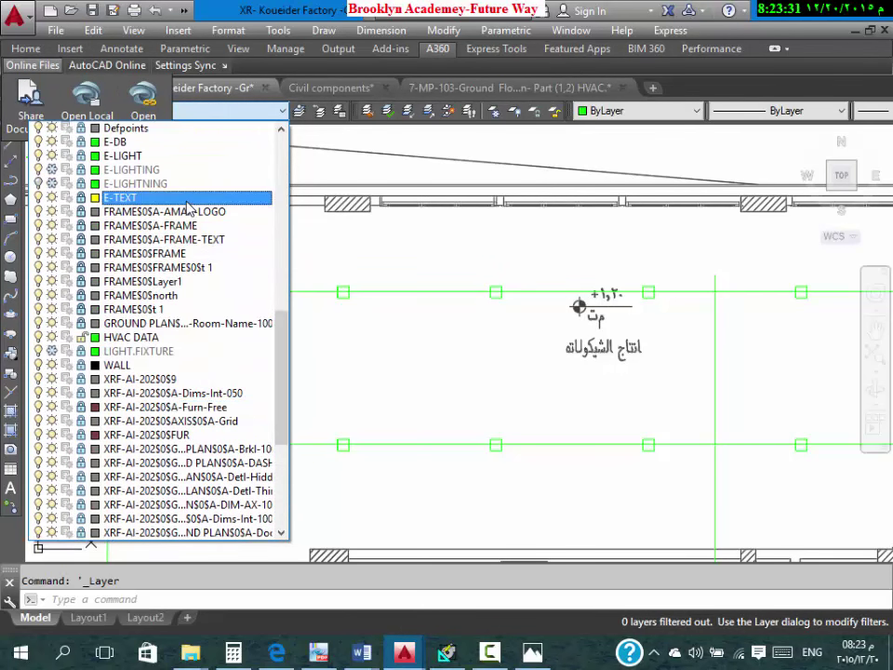
left_click(80, 197)
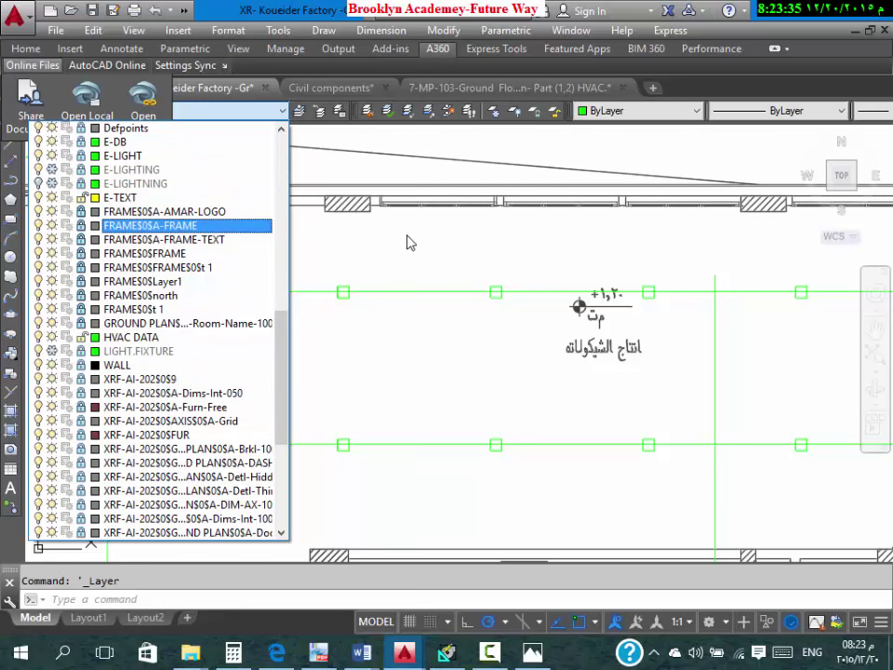
scroll(224, 239, "up", 11)
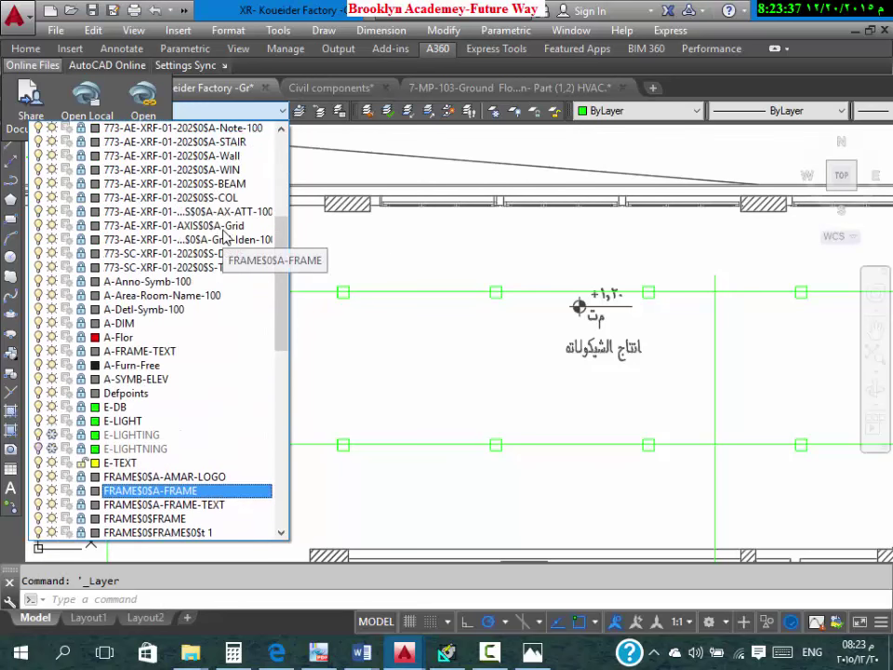
left_click(446, 256)
key("Escape")
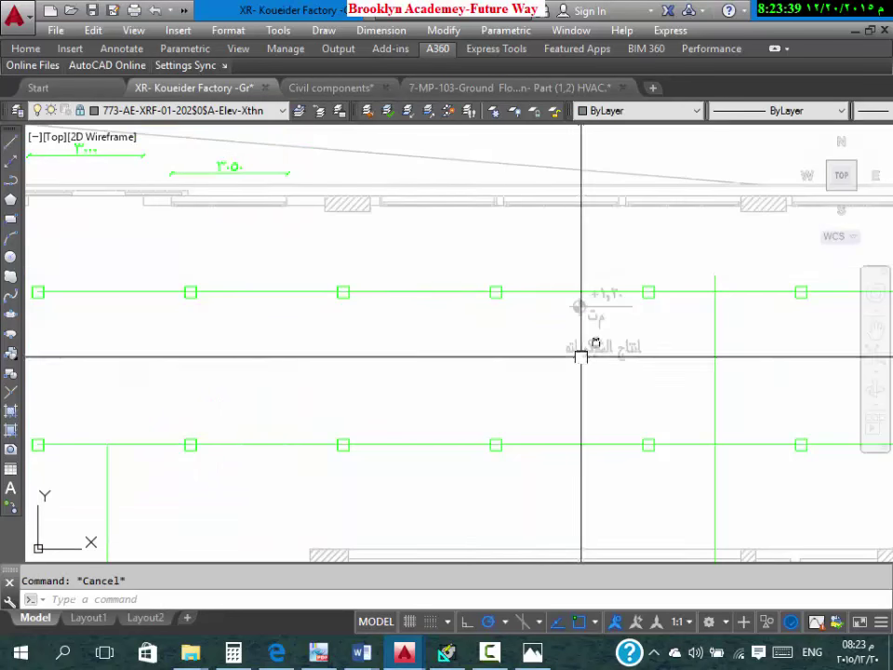
scroll(585, 367, "down", 5)
scroll(584, 368, "up", 5)
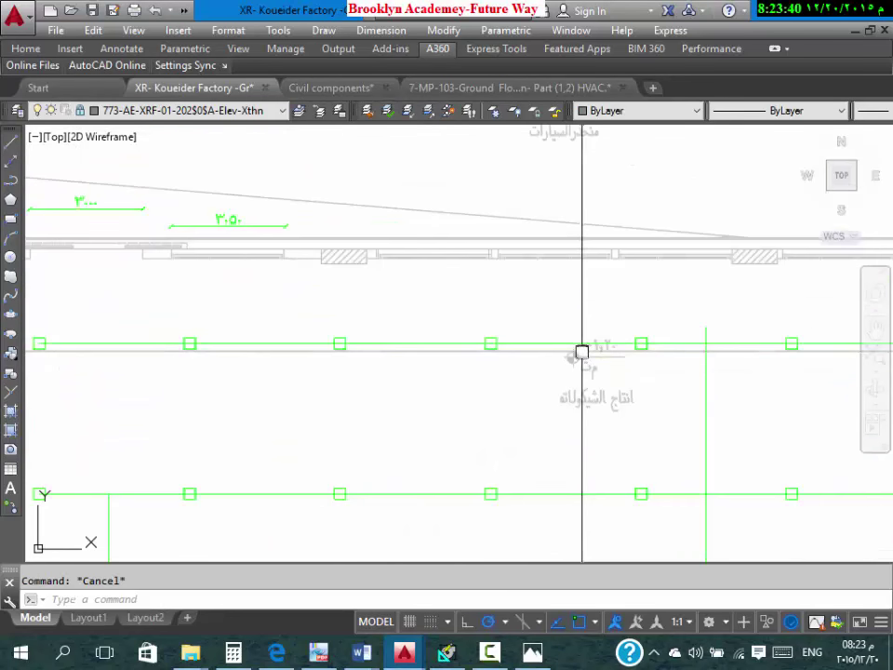
Step: Copy the 24"X24" SCD WITH SQ NK 12"X12" label text from the reference drawing, with a base point just above its far end
left_click(504, 87)
left_click(303, 282)
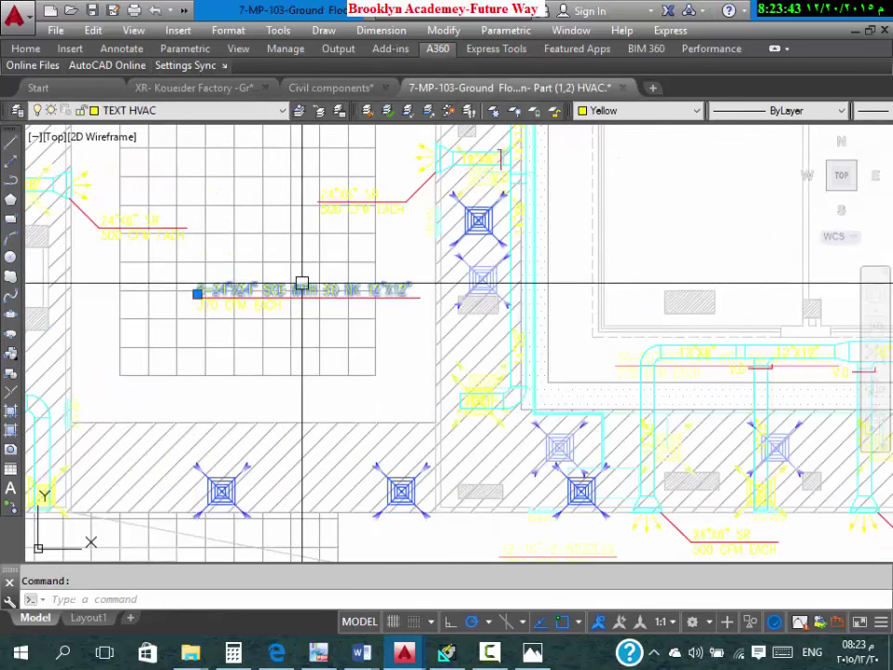
key("ctrl+shift+c")
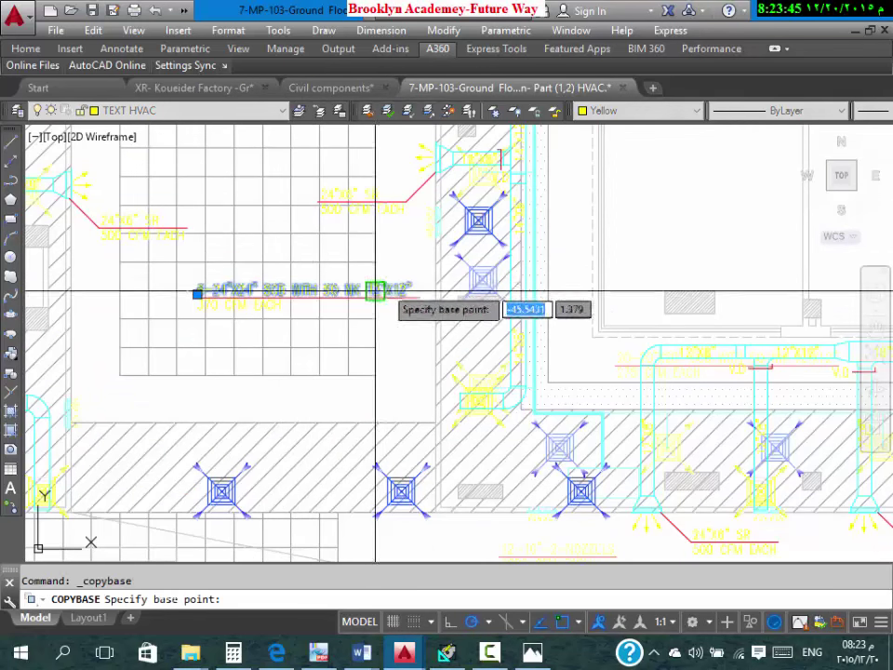
left_click(419, 261)
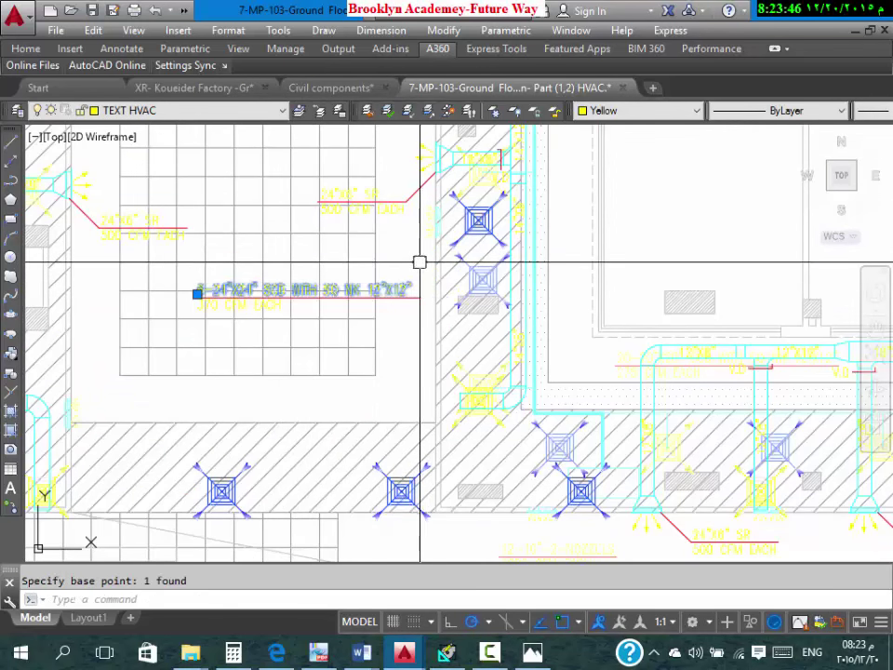
Step: Try to paste the copied 24"X24" SCD diffuser label into the chocolate production hall of the Koueider Factory ground floor drawing
left_click(219, 87)
key("ctrl+v")
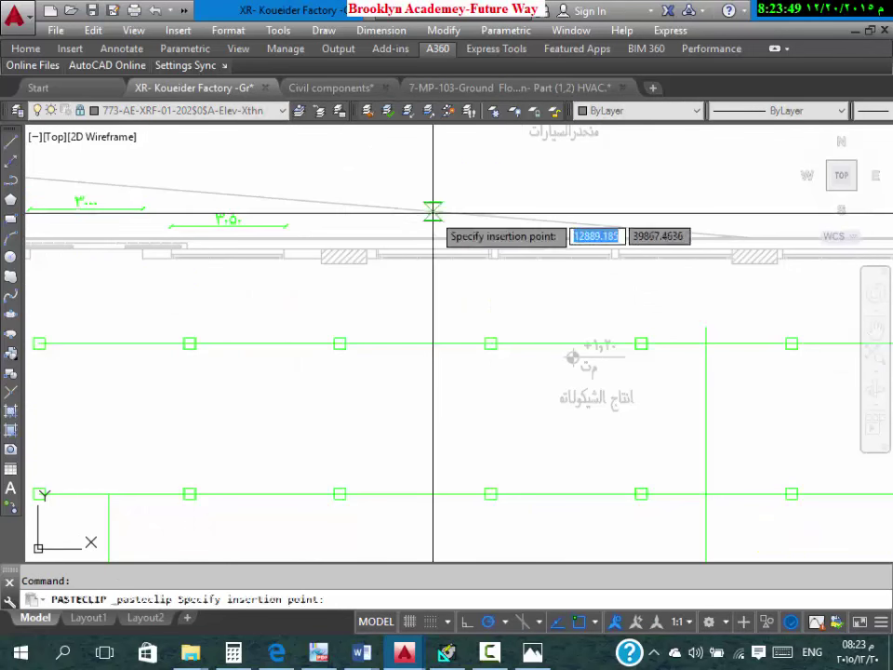
scroll(429, 357, "up", 4)
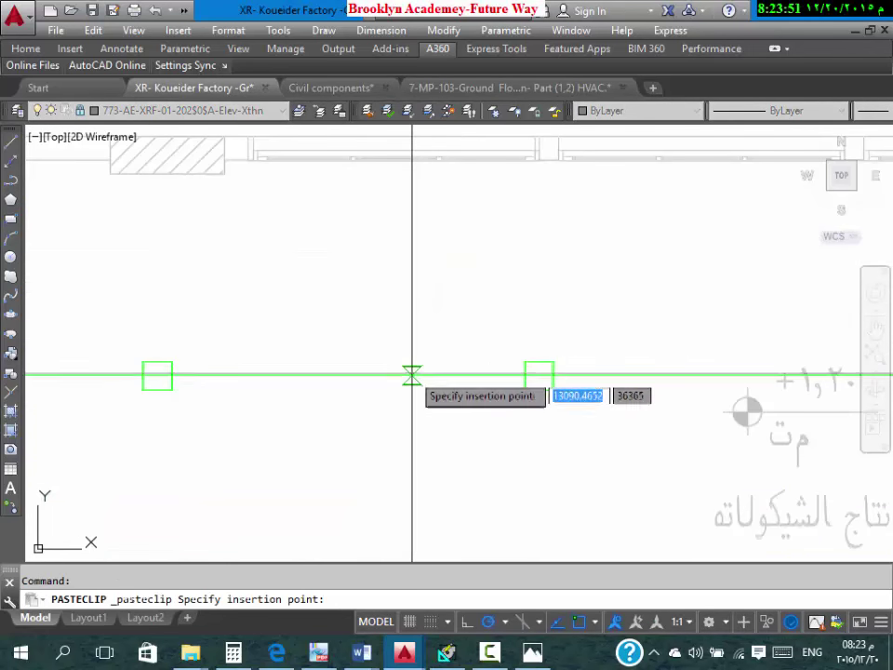
scroll(512, 330, "down", 4)
key("Escape")
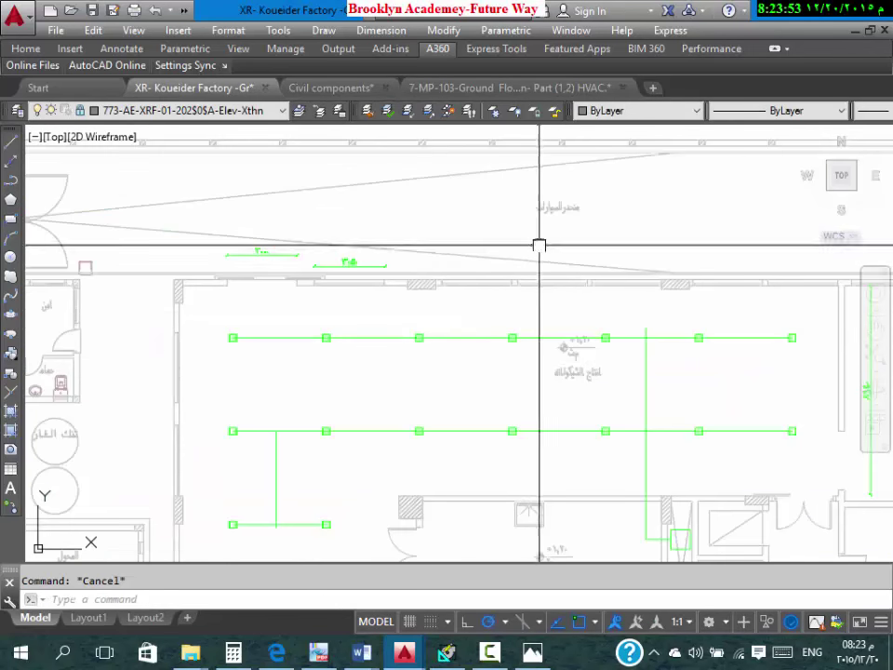
scroll(570, 187, "up", 4)
scroll(562, 246, "down", 4)
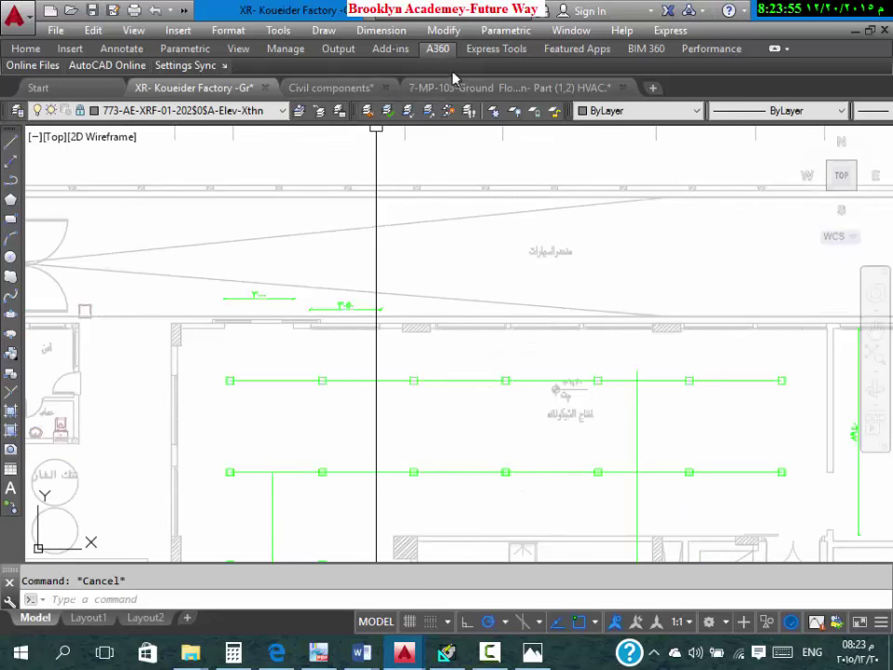
Step: Create a white layer in the reference HVAC drawing, named with a long run of the letter g
left_click(411, 86)
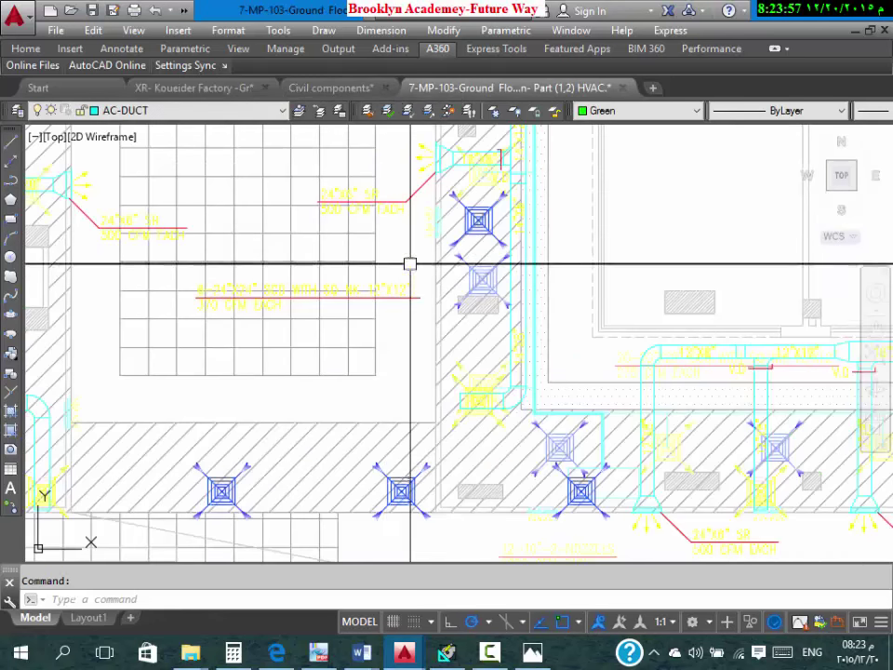
left_click(17, 111)
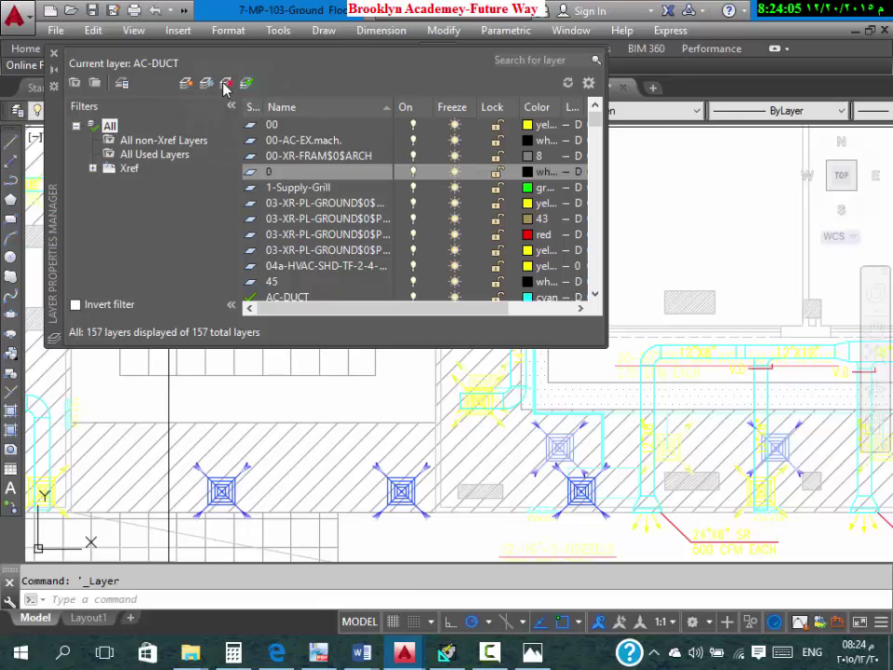
left_click(187, 83)
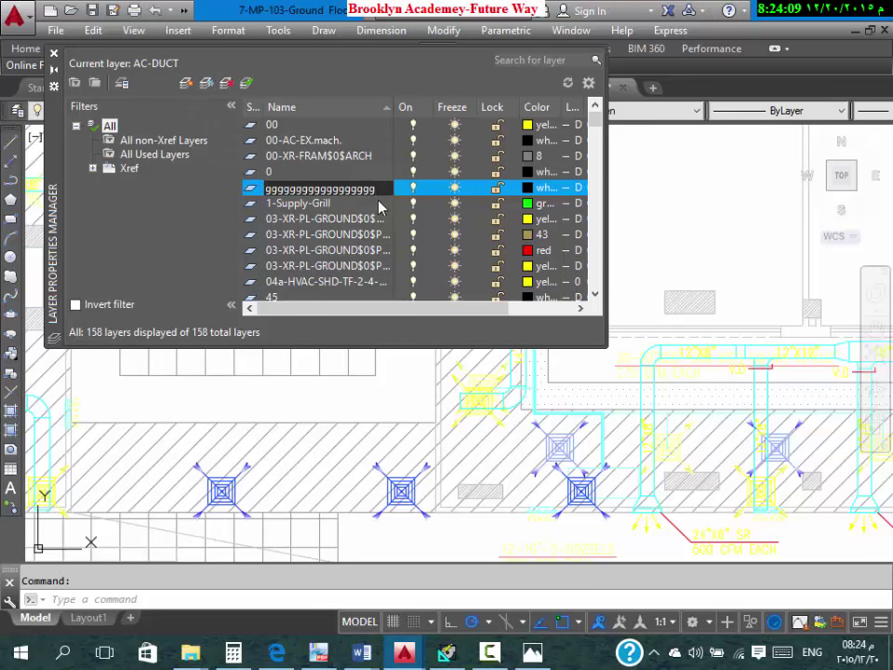
left_click(528, 187)
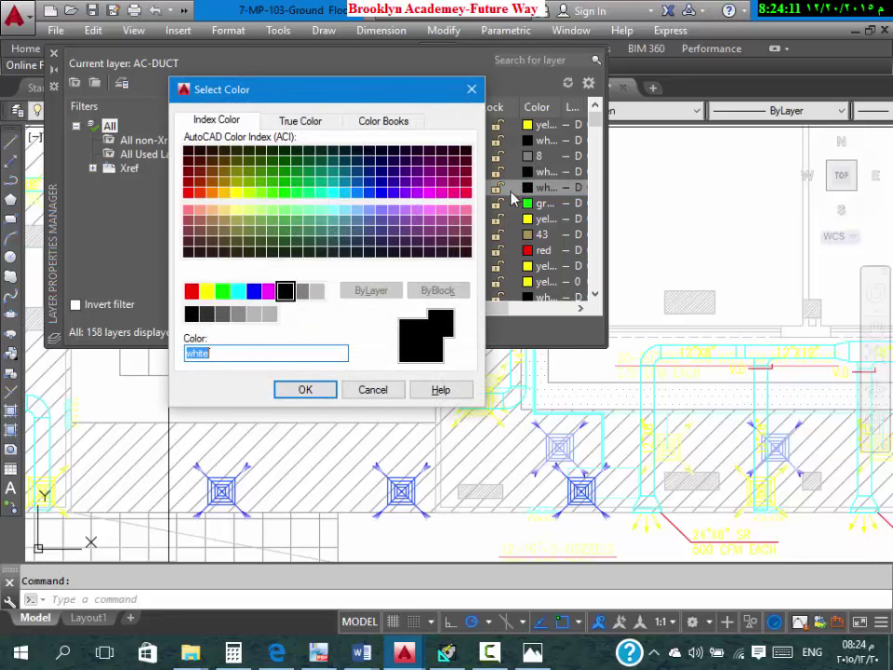
left_click(306, 393)
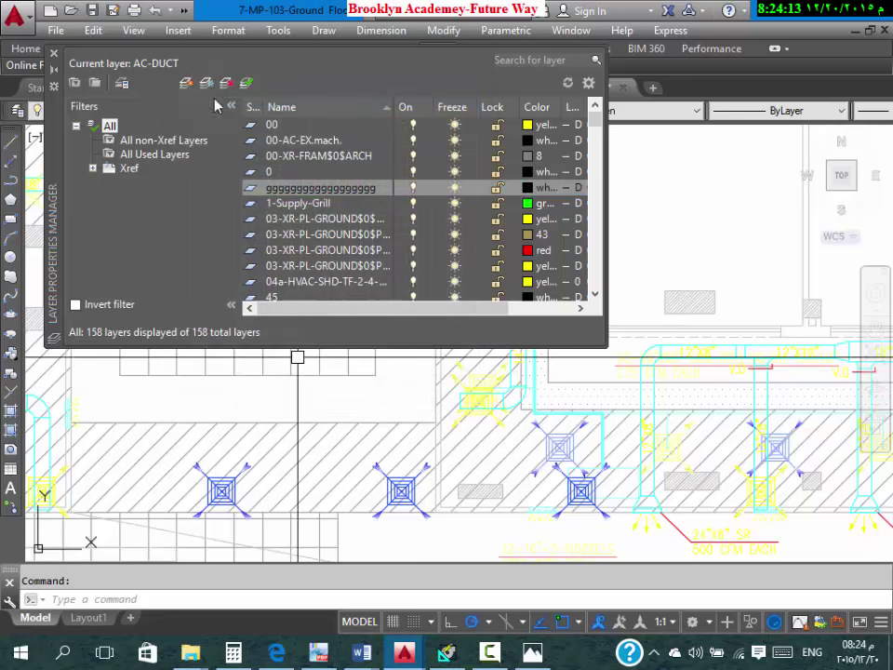
left_click(54, 54)
key("Escape")
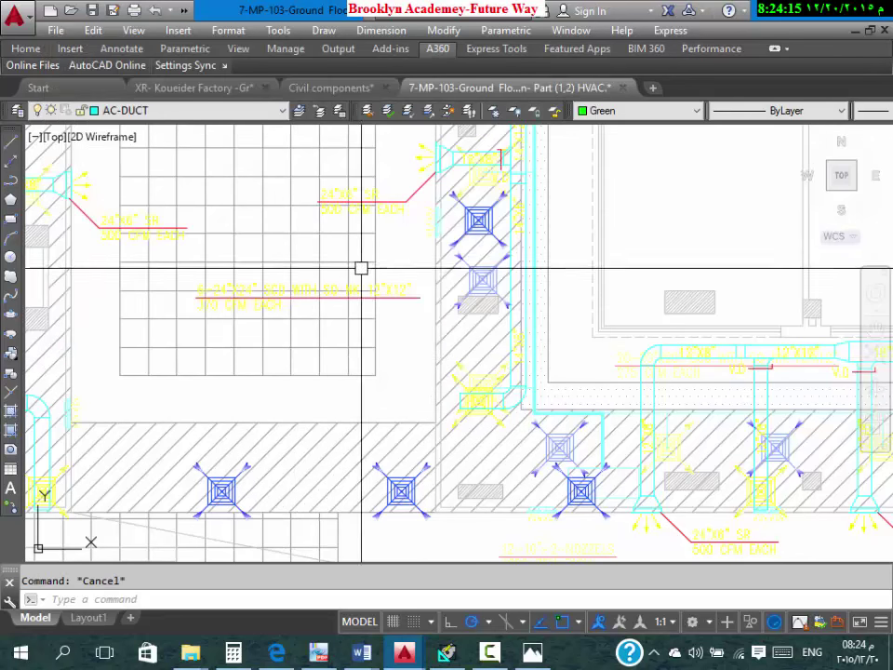
Step: Move the 24"X24" SCD WITH SQ NK 12"X12" label text onto the layer named with repeated g letters
left_click(400, 292)
left_click(197, 113)
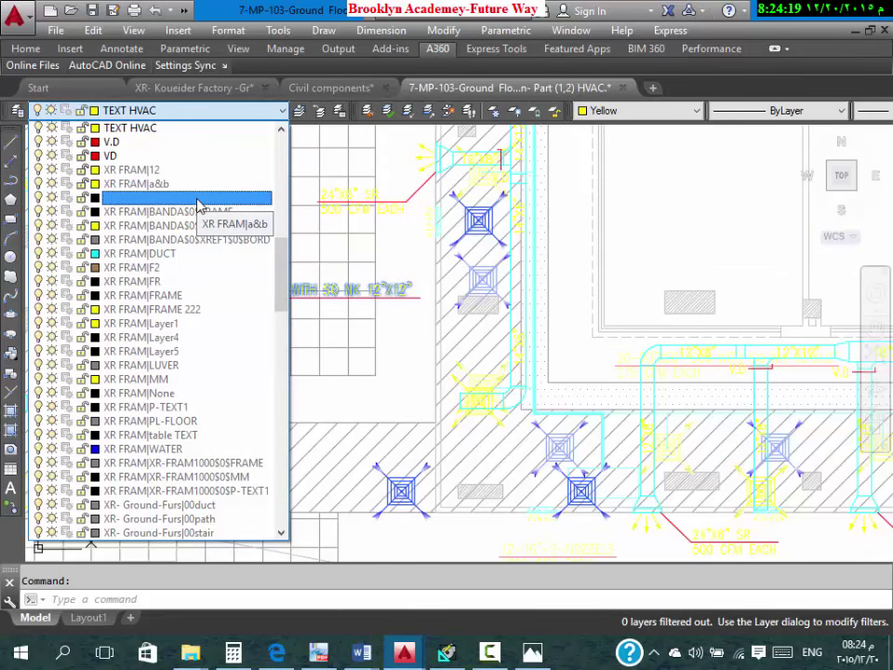
scroll(197, 204, "up", 10)
left_click(191, 128)
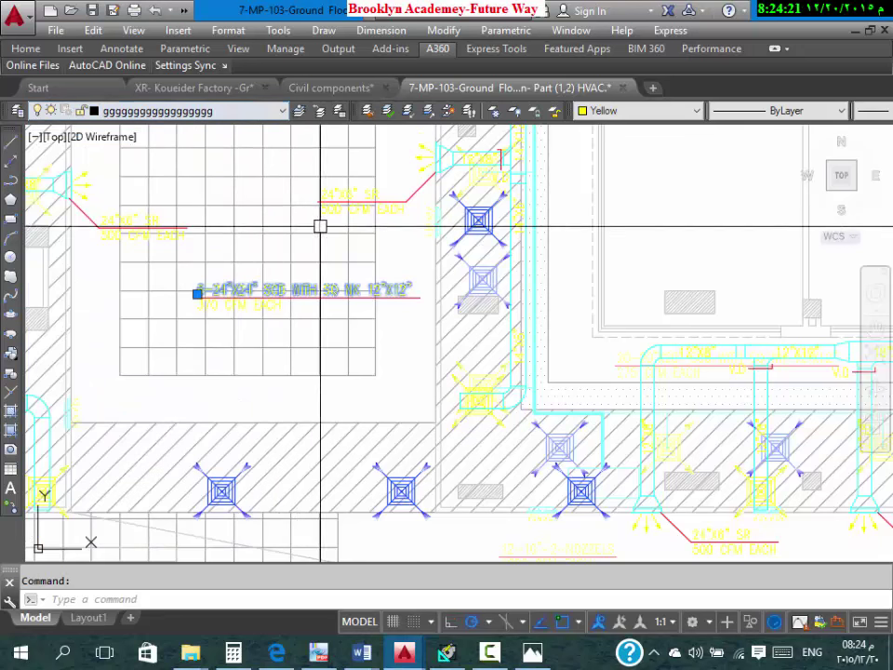
key("Escape")
Step: Copy the 24"X24" SCD WITH SQ NK 12"X12" label text with a base point just above its far end
left_click(406, 284)
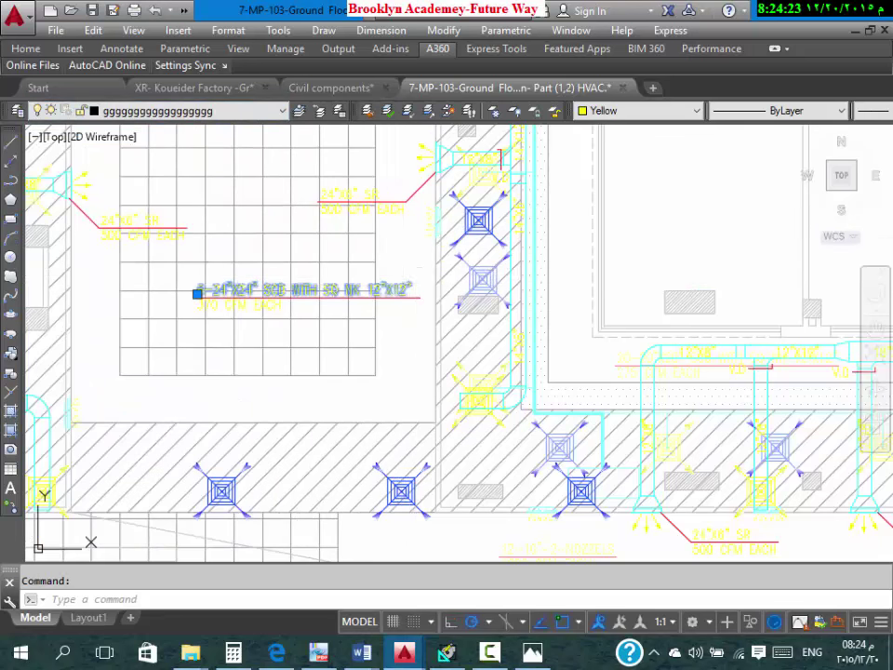
key("Escape")
key("ctrl+shift+c")
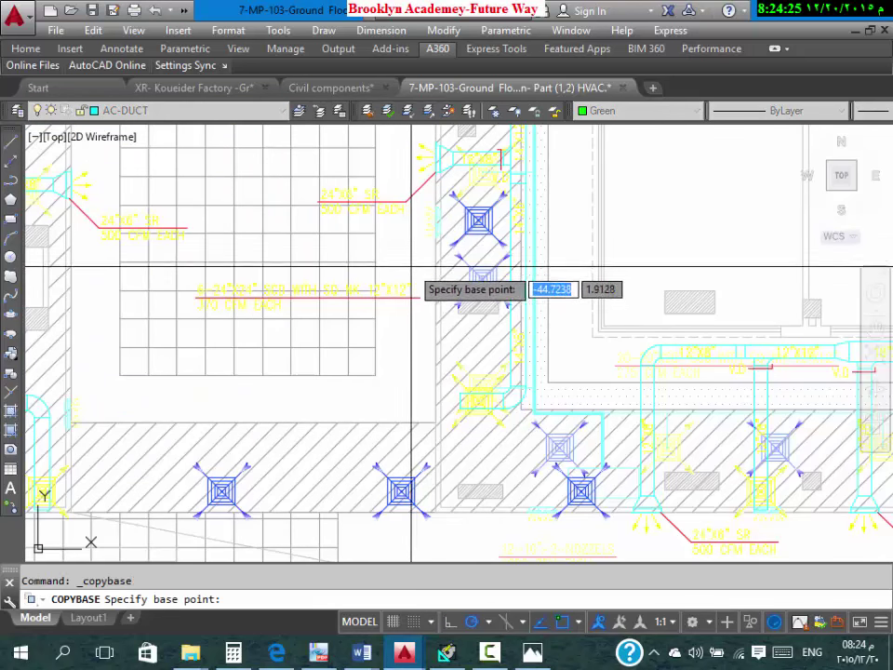
left_click(410, 271)
left_click(395, 282)
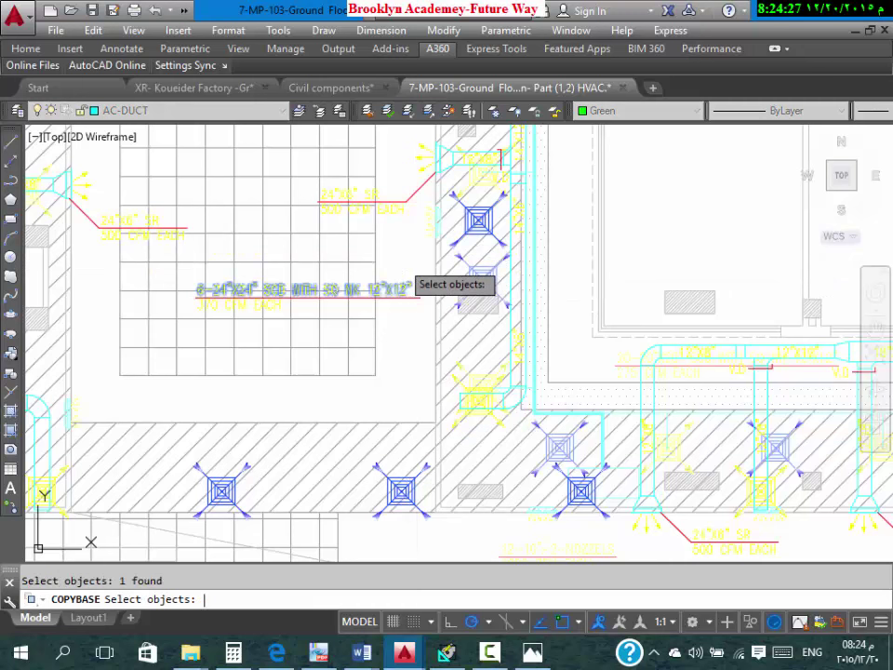
key("Return")
Step: Try to paste the relayered diffuser label into the Koueider Factory drawing, just above the chocolate production hall's upper wall
left_click(193, 88)
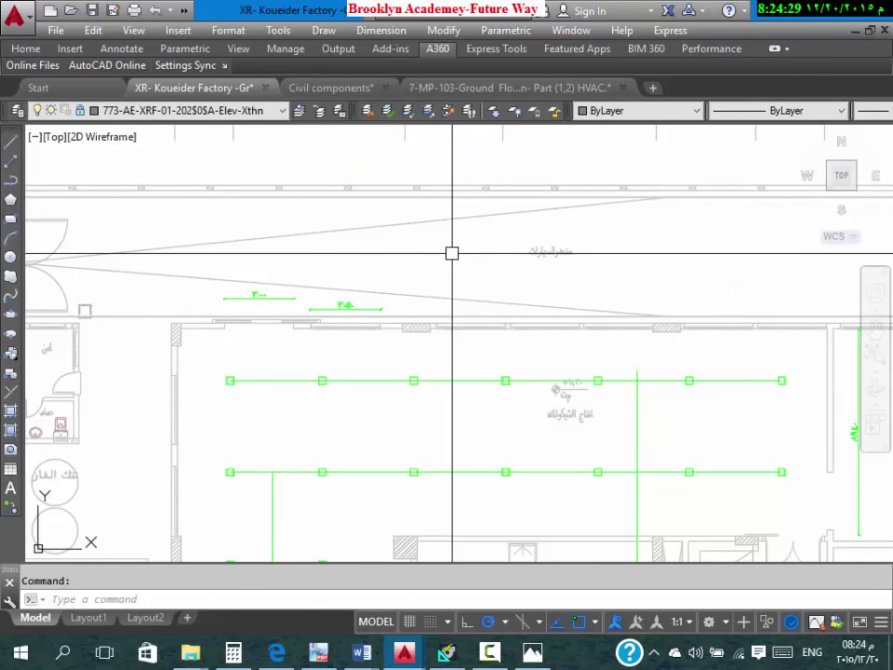
key("ctrl+v")
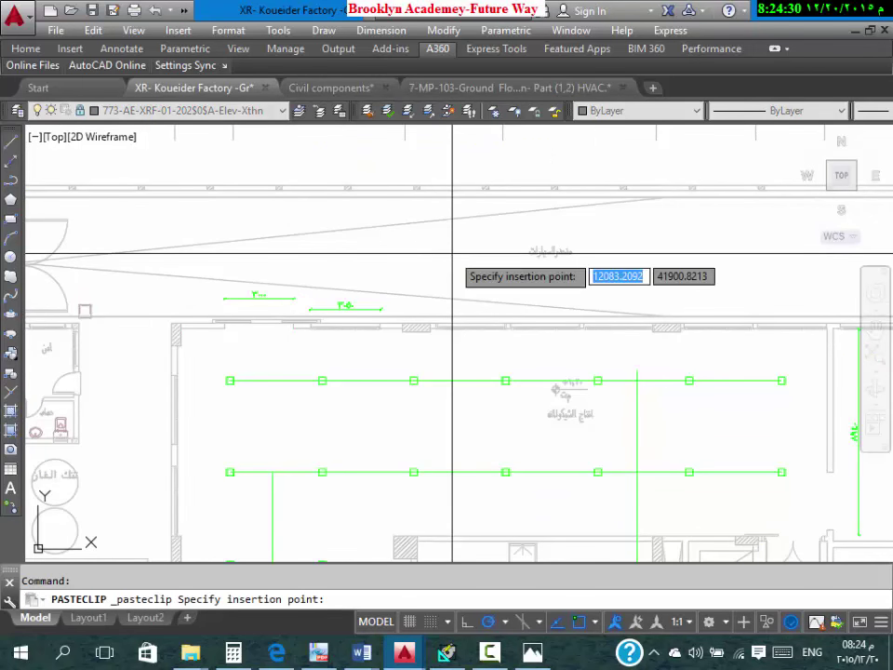
left_click(425, 309)
Step: Look for the pasted diffuser label across the floor plan and around the north arrow
scroll(618, 312, "down", 8)
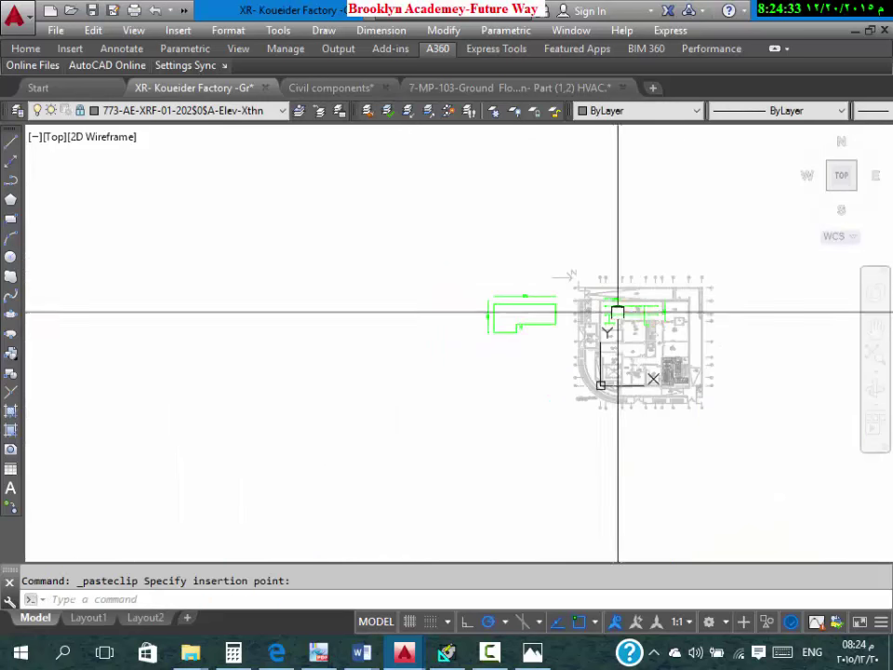
scroll(618, 311, "up", 4)
scroll(435, 253, "down", 2)
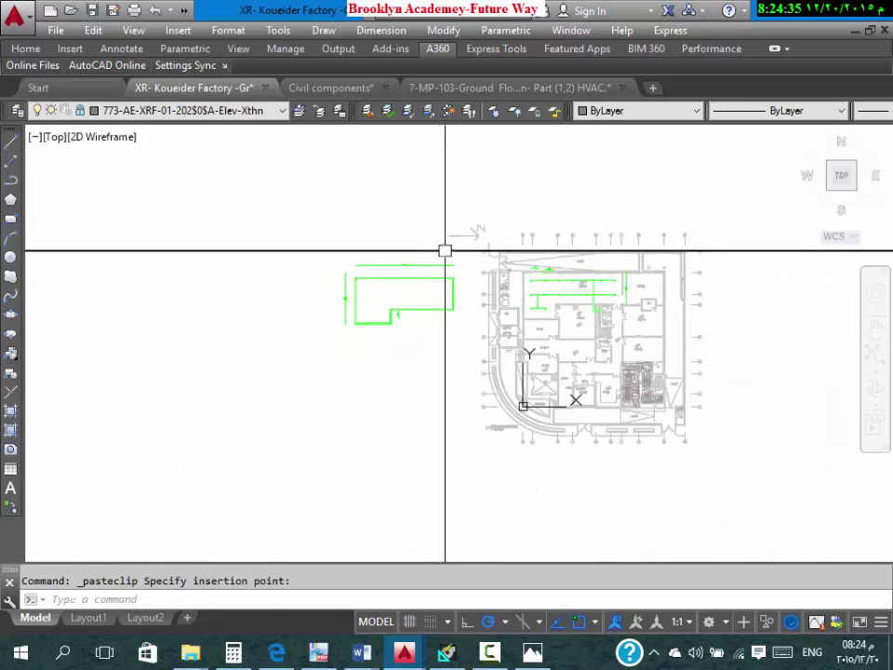
scroll(444, 251, "up", 8)
left_click(499, 243)
left_click(492, 251)
key("Escape")
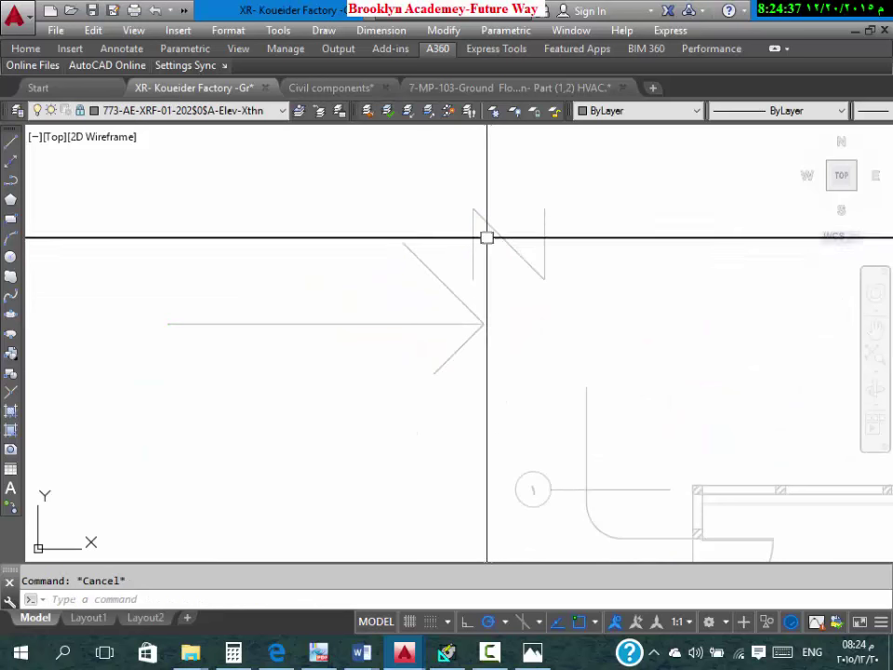
scroll(526, 246, "down", 7)
scroll(654, 255, "up", 5)
scroll(513, 269, "down", 4)
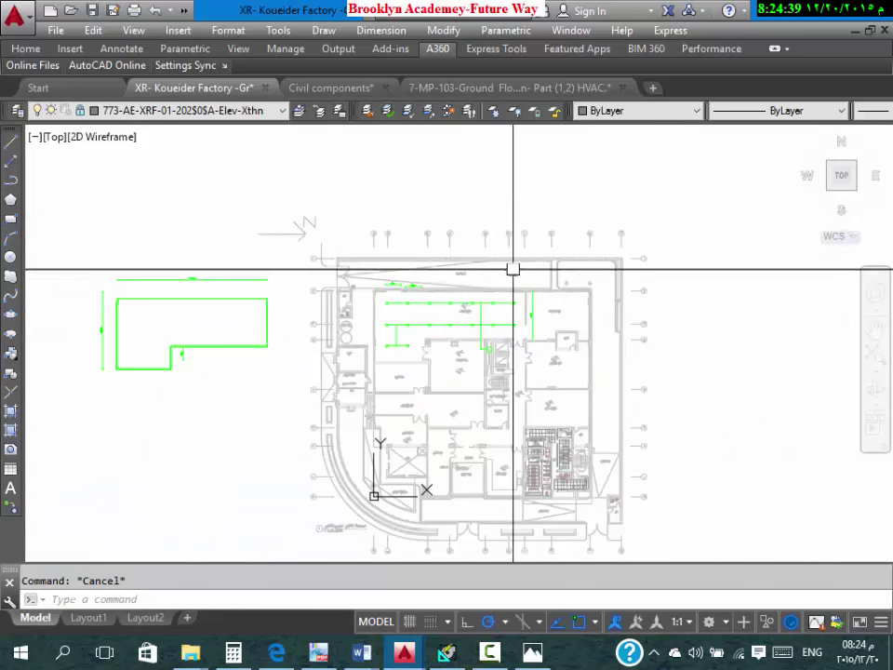
Step: Unlock all layers of the Koueider Factory ground floor drawing, from $0$A-SYMB-DOOR through XRF-AI-202$0$WALL
left_click(176, 110)
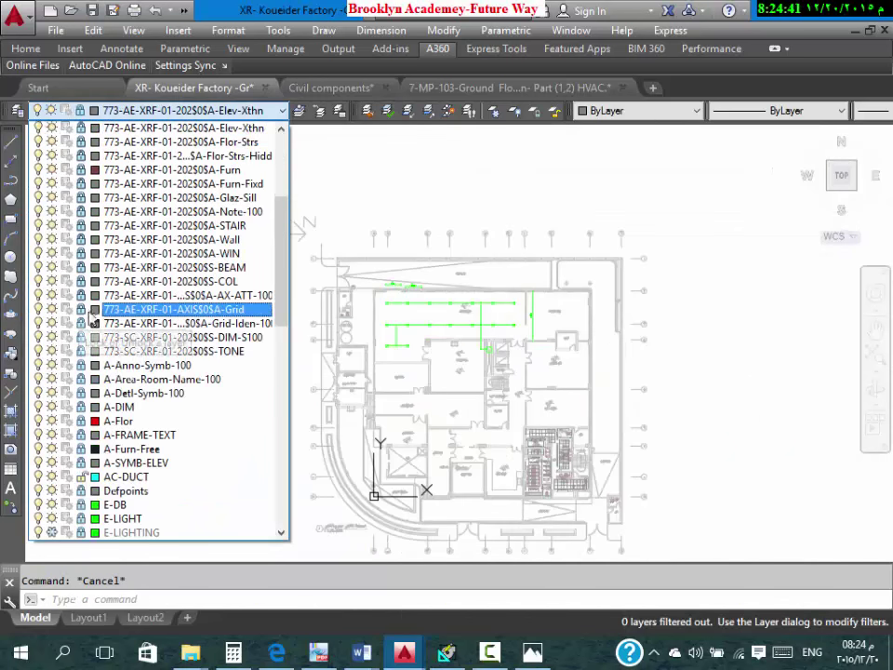
left_click(93, 112)
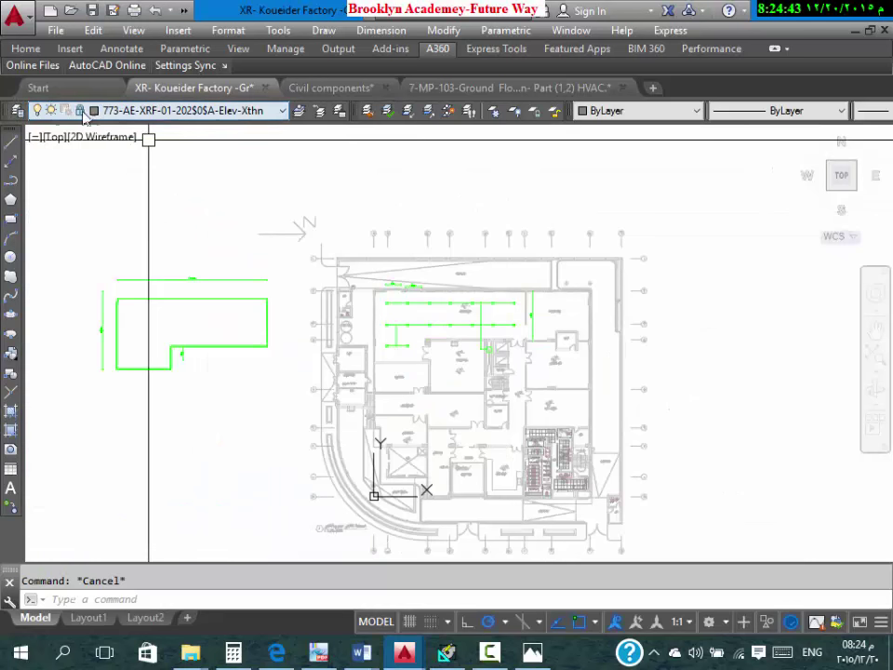
left_click(17, 111)
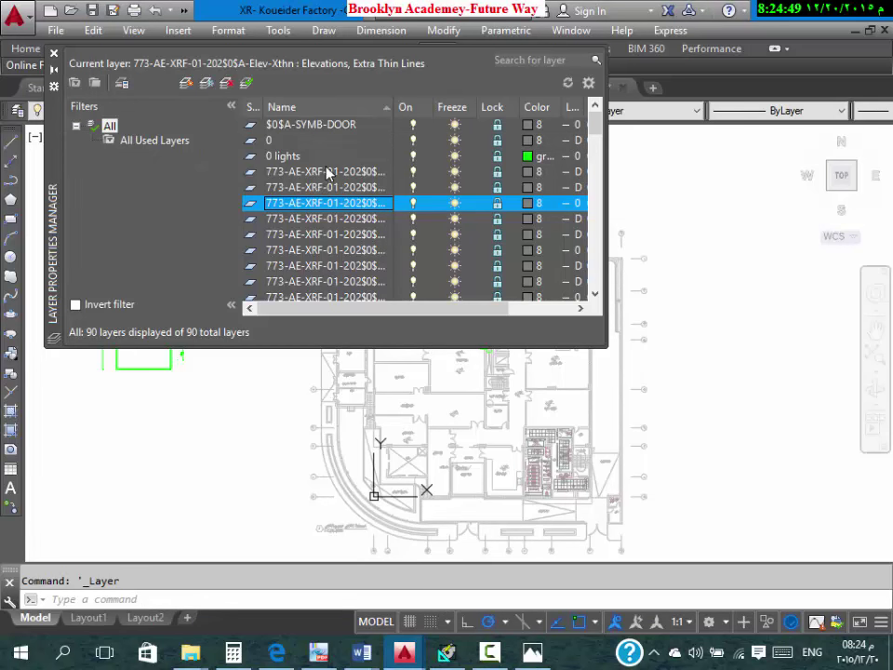
left_click(337, 129)
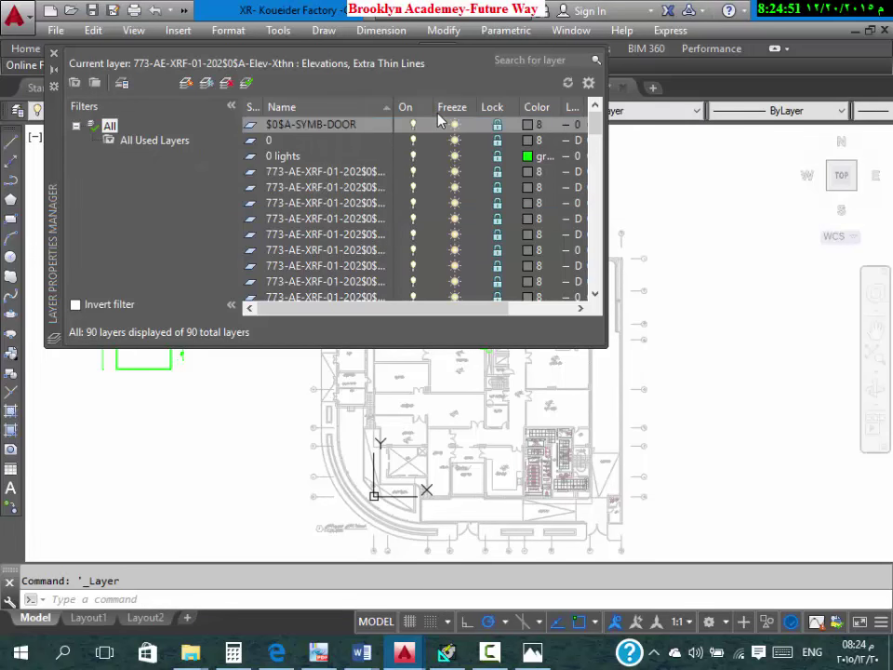
scroll(314, 177, "down", 3)
scroll(324, 139, "up", 3)
scroll(306, 211, "down", 10)
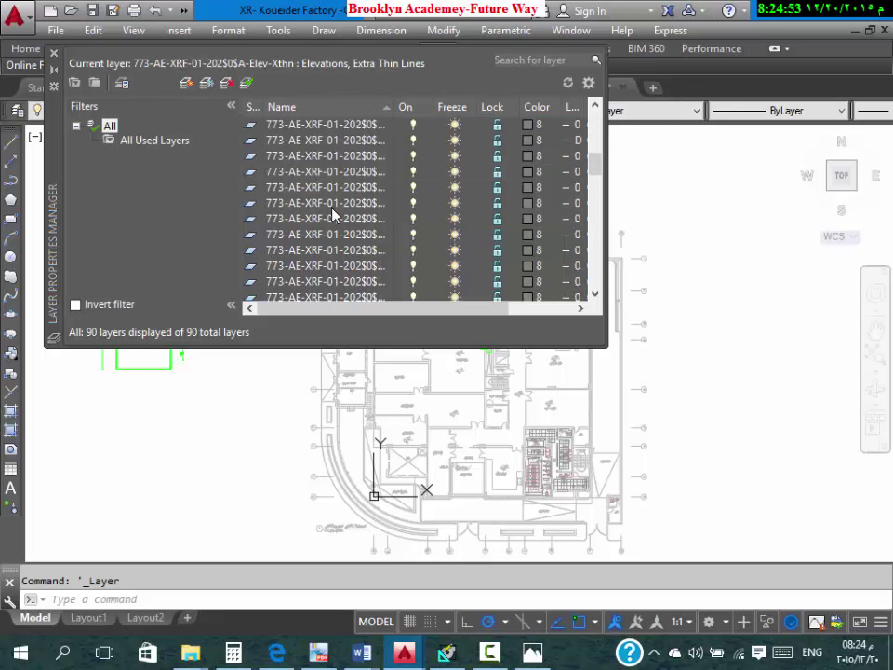
scroll(338, 238, "down", 5)
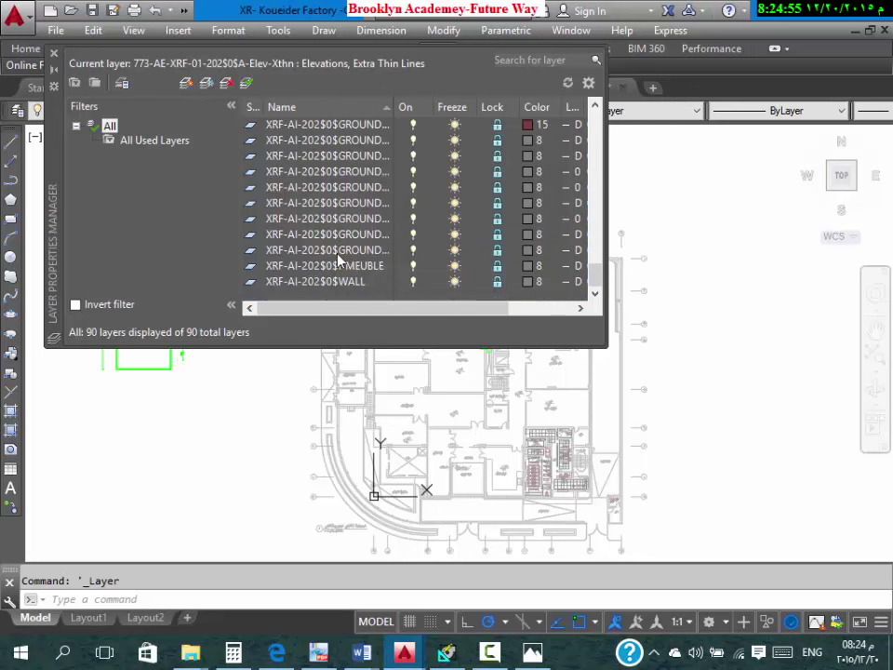
left_click(329, 283, "shift")
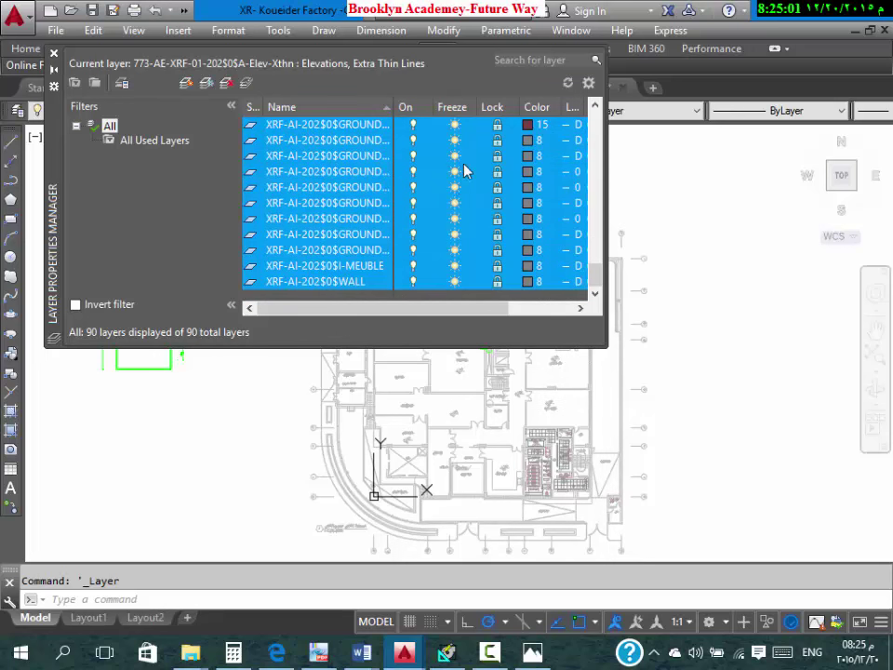
left_click(498, 156)
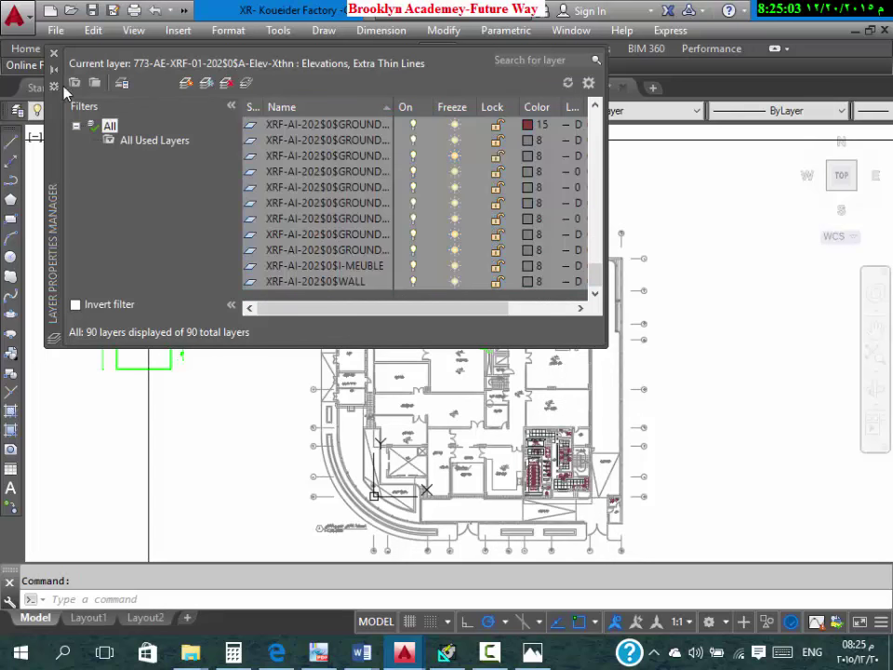
left_click(54, 53)
key("Escape")
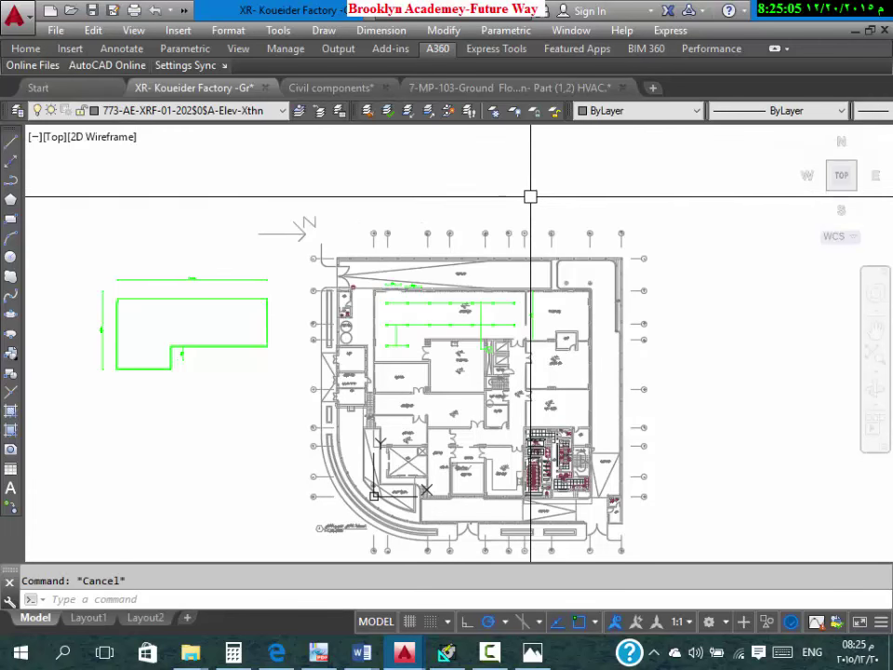
Step: Try again to paste the diffuser label into the factory drawing with all its layers unlocked
key("ctrl+v")
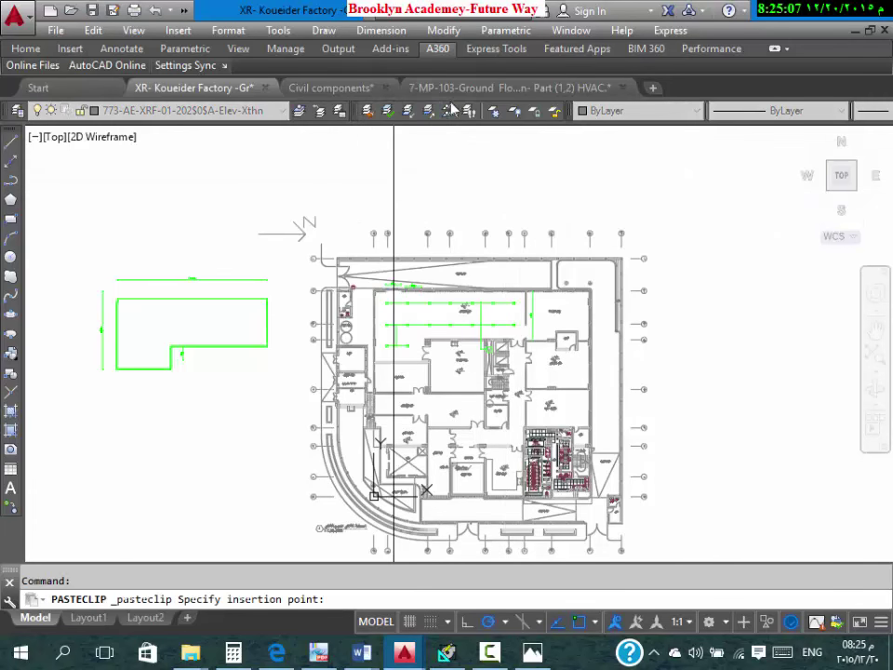
left_click(415, 88)
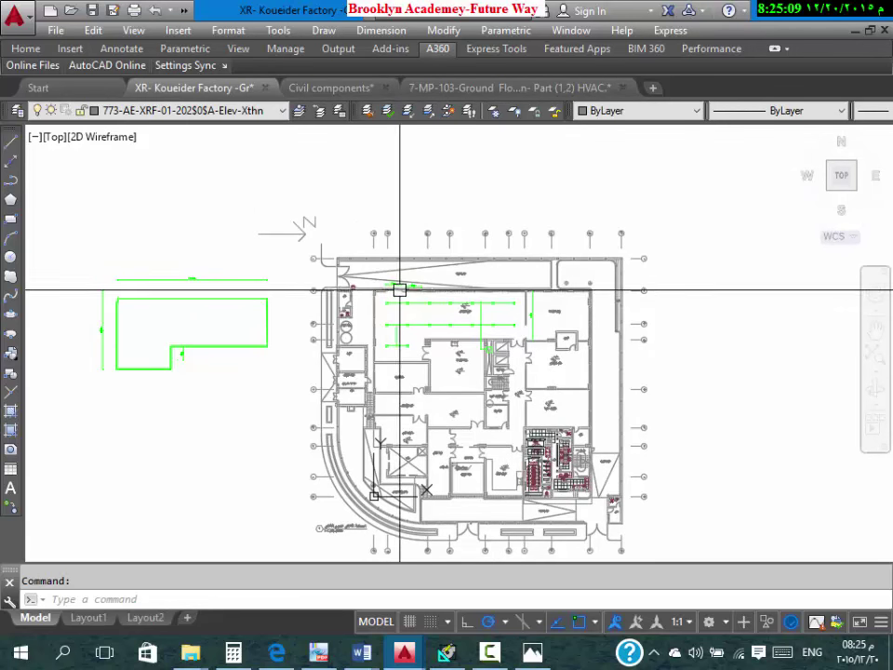
Step: Try to copy the upper text line of the 500 CFM EACH register label with a base point and paste it into the factory drawing
left_click(468, 88)
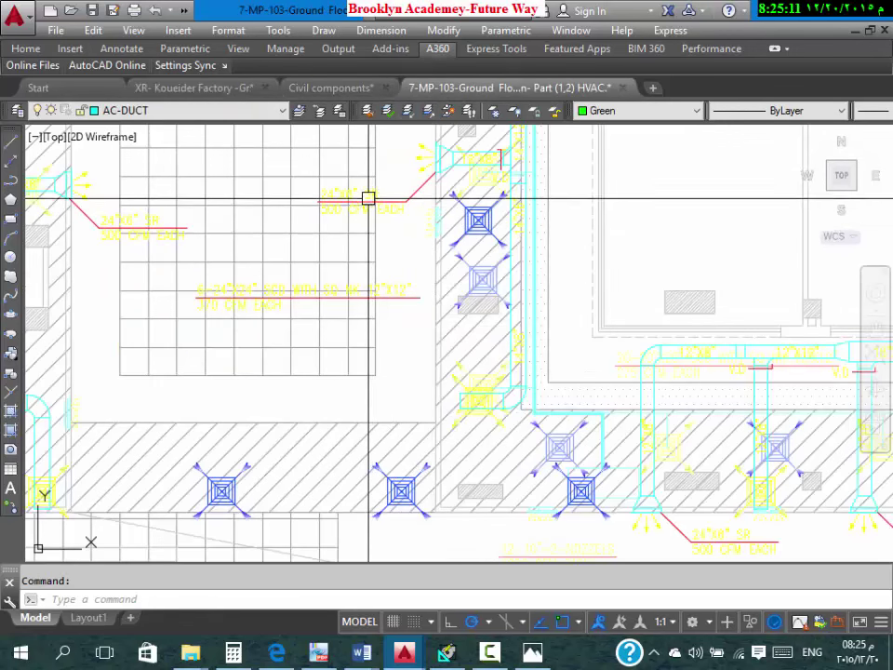
mouse_move(107, 65)
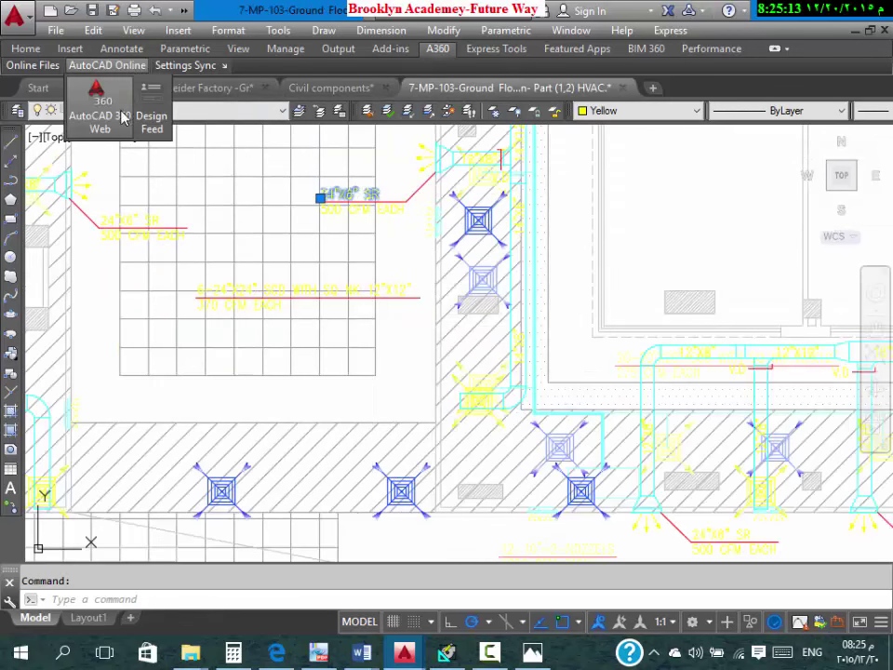
key("ctrl+shift+c")
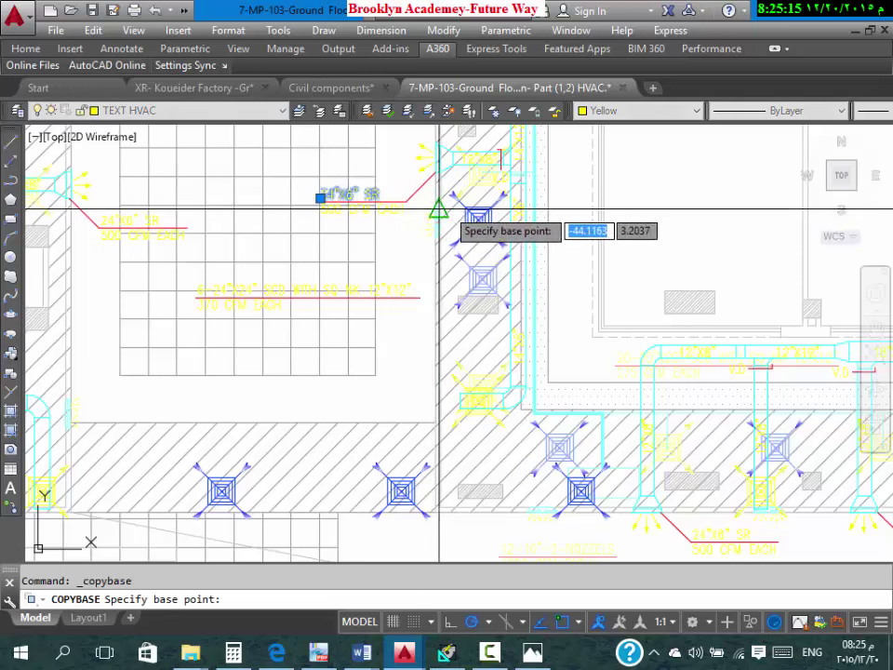
left_click(403, 201)
left_click(248, 87)
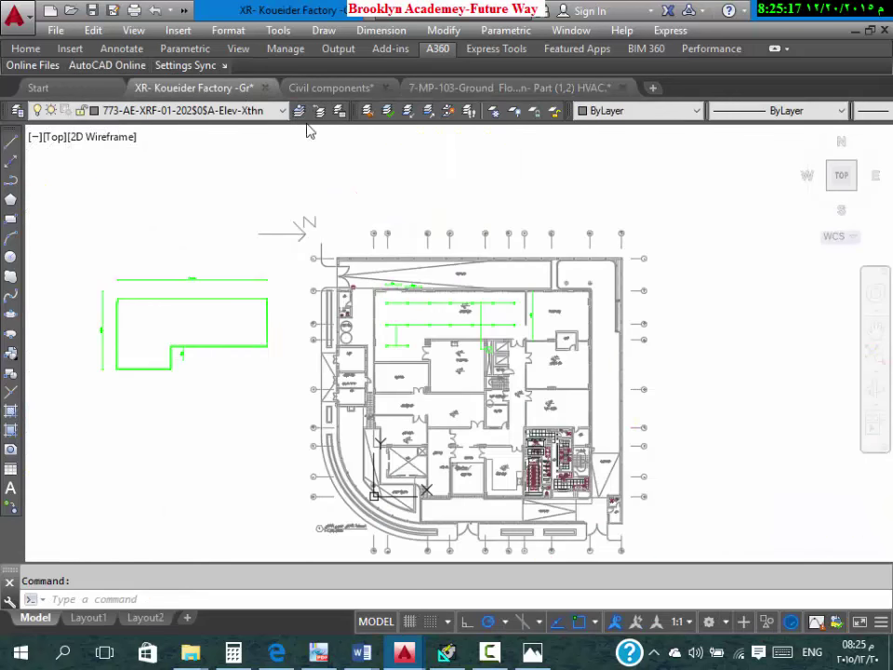
key("ctrl+v")
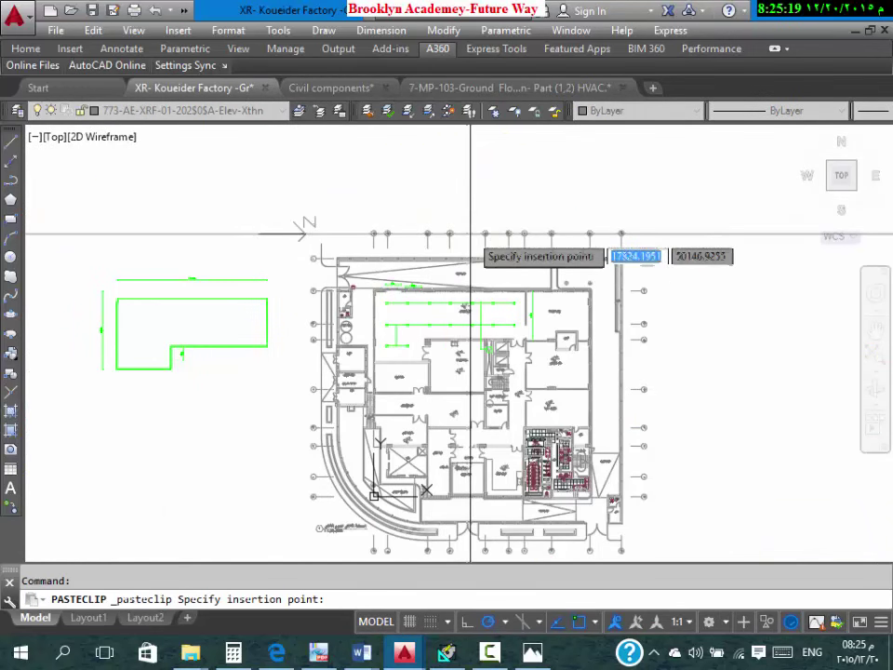
scroll(471, 279, "up", 4)
key("Escape")
scroll(568, 465, "down", 5)
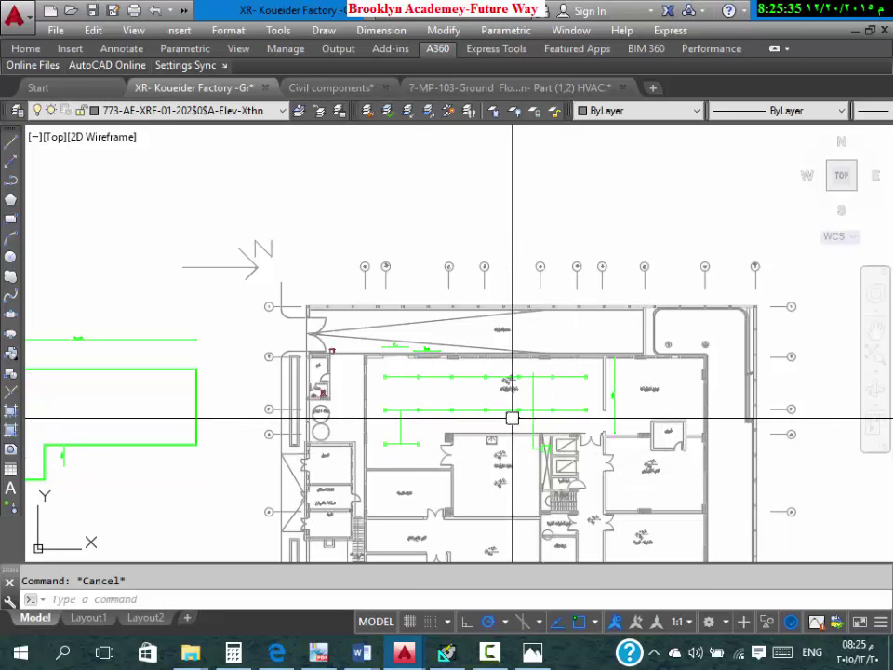
scroll(515, 417, "up", 4)
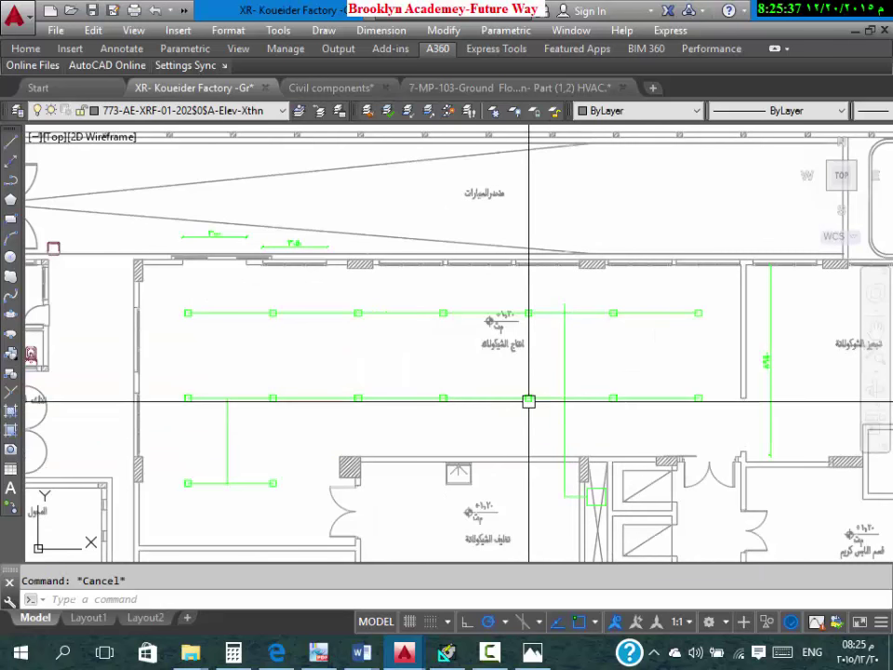
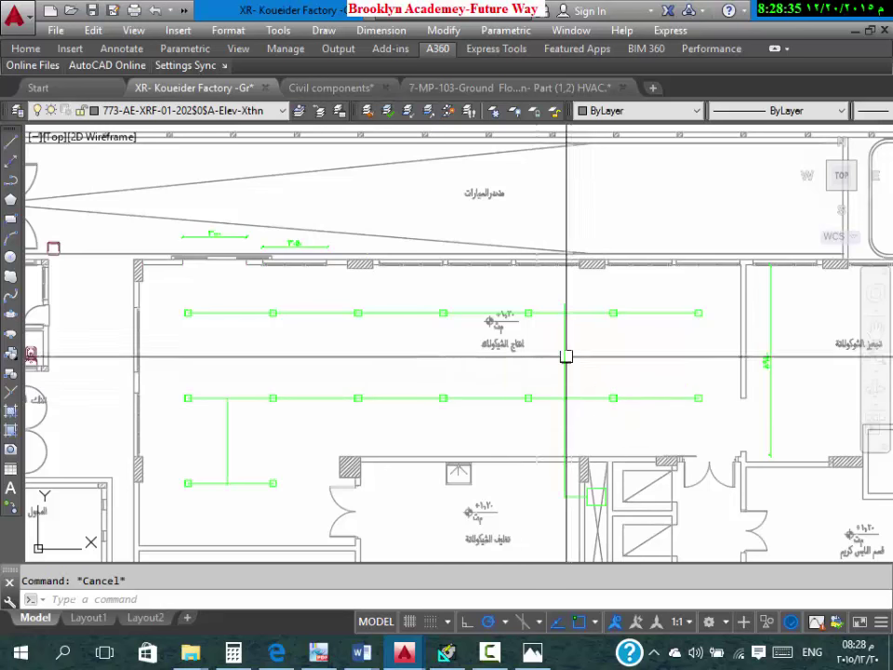
Step: Launch the DuctSizer program and move its window over the middle of the chocolate production hall plan
scroll(435, 353, "down", 2)
scroll(545, 307, "up", 2)
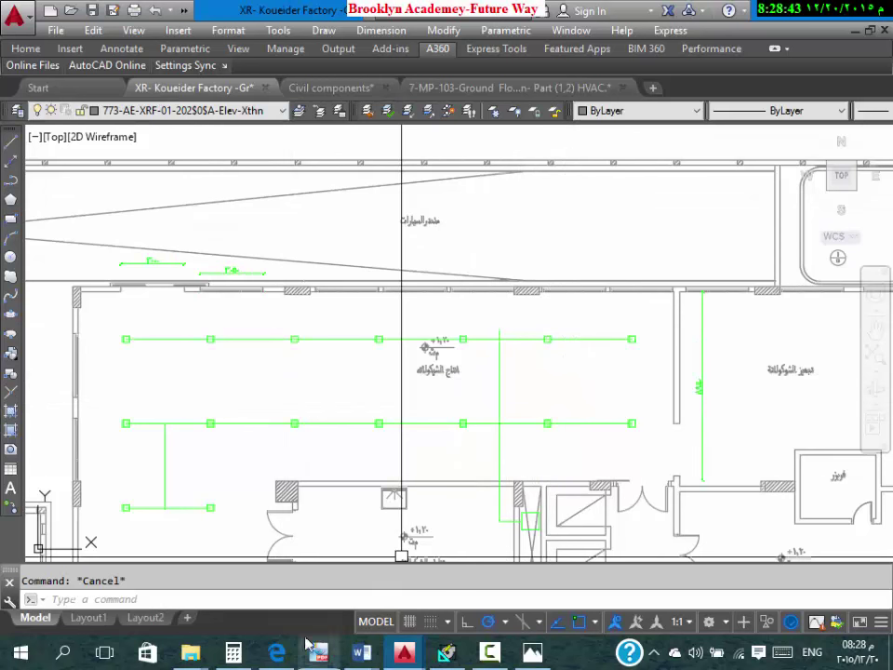
key("super")
scroll(450, 353, "down", 5)
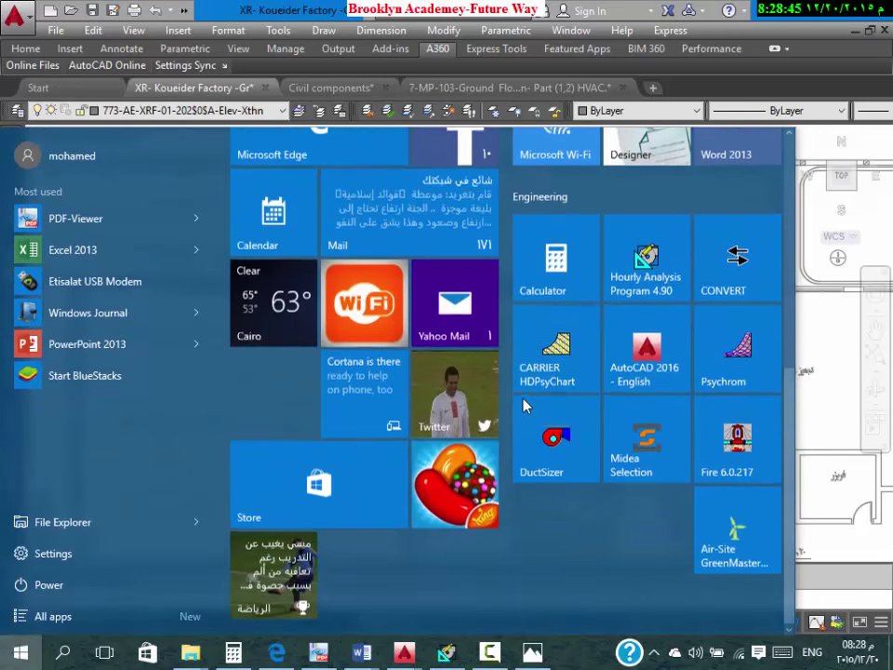
left_click(596, 419)
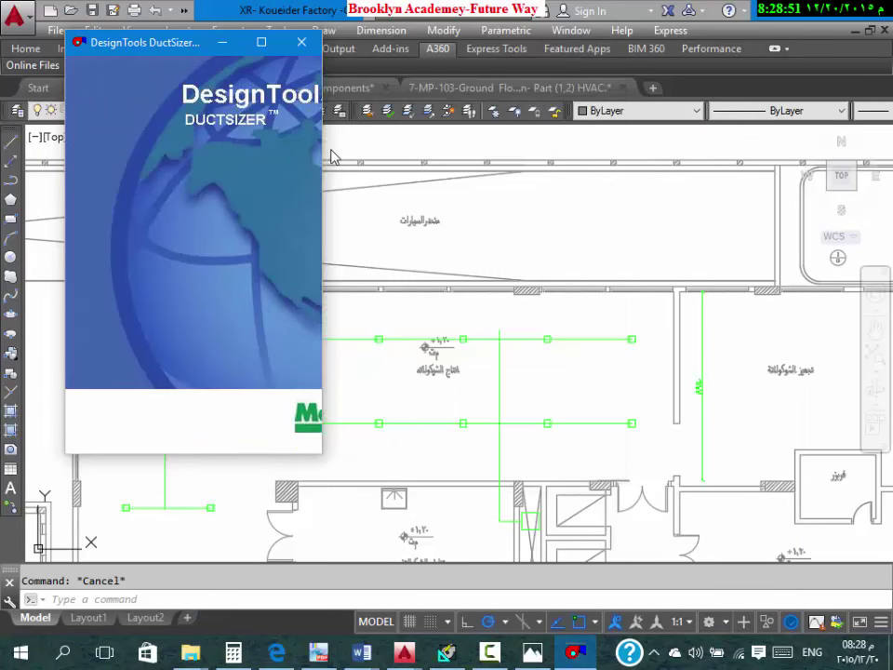
left_click_drag(116, 42, 382, 86)
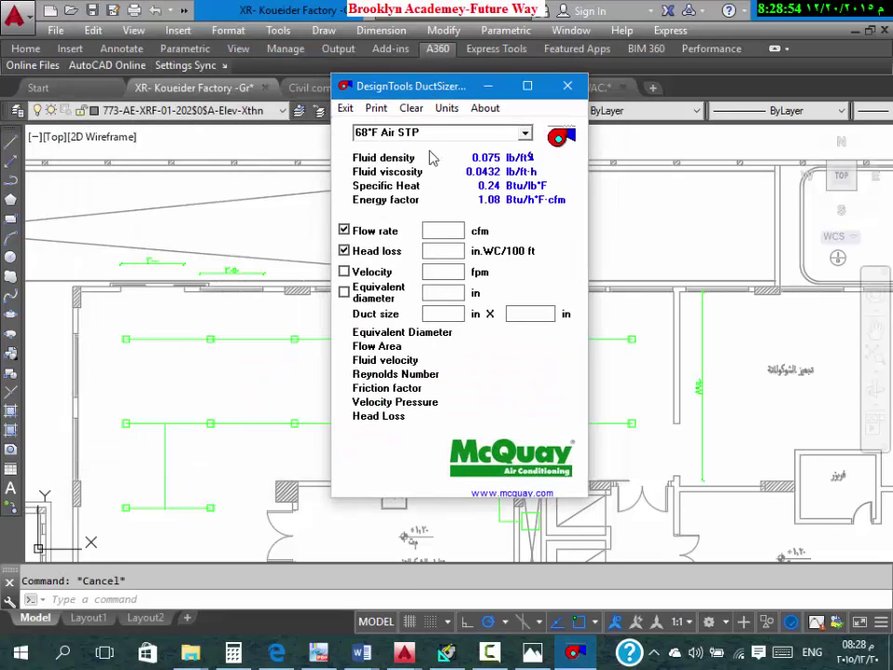
Step: Set the DuctSizer head loss to .1 in.WC/100 ft and the flow rate to 450 cfm
left_click(445, 248)
type(".1")
left_click(446, 232)
left_click(453, 250)
left_click(458, 232)
type("50")
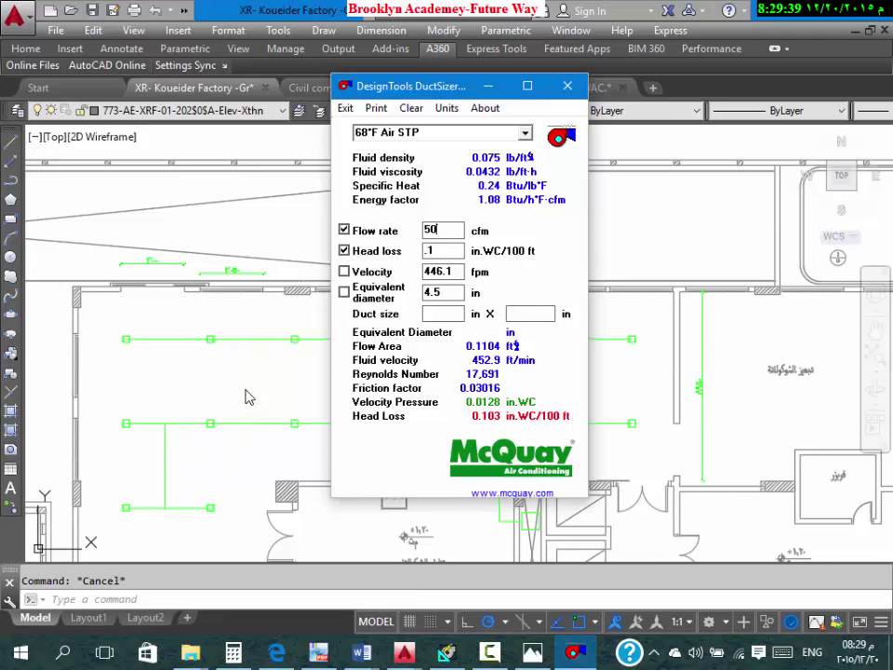
key("BackSpace")
key("BackSpace")
type("450")
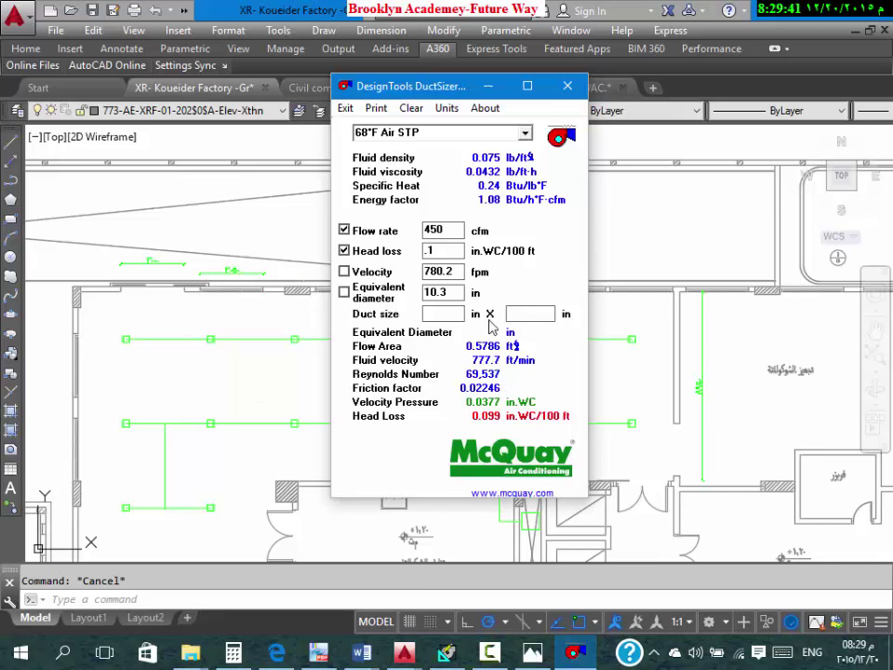
Step: Set the rectangular duct size for the 450 cfm section to 12 x 8 in
left_click(454, 315)
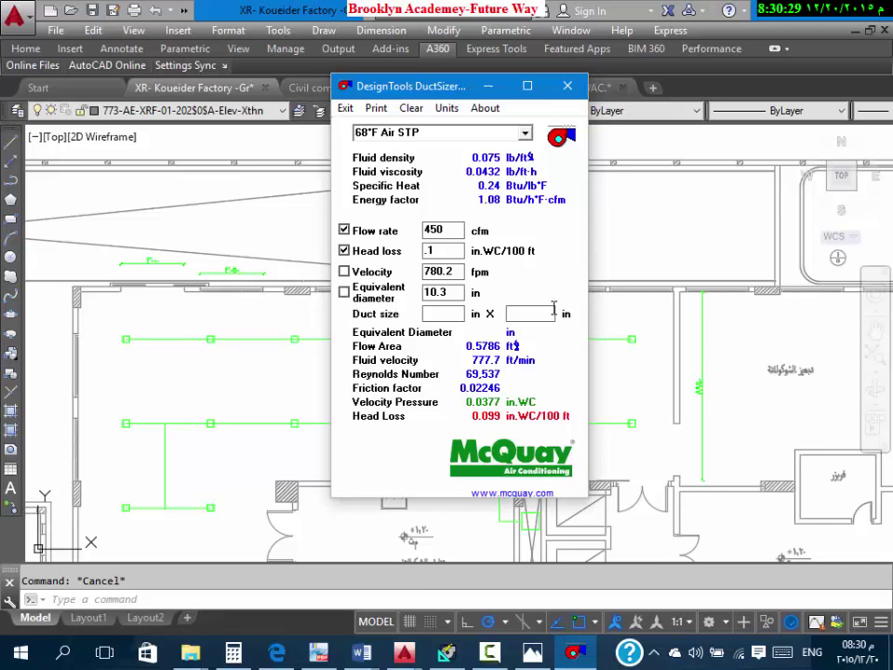
type("8")
key("shift+Tab")
type("12")
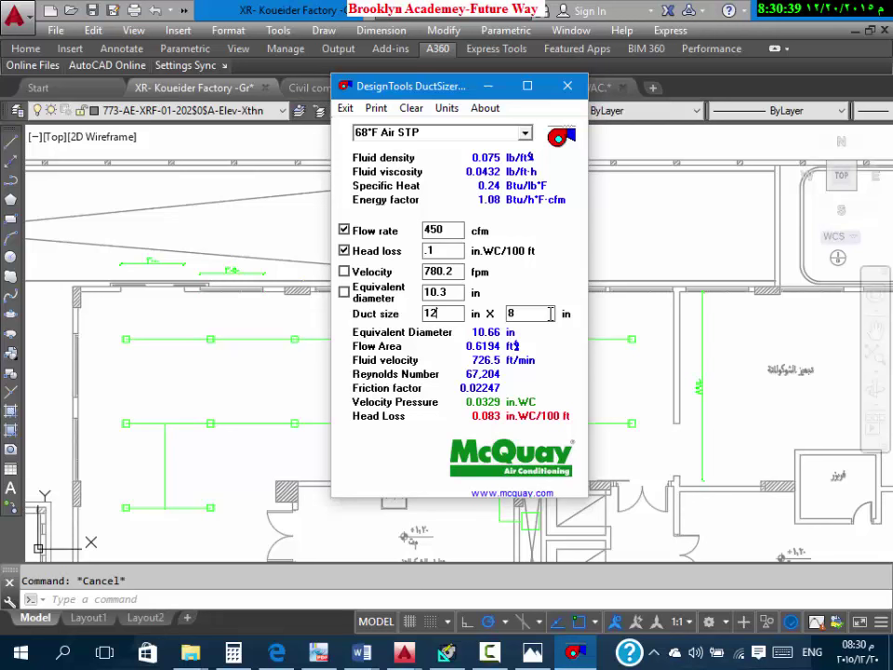
Step: Size the ducts for flow rates of 900 and 1350 cfm, trying first sides of 16 and 18 in for the latter
left_click(459, 230)
type("900")
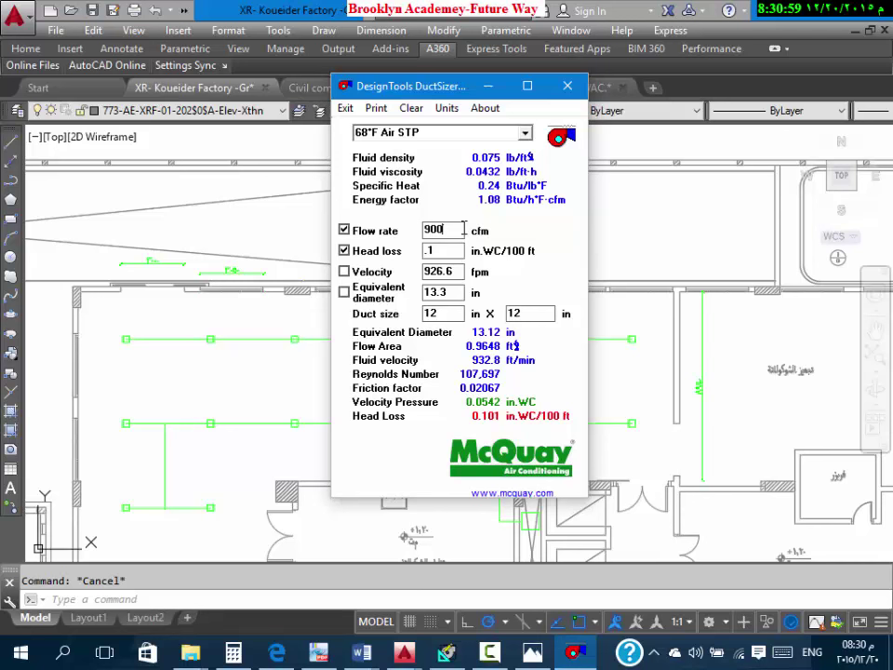
double_click(454, 226)
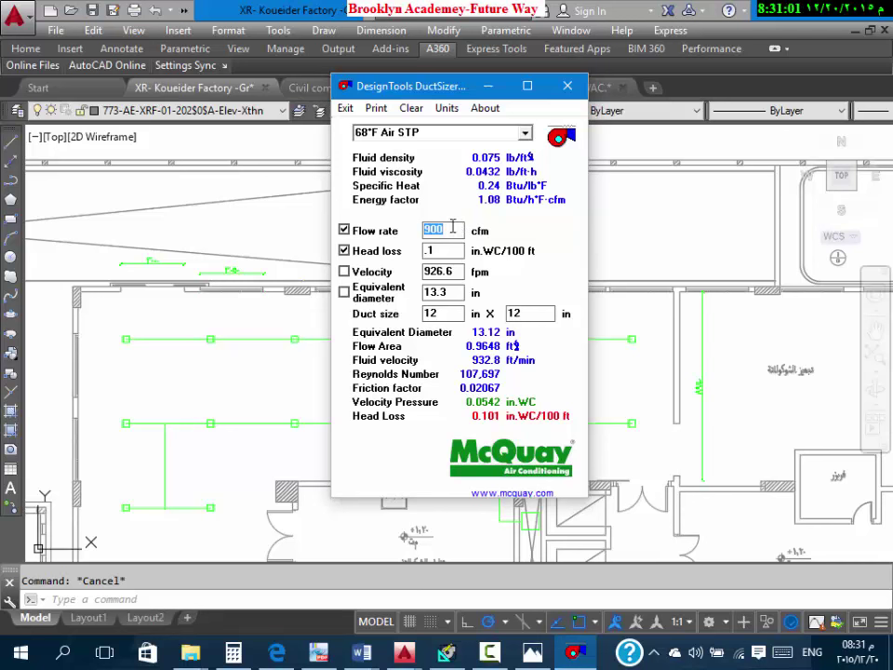
type("1350")
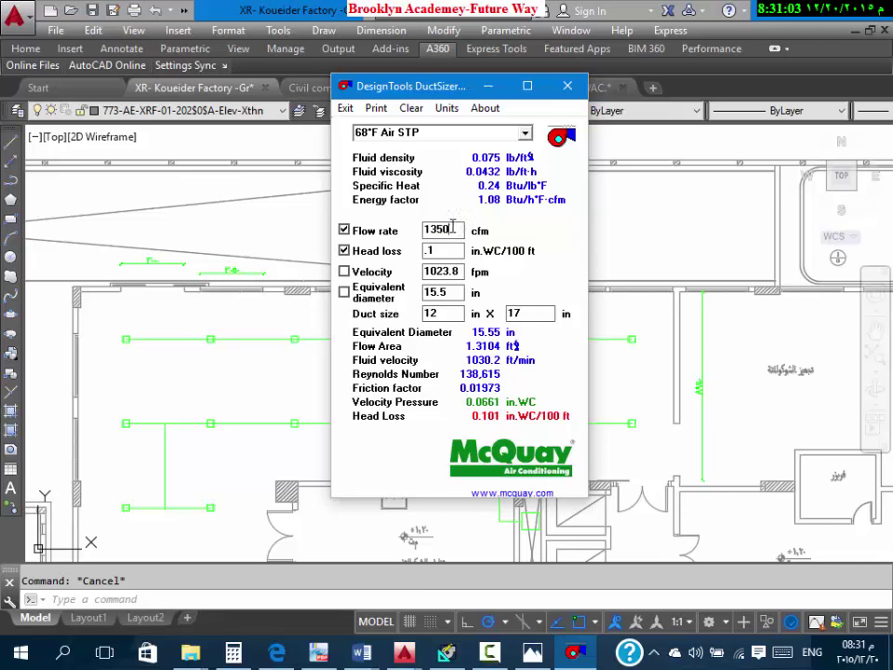
double_click(430, 314)
type("16")
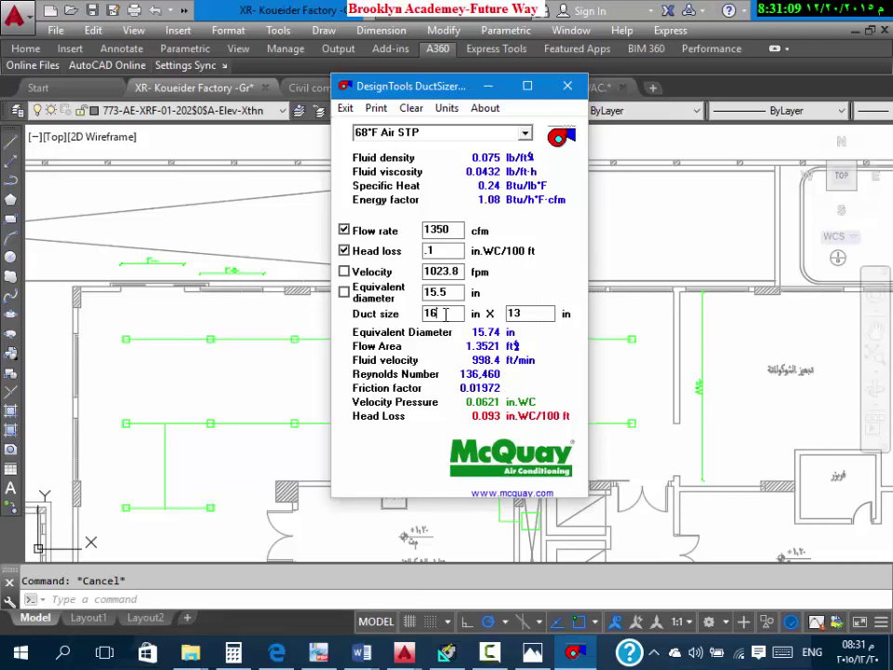
double_click(445, 314)
type("18")
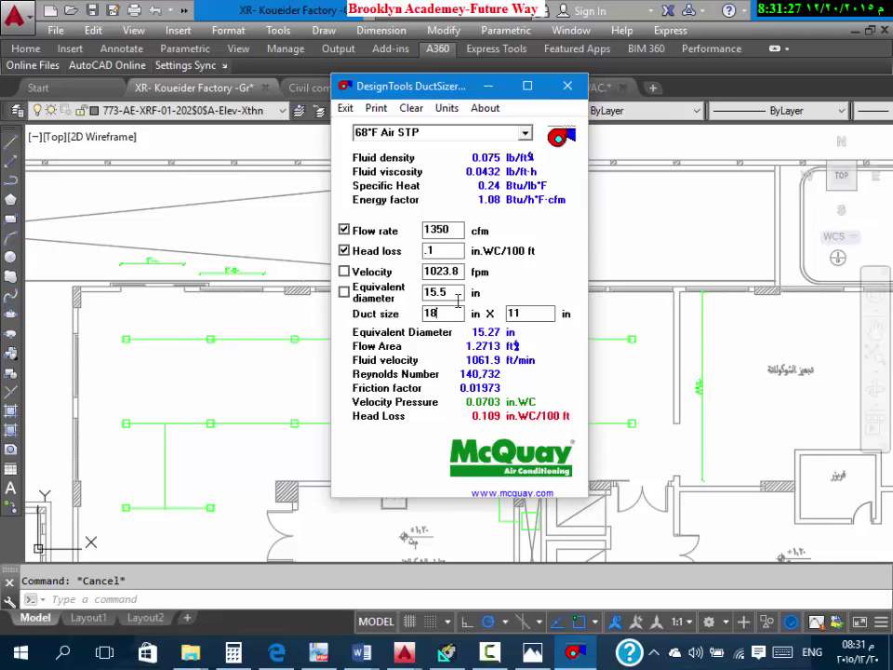
Step: Size the ducts for flow rates of 1800 cfm and 2250 cfm with an 18 in first side
left_click(457, 231)
double_click(458, 231)
left_click(453, 231)
type("1800")
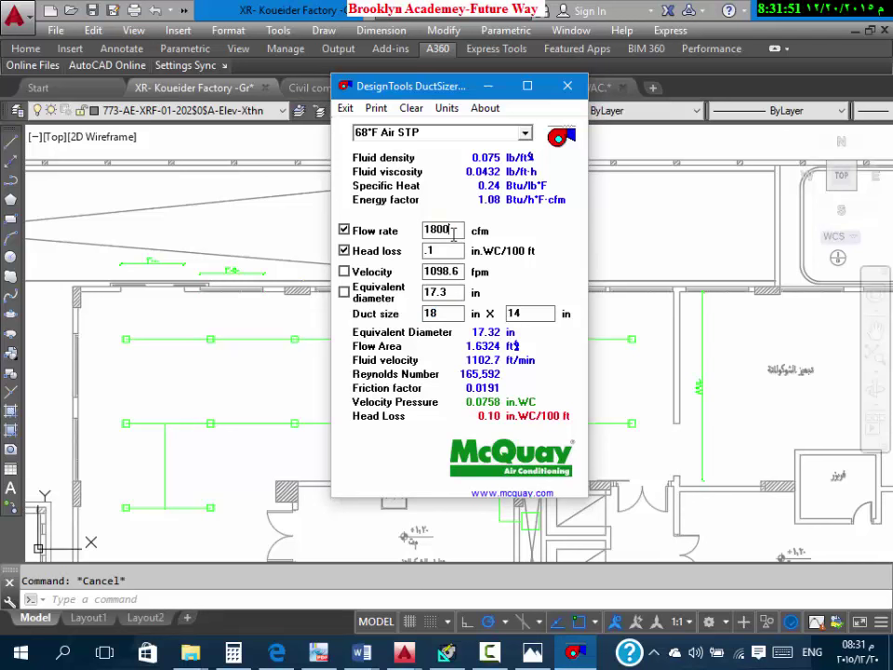
left_click(436, 315)
left_click(539, 315)
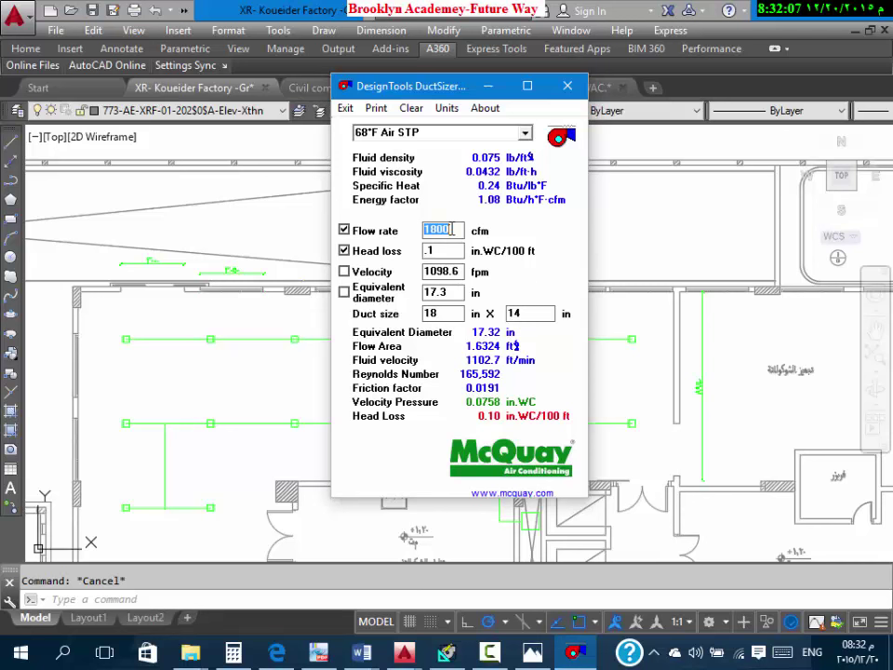
key("Tab")
type("2250")
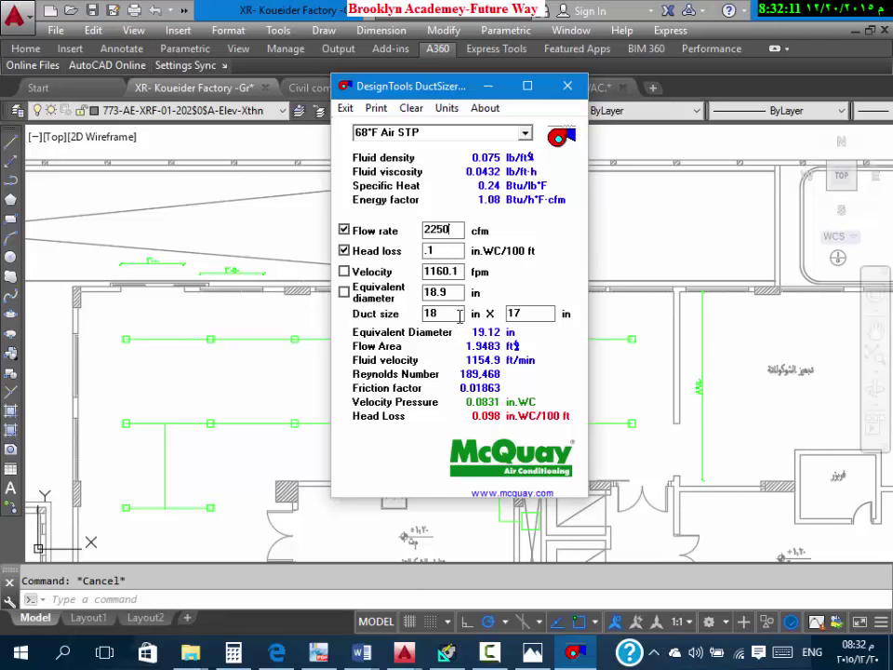
left_click_drag(424, 314, 484, 320)
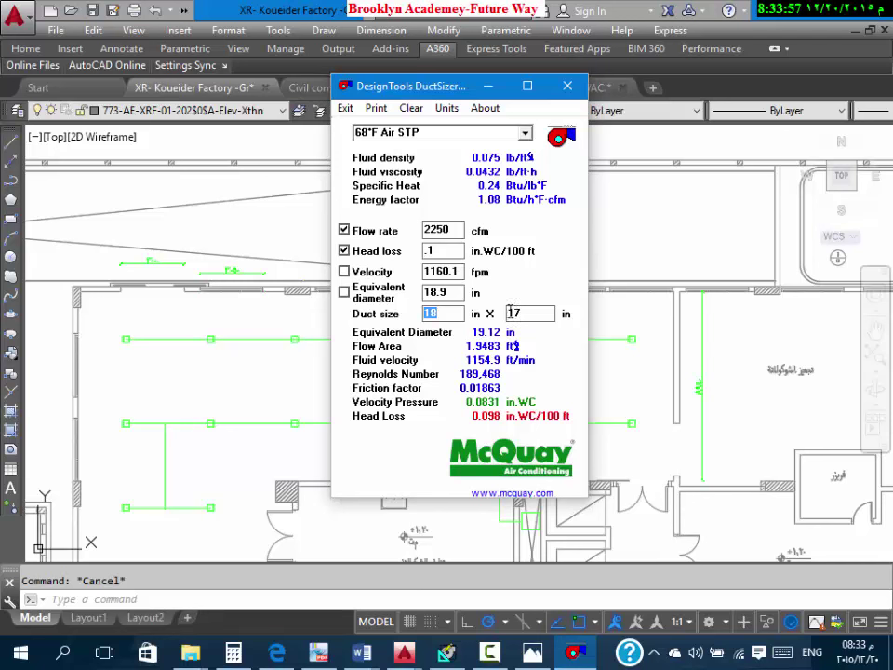
Step: Size the duct for a flow rate of 2700 cfm with its first side set to 20 in
double_click(462, 228)
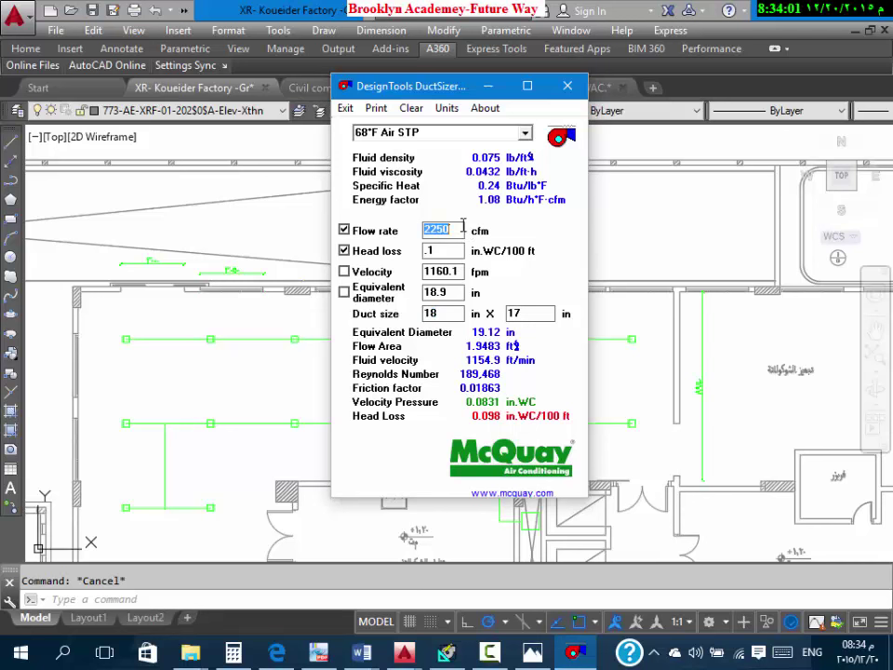
type("2700")
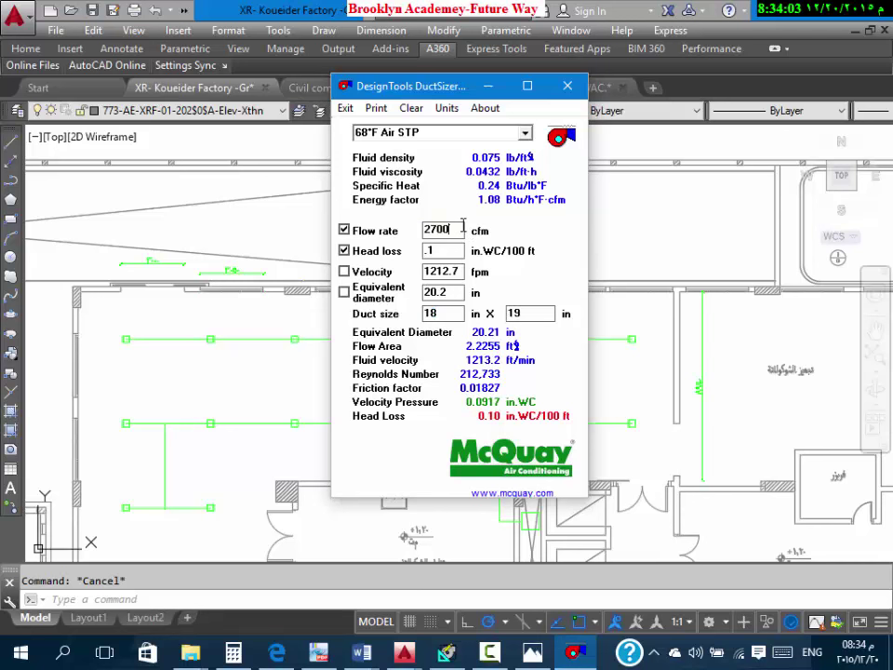
left_click(455, 313)
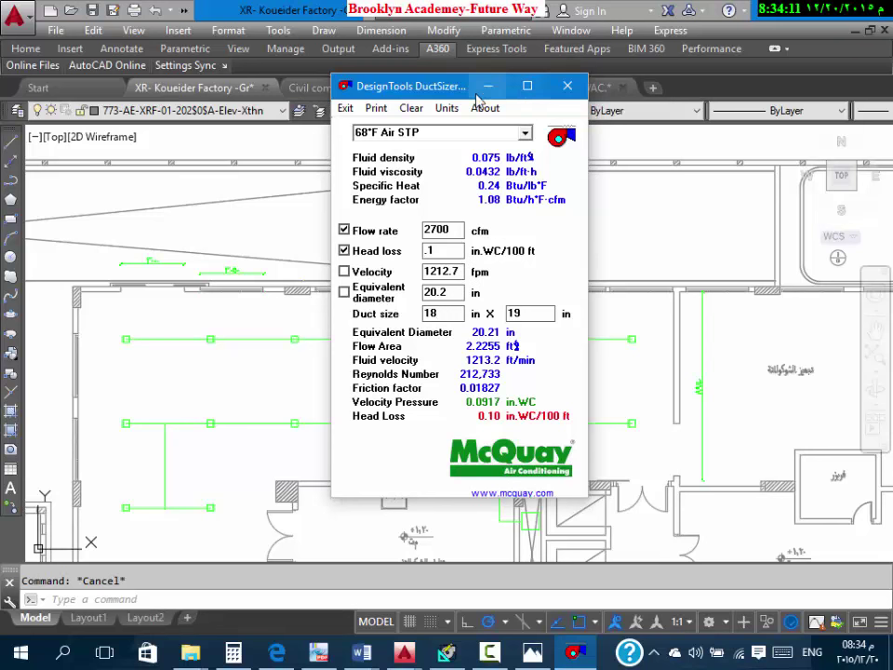
left_click(357, 67)
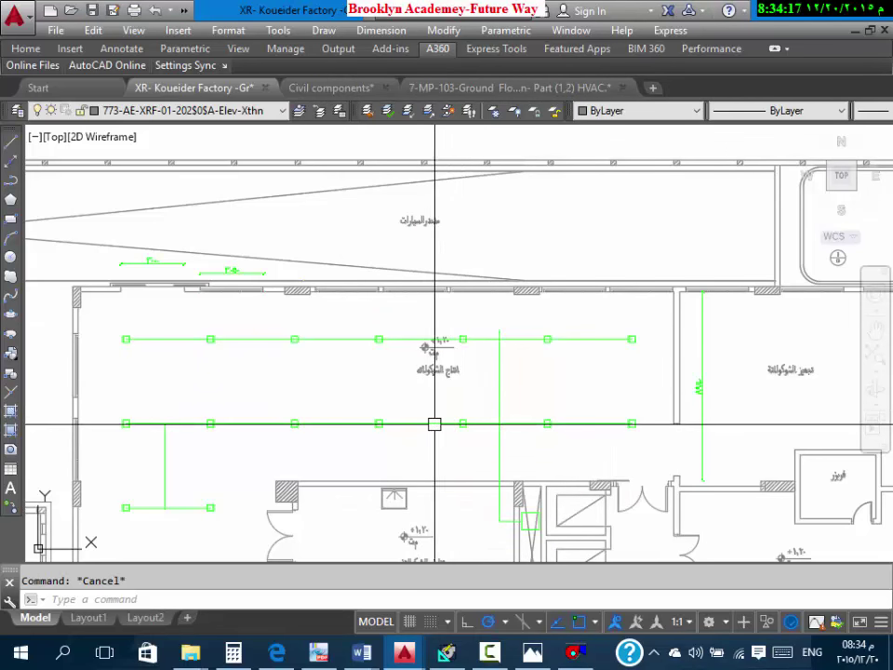
left_click(574, 651)
double_click(451, 312)
type("20")
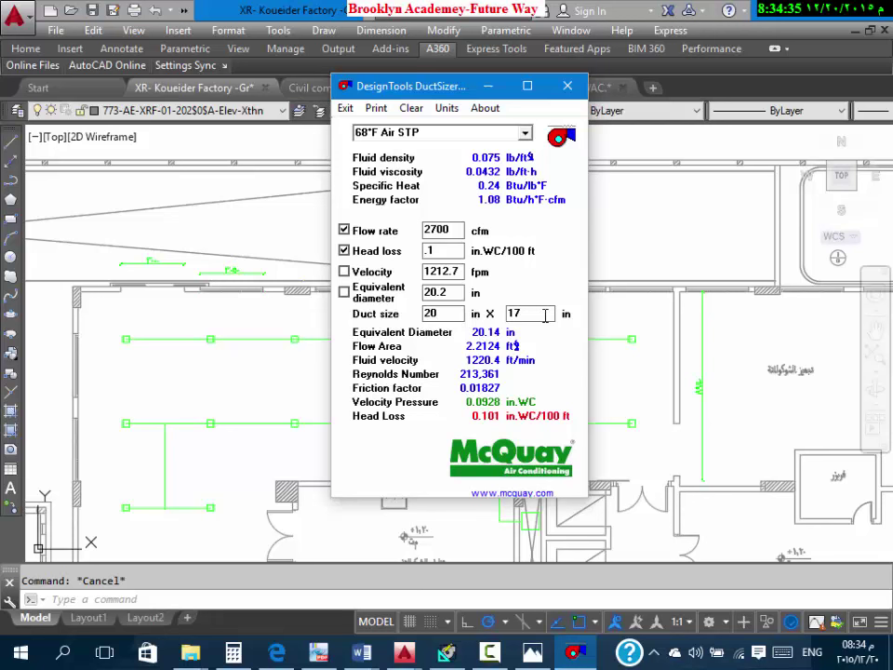
Step: Size the duct for a flow rate of 3150 cfm with its first side set to 22 in
double_click(458, 228)
type("3150")
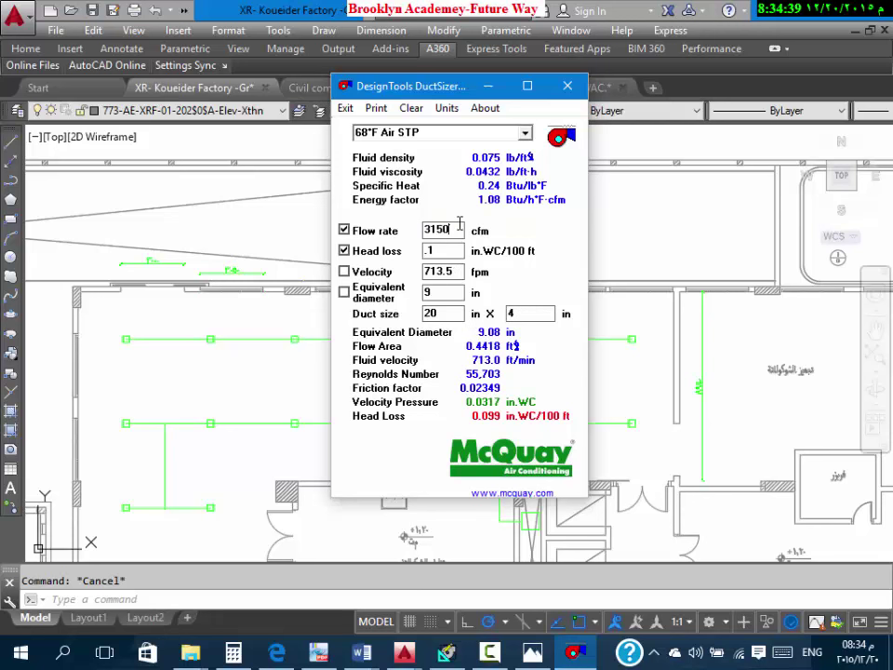
double_click(444, 313)
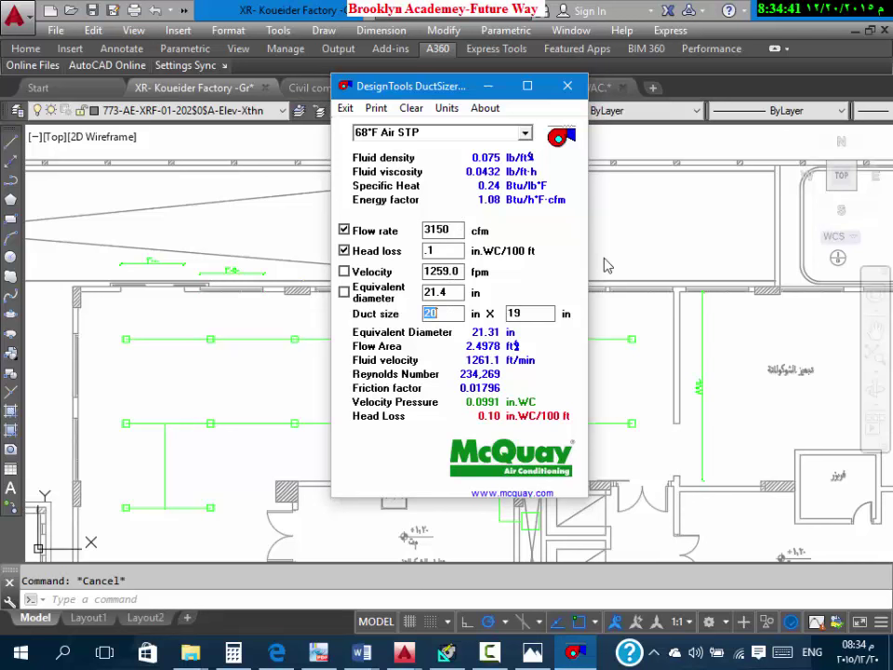
type("22")
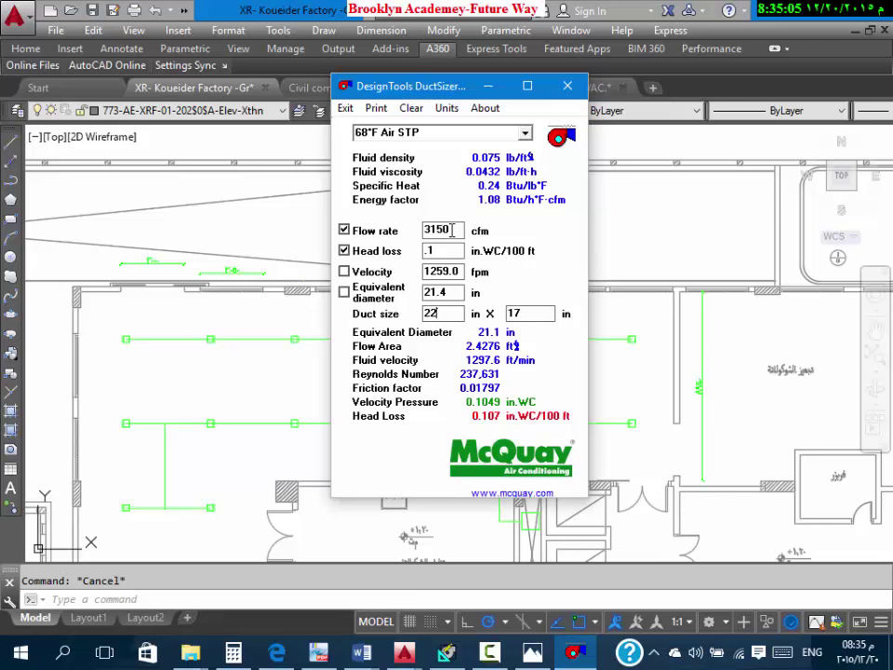
Step: Size the main duct for a flow rate of 7200 cfm with its first side set to 24 in
double_click(446, 229)
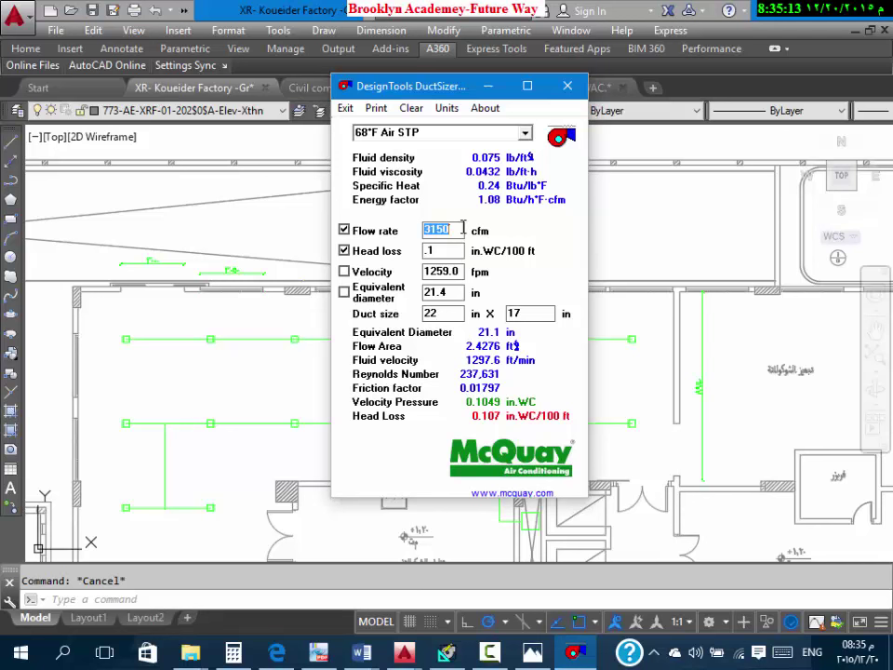
type("7200")
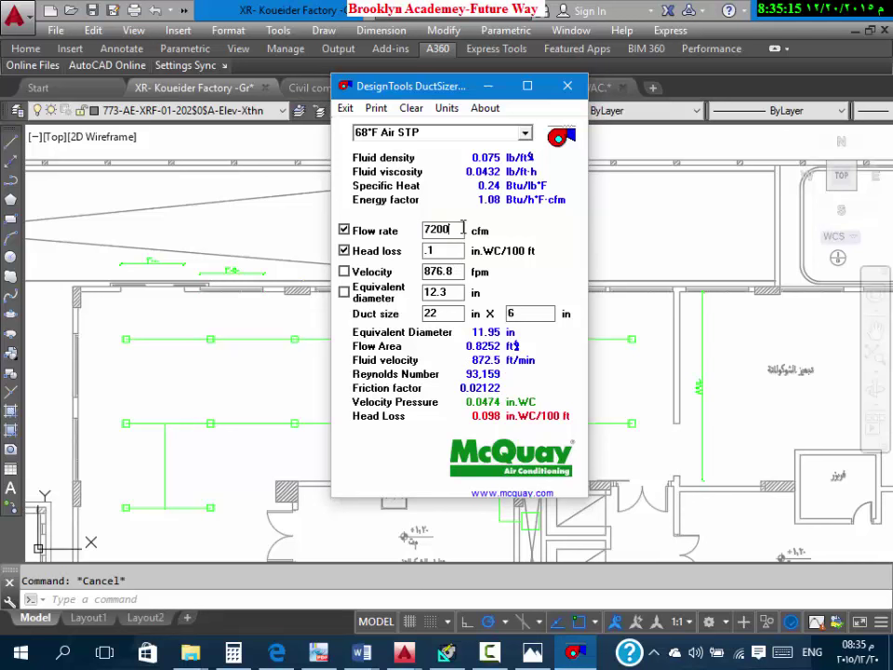
double_click(454, 314)
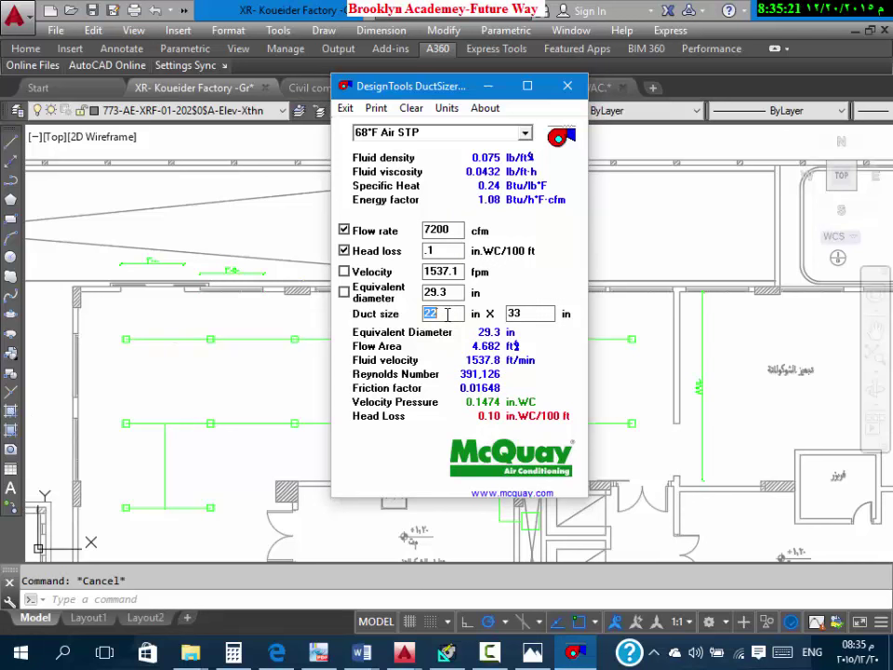
type("24")
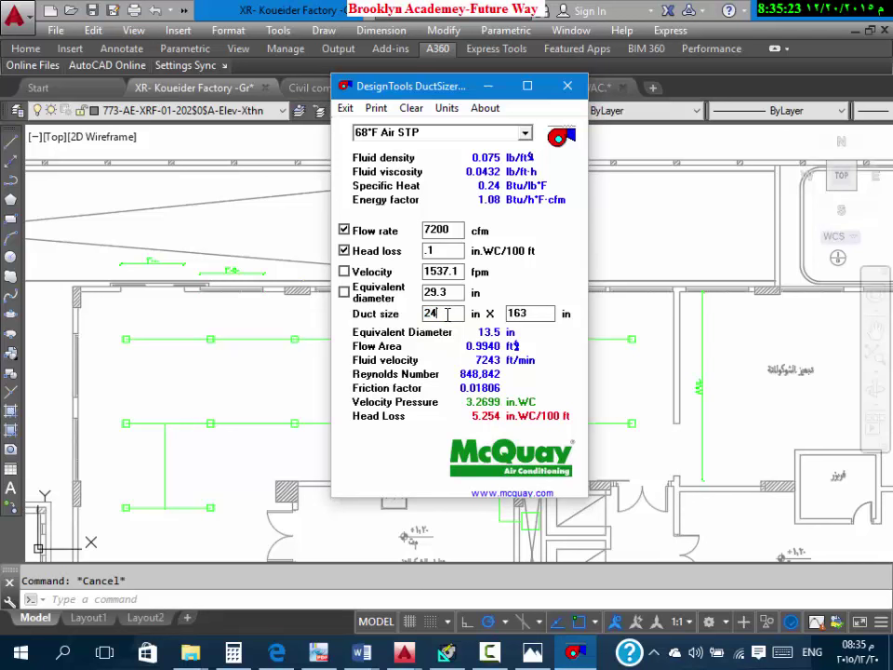
Step: Try 30 in as the first duct dimension in the duct sizer and clear the duct size again
key("BackSpace")
key("BackSpace")
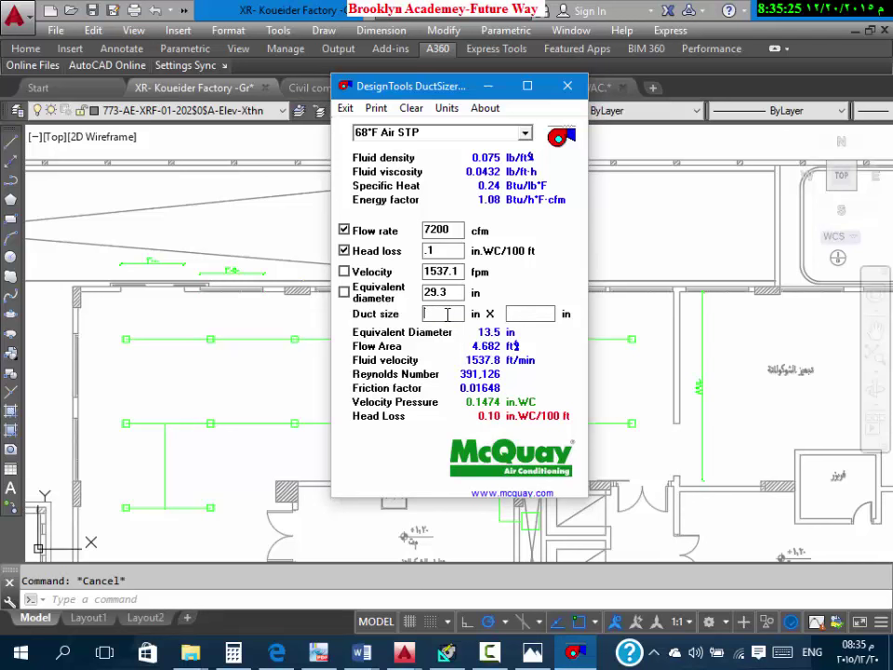
type("30")
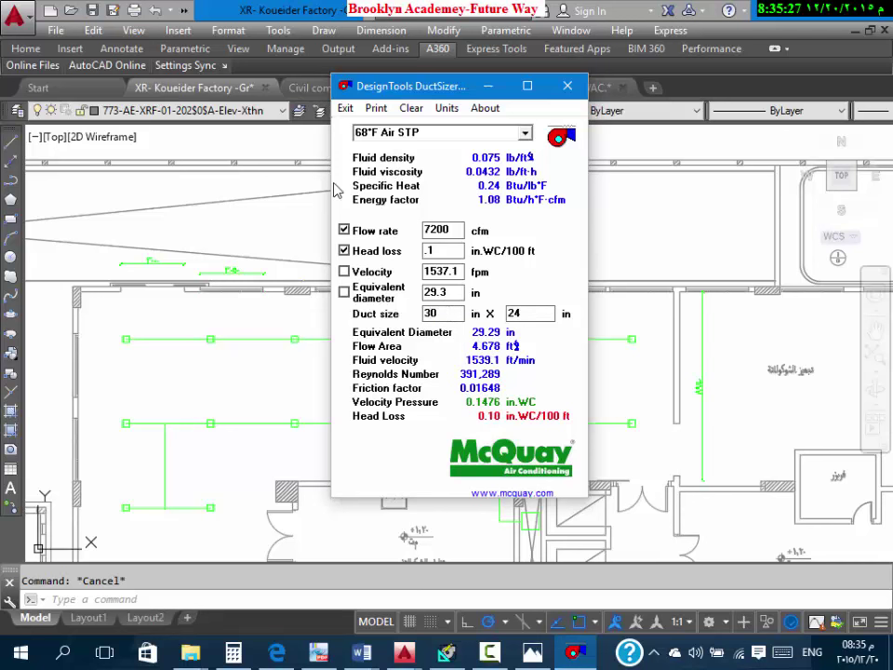
key("BackSpace")
key("BackSpace")
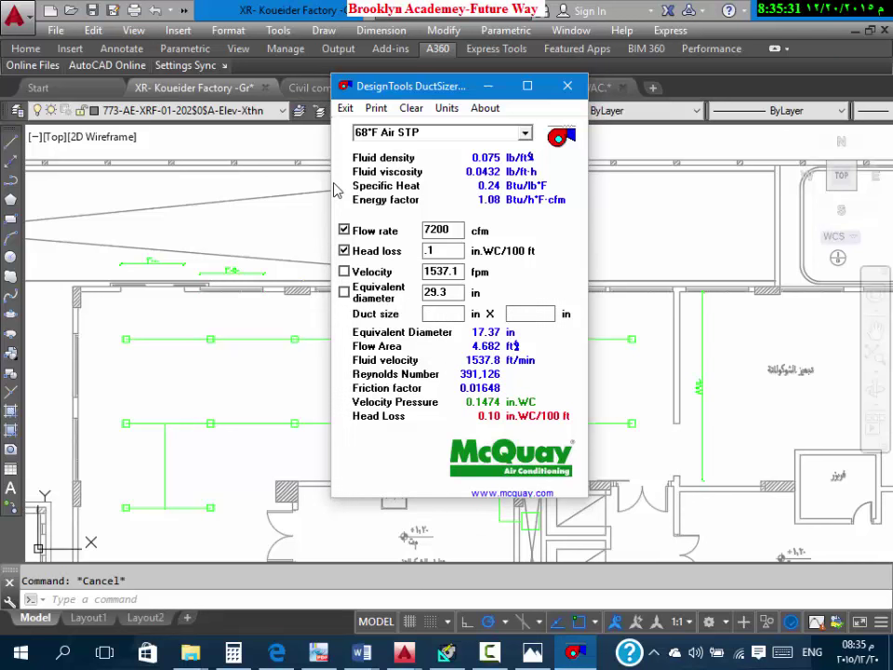
Step: Return to the drawing and add a horizontal linear dimension across the shaft width just below the green duct square
left_click(488, 86)
scroll(540, 433, "up", 5)
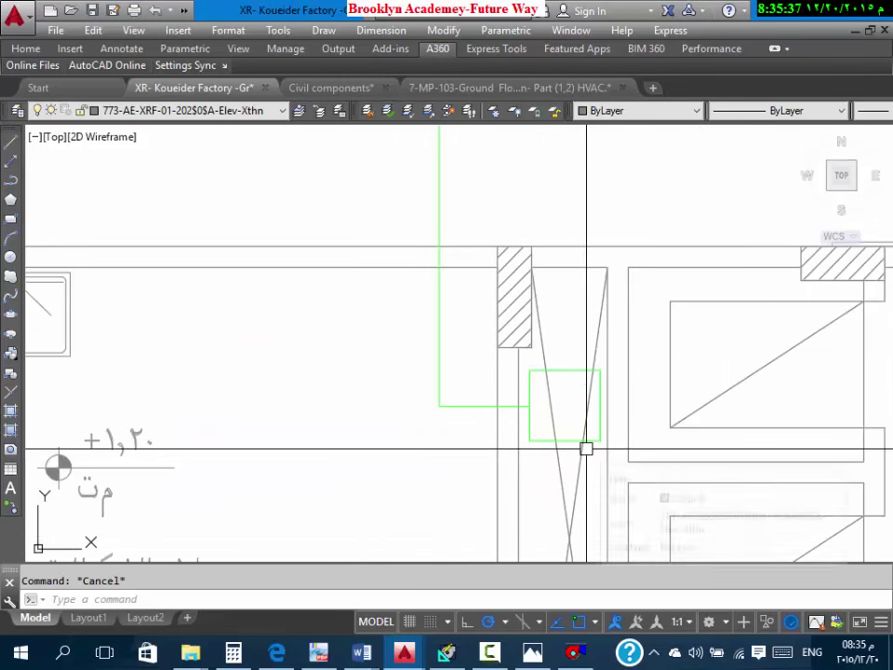
left_click(376, 30)
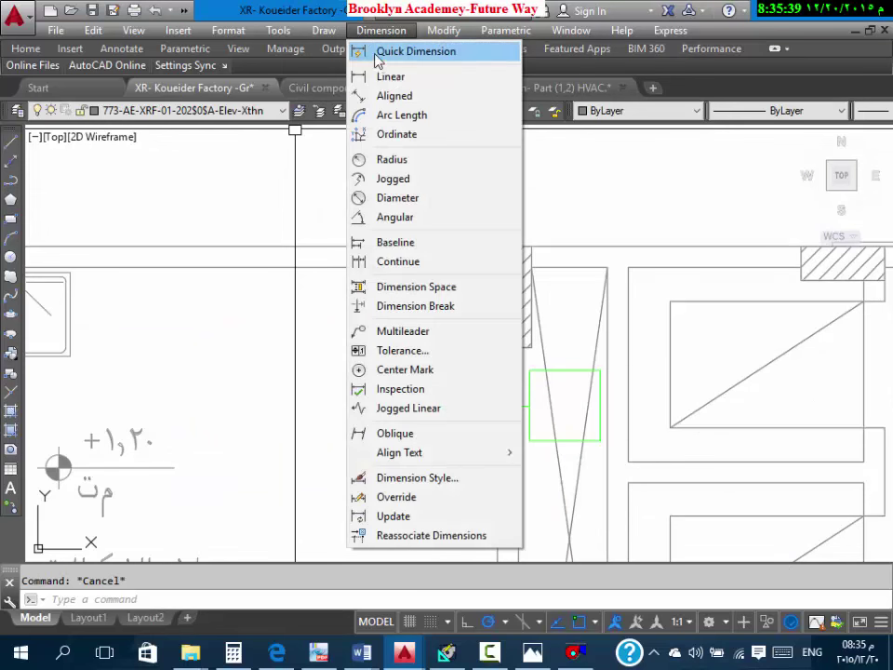
left_click(394, 79)
left_click(521, 444)
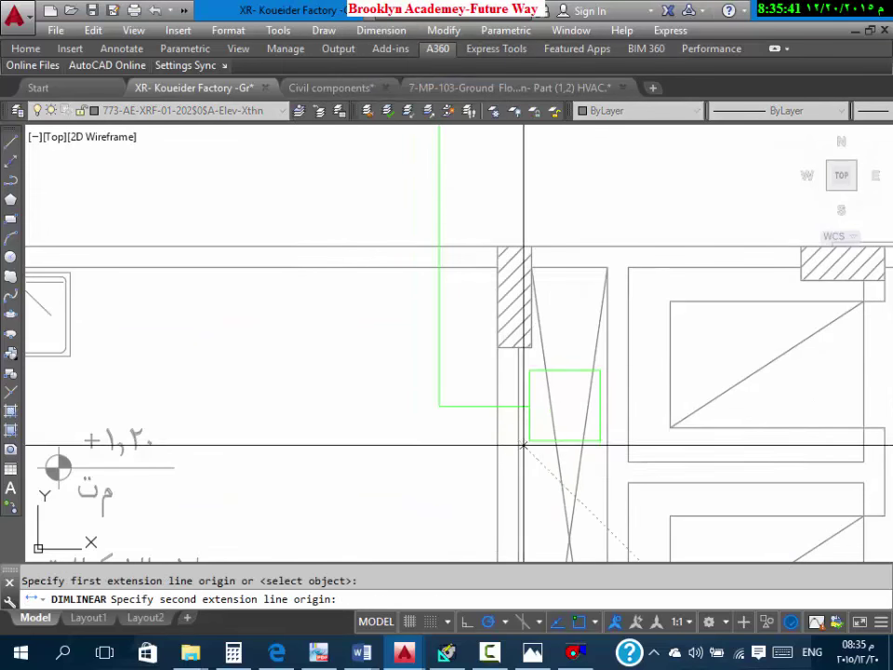
left_click(599, 443)
scroll(610, 468, "up", 3)
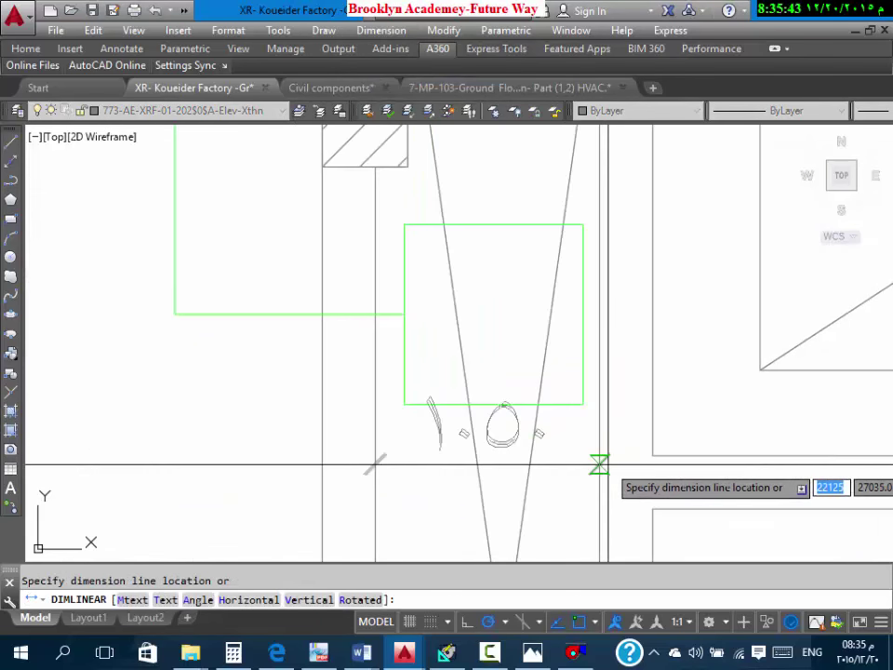
left_click(543, 456)
scroll(506, 367, "down", 4)
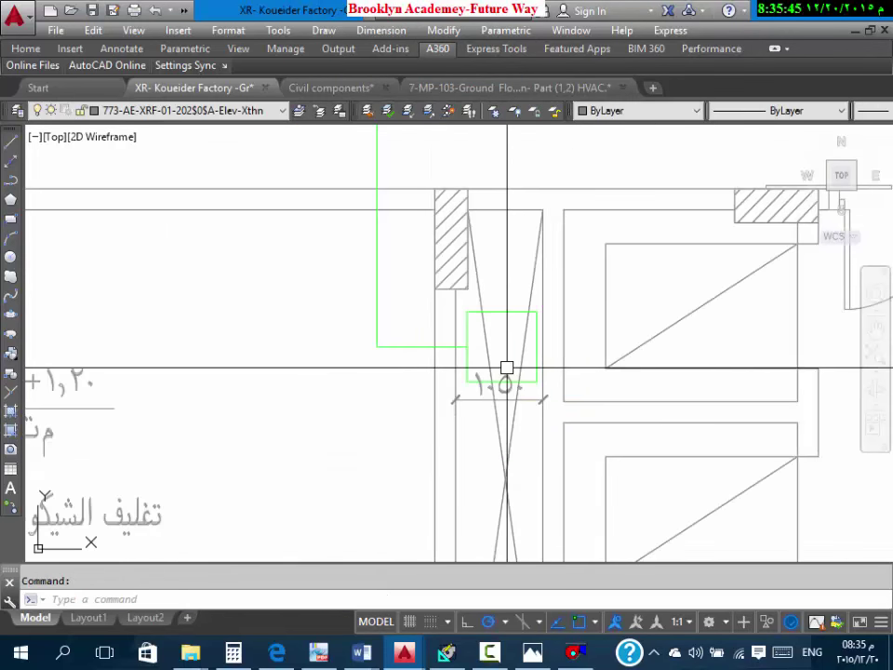
Step: Calculate 100 / 2.54 in the Calculator to convert centimetres to inches
left_click(248, 653)
type("11")
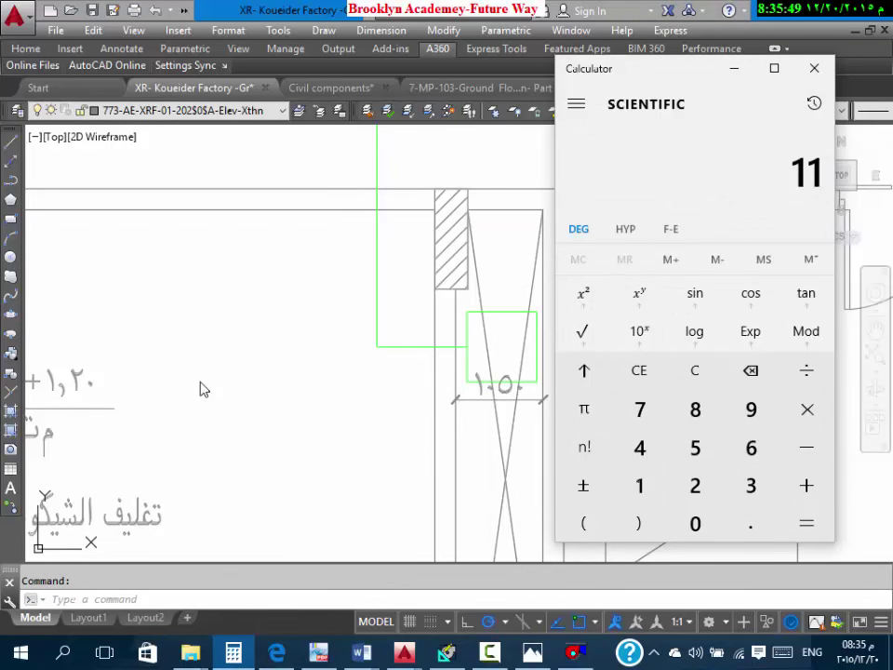
key("BackSpace")
type("00/2.5")
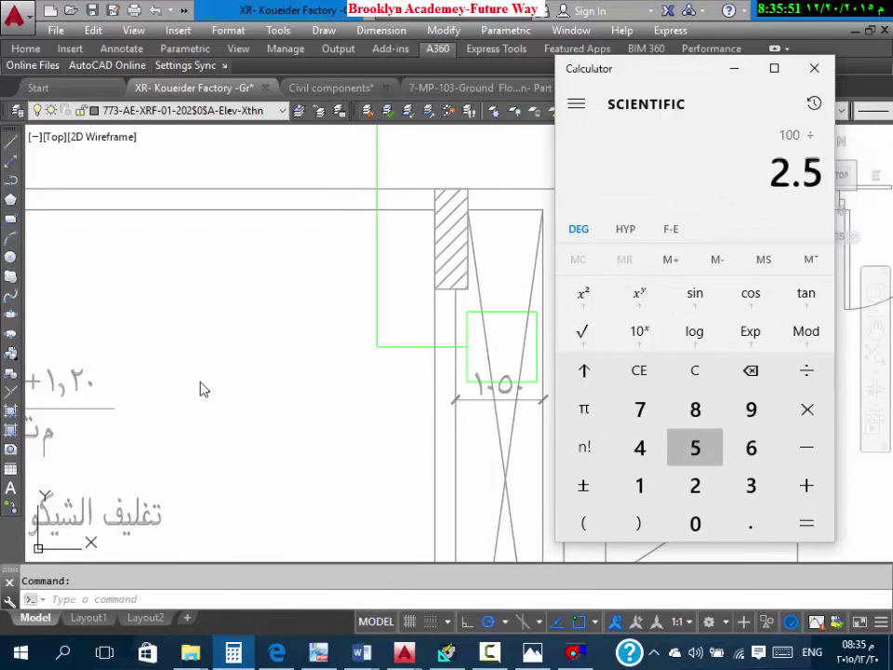
type("4")
key("Return")
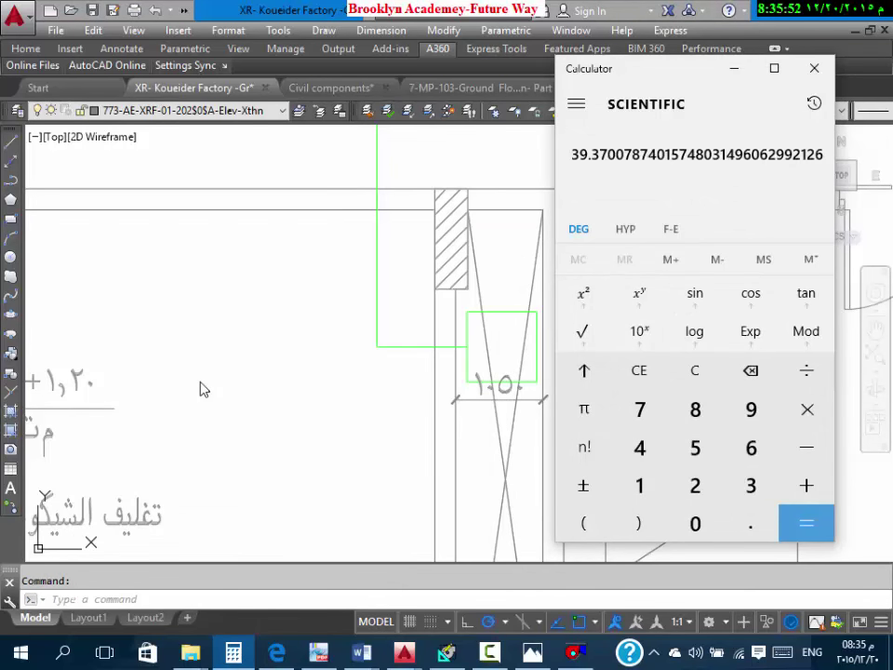
left_click(729, 70)
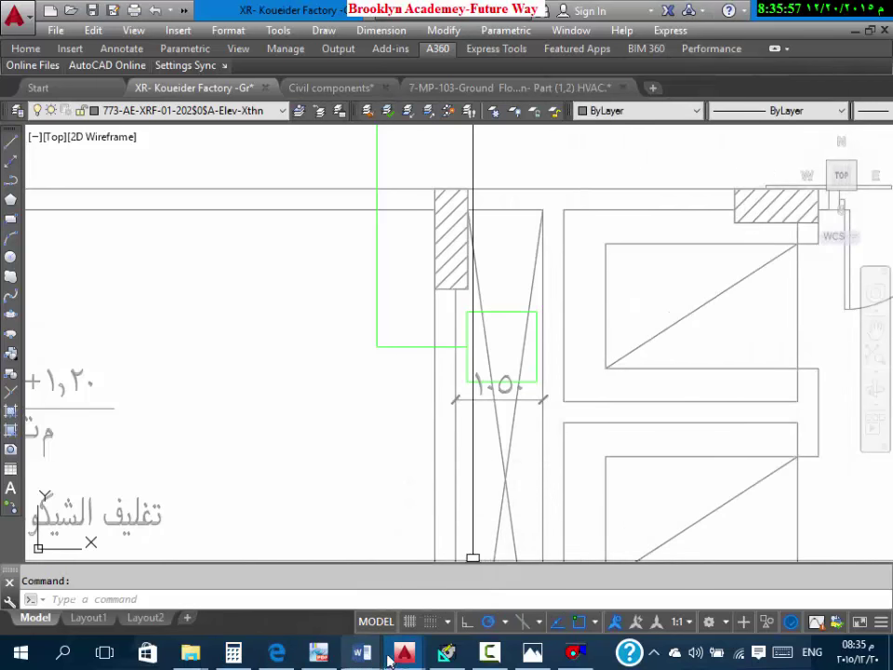
Step: Switch to DuctSizer, set the first duct dimension to 30 in, and return to the drawing
left_click(576, 651)
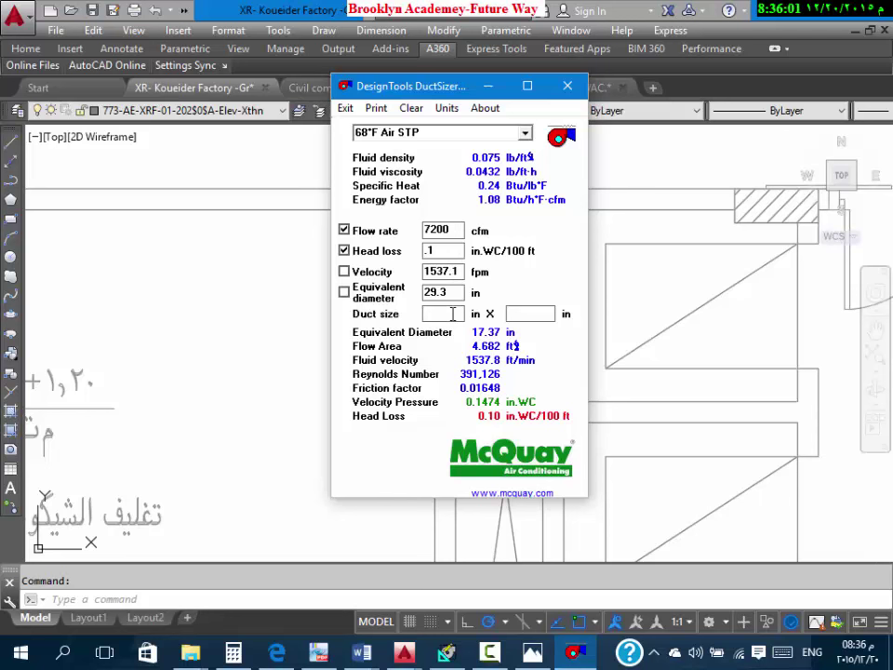
type("30")
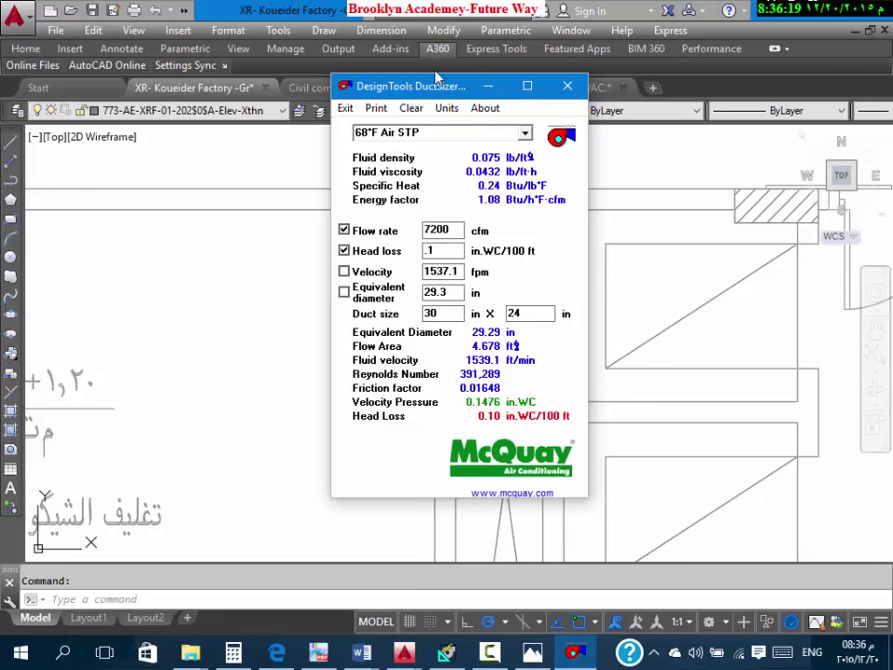
left_click(488, 86)
scroll(555, 279, "down", 3)
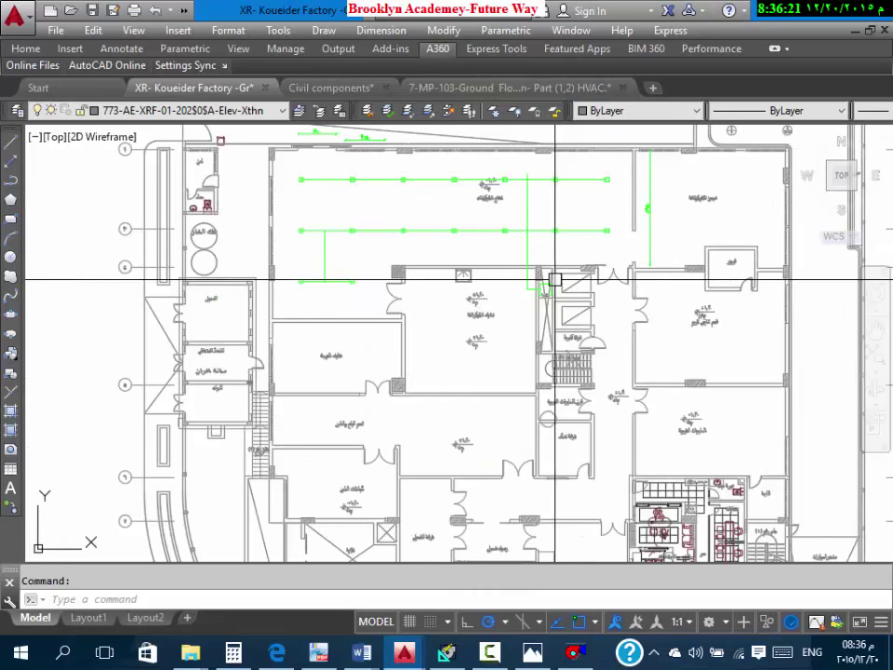
scroll(549, 279, "up", 3)
scroll(578, 305, "down", 3)
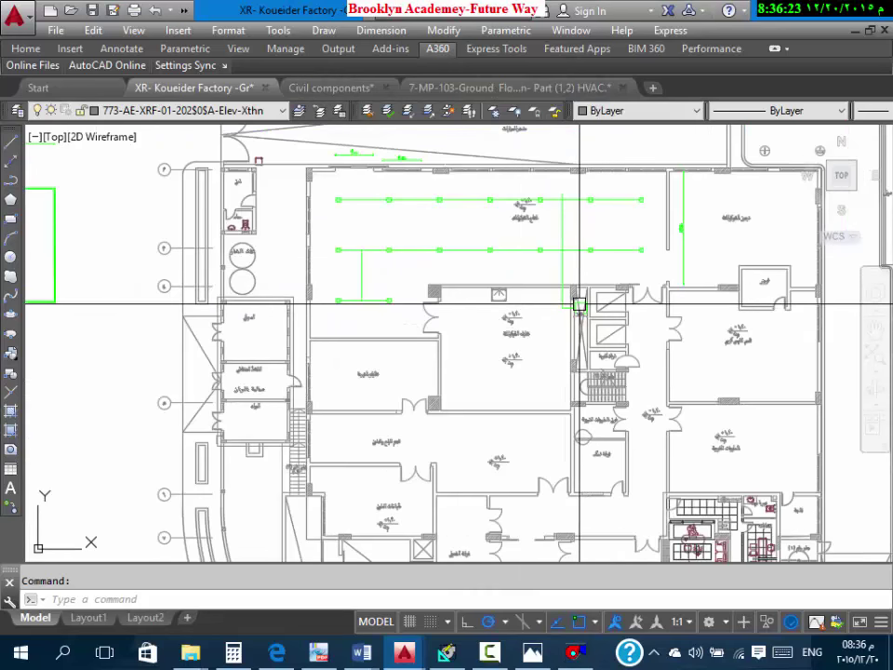
mouse_move(579, 304)
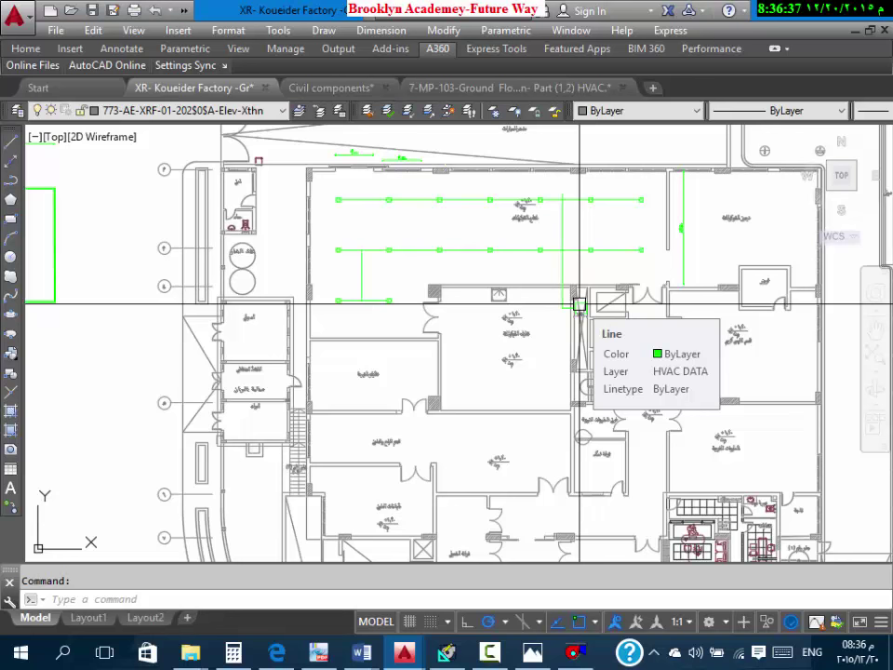
scroll(579, 304, "up", 3)
scroll(556, 314, "down", 1)
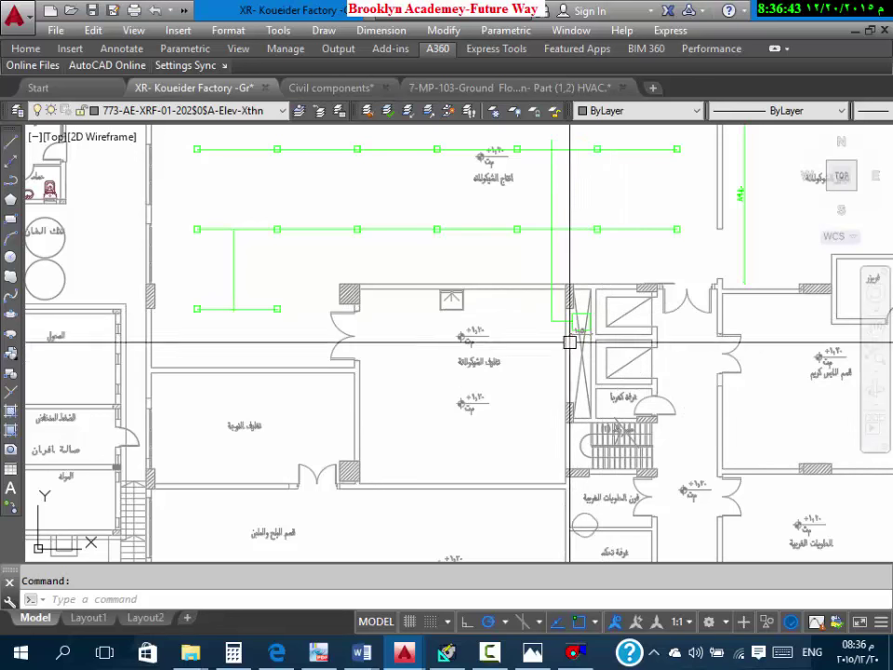
key("l")
key("Return")
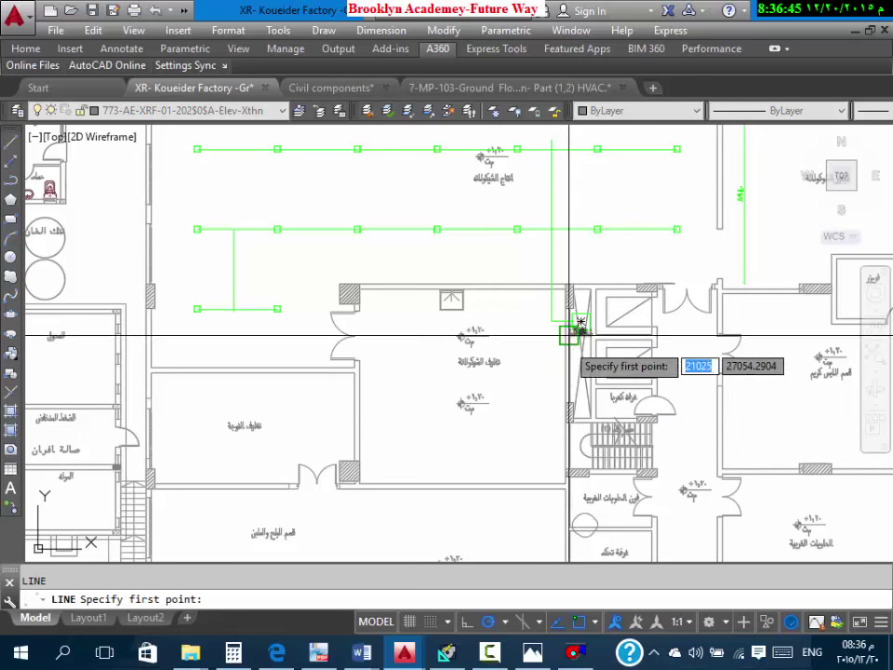
scroll(569, 334, "up", 3)
key("Escape")
Step: Copy the green duct square straight down inside the shaft, placing the copy just below the original
type("co")
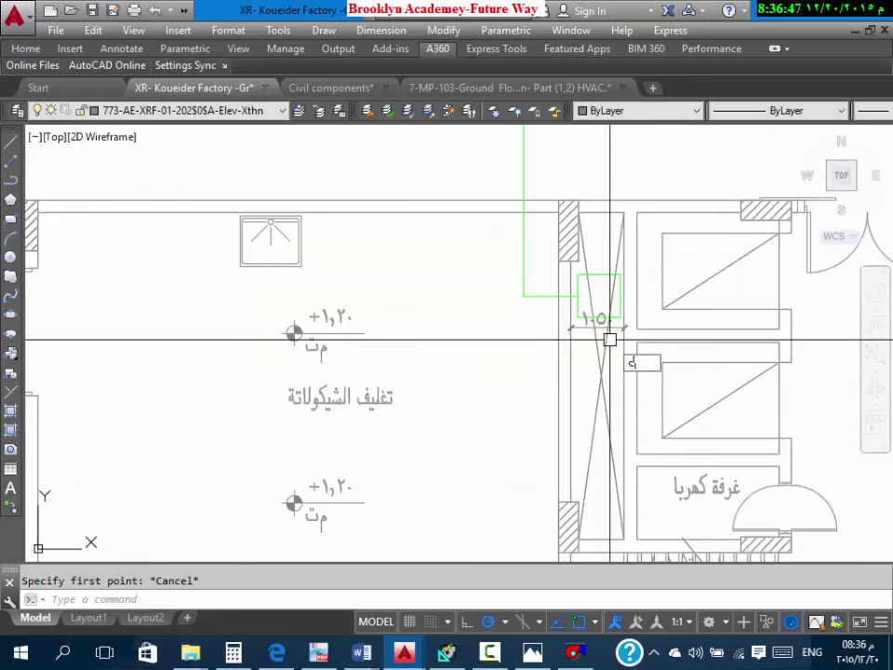
key("Return")
left_click(583, 284)
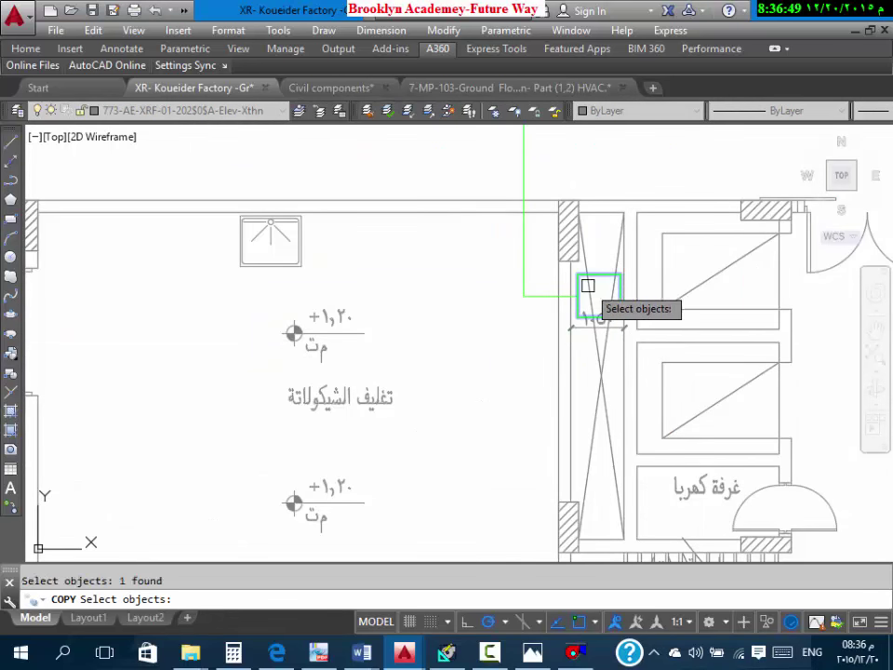
key("Return")
left_click(465, 294)
left_click(465, 344)
key("Escape")
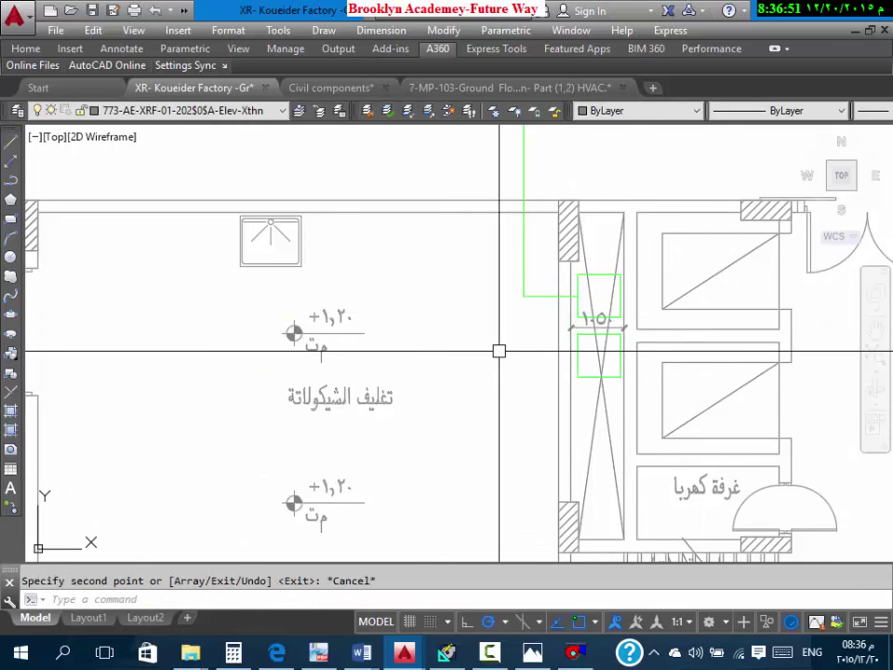
Step: Draw a two-segment line from the left side of the copied square, running horizontally left and up to the room's upper wall
key("l")
key("Return")
left_click(578, 354)
scroll(605, 373, "down", 5)
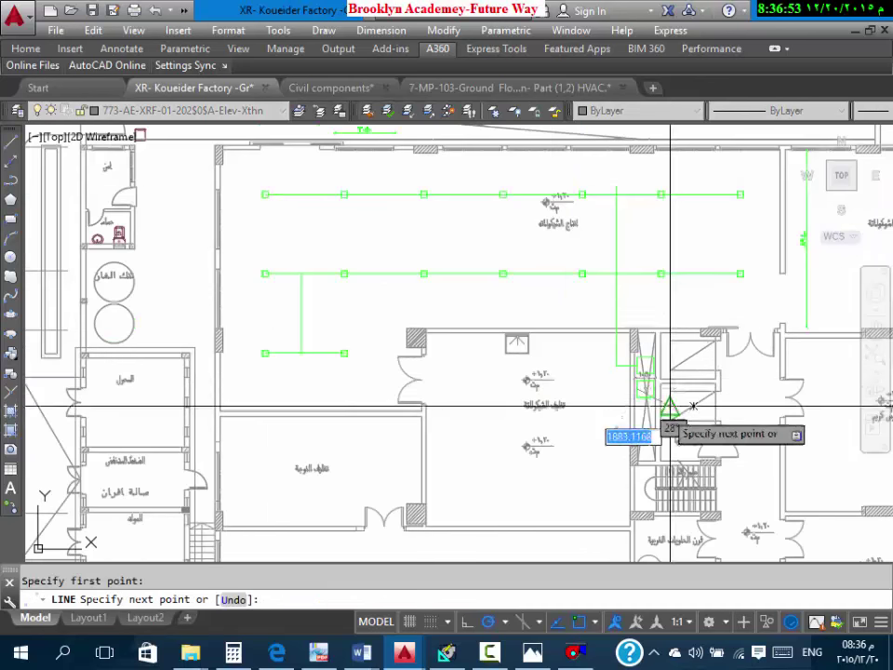
left_click(581, 389)
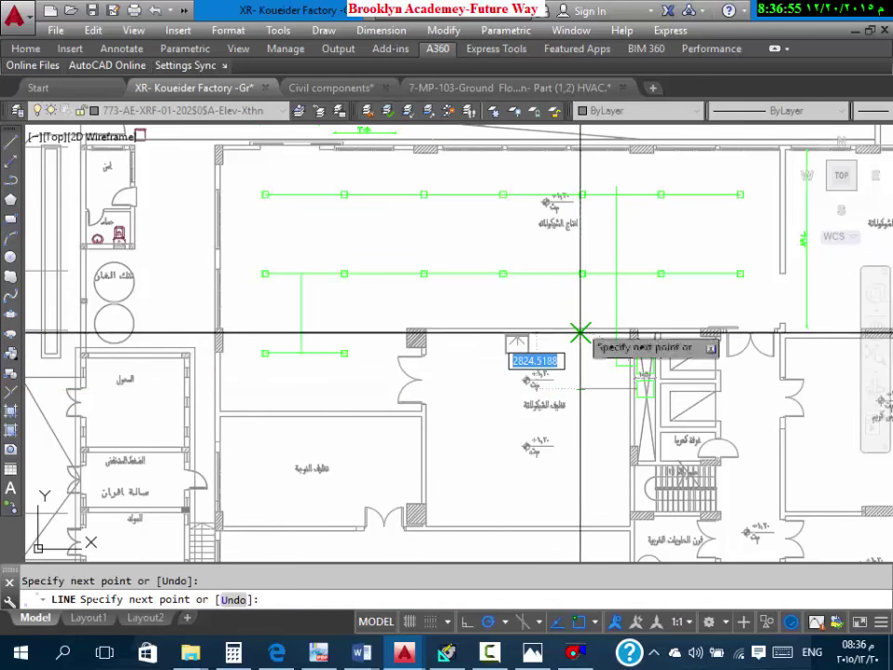
left_click(578, 329)
key("Escape")
Step: Match the properties of the existing green vertical duct line onto the two new line segments
scroll(581, 317, "up", 5)
scroll(596, 373, "down", 3)
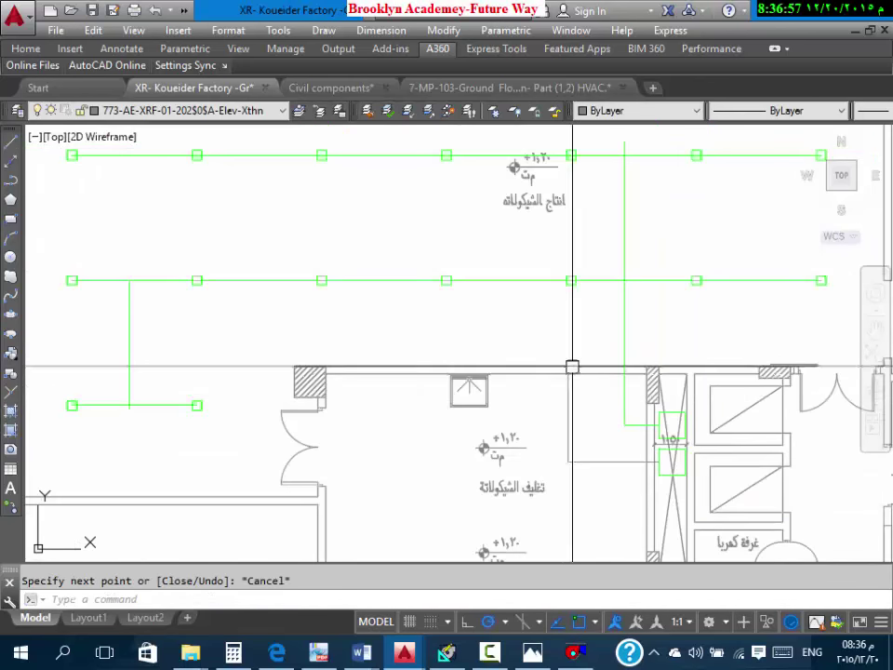
left_click(573, 534)
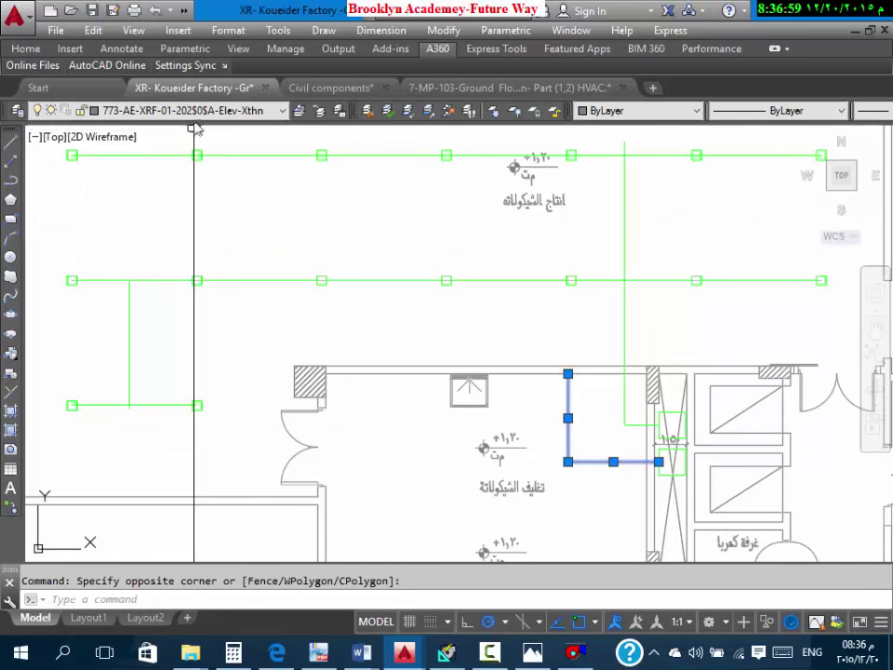
key("Escape")
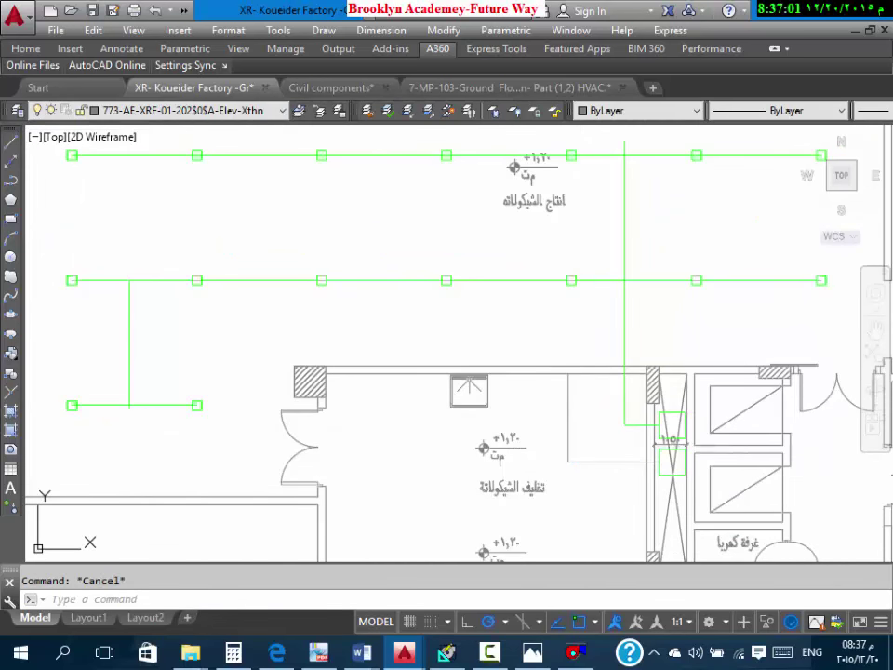
type("ma")
key("space")
left_click(632, 415)
left_click(621, 426)
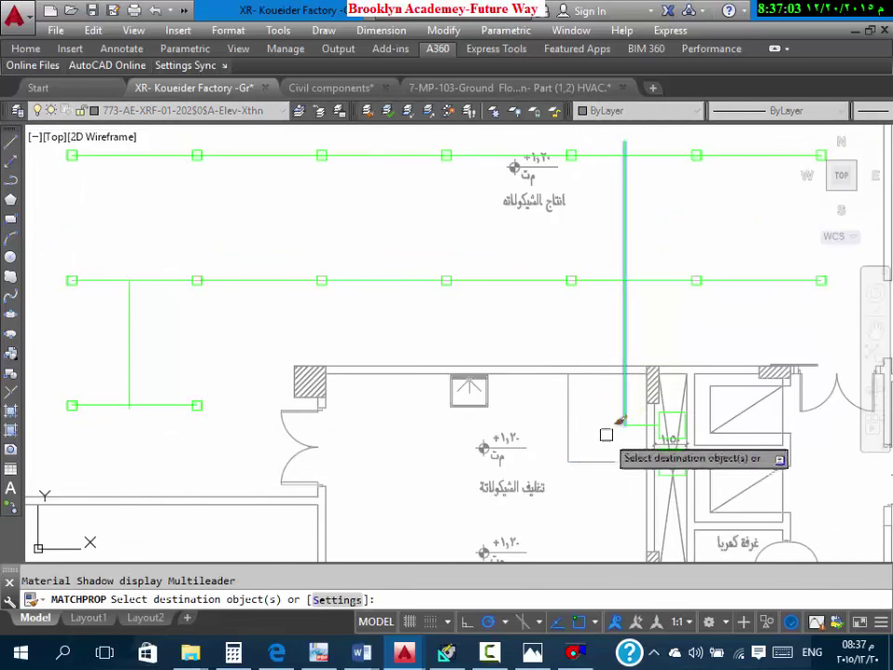
key("space")
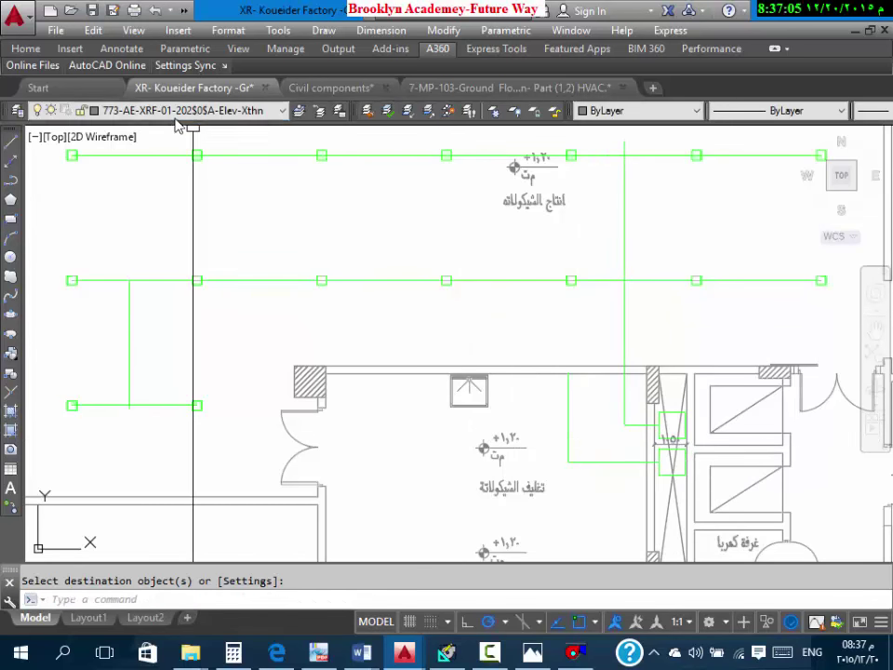
Step: Check the layer of the green vertical duct line and make HVAC DATA the current layer
left_click(625, 333)
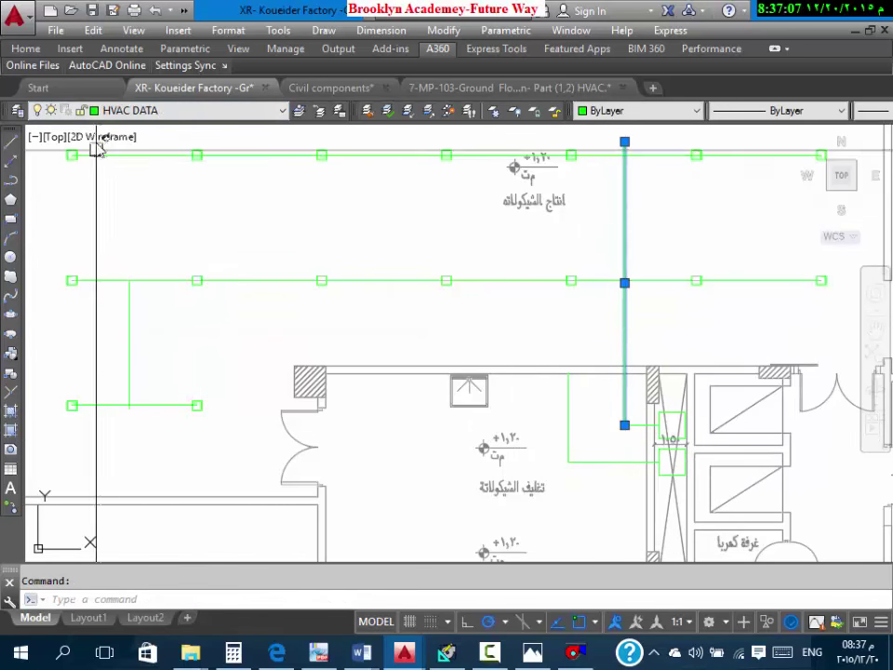
key("Escape")
left_click(142, 110)
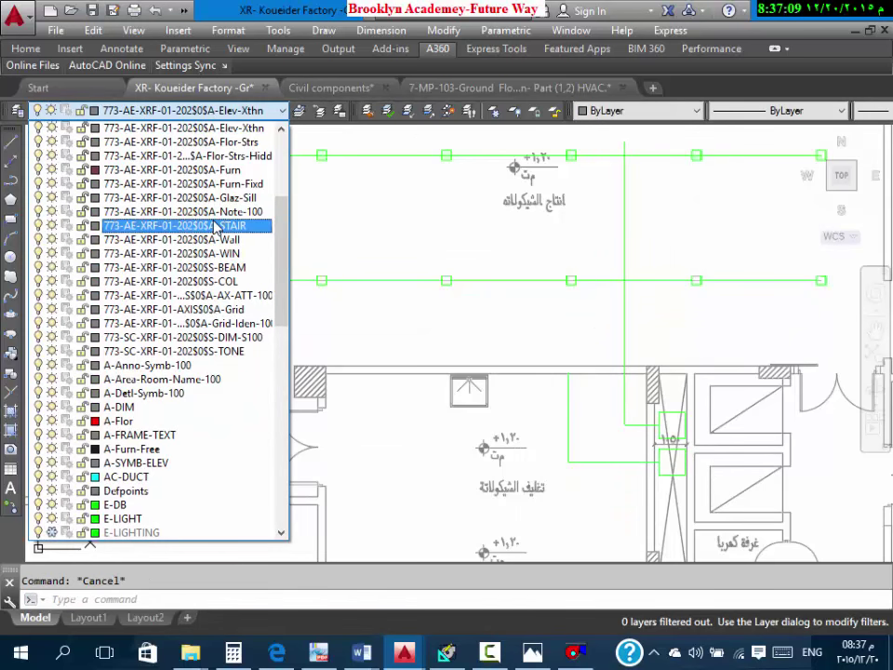
scroll(220, 228, "down", 5)
left_click(180, 139)
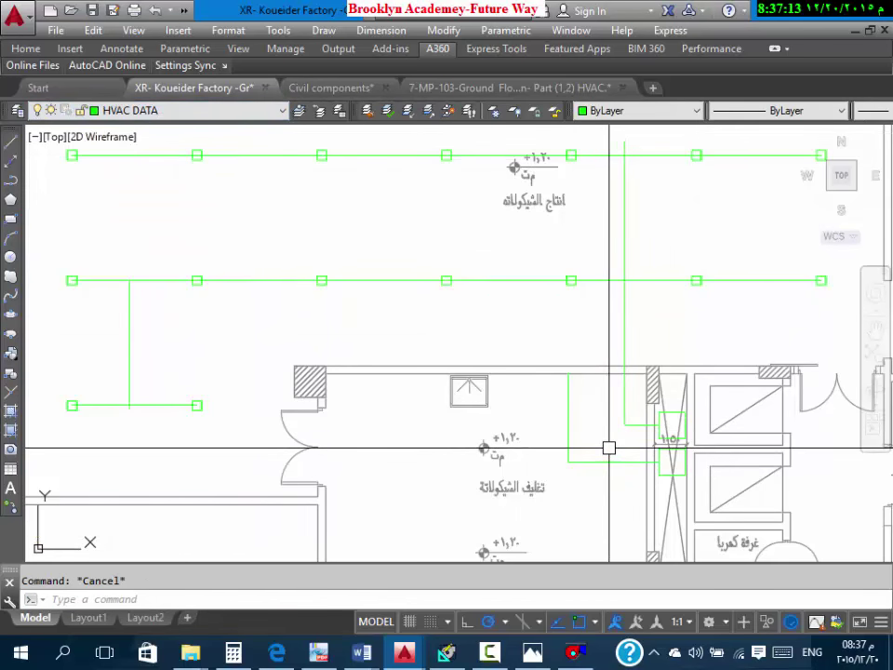
Step: Draw a flat rectangle along the outer edge of the wall above the end of the new duct line
type("rec")
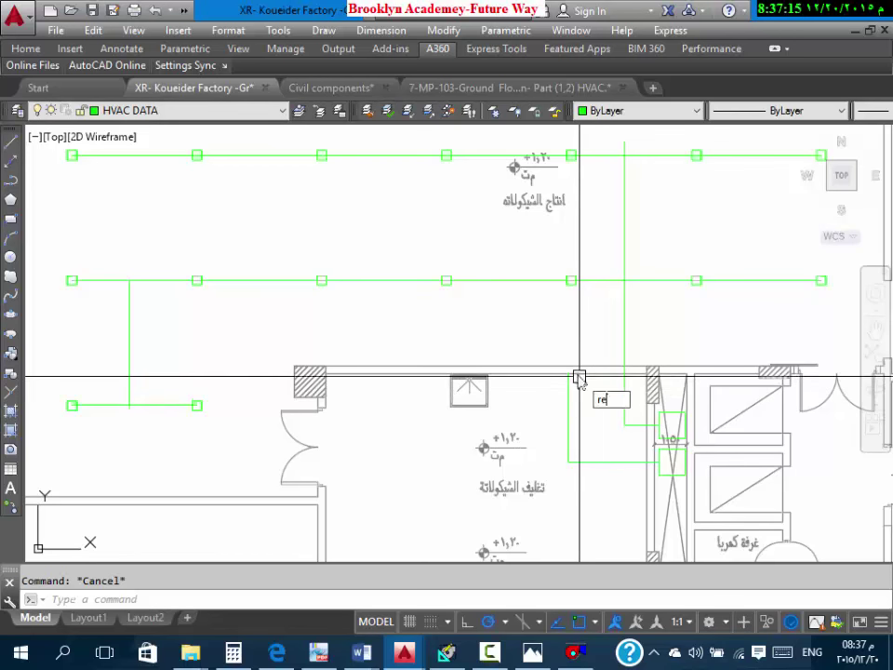
key("Return")
left_click(599, 364)
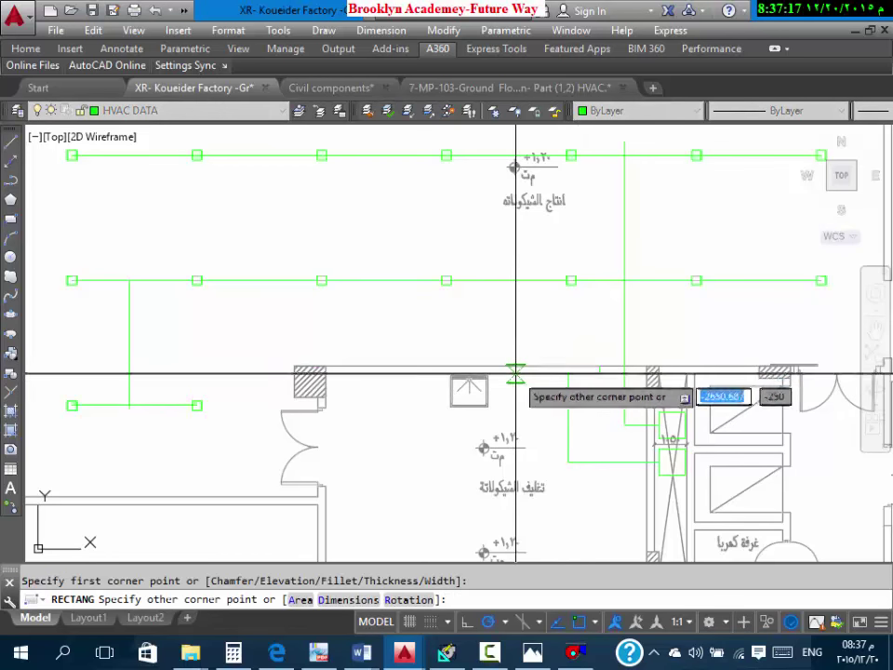
key("Escape")
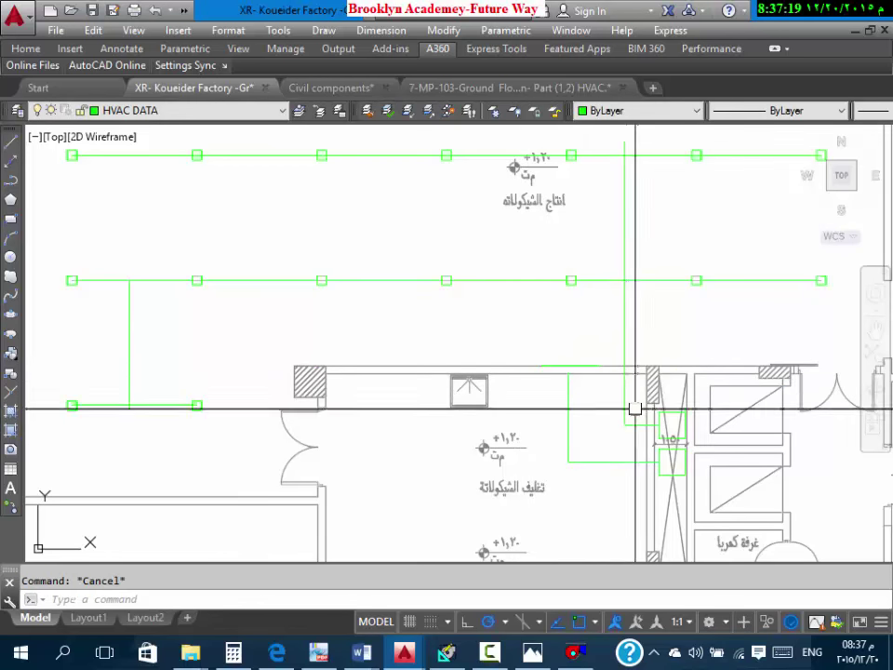
Step: Try to stretch one end of the flat green shape from the wall's outer edge to its inner edge
scroll(519, 293, "up", 5)
left_click(400, 247)
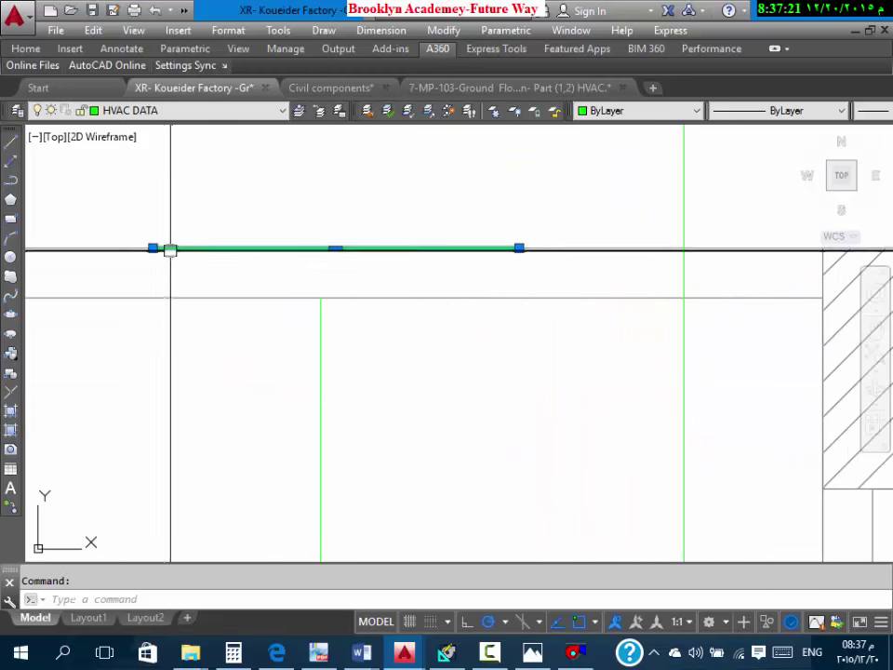
left_click(153, 247)
left_click(152, 298)
key("Escape")
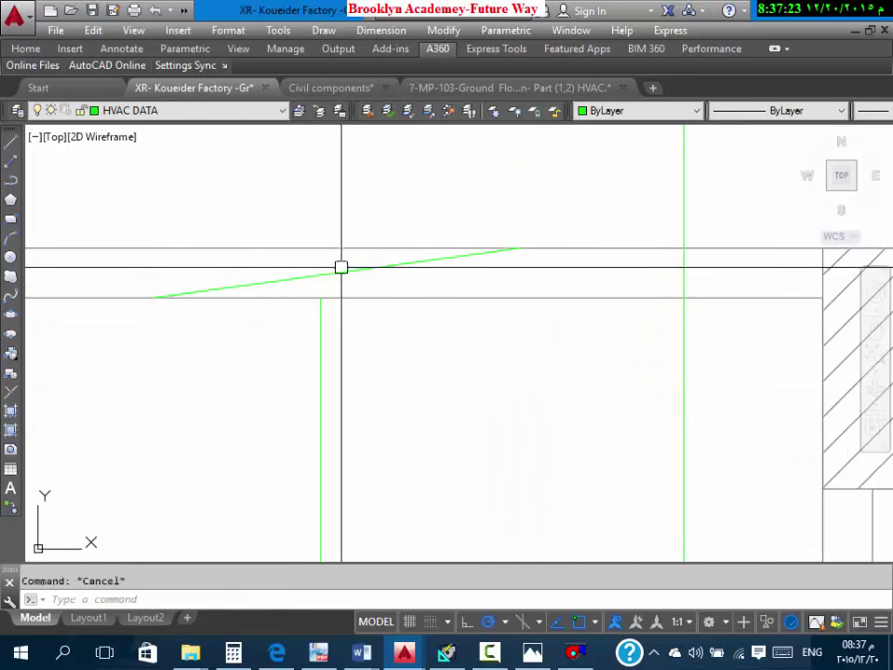
Step: Erase the slanted green shape crossing the wall above the end of the new duct line
type("e")
key("Return")
left_click(355, 272)
key("Return")
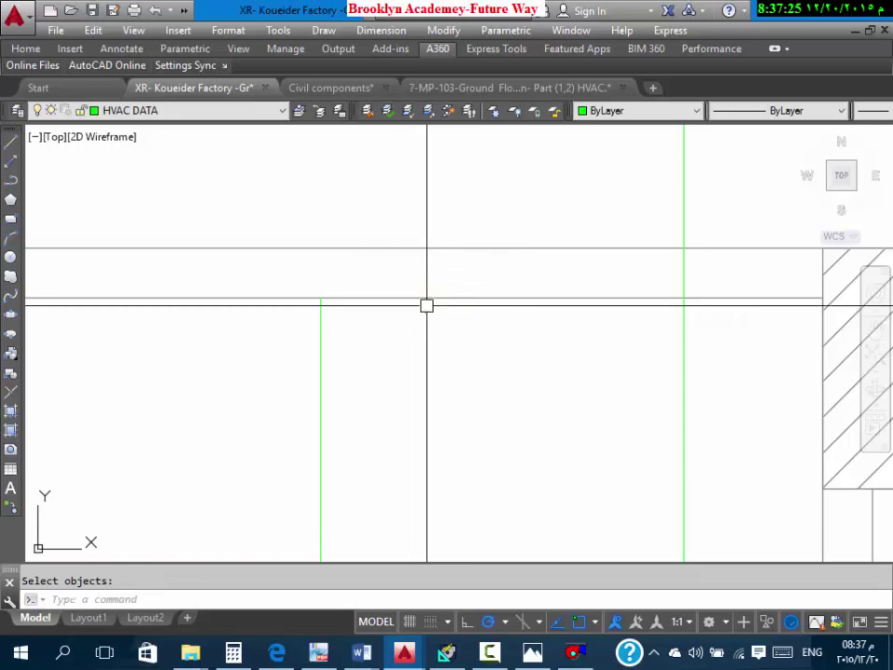
Step: Draw a rectangle spanning the wall thickness directly above the end of the new duct line
type("rec")
key("Return")
left_click(479, 249)
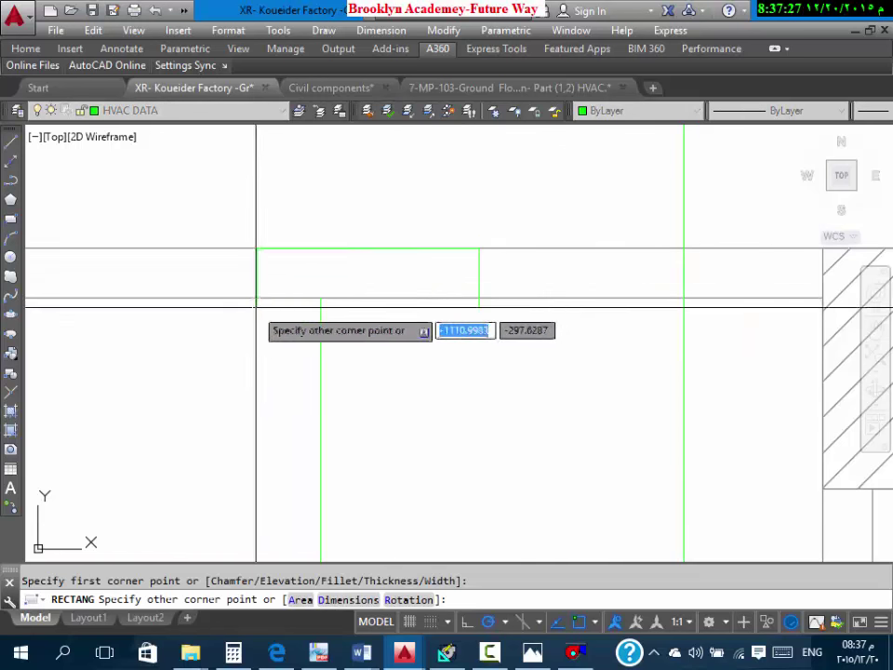
left_click(209, 298)
Step: Draw a polyline from the leftmost diffuser of the upper row, along the row and down the vertical duct line, into the upper shaft square
scroll(233, 312, "down", 5)
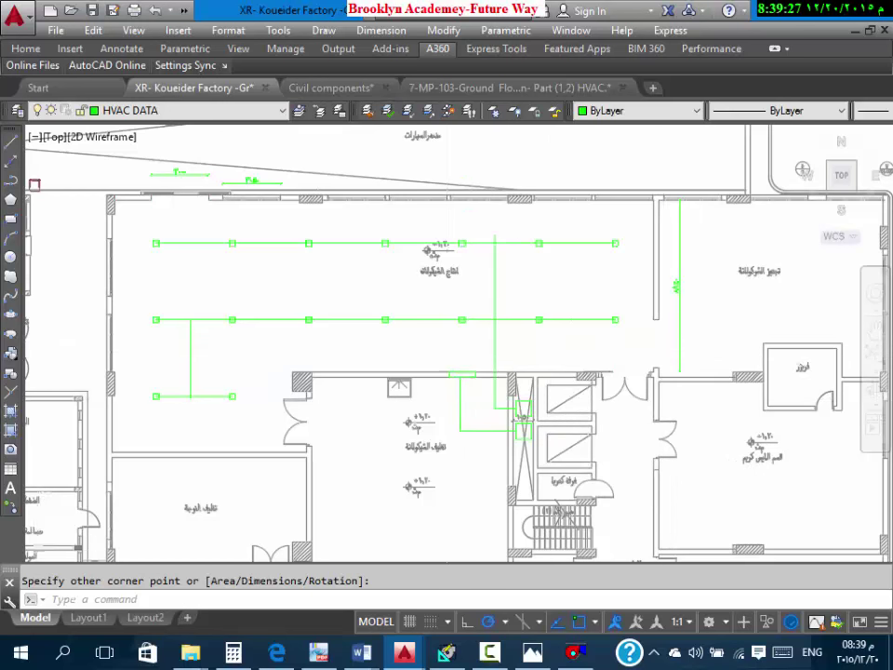
scroll(466, 372, "up", 2)
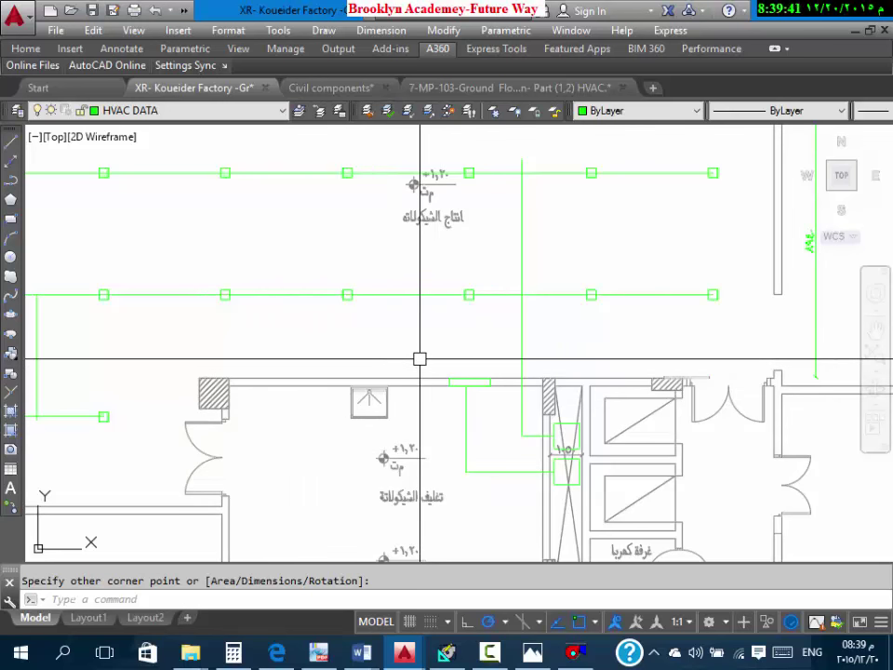
scroll(564, 361, "down", 4)
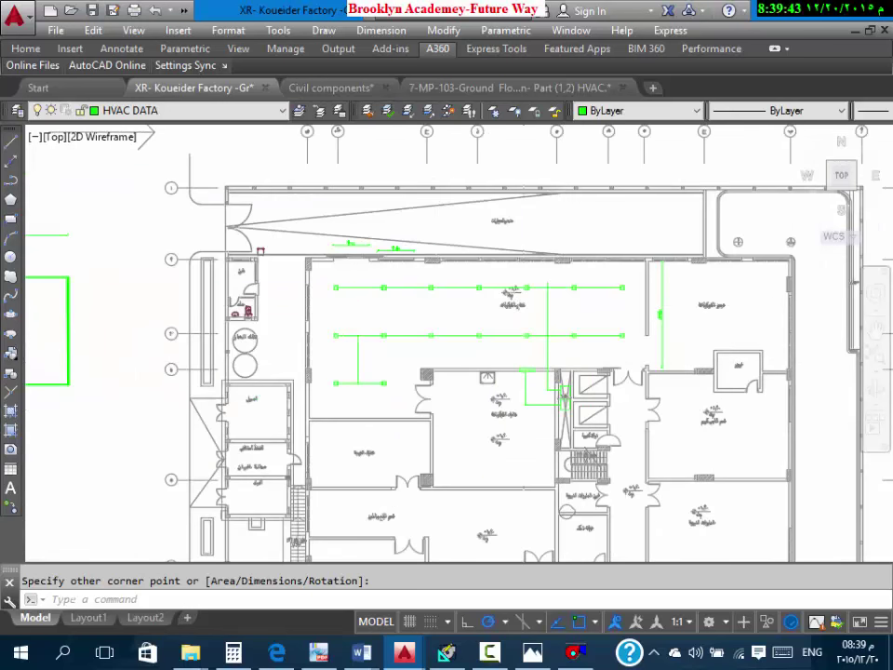
scroll(523, 306, "up", 3)
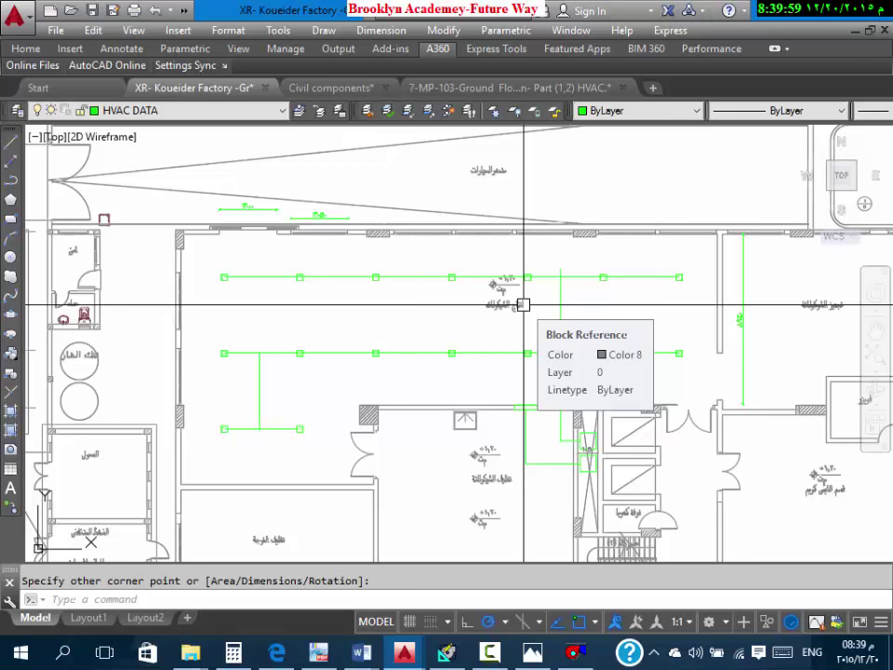
type("p")
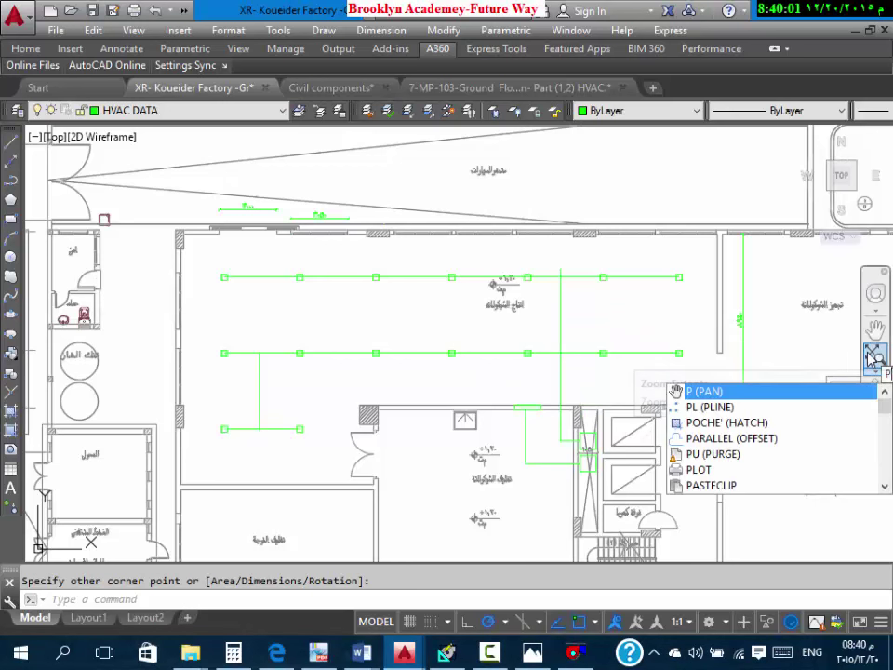
type("l")
key("Return")
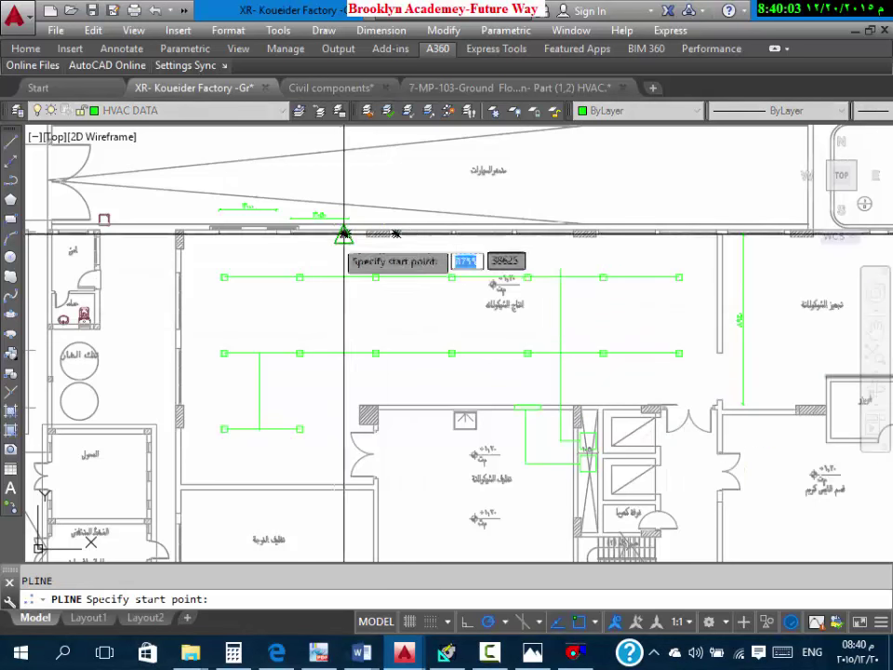
scroll(239, 269, "up", 5)
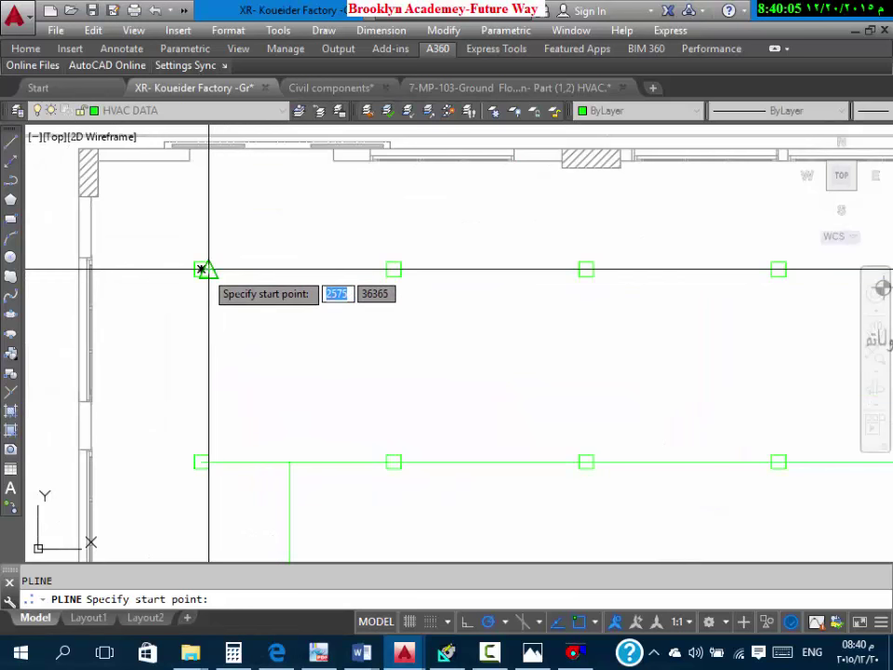
left_click(204, 270)
scroll(352, 191, "down", 4)
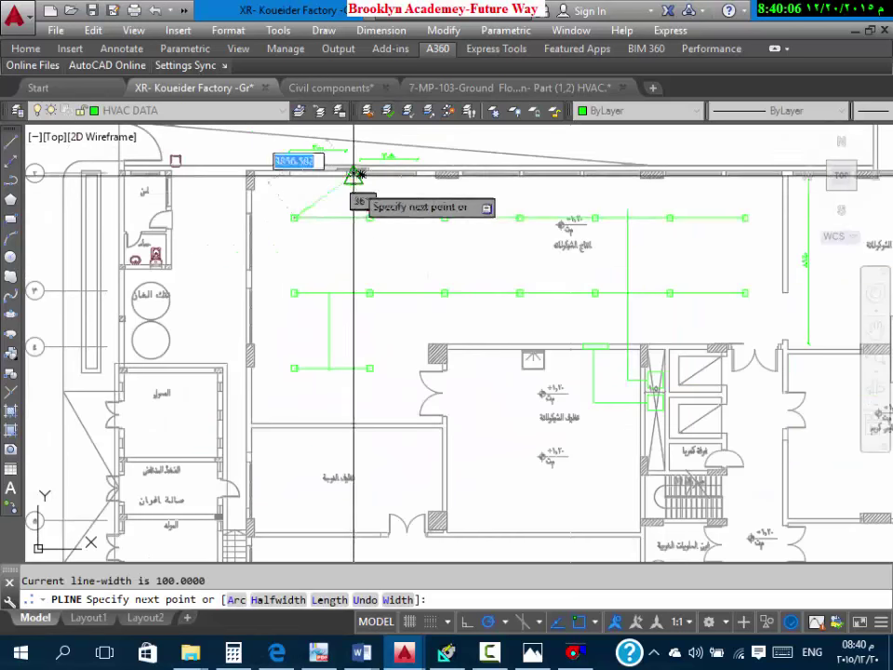
left_click(629, 218)
left_click(629, 377)
scroll(642, 382, "up", 4)
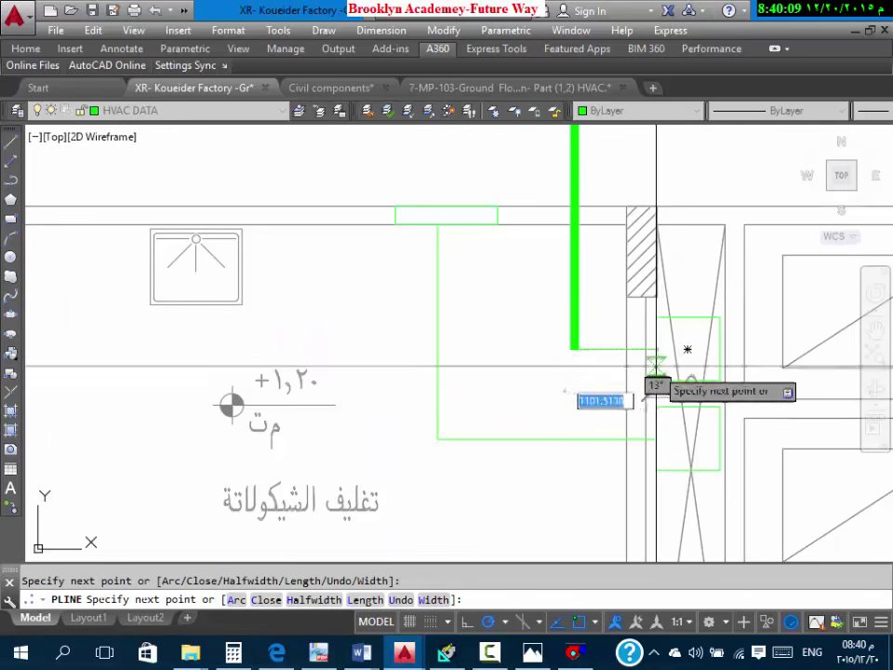
left_click(687, 349)
key("Return")
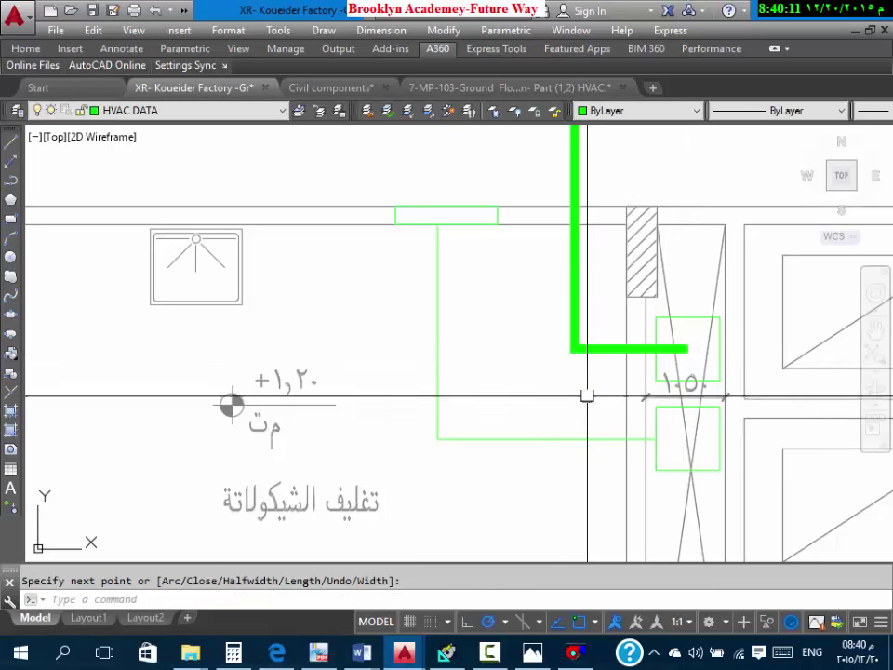
Step: List the new polyline's object data to read the total length of the duct run
type("list")
key("Return")
left_click(590, 353)
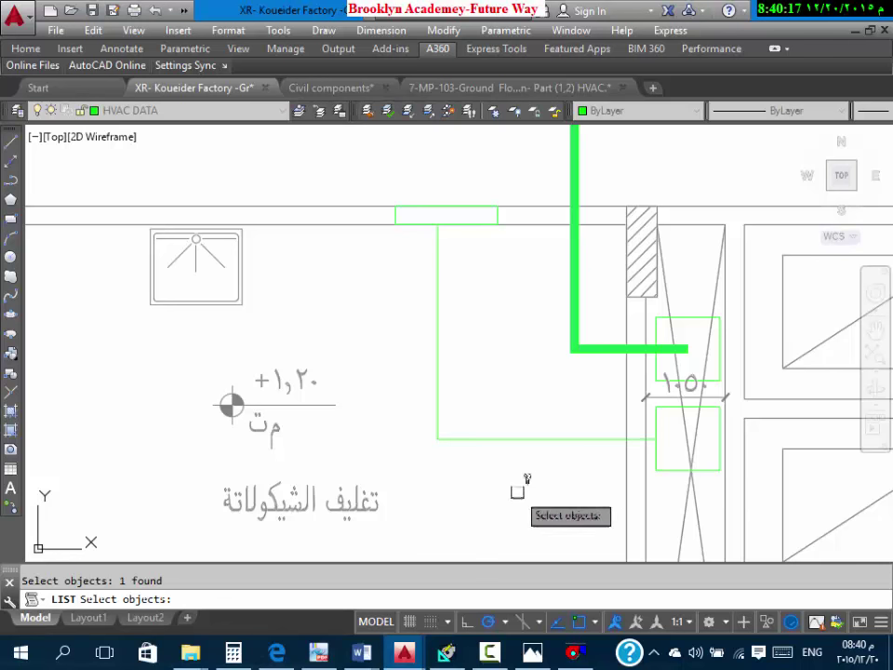
scroll(507, 507, "down", 5)
scroll(512, 469, "up", 4)
key("Return")
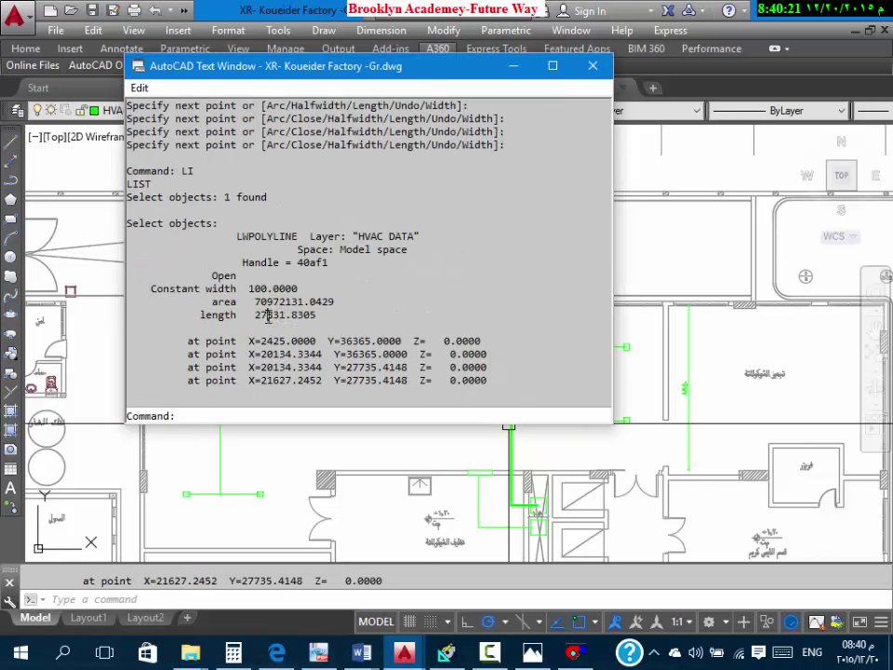
left_click(593, 65)
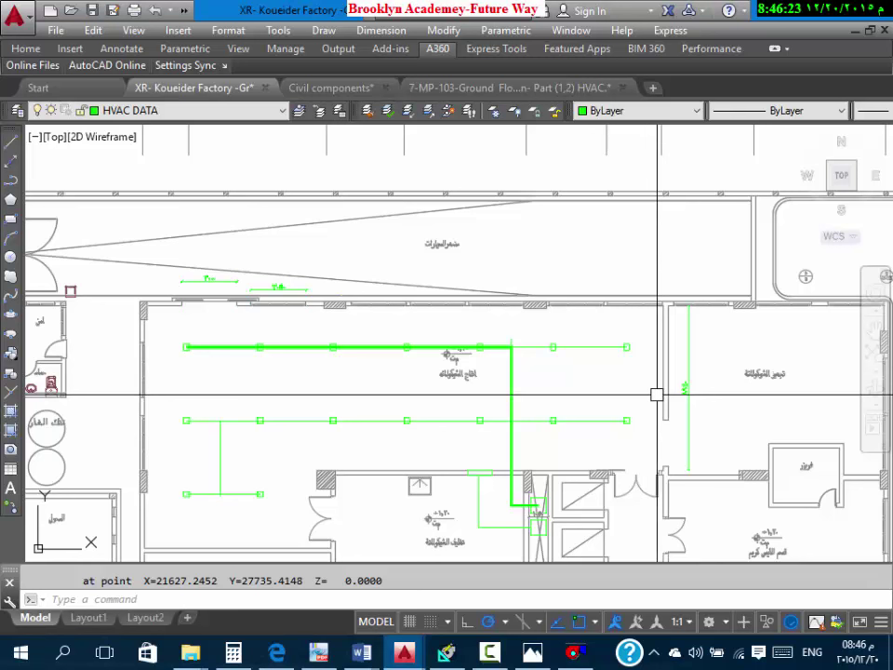
Step: Switch to HAP and duplicate the air system 001-DX-PACK-01
key("alt+Tab")
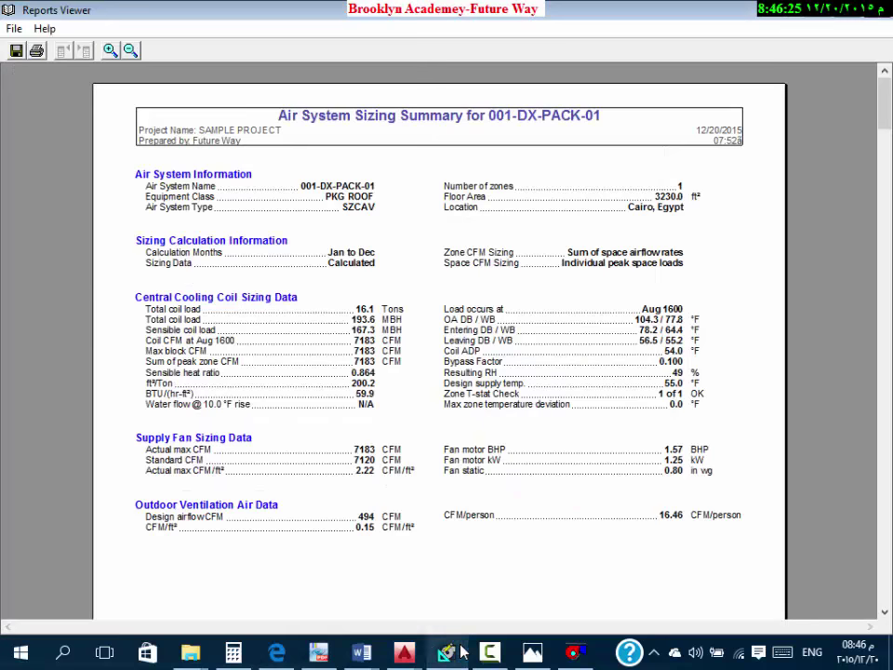
key("alt+Tab")
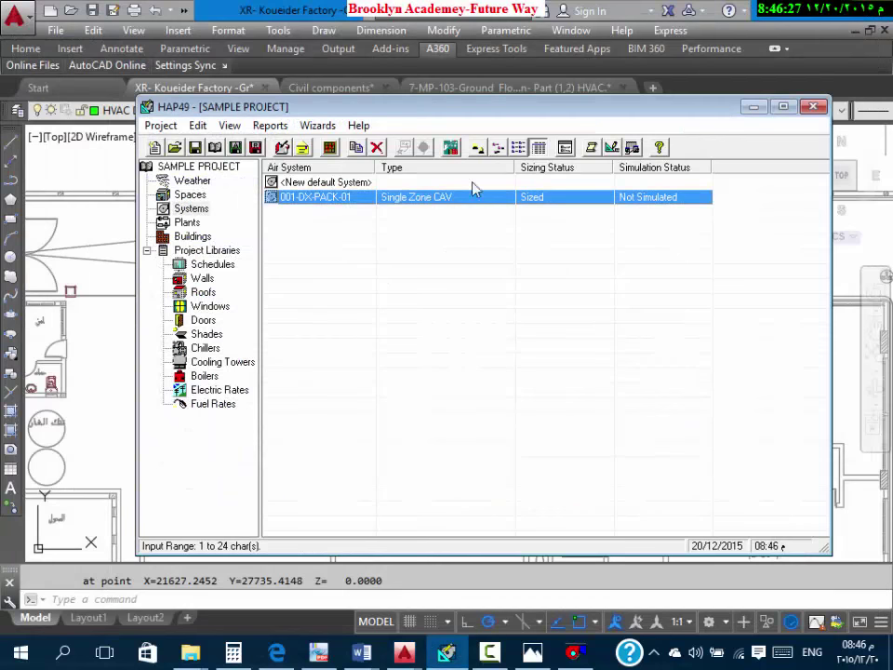
right_click(421, 201)
left_click(452, 210)
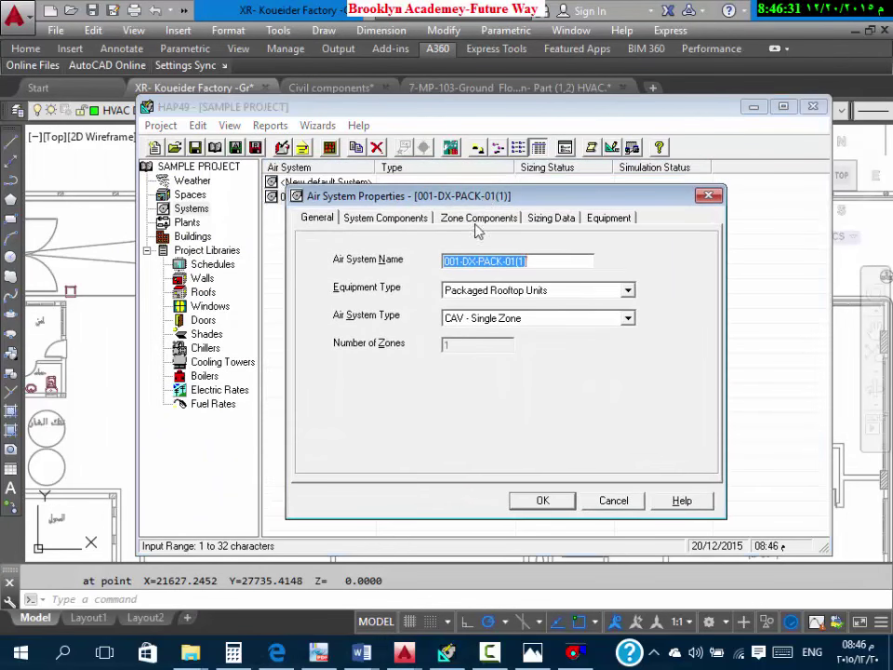
Step: Name the duplicated air system 001-CH.W-FCU
left_click(535, 261)
left_click_drag(539, 262, 461, 262)
left_click(550, 262)
left_click_drag(550, 262, 466, 265)
type("ch")
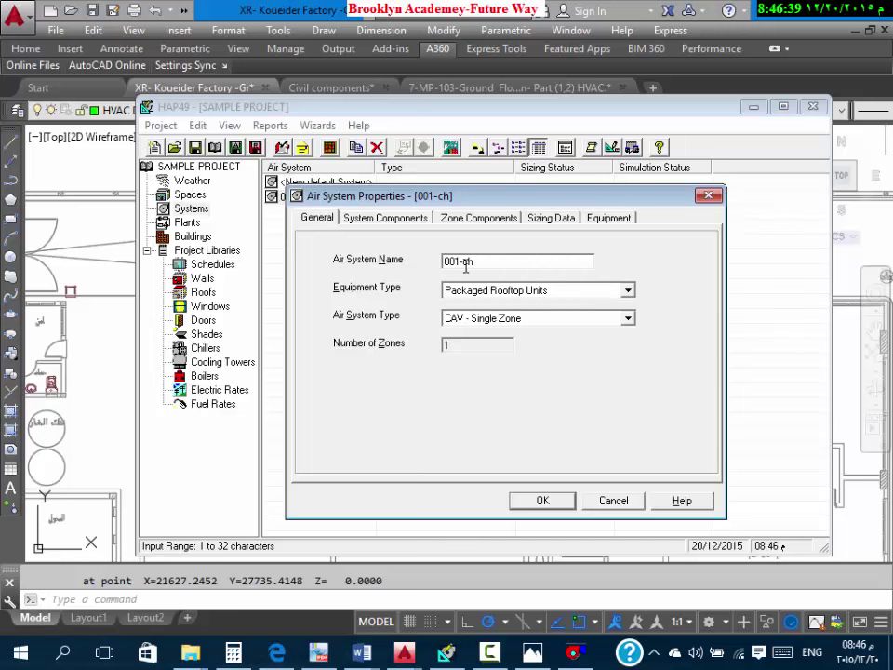
key("BackSpace")
key("BackSpace")
type("CH.W")
key("super+d")
key("super+d")
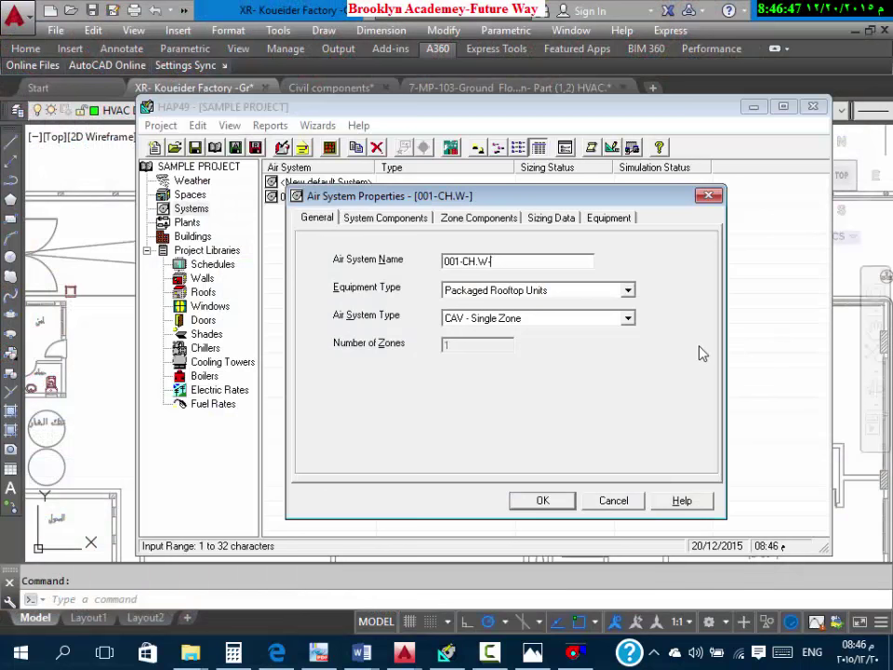
type("FCU")
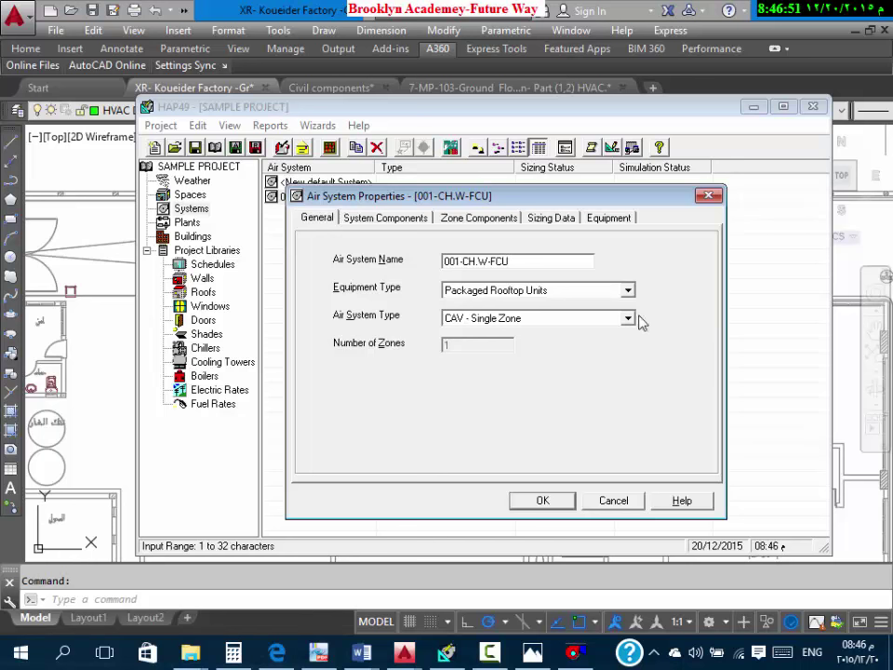
Step: Set the system's equipment type to Terminal Units and its air system type to 2-Pipe Fan Coil
left_click(571, 291)
left_click(556, 363)
left_click(556, 321)
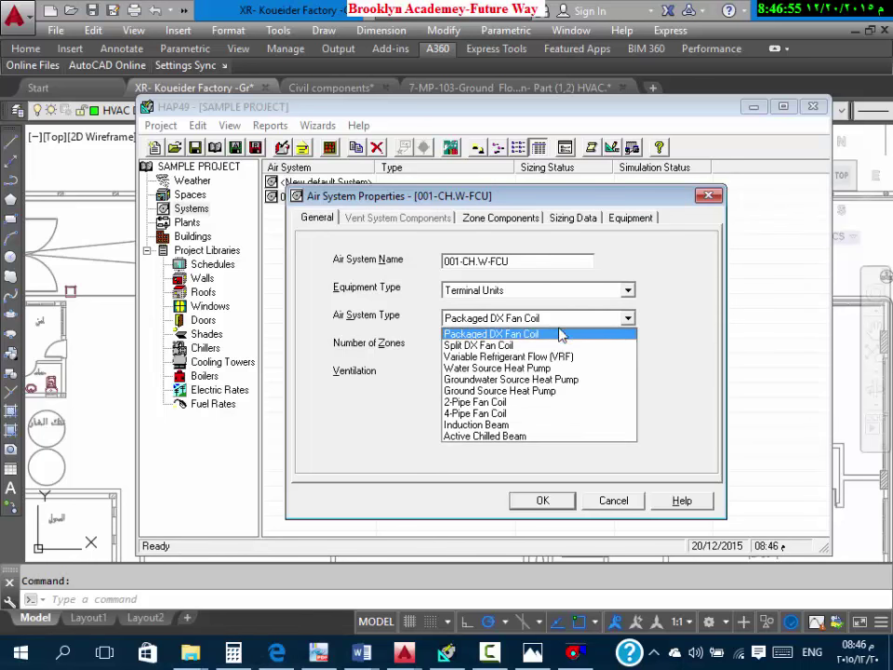
left_click(534, 403)
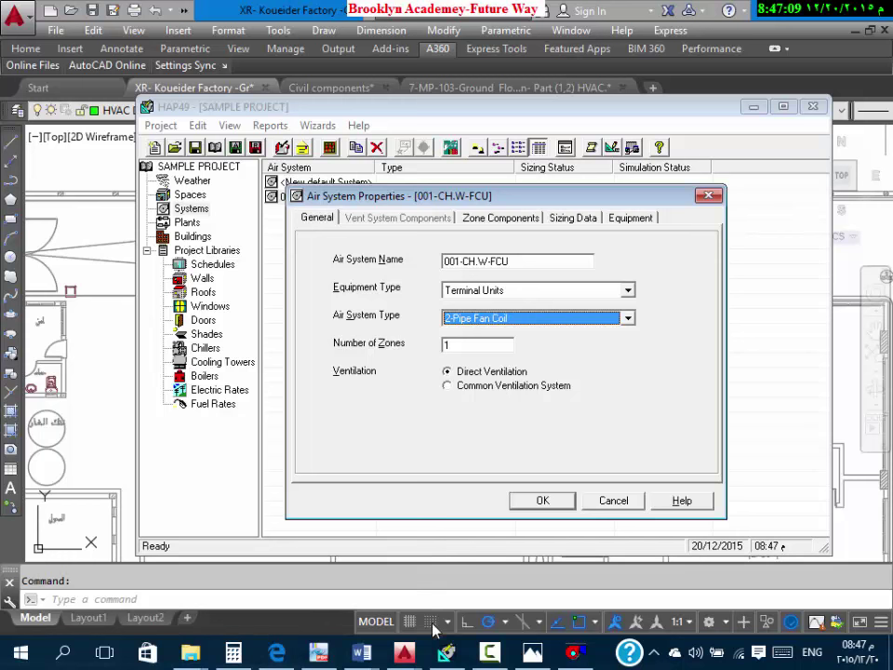
Step: Switch to the XR- Koueider Factory -Gr drawing in AutoCAD and examine the duct layout
left_click(404, 653)
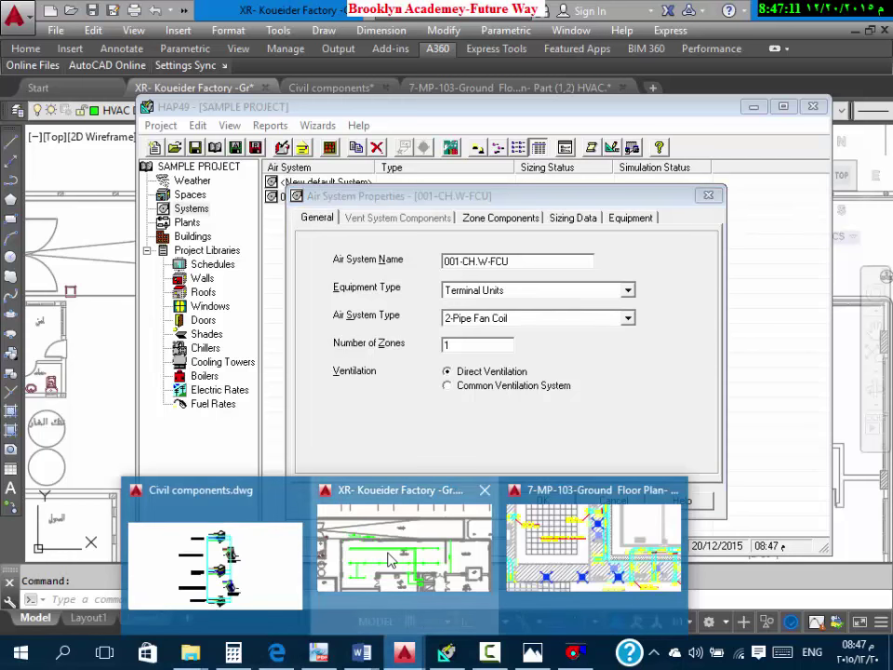
left_click(394, 558)
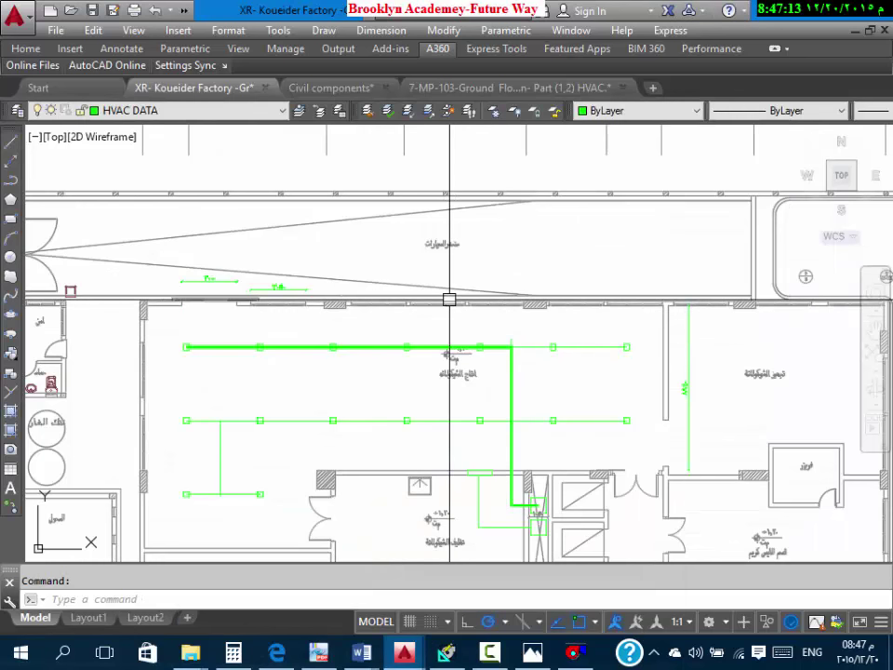
mouse_move(450, 300)
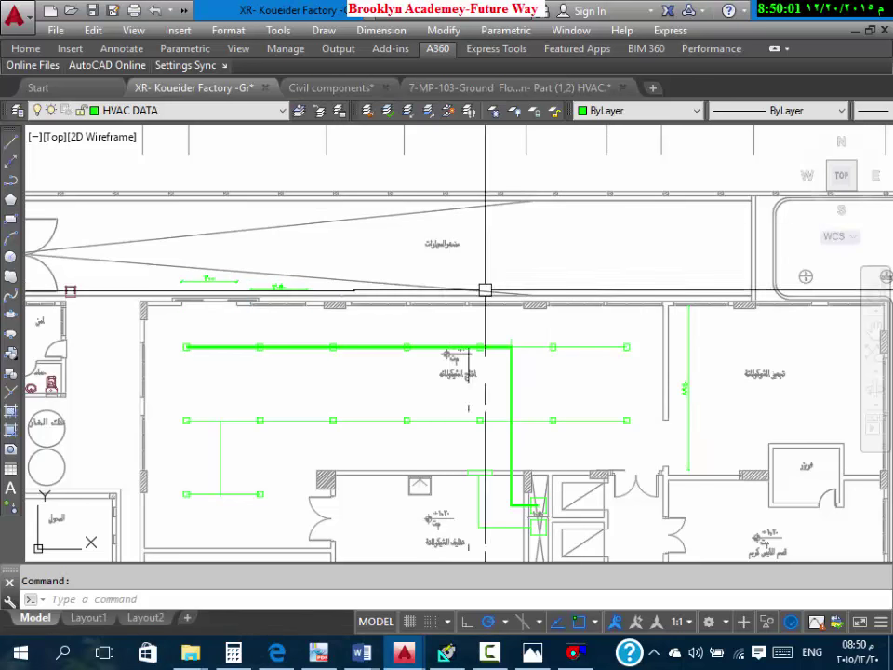
Step: Return to HAP and review the 001-CH.W-FCU system's space assignments and common terminal unit data
key("alt+Tab")
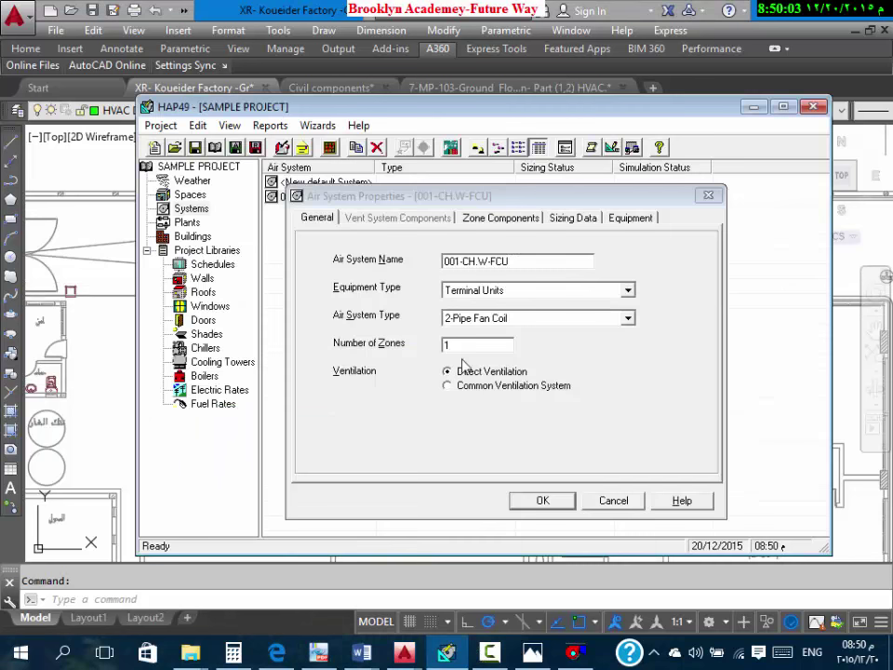
mouse_move(494, 197)
left_mouse_down()
mouse_move(363, 395)
mouse_move(485, 318)
mouse_move(517, 234)
mouse_move(527, 235)
mouse_move(485, 162)
mouse_move(502, 186)
left_mouse_up()
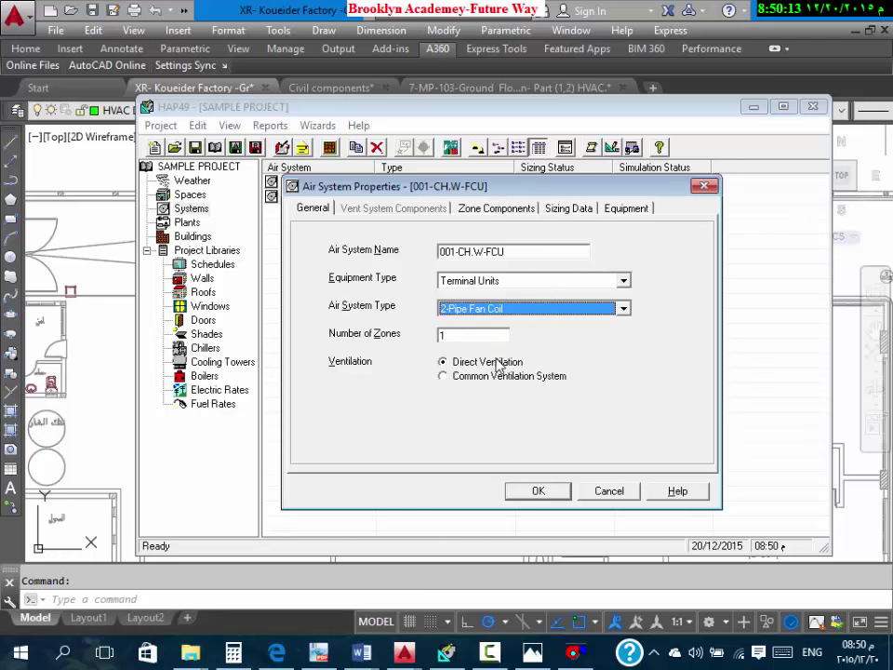
left_click(376, 213)
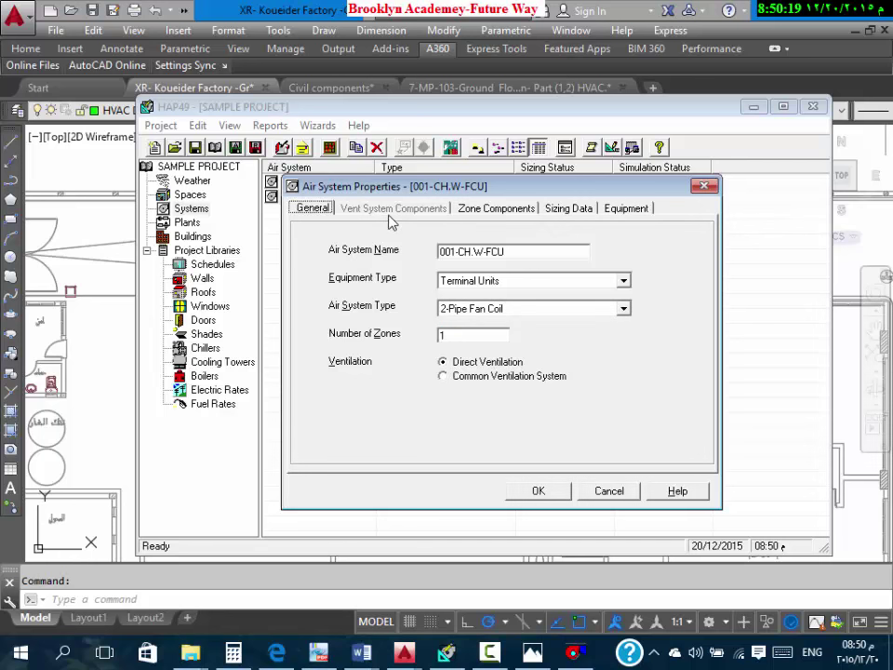
left_click(472, 209)
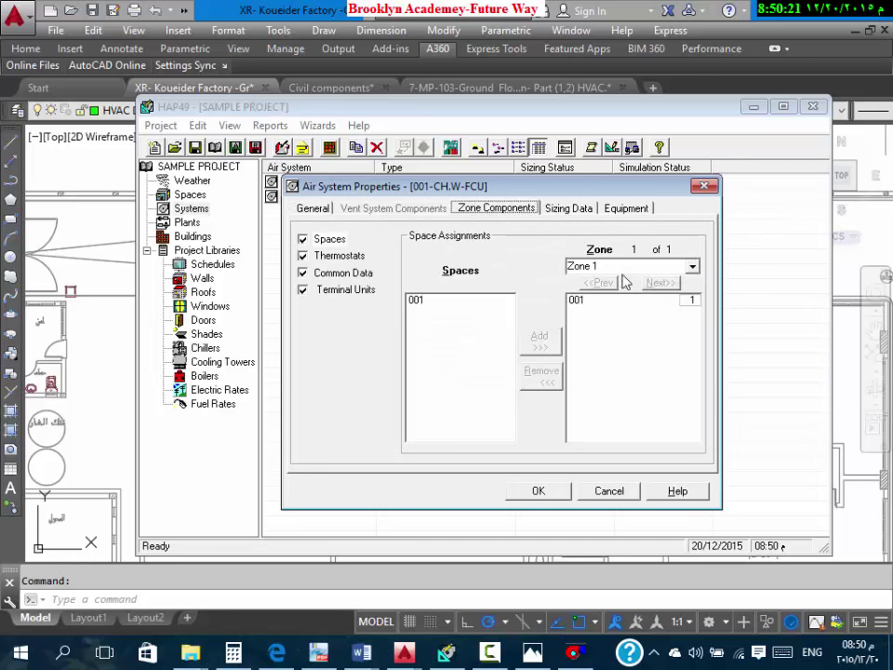
left_click(579, 300)
left_click(345, 274)
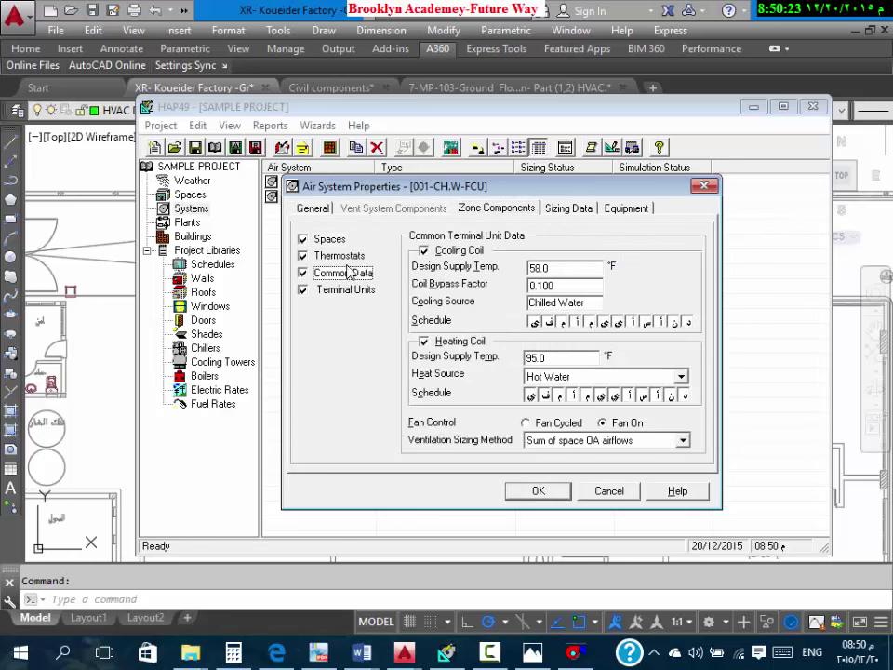
Step: Set the thermostat schedule for all zones to FRACTIONAL
left_click(339, 257)
left_click(343, 273)
left_click(338, 255)
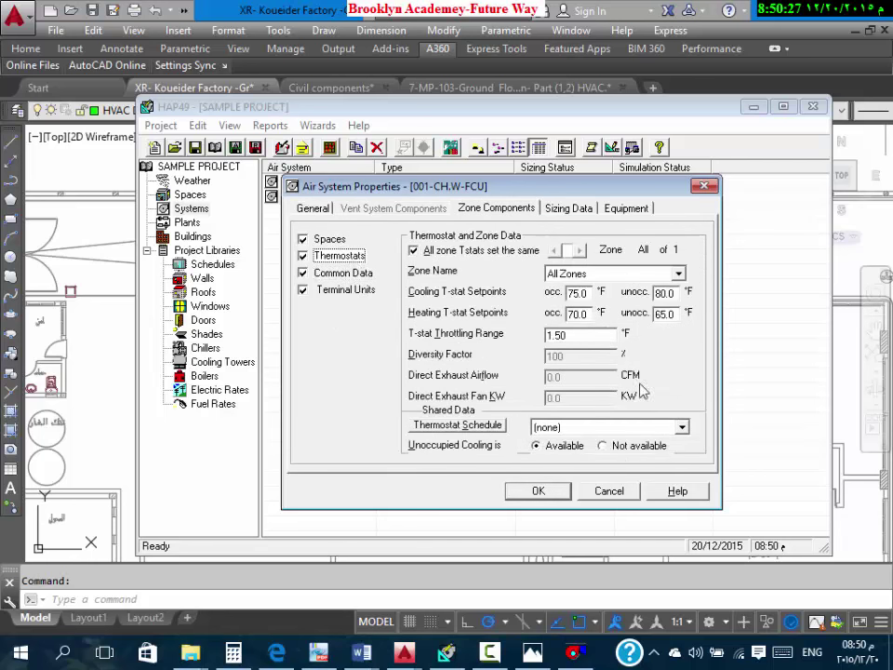
left_click(670, 428)
left_click(595, 466)
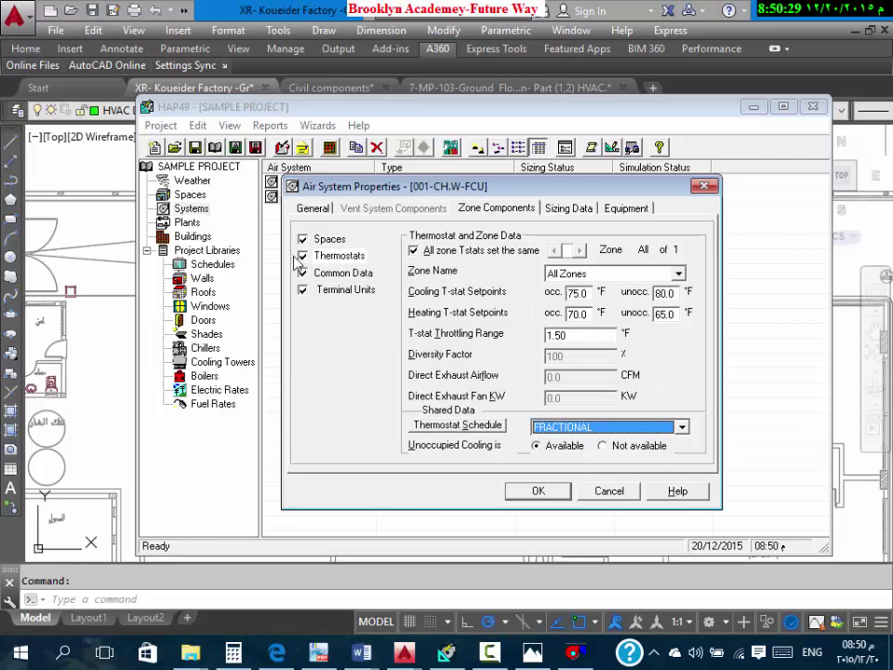
Step: Review the fan coil system's zone components and set the terminal units' total static to 0.2 in. wg
left_click(344, 290)
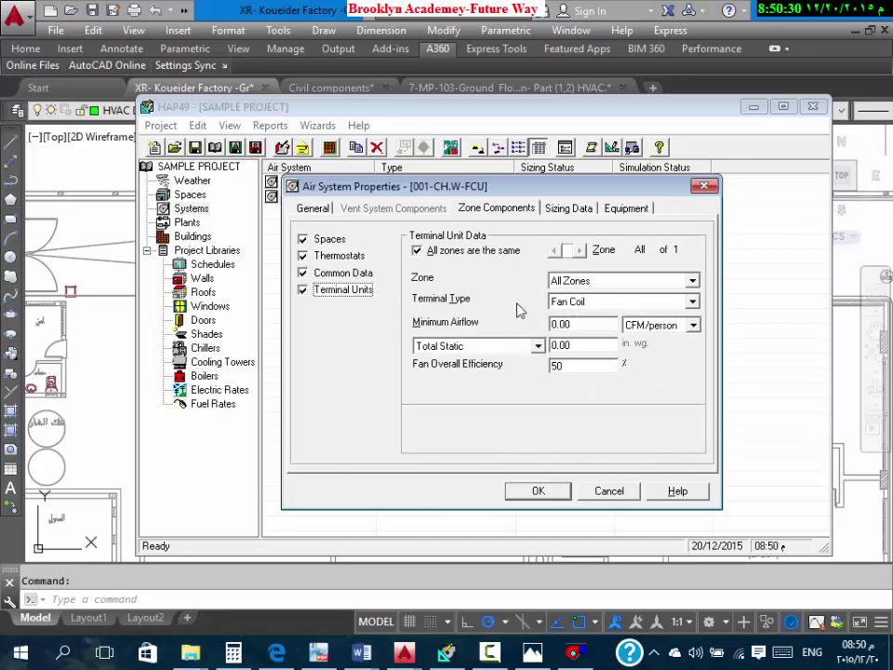
left_click(342, 273)
left_click(337, 256)
left_click(343, 241)
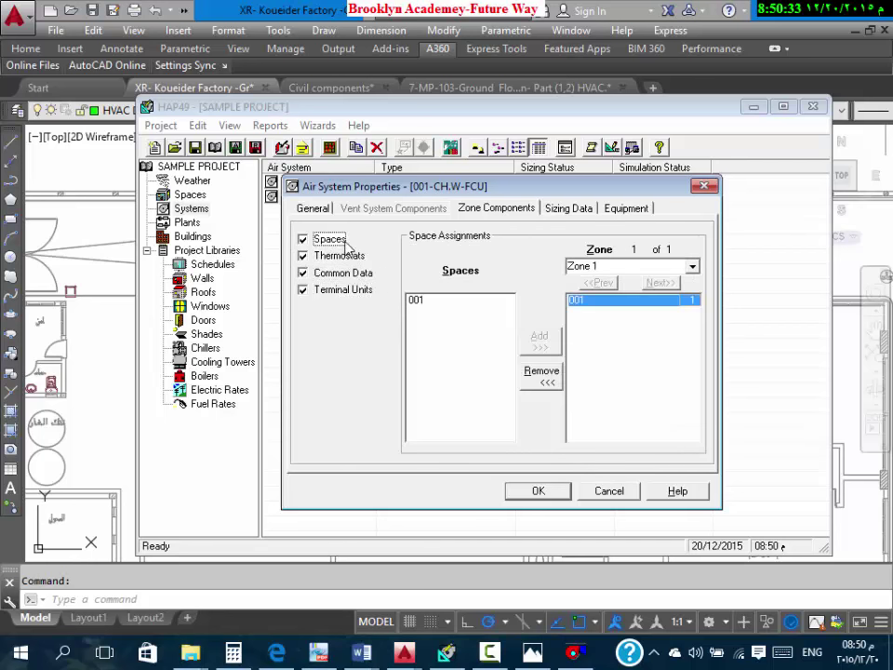
left_click(343, 273)
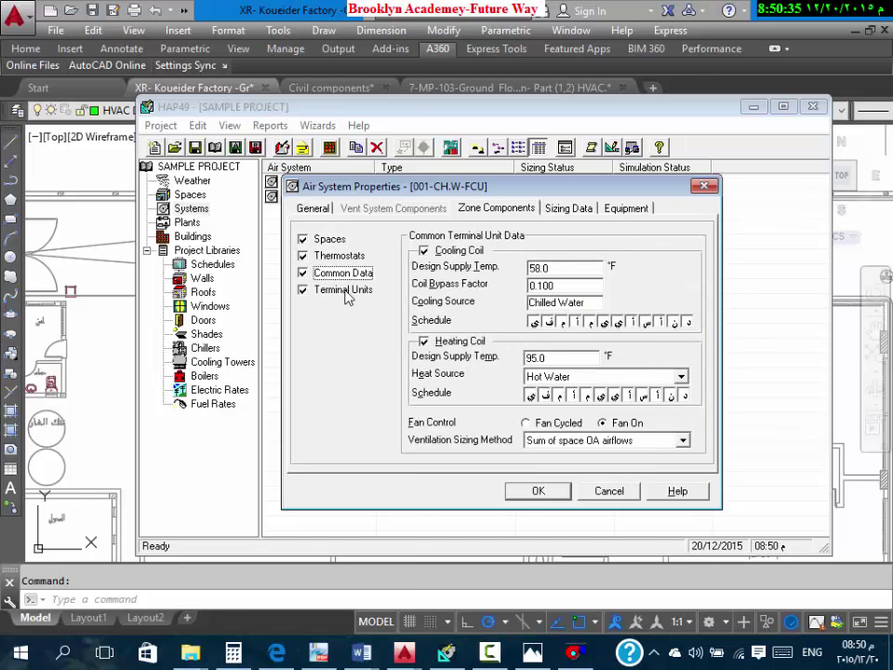
left_click(345, 291)
left_click(585, 323)
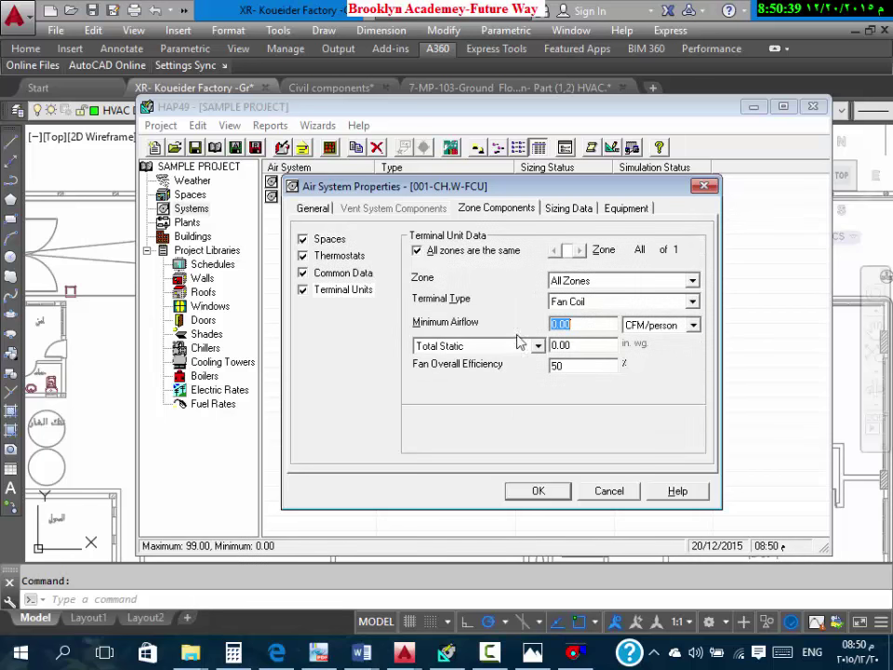
left_click(607, 347)
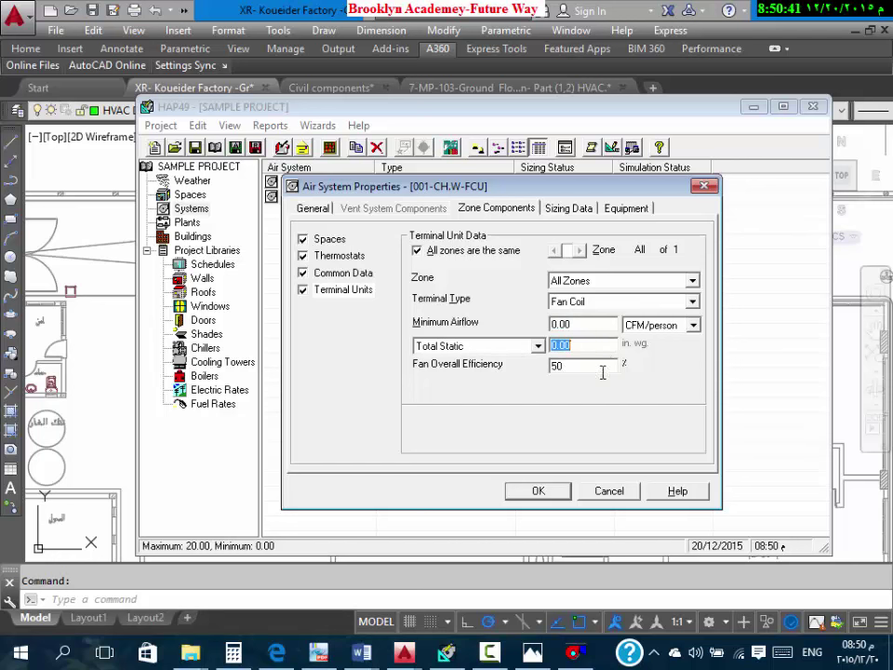
type(".2")
Step: Set the system's sizing safety factors to 5% for both cooling sensible and cooling latent
left_click(569, 207)
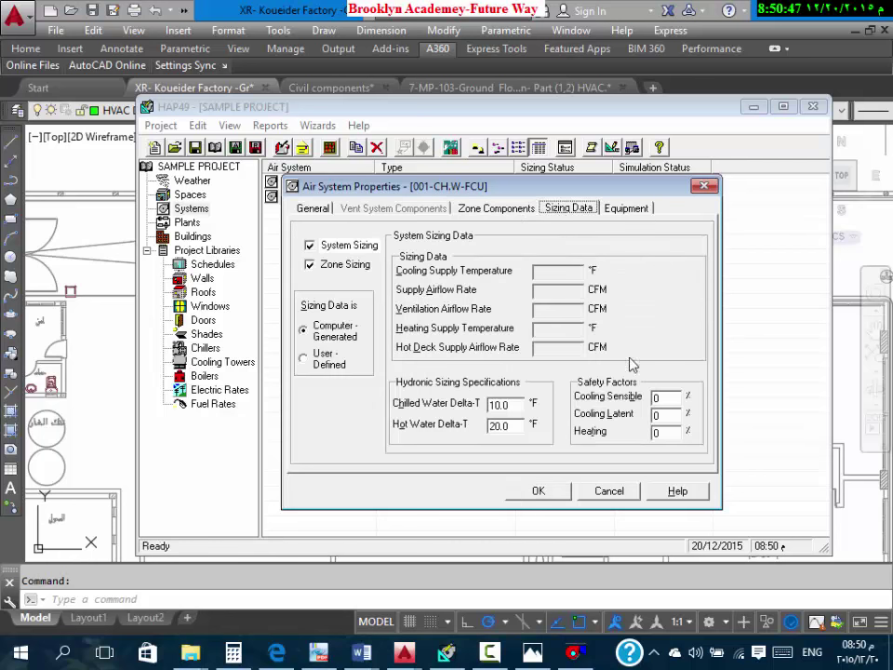
double_click(662, 397)
type("5")
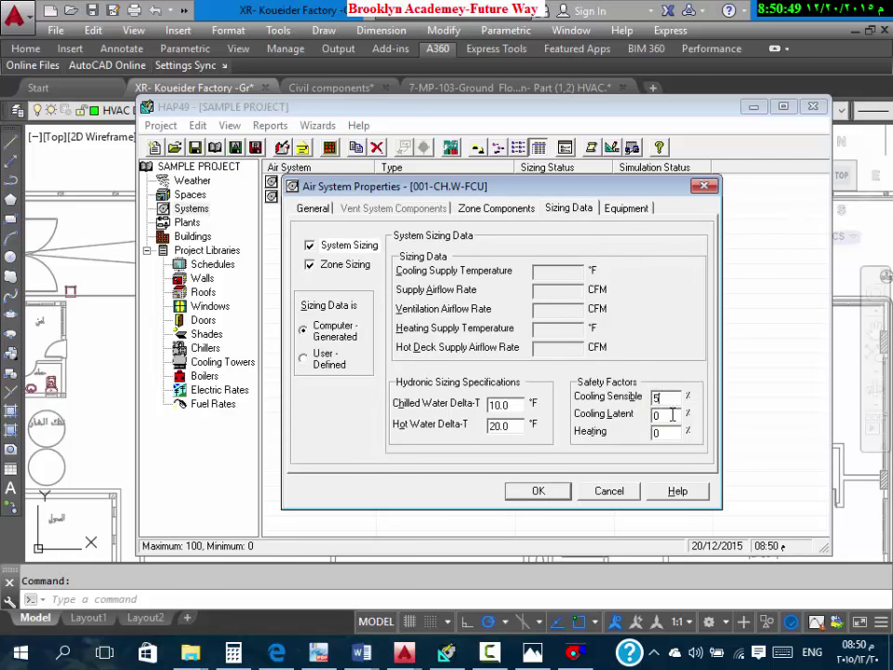
double_click(666, 415)
type("5")
Step: Rename the air system as 001-CH.W-FCU-DIRECT and save its properties
left_click(327, 209)
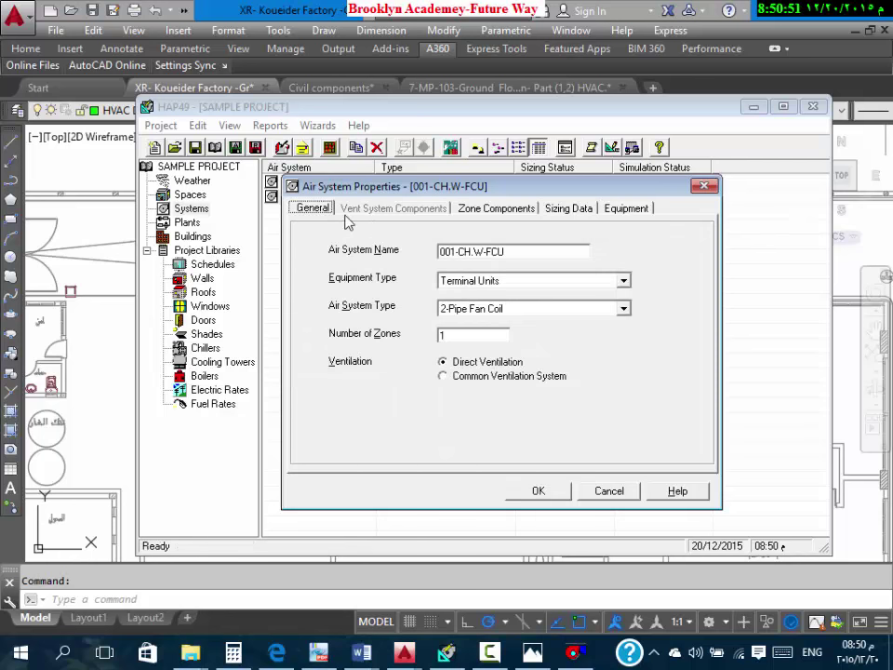
left_click(523, 250)
left_click(524, 251)
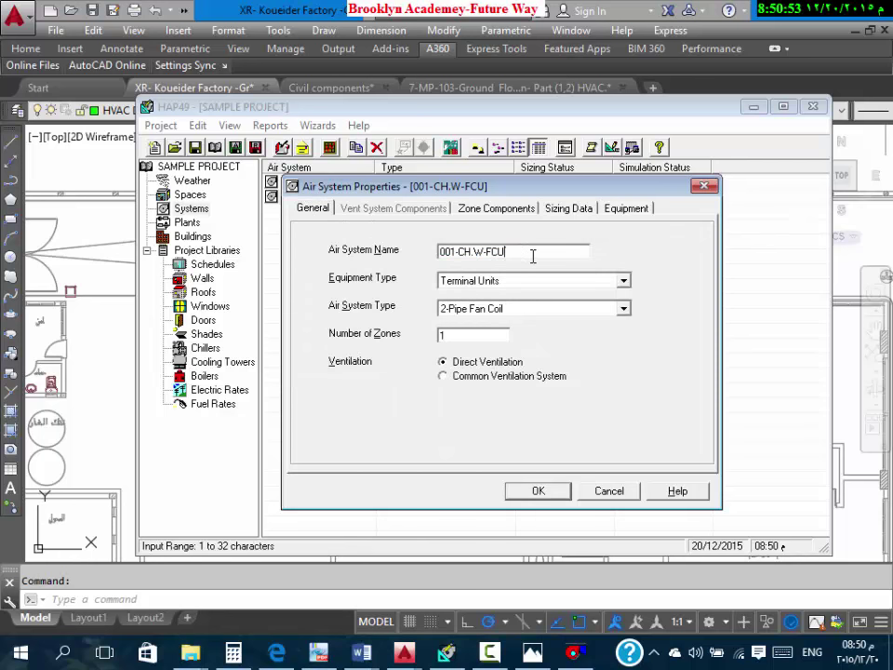
type("-DIRECT")
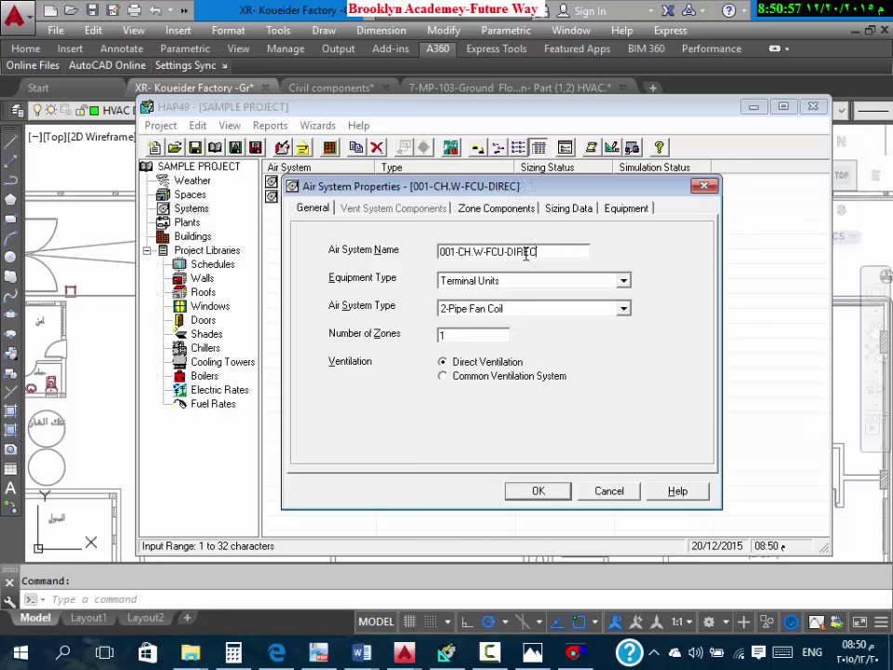
left_click(556, 493)
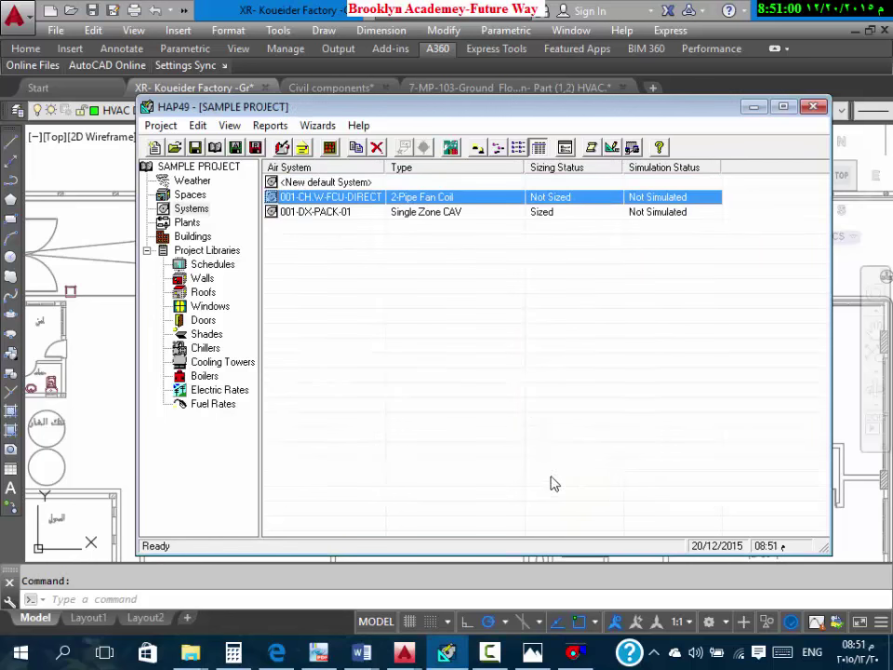
Step: Duplicate the 001-CH.W-FCU-DIRECT system and set the copy's ventilation to Common Ventilation System
right_click(468, 201)
left_click(514, 212)
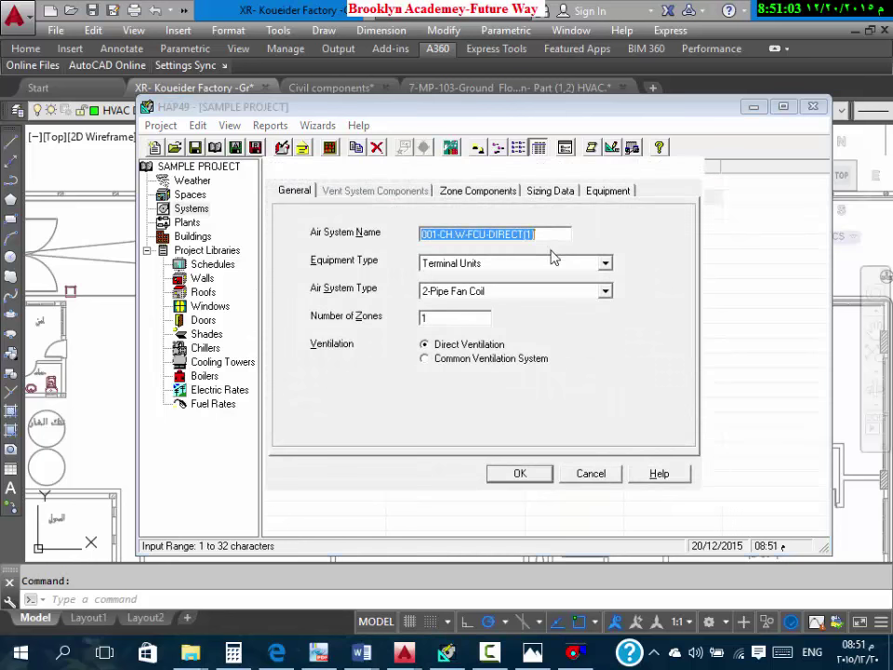
left_click(476, 361)
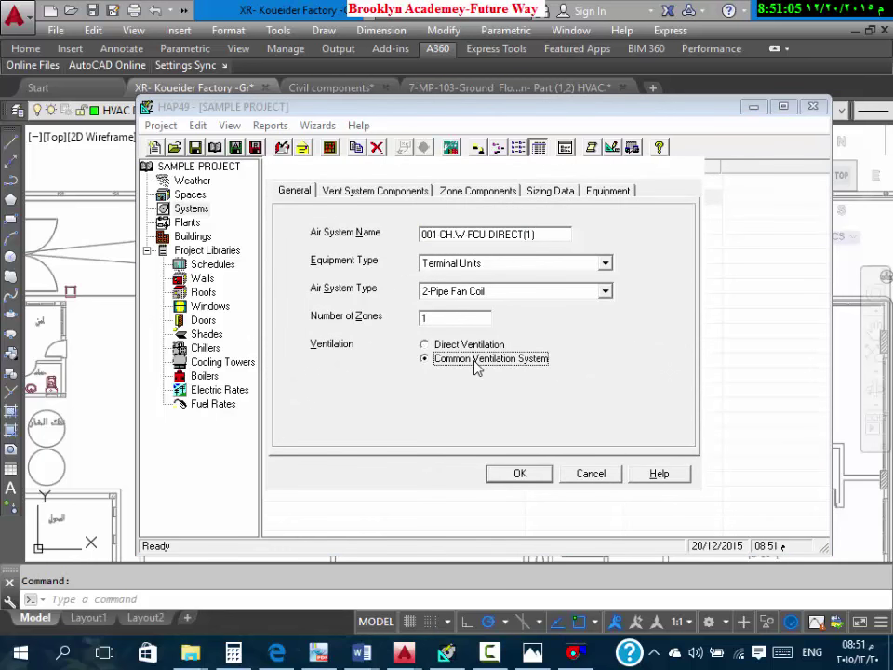
Step: Include a cooling coil in the copied system's ventilation components and save the system
left_click(375, 192)
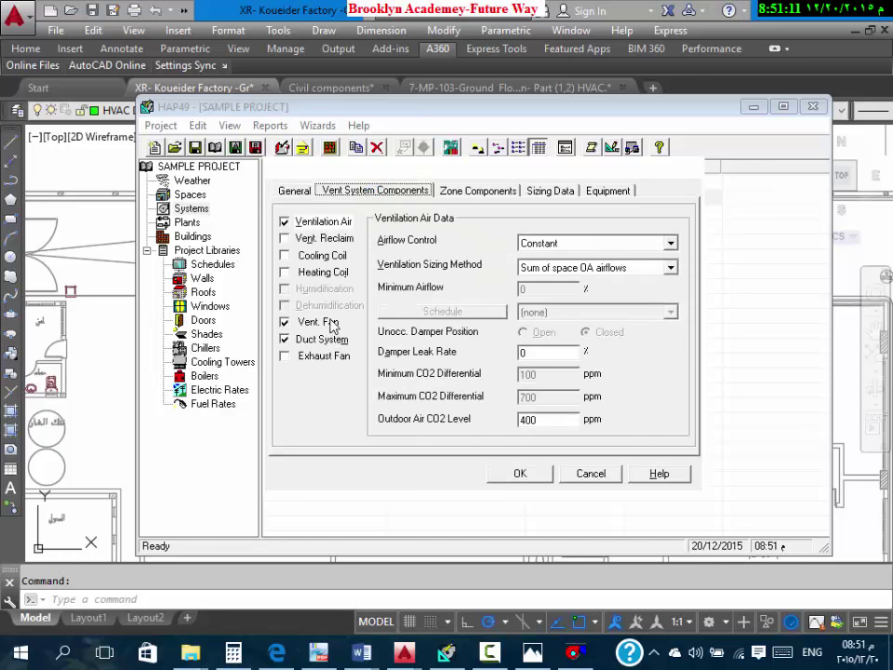
left_click(319, 255)
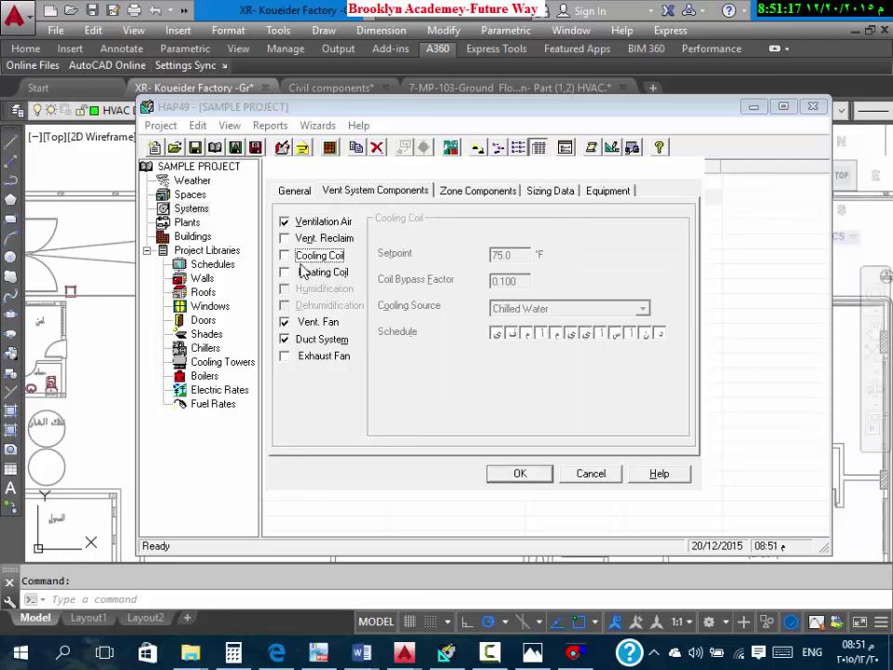
left_click(285, 256)
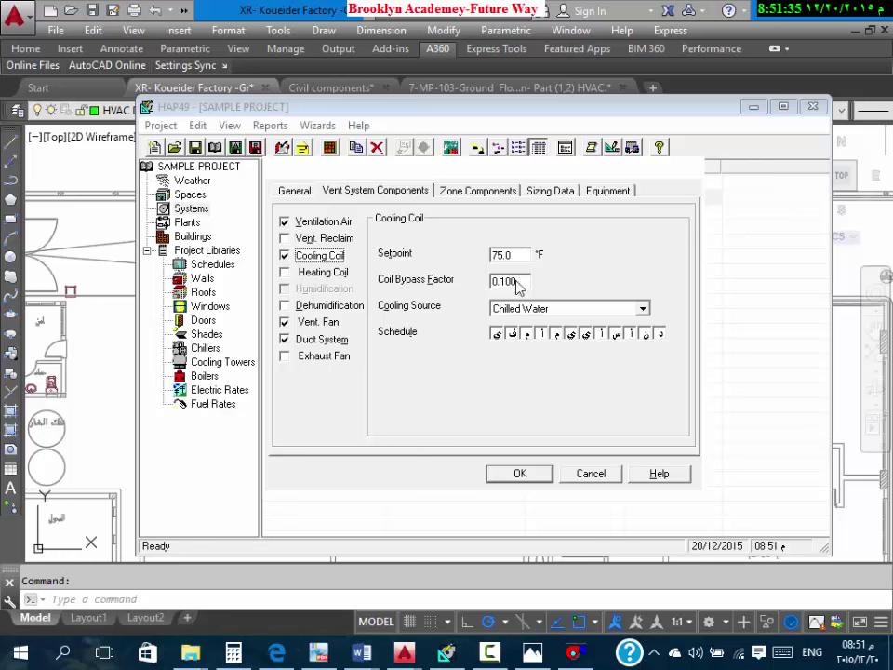
left_click(530, 479)
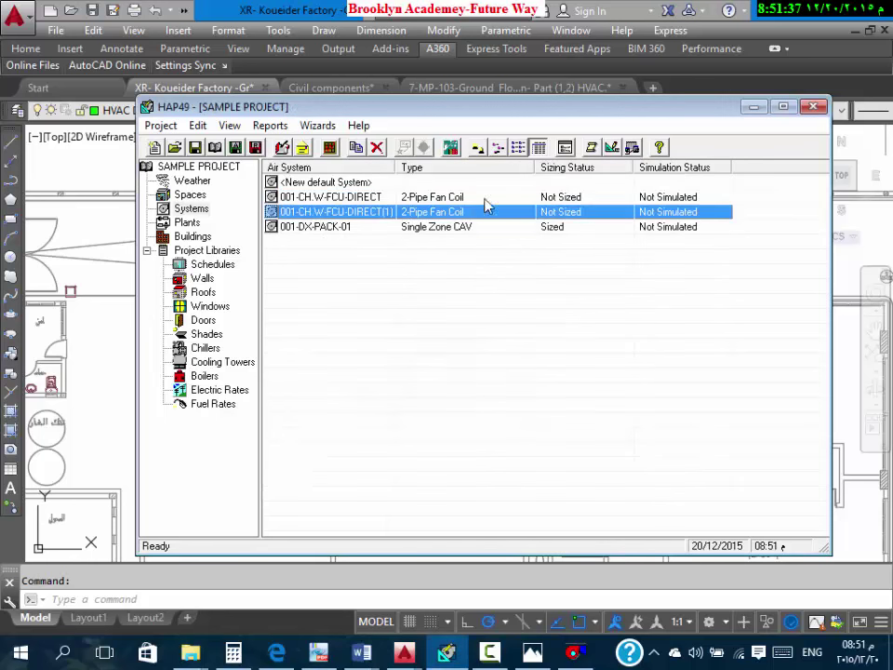
right_click(485, 216)
left_click(539, 226)
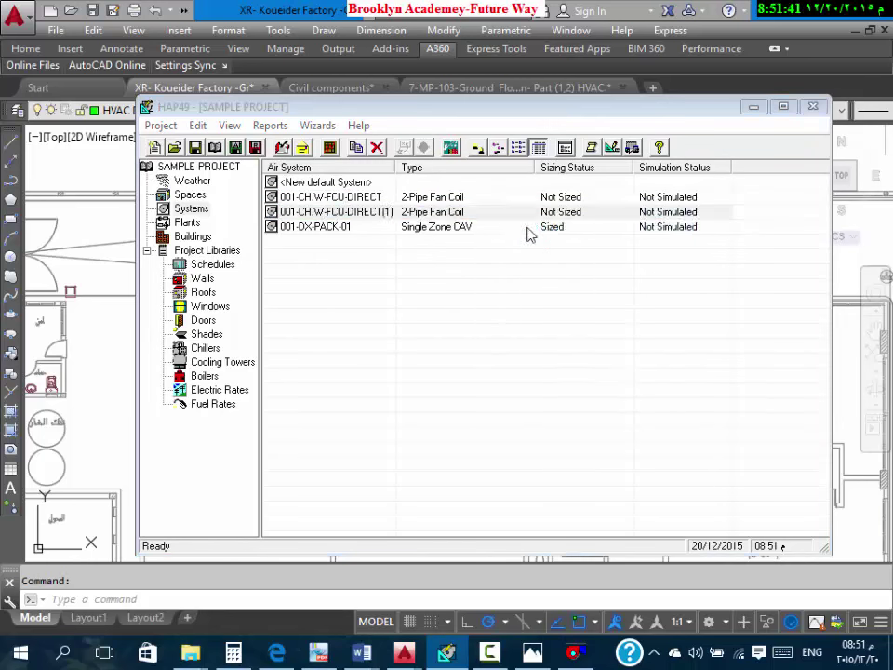
left_click(686, 169)
Step: Rename the common-ventilation copy of the fan coil system as 001-CH.W-FCU-COMMON and save it
double_click(279, 212)
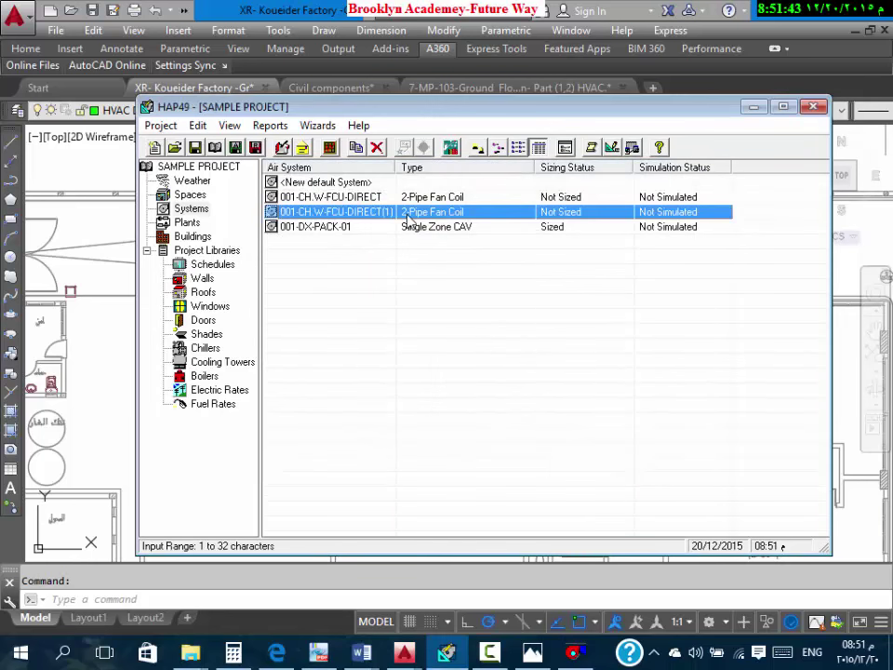
left_click(563, 234)
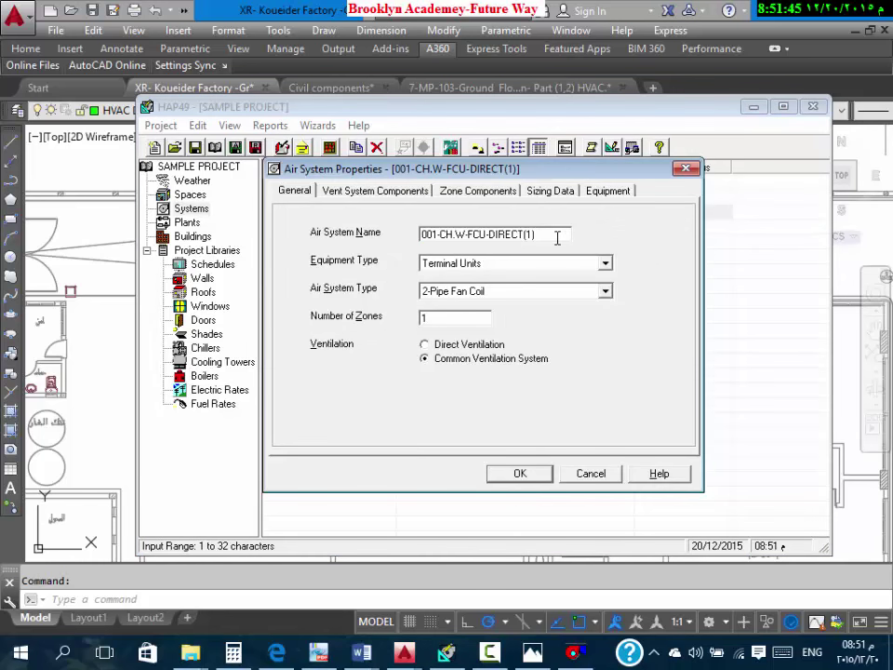
key("BackSpace")
key("BackSpace")
key("BackSpace")
key("BackSpace")
key("BackSpace")
key("BackSpace")
key("BackSpace")
key("BackSpace")
key("BackSpace")
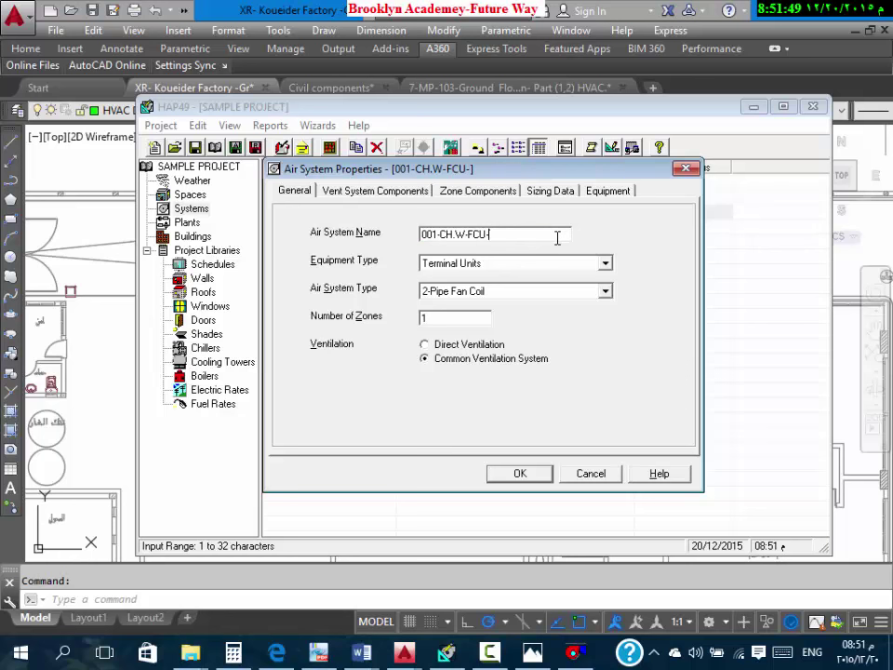
type("COMMON")
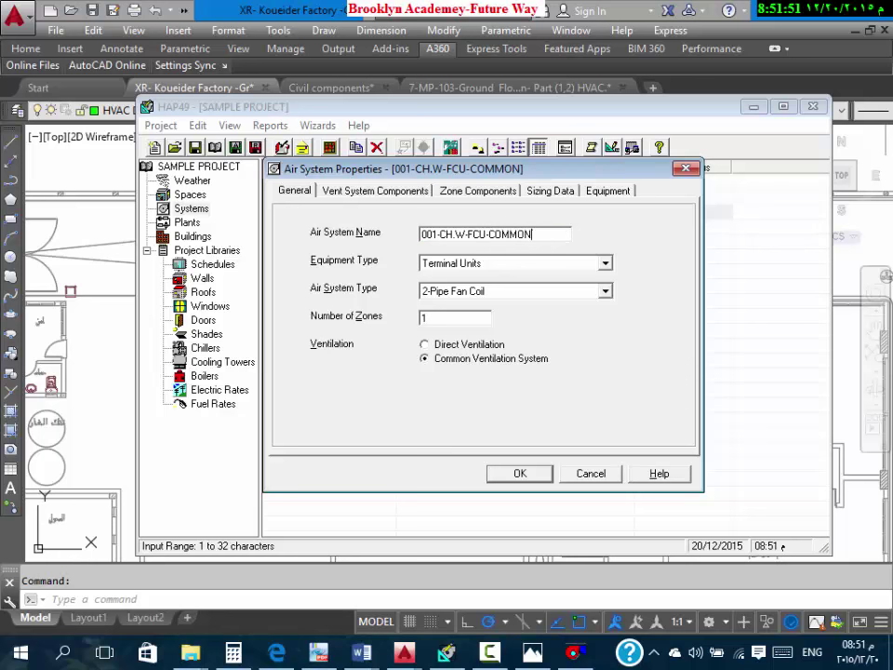
key("Return")
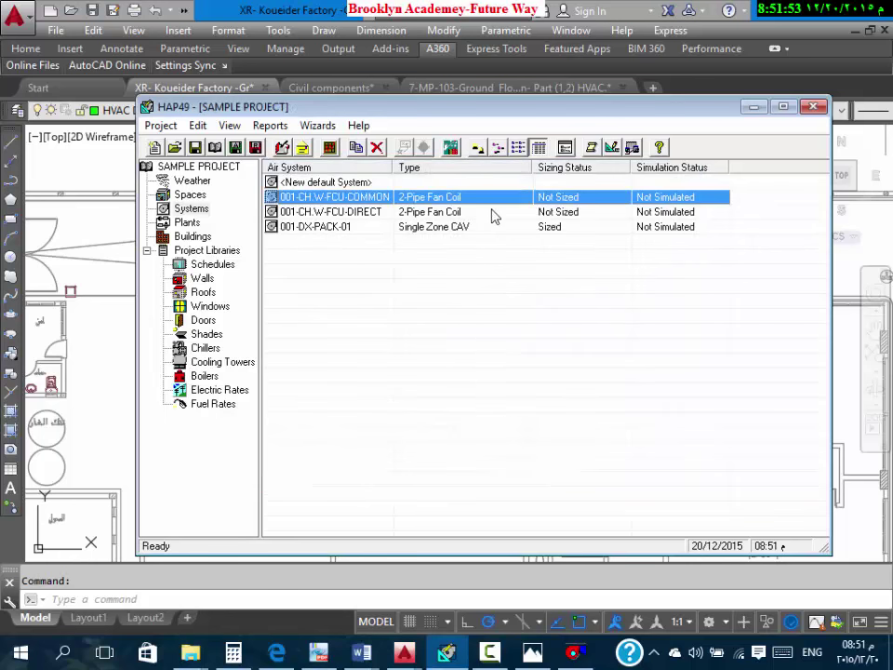
Step: Duplicate the 001-CH.W-FCU-COMMON system and name the copy 001-TEMPERING
right_click(496, 199)
left_click(508, 215)
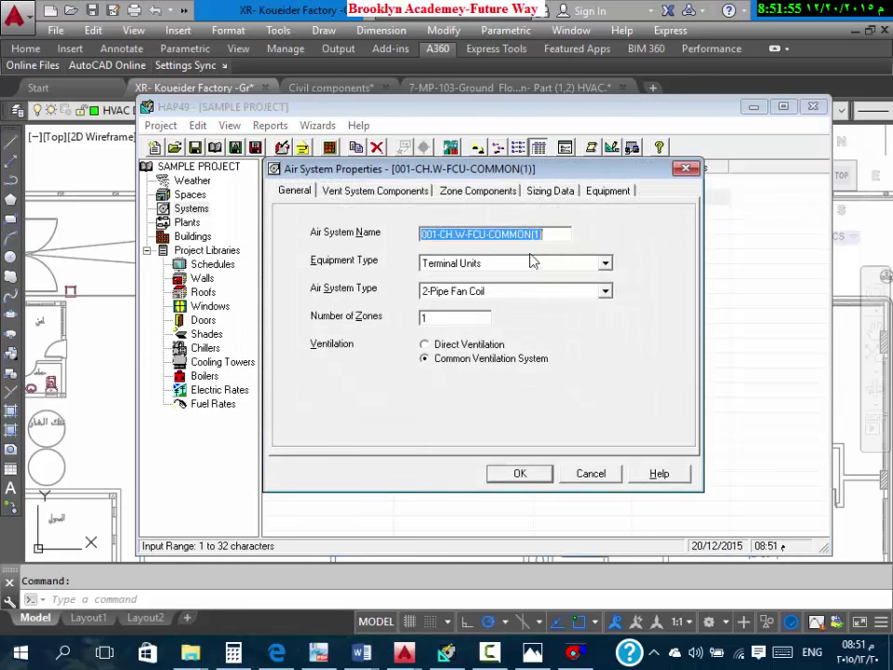
left_click(548, 235)
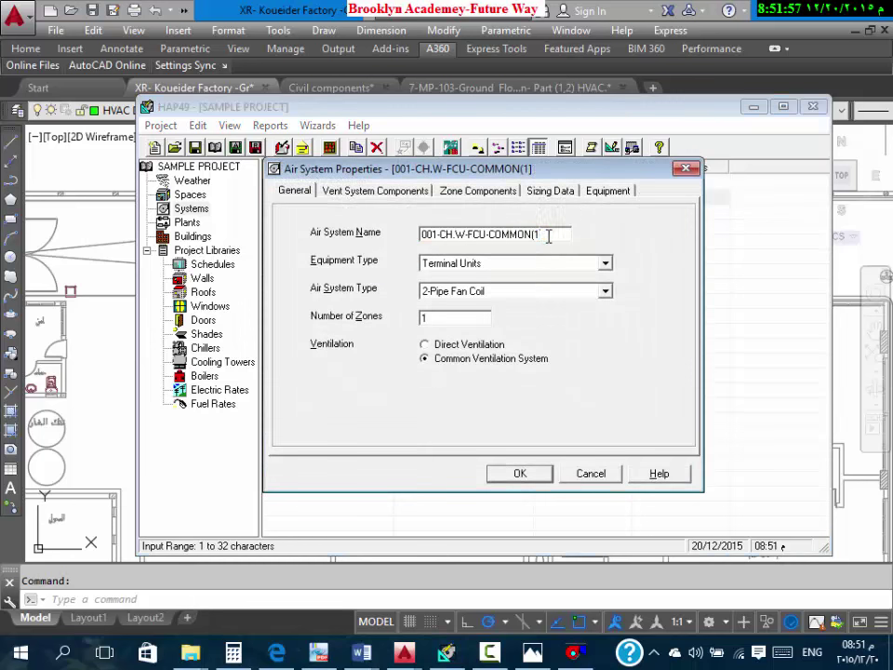
key("BackSpace")
key("BackSpace")
key("BackSpace")
key("BackSpace")
key("BackSpace")
key("BackSpace")
key("BackSpace")
key("BackSpace")
key("BackSpace")
key("BackSpace")
key("BackSpace")
key("BackSpace")
key("BackSpace")
key("BackSpace")
key("BackSpace")
key("BackSpace")
key("BackSpace")
key("BackSpace")
type("TEMPE")
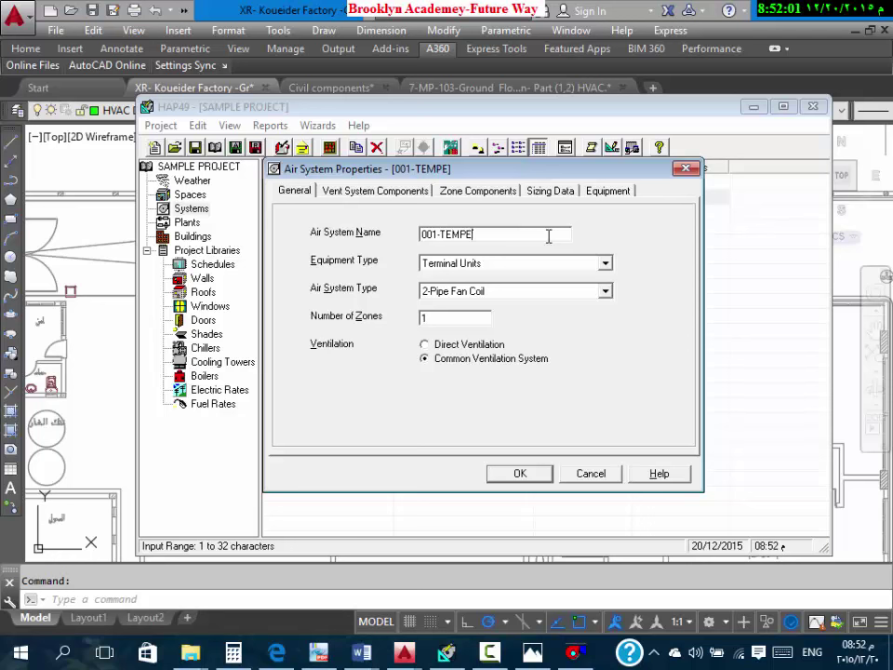
type("RING")
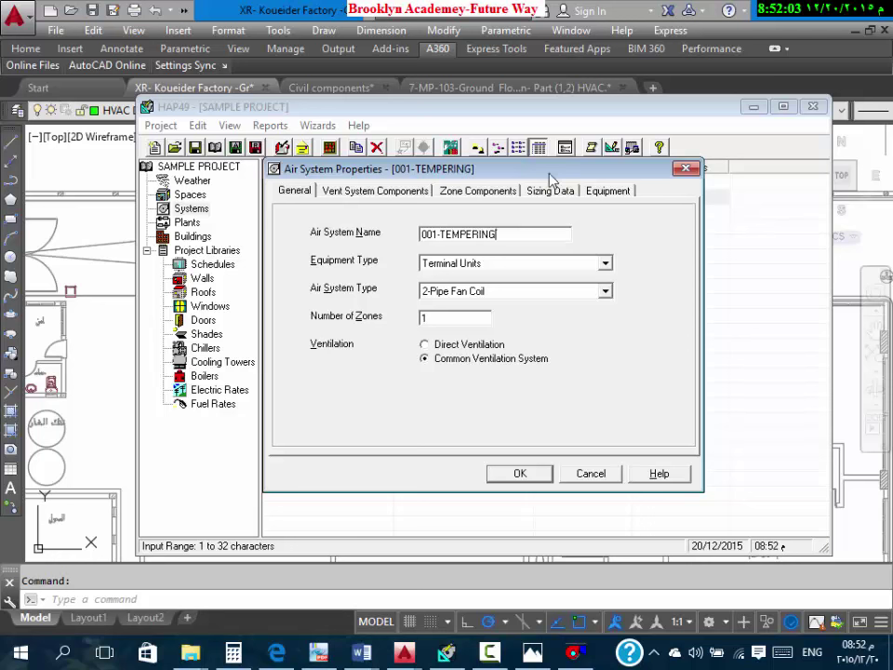
Step: Set 001-TEMPERING's equipment type to Split Air Handling Units and its air system type to CAV - Tempering Ventilation
left_click(539, 262)
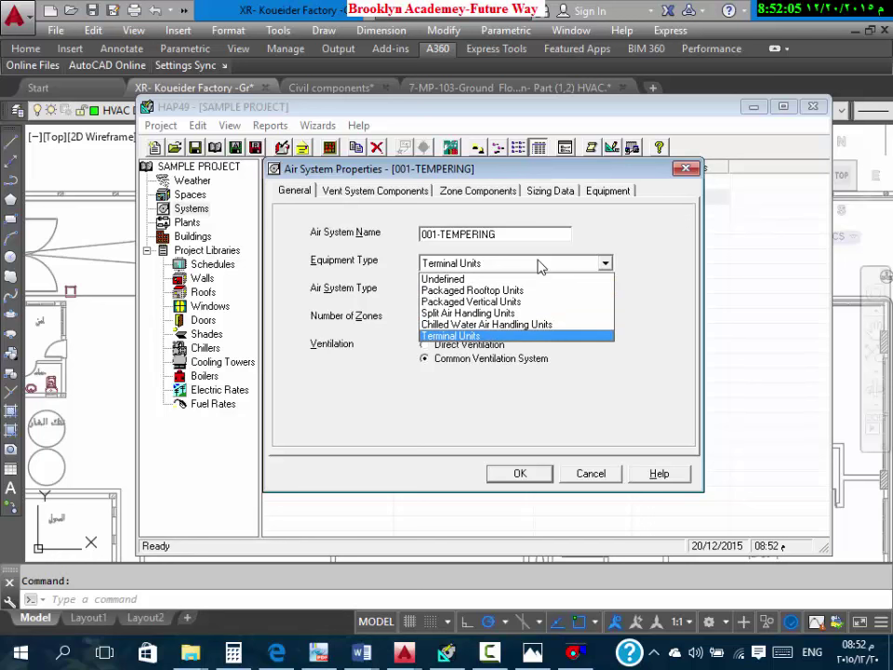
left_click(532, 318)
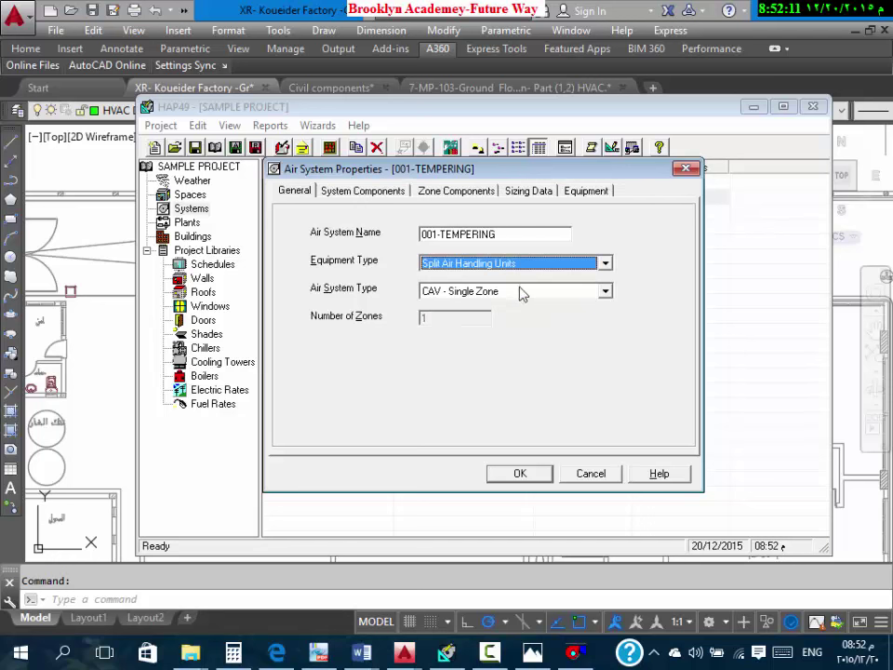
left_click(524, 291)
left_click(520, 367)
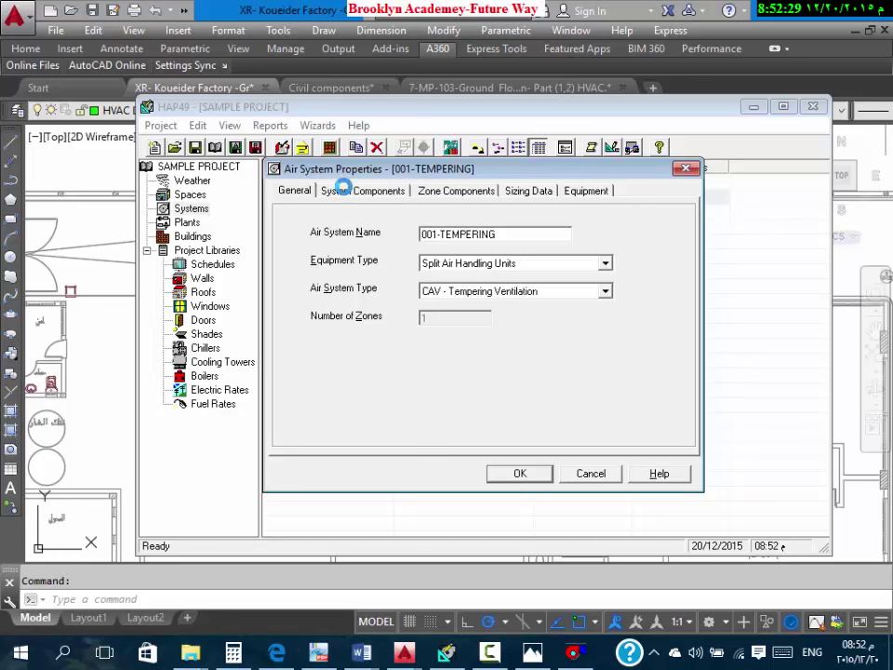
Step: Review the tempering system's cooling coil setpoint and exclude the heating coil from its components
left_click(346, 191)
left_click(341, 256)
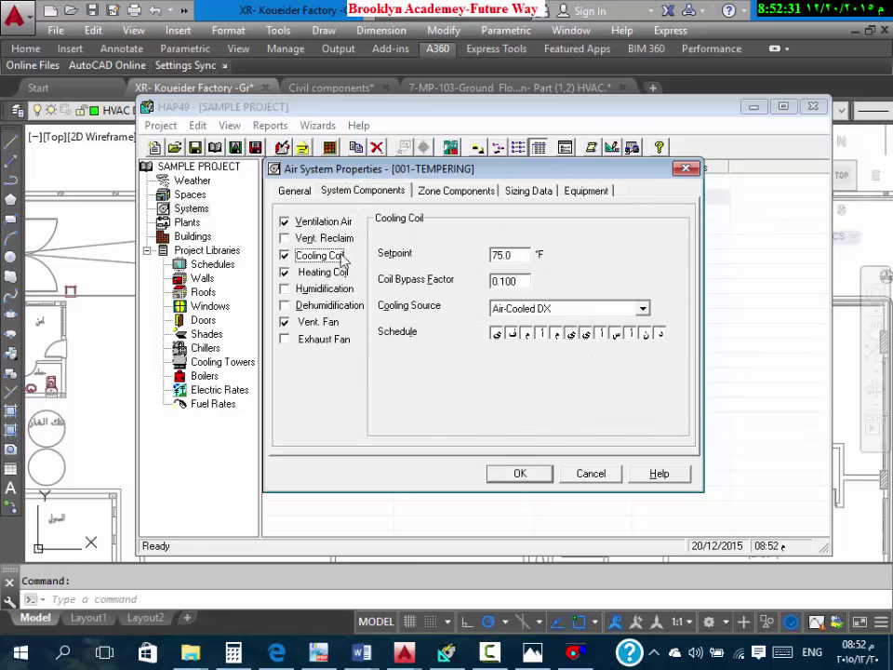
double_click(530, 254)
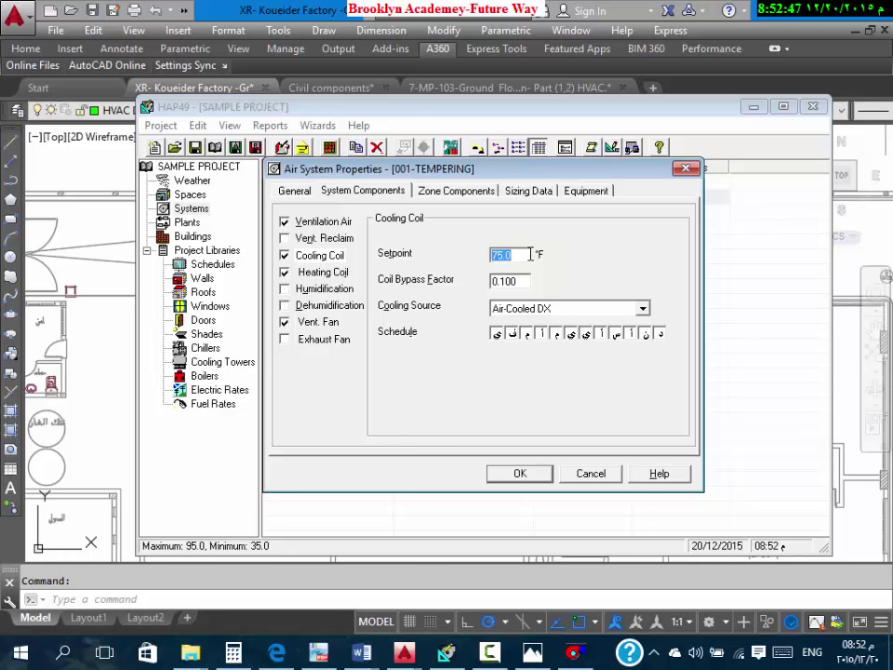
left_click(286, 272)
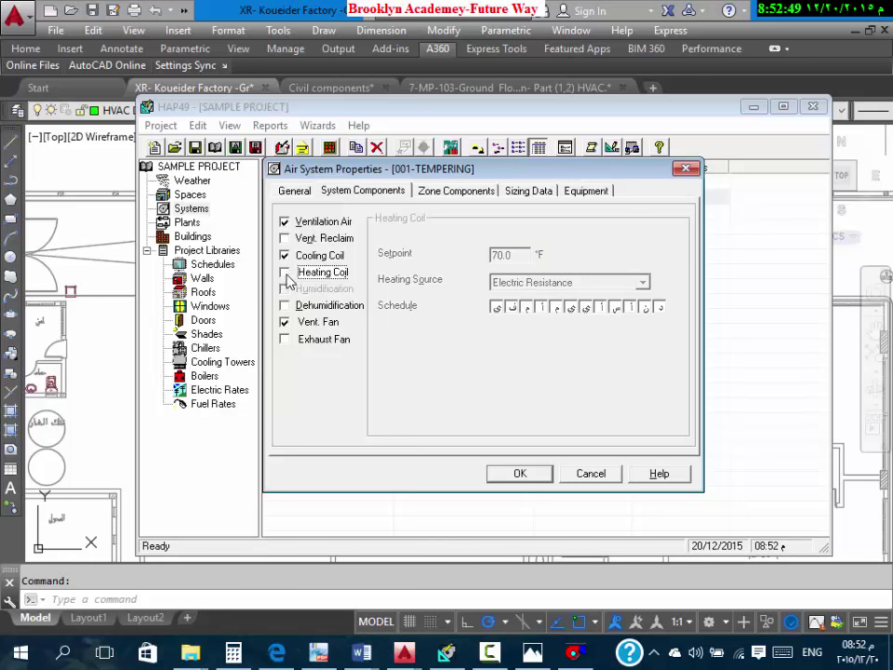
Step: Check the tempering system's space assignment and set its cooling sensible and cooling latent safety factors to 5% each
left_click(466, 192)
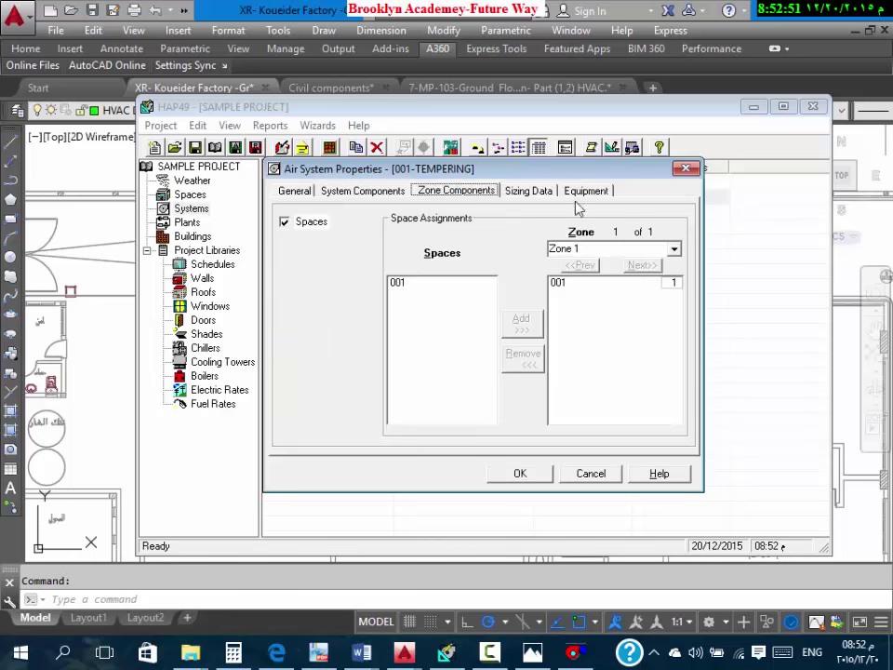
left_click(573, 283)
left_click(528, 191)
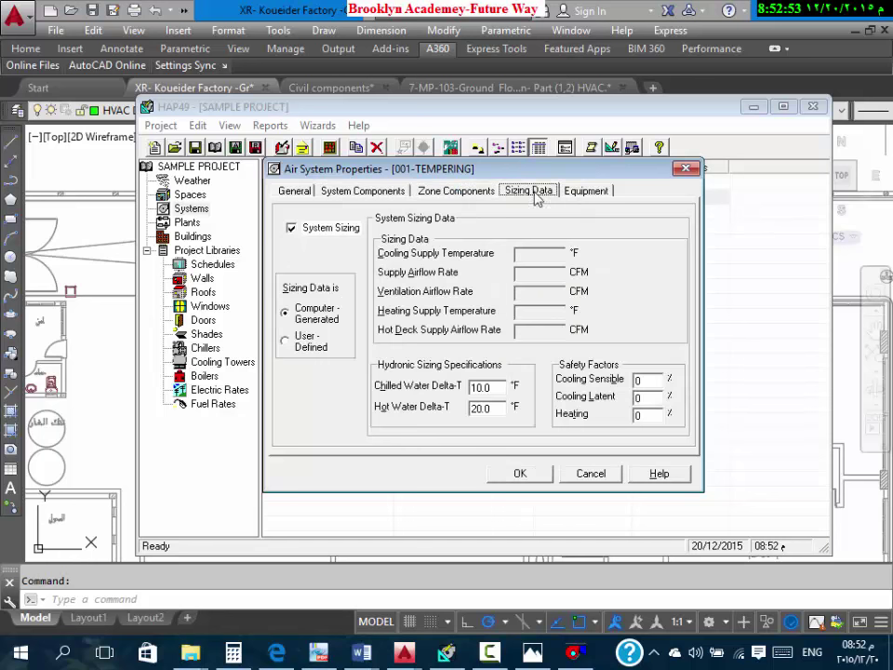
left_click(654, 379)
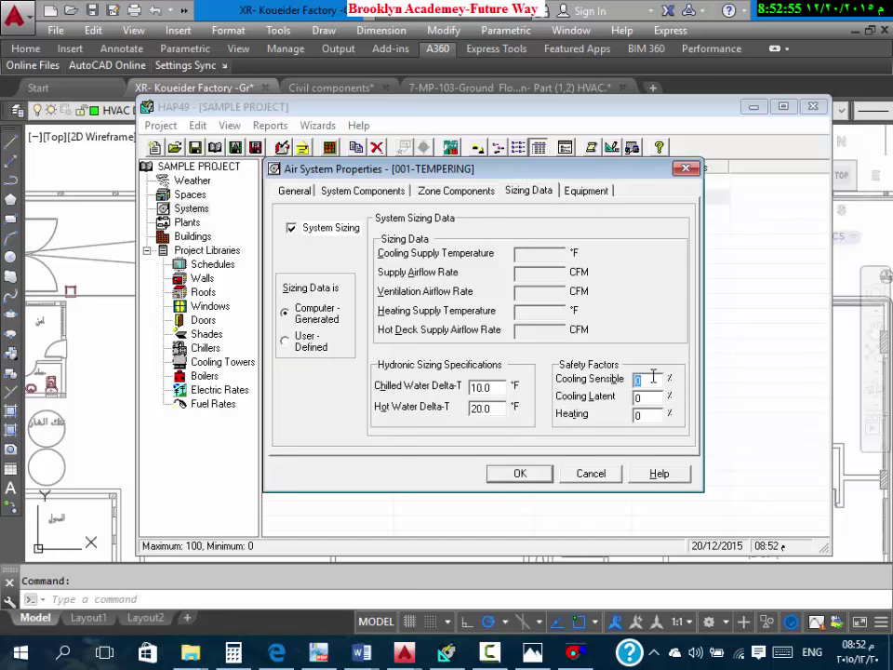
type("5")
left_click(649, 397)
type("5")
Step: Assign the FRACTIONAL schedule to the tempering system's ventilation fan and save the system
left_click(519, 472)
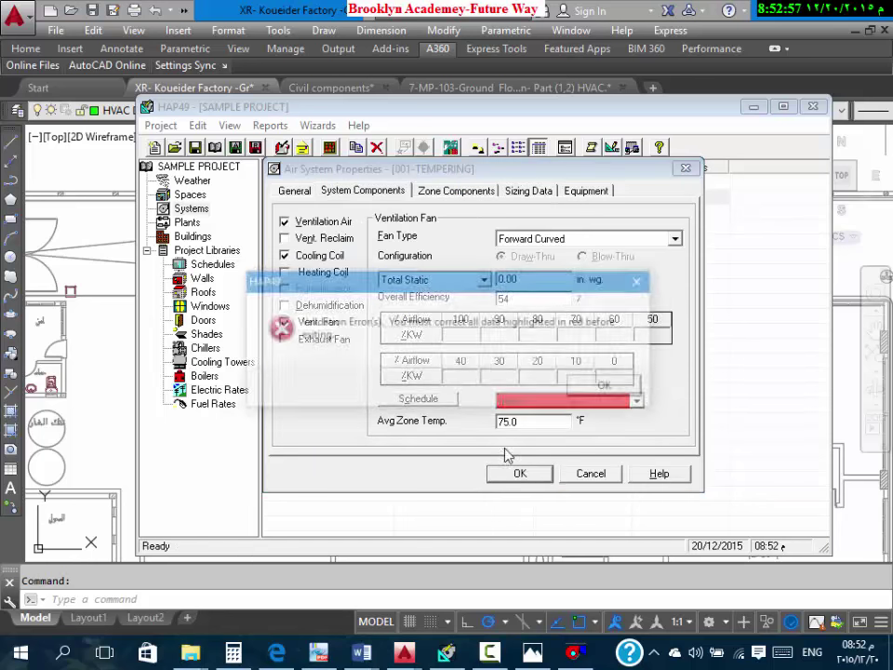
left_click(612, 388)
left_click(558, 400)
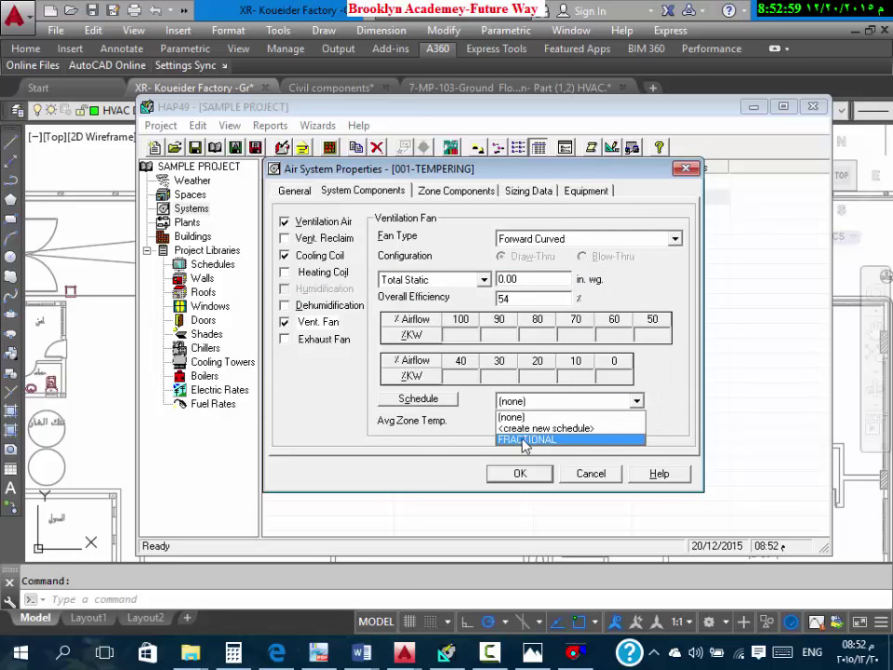
left_click(521, 442)
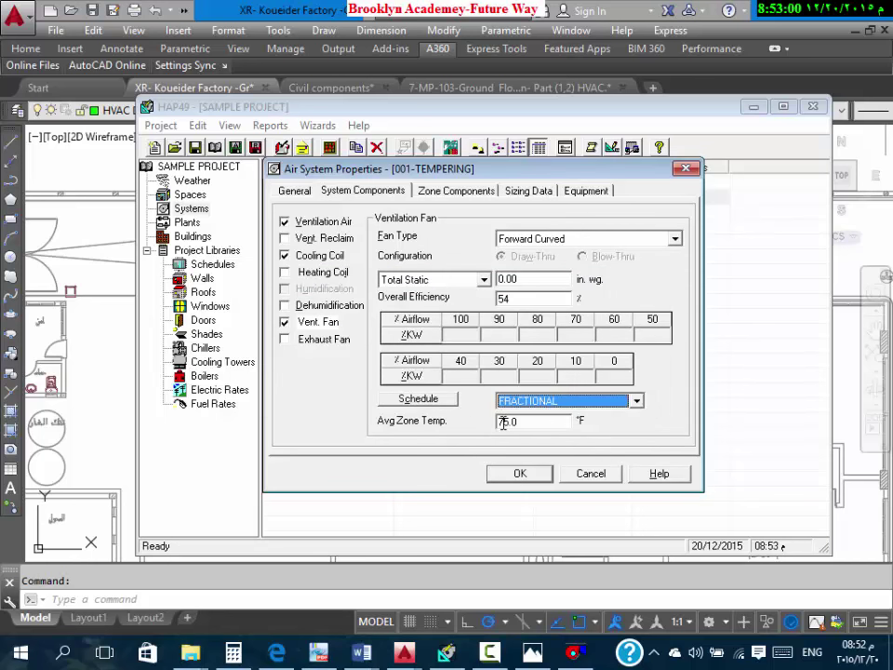
left_click(519, 474)
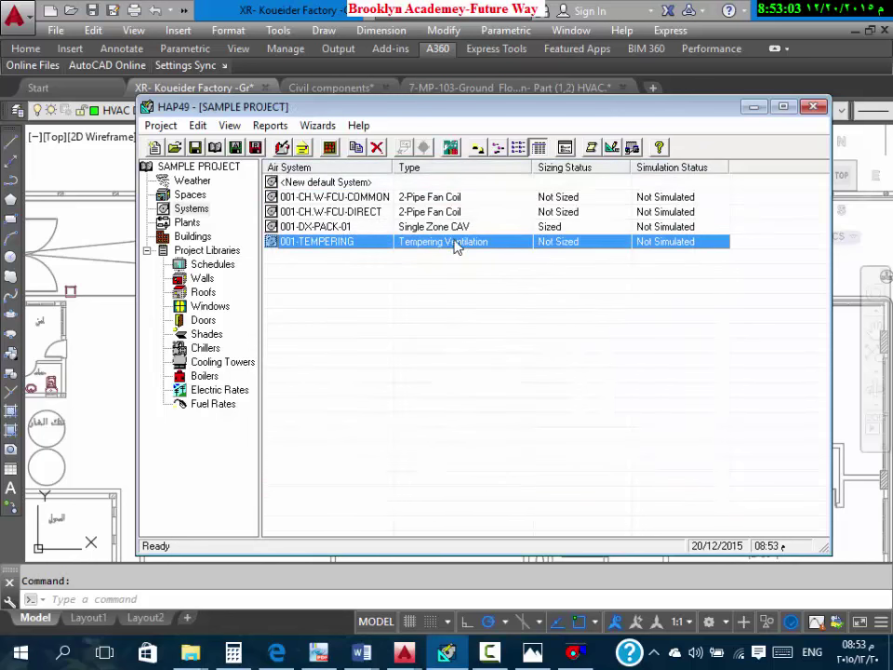
Step: Generate the system design reports for 001-CH.W-FCU-COMMON, 001-CH.W-FCU-DIRECT and 001-TEMPERING together
left_click(464, 212, "ctrl")
left_click(461, 197, "ctrl")
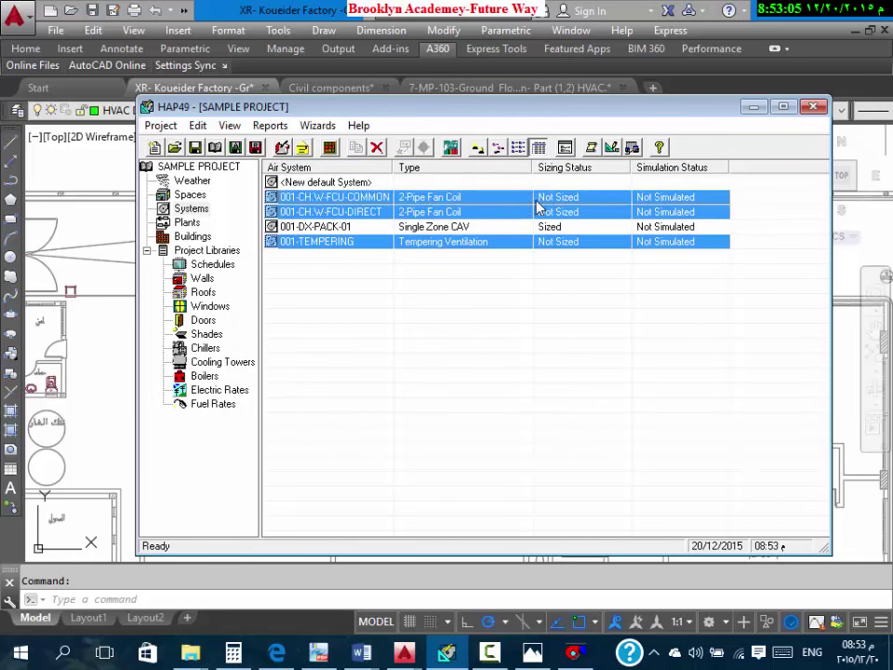
left_click(611, 149)
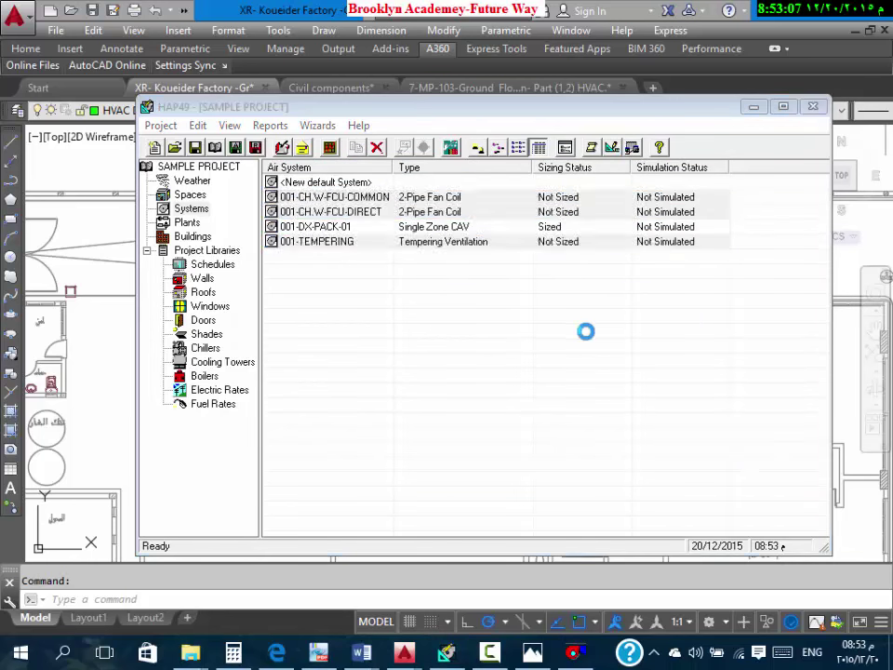
left_click(468, 467)
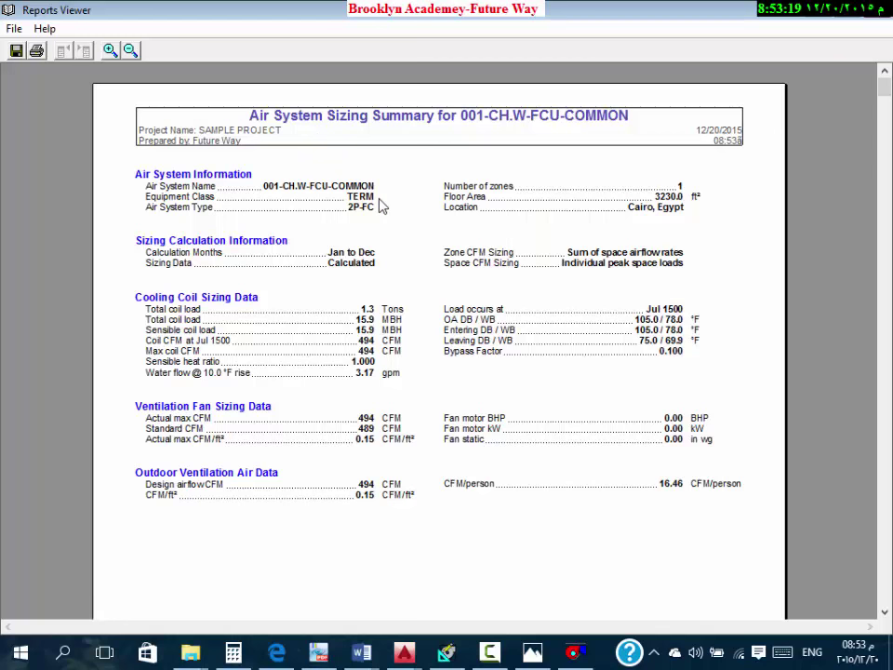
Step: Examine the 001-CH.W-FCU-COMMON reports for the ventilation cooling coil sizing and the terminal unit's coil load and entering temperature
scroll(377, 242, "down", 1)
left_click_drag(346, 257, 455, 319)
left_click(370, 321)
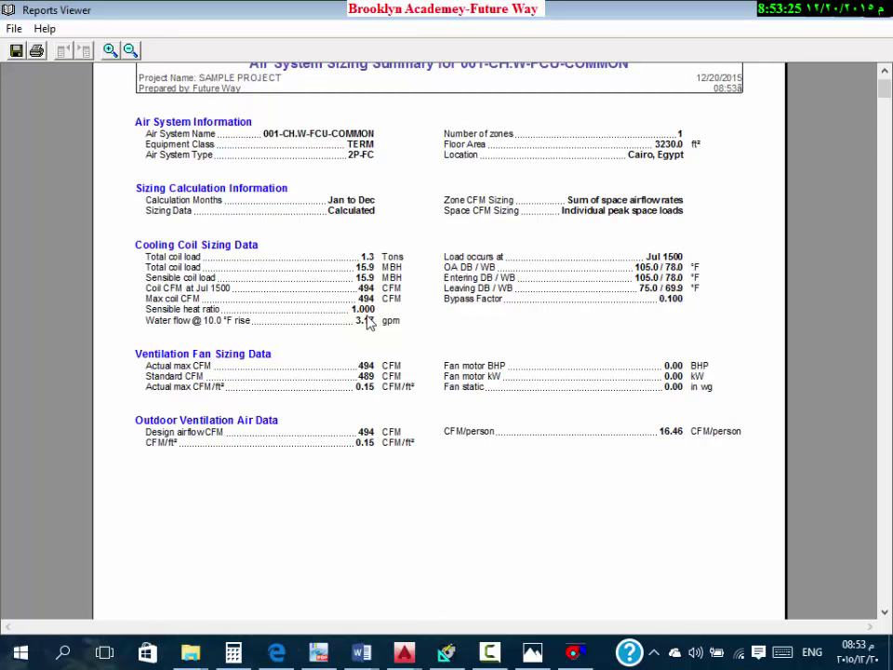
scroll(367, 331, "down", 14)
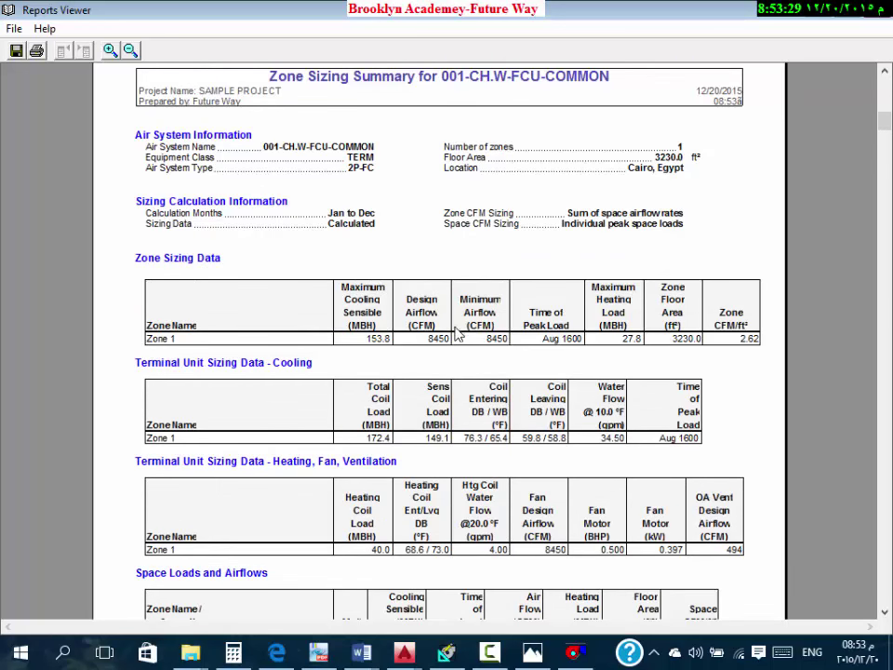
left_click_drag(366, 438, 424, 444)
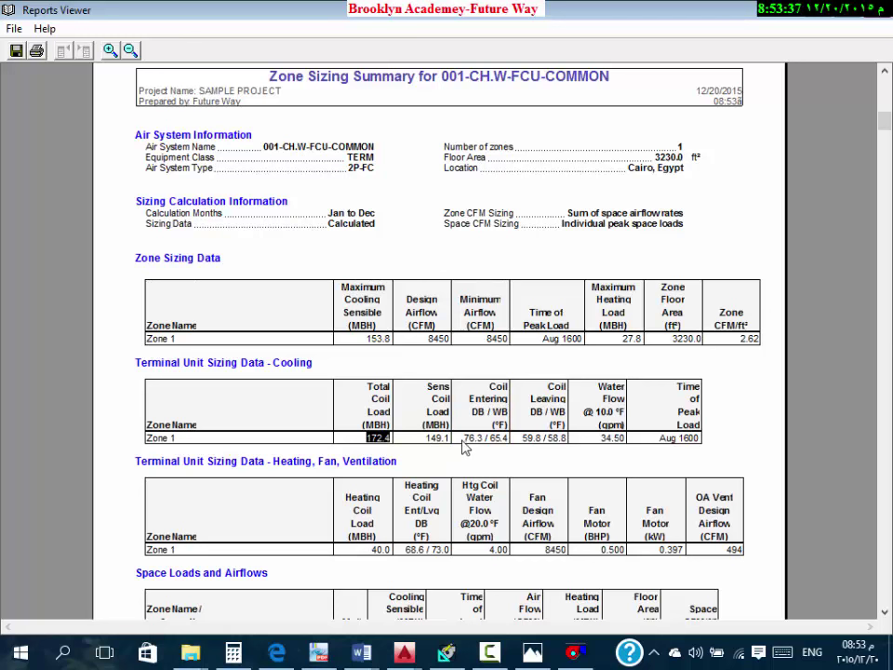
left_click_drag(463, 439, 485, 447)
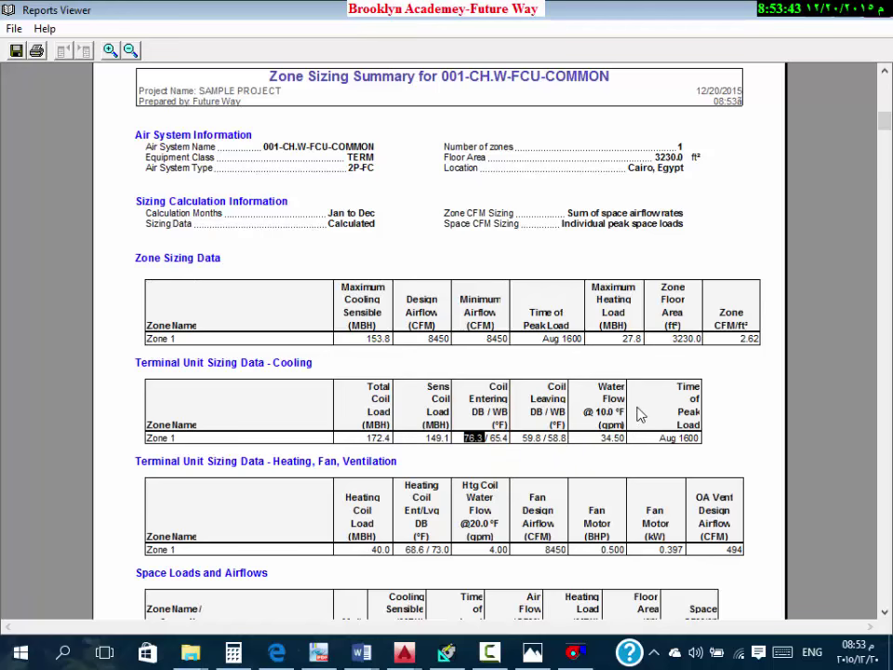
scroll(641, 413, "down", 15)
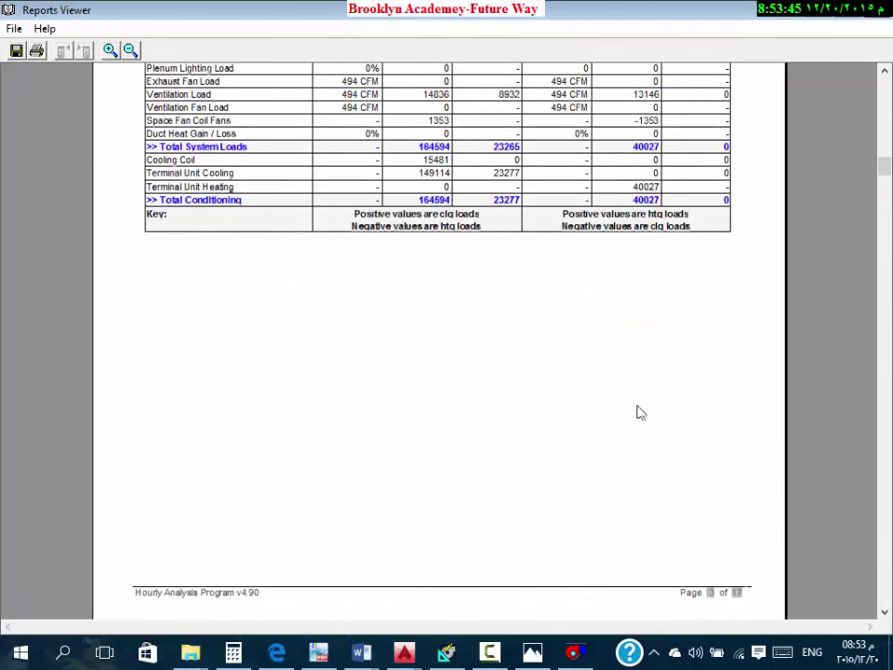
scroll(640, 413, "down", 20)
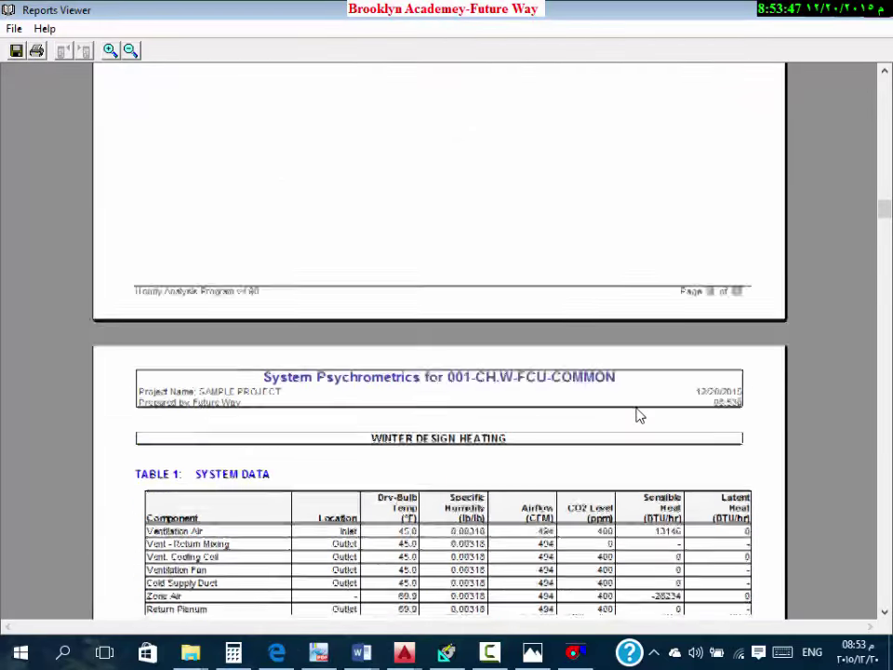
Step: Examine the 001-CH.W-FCU-DIRECT reports for the terminal unit's total coil load and coil entering temperature
scroll(641, 426, "down", 15)
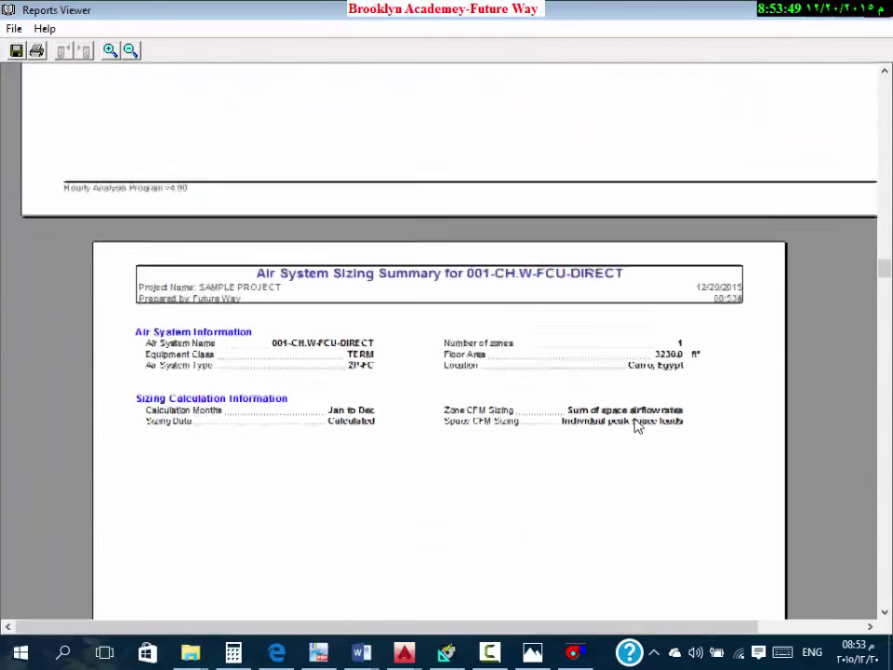
left_click_drag(326, 188, 372, 190)
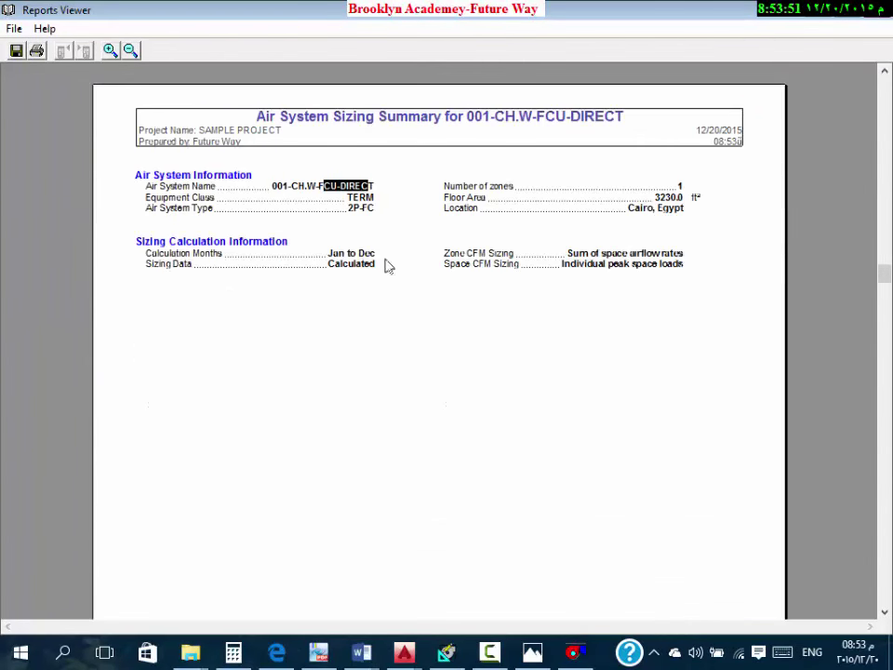
left_click(471, 289)
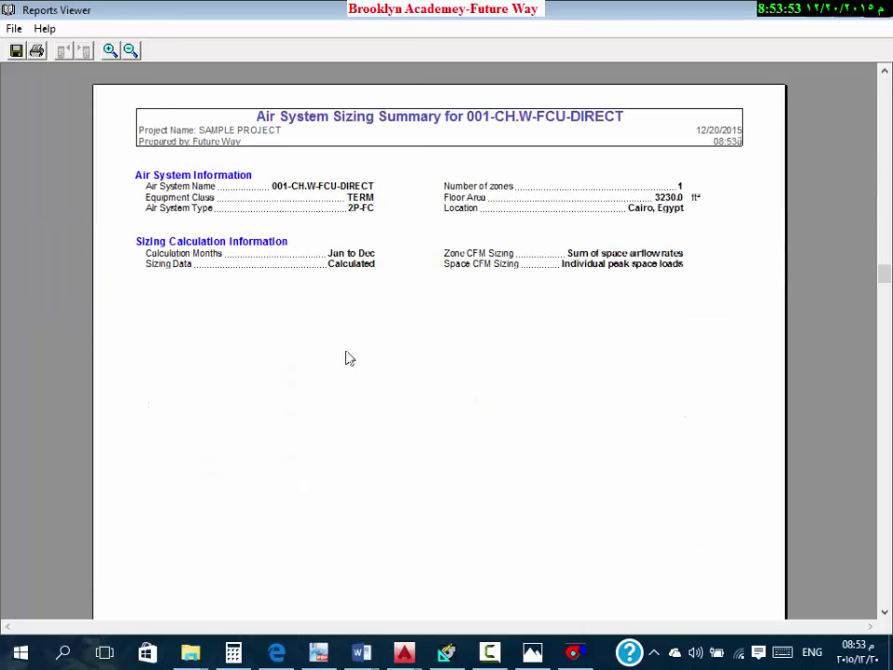
scroll(419, 409, "down", 3)
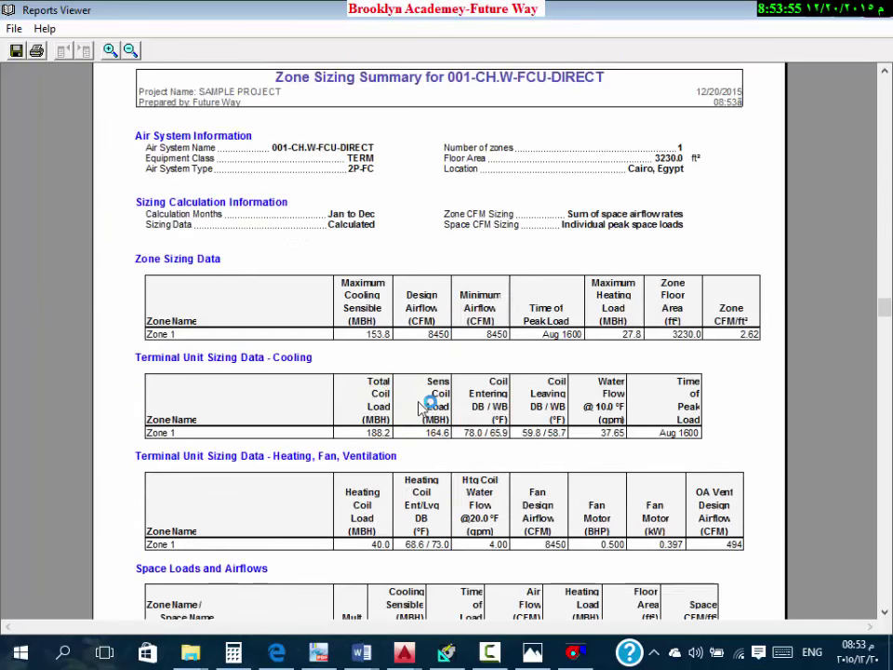
double_click(390, 433)
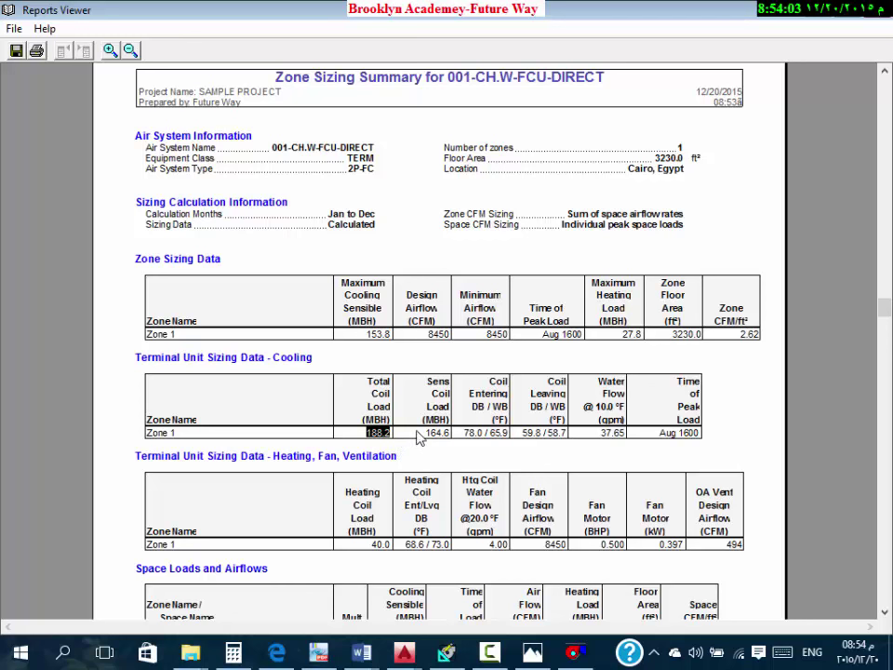
left_click(472, 434)
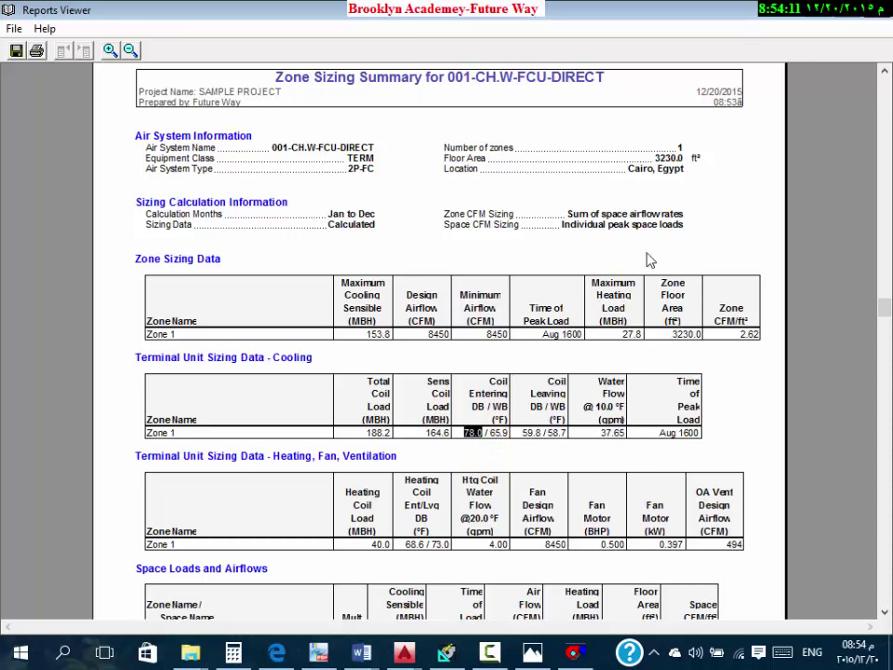
scroll(614, 317, "down", 5)
scroll(599, 332, "down", 20)
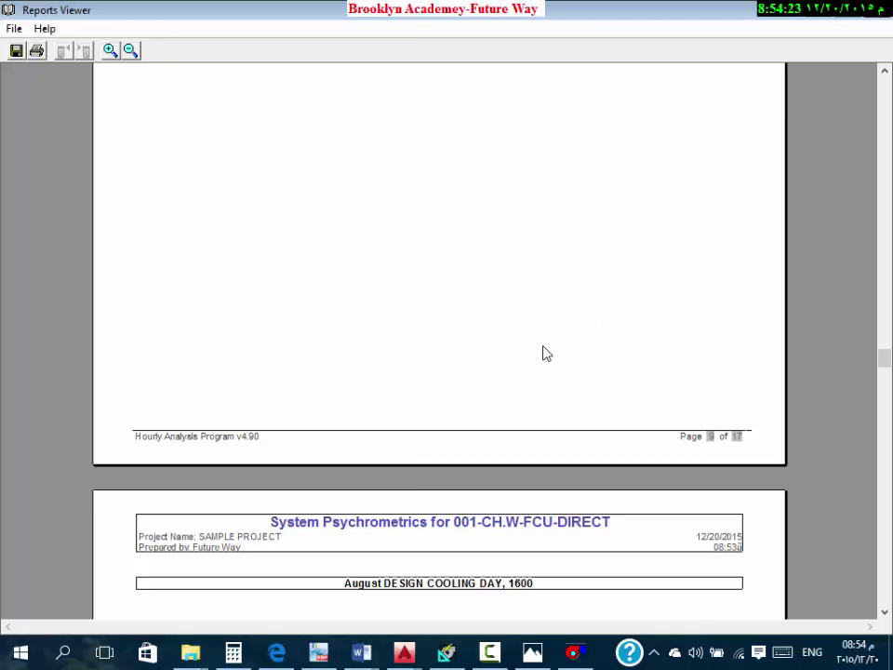
scroll(536, 349, "down", 10)
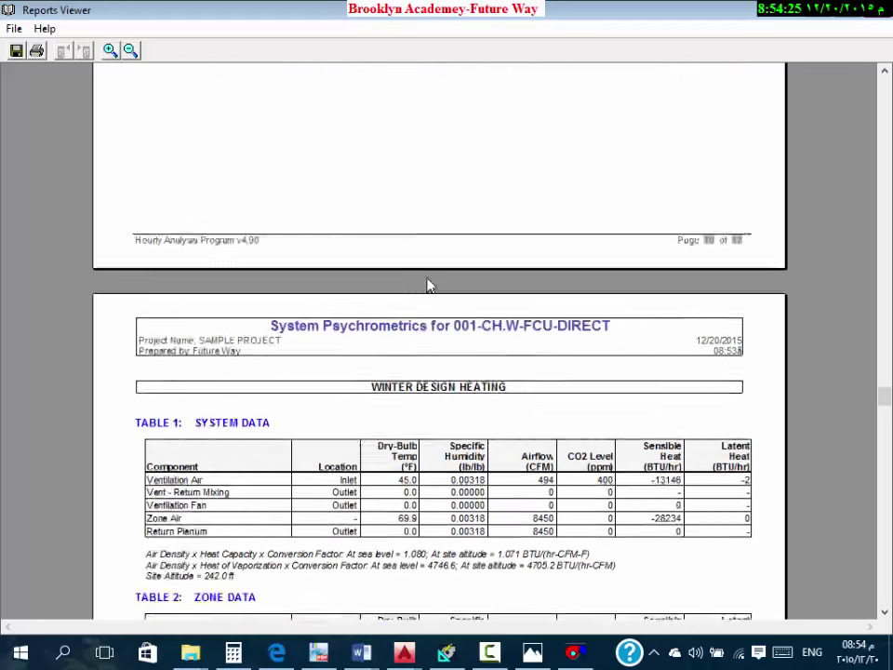
Step: Examine the precool coil and supply fan sizing data in the 001-TEMPERING sizing summary
scroll(429, 288, "down", 20)
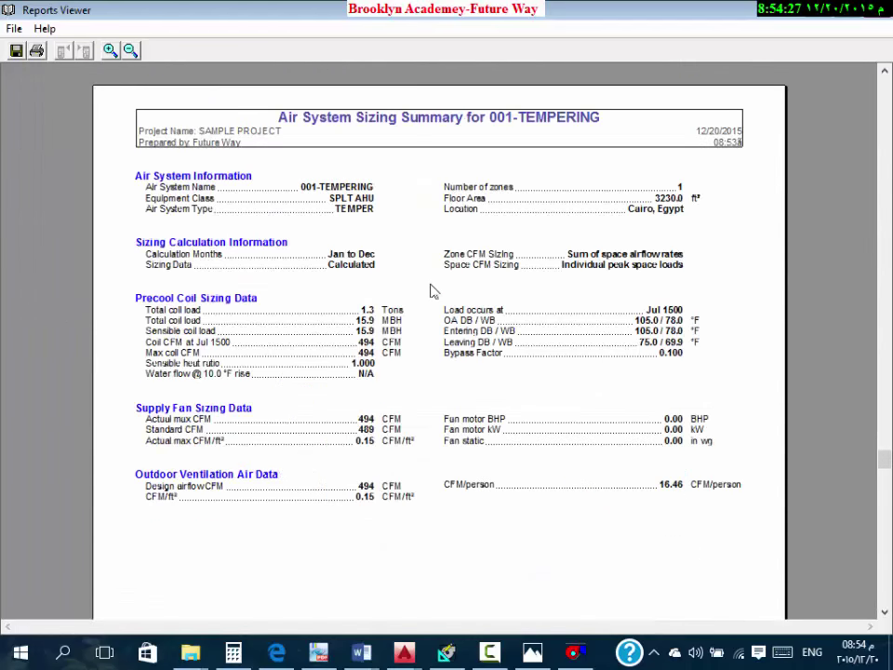
left_click_drag(353, 327, 402, 347)
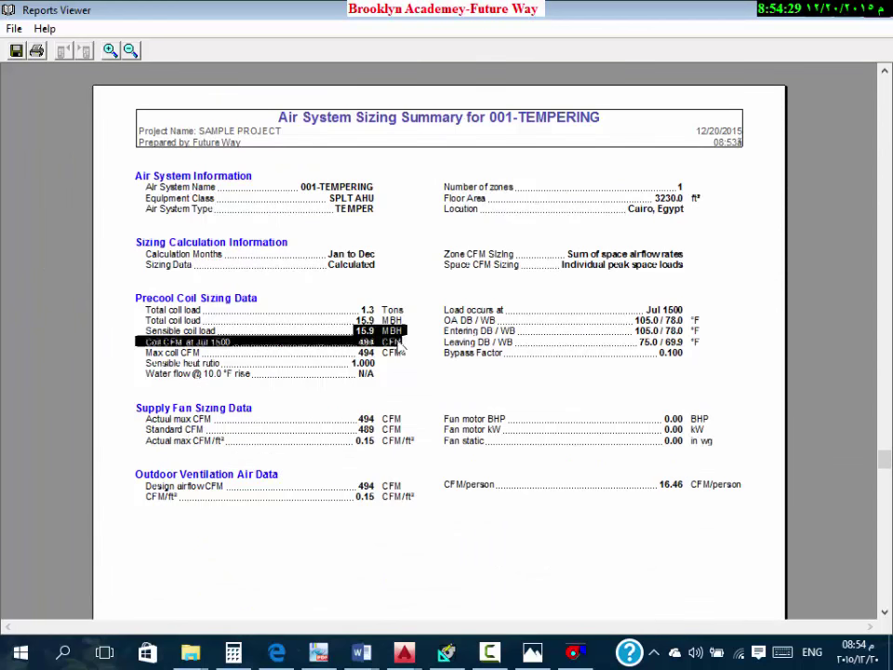
left_click(390, 346)
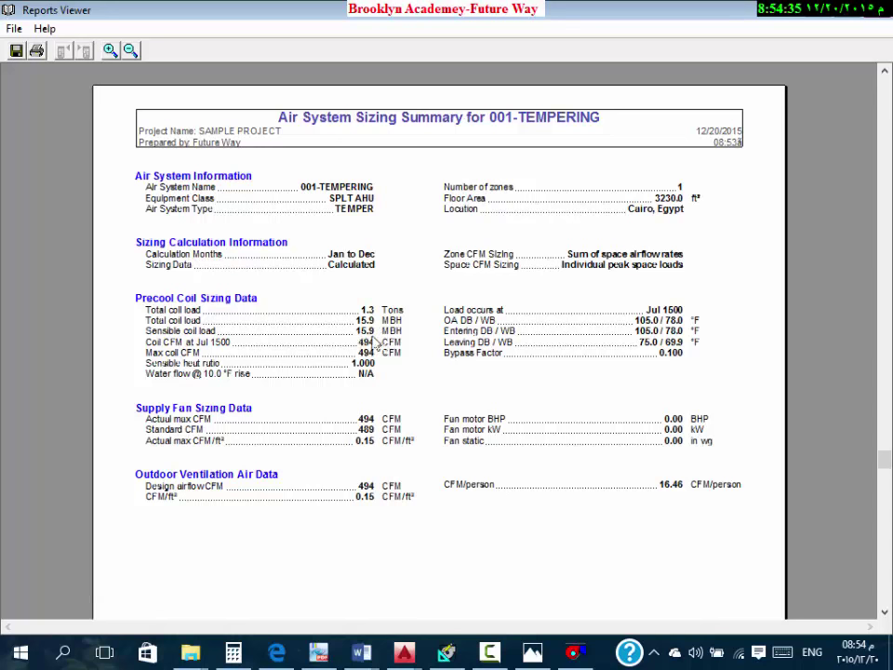
left_click_drag(359, 310, 455, 371)
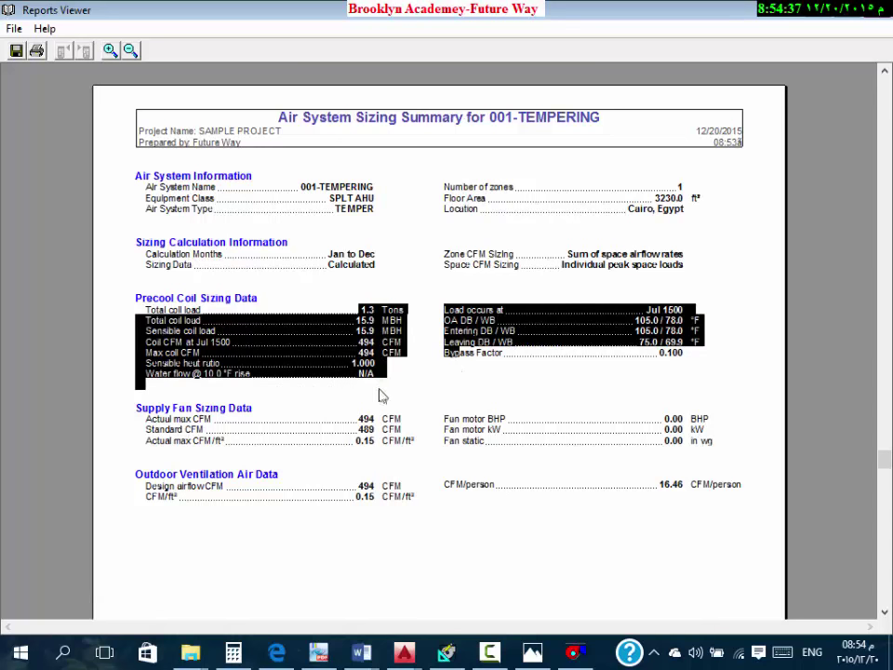
left_click_drag(359, 416, 402, 431)
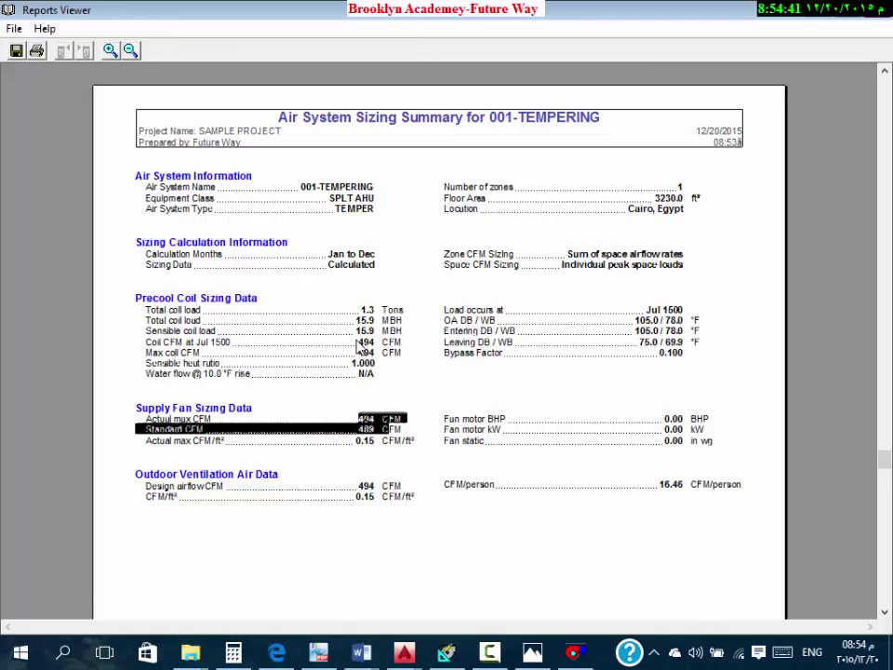
double_click(367, 342)
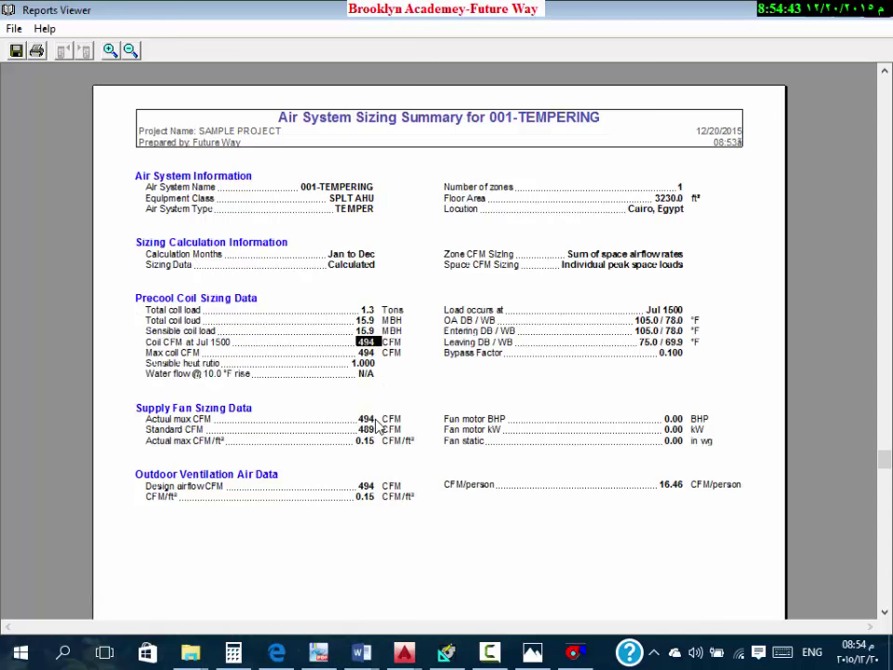
Step: Return to the 001-CH.W-FCU-COMMON sizing summary and compare its coil, fan and ventilation data with the tempering unit
scroll(703, 518, "down", 10)
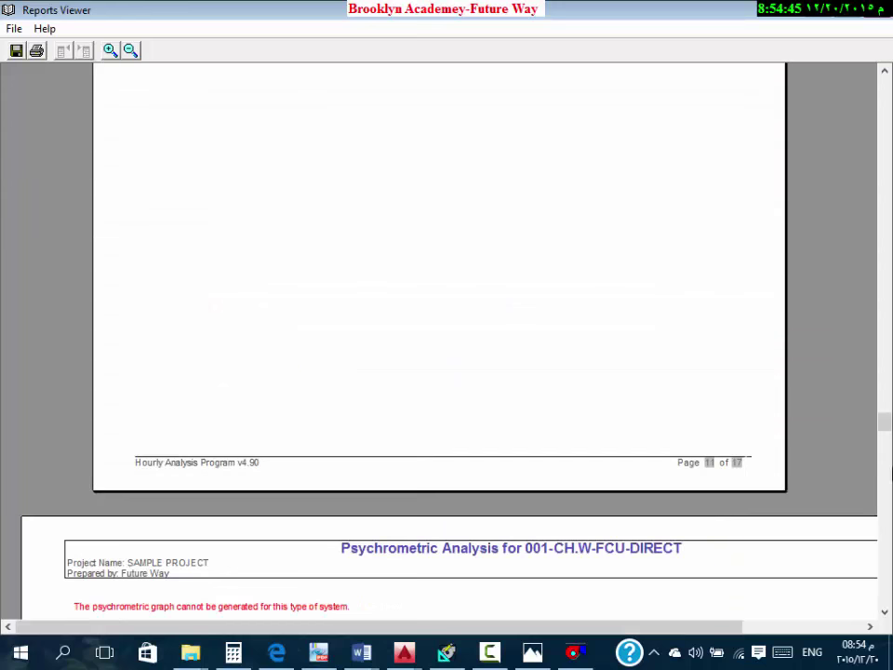
left_click_drag(887, 423, 884, 88)
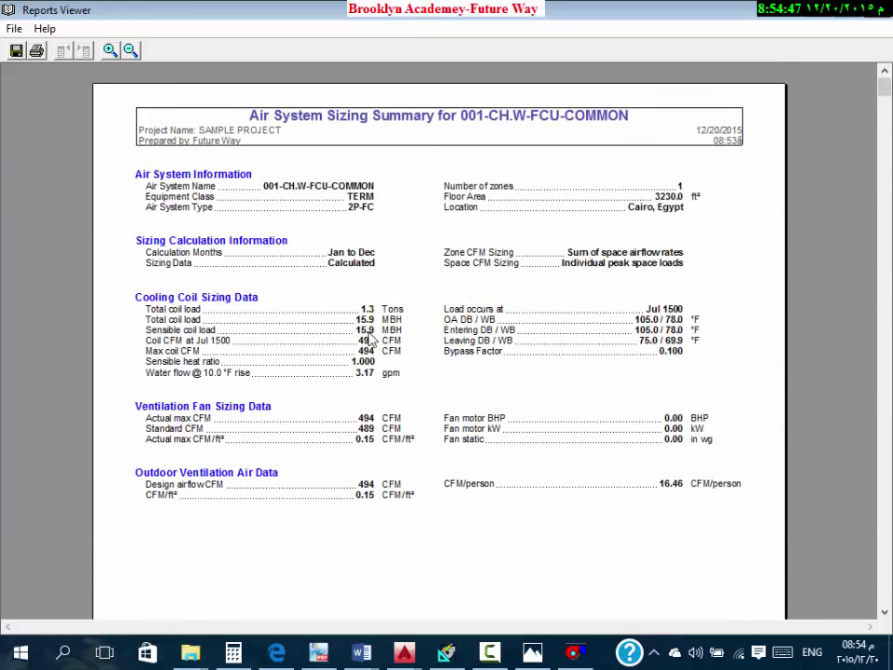
left_click_drag(408, 359, 409, 443)
left_click(408, 471)
scroll(749, 279, "down", 12)
scroll(735, 272, "up", 9)
scroll(735, 270, "up", 3)
left_click_drag(338, 359, 402, 505)
left_click(402, 506)
left_click_drag(293, 213, 534, 371)
scroll(588, 373, "down", 5)
Step: Examine the 001-TEMPERING zone and system load table and its winter design heating psychrometrics
left_click_drag(889, 114, 886, 561)
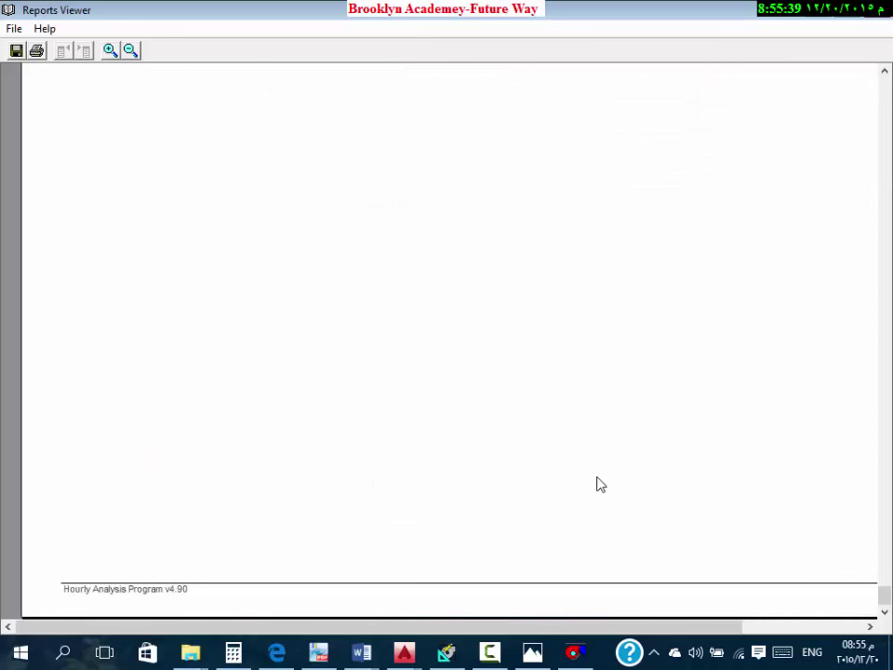
scroll(600, 483, "up", 10)
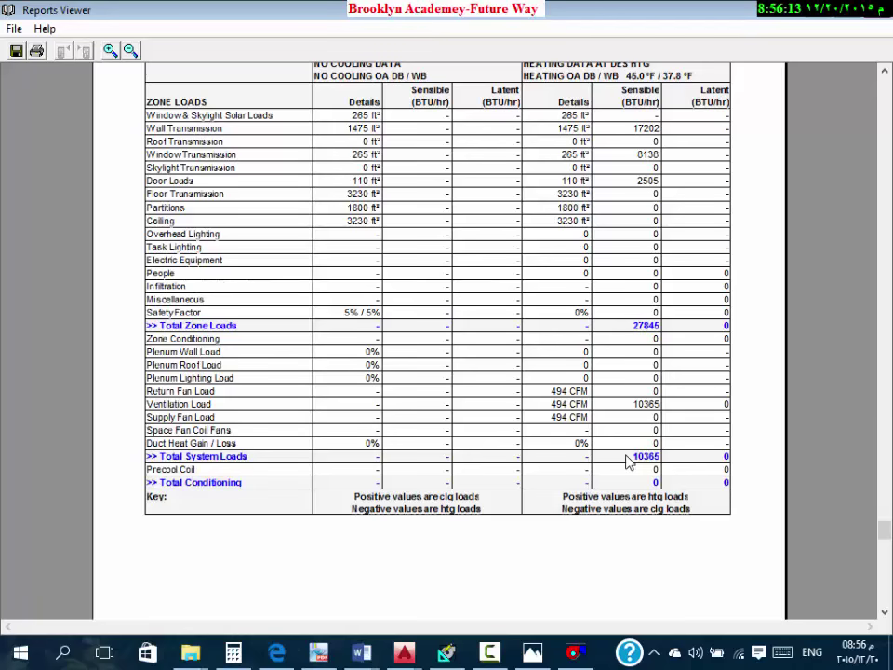
scroll(628, 463, "down", 15)
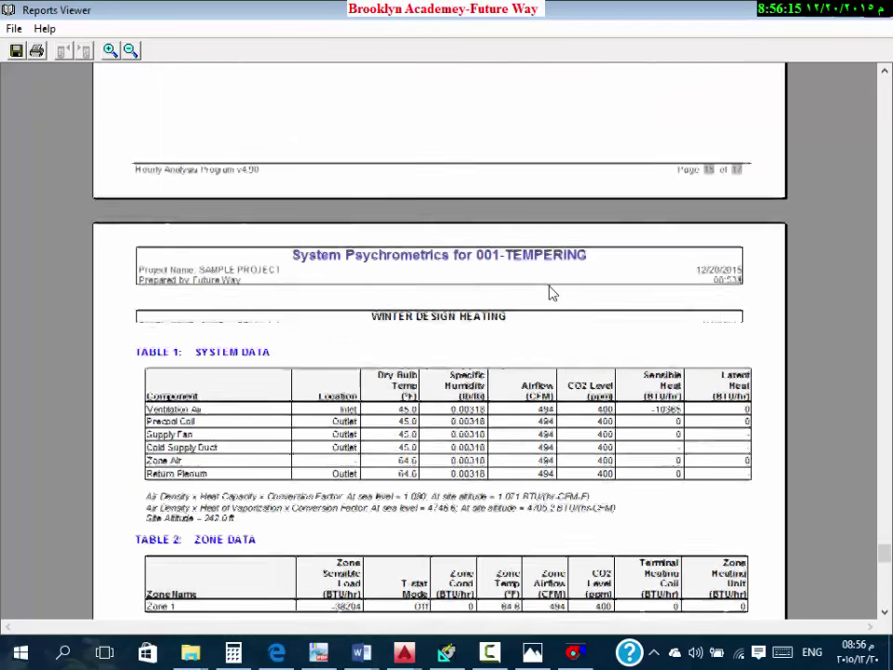
Step: Check the 001-TEMPERING winter design heating psychrometrics, and return to the 001-CH.W-FCU-COMMON air system sizing summary
scroll(466, 343, "down", 3)
scroll(487, 343, "up", 3)
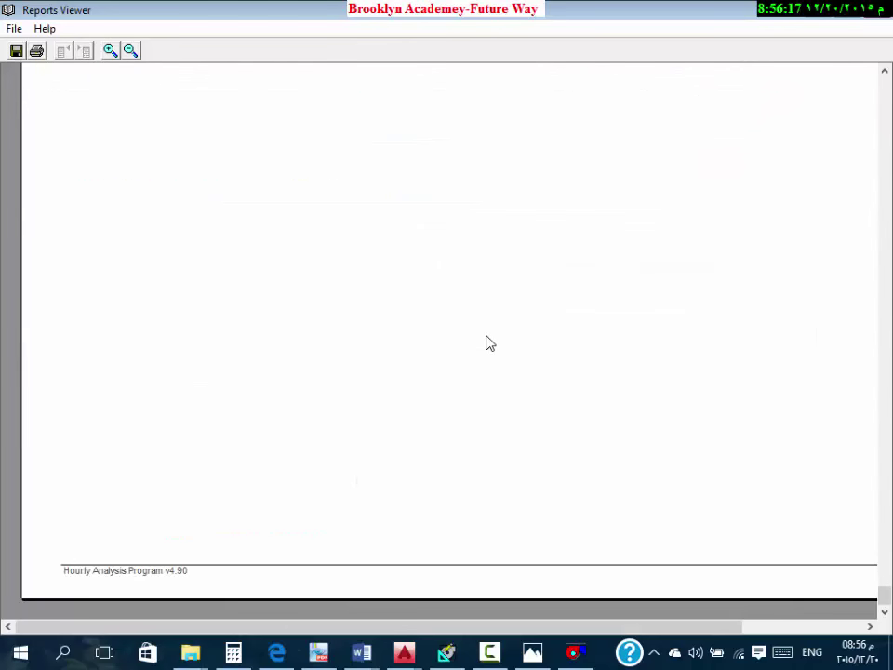
scroll(596, 289, "down", 3)
scroll(601, 297, "up", 12)
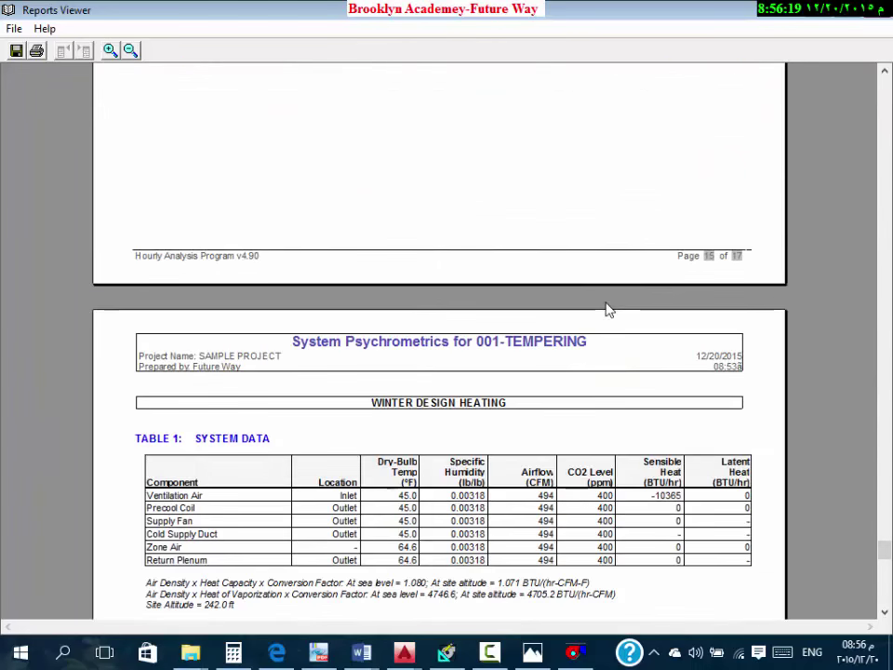
left_click_drag(885, 533, 813, 108)
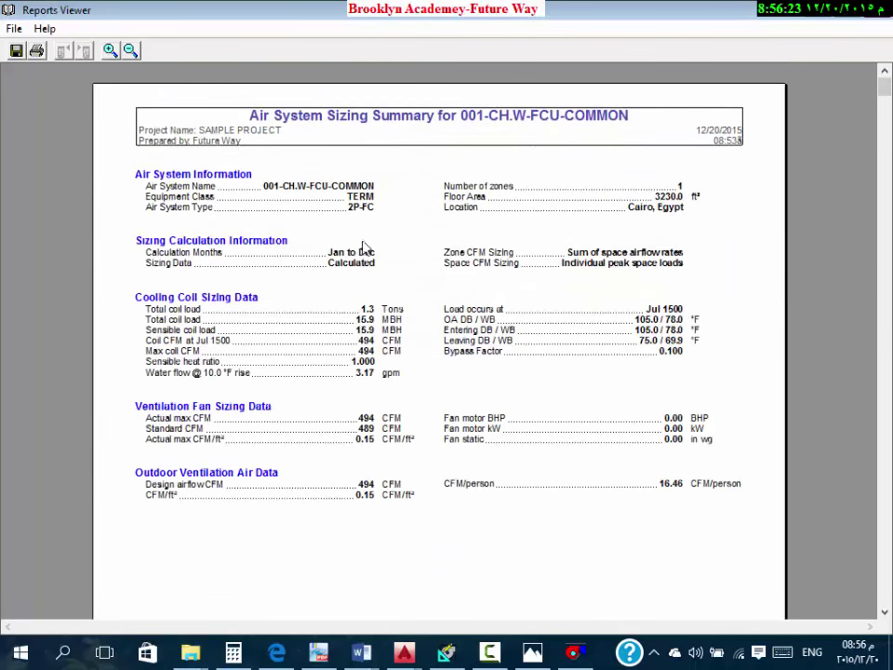
Step: Review the 001-CH.W-FCU-COMMON zone sizing, design load and winter psychrometrics reports, returning to the total coil load in the sizing summary
scroll(422, 279, "down", 10)
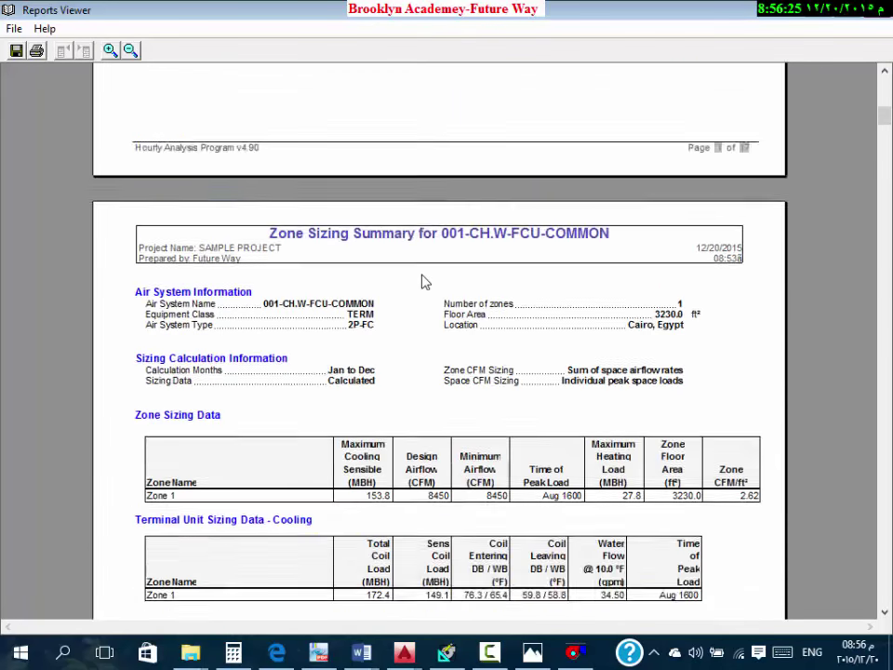
scroll(421, 296, "down", 12)
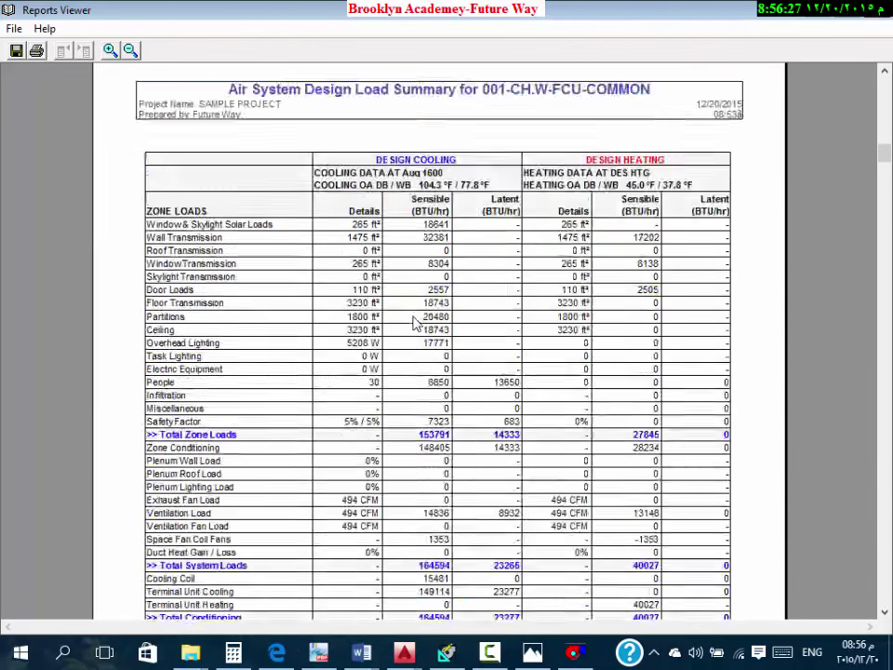
scroll(417, 320, "down", 15)
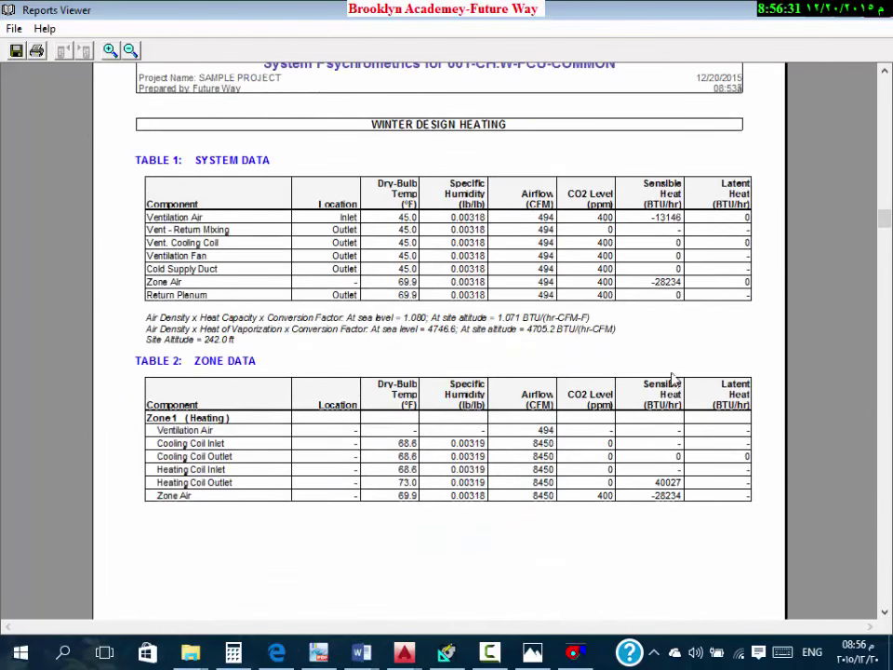
scroll(493, 325, "up", 3)
left_click_drag(880, 206, 880, 88)
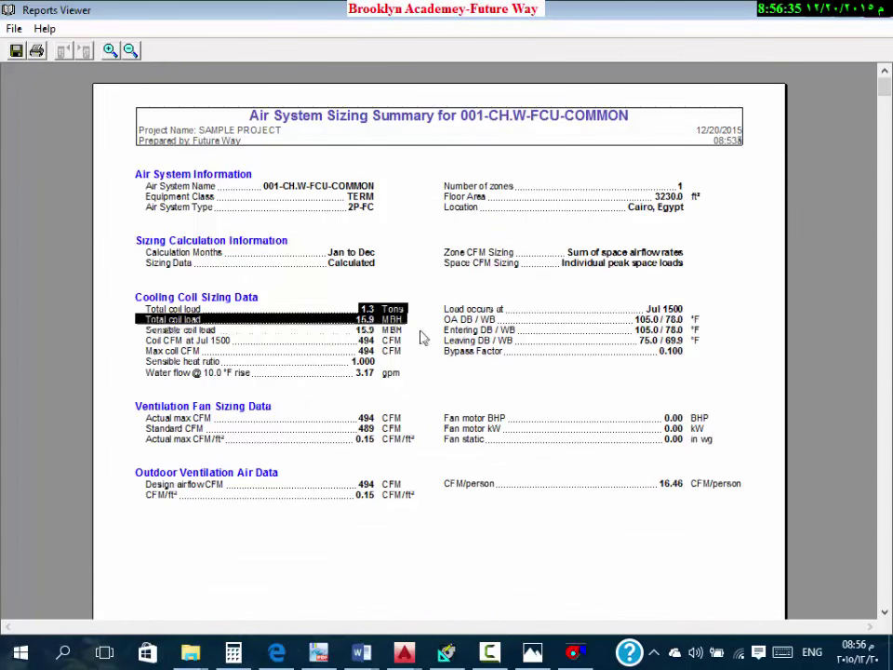
Step: Examine the Zone 1 terminal unit cooling data for 001-CH.W-FCU-COMMON: total and sensible coil loads and coil entering DB/WB
scroll(431, 389, "down", 7)
scroll(431, 389, "up", 5)
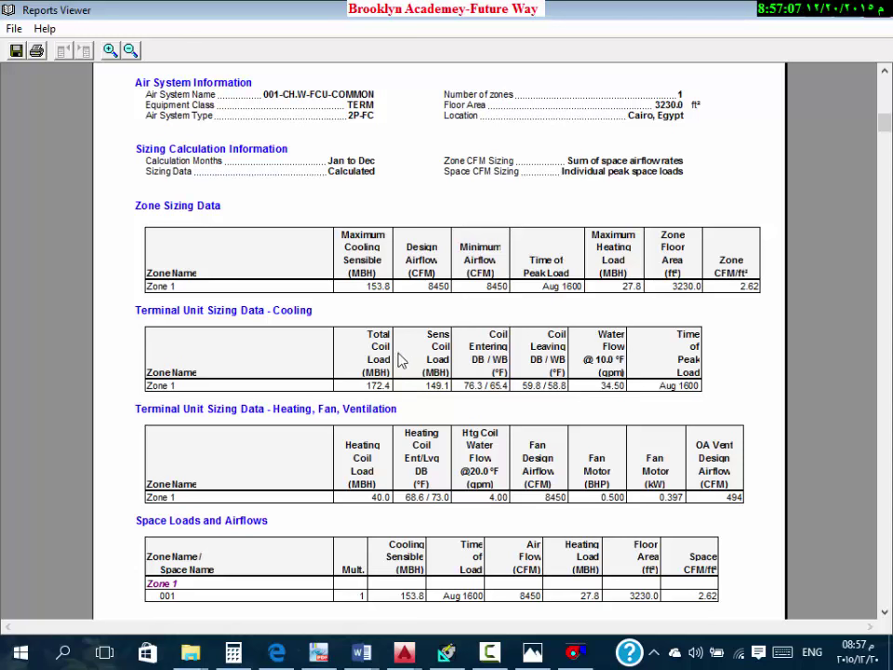
double_click(388, 388)
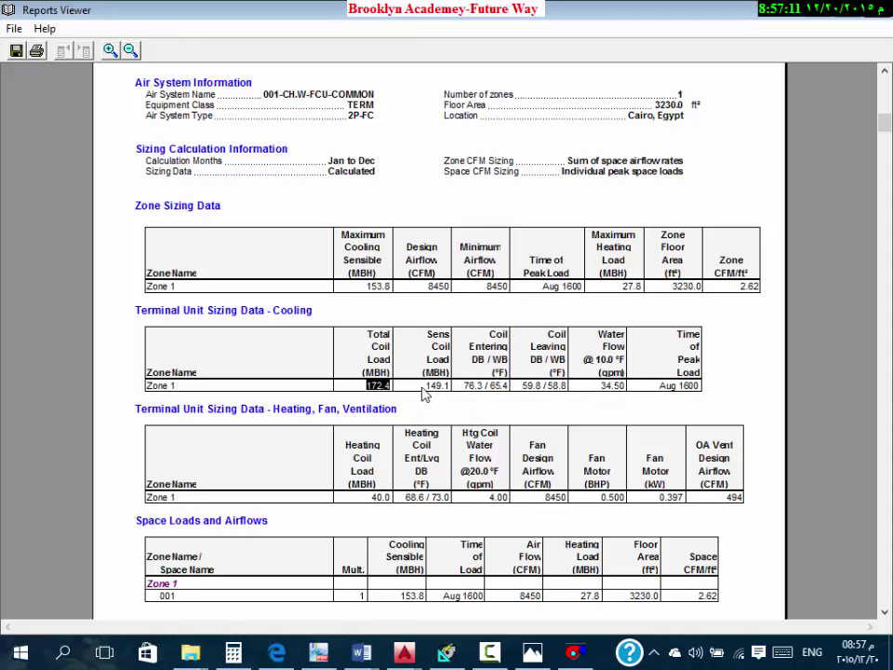
double_click(436, 387)
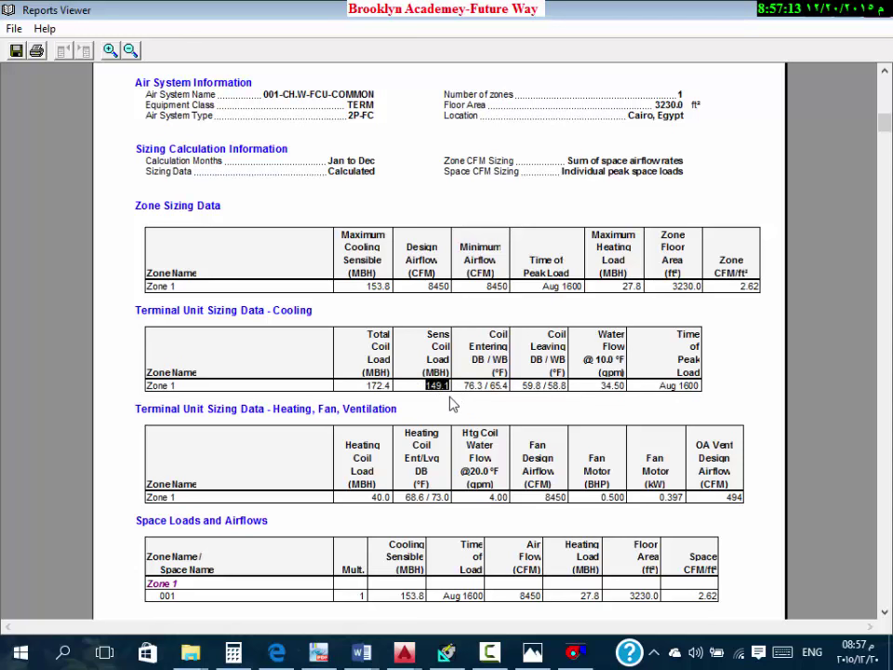
double_click(473, 385)
left_click(480, 400)
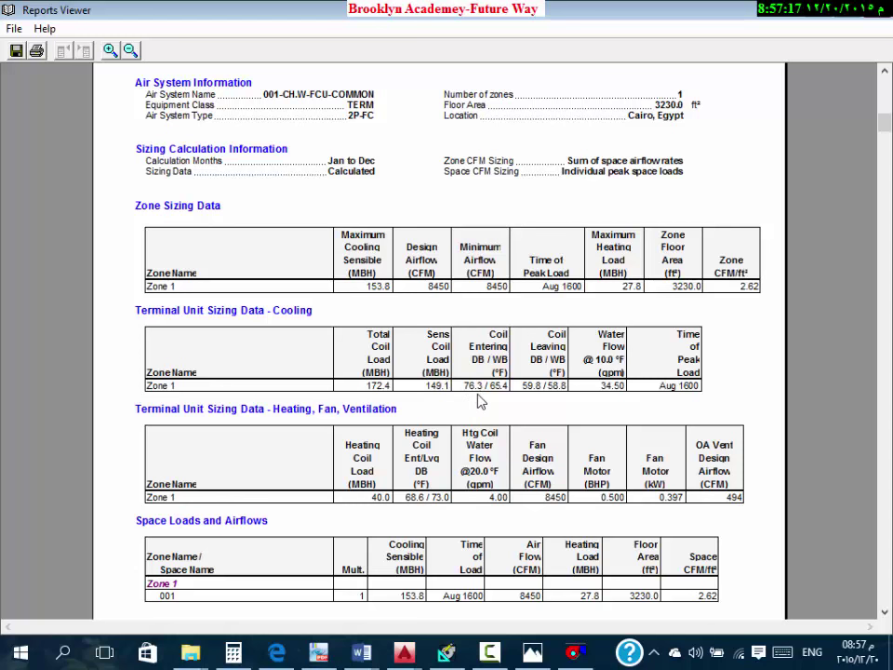
double_click(473, 386)
double_click(497, 385)
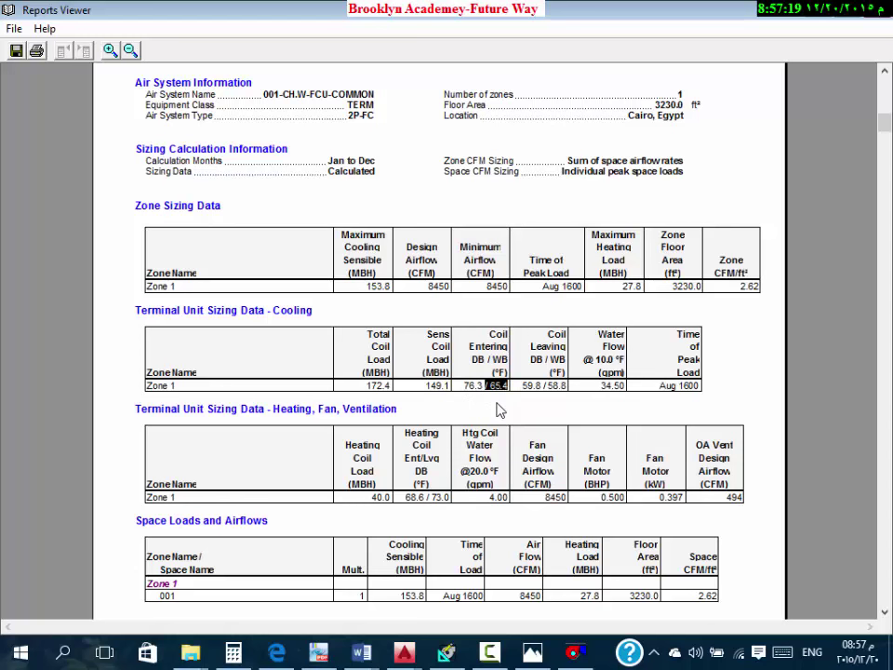
left_click(497, 410)
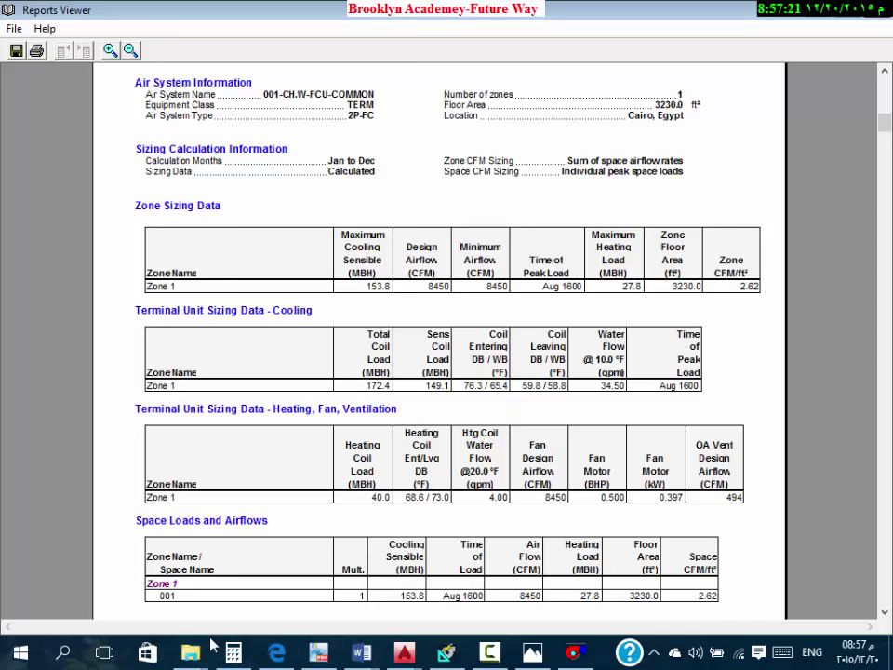
Step: Open the Product_Catalogue fan coil PDF from the FCU folder under D:, My Work, Catalogues& Selection Programs
mouse_move(194, 649)
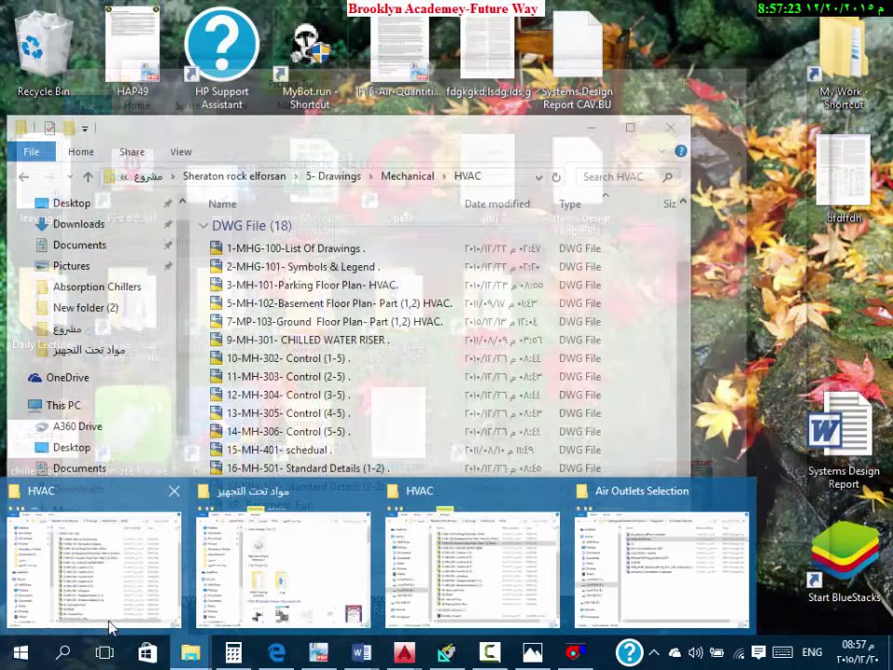
key("super")
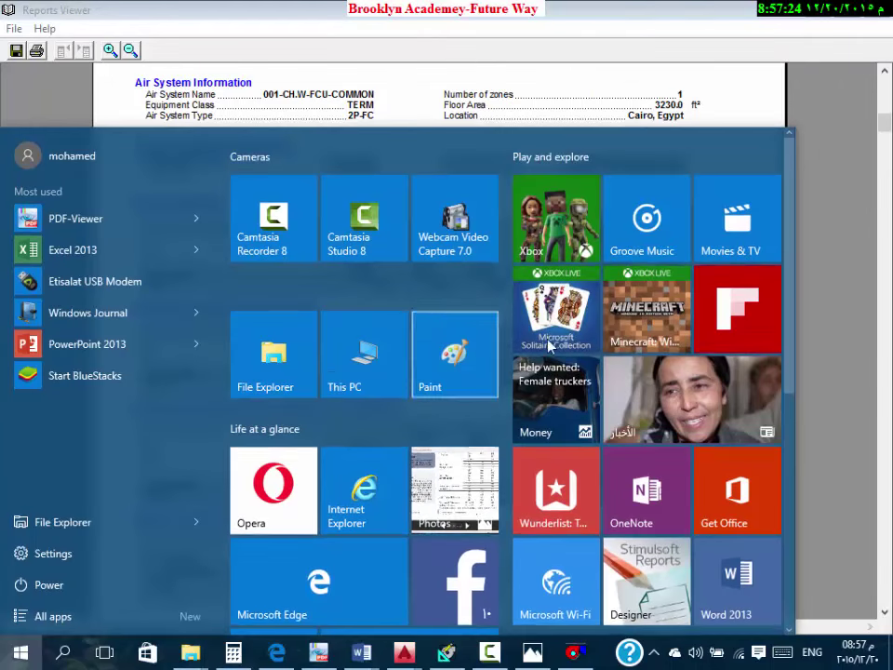
left_click(340, 355)
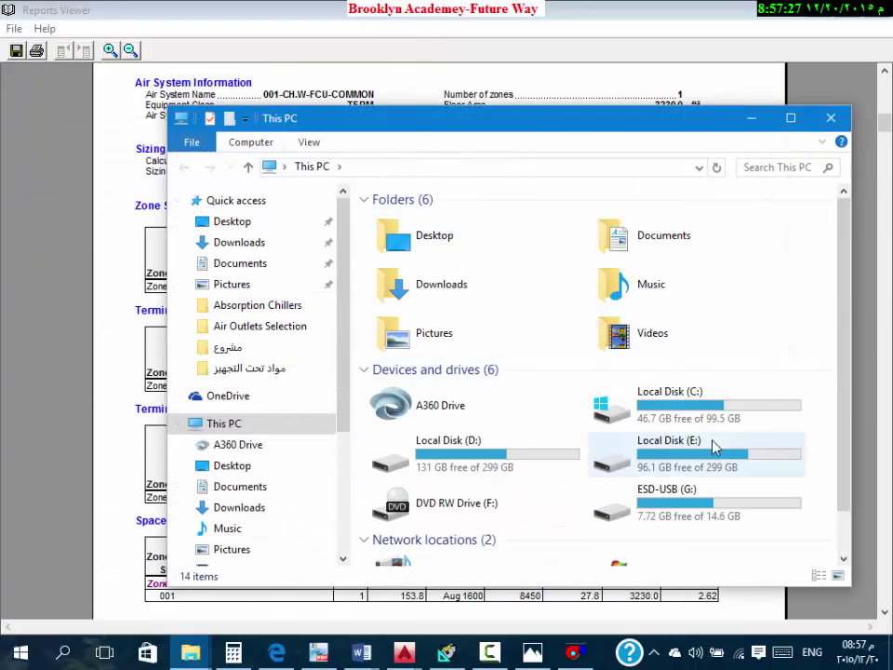
double_click(526, 456)
left_click(430, 272)
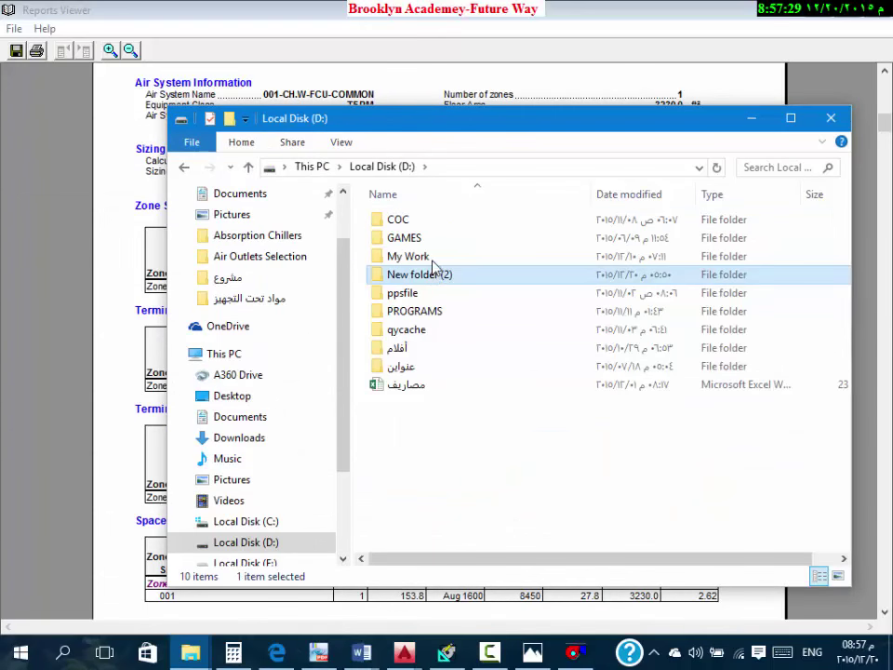
double_click(424, 257)
double_click(440, 219)
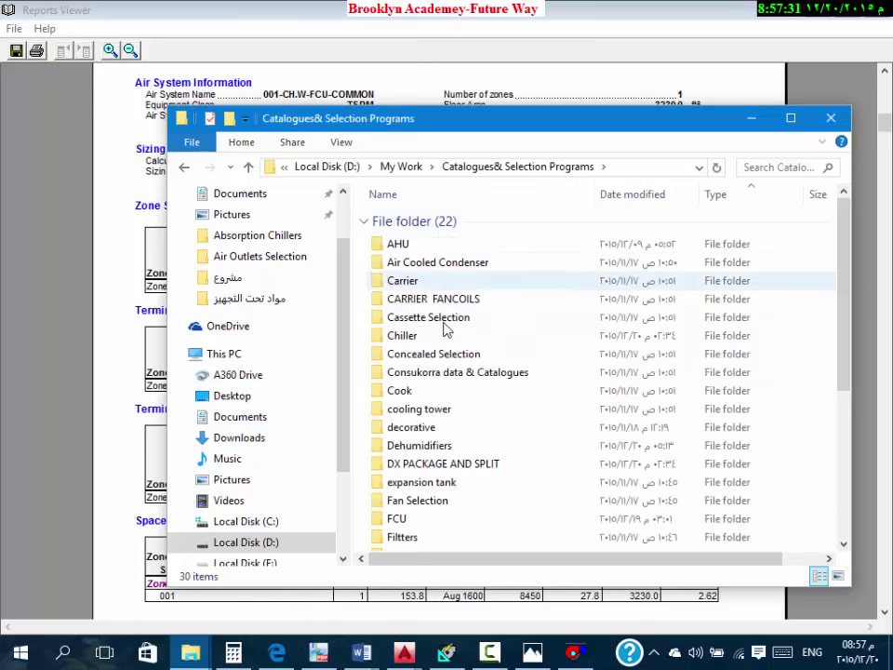
scroll(443, 304, "down", 2)
double_click(421, 408)
double_click(432, 266)
Step: Find the WD product family and general technical specification table in the FVS fan coil catalogue
scroll(520, 350, "down", 4)
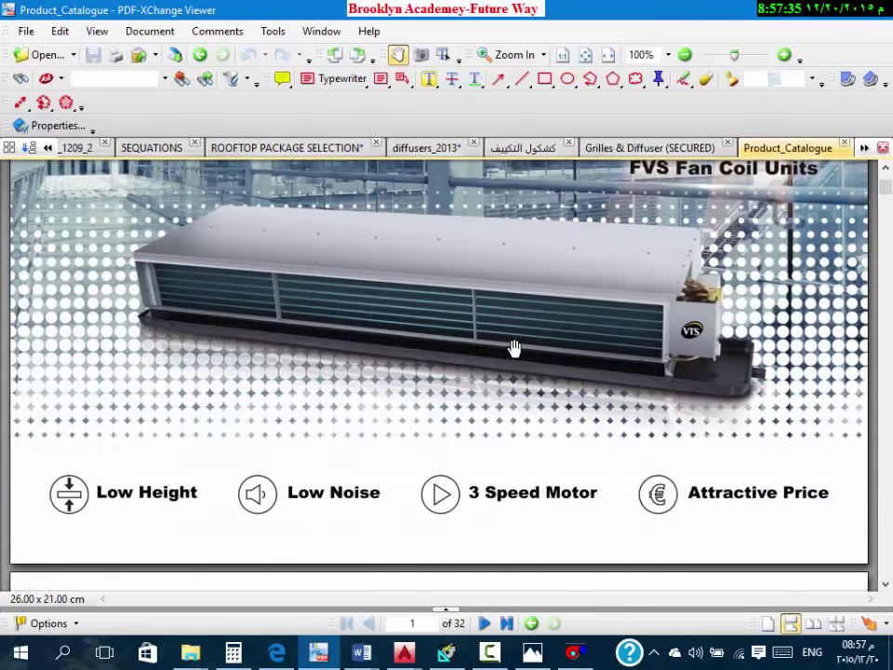
scroll(518, 373, "down", 15)
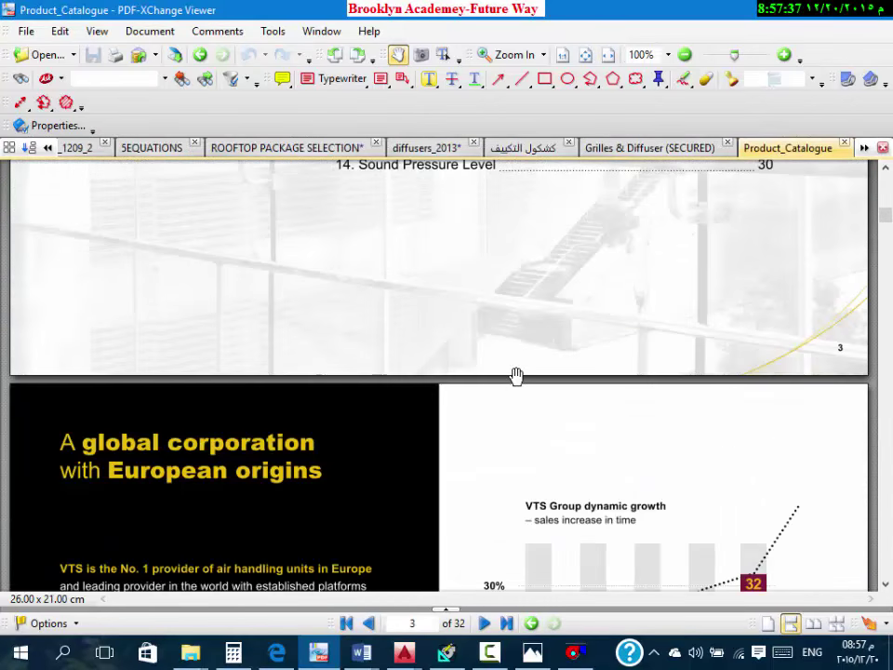
scroll(516, 375, "down", 20)
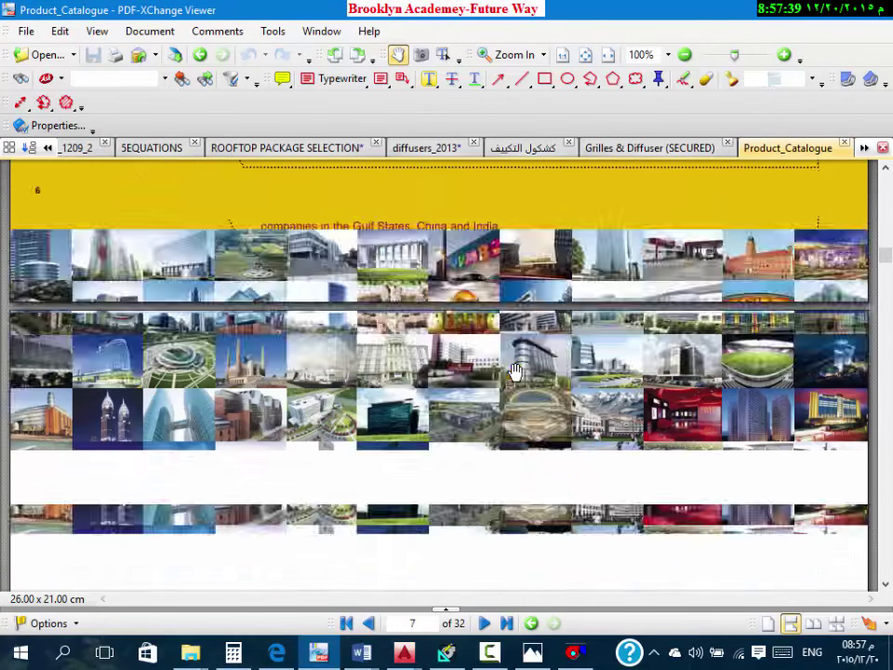
scroll(516, 369, "down", 20)
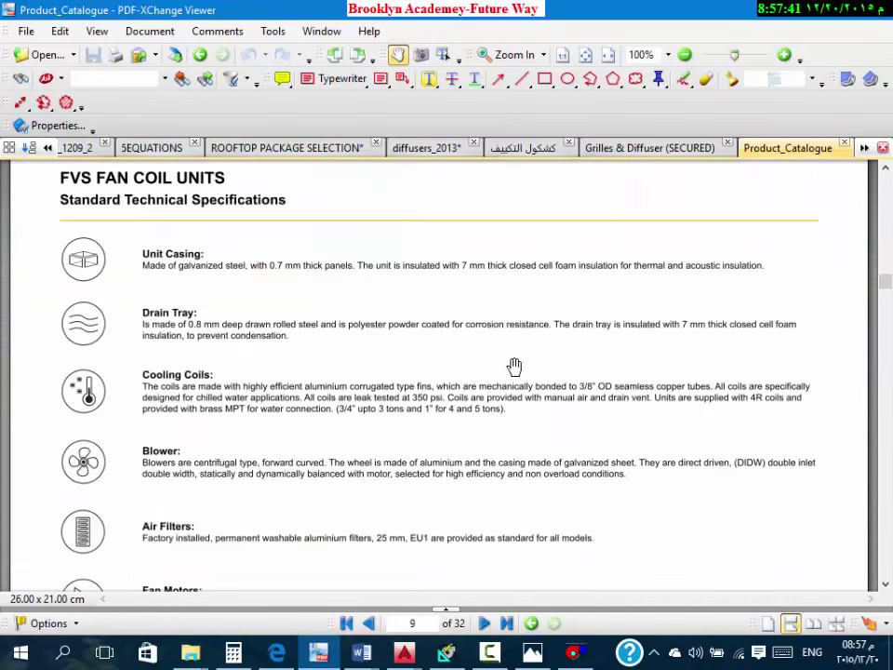
scroll(515, 367, "down", 10)
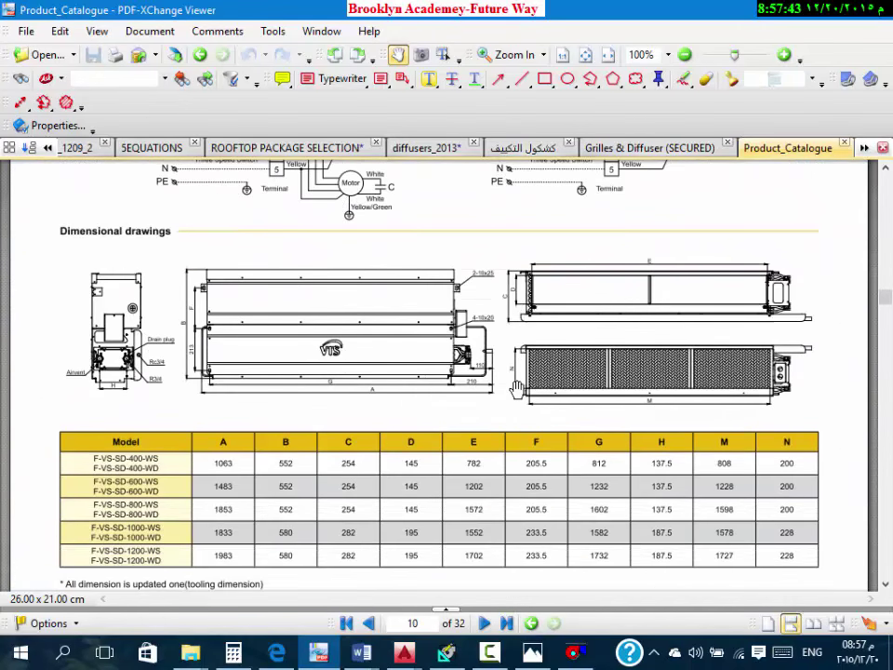
scroll(517, 389, "down", 12)
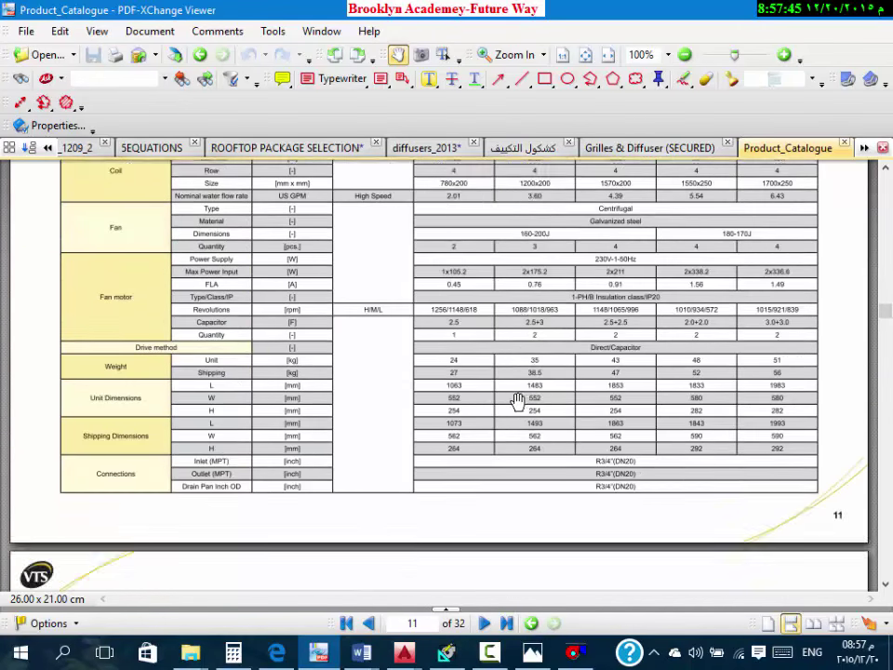
scroll(518, 400, "up", 12)
scroll(327, 423, "down", 2)
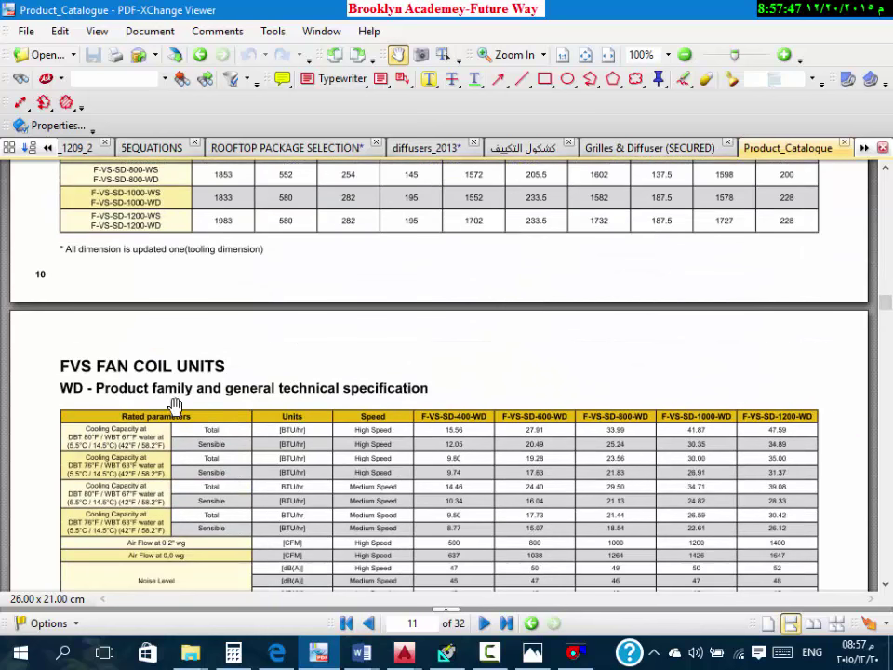
Step: Enlarge the WD specification table to 300% and examine the air and water conditions of its rated cooling capacities
scroll(243, 392, "down", 2)
scroll(243, 391, "down", 3)
scroll(78, 282, "up", 2, "ctrl")
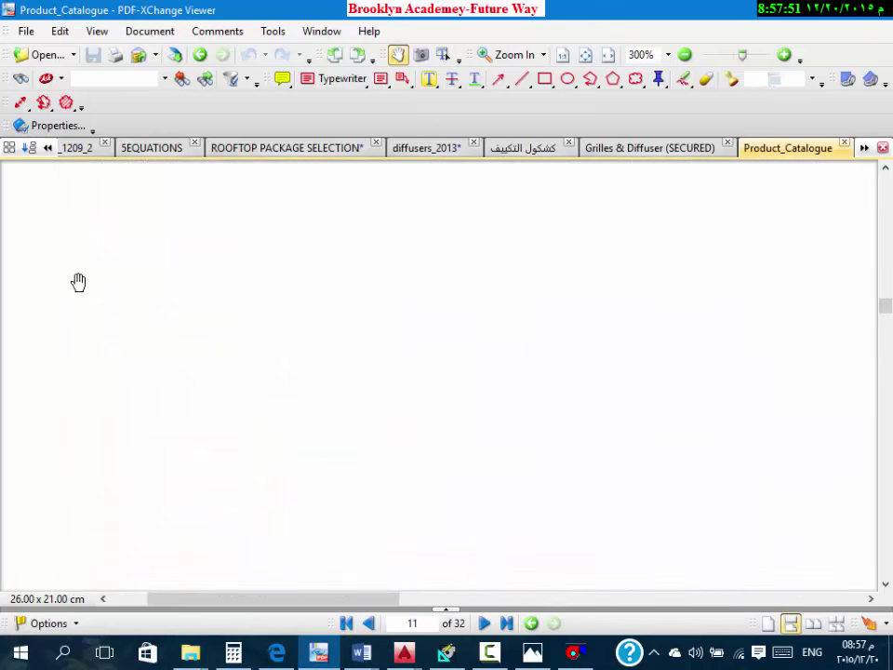
scroll(78, 282, "up", 1, "ctrl")
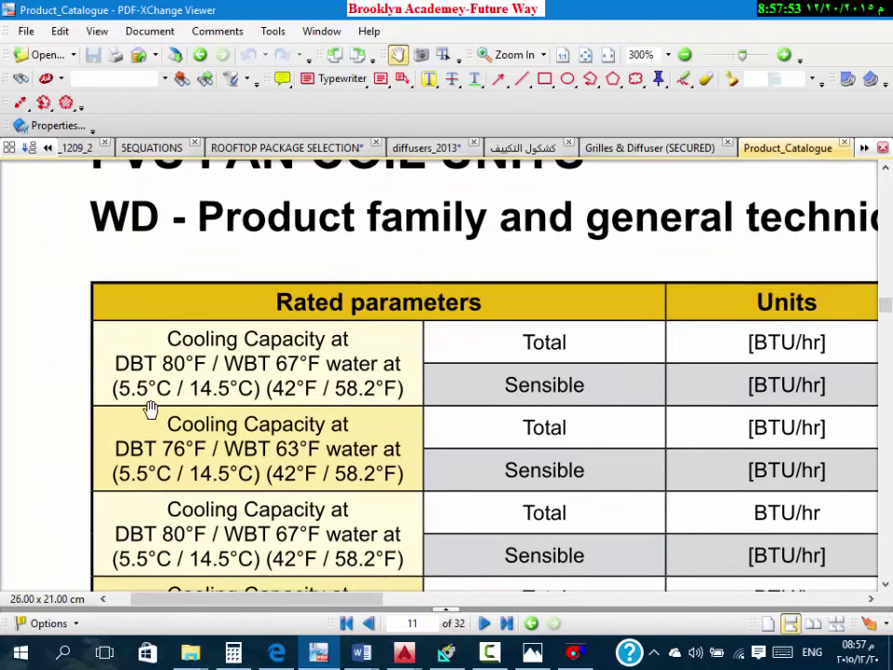
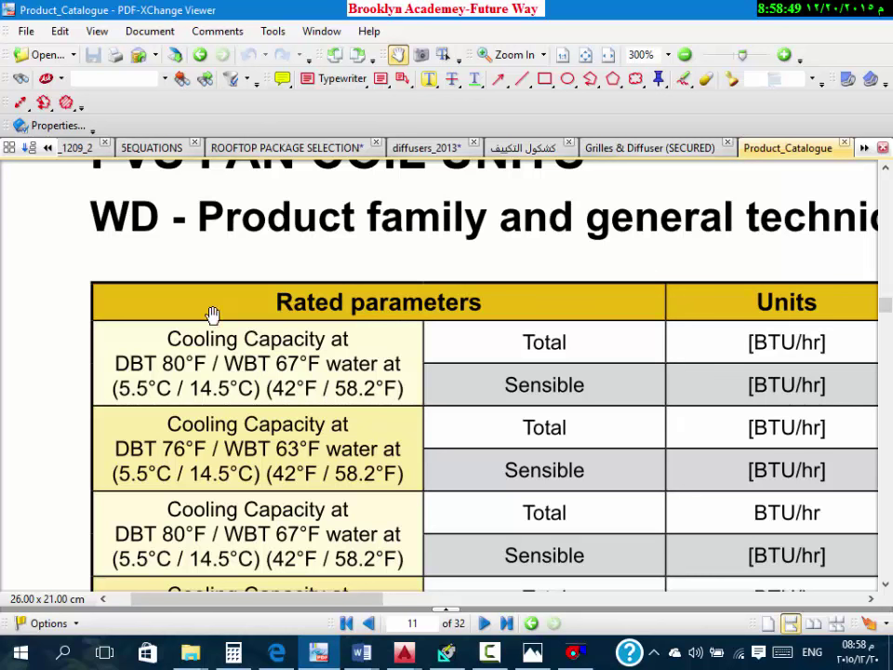
left_click_drag(343, 366, 444, 266)
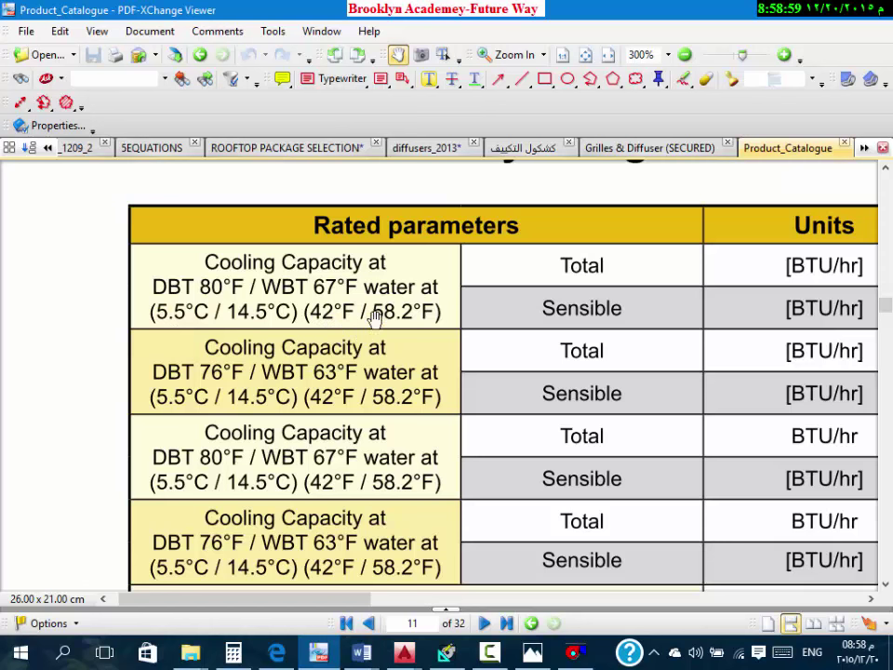
Step: Go past the WD performance data to the WS specification table on page 21 and examine its rated cooling capacity conditions
scroll(399, 323, "down", 3)
scroll(403, 325, "down", 5, "ctrl")
scroll(424, 326, "down", 1)
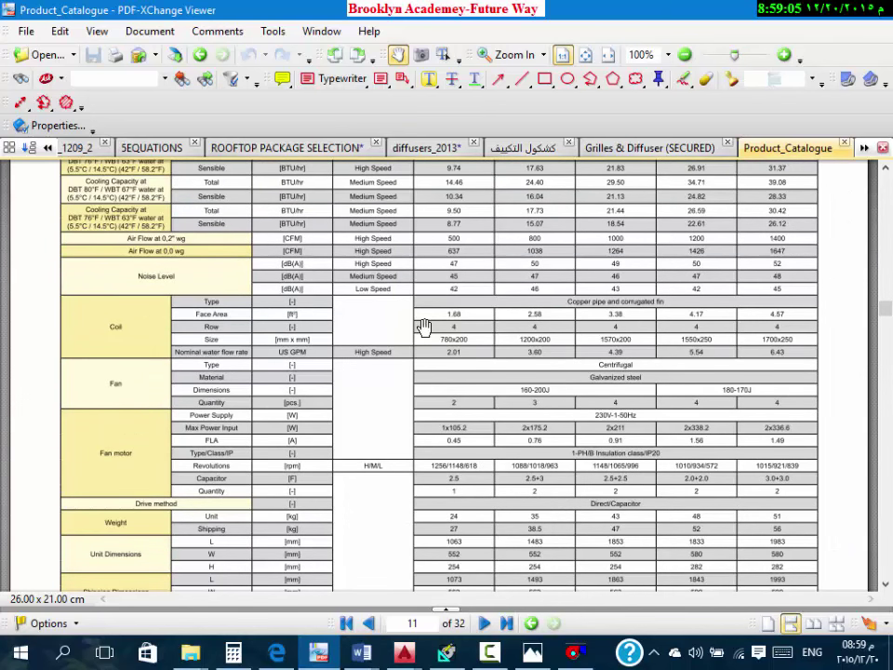
scroll(423, 327, "down", 10)
scroll(203, 323, "down", 10)
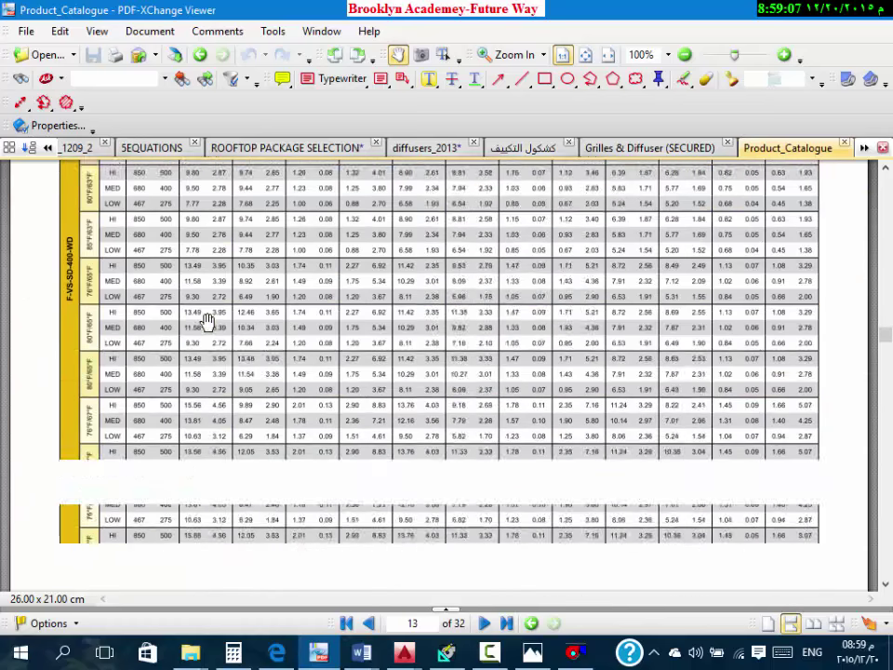
scroll(206, 321, "down", 15)
scroll(217, 318, "down", 12)
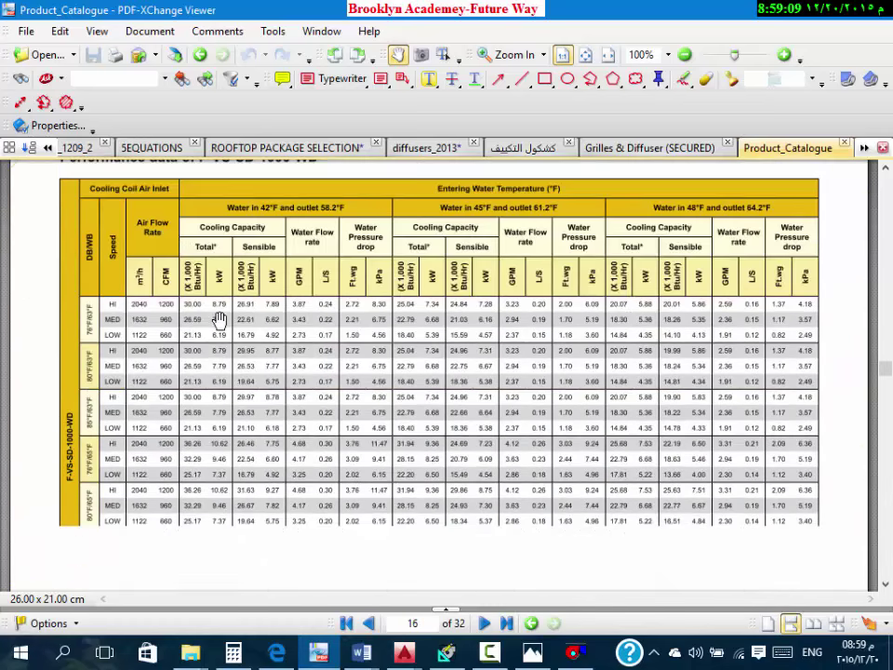
scroll(220, 326, "down", 15)
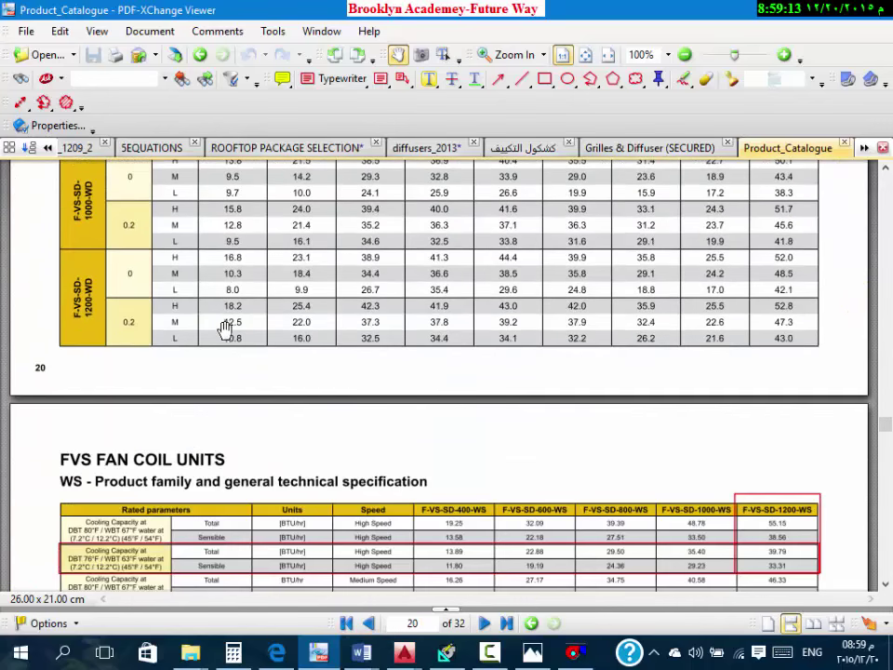
scroll(224, 329, "down", 5)
scroll(96, 273, "up", 3, "ctrl")
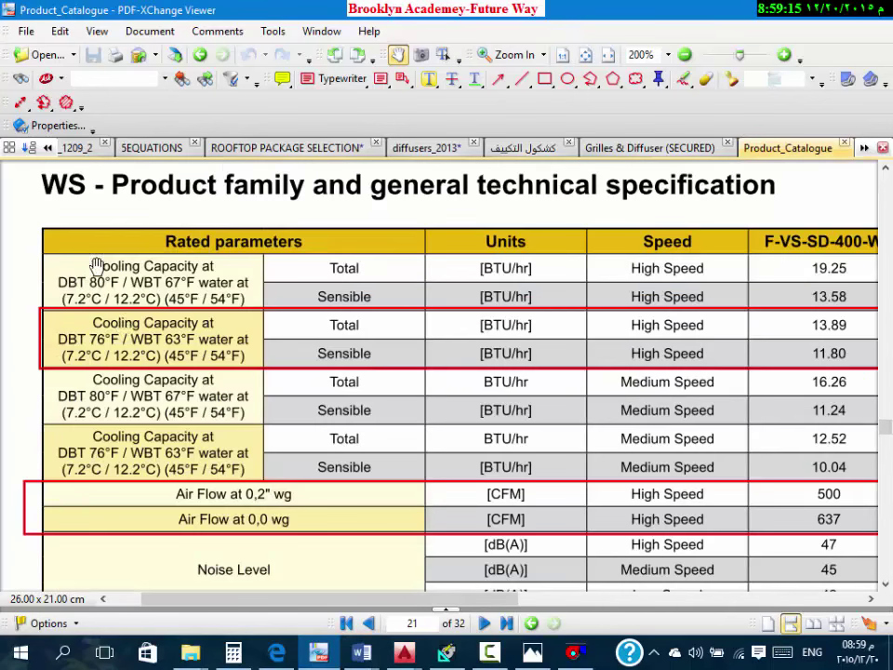
scroll(96, 268, "up", 4, "ctrl")
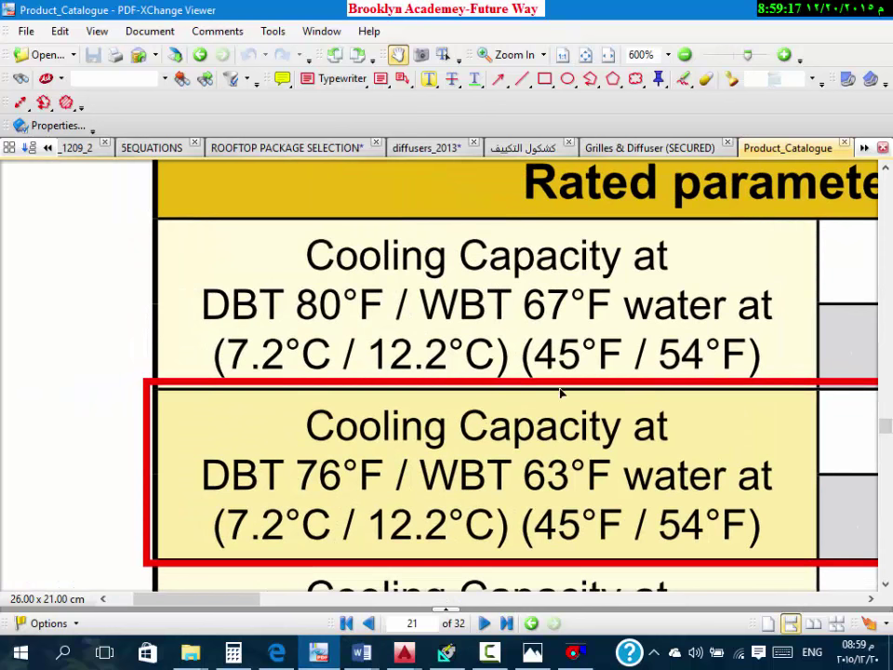
Step: Compare the WS models' cooling capacities at DBT 76°F / WBT 63°F in the page 21 specification table, up to F-VS-SD-1200-WS
scroll(485, 423, "down", 1, "ctrl")
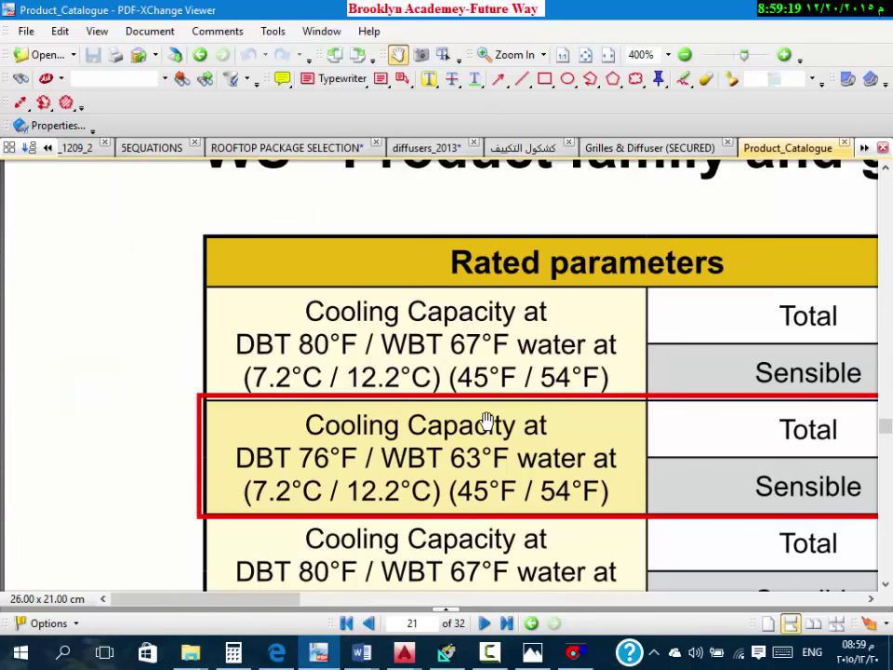
left_click(361, 355)
scroll(377, 348, "down", 1, "ctrl")
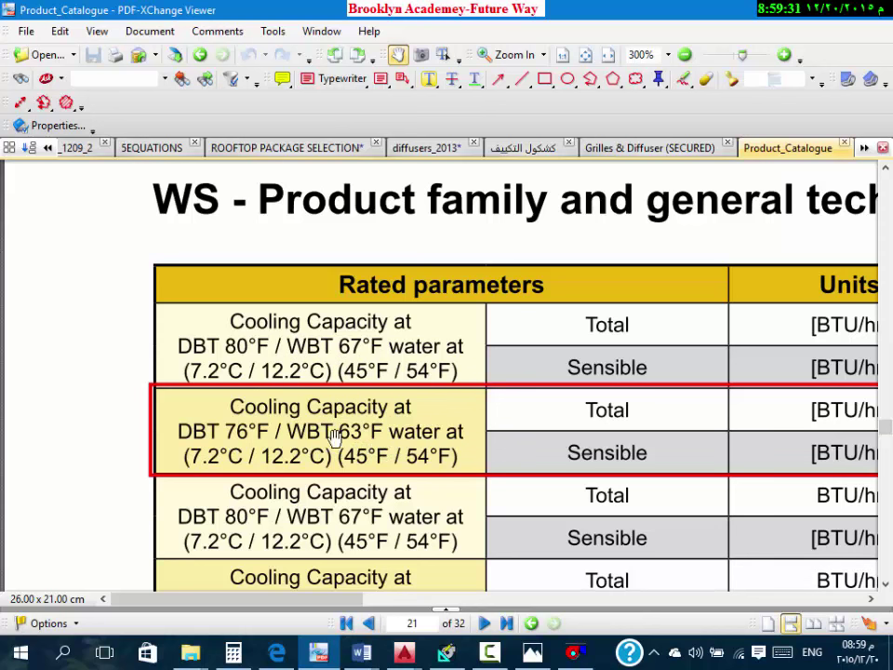
scroll(335, 409, "down", 3)
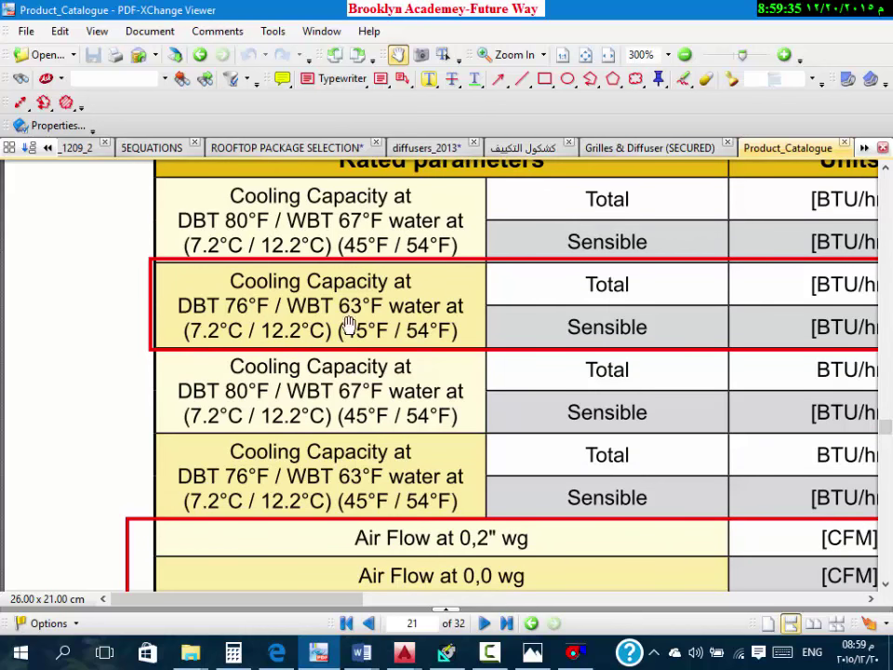
scroll(349, 332, "down", 3, "ctrl")
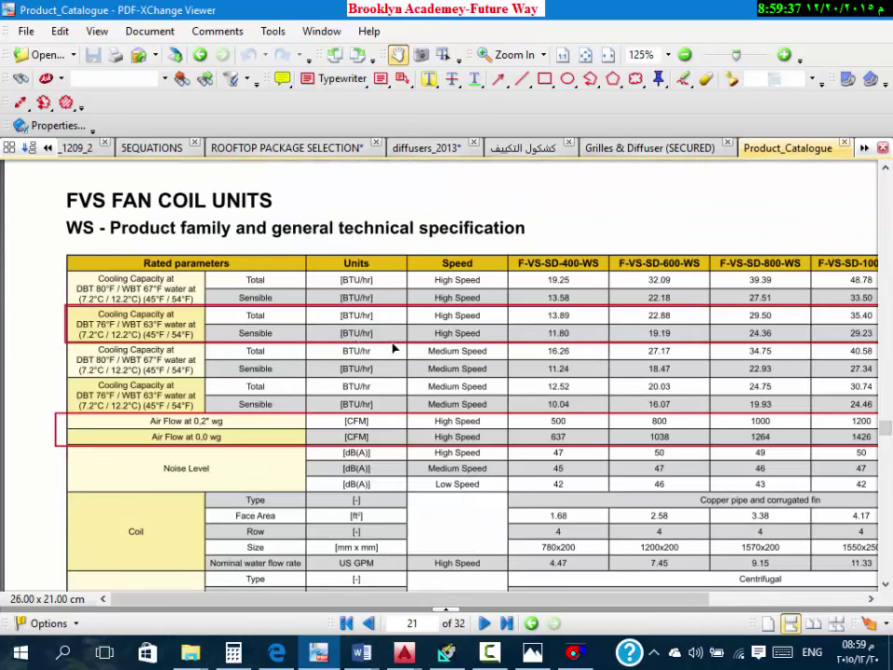
scroll(395, 348, "down", 1, "ctrl")
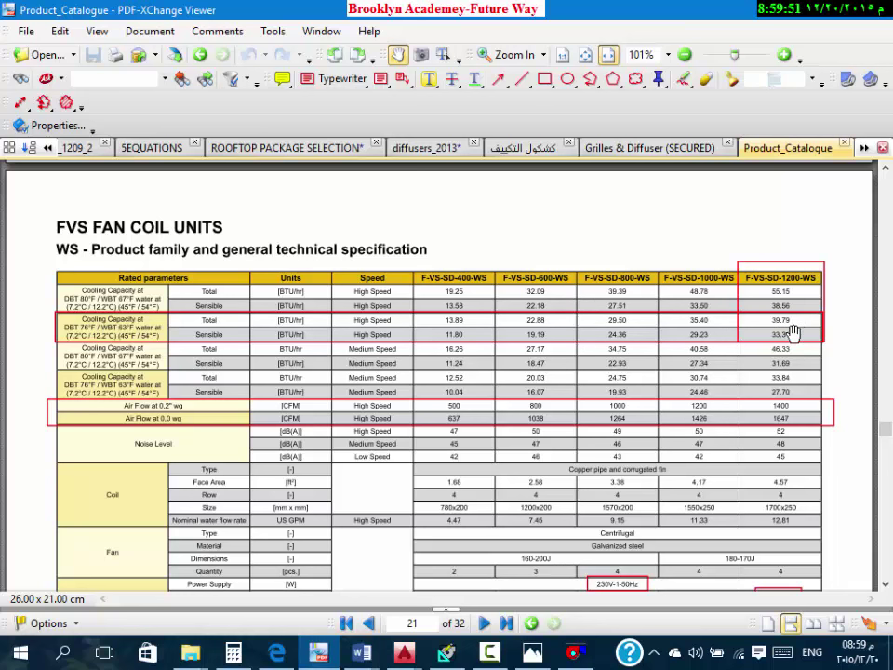
Step: Switch to Calculator and divide the 172 MBH coil load by a unit capacity of 40
left_click(235, 656)
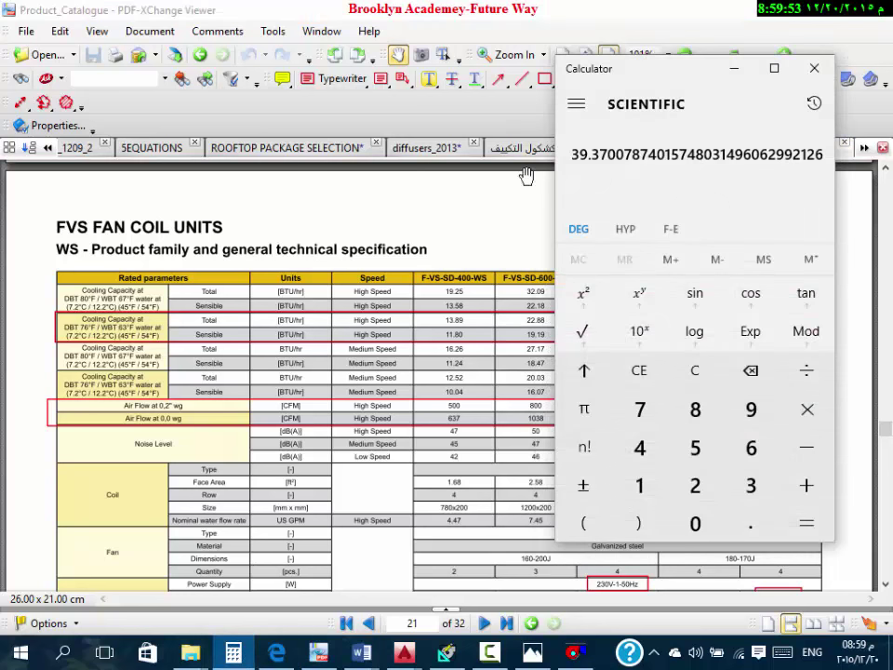
left_click_drag(676, 75, 421, 110)
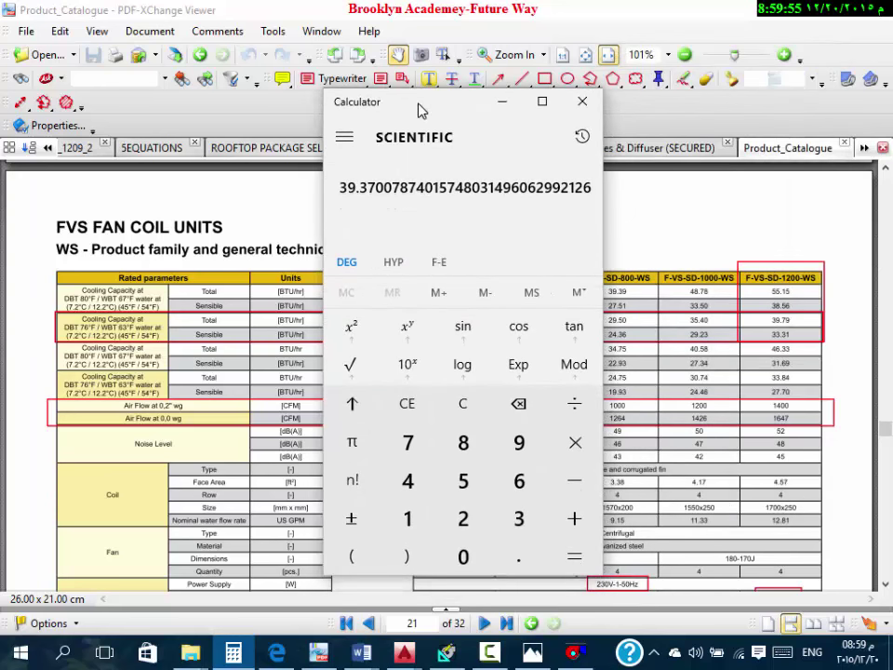
type("172")
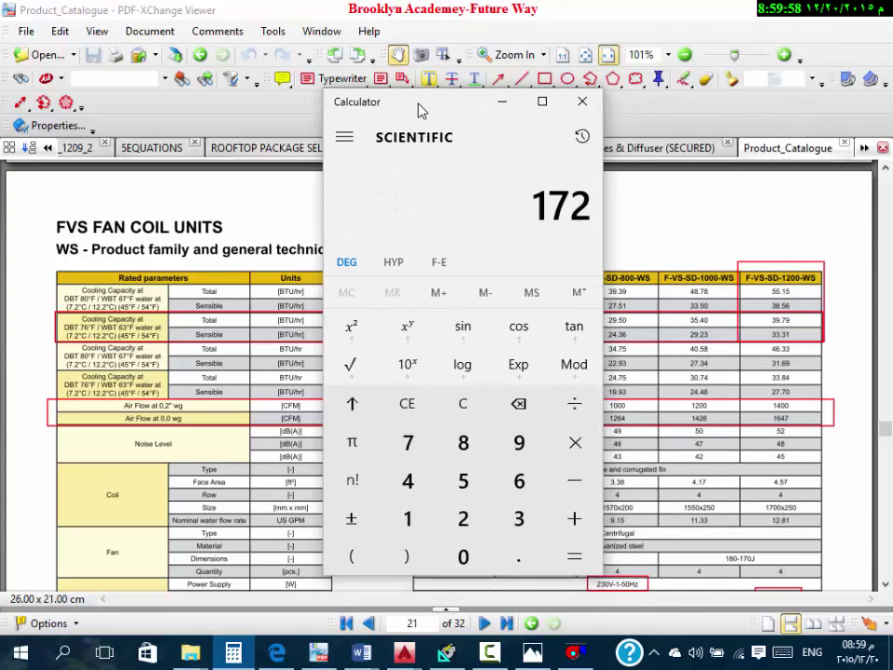
key("slash")
type("40")
key("Return")
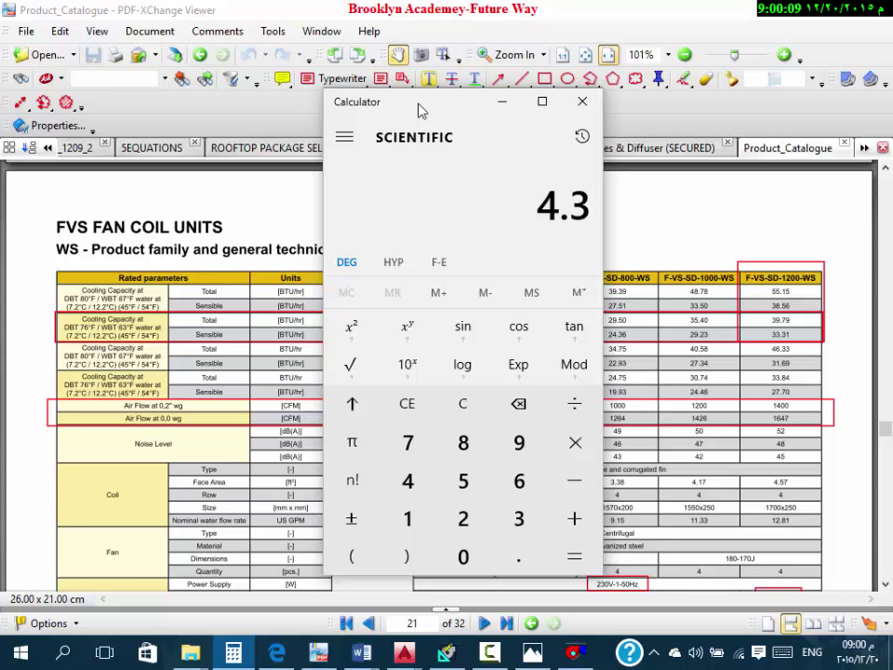
Step: Calculate 0.3 times 172 and return to the fan coil catalogue
type(".3*172")
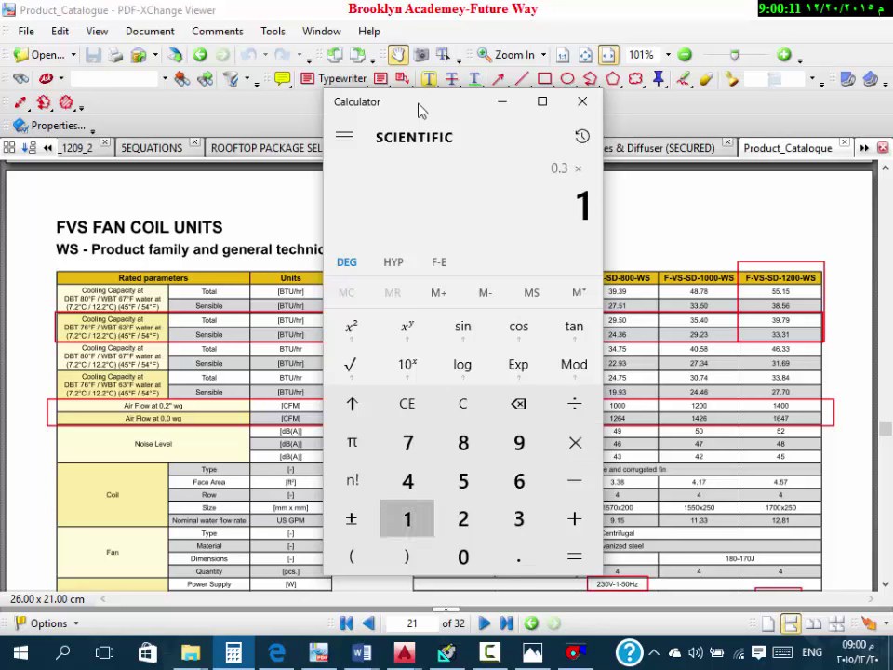
key("Return")
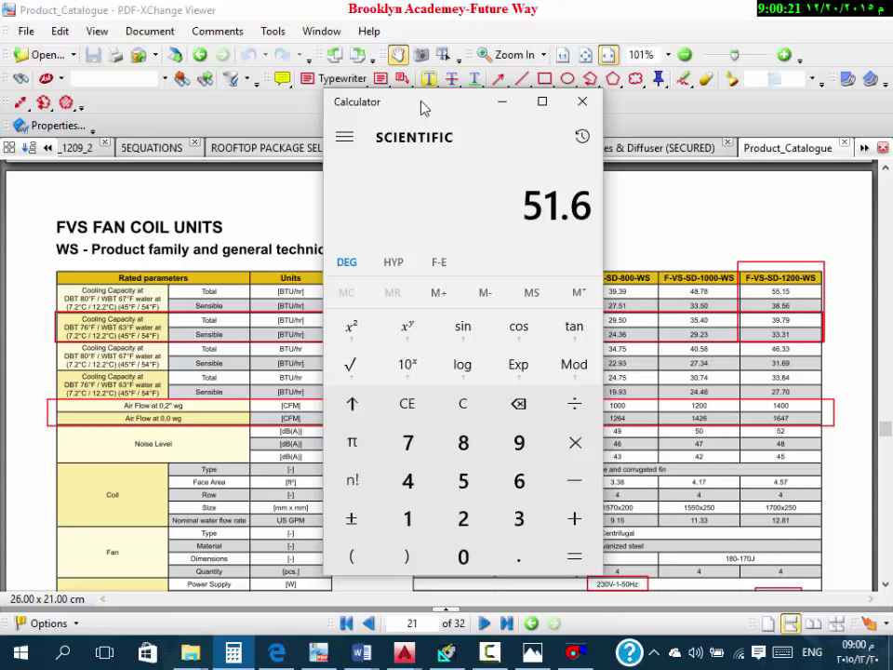
left_click(511, 101)
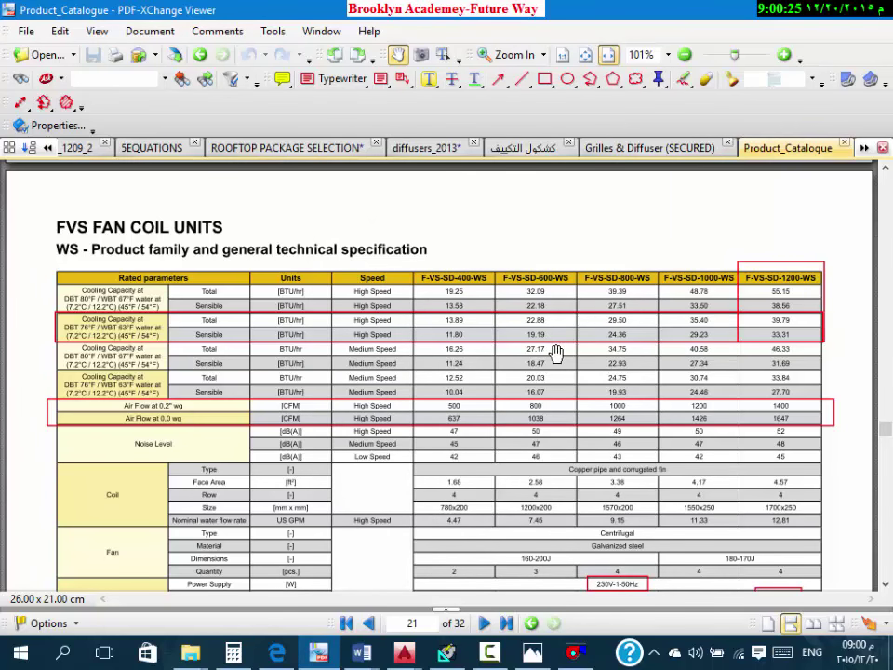
Step: Review the WS units' motor, weight, dimension and connection data, and the F-VS-SD-400-WS to F-VS-SD-1200-WS performance table on page 22
scroll(363, 401, "down", 5)
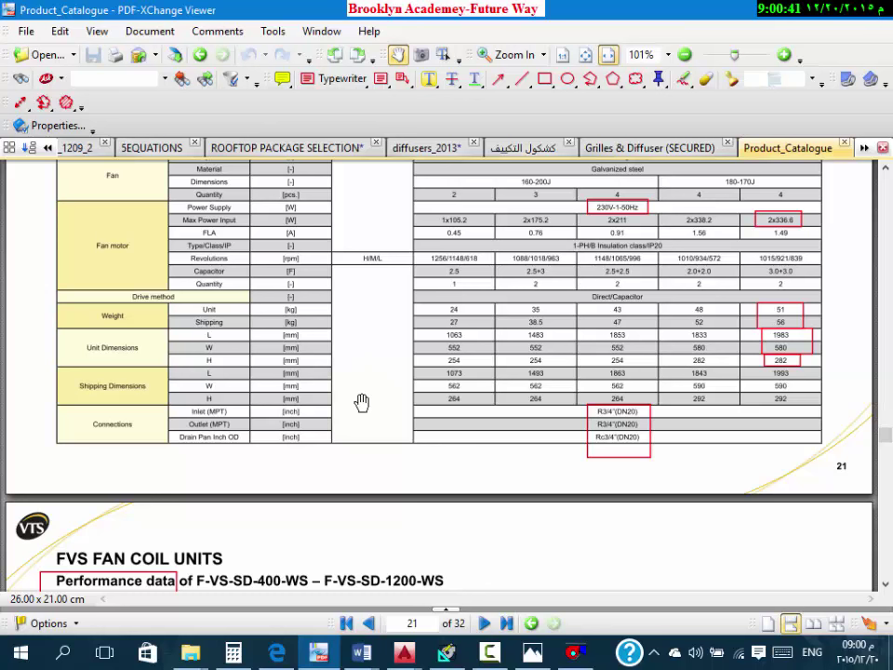
scroll(362, 402, "up", 9)
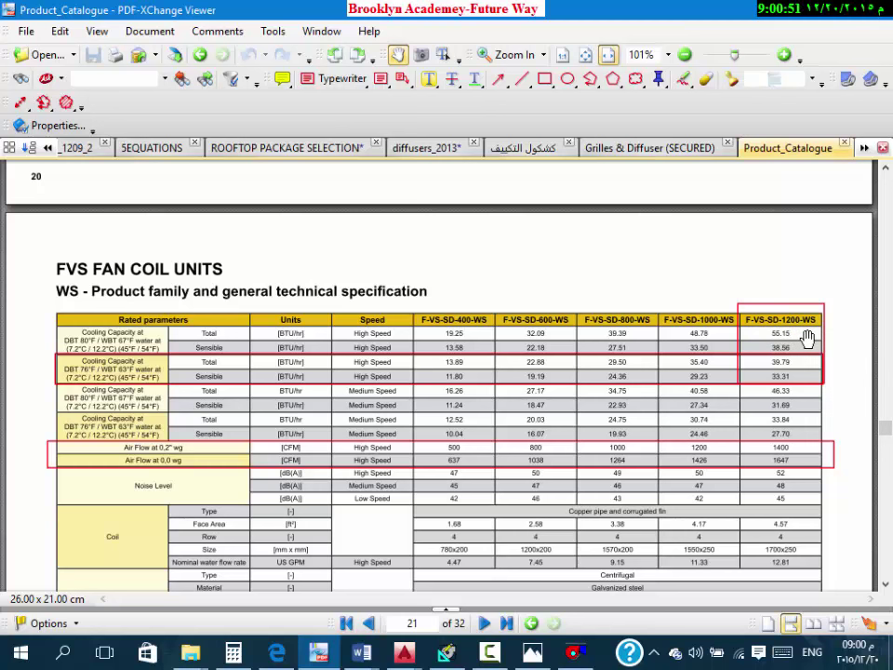
scroll(807, 337, "down", 10)
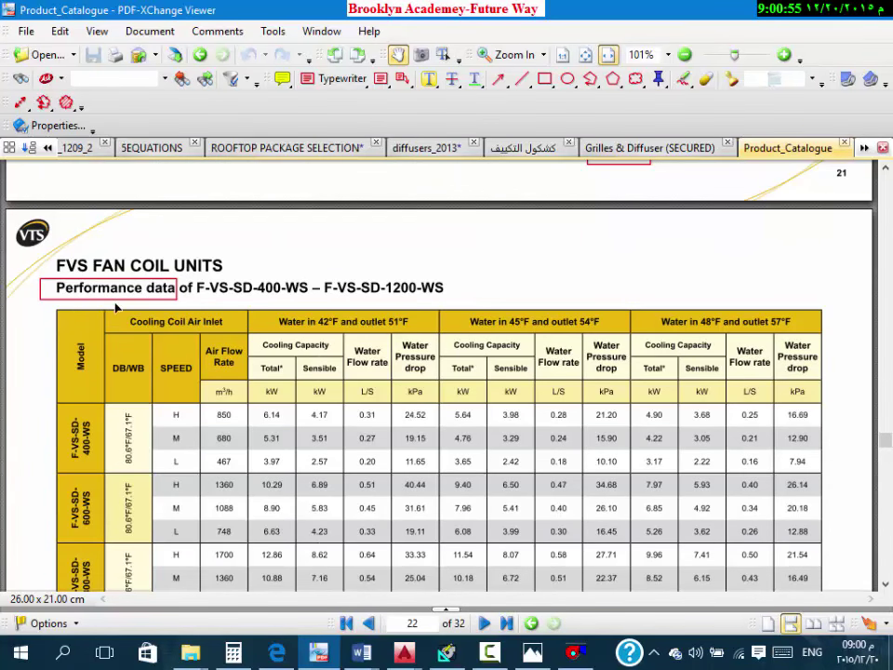
scroll(468, 312, "down", 4)
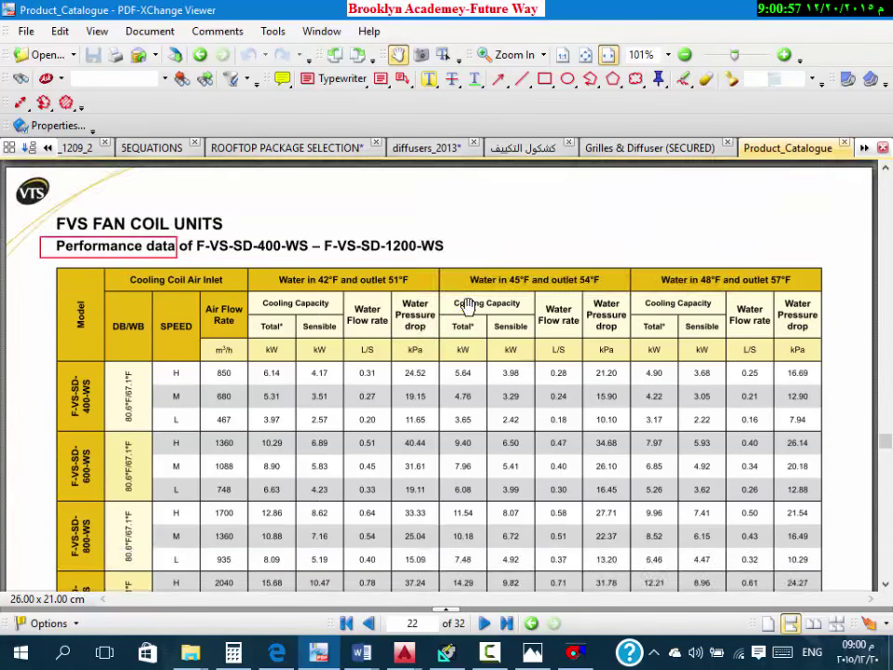
scroll(279, 364, "down", 5)
scroll(140, 393, "up", 3)
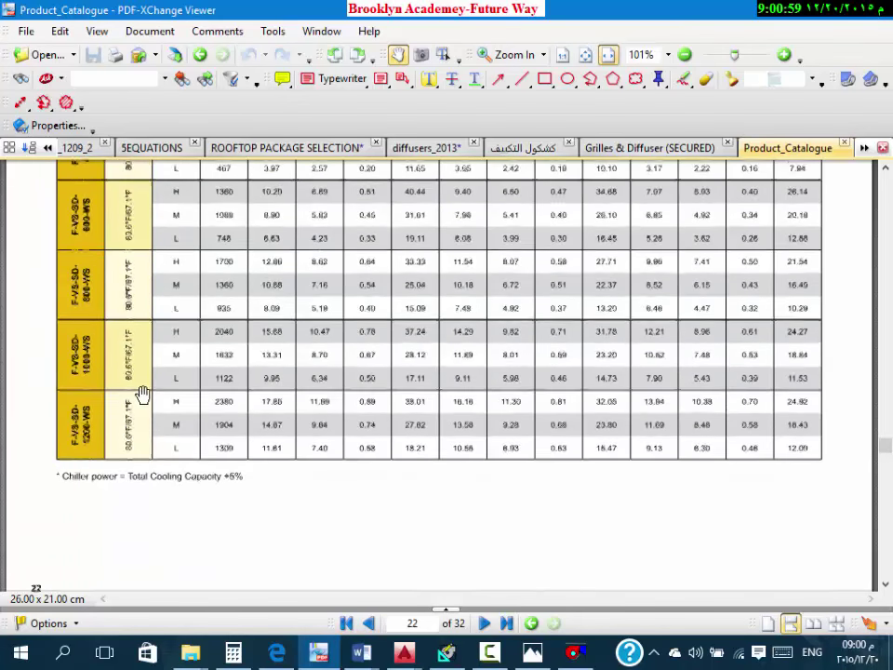
scroll(158, 438, "up", 1)
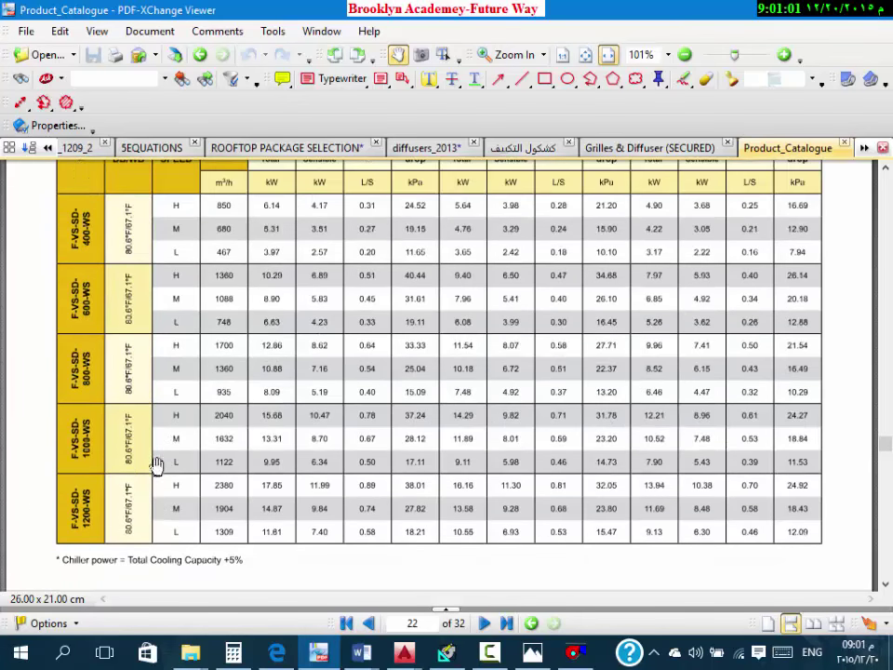
scroll(416, 420, "up", 5)
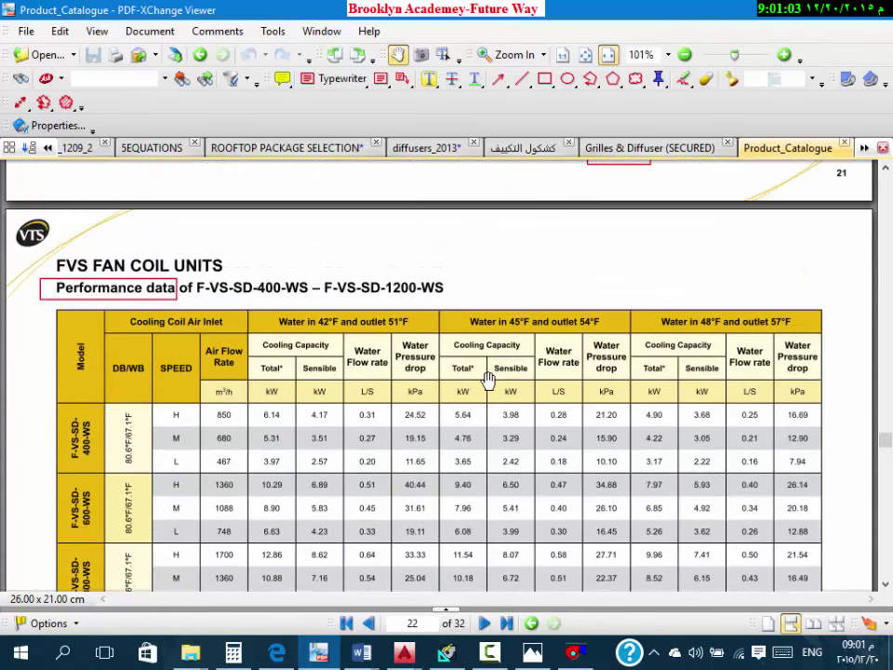
scroll(605, 334, "down", 6)
scroll(261, 421, "down", 8)
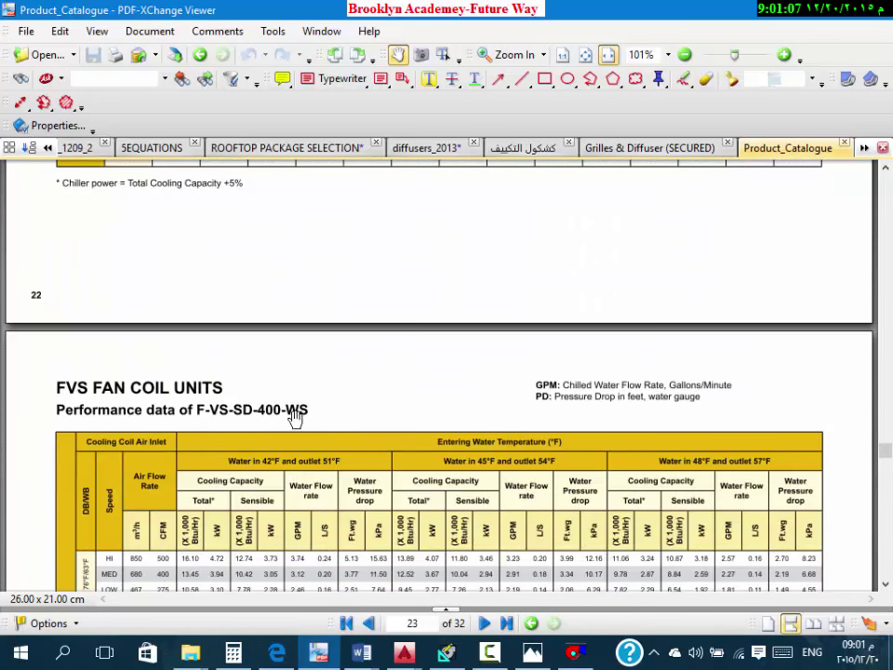
Step: Find the F-VS-SD-1200-WS performance data on page 27 and examine its 76°F/65°F high-speed row at 300% zoom
scroll(324, 458, "down", 15)
scroll(330, 472, "down", 8)
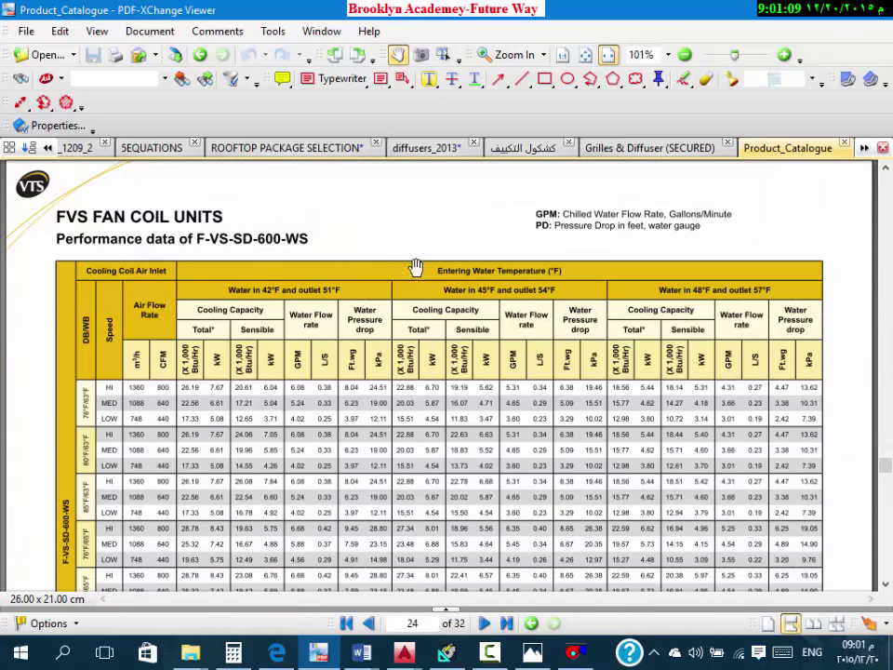
scroll(357, 345, "down", 20)
scroll(255, 285, "down", 20)
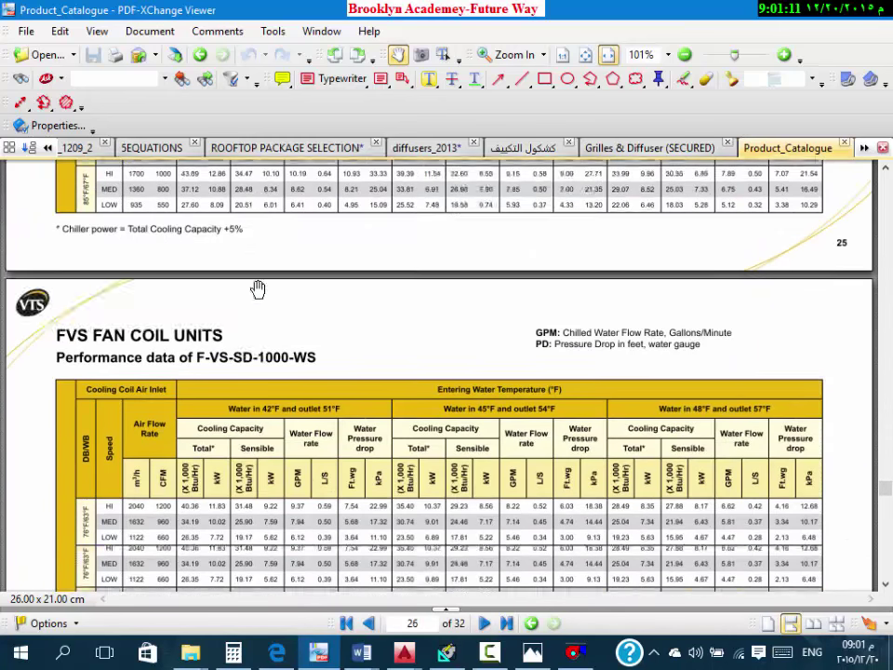
scroll(261, 292, "down", 9)
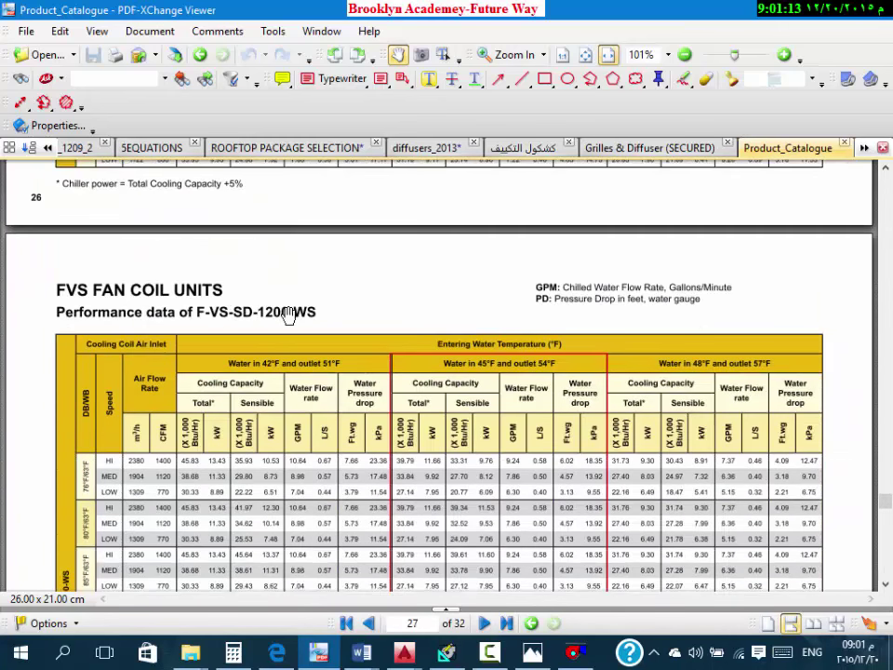
scroll(372, 325, "down", 3)
scroll(414, 321, "up", 1)
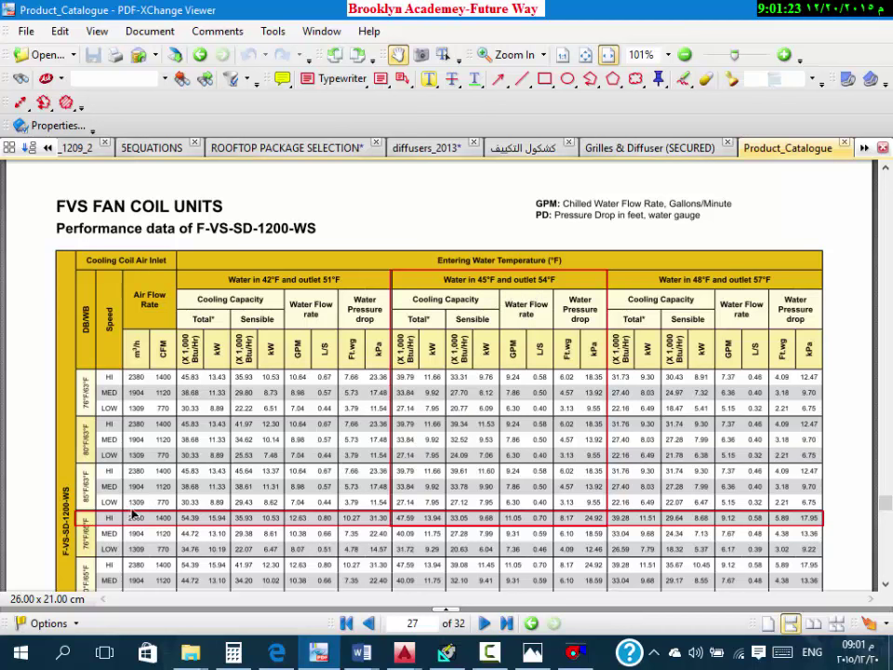
scroll(53, 528, "up", 4, "ctrl")
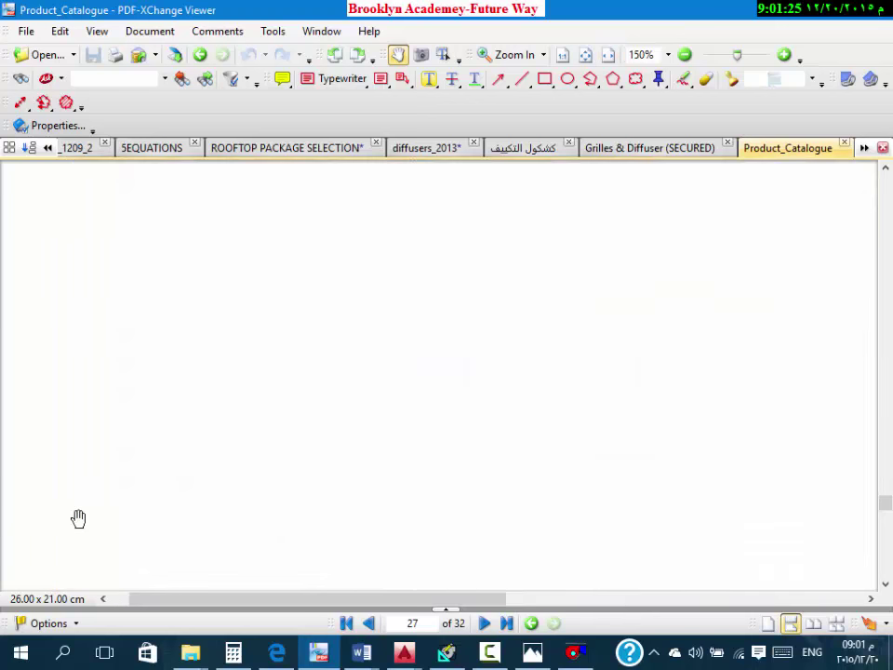
scroll(228, 421, "down", 3)
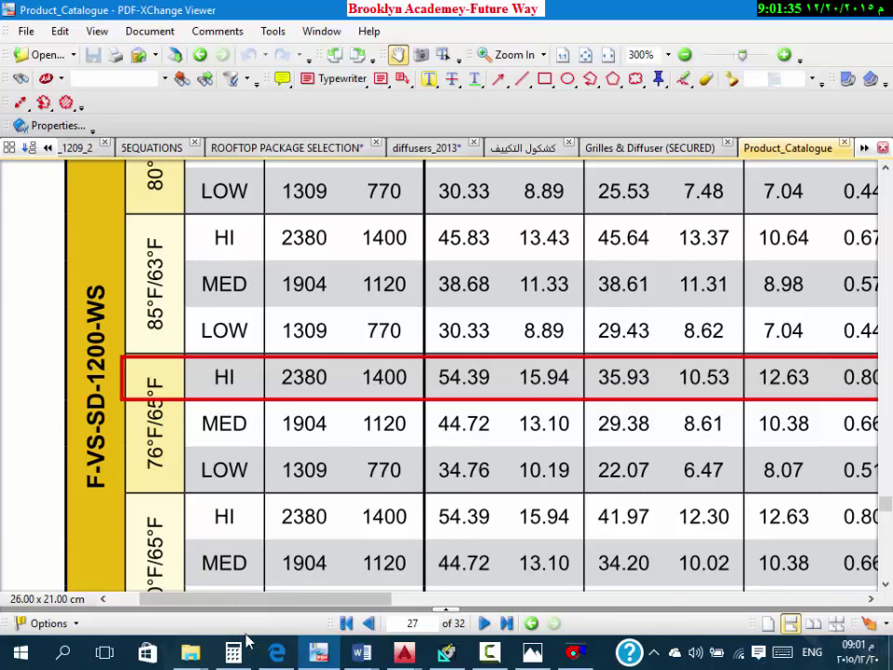
Step: Check the zone's coil entering DB/WB in the HAP sizing report, then examine the matching F-VS-SD-1200-WS row for 45°F/54°F water
left_click(450, 655)
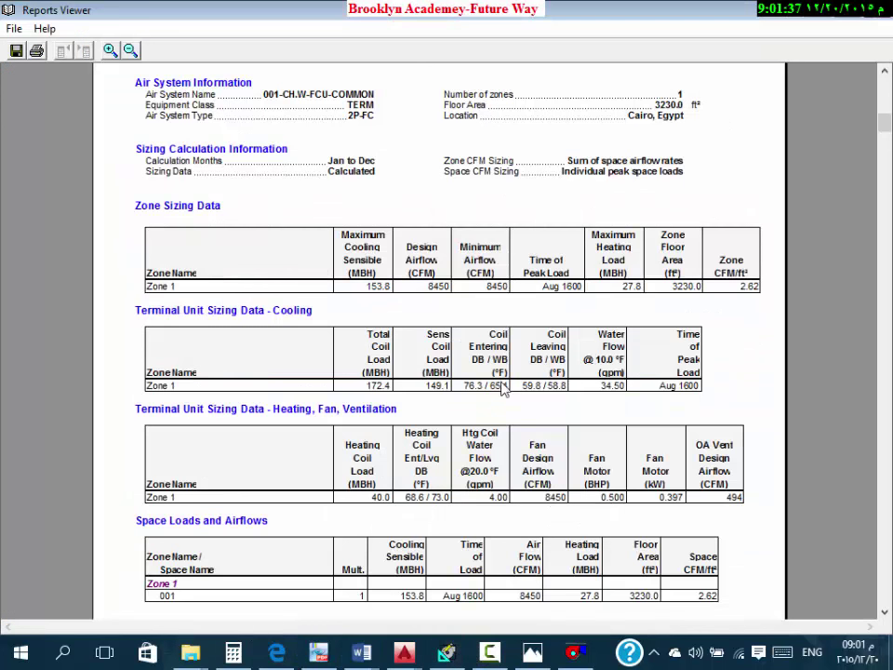
left_click(468, 388)
left_click(321, 653)
scroll(478, 465, "down", 3, "ctrl")
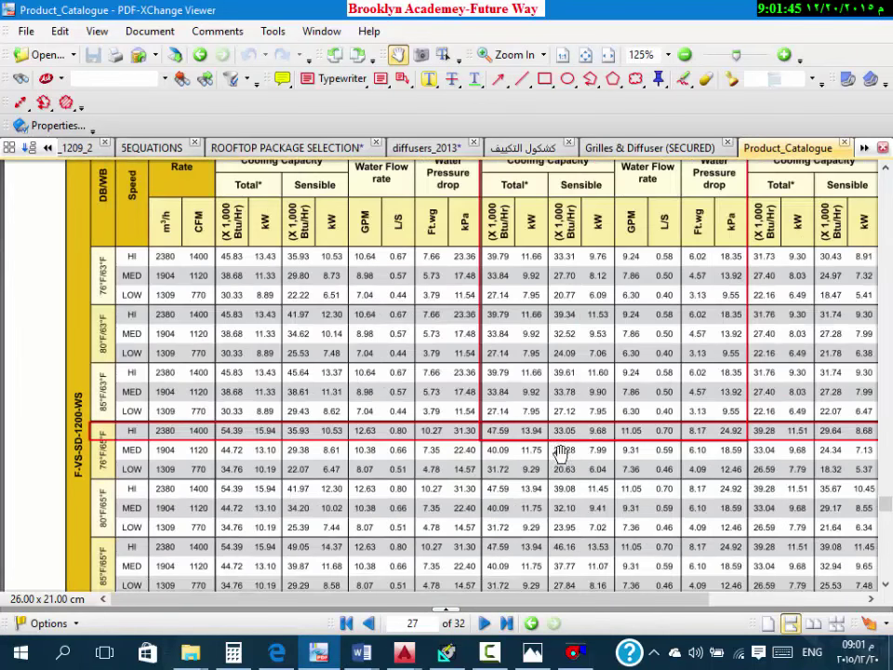
left_click_drag(545, 178, 507, 264)
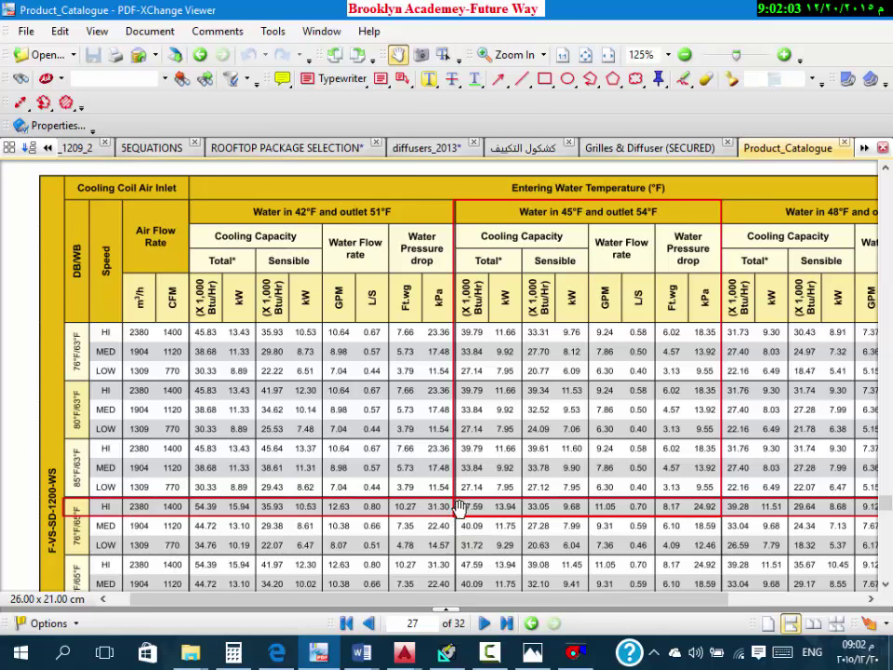
Step: In Calculator, divide the 172 MBH coil load by the unit capacity of 47.6 and compare with the catalogue row
left_click(234, 651)
left_click_drag(465, 110, 284, 37)
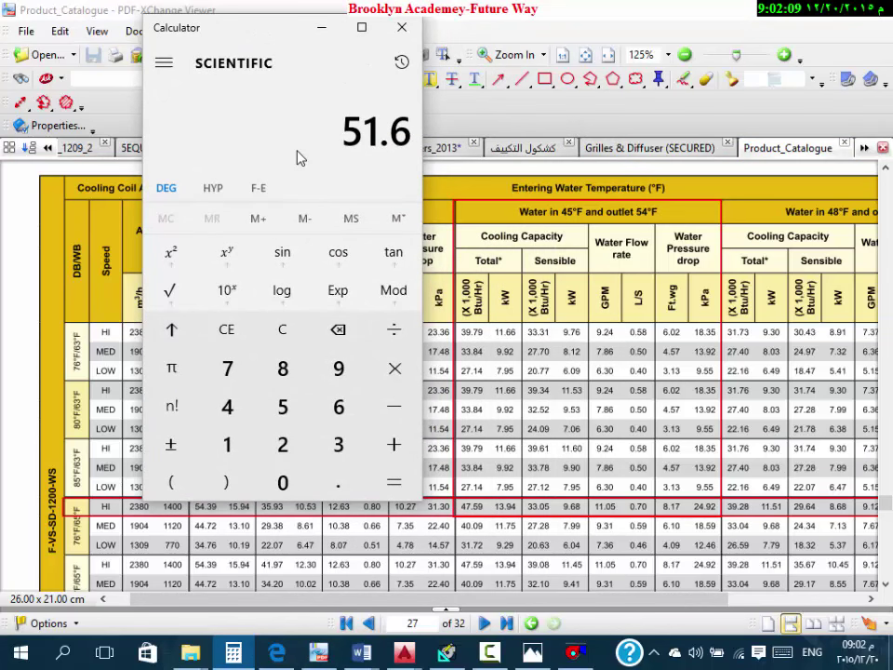
type("172")
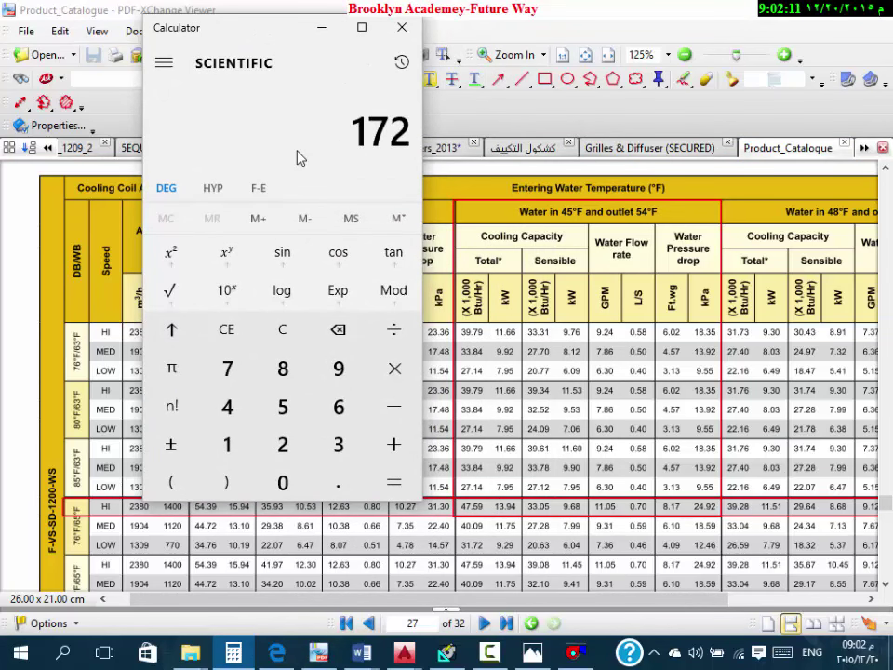
key("slash")
type("4")
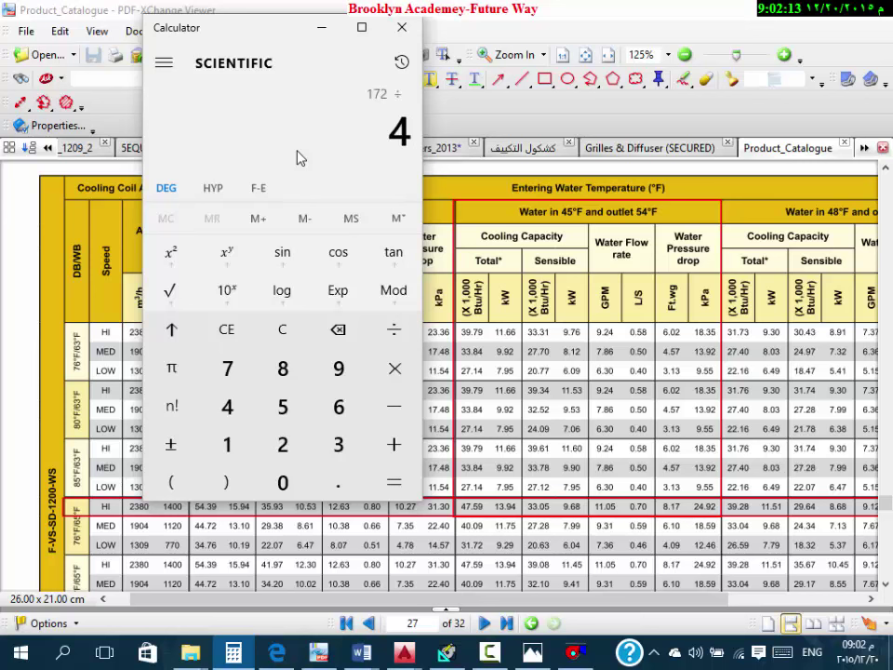
key("BackSpace")
type("47.6")
key("Return")
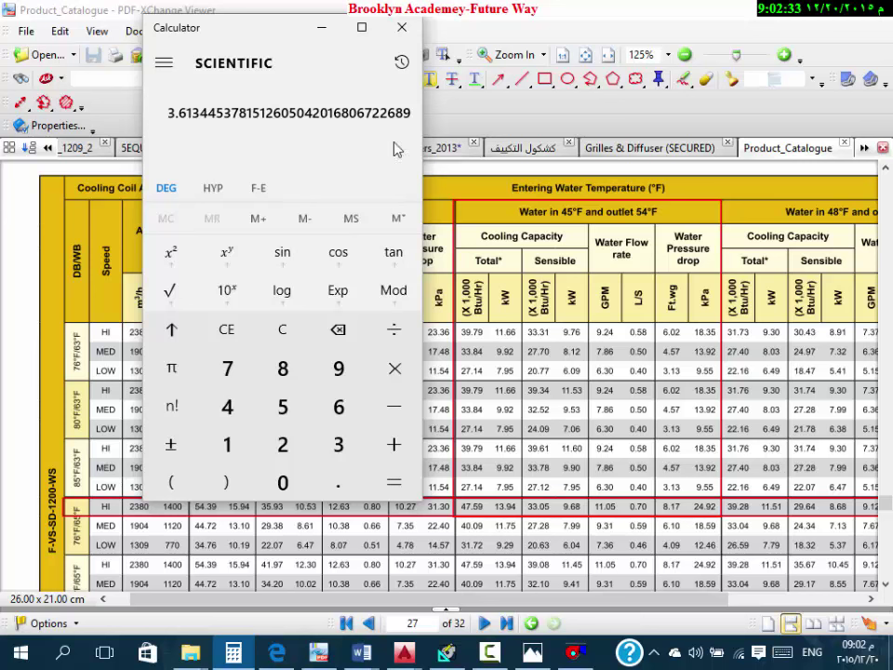
left_click(592, 435)
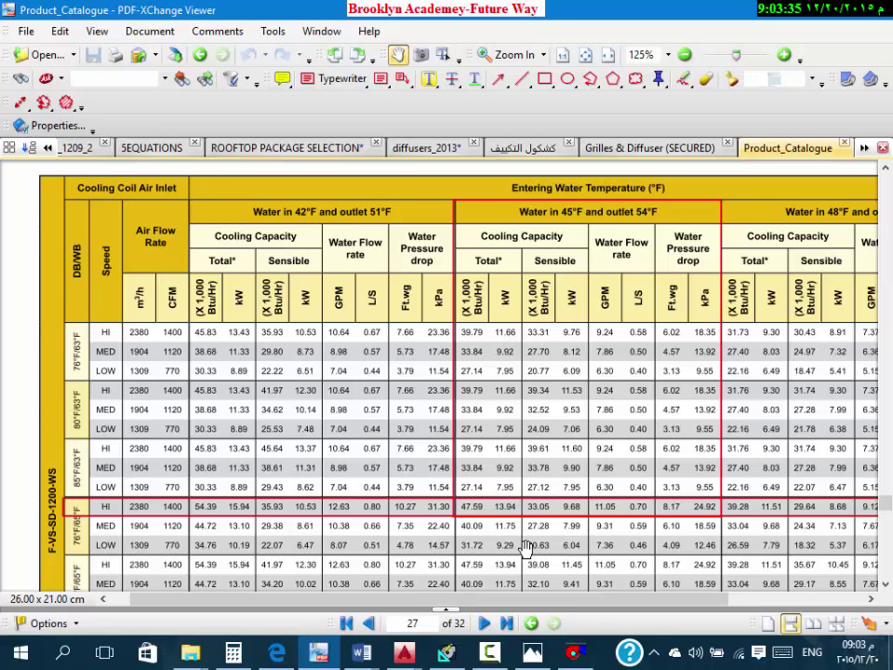
left_click(233, 652)
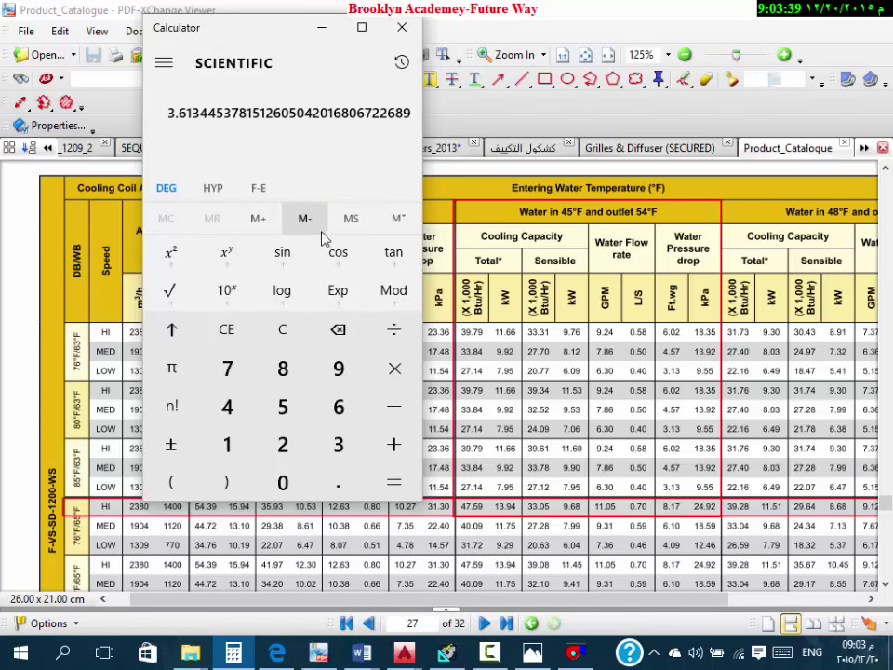
Step: In Calculator, convert the unit's total cooling capacity to kW by dividing 47690 by 3415
type("47")
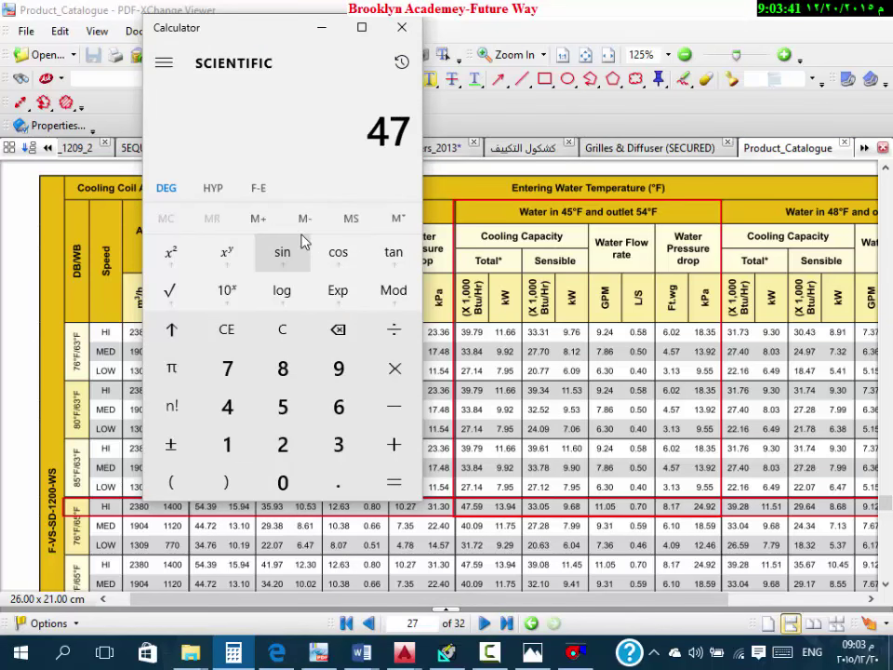
type(",690")
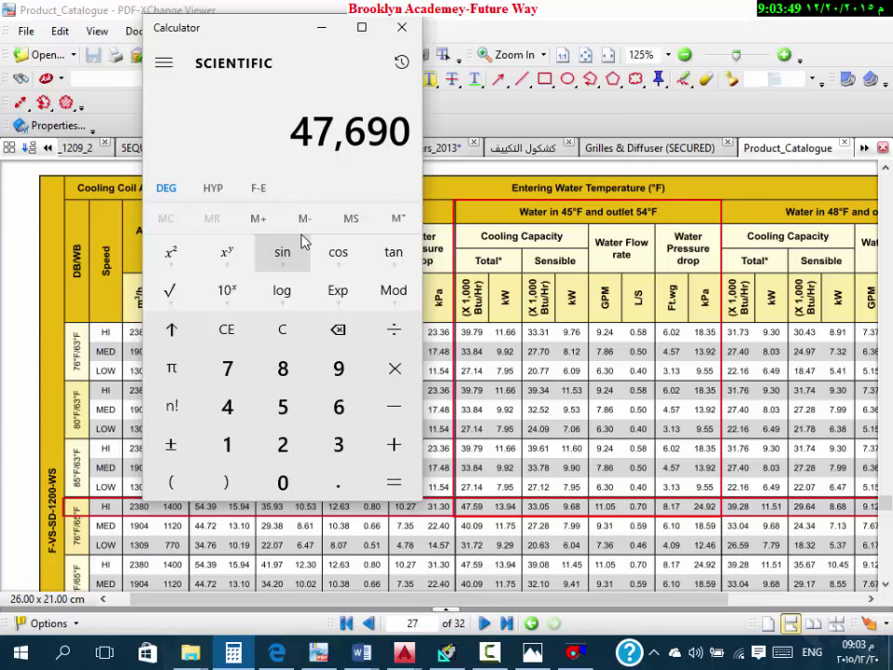
key("slash")
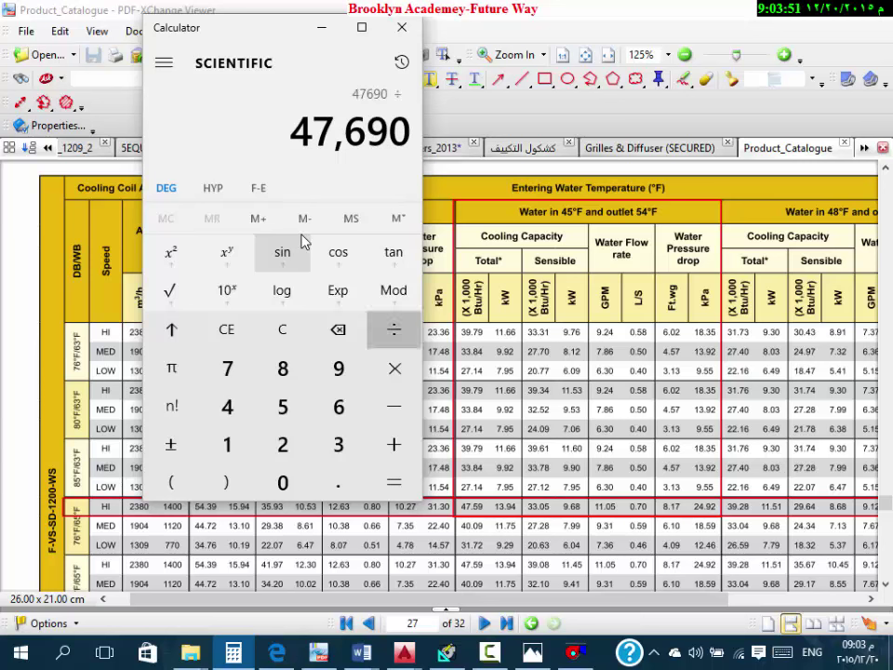
type("3415")
key("Return")
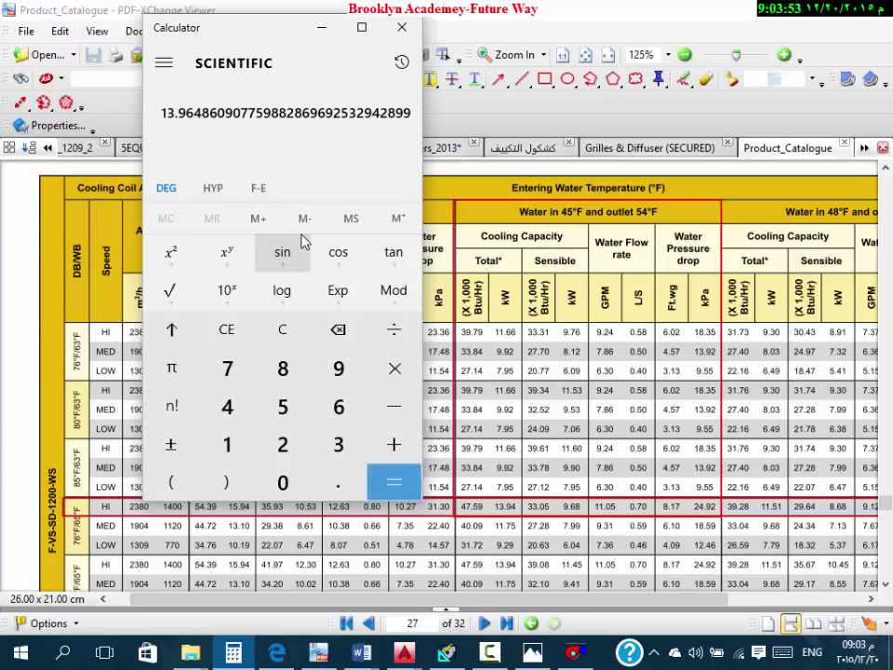
Step: Check the unit's sensible capacity in the highlighted catalogue row and multiply 33 by 4 units in Calculator
left_click(492, 455)
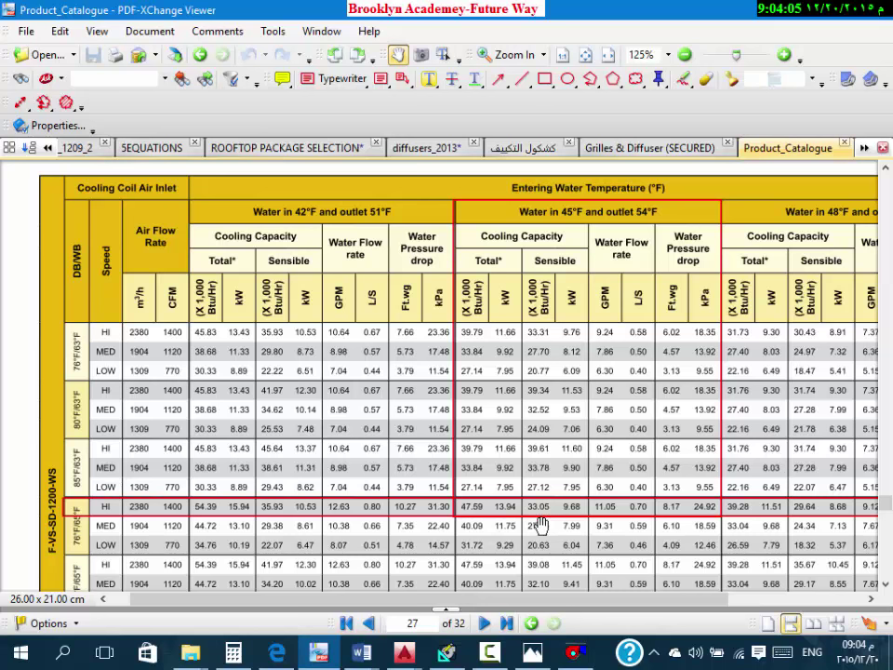
left_click(251, 650)
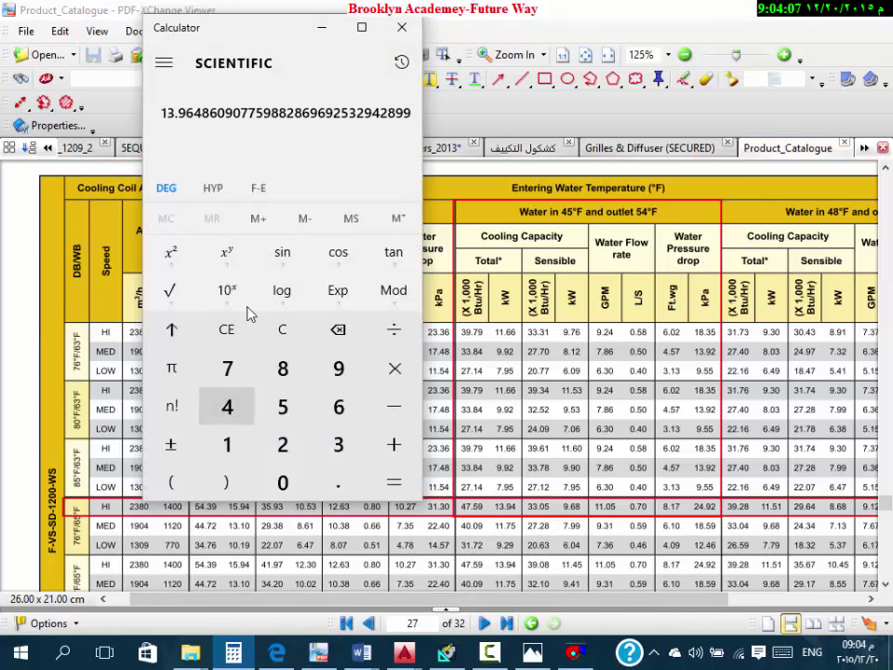
type("33*4")
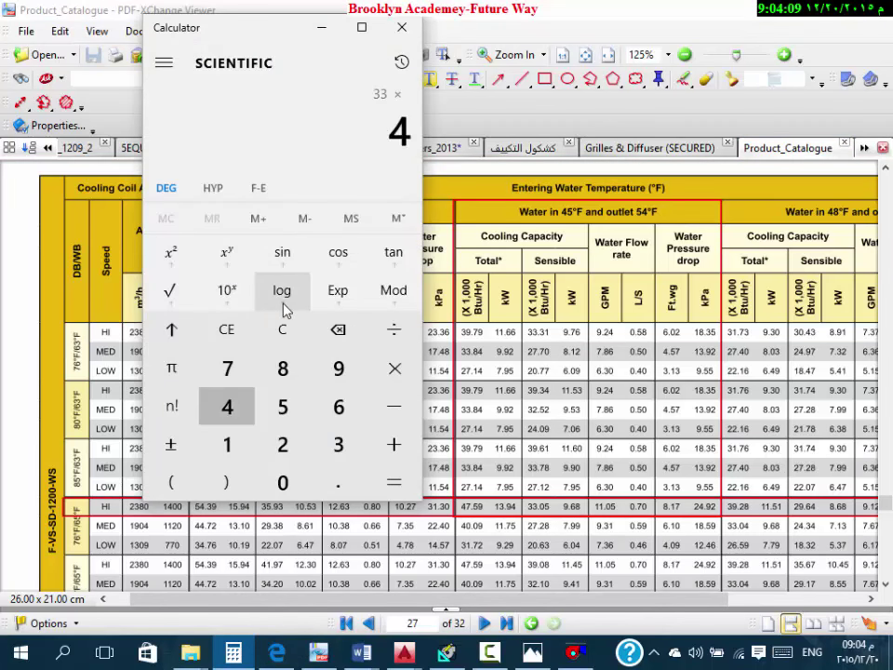
key("Return")
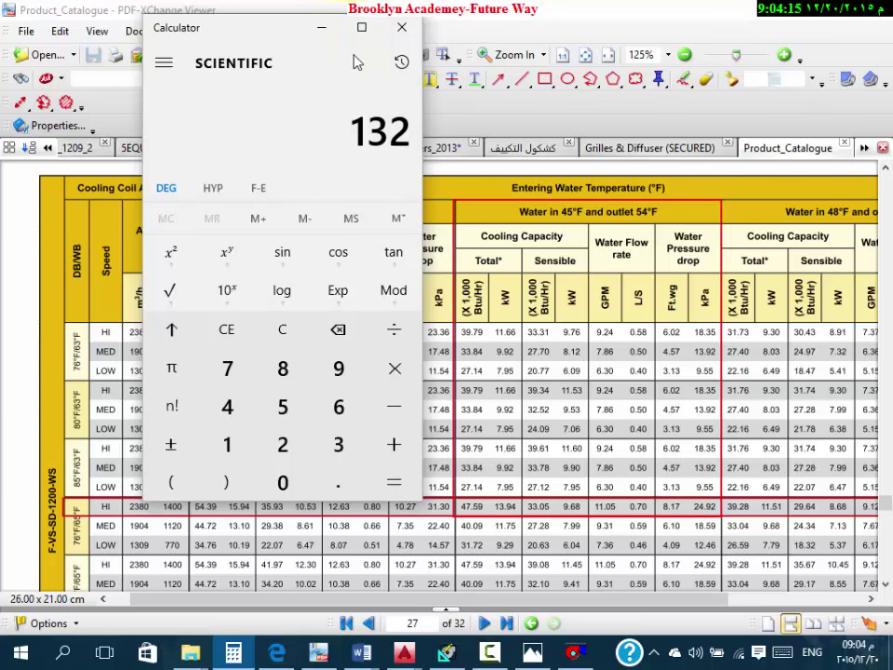
Step: Check the zone's sensible coil load in the HAP sizing report and calculate 149 × 0.95 in Calculator
left_click(447, 651)
left_click(438, 385)
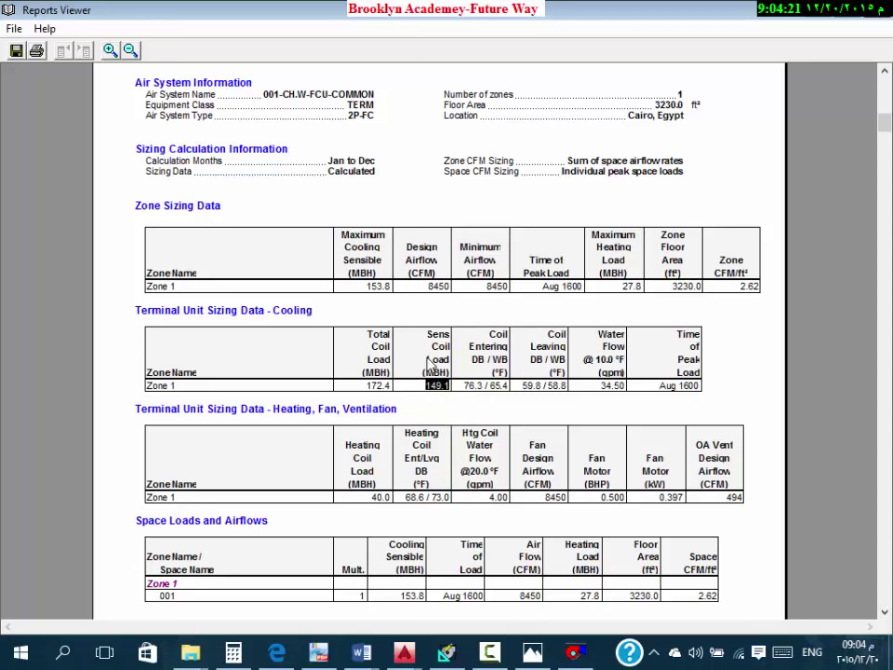
left_click(234, 651)
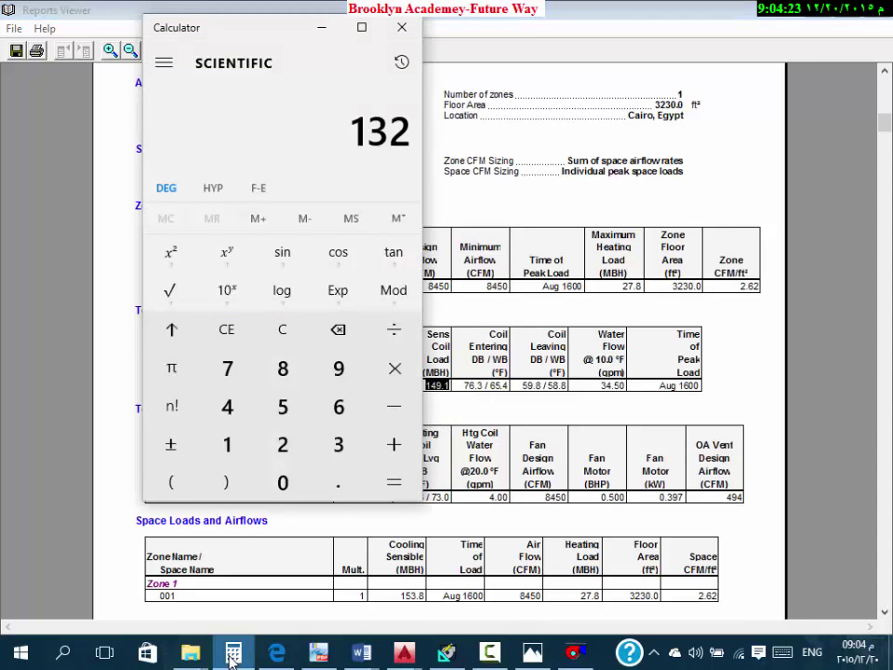
left_click_drag(213, 30, 182, 40)
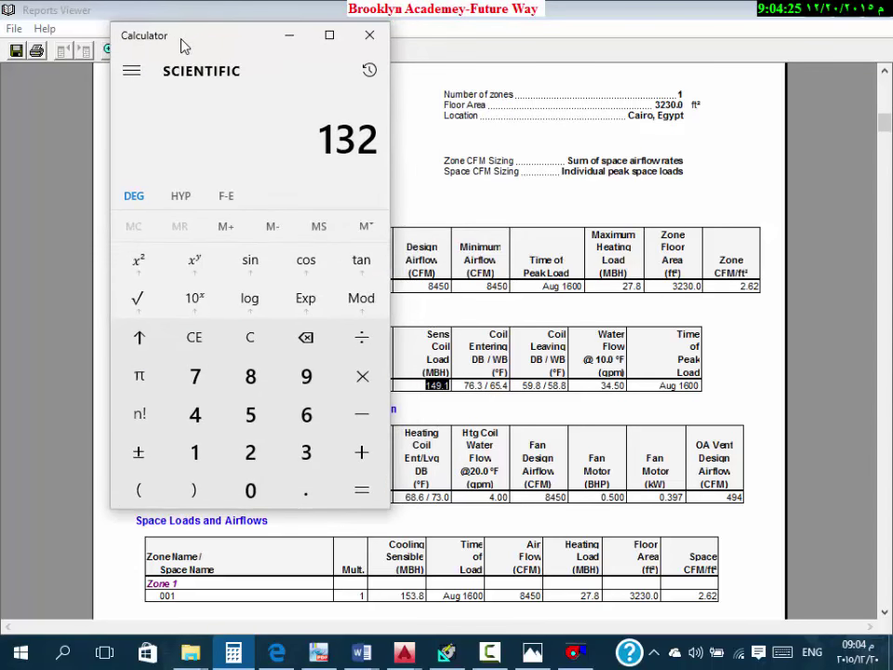
type("149*.")
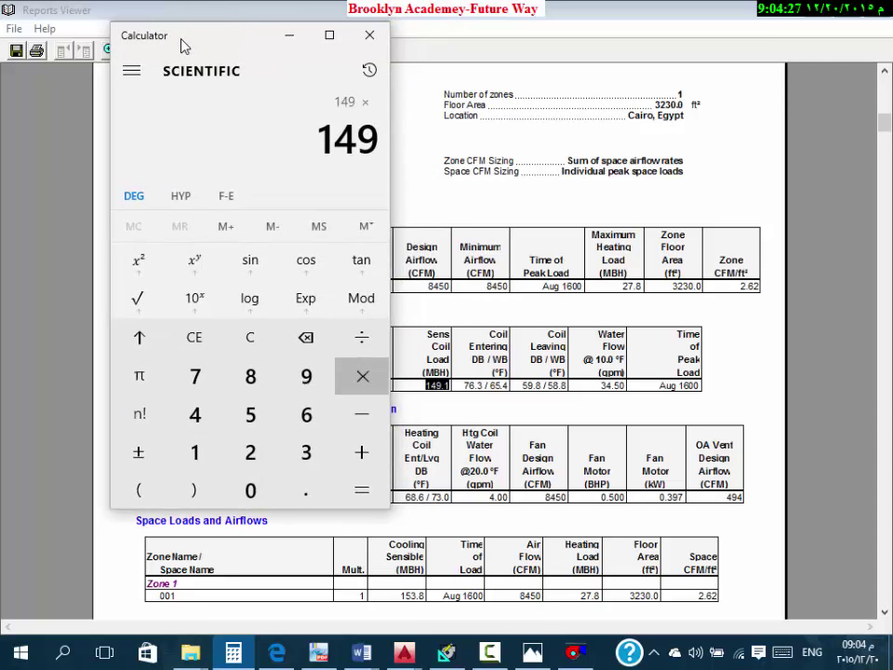
type("95")
key("Return")
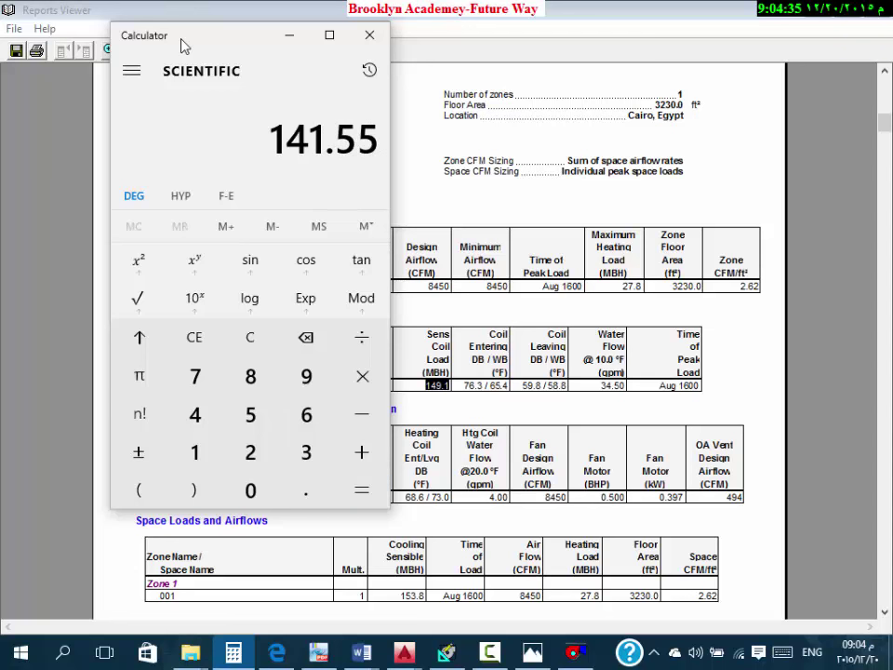
Step: Return to the catalogue and examine the F-VS-SD-1200-WS water flow rate and pressure drop columns for 45°F/54°F water
left_click(508, 285)
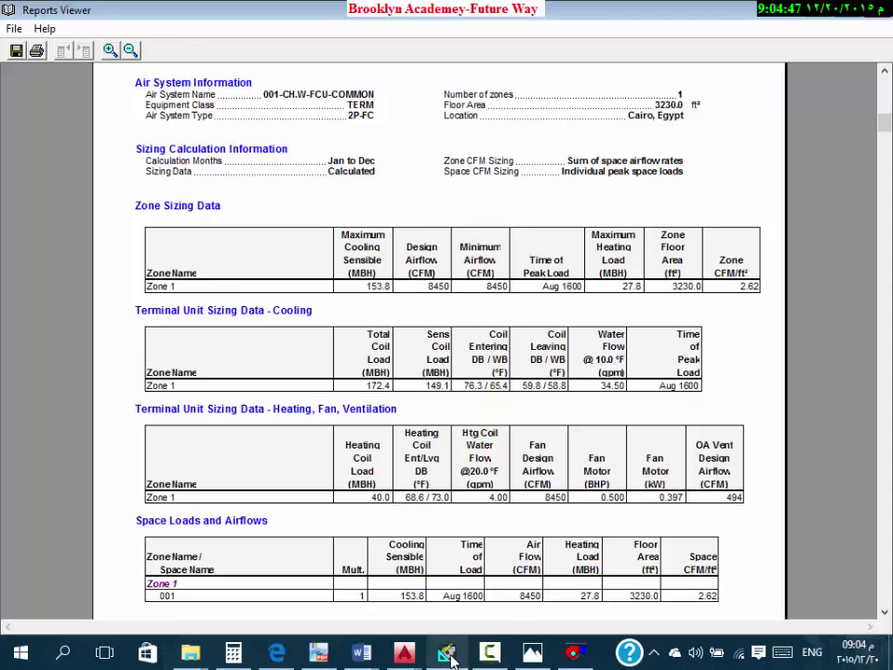
mouse_move(447, 652)
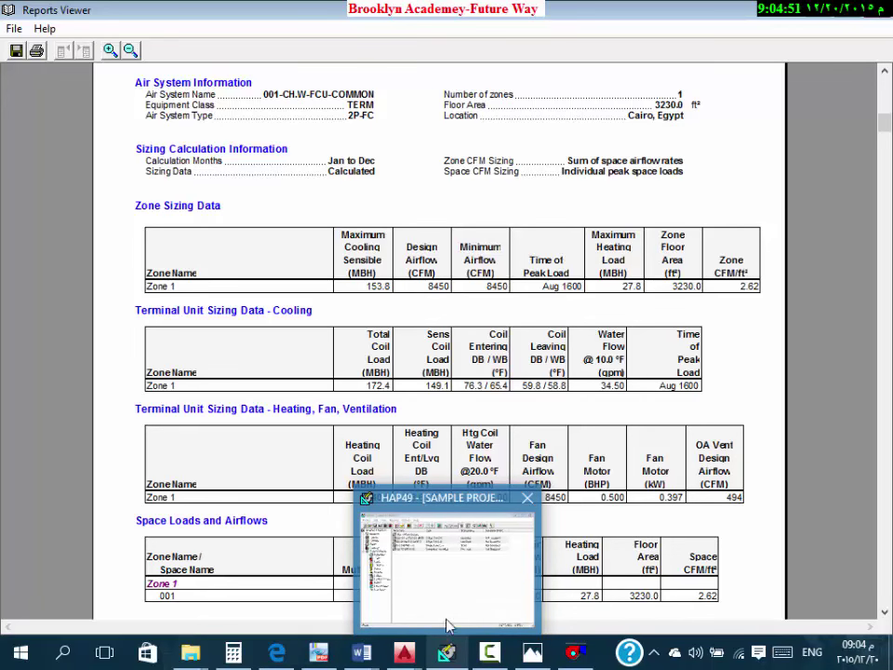
left_click(321, 651)
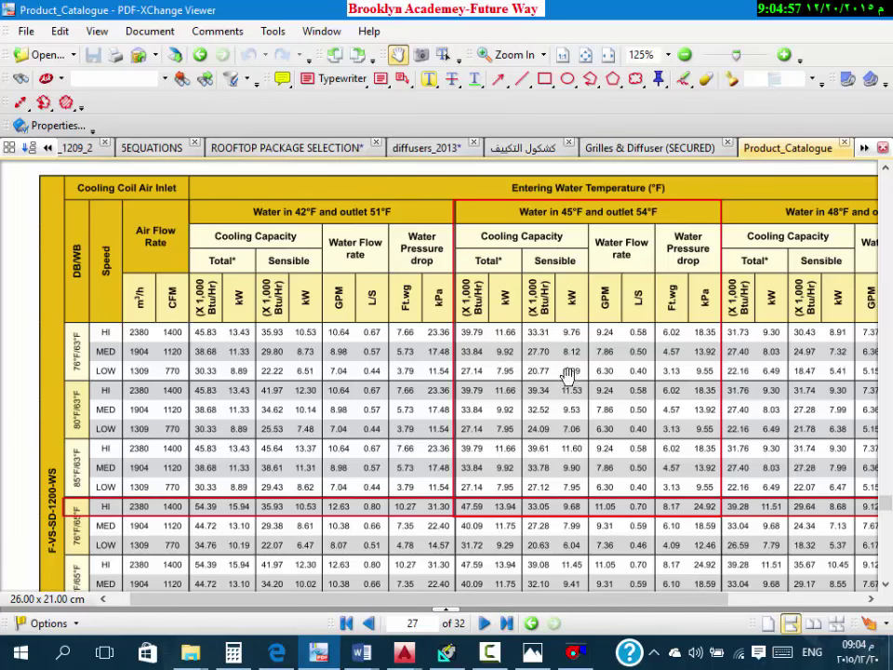
scroll(595, 484, "up", 1)
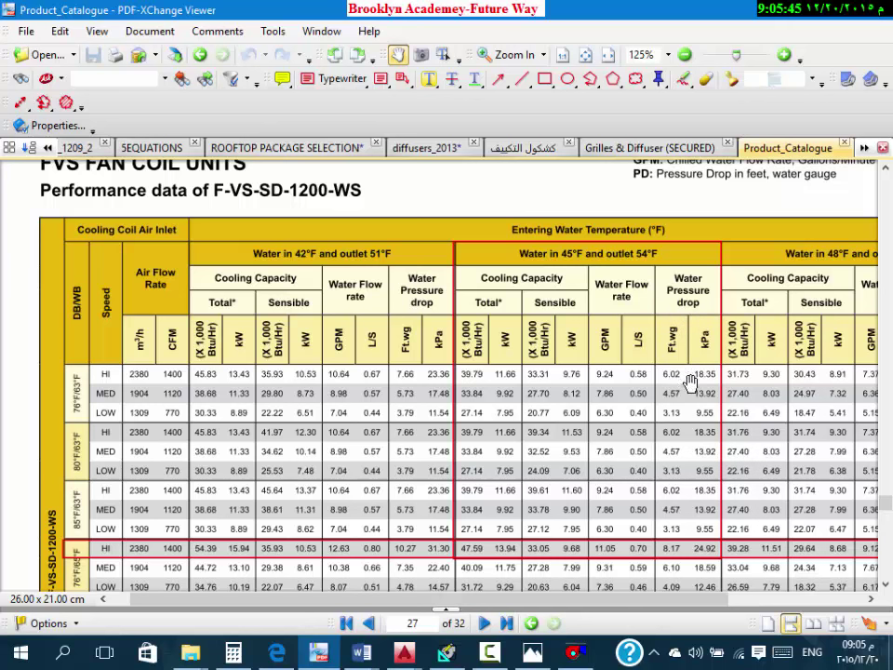
scroll(686, 440, "down", 1)
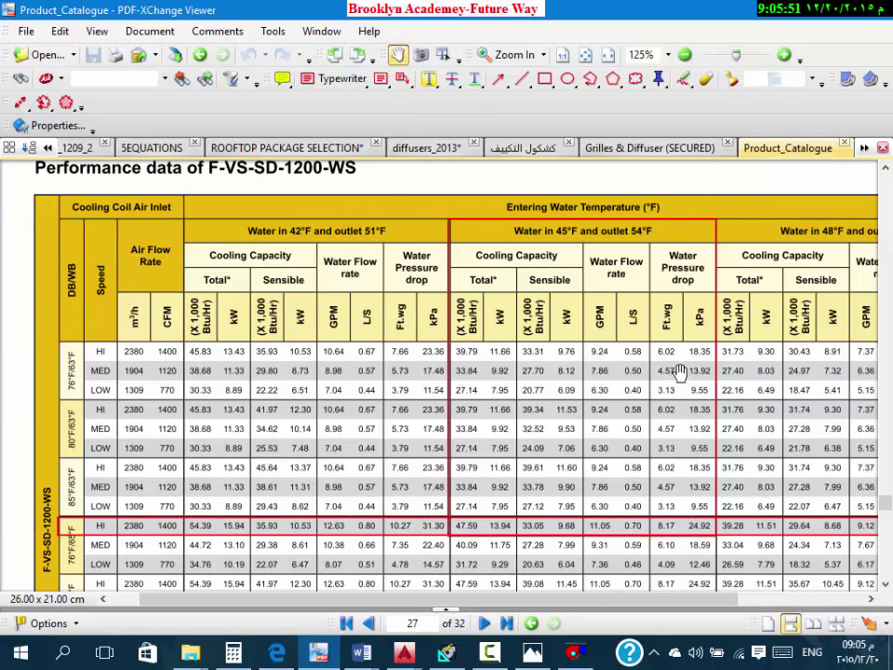
left_click(678, 545)
key("ctrl+2")
scroll(497, 431, "up", 1, "ctrl")
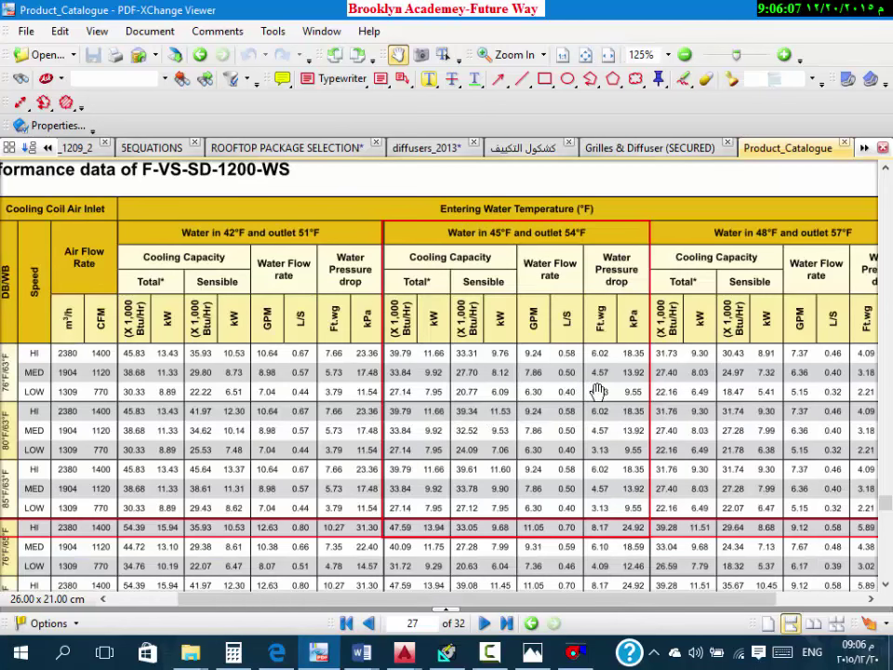
Step: Examine the Air Flow table on page 28, comparing the F-VS-SD-1200-WS CFM at 0.2 in. Wg external static pressure
key("ctrl+2")
scroll(609, 372, "down", 5)
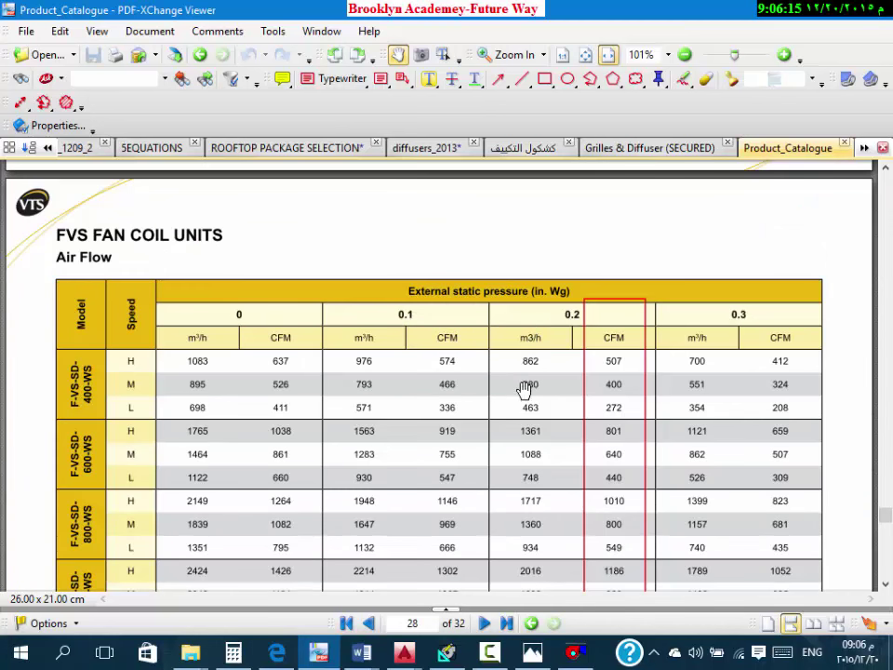
scroll(526, 389, "down", 2)
scroll(111, 374, "down", 3)
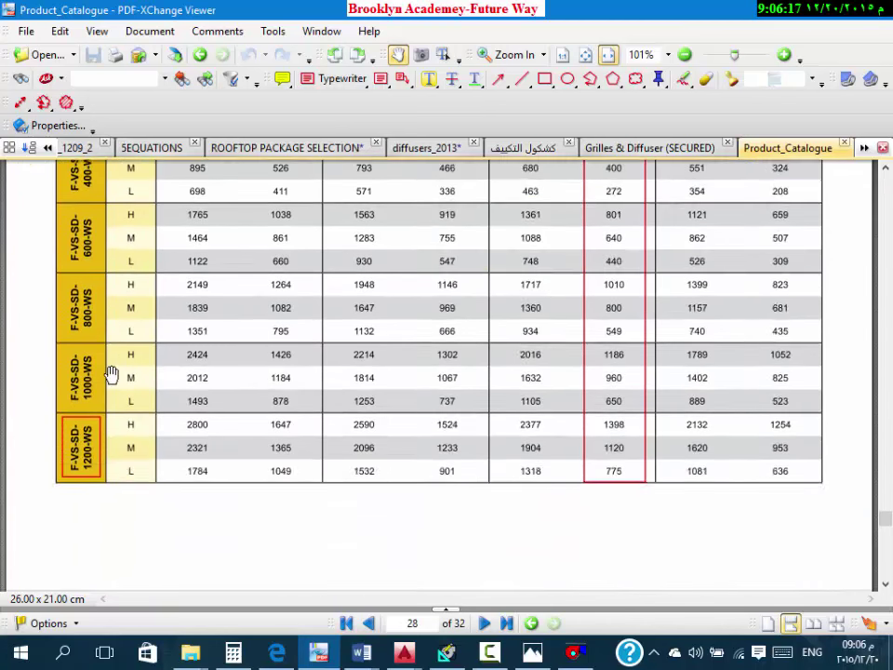
scroll(111, 374, "down", 1)
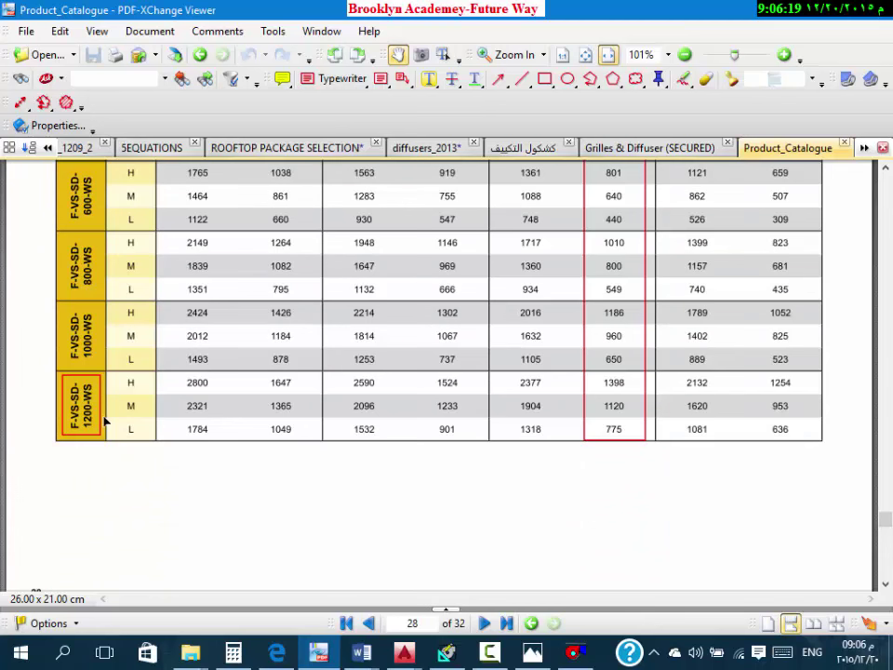
scroll(633, 391, "up", 3)
scroll(625, 400, "up", 4)
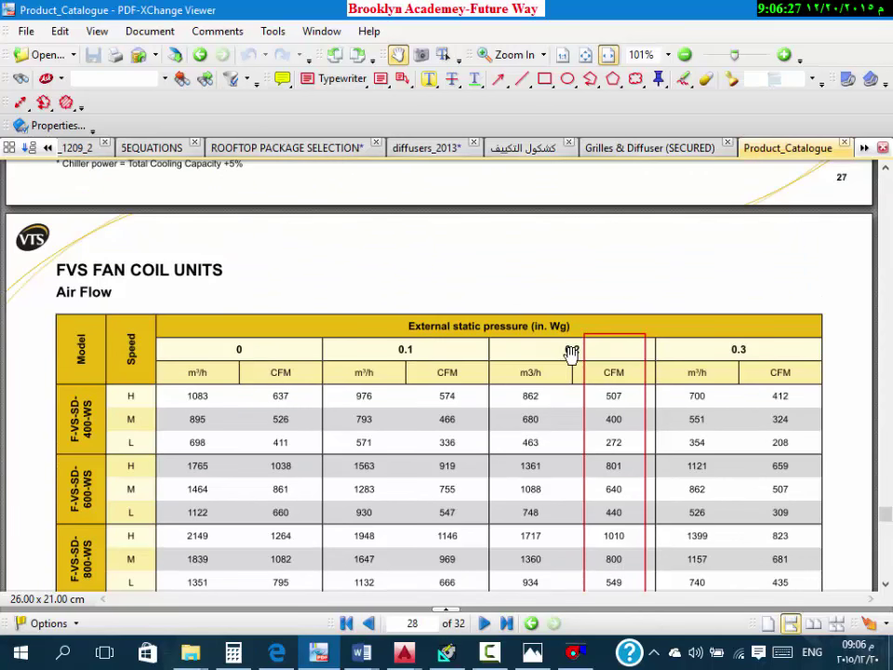
scroll(607, 331, "down", 5)
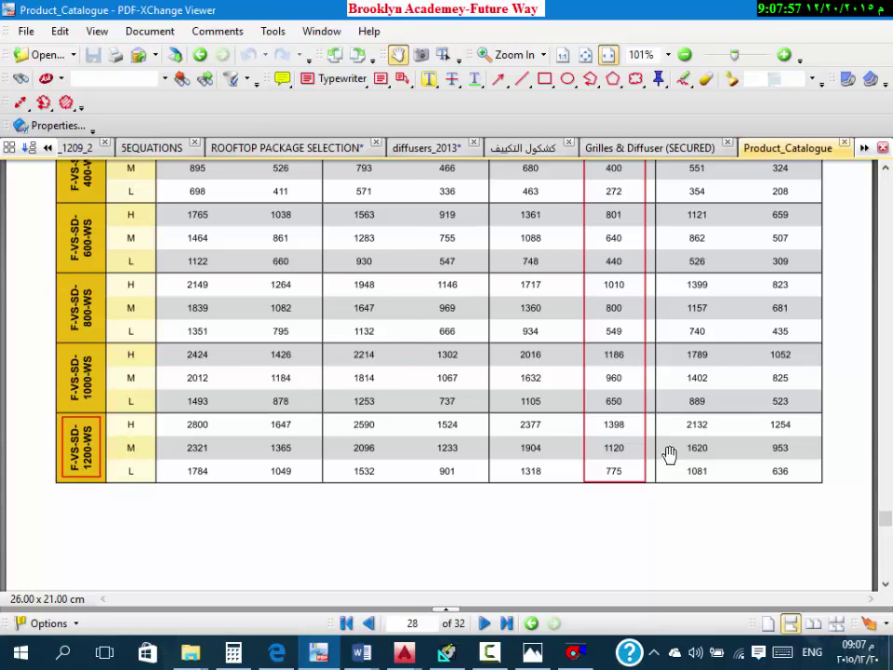
Step: In Calculator, convert the 172000 Btu/h coil load to tons by dividing by 12000, and multiply the result by 12
left_click(234, 653)
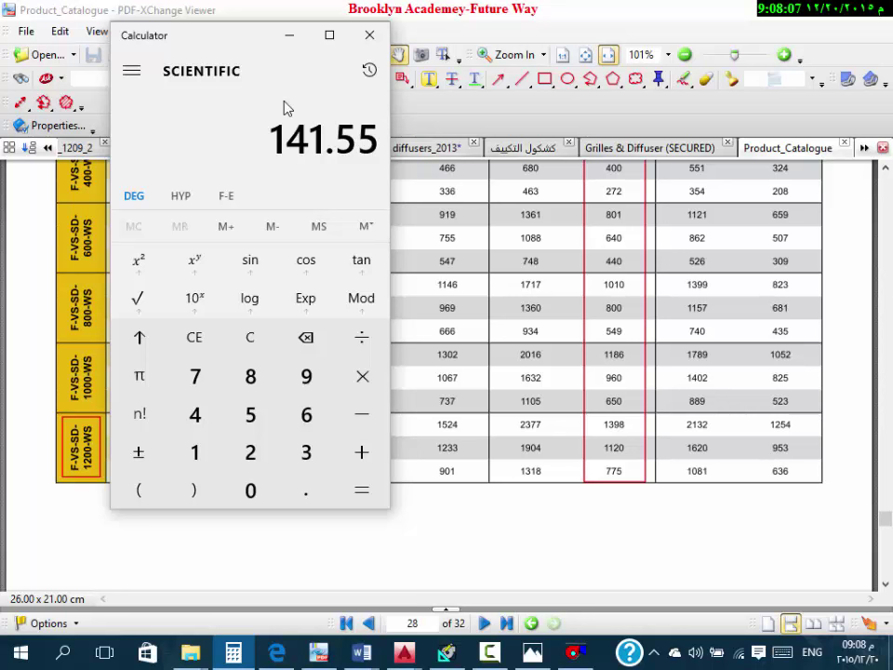
type("172")
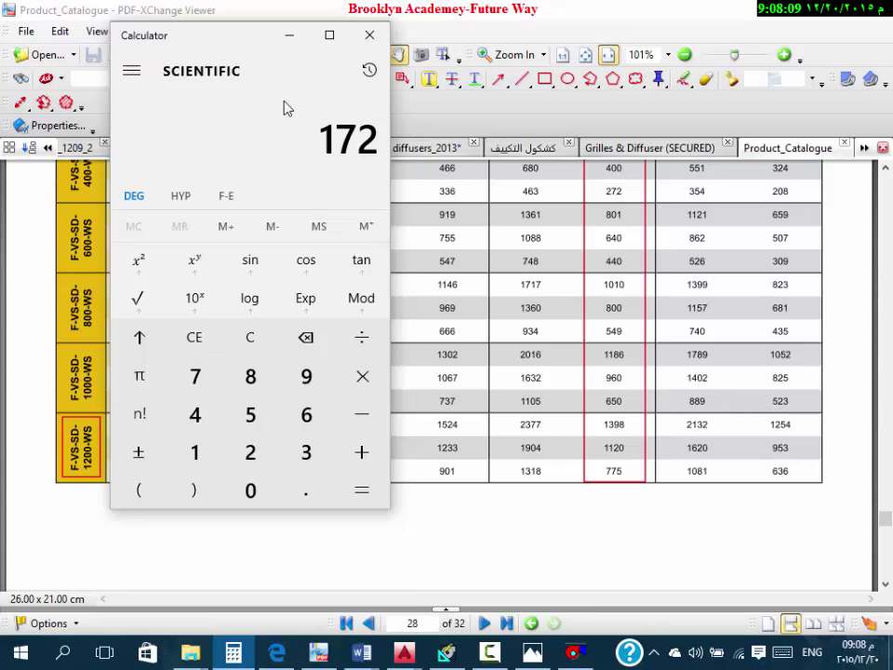
type("00")
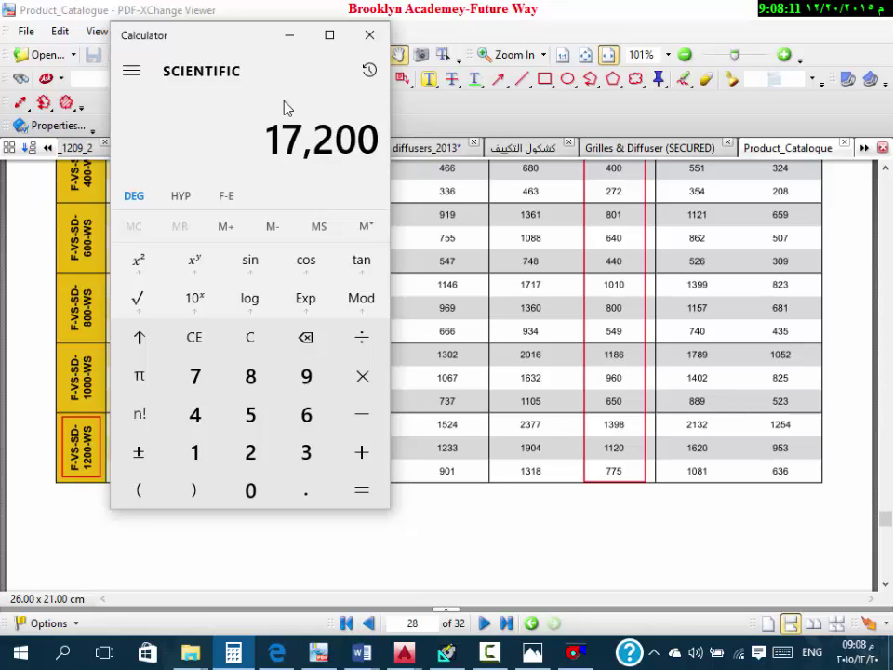
type("0/120")
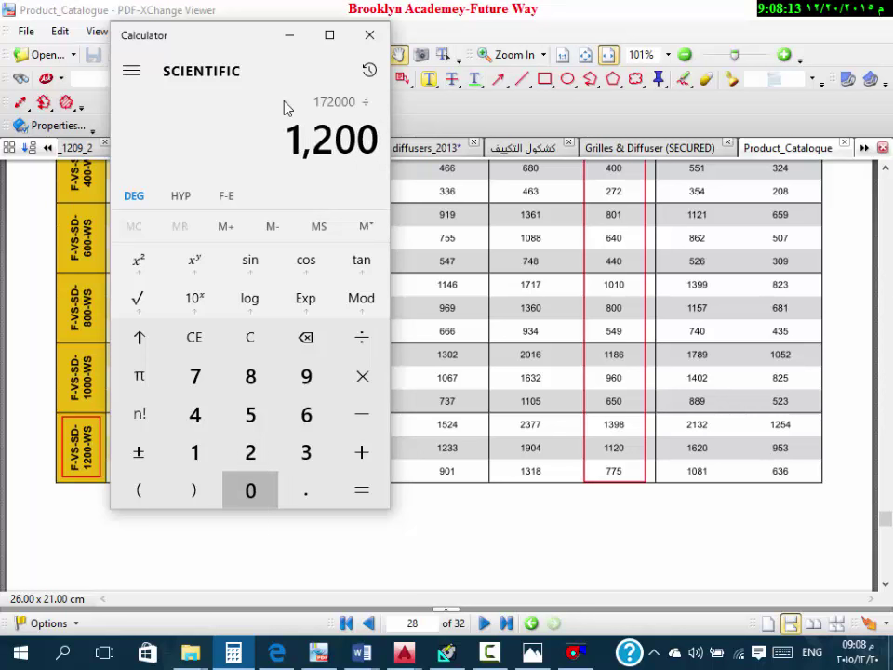
key("Return")
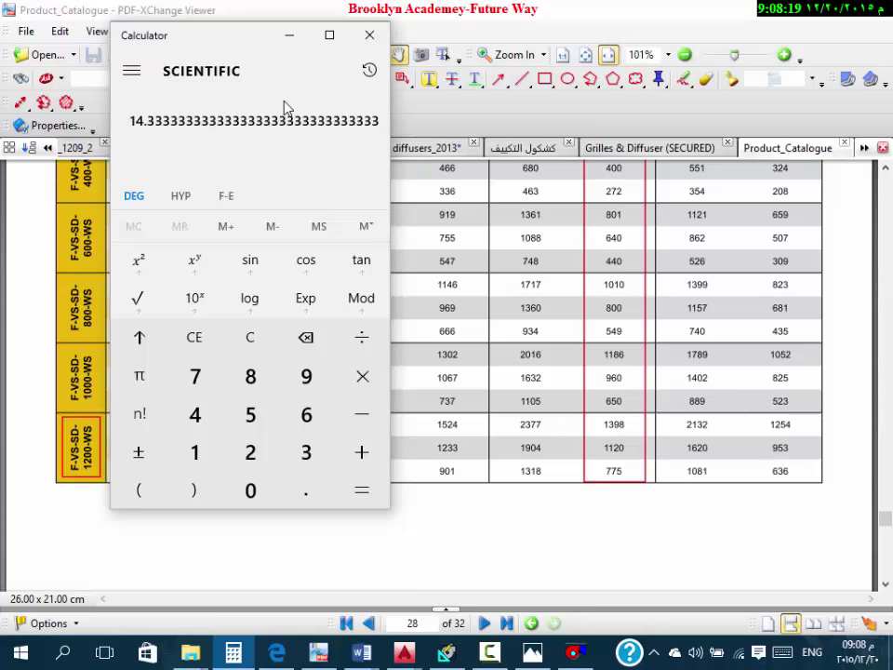
type("*12")
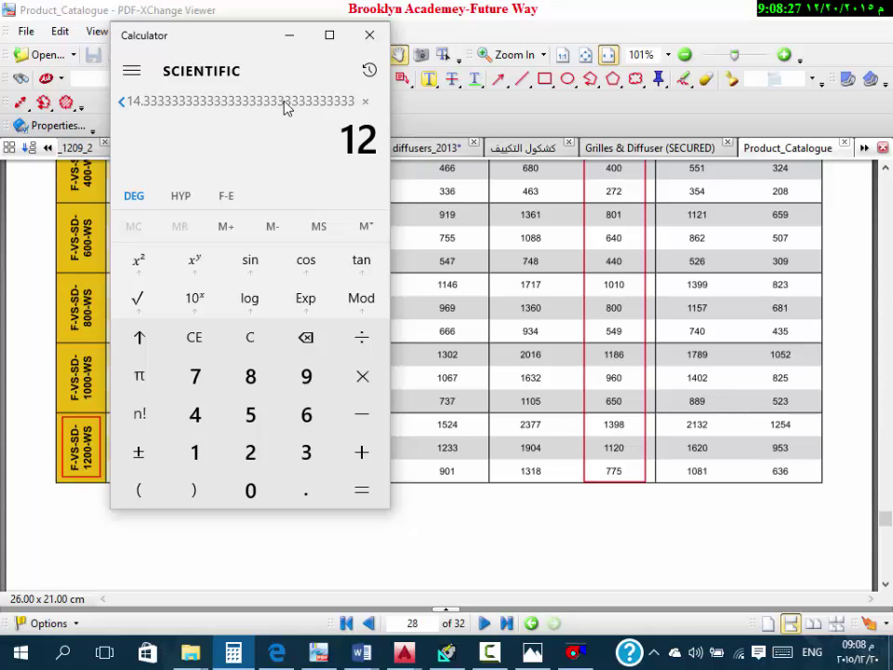
key("Return")
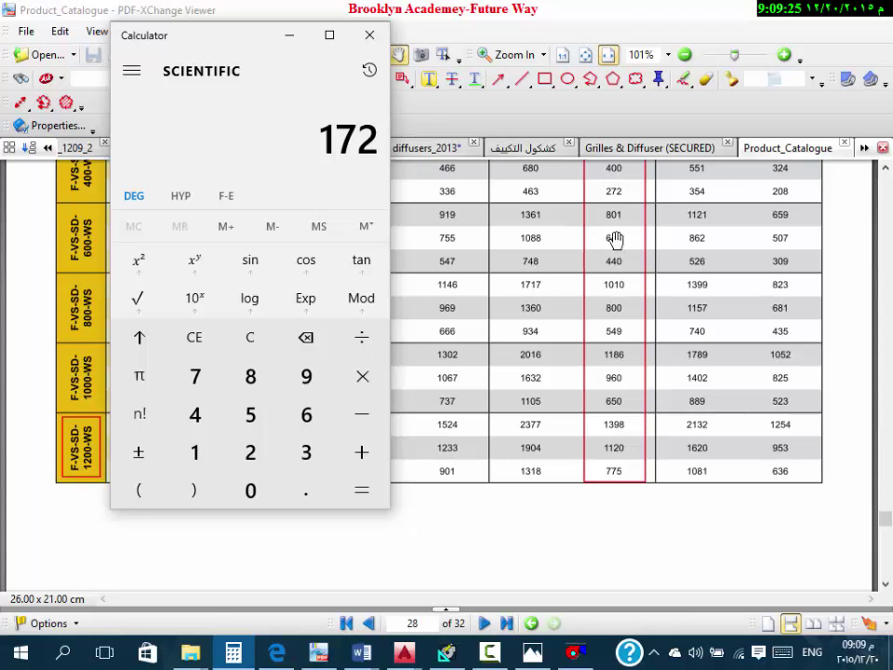
Step: Open the Standard Design Details Kapitoline PDF from the Kapitoline folder in D:\My Work\Codes\References and Standards
left_click(784, 11)
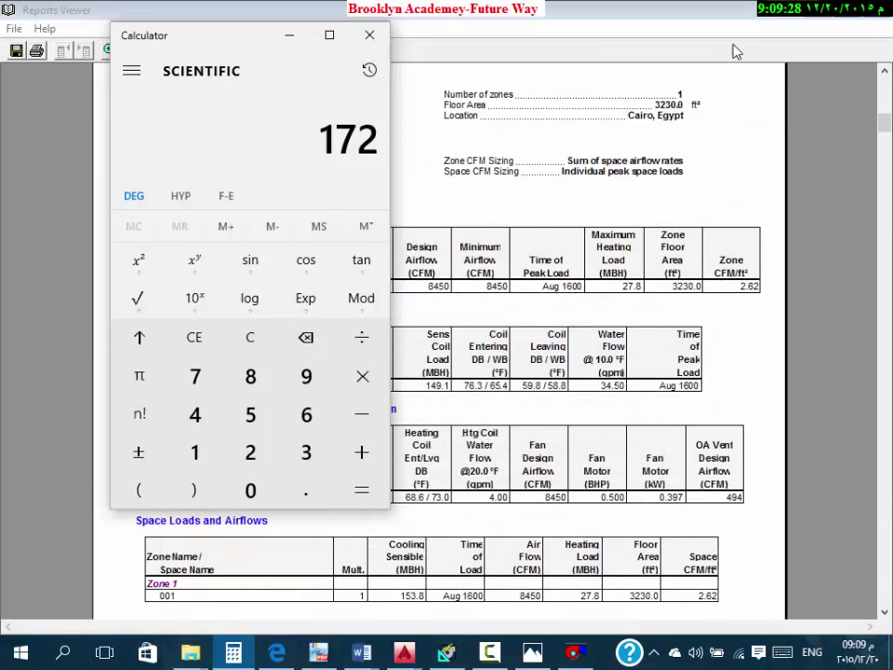
left_click(290, 36)
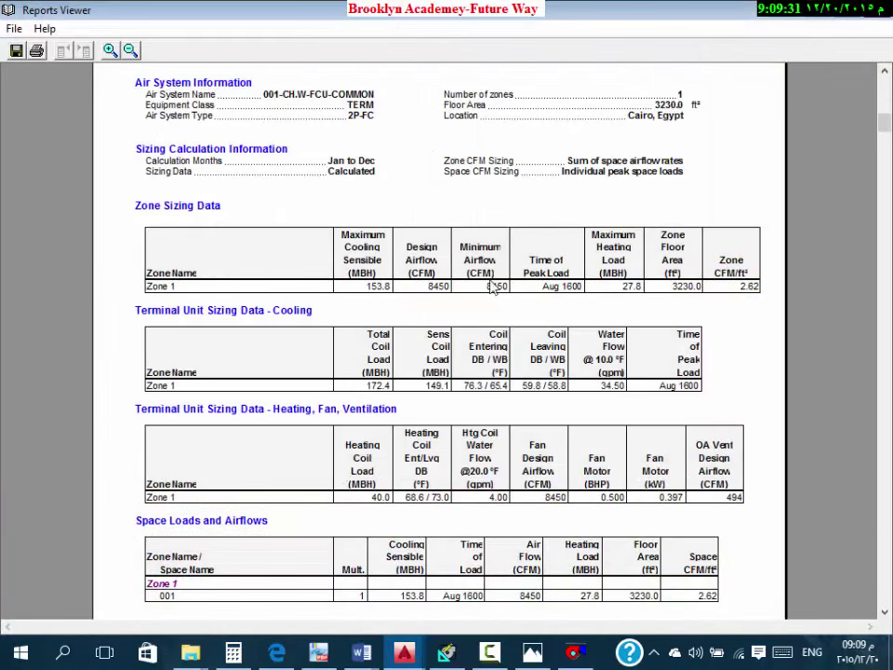
mouse_move(191, 651)
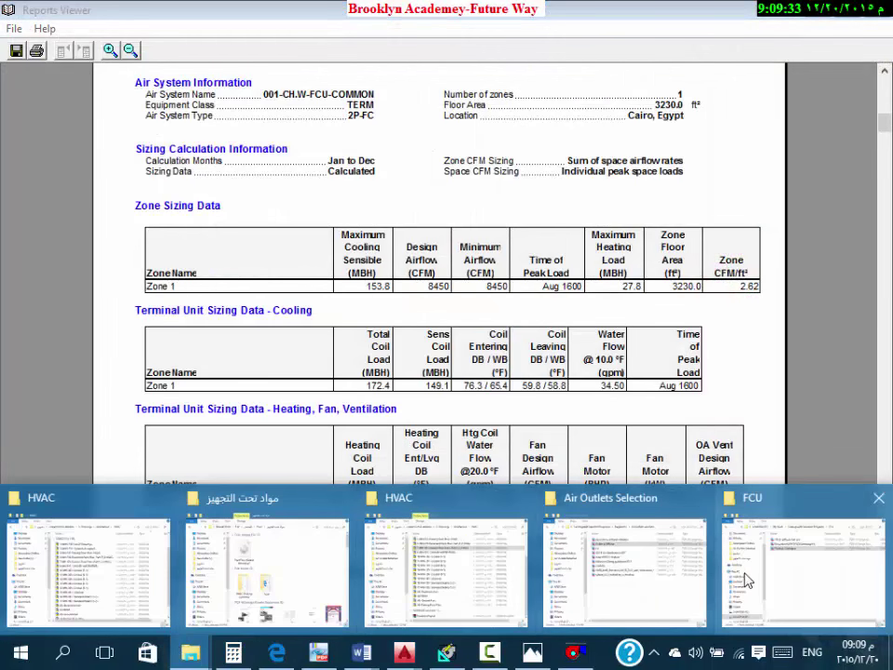
mouse_move(652, 579)
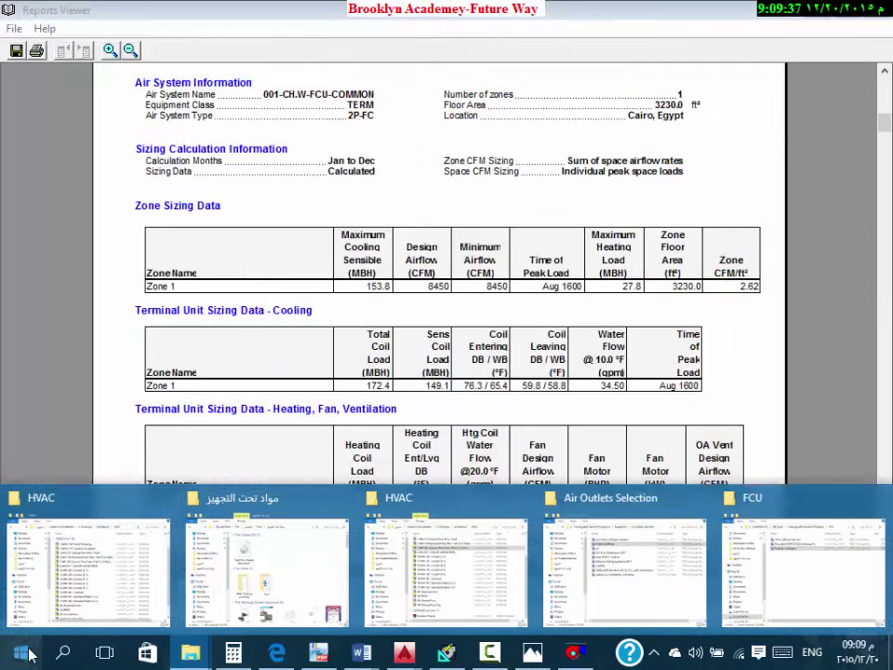
left_click(22, 653)
left_click(395, 361)
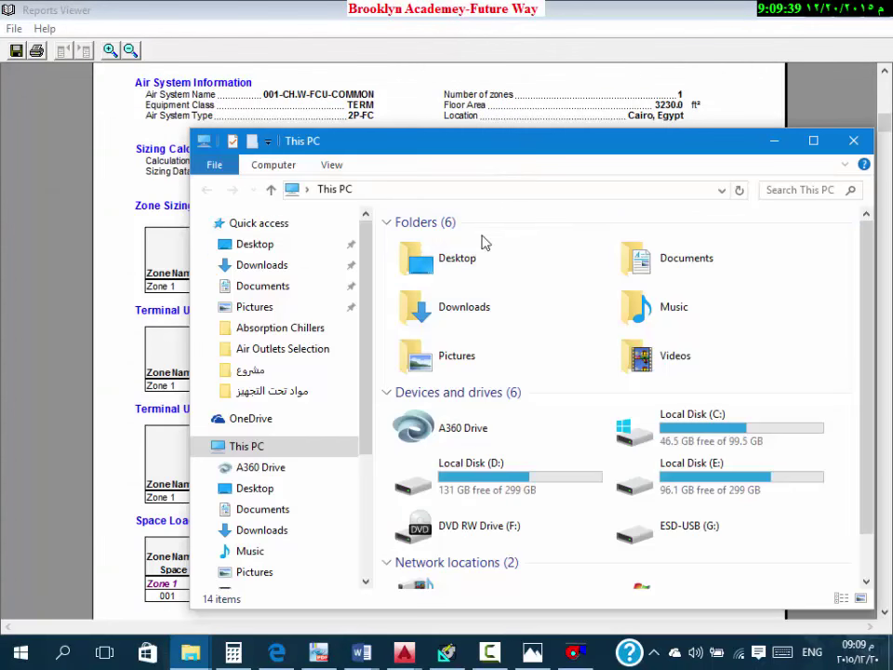
double_click(447, 477)
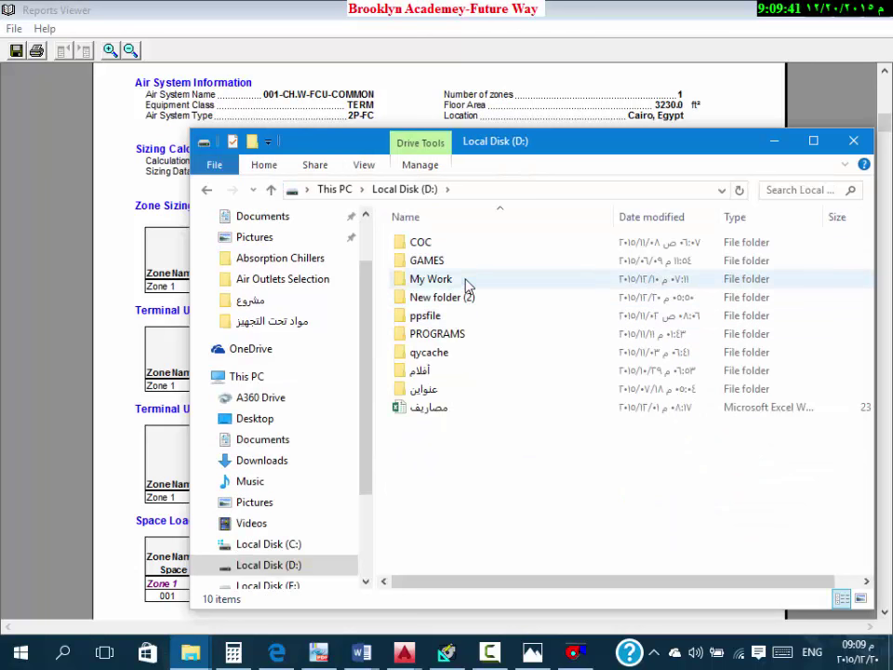
double_click(467, 286)
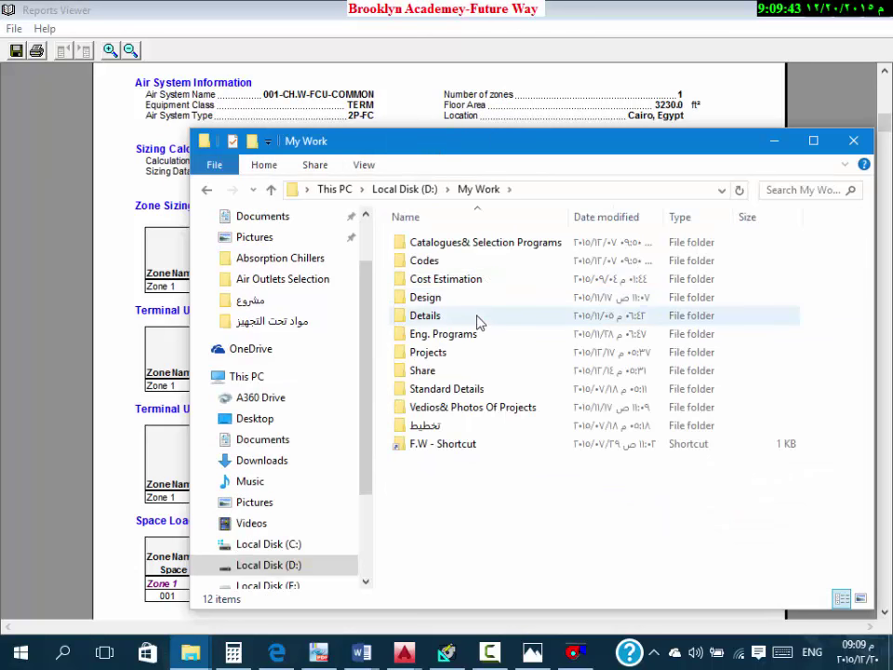
double_click(472, 265)
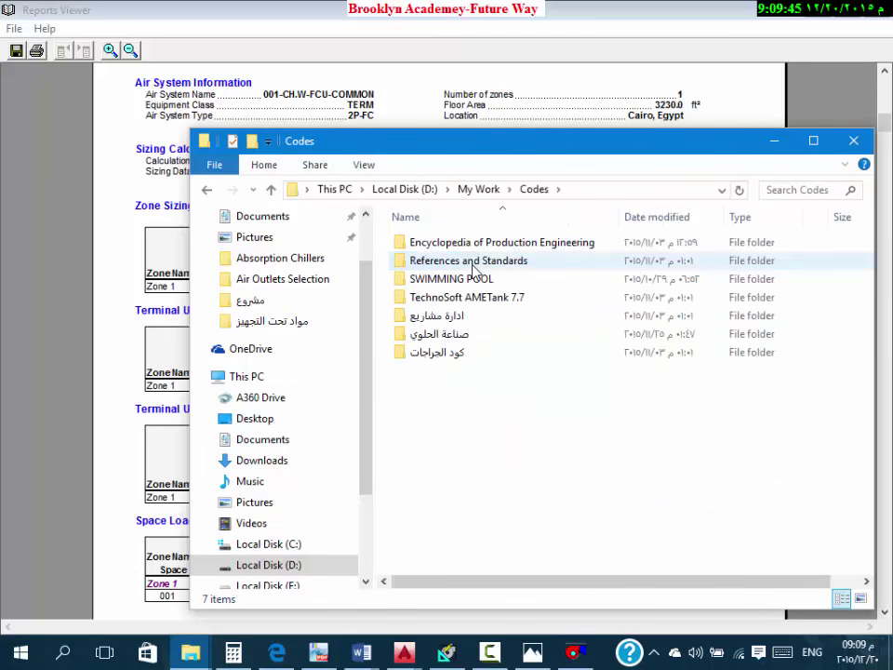
double_click(473, 270)
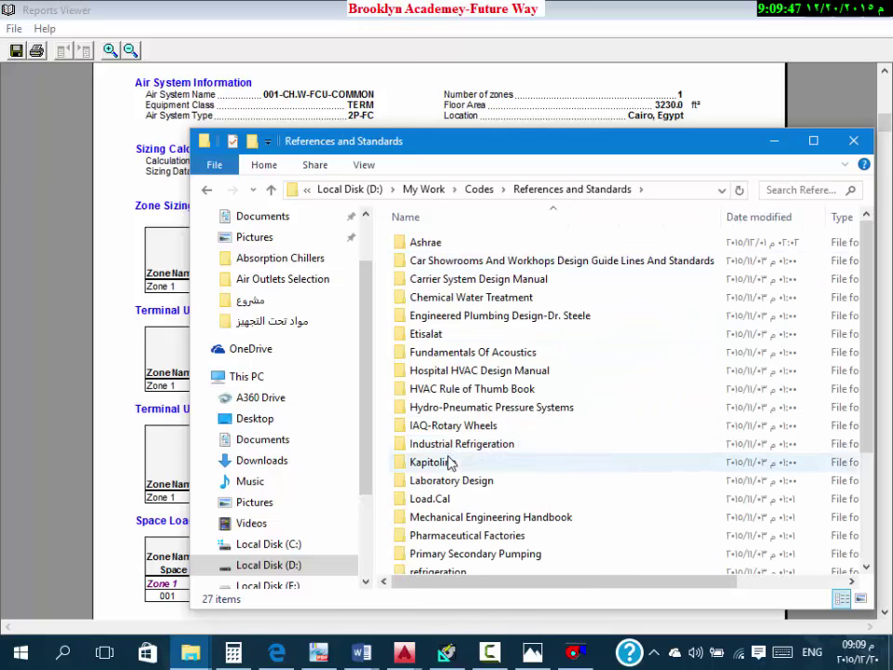
double_click(451, 462)
double_click(519, 241)
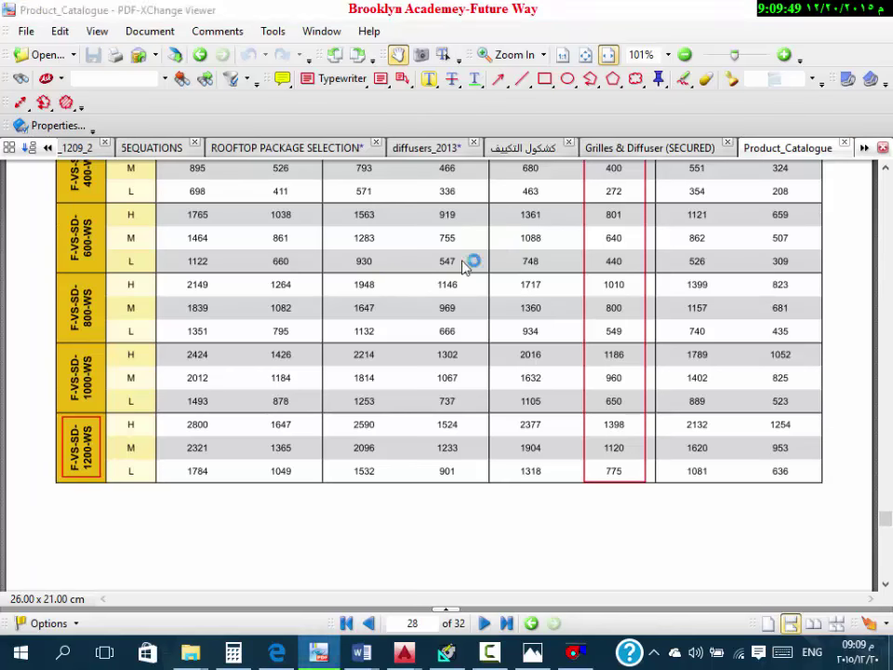
Step: Go to page 260 of the manual and on to the closed-system piping flow rate table and graph on page 264
scroll(473, 332, "up", 1)
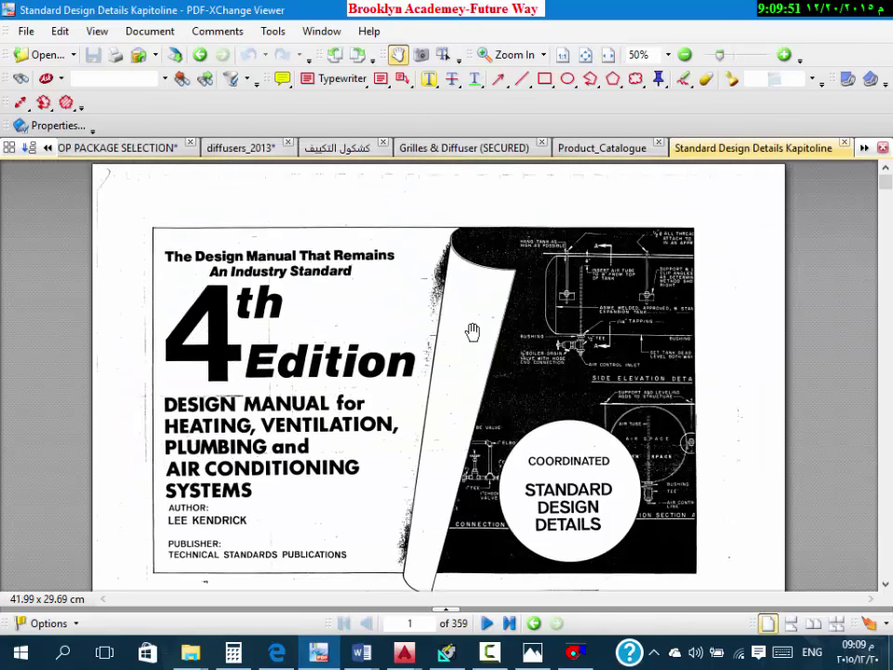
scroll(473, 333, "down", 10)
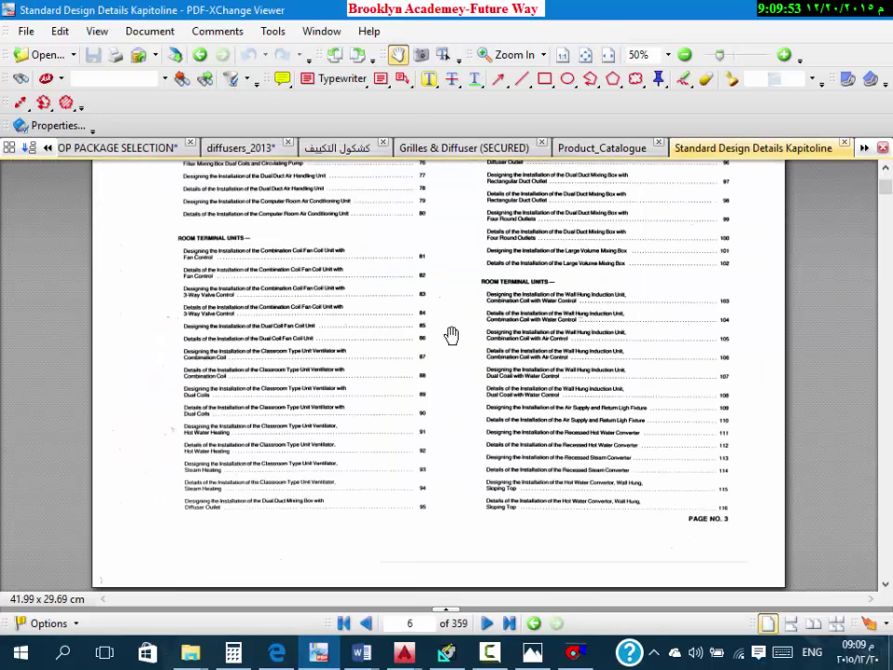
left_click(419, 620)
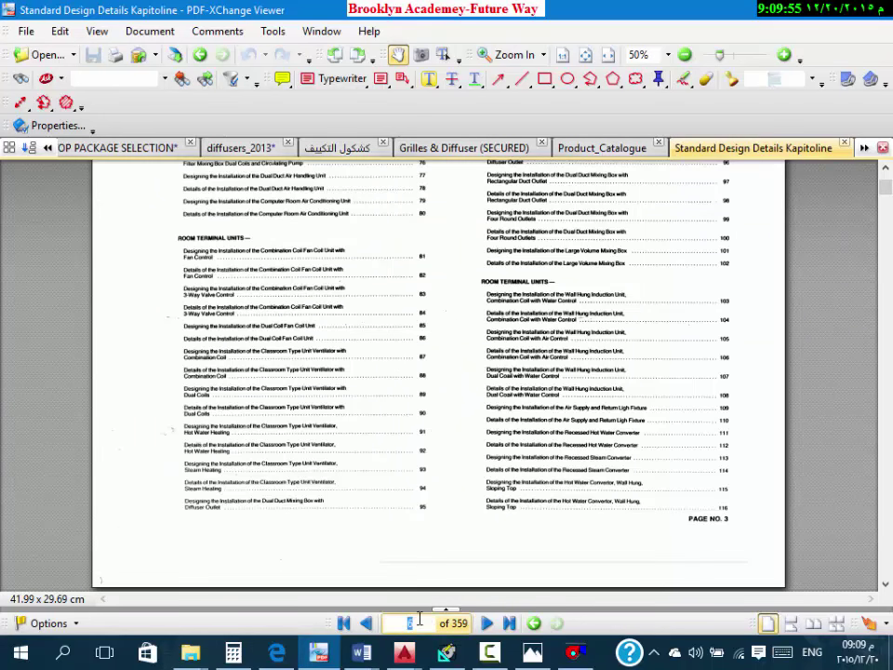
type("260")
key("Return")
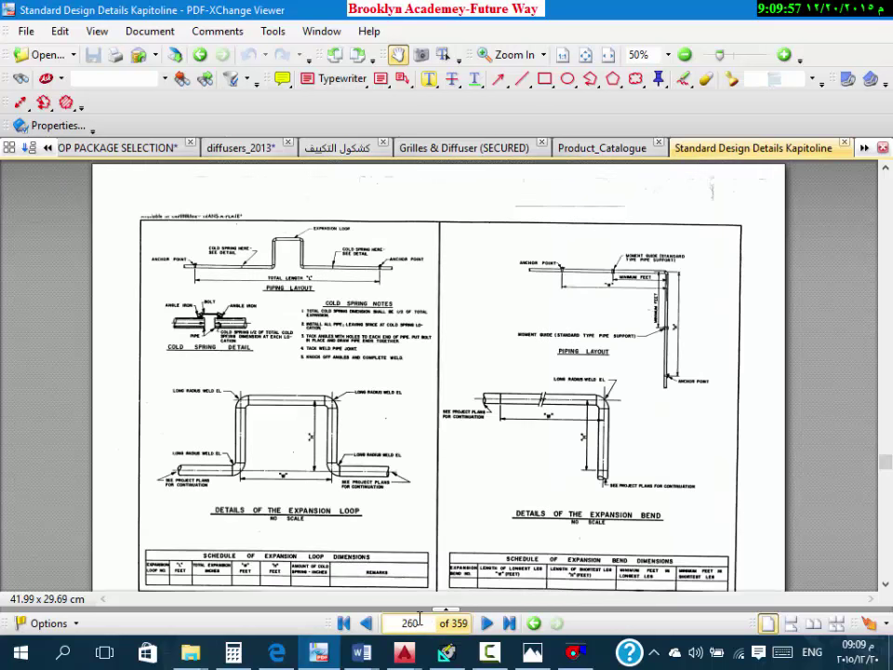
scroll(583, 506, "down", 2)
scroll(549, 427, "down", 5)
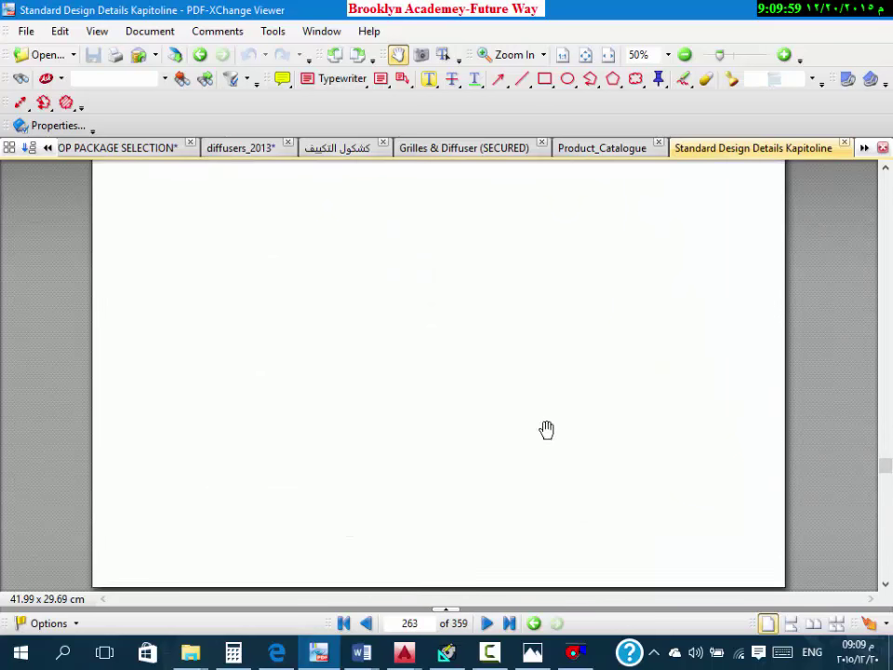
scroll(552, 422, "up", 3)
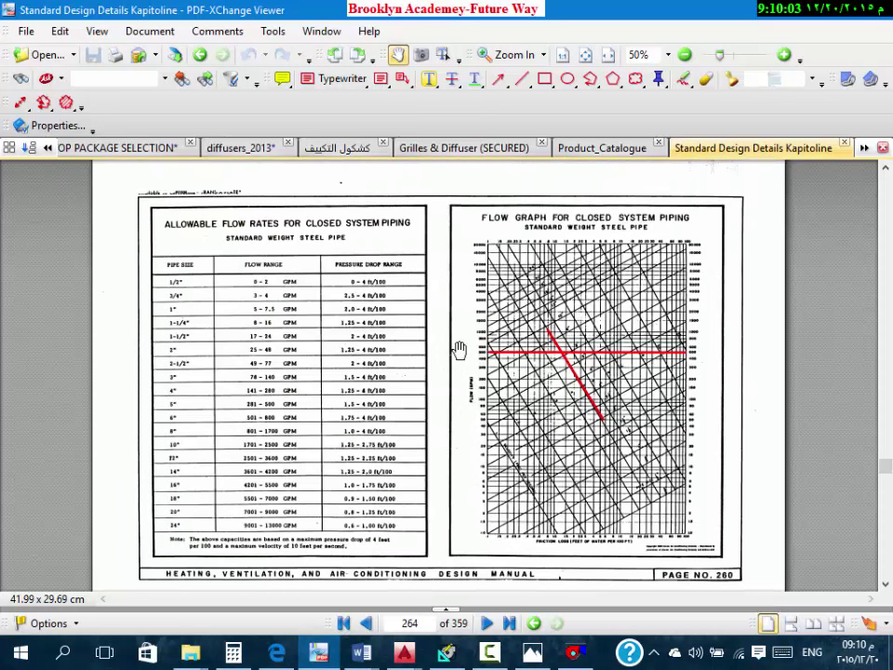
scroll(459, 335, "up", 1, "ctrl")
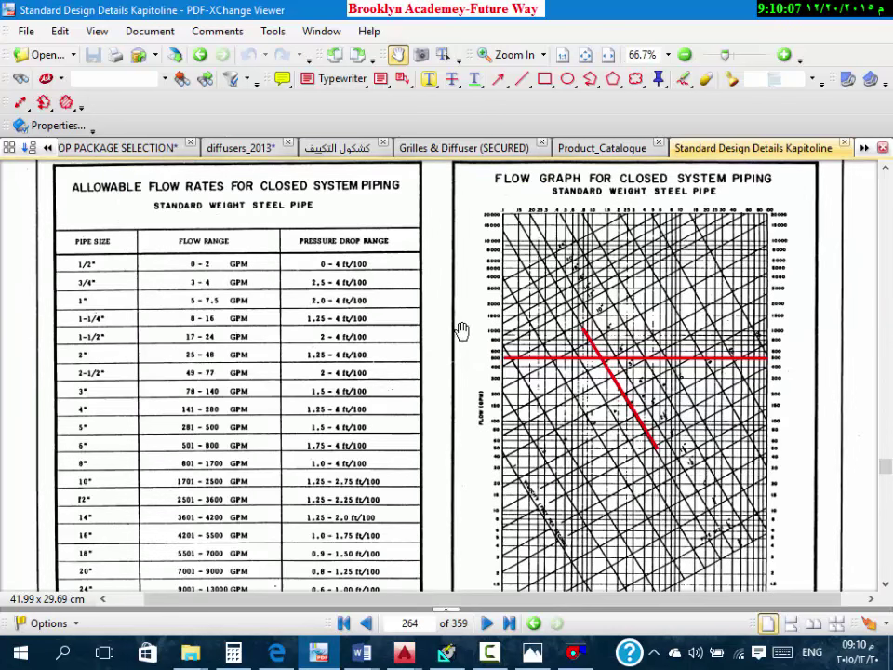
Step: Examine the Flow Graph for Closed System Piping, reading its flow scale and the diagonal pipe size and velocity lines
scroll(462, 330, "down", 1)
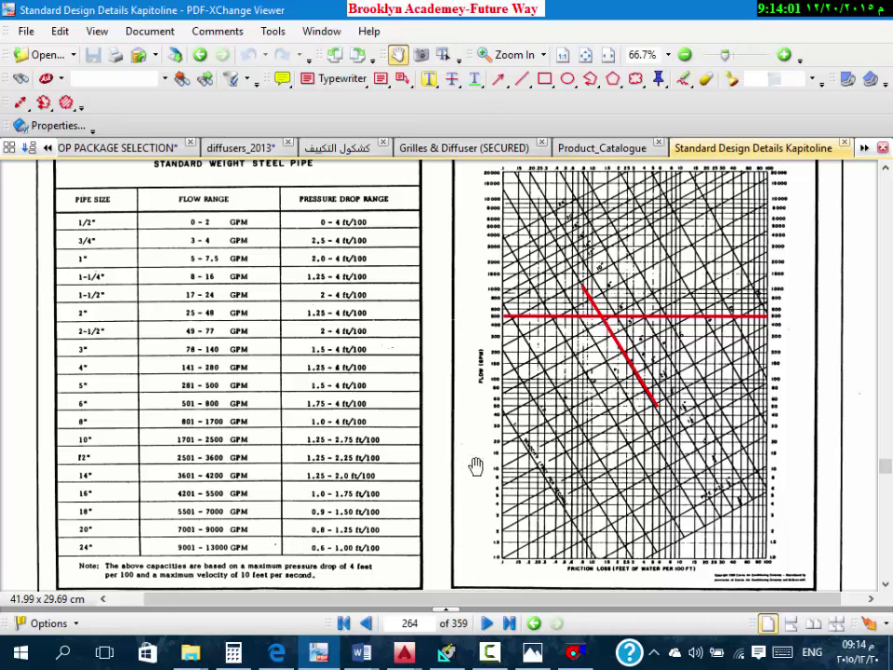
scroll(591, 384, "up", 1, "ctrl")
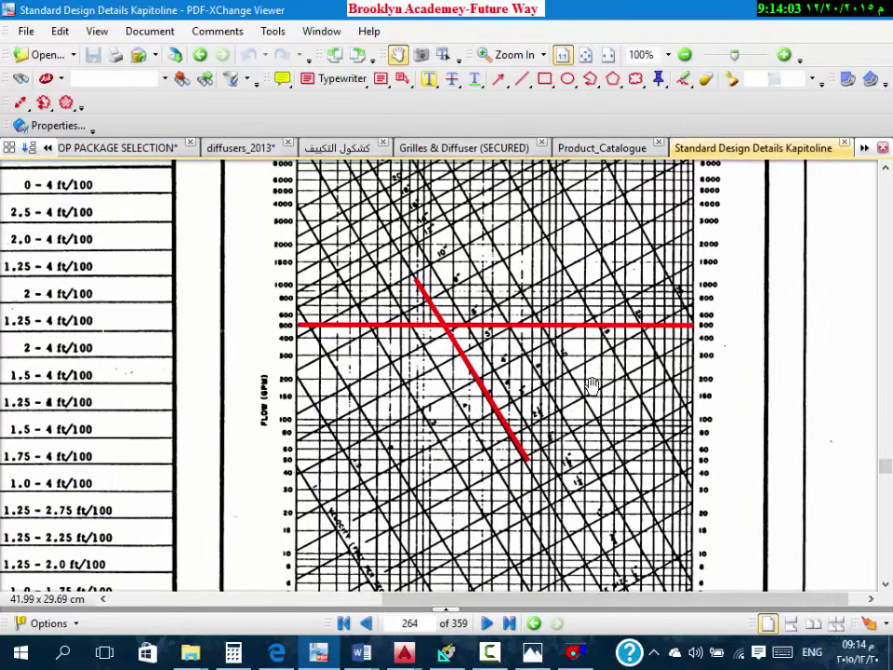
scroll(550, 372, "up", 1, "ctrl")
scroll(550, 377, "up", 3)
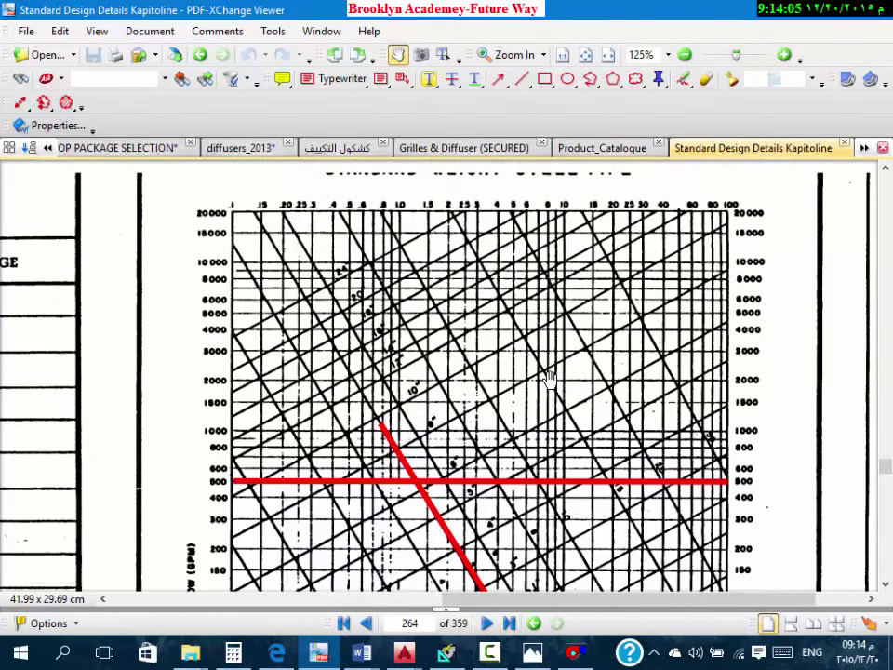
scroll(550, 377, "up", 1)
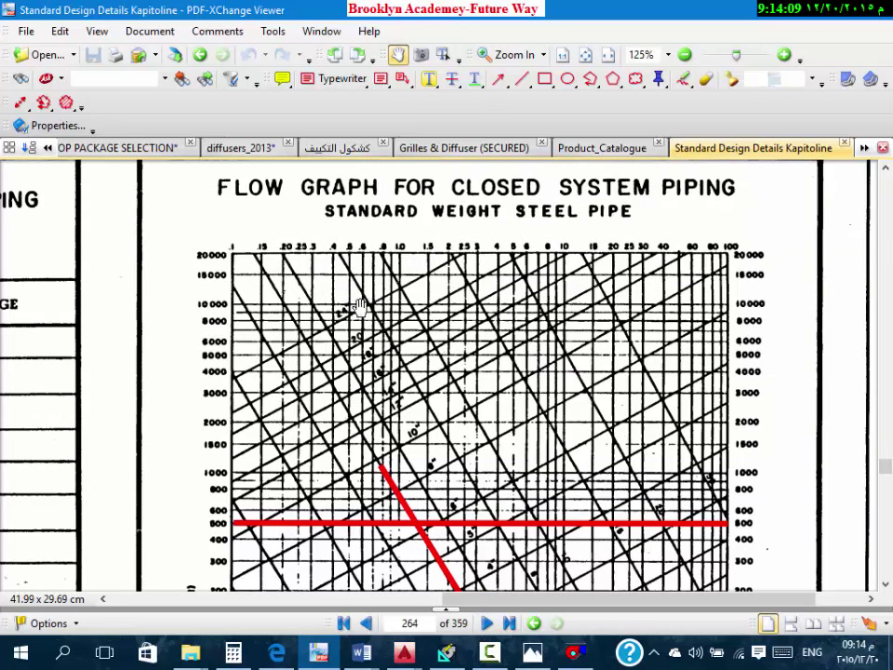
scroll(372, 343, "up", 2, "ctrl")
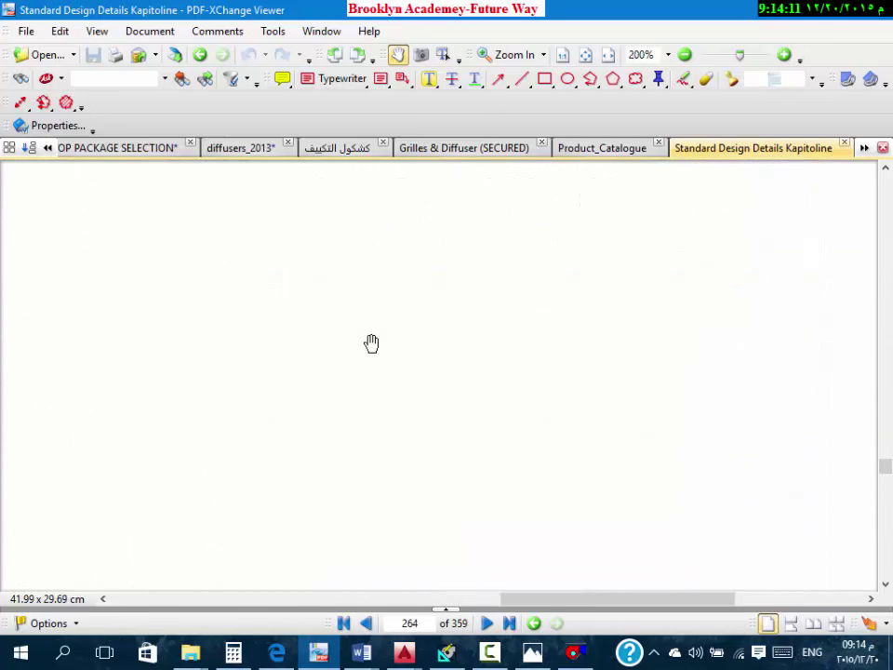
scroll(371, 343, "up", 2, "ctrl")
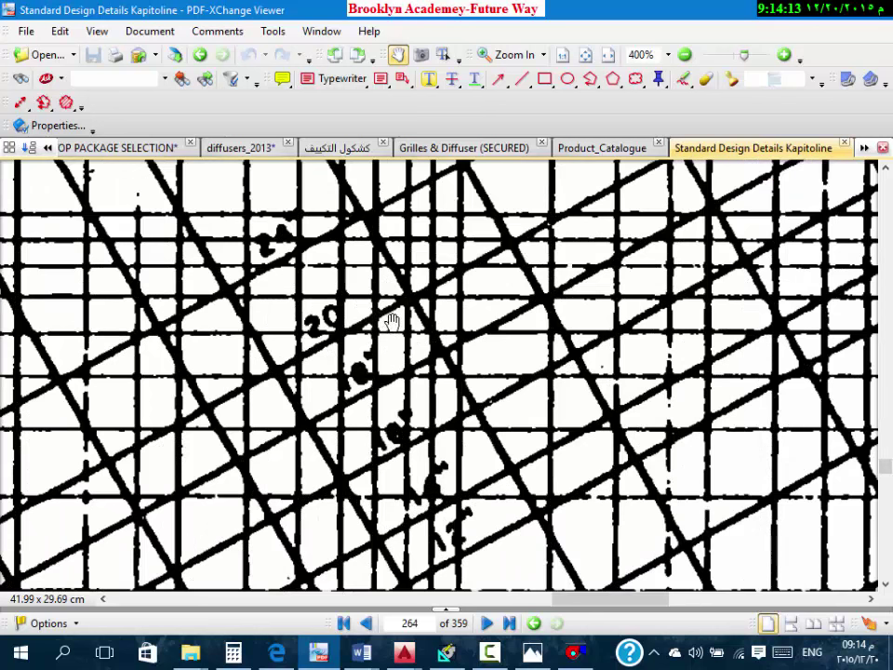
scroll(391, 322, "down", 5)
scroll(485, 303, "down", 4, "ctrl")
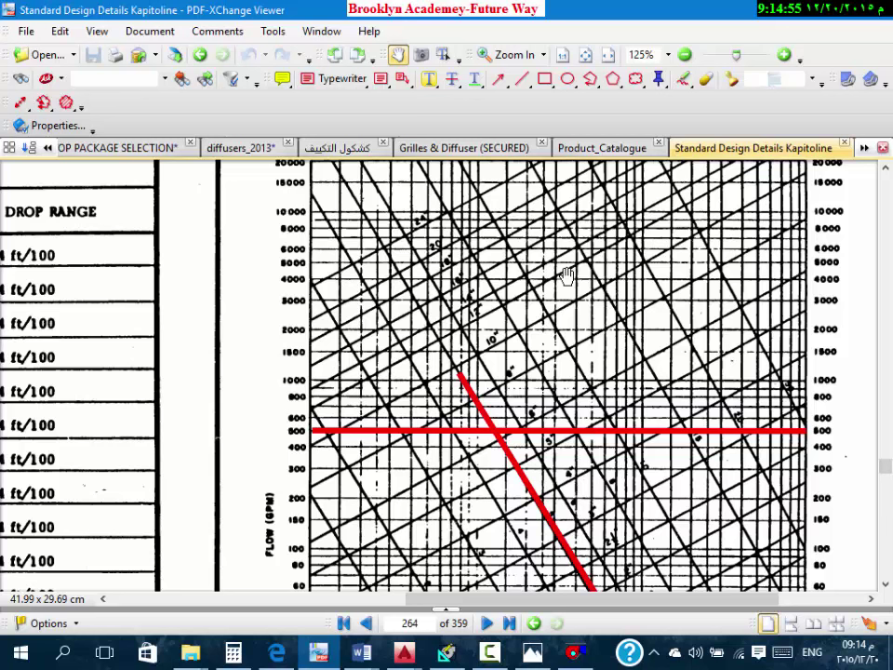
Step: Move the horizontal red line on the flow graph to 100 GPM
left_click_drag(648, 255, 634, 278)
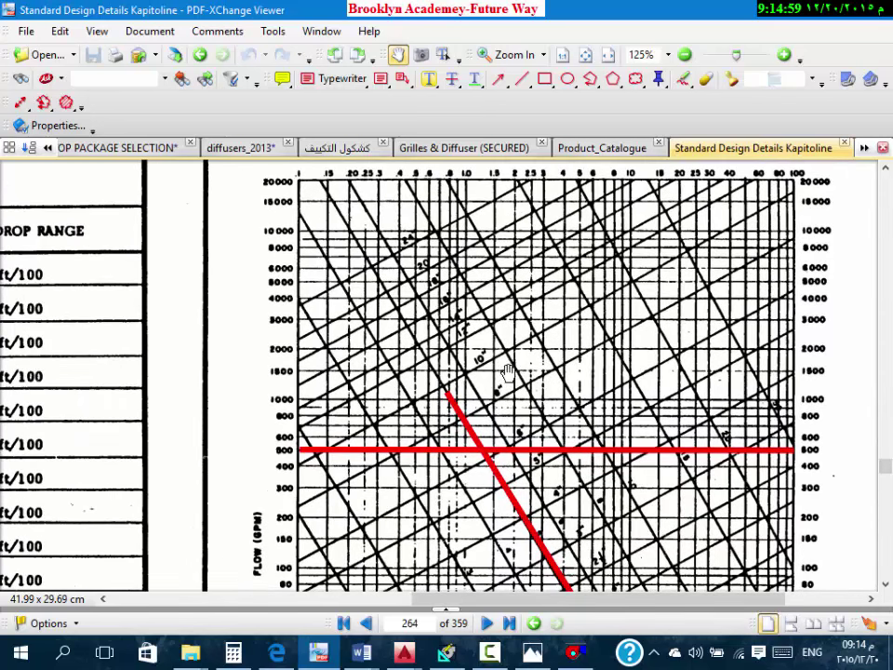
scroll(409, 238, "down", 1)
scroll(312, 232, "down", 1)
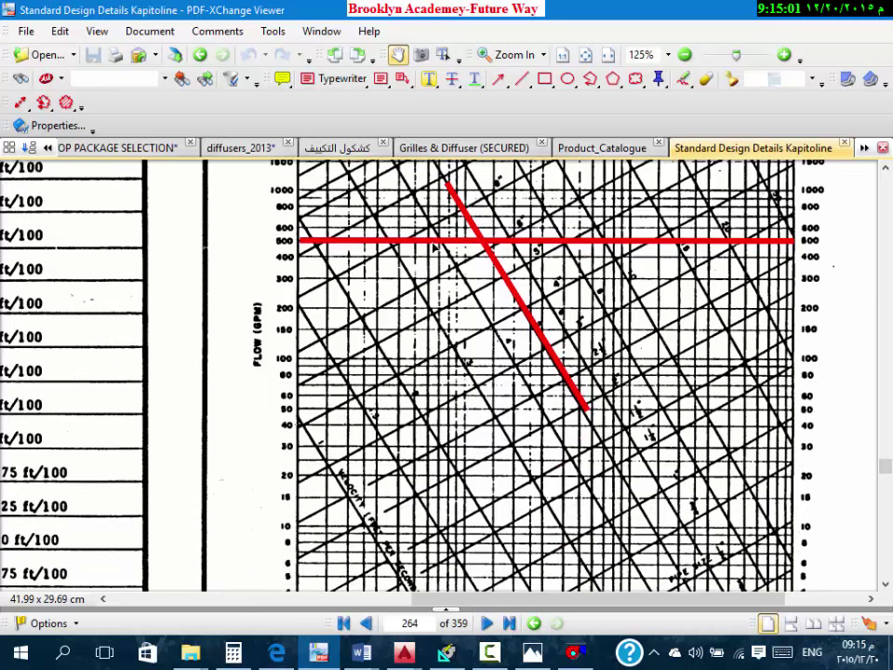
left_click(435, 245)
left_click_drag(434, 244, 424, 358)
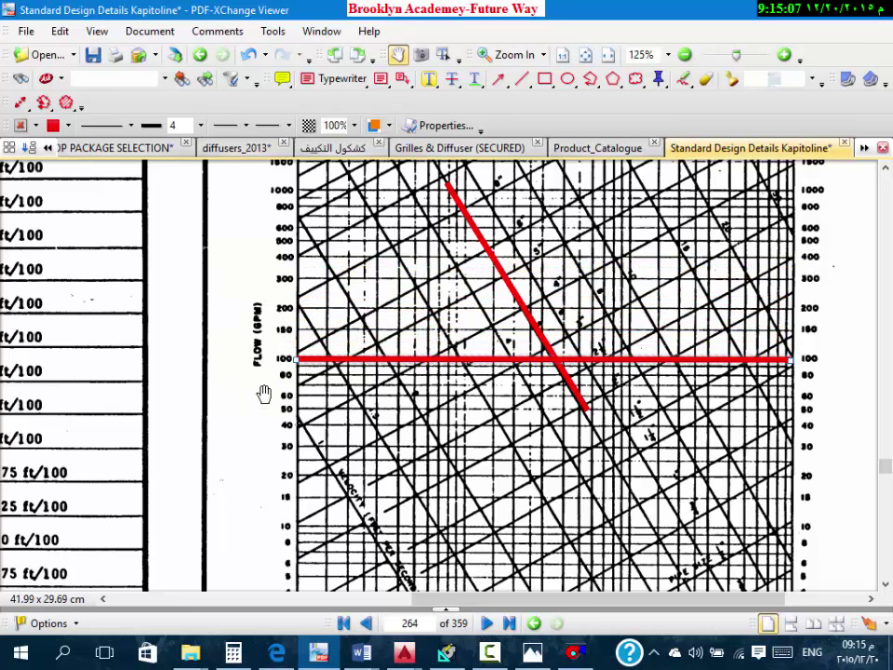
Step: Draw a vertical red line on the flow graph from a friction loss of 4 ft per 100 ft up to about 1000 GPM
scroll(508, 283, "down", 2)
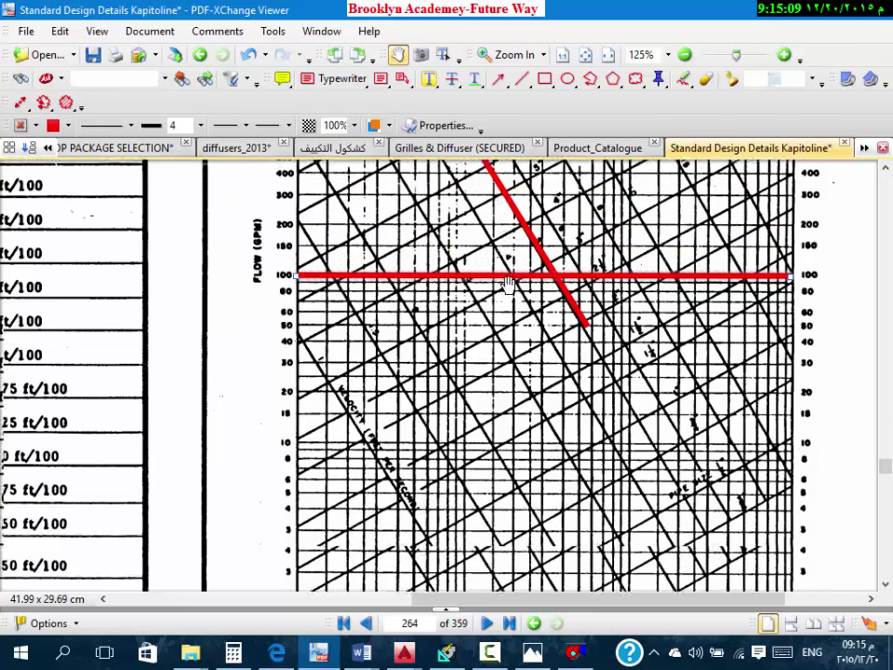
scroll(508, 284, "down", 3)
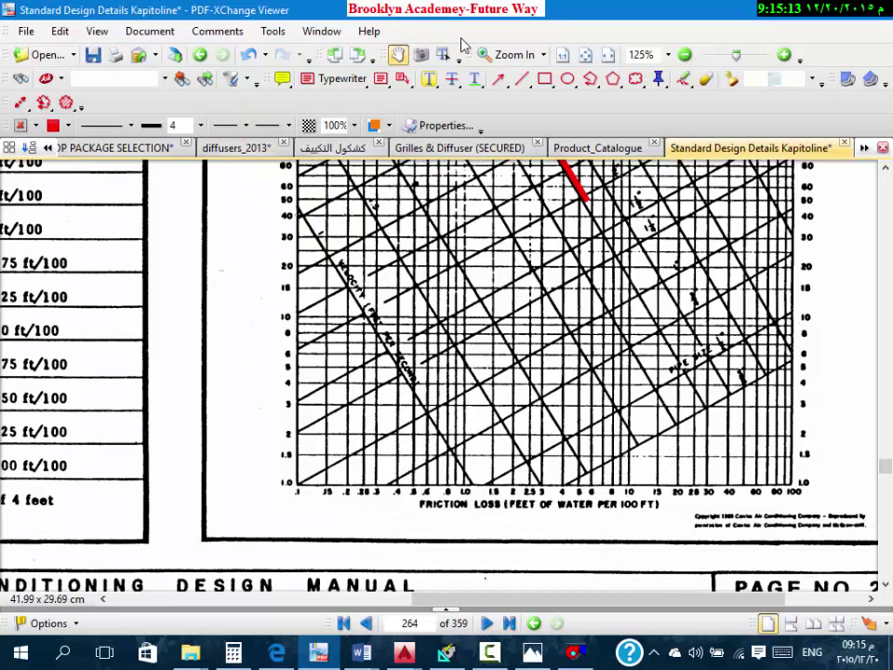
left_click(522, 78)
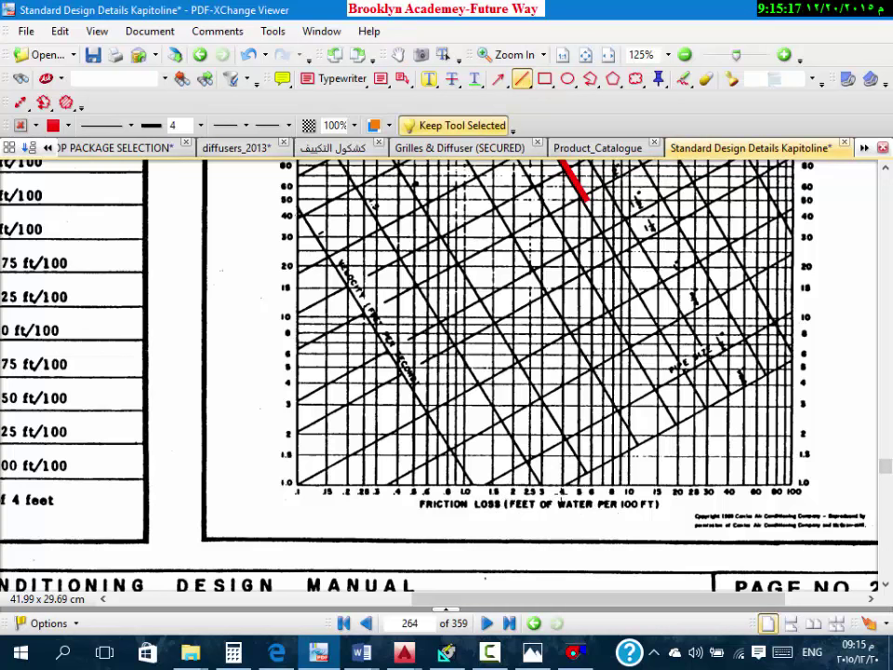
mouse_move(563, 492)
left_mouse_down()
mouse_move(594, 317)
mouse_move(602, 386)
mouse_move(578, 419)
mouse_move(598, 359)
mouse_move(598, 295)
mouse_move(591, 235)
mouse_move(565, 216)
left_mouse_up()
scroll(586, 372, "down", 5)
scroll(586, 400, "up", 5)
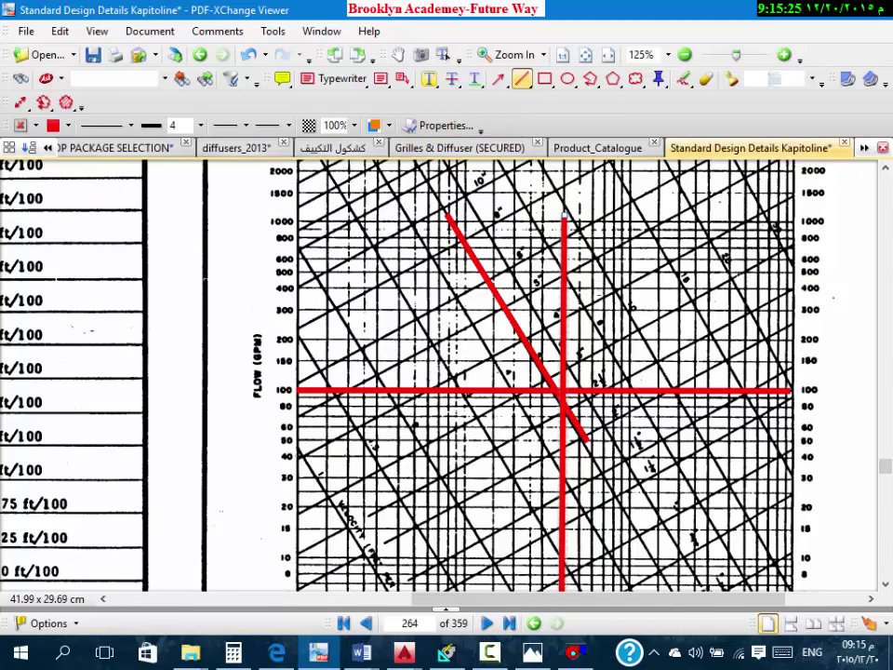
Step: Move the diagonal red line away from the 100 GPM intersection to the flow graph's upper-right edge
key("h")
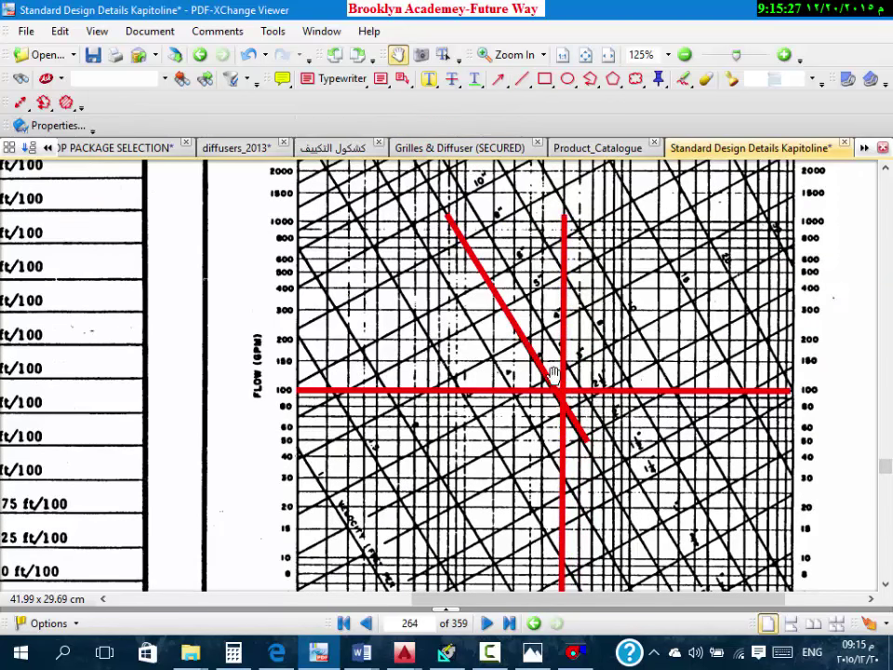
left_click(556, 389)
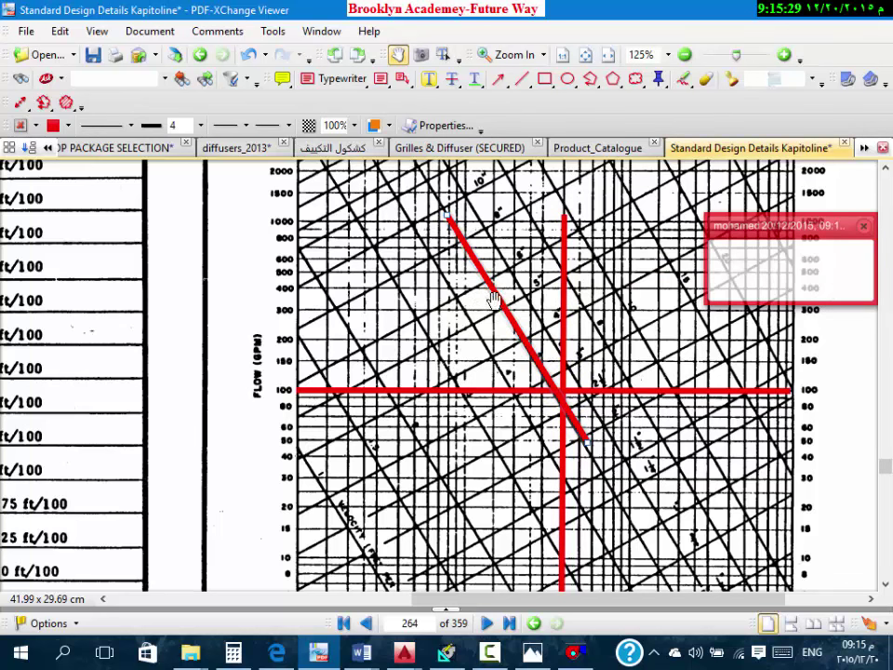
left_click_drag(730, 204, 743, 209)
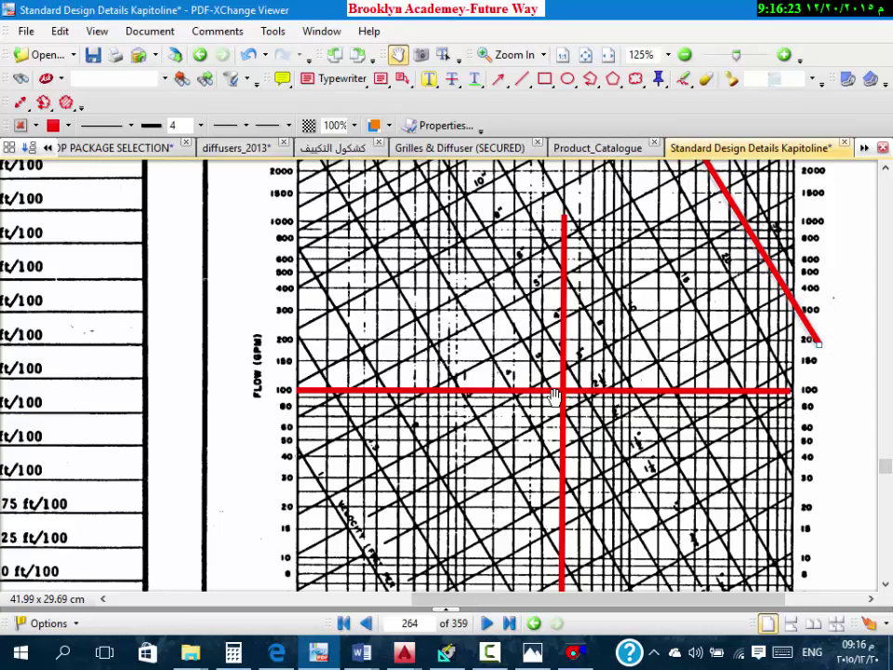
Step: Examine the flow ranges and pressure drop ranges in the allowable flow rates table for closed system piping
left_click_drag(266, 295, 712, 328)
left_click_drag(523, 476, 529, 398)
scroll(479, 473, "down", 4)
scroll(489, 436, "up", 3)
scroll(492, 436, "up", 5)
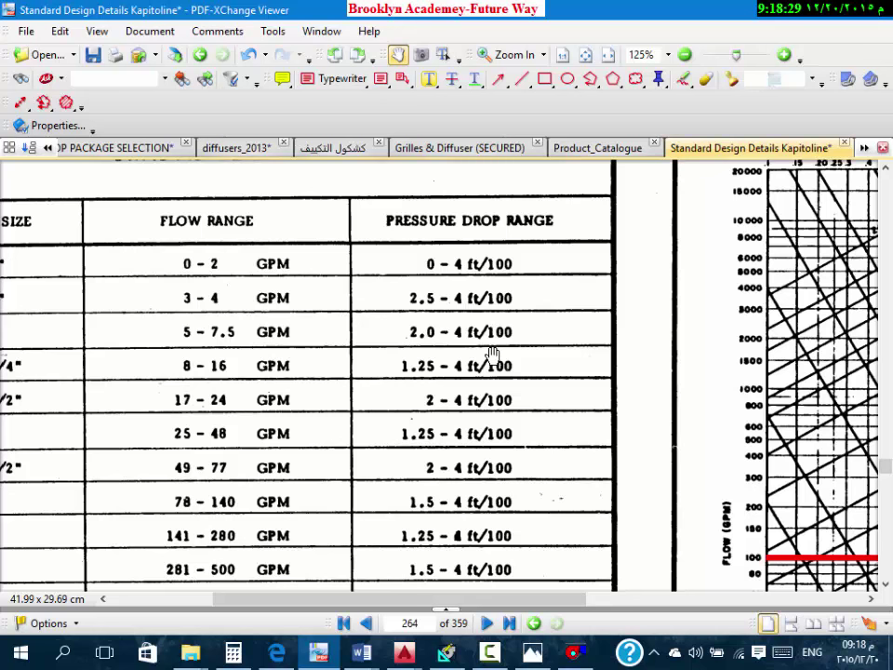
Step: Minimise the PDF viewer and the Kapitoline folder window to bring up the air system sizing report
scroll(425, 374, "down", 3, "ctrl")
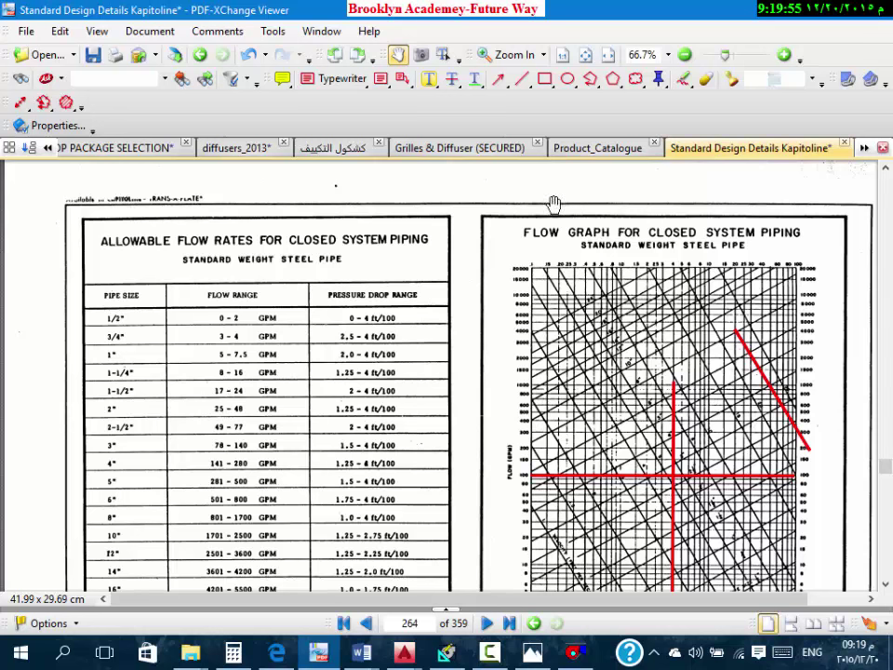
left_click(791, 11)
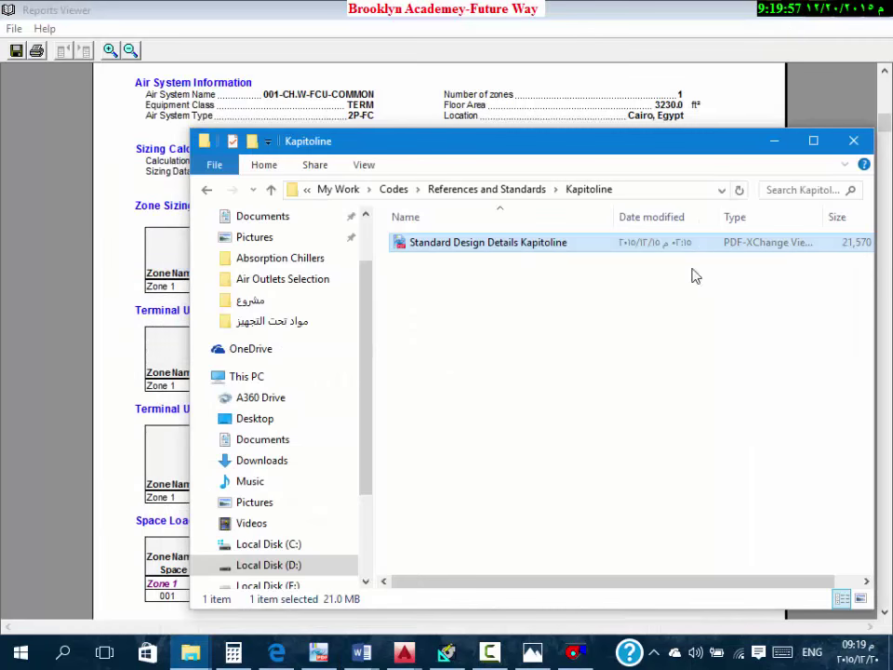
left_click_drag(679, 146, 614, 79)
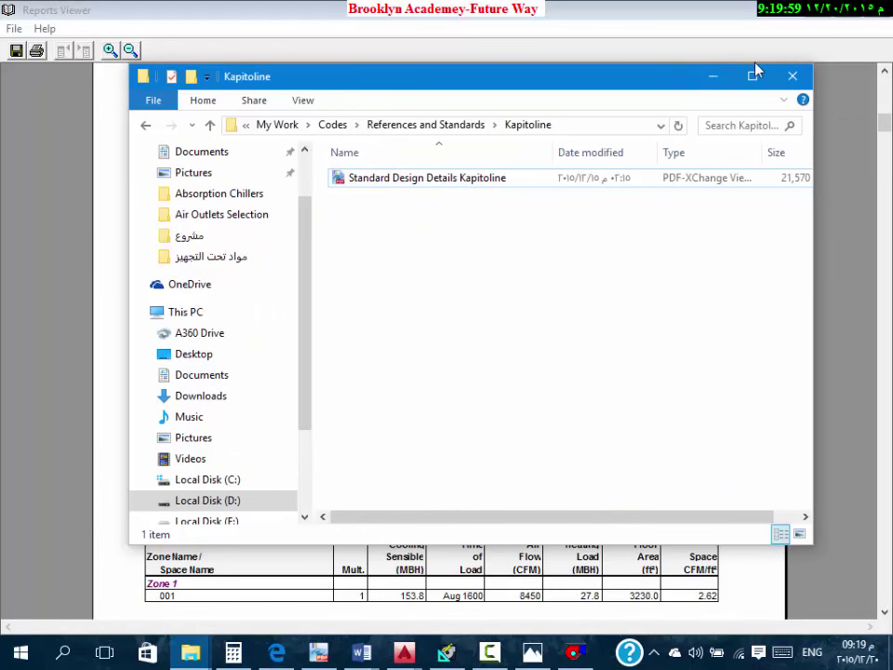
left_click(714, 76)
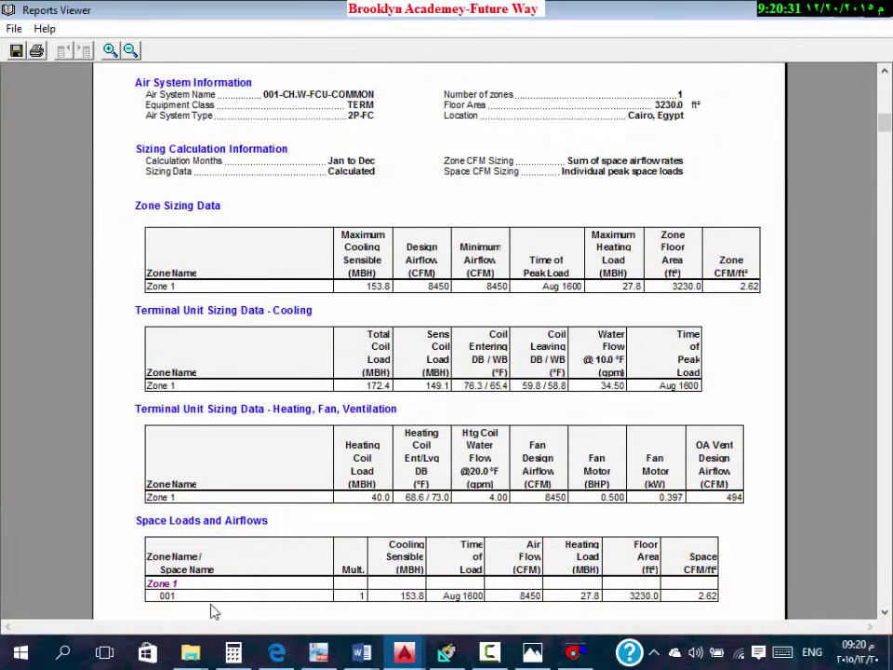
mouse_move(198, 654)
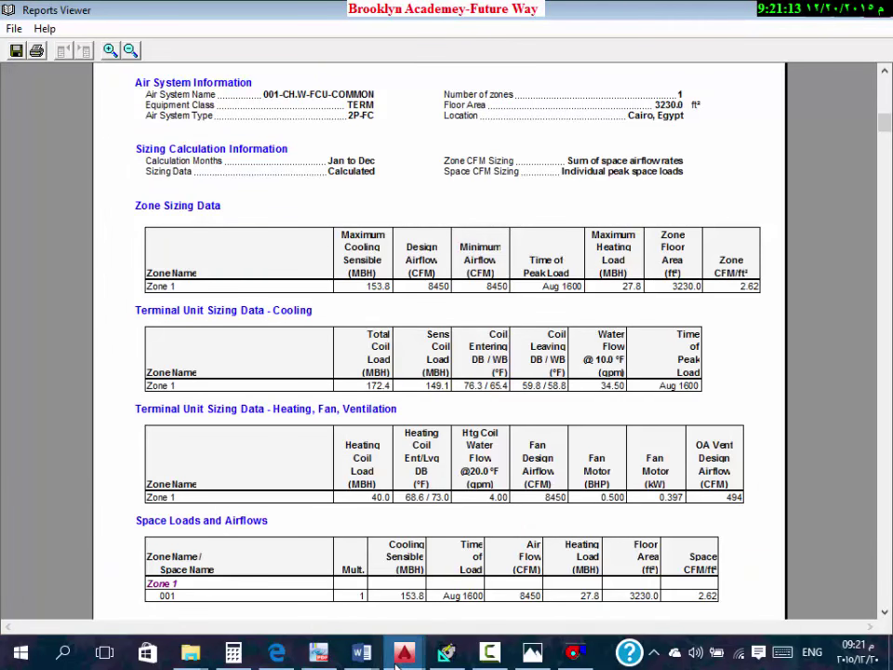
mouse_move(400, 656)
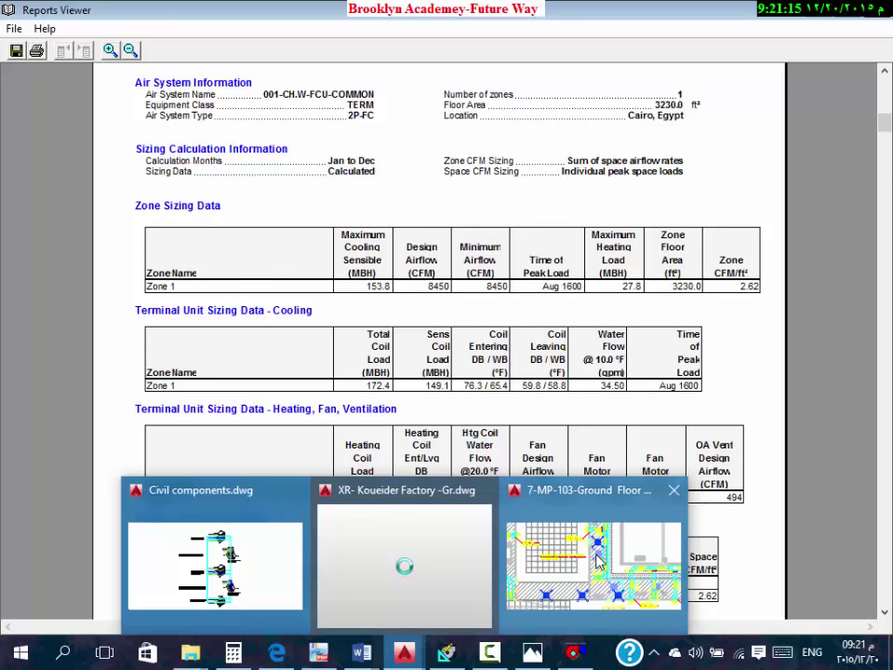
left_click(490, 653)
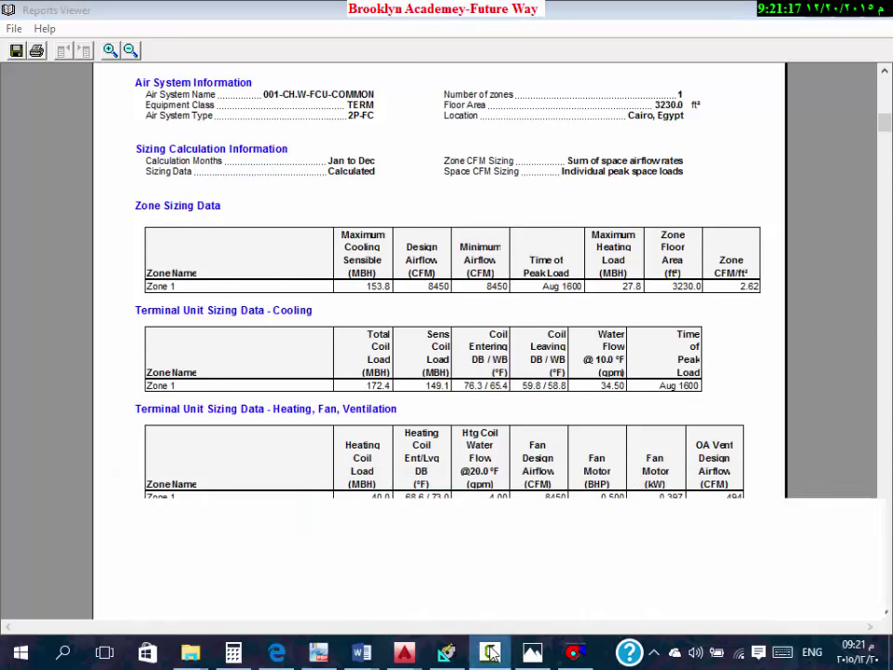
left_click(810, 562)
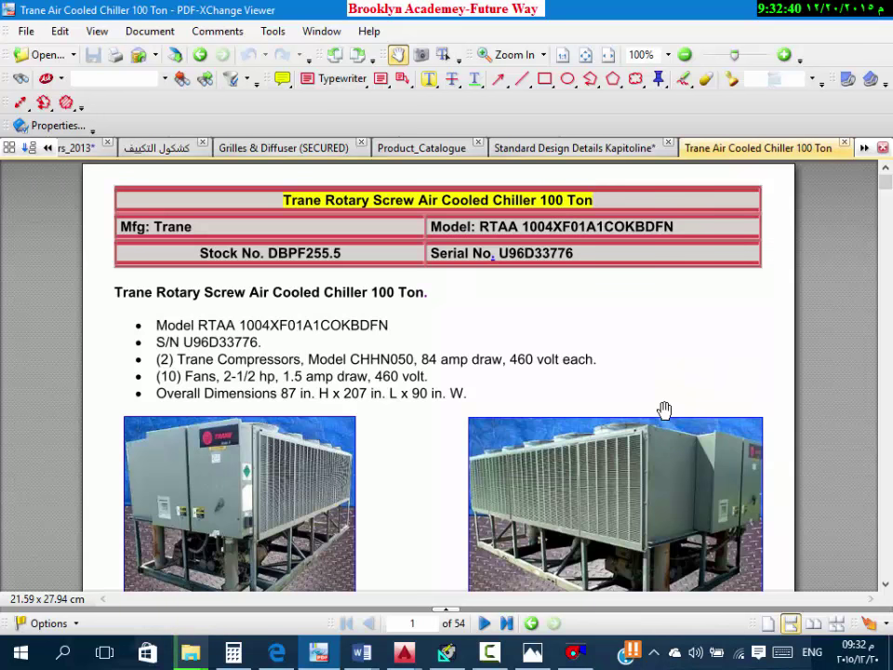
Step: Examine the unit photos and the Model RTAA cover page in the Trane Air Cooled Chiller 100 Ton catalogue
scroll(664, 410, "down", 2)
scroll(518, 351, "down", 15)
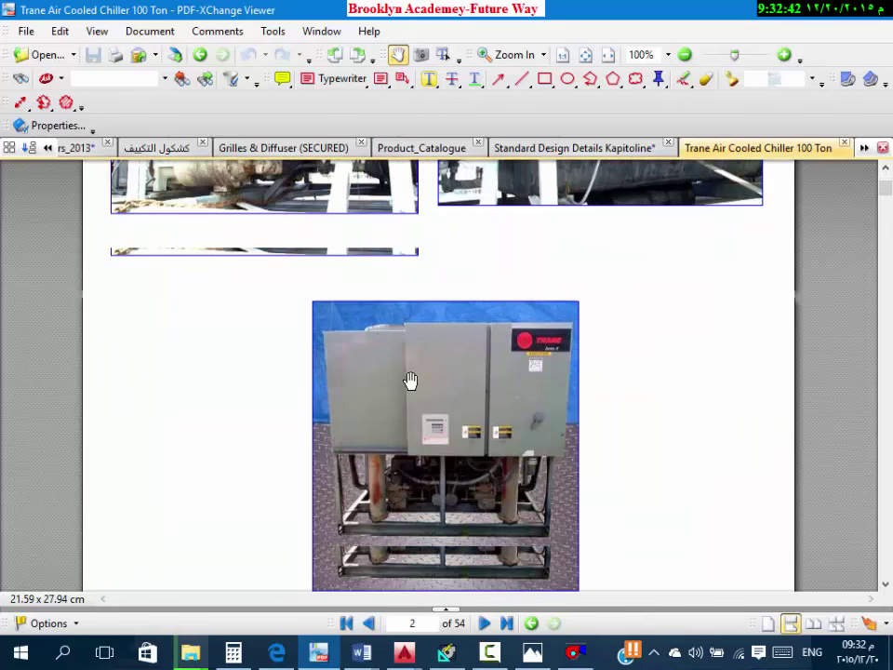
scroll(415, 382, "down", 2)
scroll(422, 382, "up", 10)
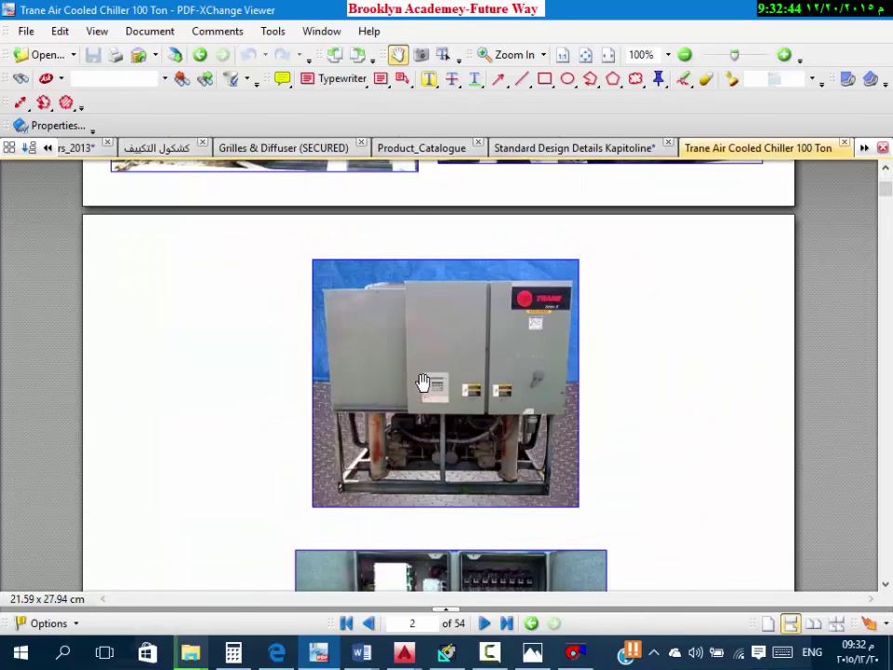
scroll(697, 414, "up", 8)
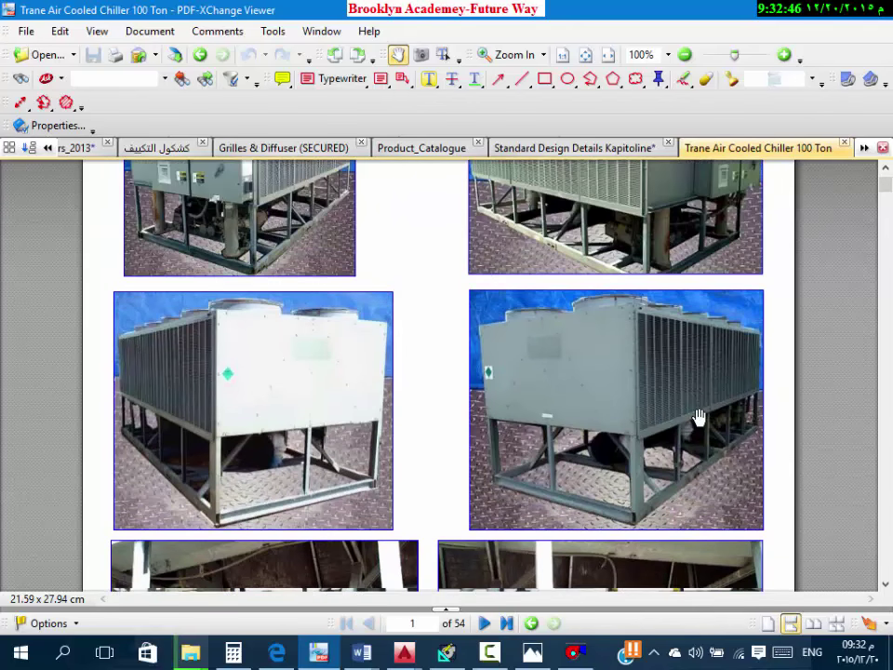
scroll(657, 413, "down", 5)
scroll(627, 412, "down", 20)
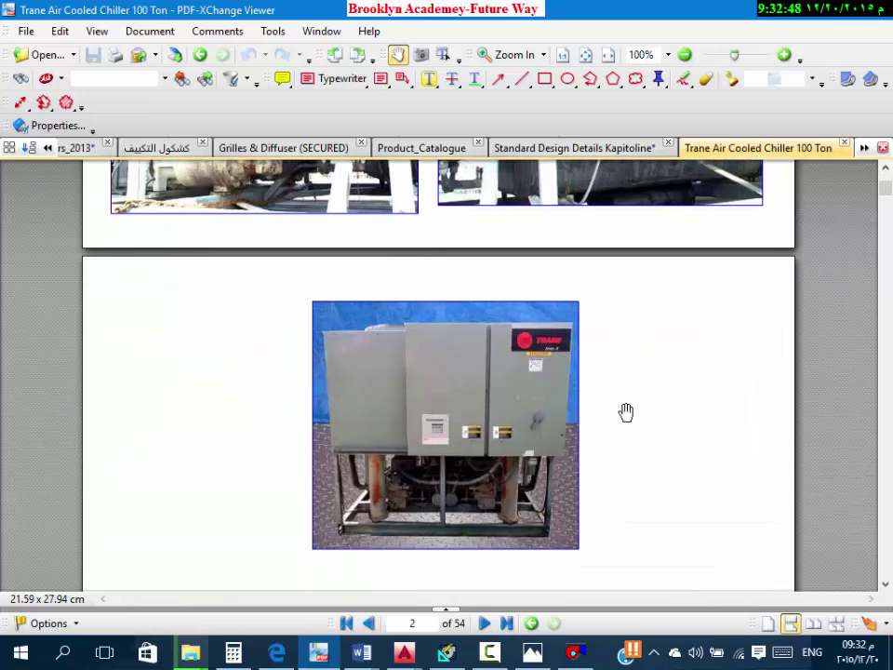
scroll(626, 411, "down", 3)
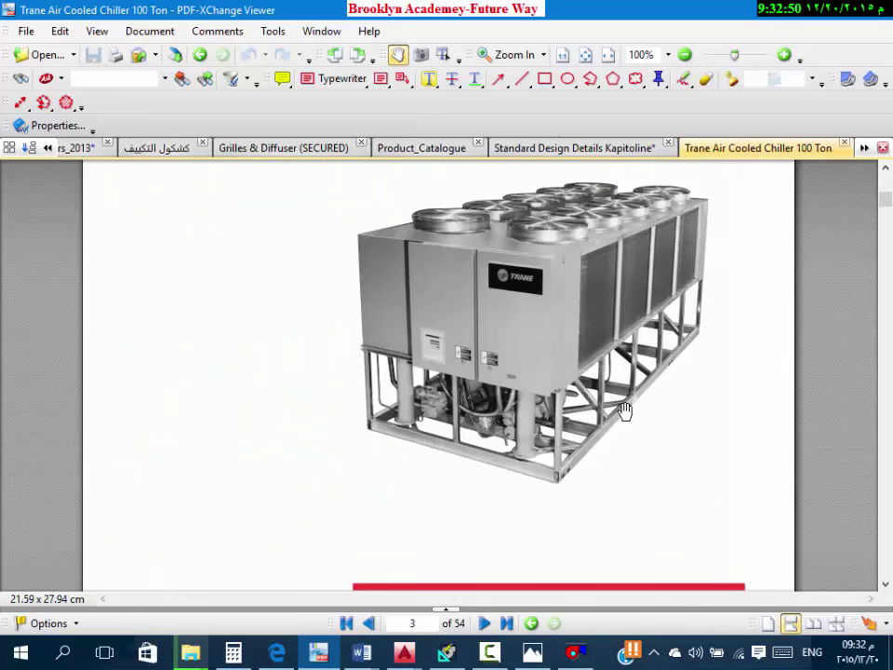
scroll(587, 406, "down", 4)
scroll(577, 391, "up", 4)
scroll(575, 387, "down", 3)
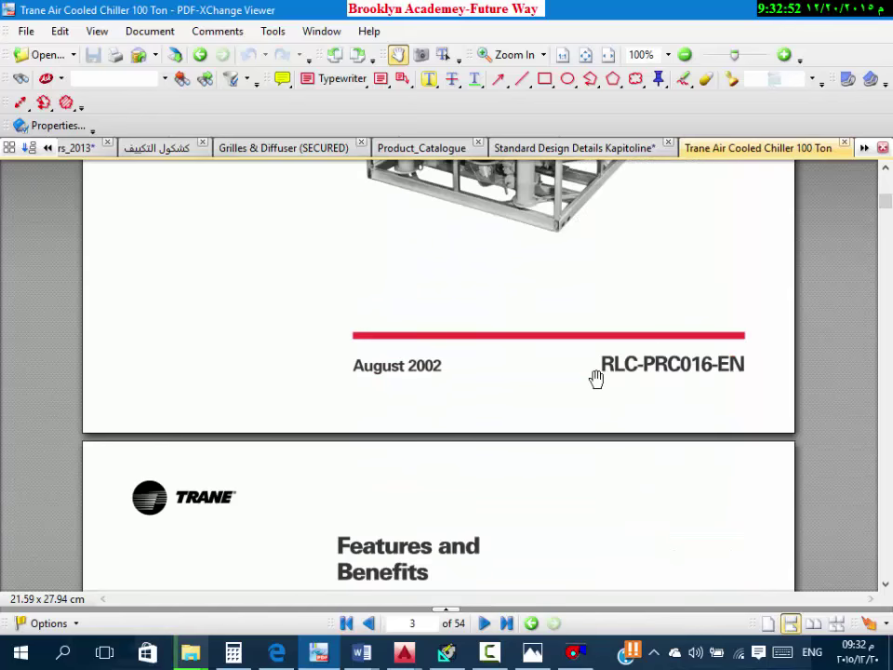
scroll(592, 375, "up", 8)
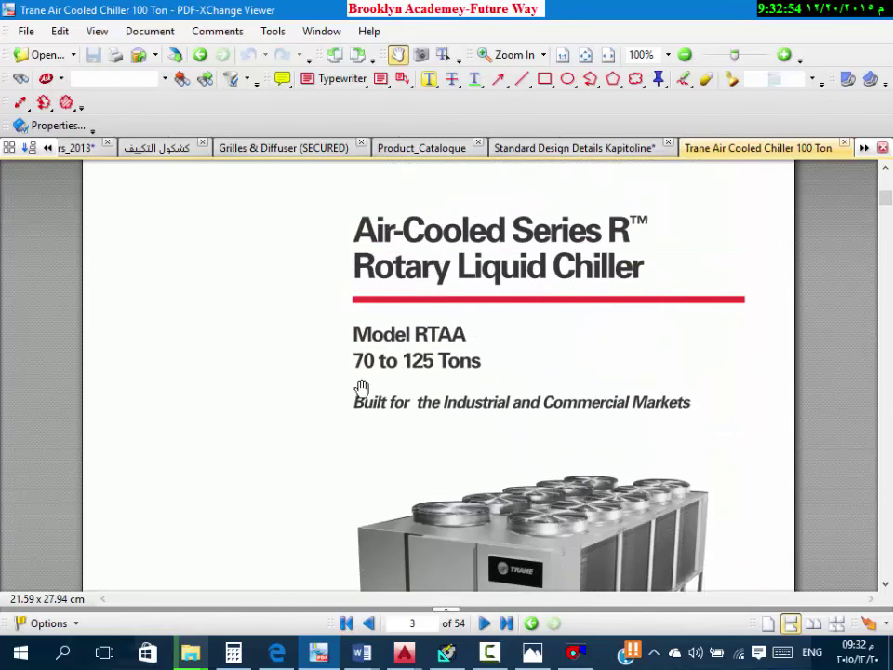
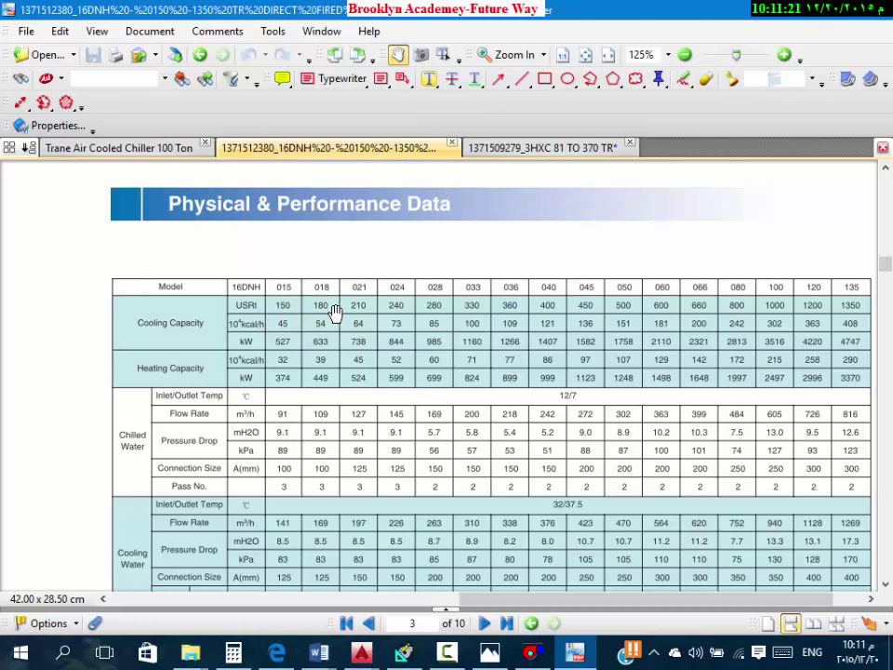
Step: Draw a tall red rectangle around the model 018 column in the 16DNH Physical & Performance Data table
left_click(545, 78)
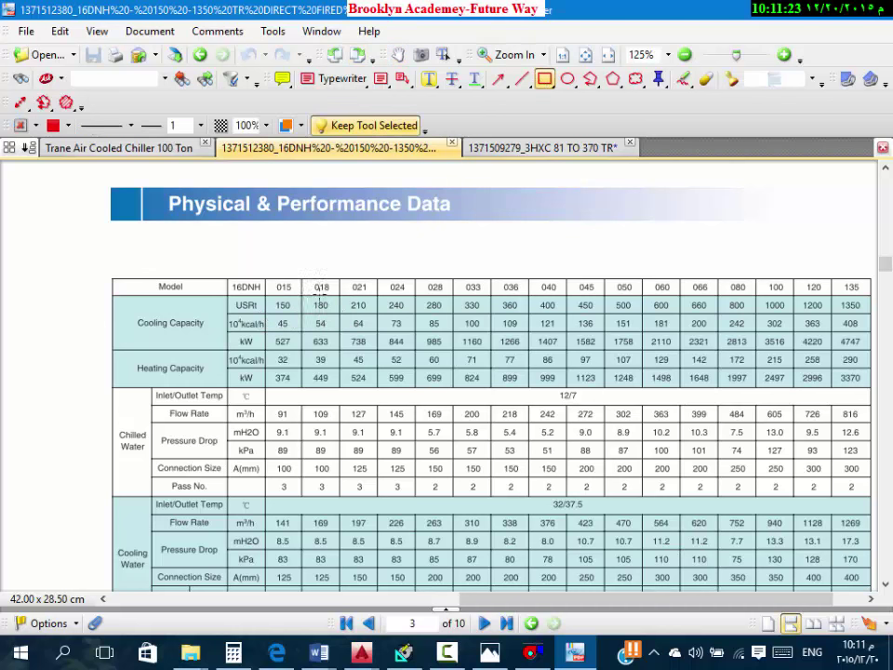
left_click_drag(335, 275, 303, 349)
scroll(320, 343, "up", 4)
scroll(320, 342, "up", 5)
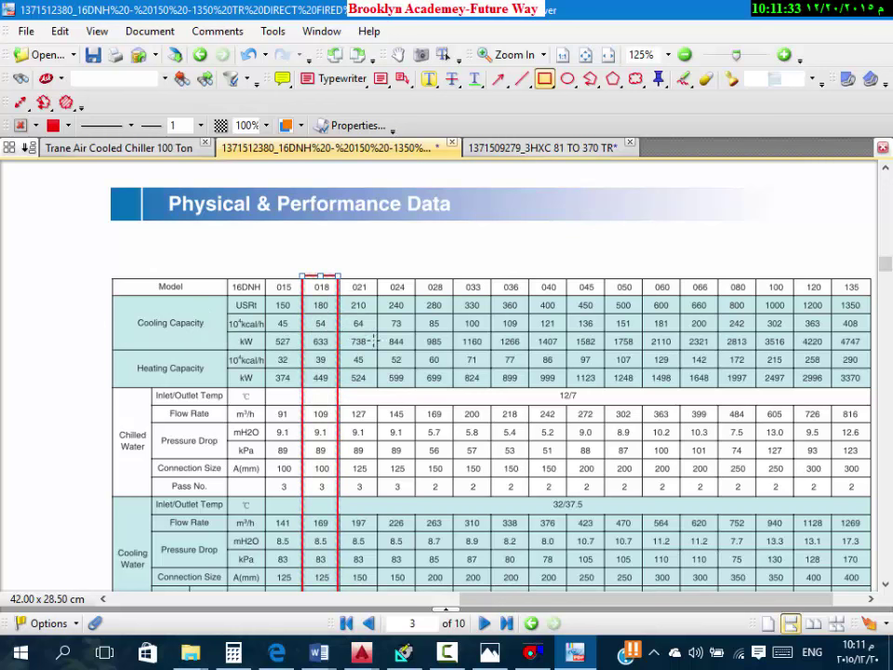
Step: Draw red rectangles around the Chilled Water label, its 109 m³/h flow rate for model 018 and its 12/7 °C inlet/outlet temperature
scroll(201, 326, "down", 1)
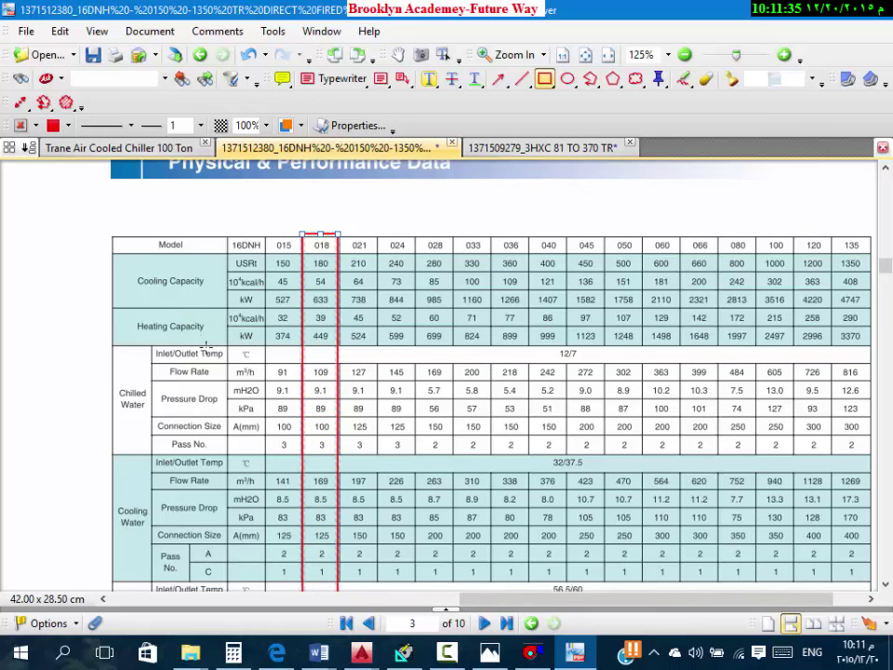
scroll(351, 330, "down", 1)
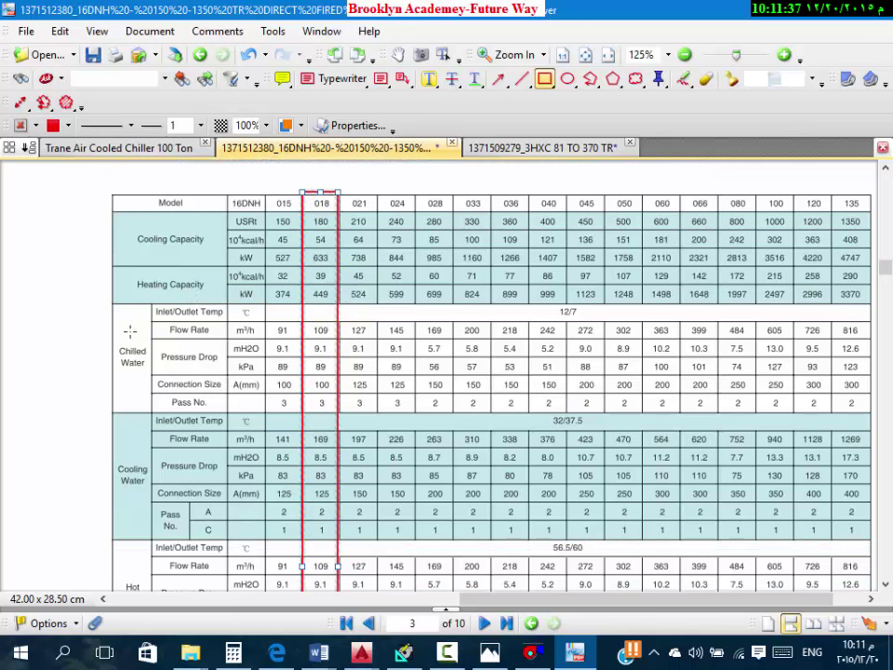
left_click_drag(108, 374, 154, 334)
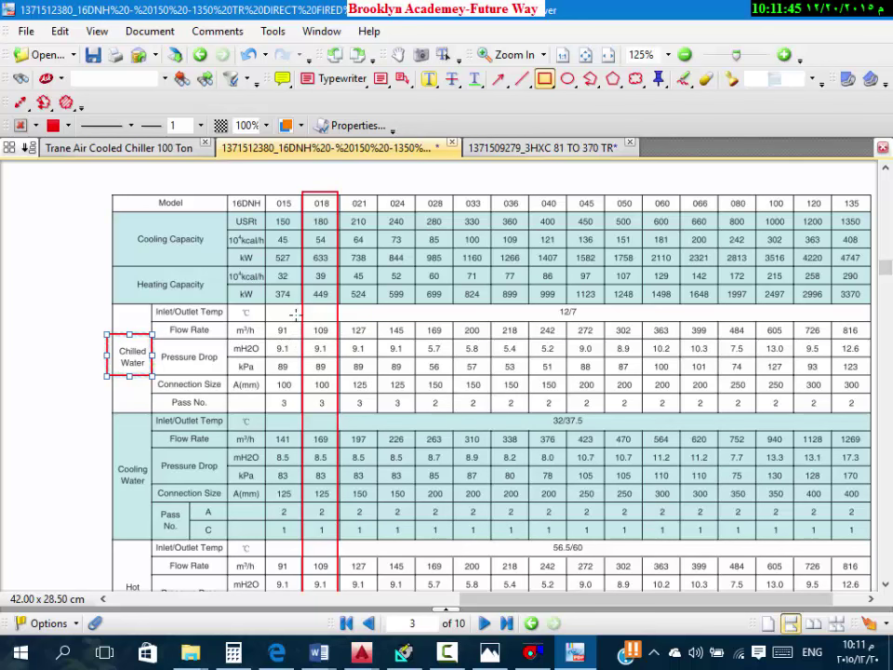
left_click_drag(295, 316, 347, 340)
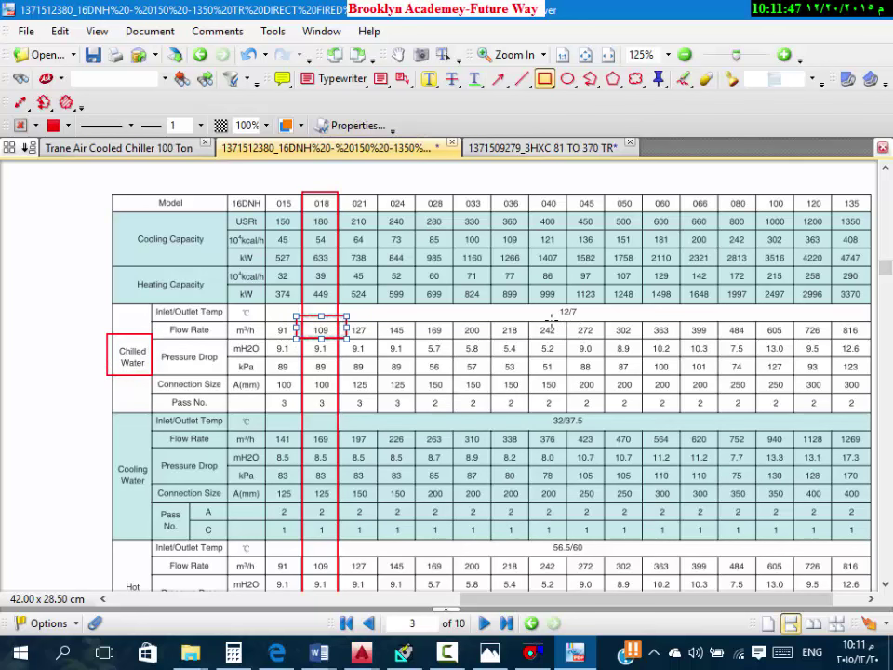
left_click_drag(551, 319, 585, 303)
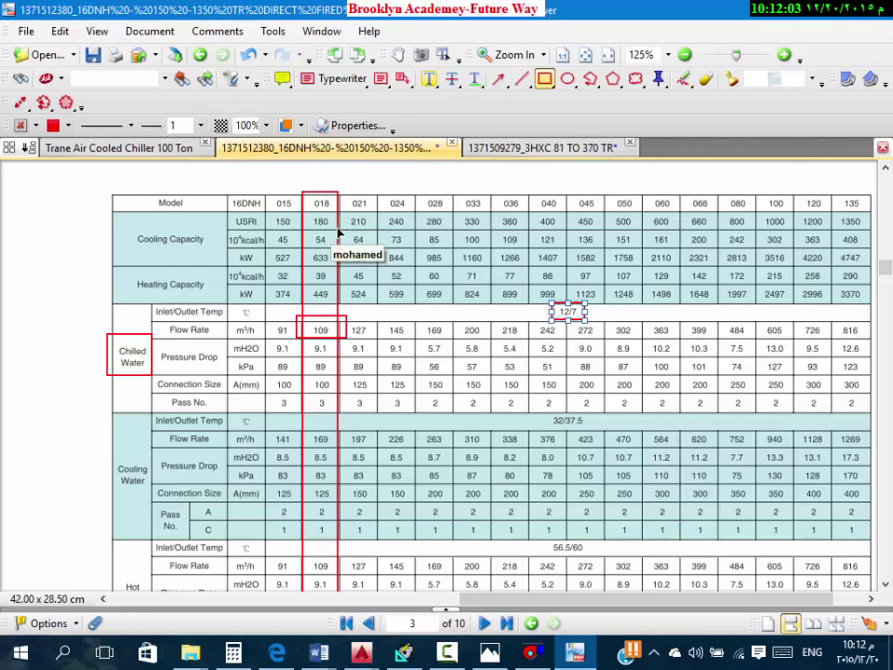
Step: Nudge the tall red rectangle slightly to realign it with the model 018 column
left_click(307, 352)
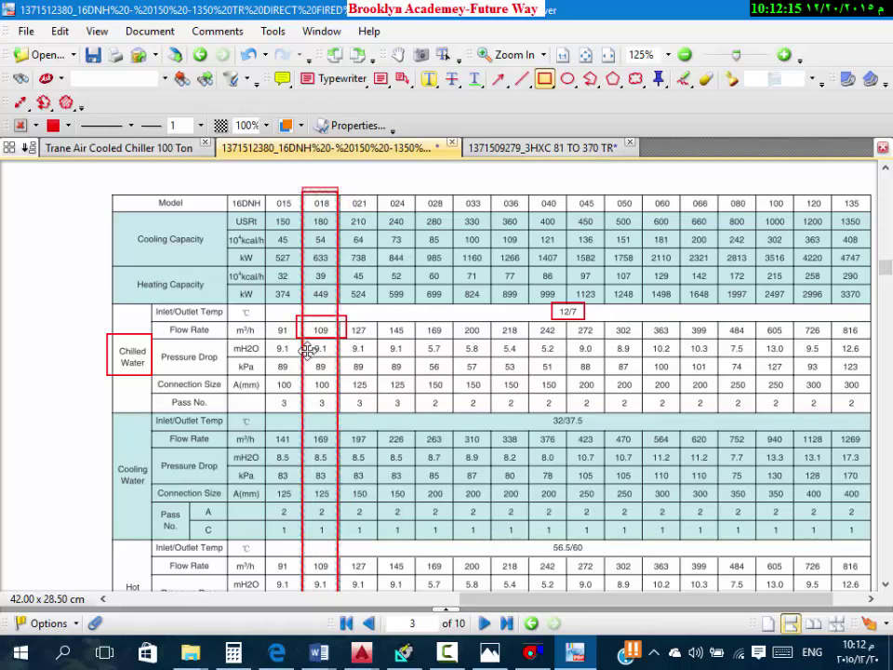
left_click_drag(306, 351, 301, 352)
key("Right")
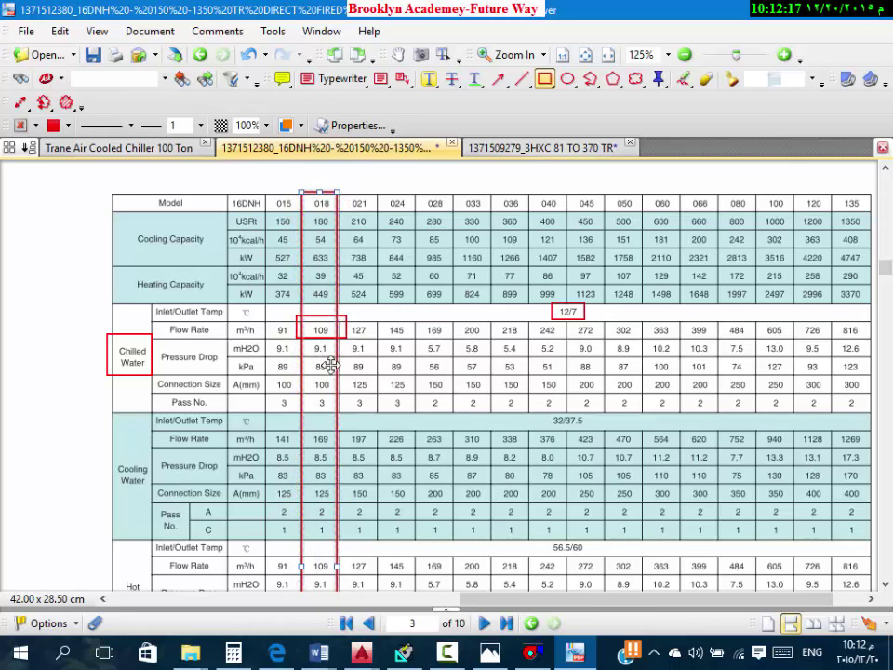
Step: Draw red rectangles around the Cooling Water label and its 169 m³/h flow rate for model 018
scroll(266, 375, "down", 1)
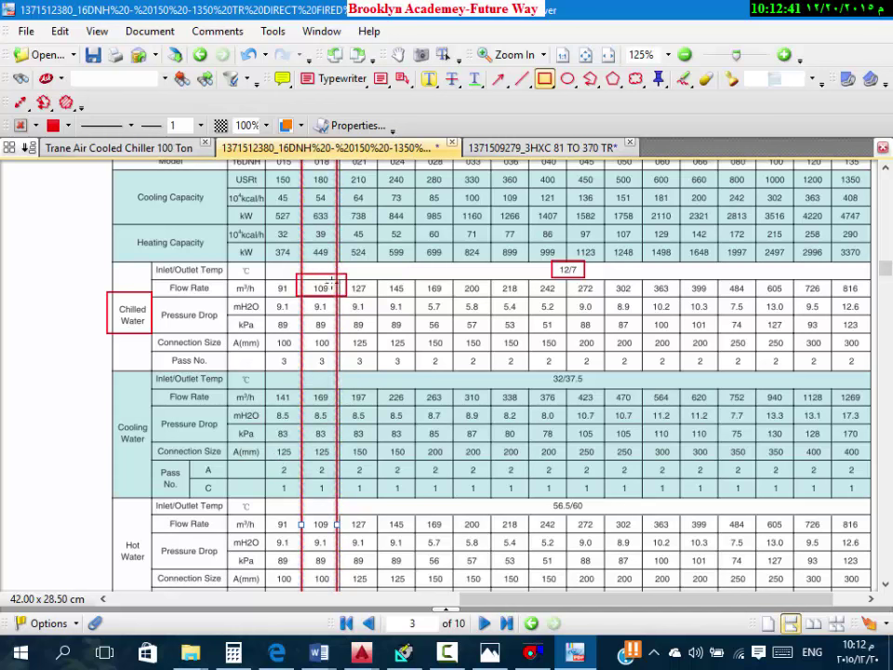
scroll(331, 289, "down", 3)
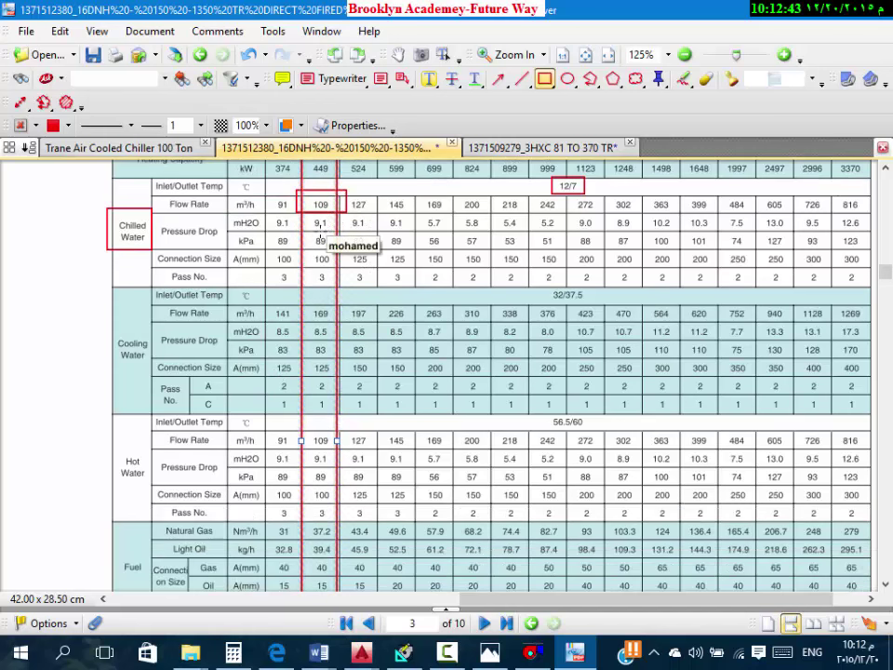
scroll(333, 292, "down", 3)
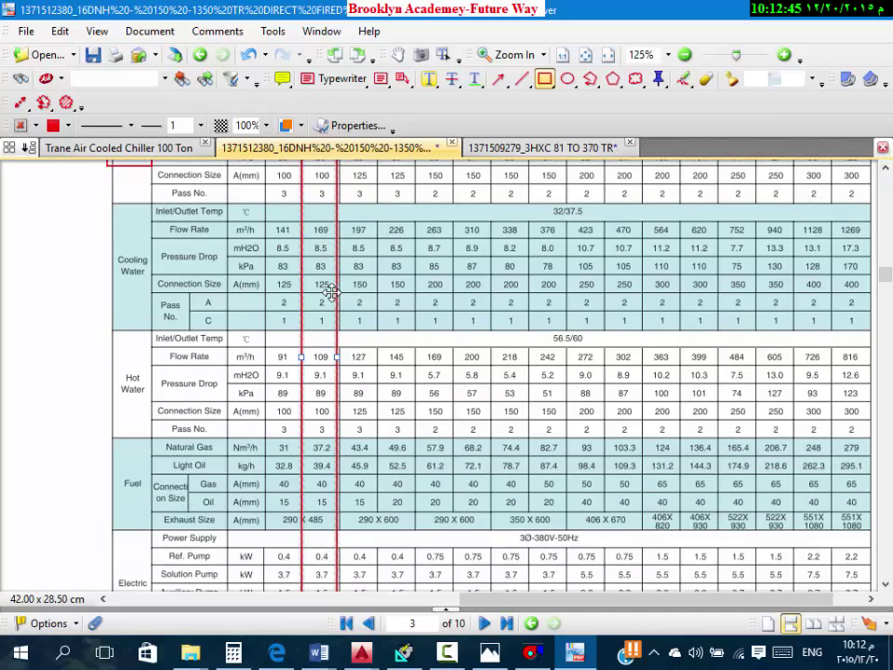
mouse_move(110, 251)
left_mouse_down()
mouse_move(123, 270)
mouse_move(152, 280)
left_mouse_up()
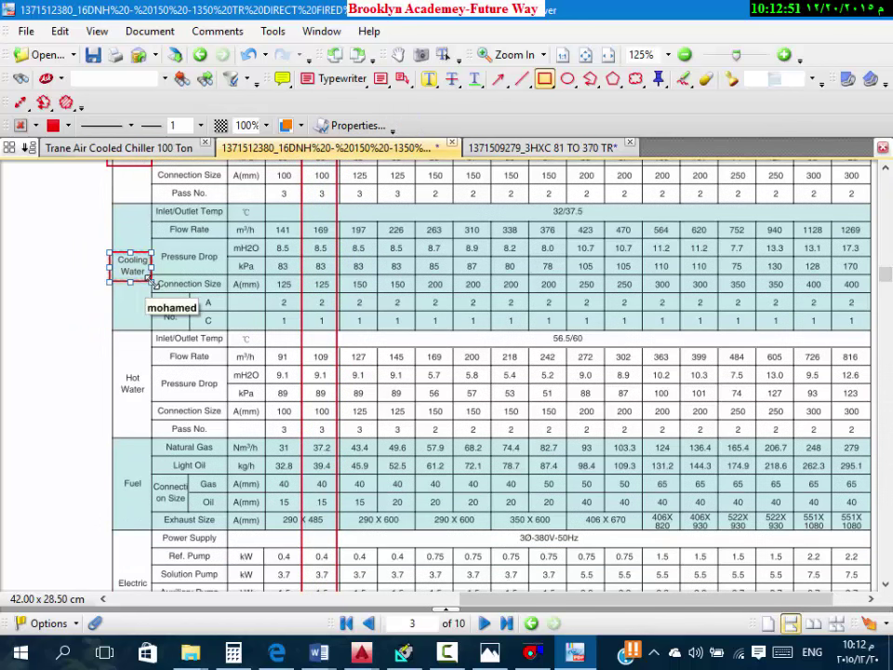
scroll(182, 179, "up", 1)
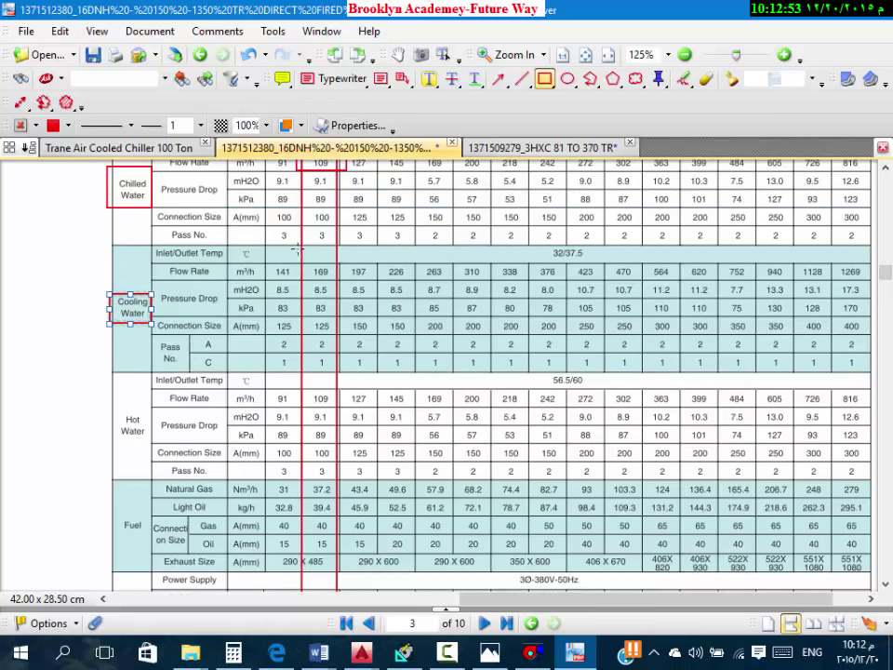
scroll(333, 277, "up", 1)
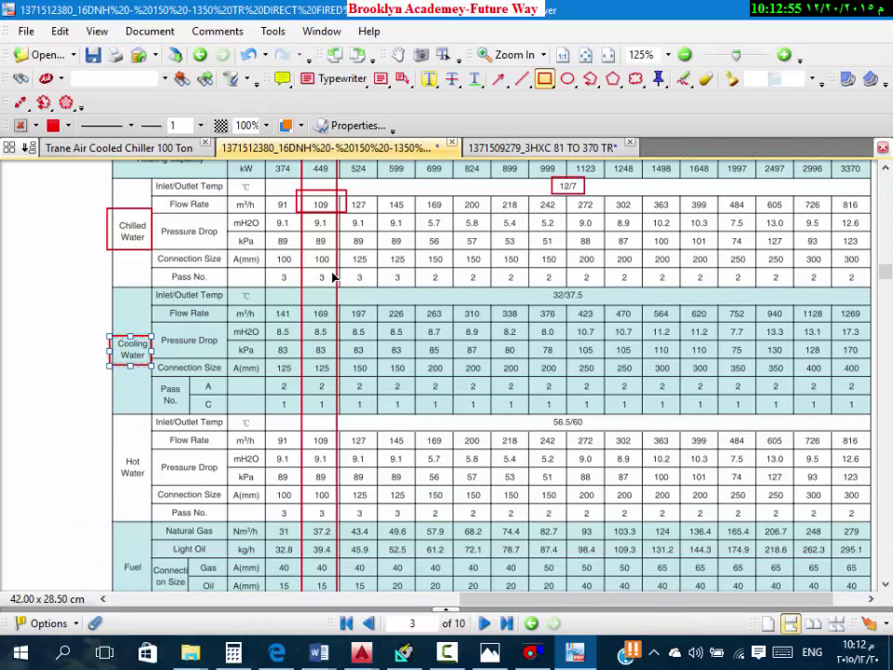
left_click_drag(292, 306, 346, 323)
left_click(346, 323)
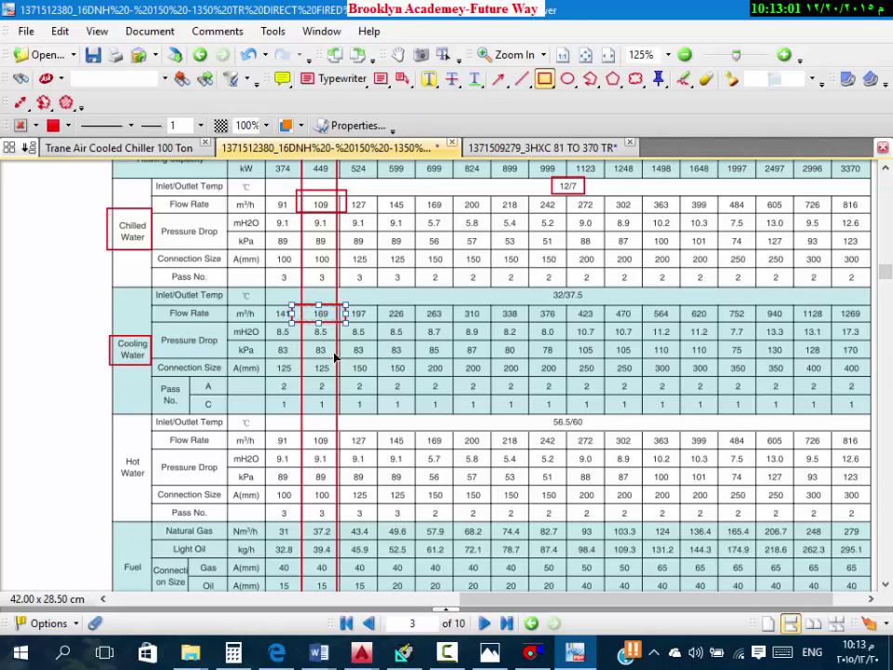
Step: Draw a red rectangle around the Hot Water label in the performance data table
scroll(335, 356, "down", 4)
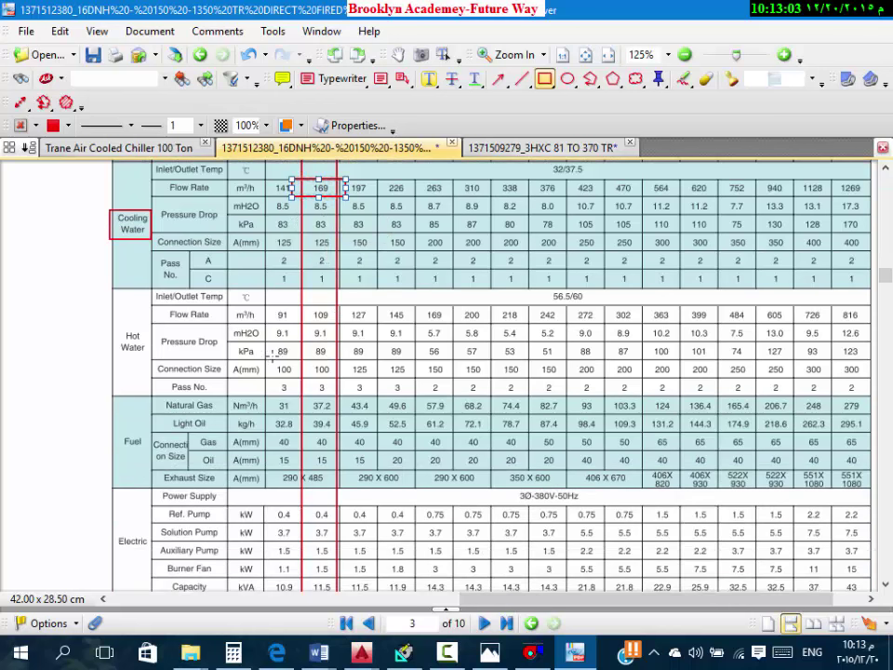
left_click_drag(111, 327, 147, 359)
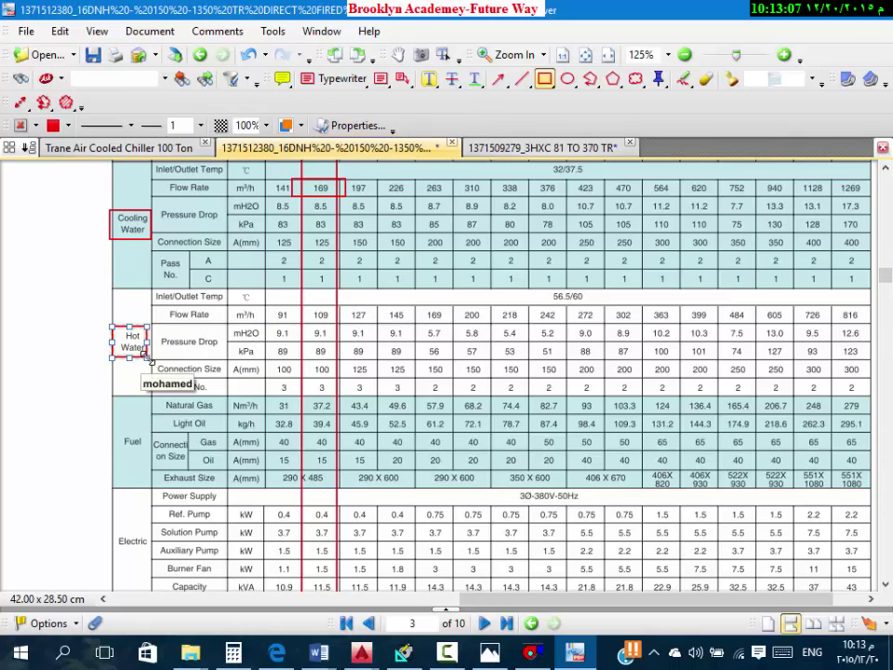
scroll(147, 360, "down", 3)
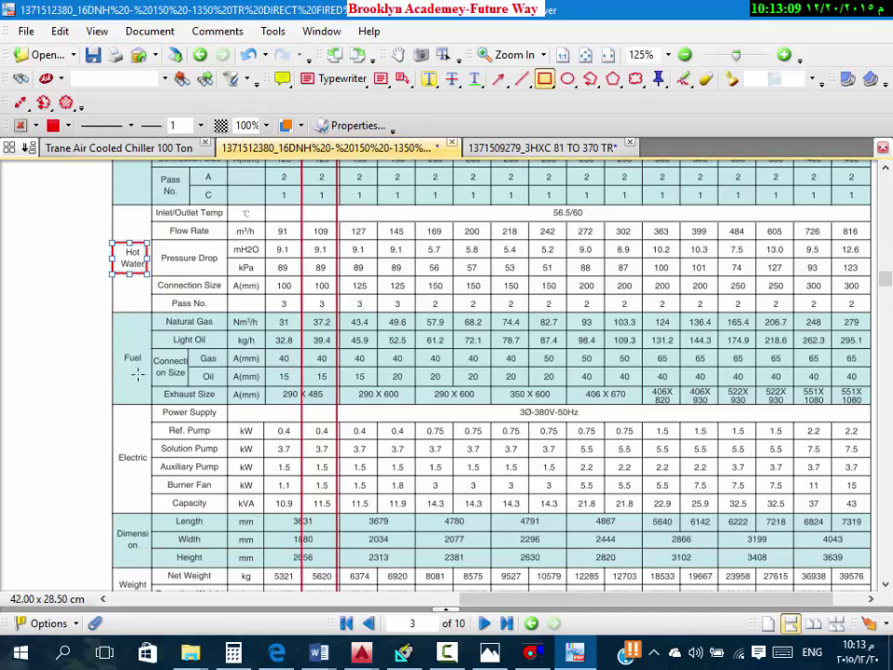
Step: Draw red rectangles around the Fuel and Electric labels in the performance data table
left_click(109, 348)
left_click_drag(109, 348, 145, 371)
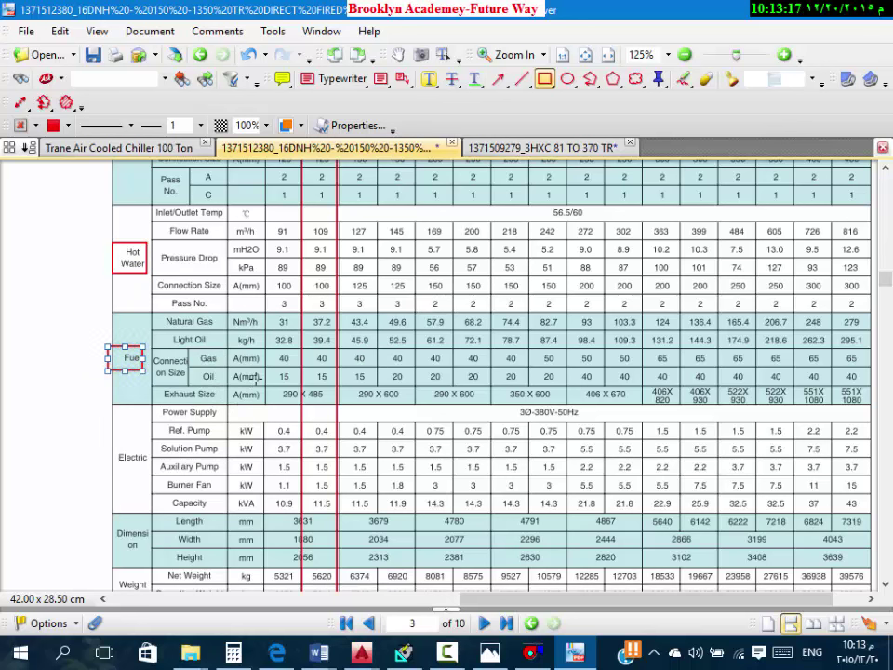
scroll(135, 377, "down", 2)
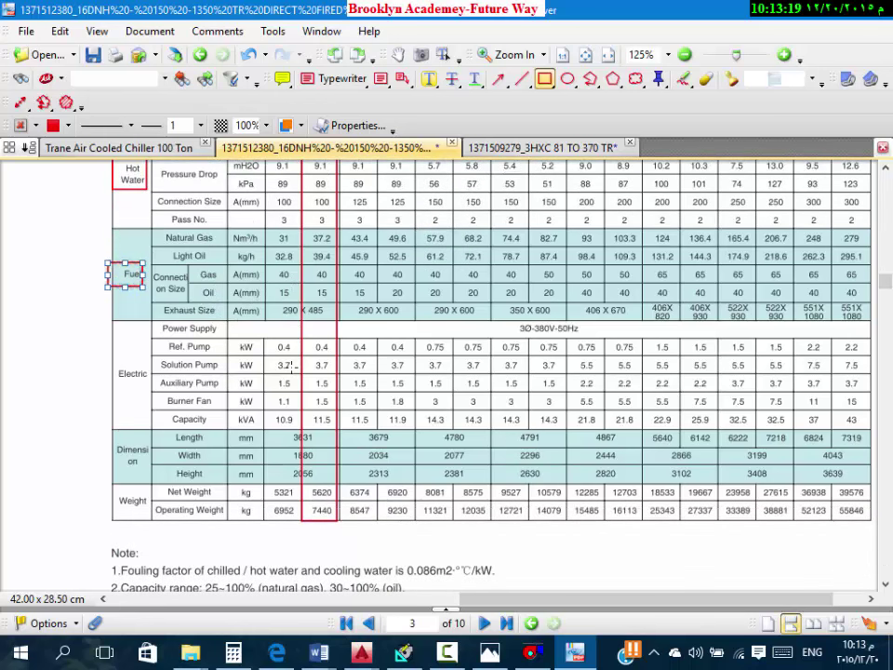
left_click_drag(95, 365, 149, 391)
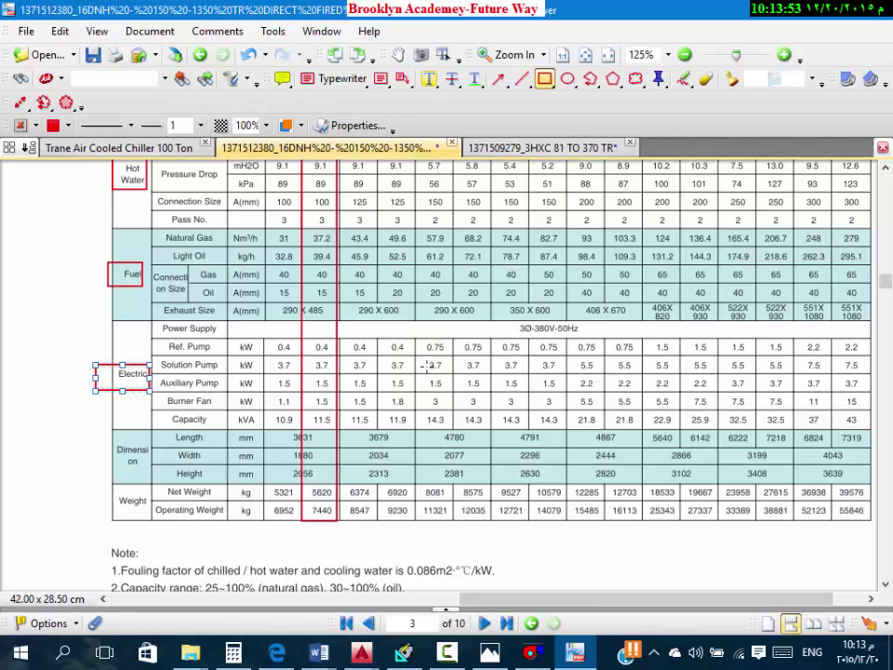
Step: Draw red rectangles around the 56.5/60 °C hot water and 32/37.5 °C cooling water inlet/outlet temperatures
scroll(461, 351, "up", 3)
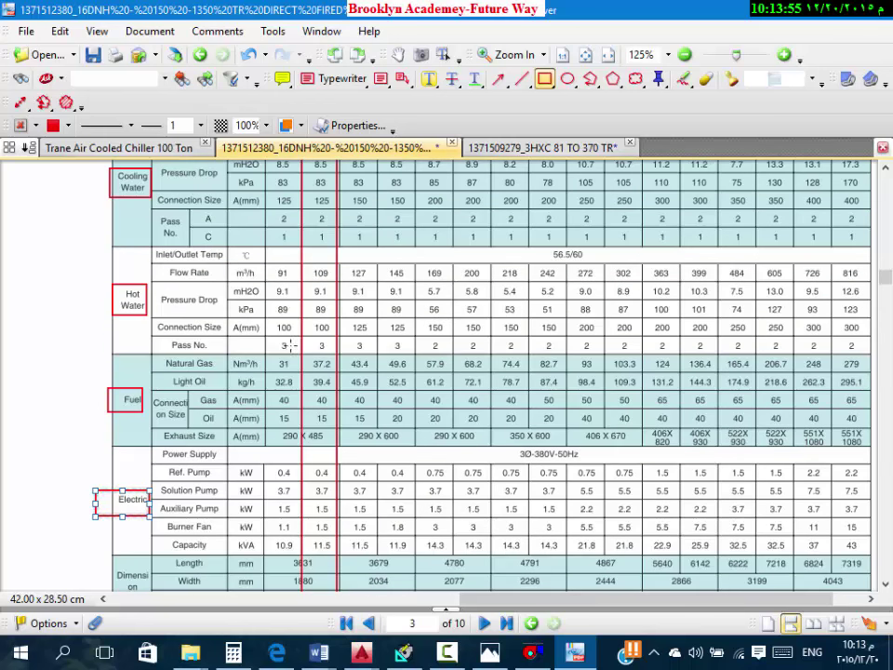
left_click_drag(535, 243, 597, 263)
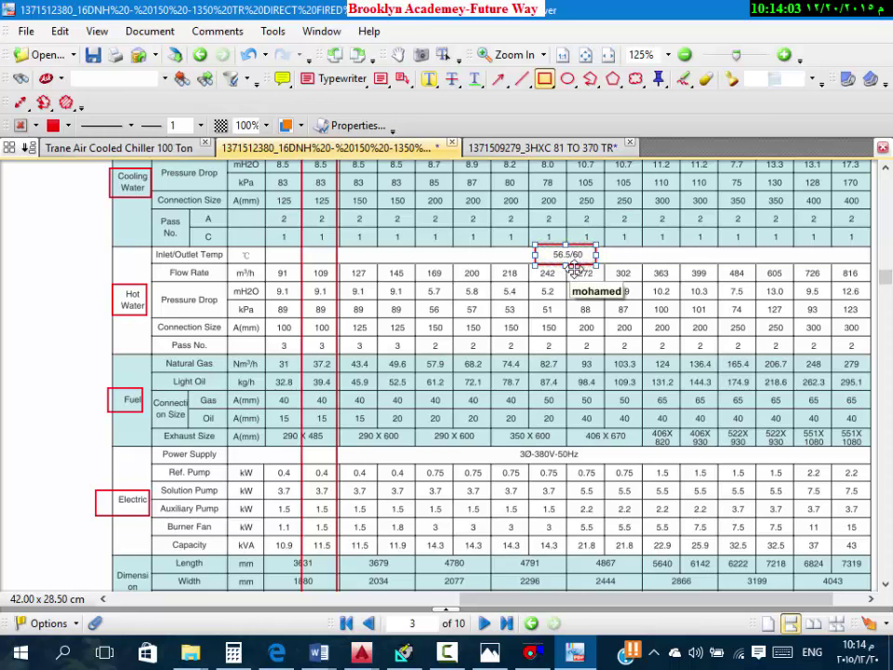
scroll(574, 279, "up", 5)
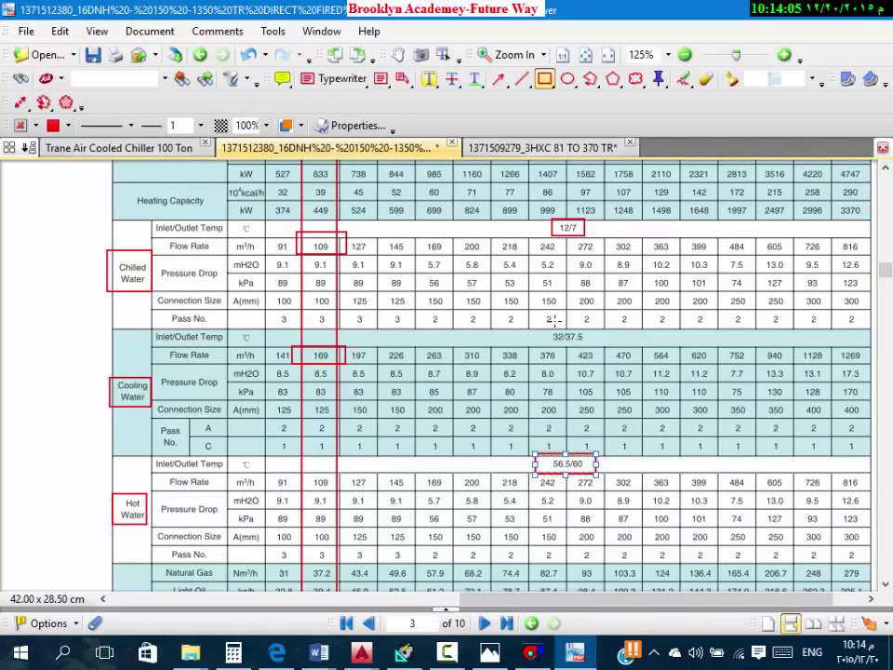
left_click_drag(546, 328, 598, 345)
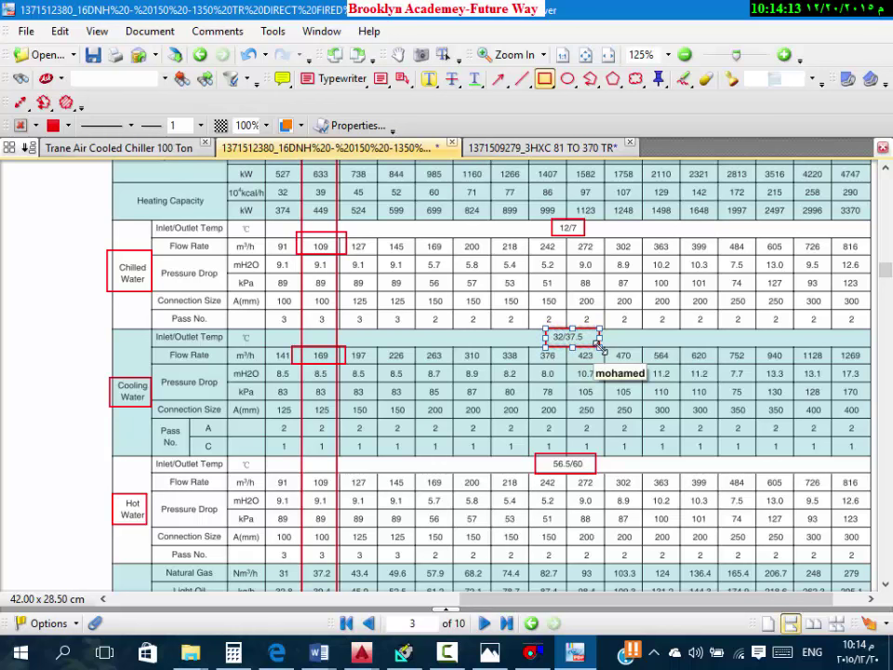
scroll(451, 257, "down", 7)
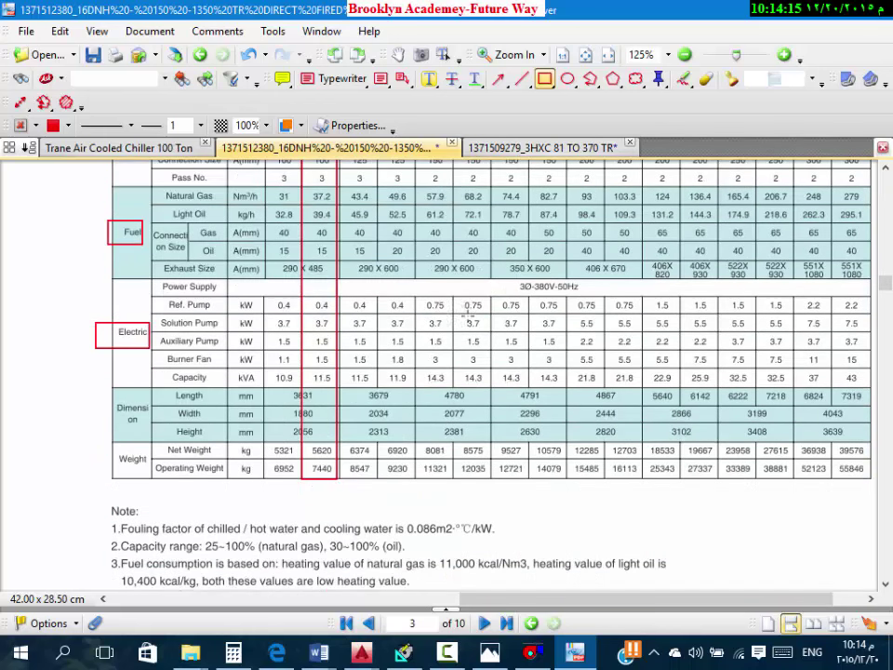
Step: Switch to File Explorer and open at_bulletin_331-e_1209_2 from the Catalogue's Package Cooling Towers\AT.UAT folder
left_click(190, 653)
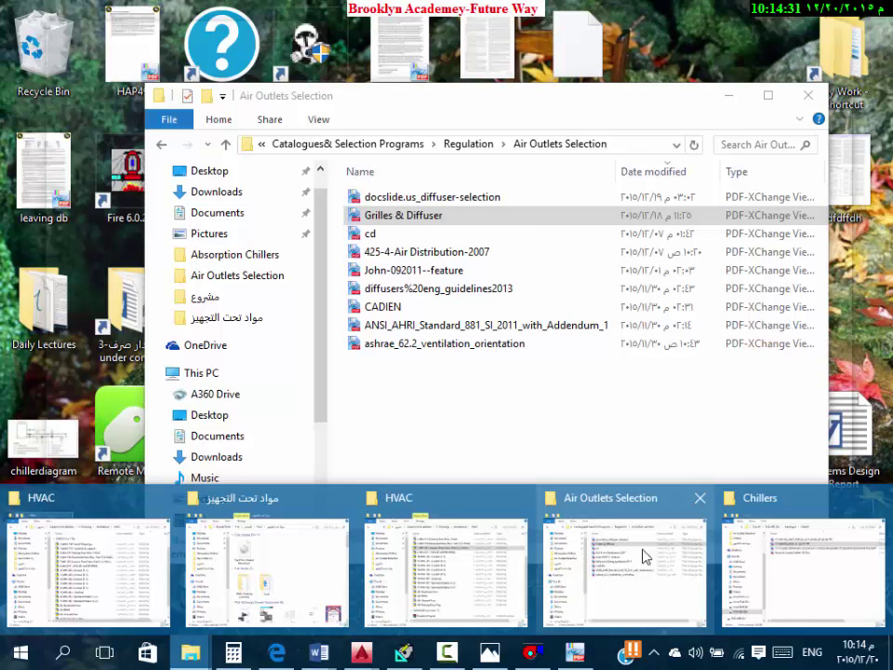
left_click(787, 570)
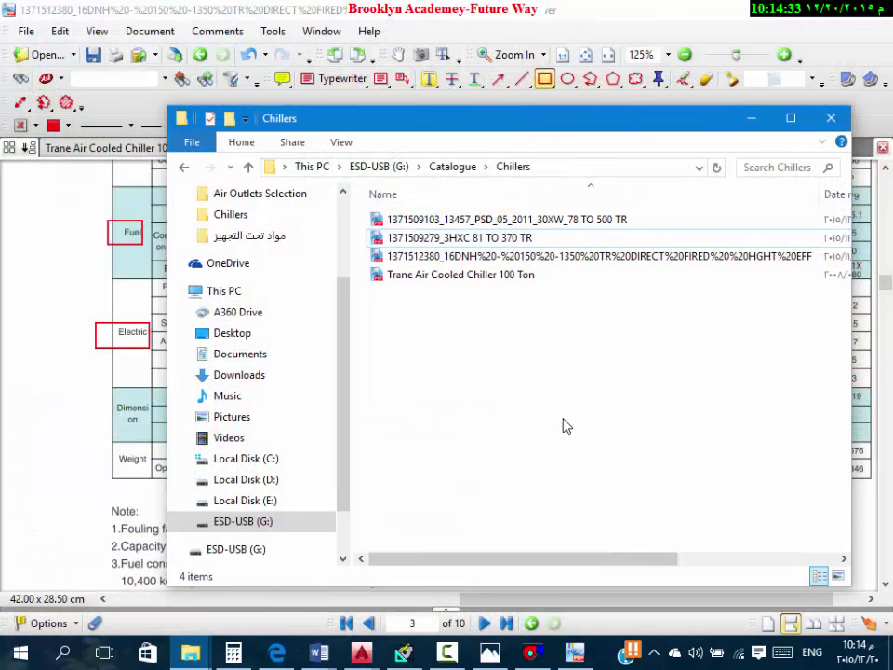
key("BackSpace")
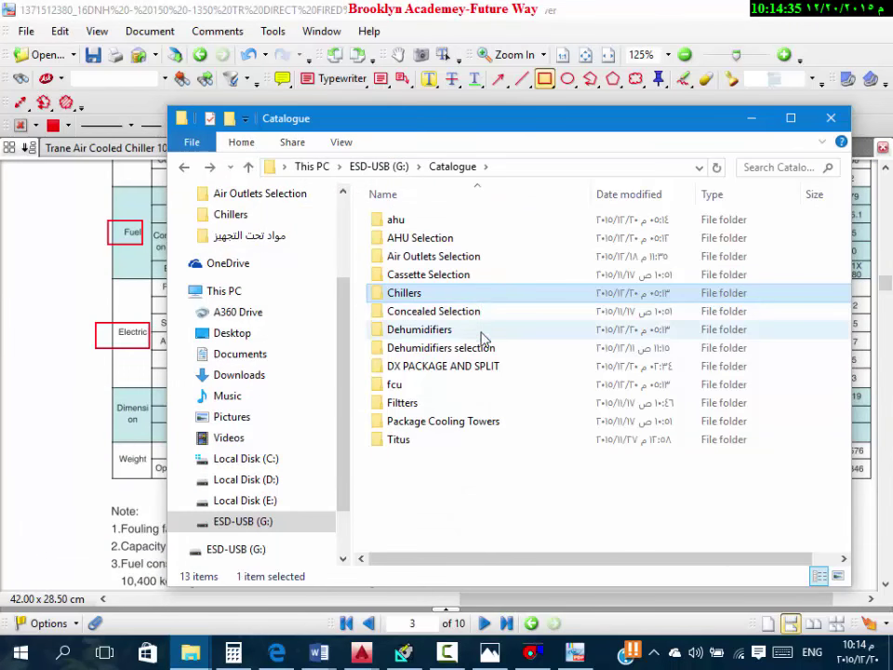
left_click(475, 366)
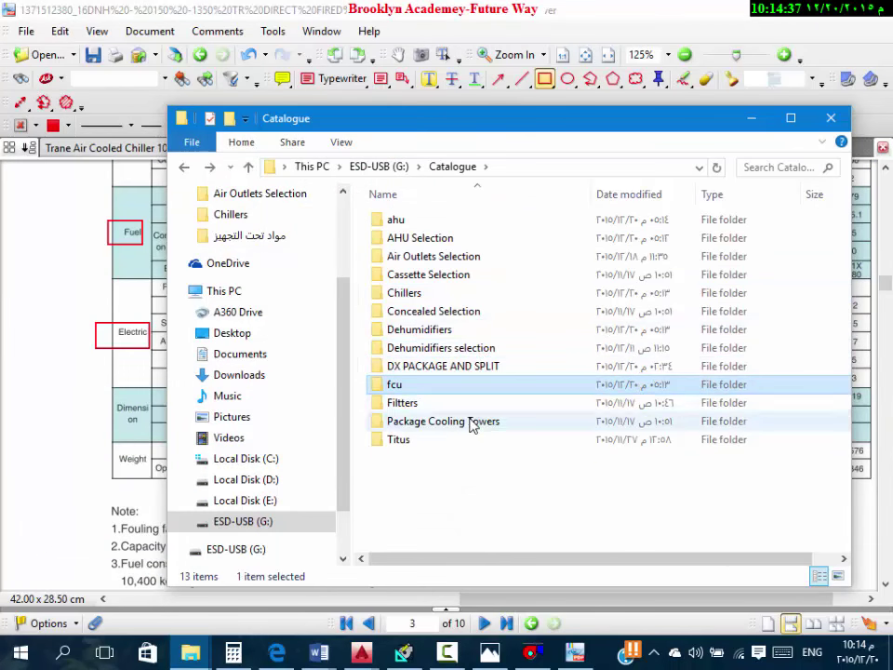
double_click(462, 423)
double_click(434, 224)
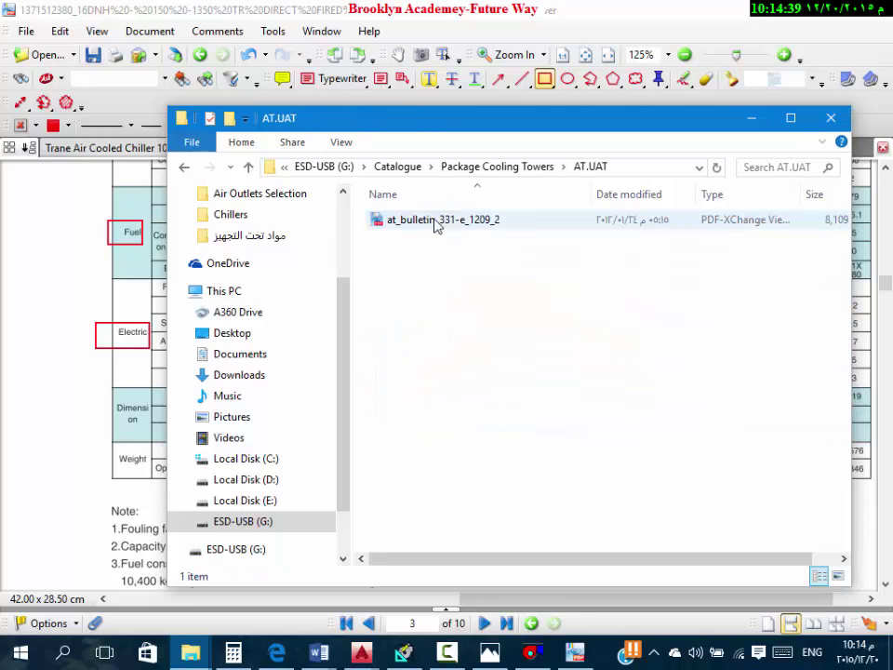
double_click(459, 226)
Step: Look through the AT/UAT cooling tower bulletin's construction, design, maintenance, options, application and low sound pages
scroll(577, 245, "down", 5)
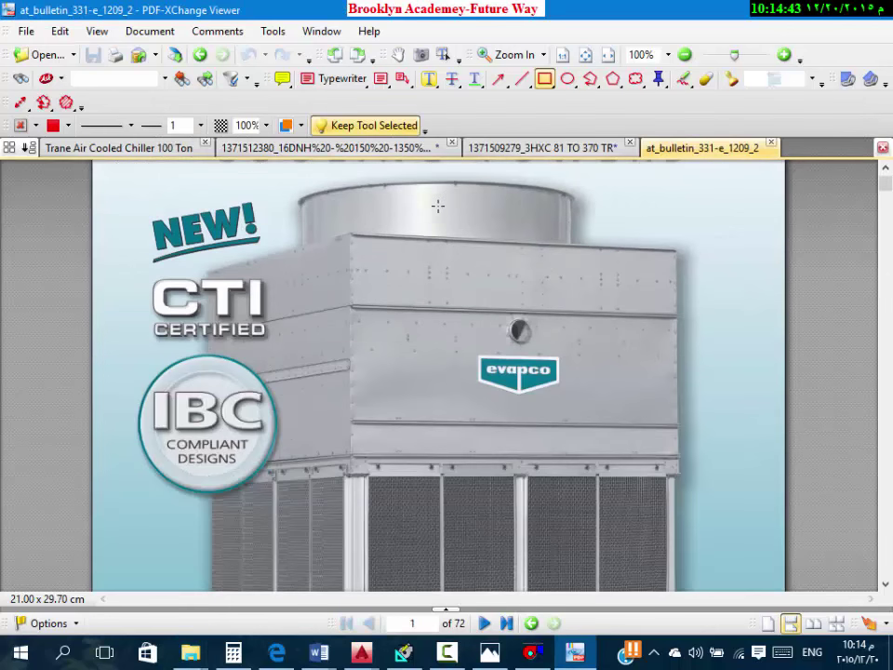
scroll(438, 206, "up", 1, "ctrl")
scroll(442, 206, "down", 15)
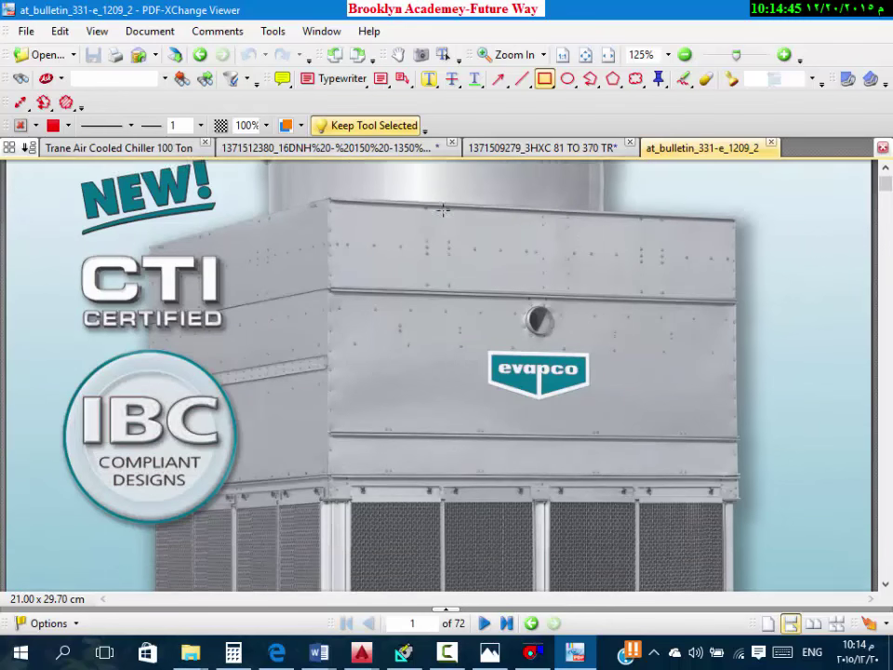
scroll(453, 203, "down", 5)
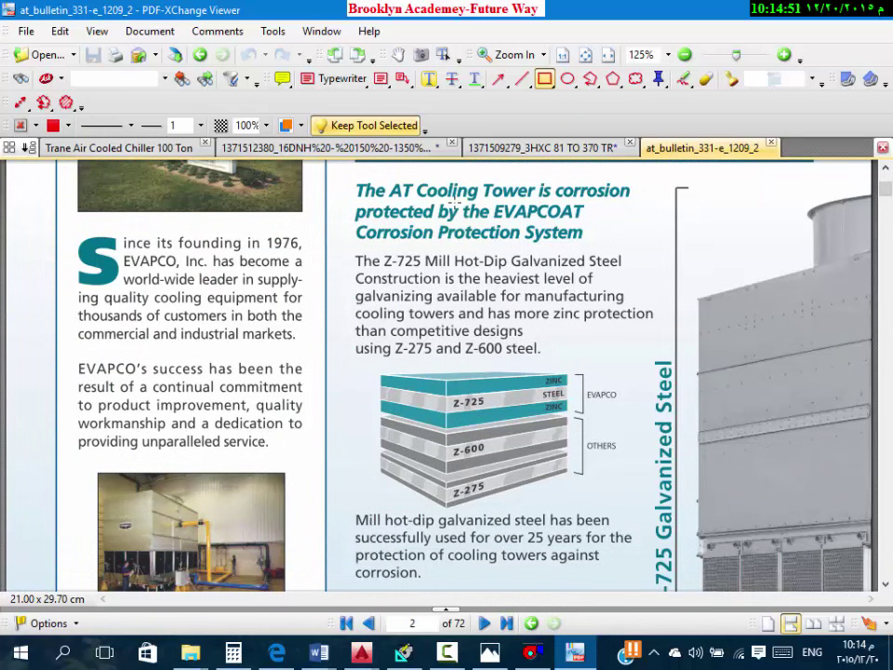
scroll(453, 203, "down", 20)
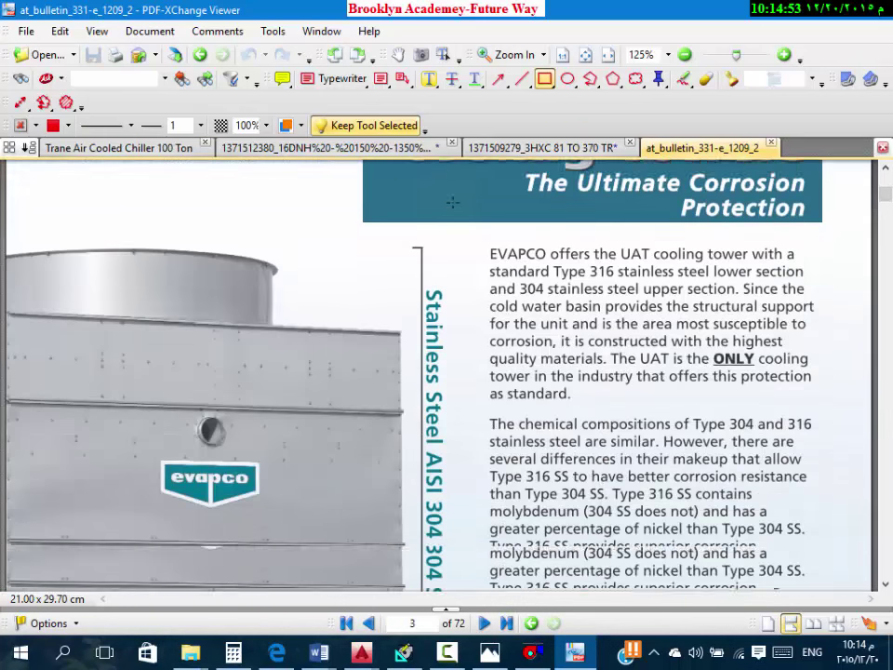
scroll(453, 203, "down", 6)
scroll(454, 202, "down", 1, "ctrl")
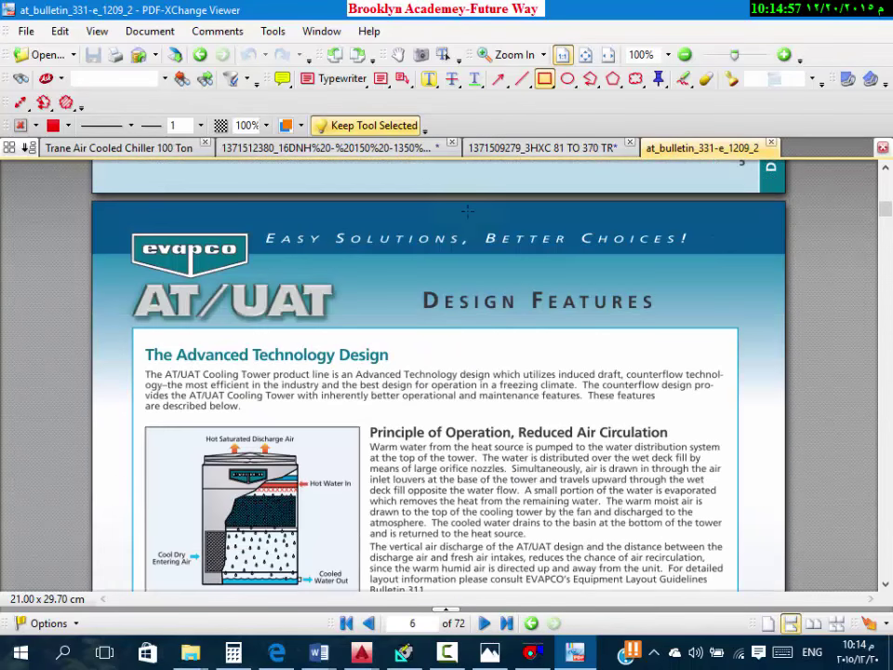
scroll(469, 212, "down", 15)
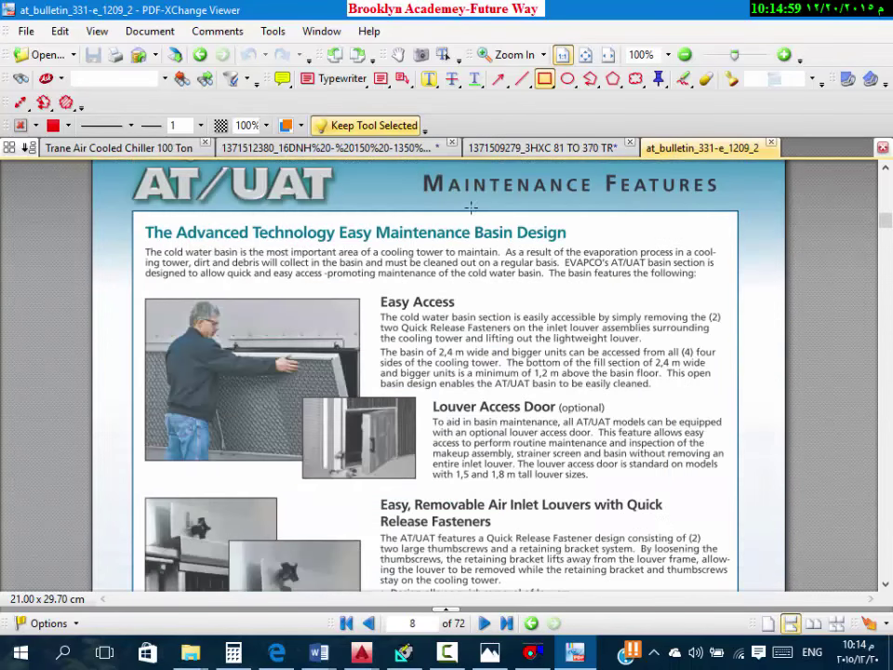
scroll(472, 207, "down", 15)
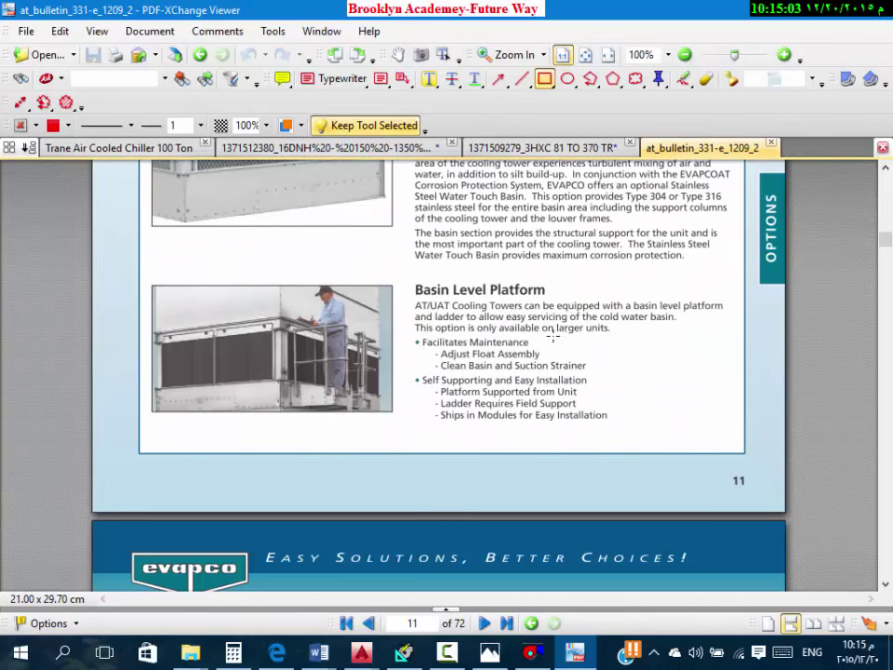
scroll(552, 337, "down", 5)
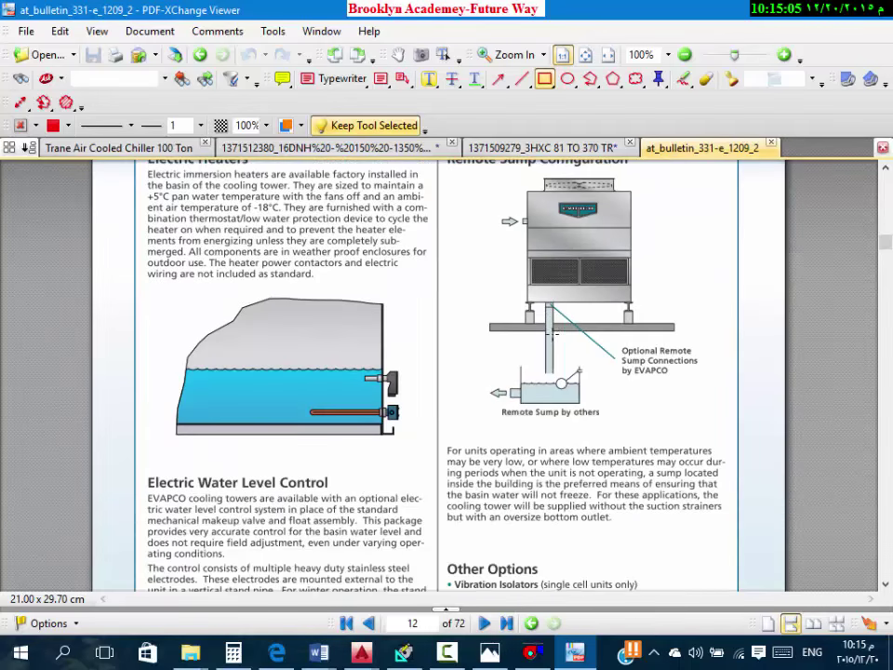
scroll(543, 338, "down", 5)
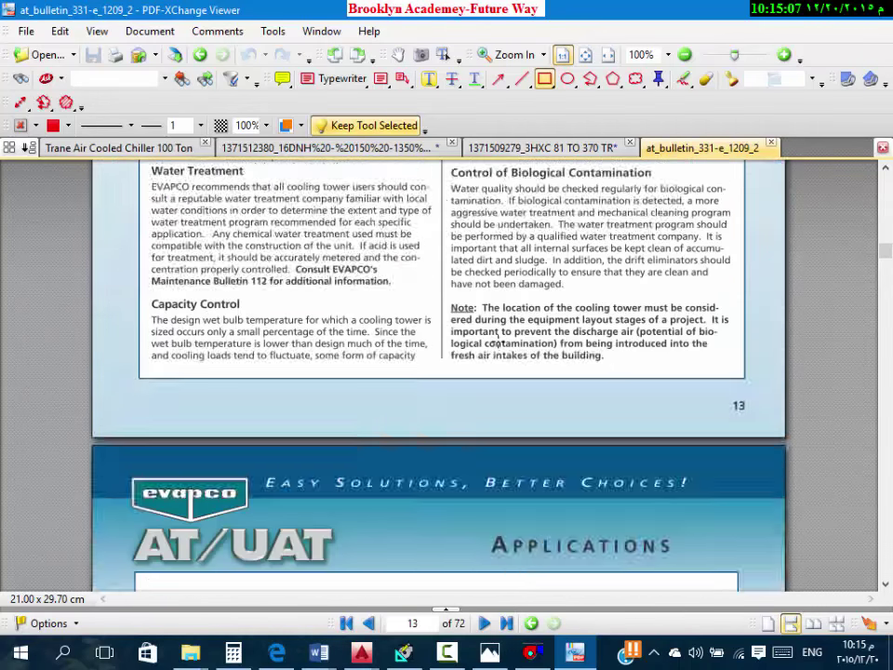
scroll(496, 332, "down", 20)
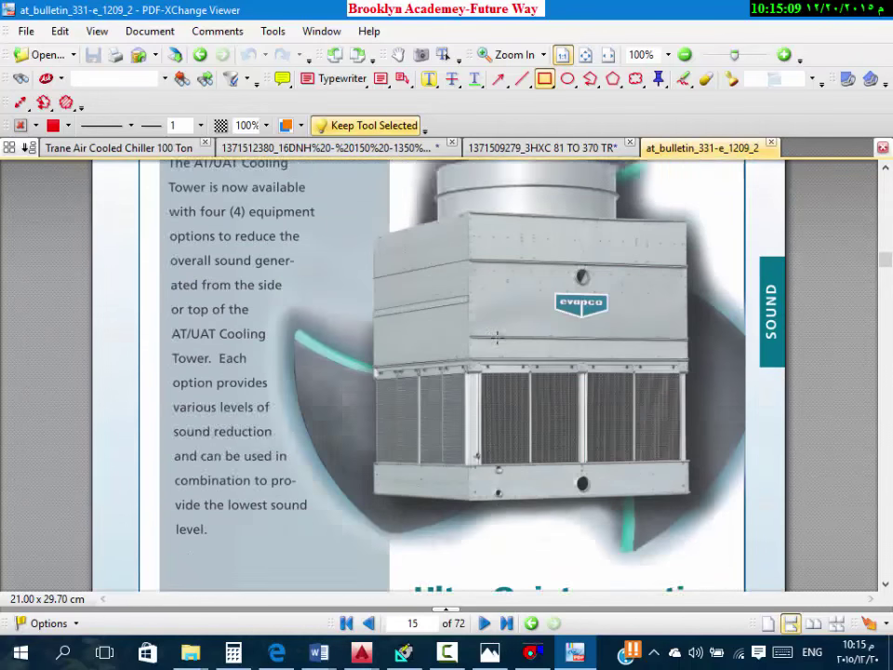
scroll(499, 354, "down", 20)
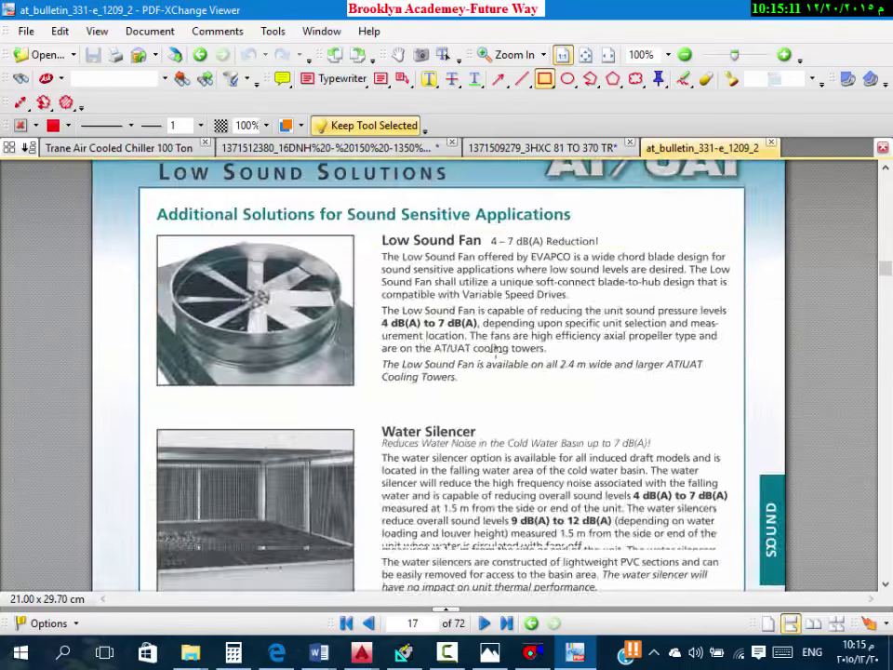
Step: Draw red rectangles around the dB(A) column and its 90 dB(A) Semi Truck value in the typical sound pressure levels table
scroll(495, 352, "up", 7)
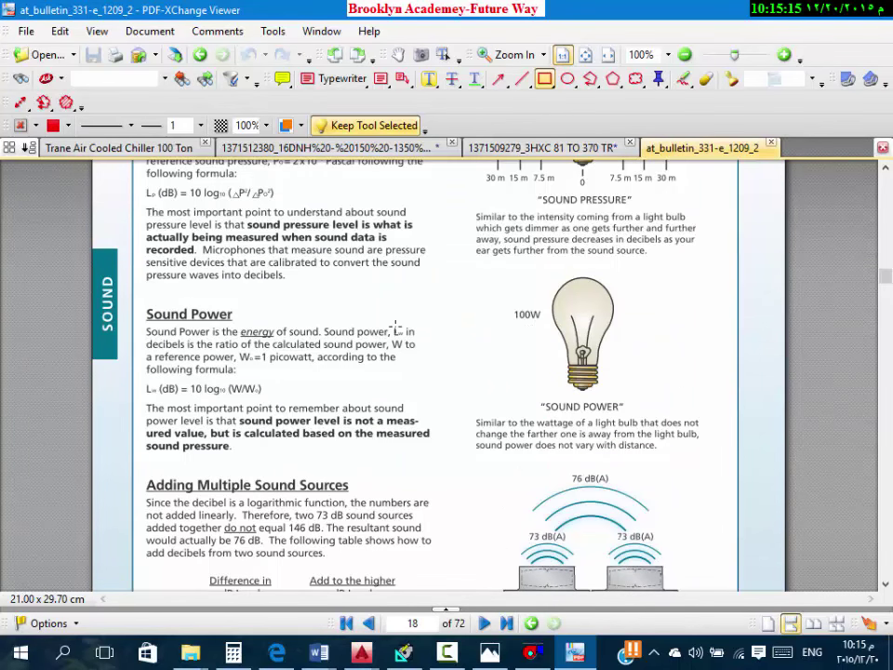
scroll(441, 320, "down", 3)
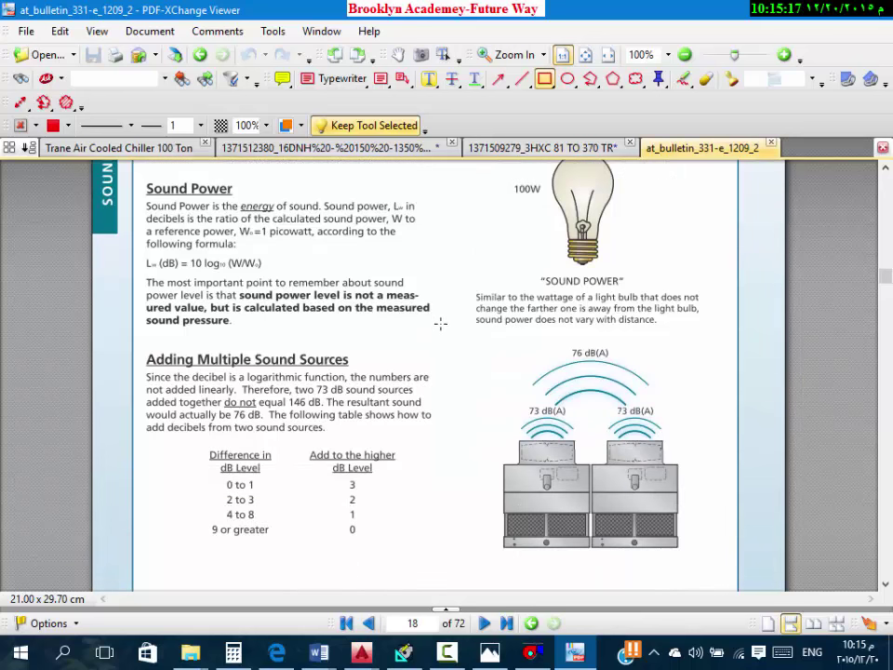
scroll(441, 323, "down", 1)
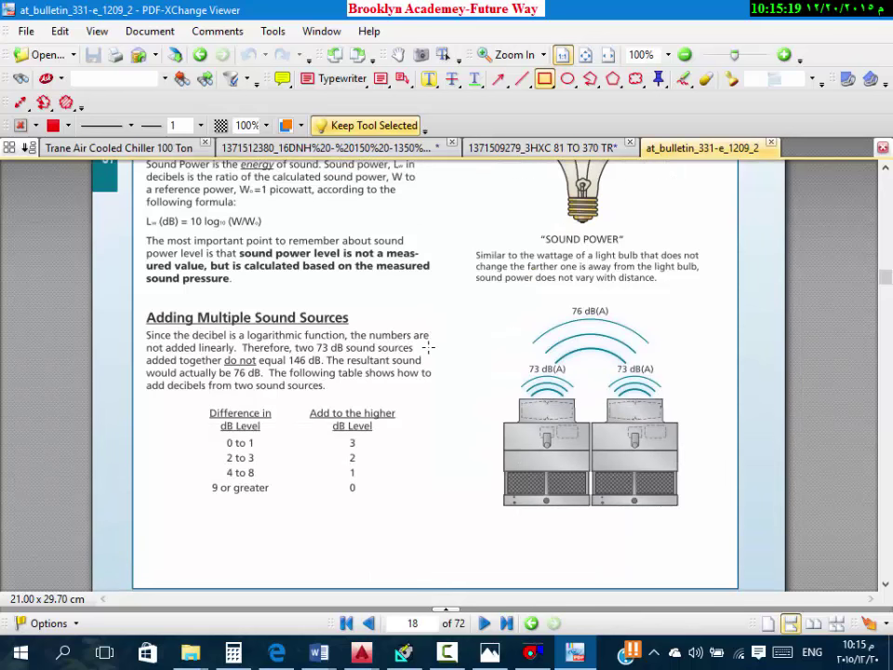
scroll(428, 363, "down", 18)
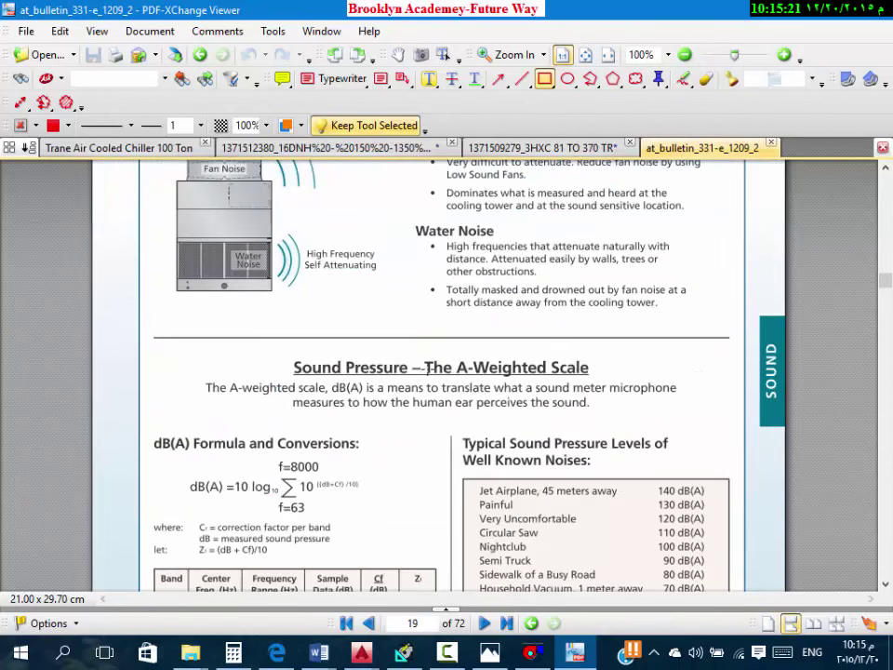
scroll(428, 368, "down", 5)
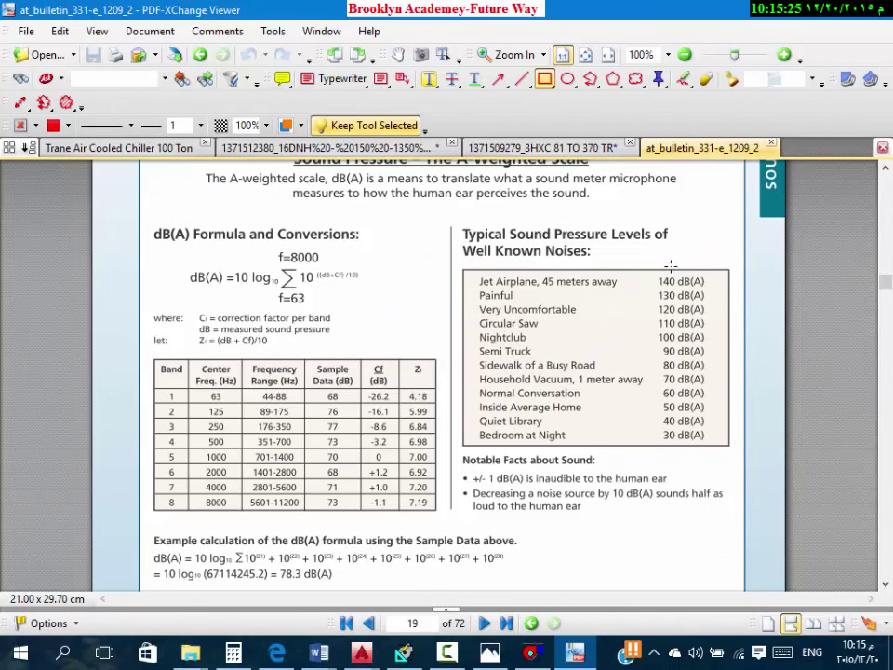
left_click_drag(649, 268, 733, 456)
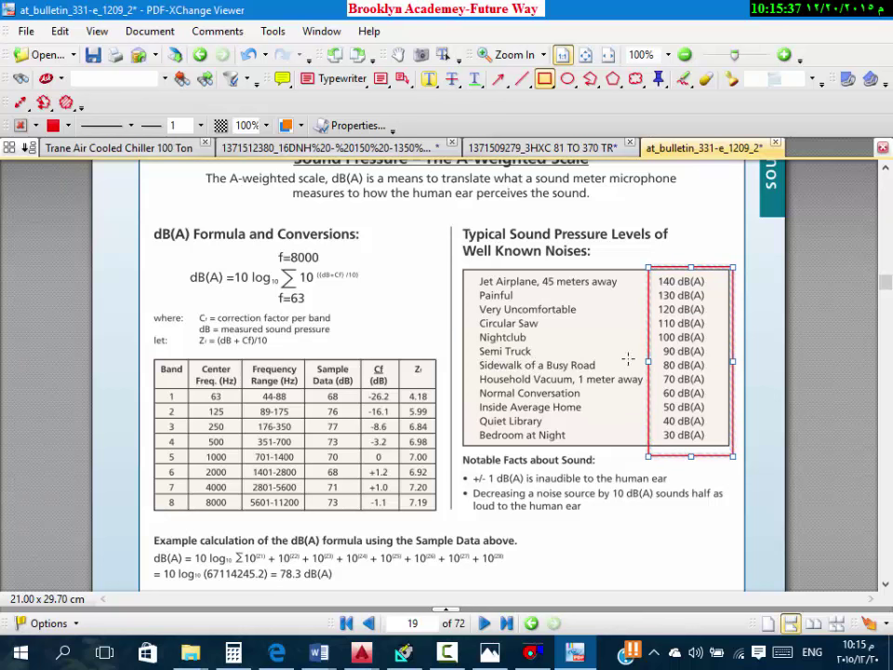
mouse_move(636, 356)
left_mouse_down()
mouse_move(819, 354)
mouse_move(765, 319)
mouse_move(761, 345)
mouse_move(754, 344)
left_mouse_up()
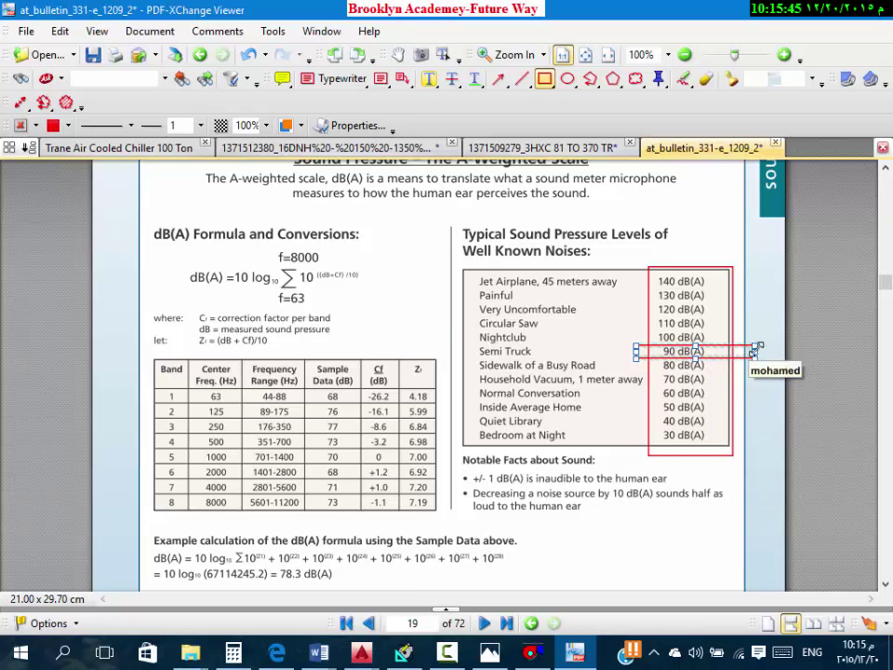
Step: Look through the bulletin's sound, IBC and CTI certification pages up to the AT/UAT 14-64 to 14-912 cooling capacity table on page 28
scroll(511, 387, "down", 5)
scroll(511, 387, "down", 15)
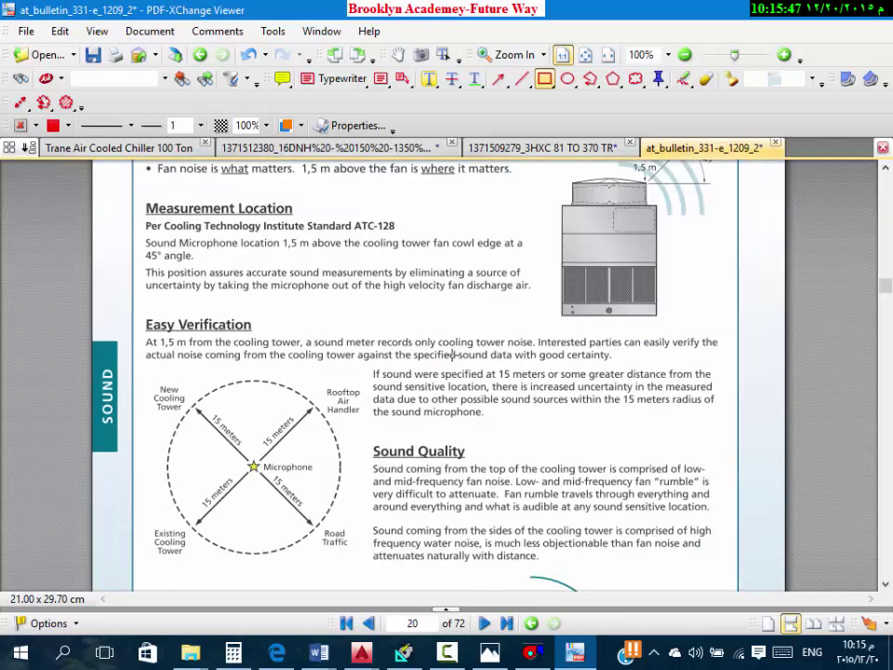
scroll(488, 330, "down", 4)
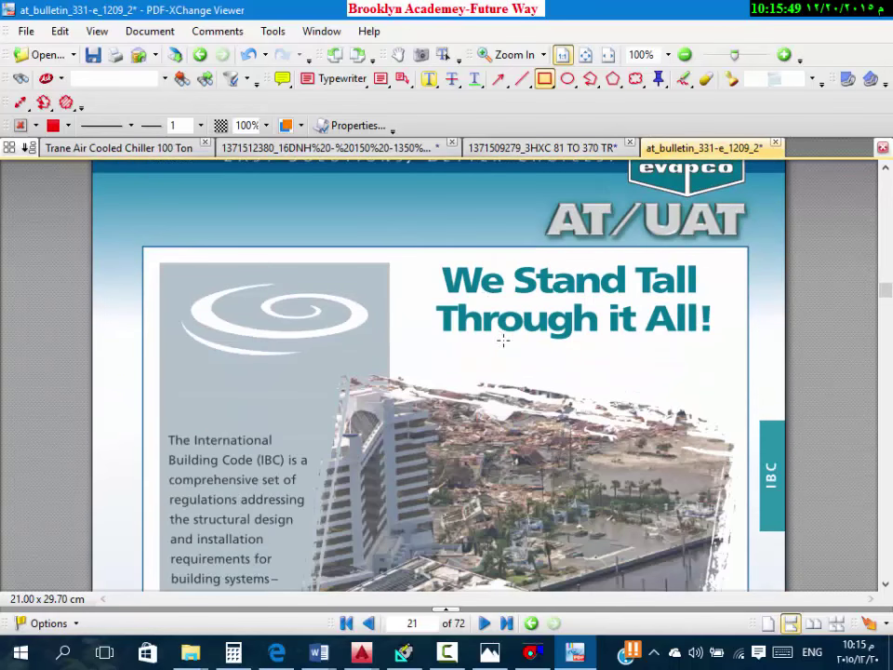
scroll(503, 341, "down", 19)
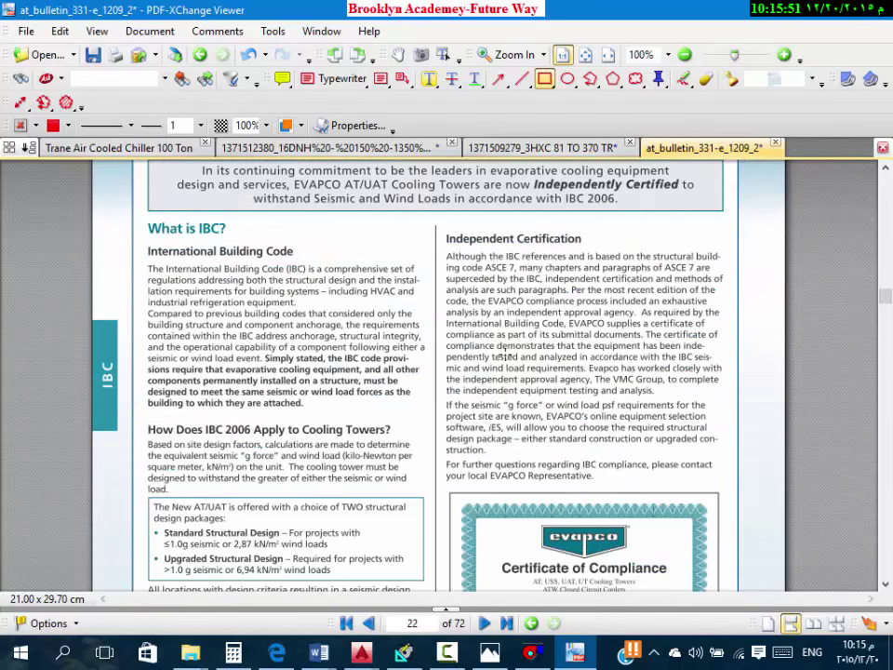
scroll(504, 355, "down", 18)
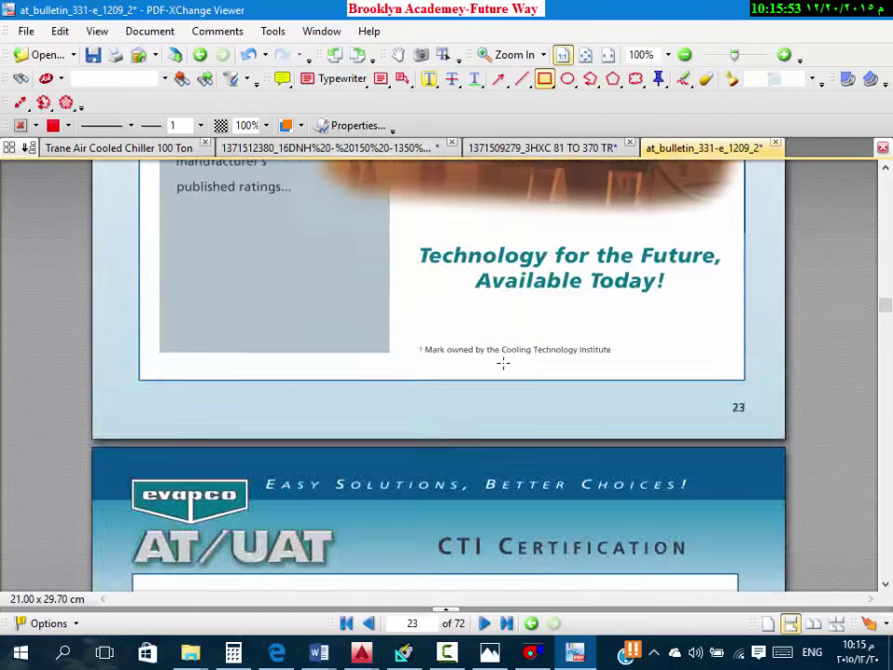
scroll(503, 363, "down", 20)
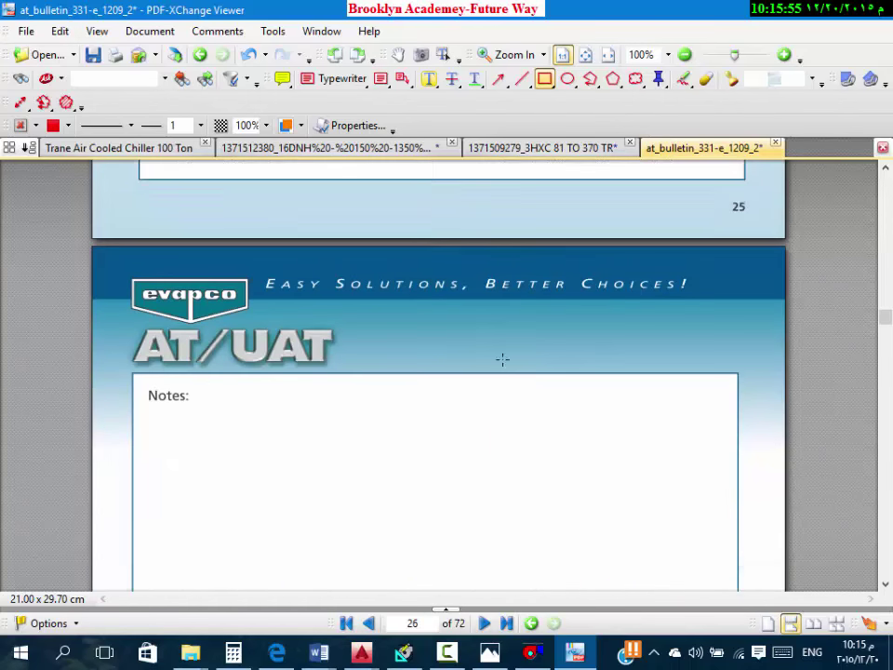
scroll(502, 359, "down", 15)
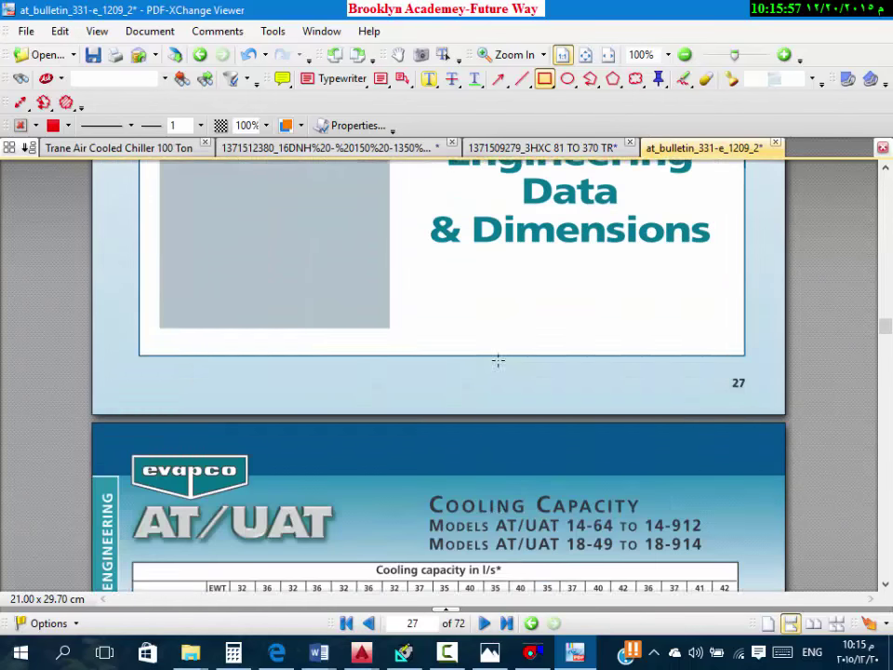
scroll(498, 359, "down", 6)
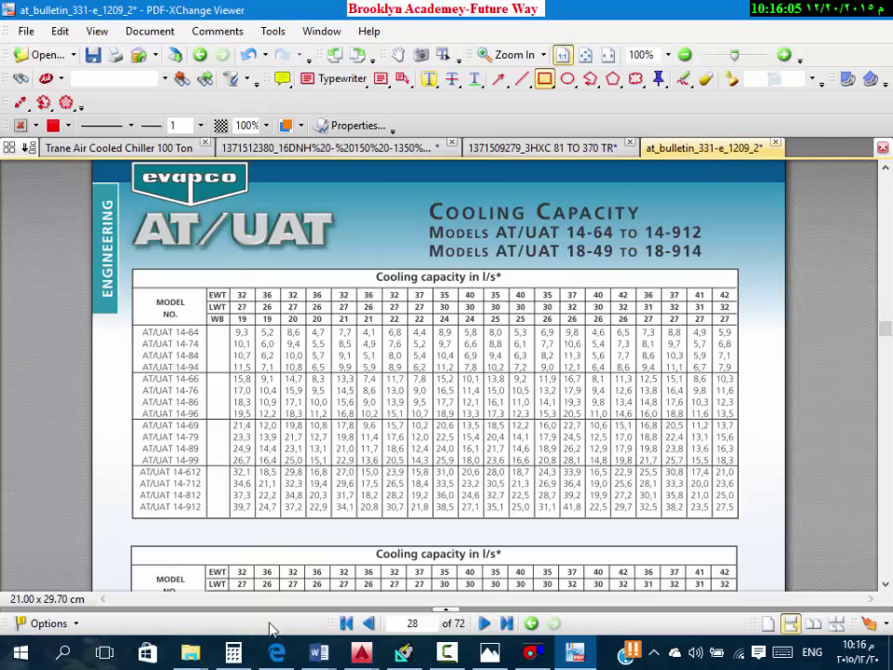
Step: Switch to the Convert utility and convert a flow of 574 gallon/minute to liter/second, putting the converter away when done
left_click(21, 654)
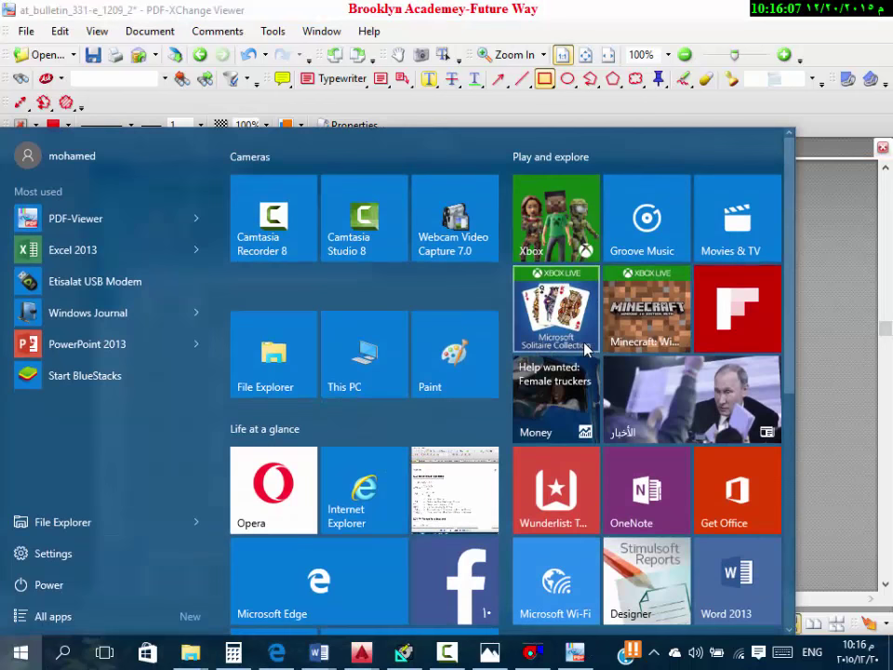
scroll(588, 366, "down", 5)
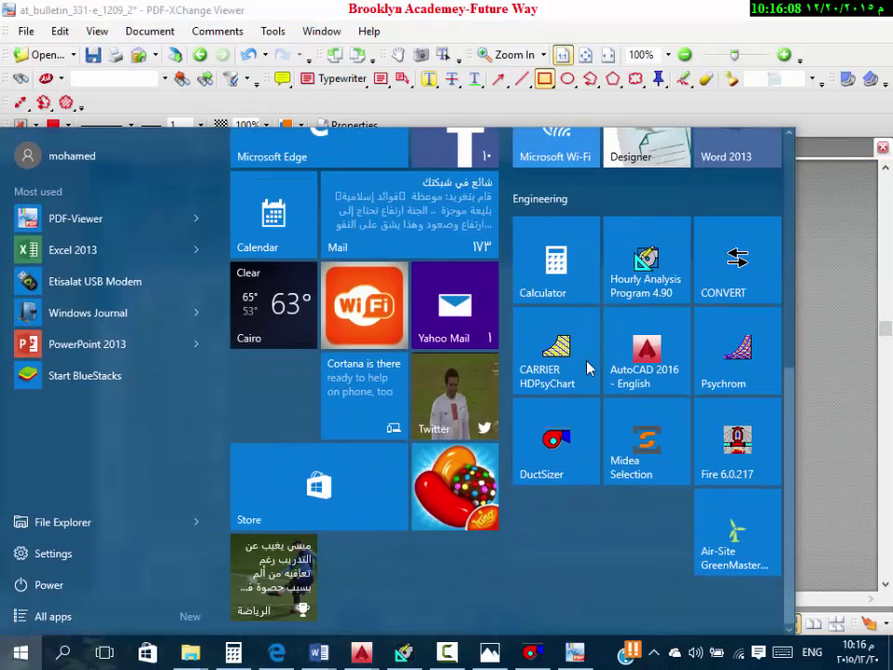
left_click(717, 286)
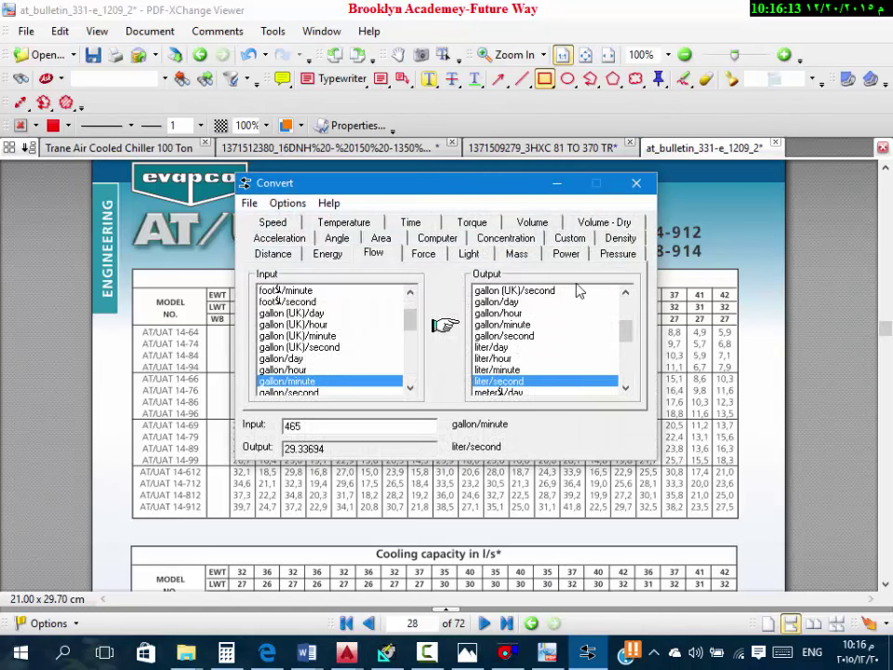
double_click(329, 427)
type("574")
left_click(557, 183)
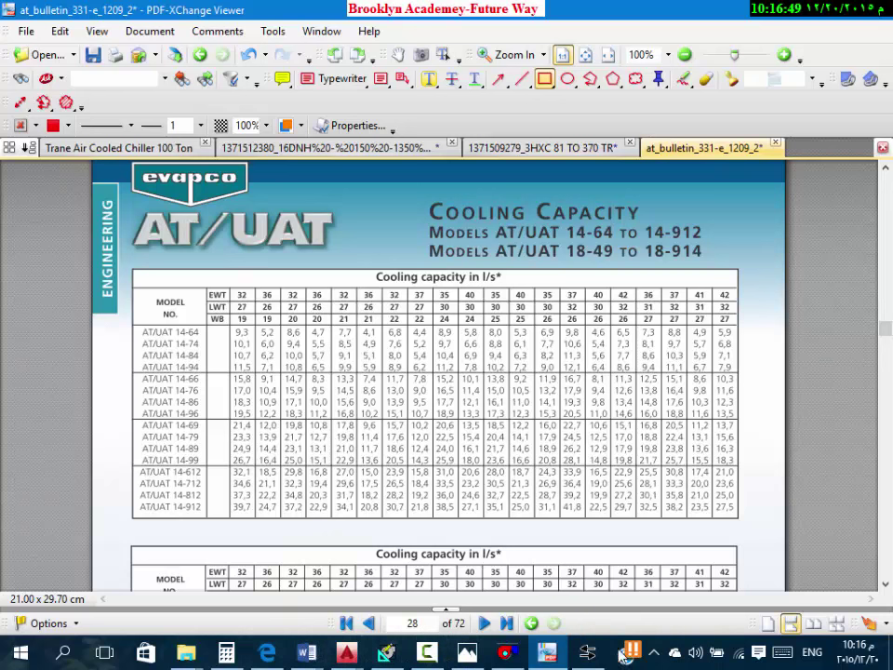
Step: Reopen the unit converter and convert a temperature of 85 from fahrenheit to celsius
left_click(587, 651)
left_click(346, 223)
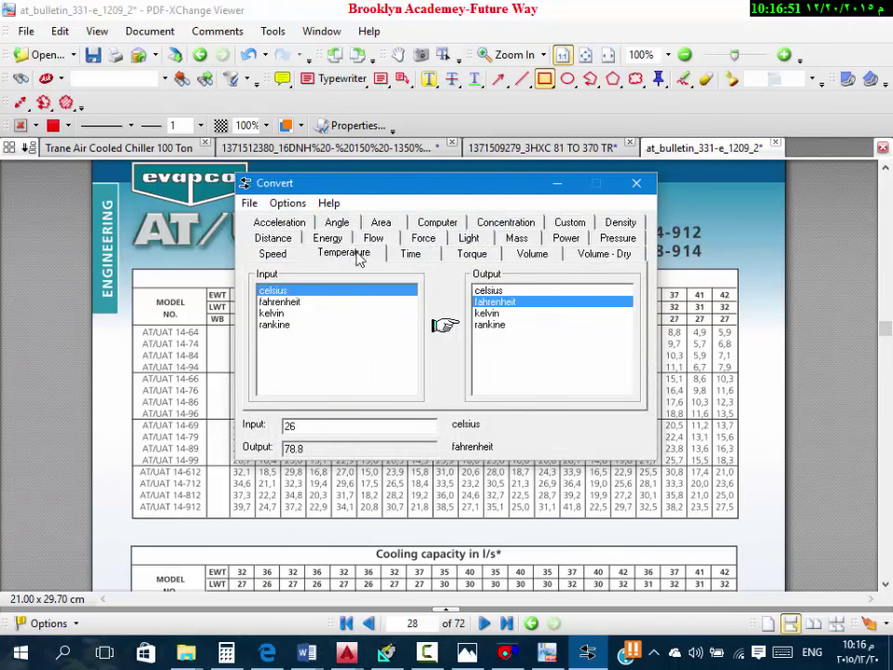
double_click(330, 424)
left_click(314, 302)
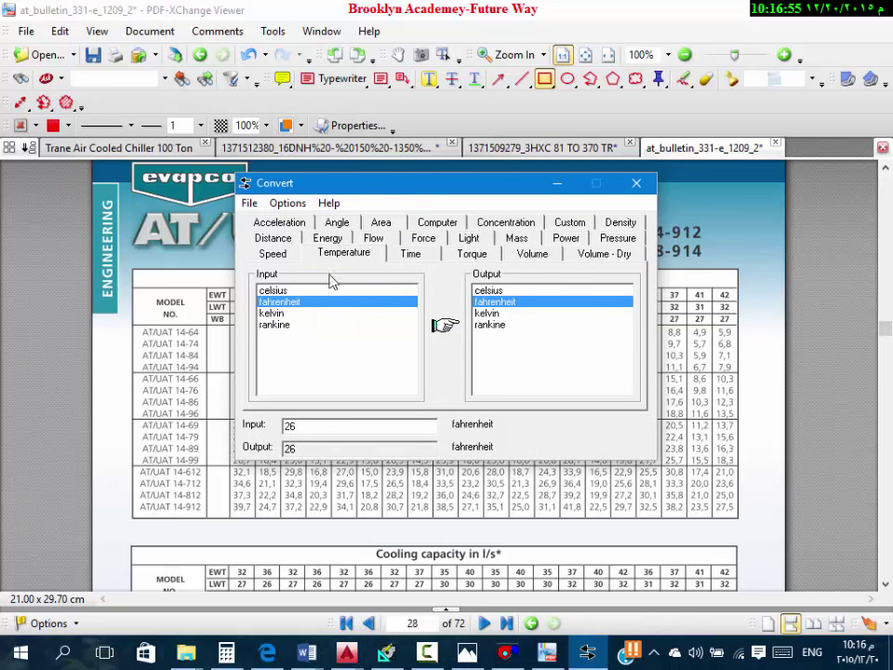
left_click(522, 291)
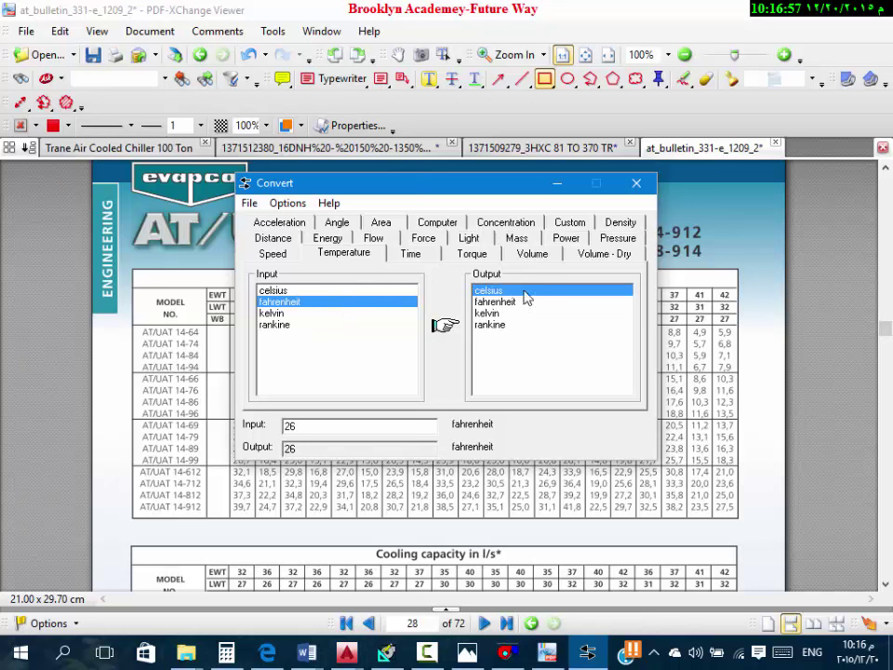
double_click(359, 421)
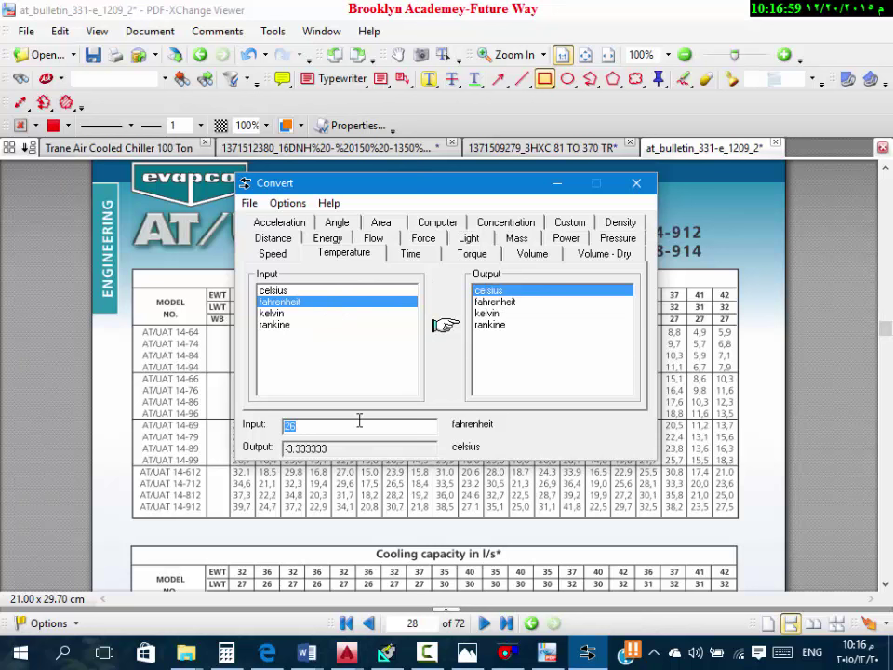
type("5")
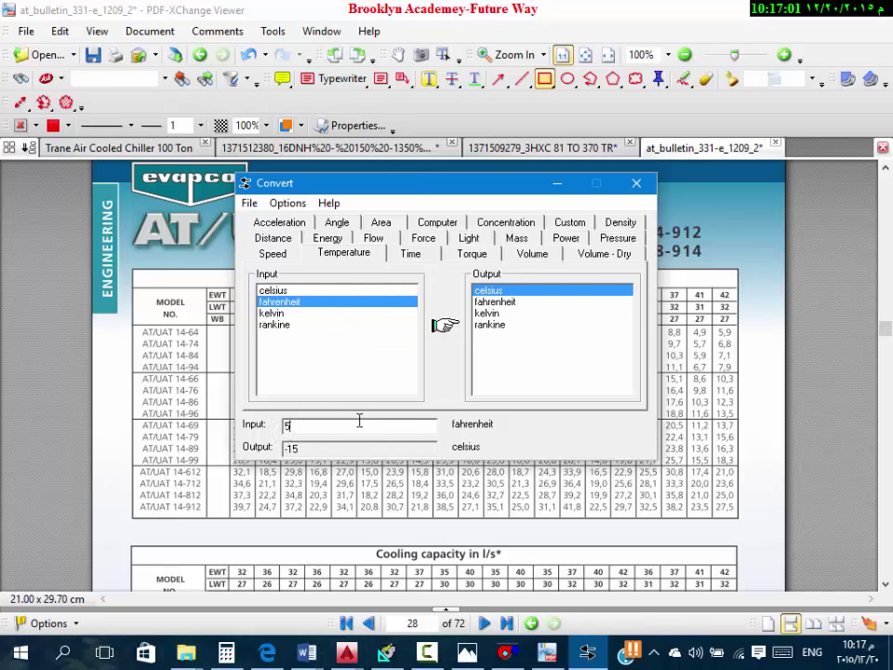
key("BackSpace")
type("85")
Step: Uncover the capacity table's header rows, convert 95 fahrenheit to celsius and minimize the converter
left_click_drag(506, 189, 557, 351)
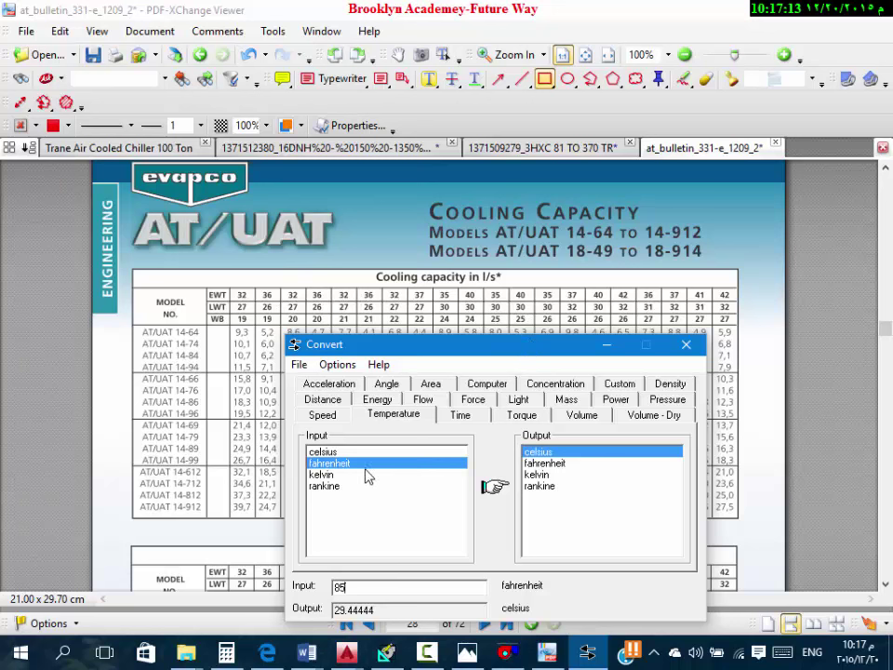
double_click(386, 592)
type("9")
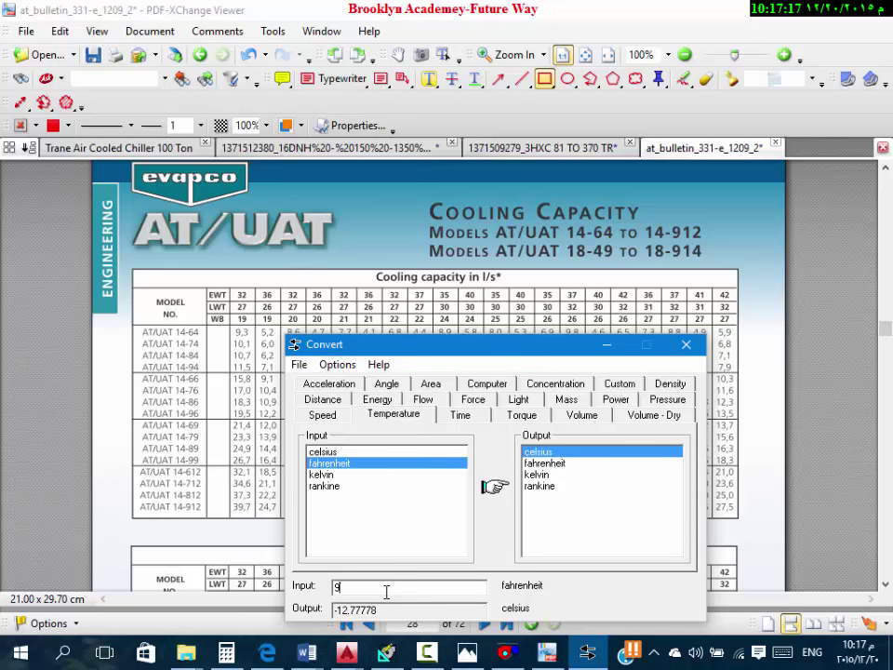
type("5")
double_click(377, 609)
left_click(608, 346)
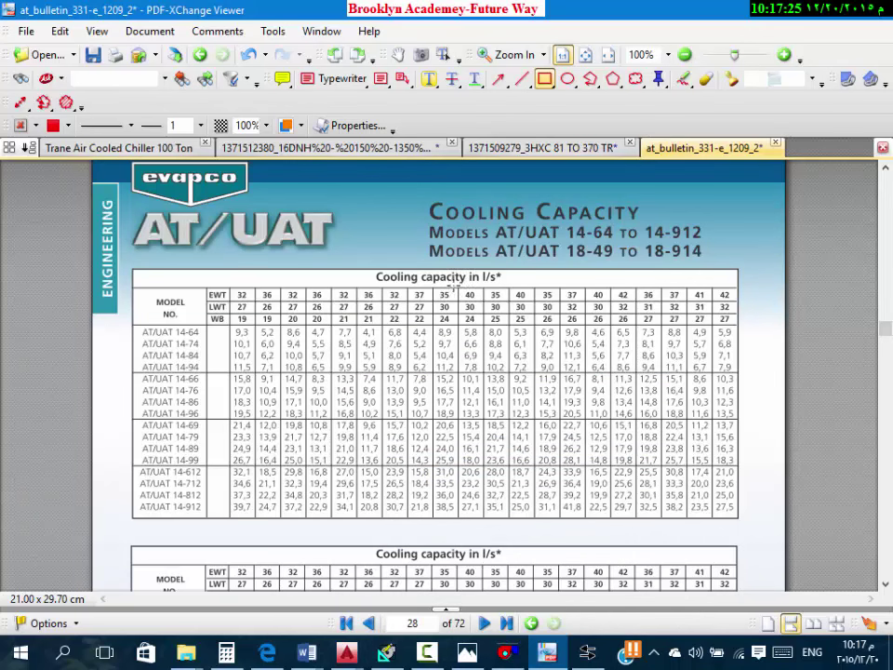
Step: Draw red rectangles around the three EWT 35 / LWT 30 header pairs with WB 24, 25 and 26 in the upper capacity table
left_click_drag(456, 287, 432, 315)
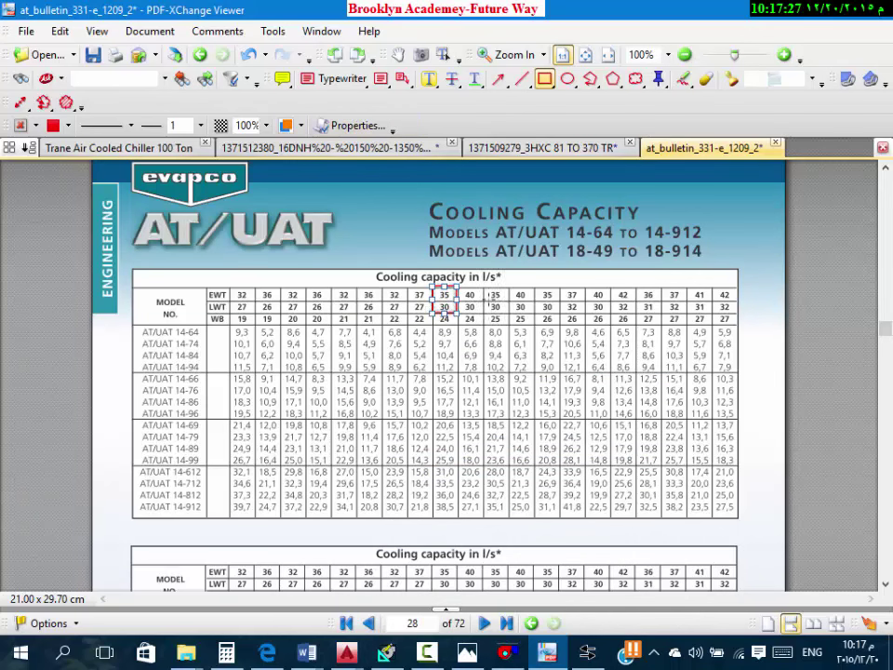
mouse_move(484, 288)
left_mouse_down()
mouse_move(508, 317)
mouse_move(559, 314)
left_mouse_up()
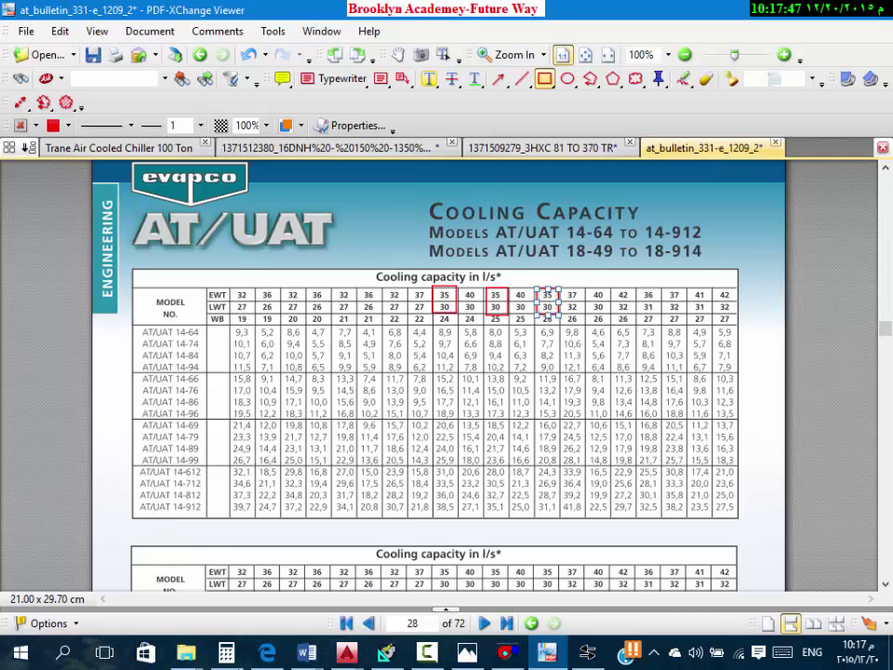
Step: Bring the unit converter back, convert 78 fahrenheit to celsius and minimize it
left_click(595, 657)
left_click_drag(507, 354, 442, 193)
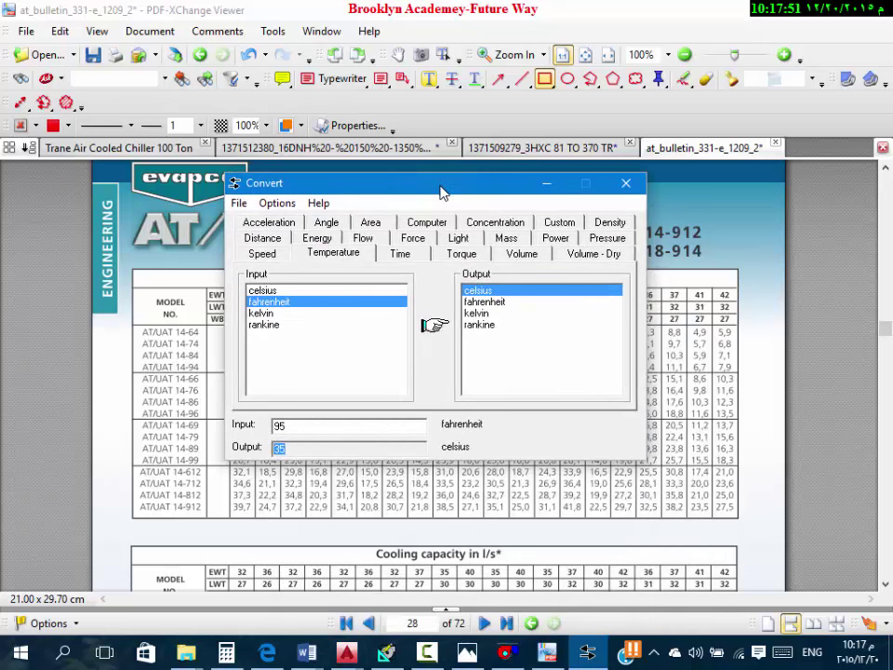
double_click(345, 430)
type("78")
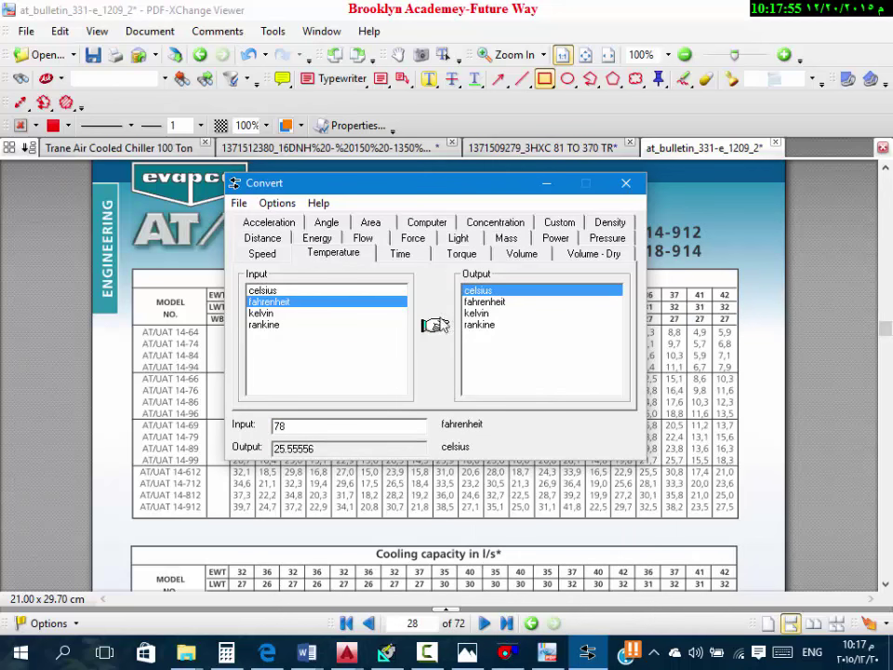
left_click(549, 186)
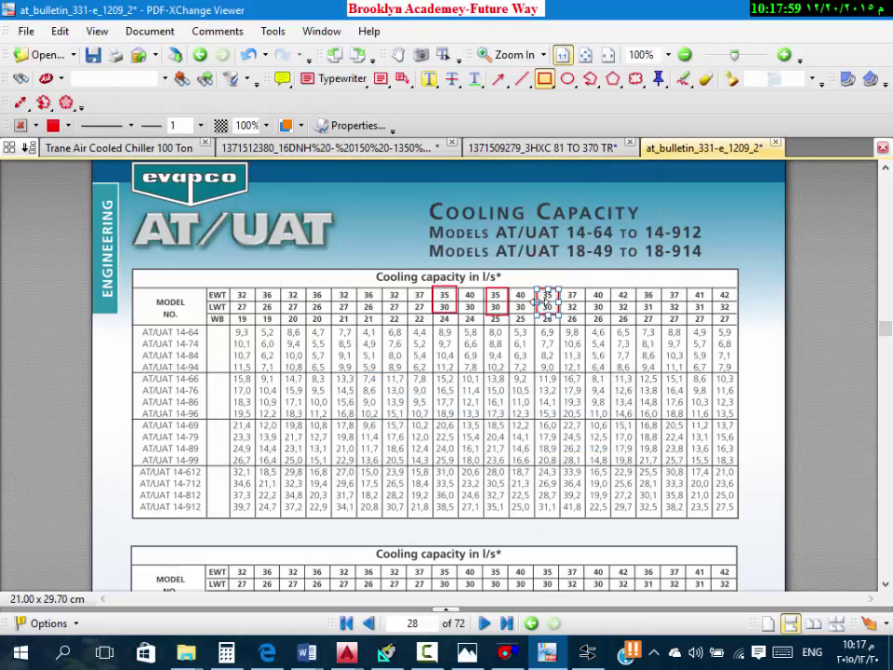
Step: Extend the red rectangle on the EWT 35 / LWT 30 / WB 26 column down past the AT/UAT 14-912 row, widening it slightly
left_click(547, 330)
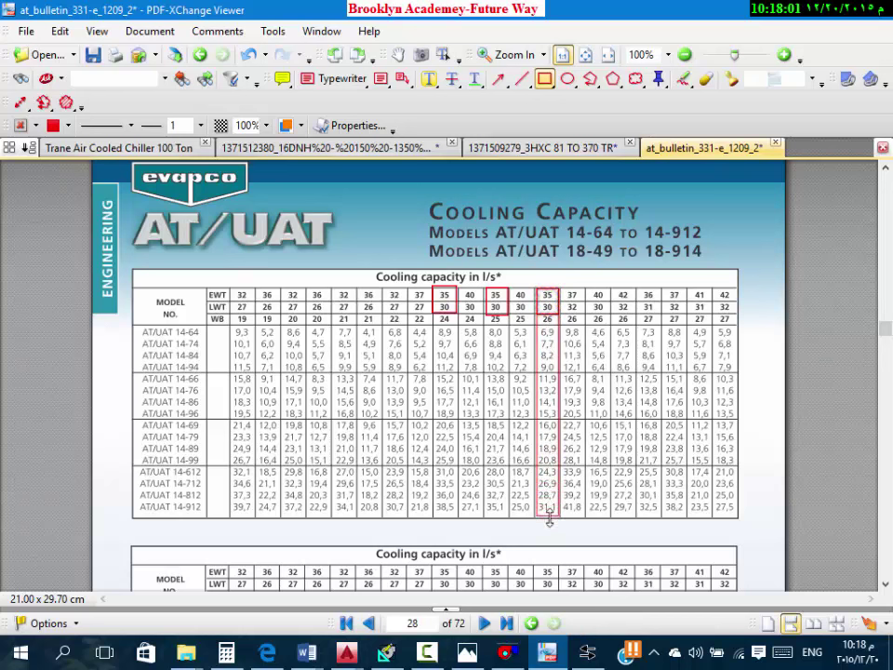
left_click_drag(550, 521, 559, 522)
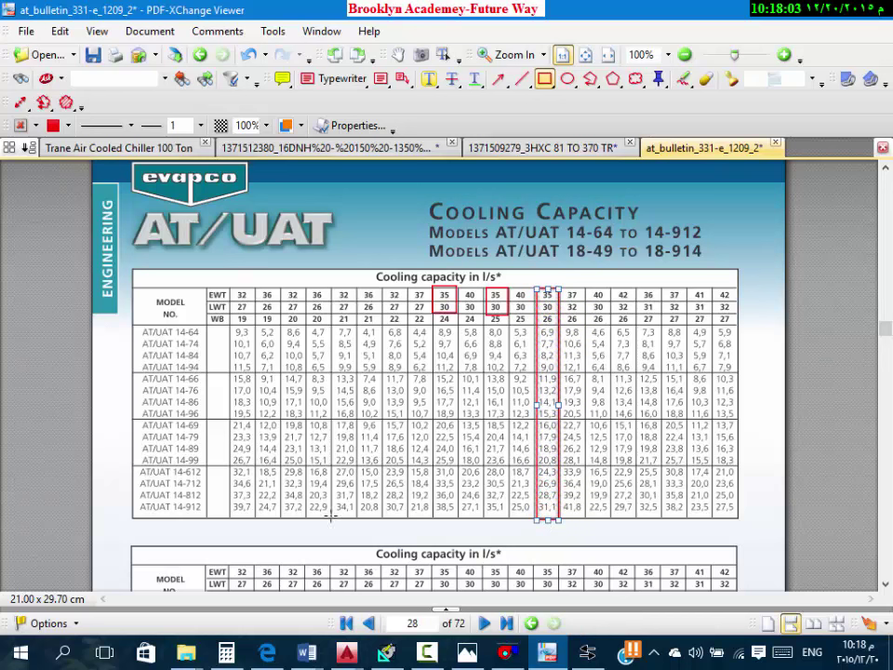
left_click(584, 659)
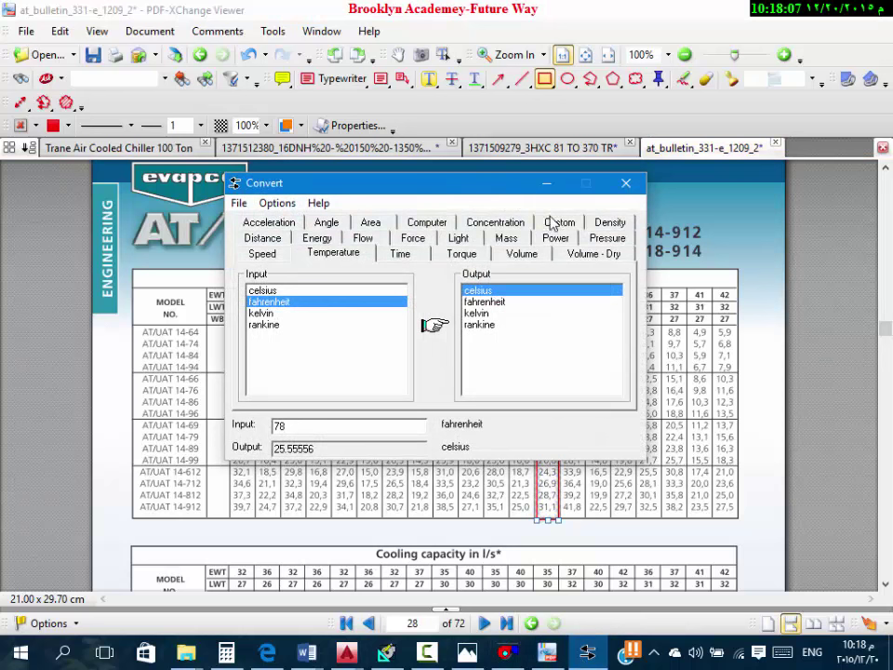
left_click(548, 184)
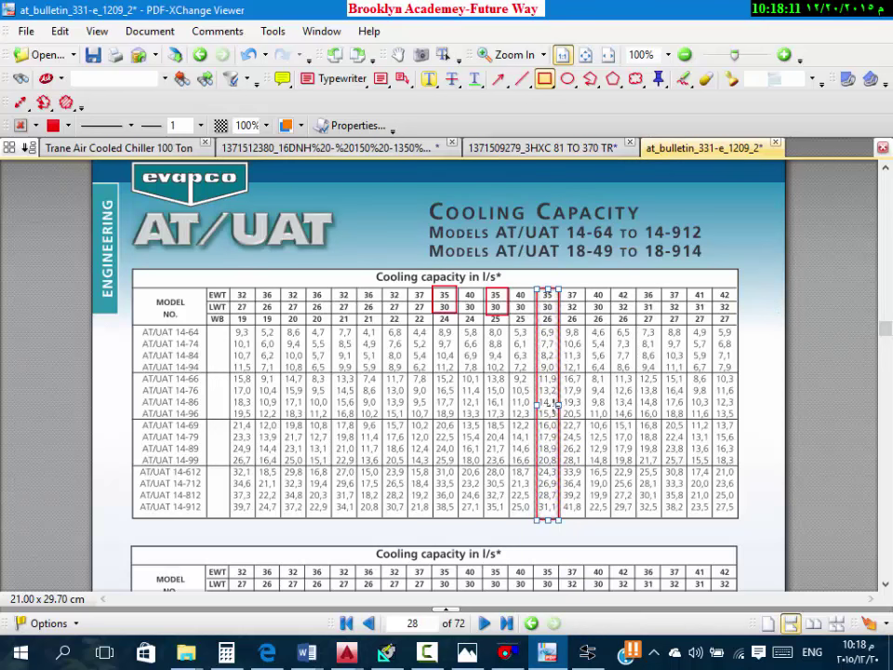
left_click_drag(559, 407, 563, 407)
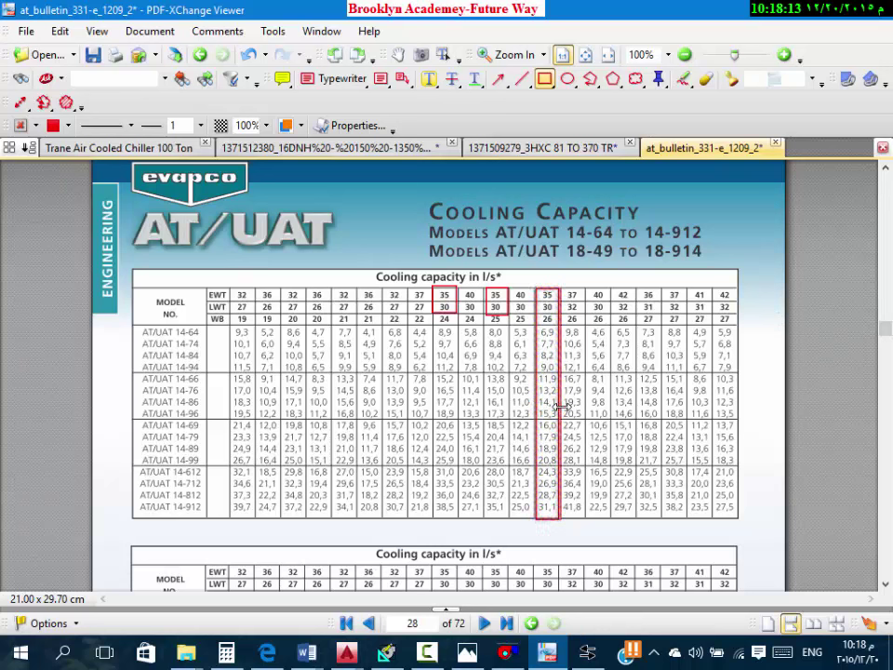